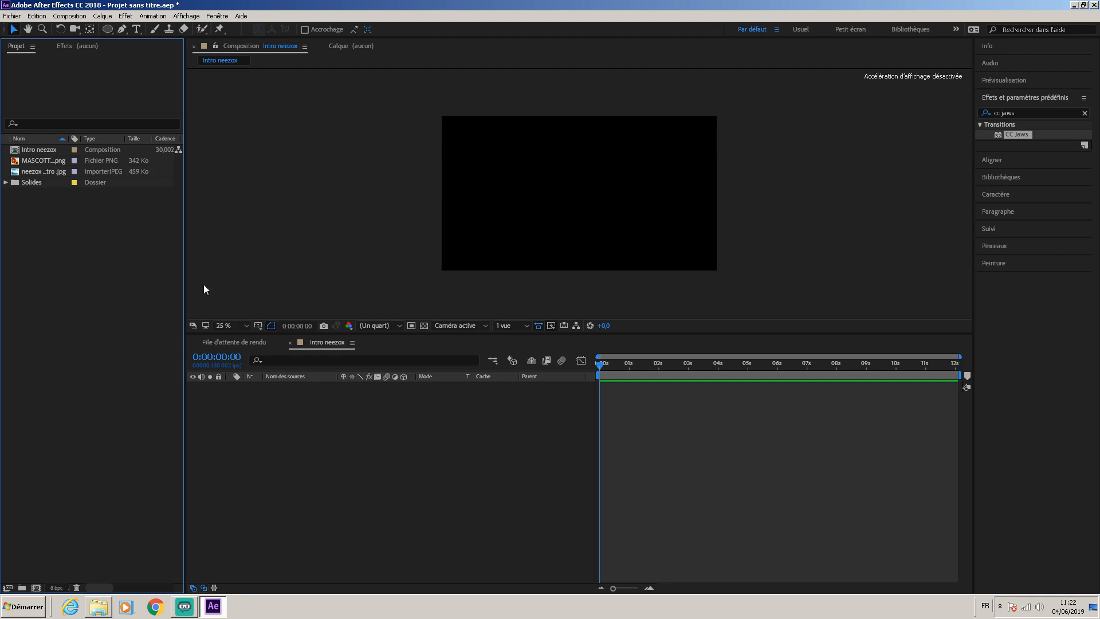
Start a new composition in the project and name it Intro neezox
click(319, 434)
click(22, 377)
right_click(38, 265)
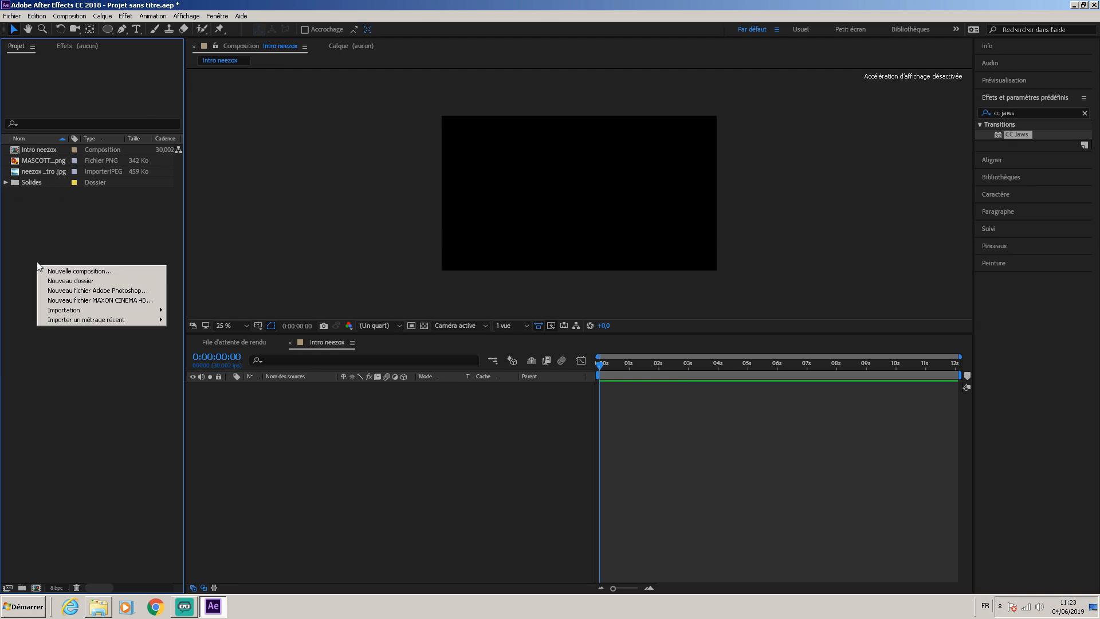
click(68, 272)
click(431, 154)
key(BackSpace)
key(BackSpace)
key(BackSpace)
key(BackSpace)
key(BackSpace)
key(BackSpace)
key(BackSpace)
key(BackSpace)
key(BackSpace)
key(BackSpace)
key(BackSpace)
key(BackSpace)
text(Intro neez)
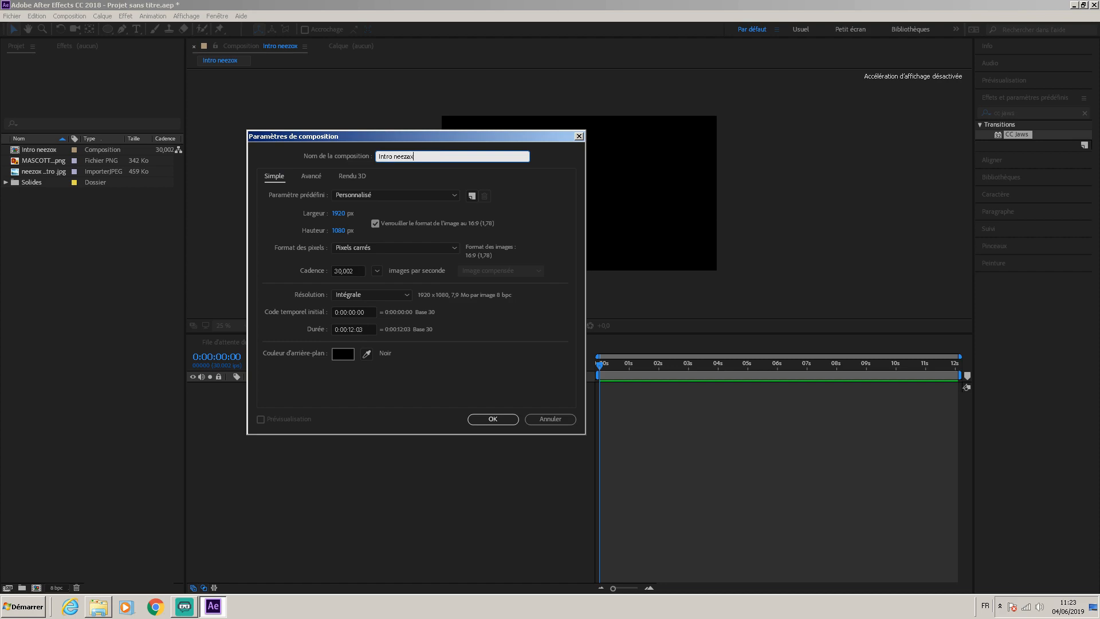
text(ax)
key(BackSpace)
key(BackSpace)
text(ox)
click(527, 181)
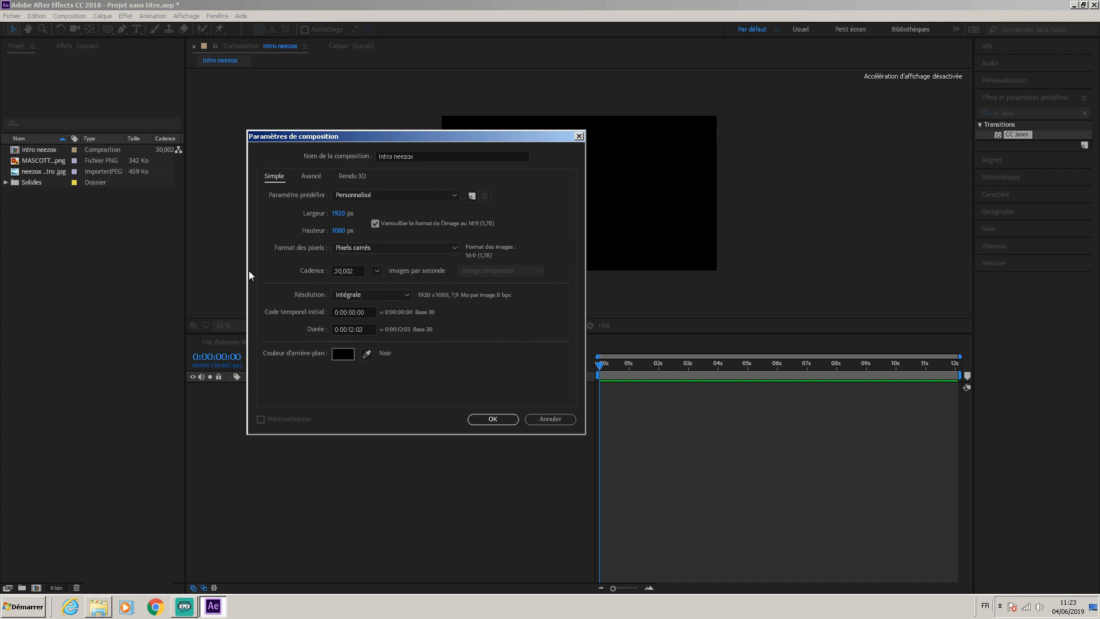
Keep the composition's duration and black background colour, and create the composition
click(352, 331)
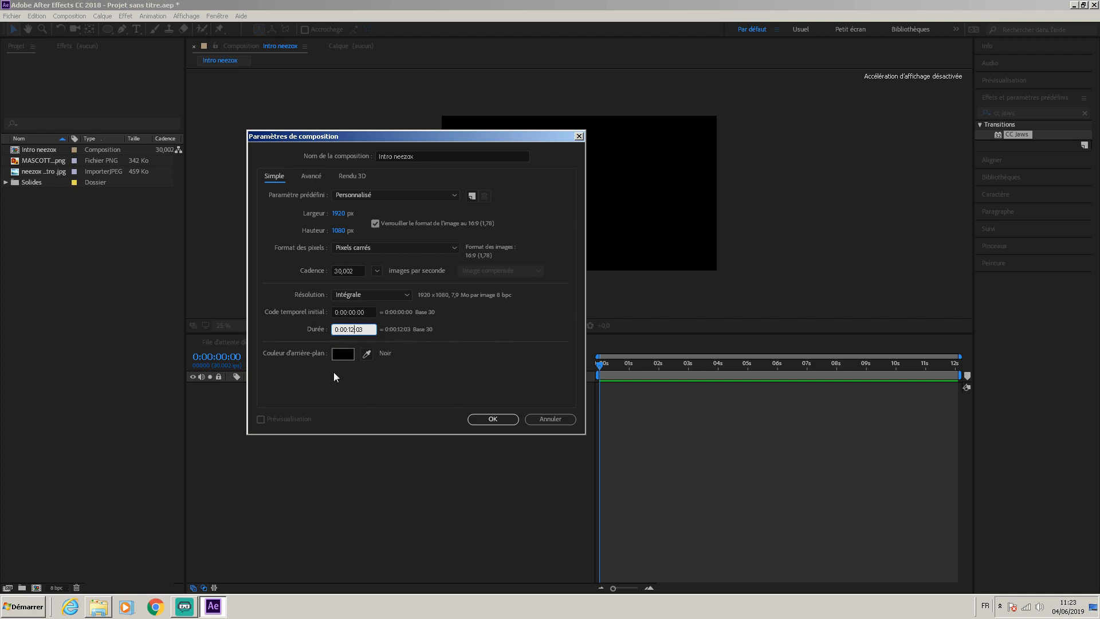
click(361, 377)
click(340, 353)
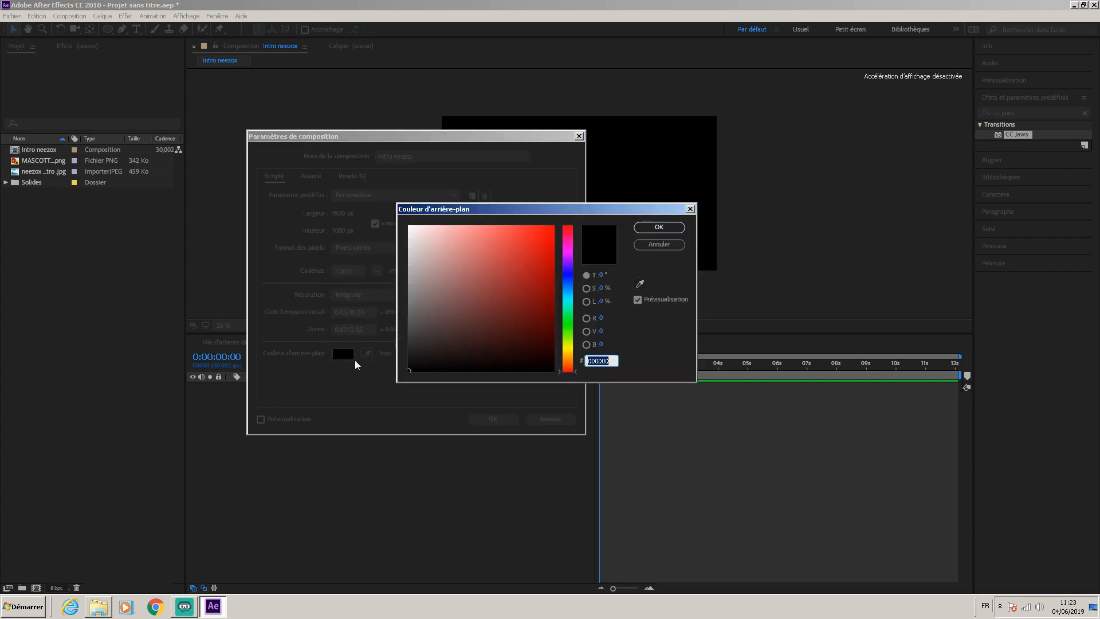
click(659, 227)
click(494, 419)
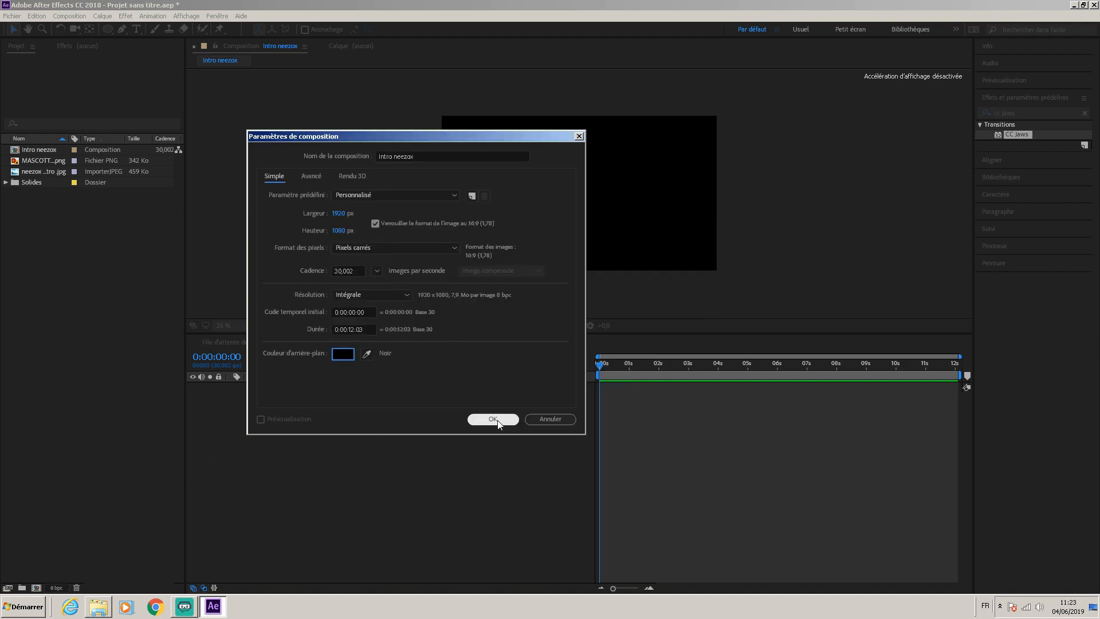
Delete the duplicate Intro neezox composition from the project
click(42, 150)
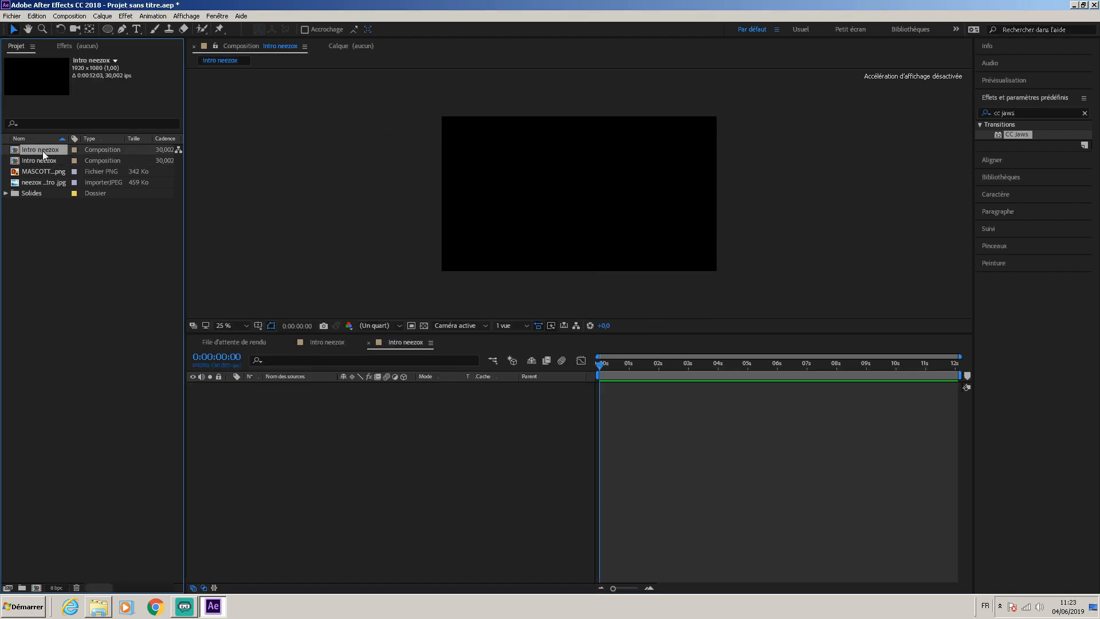
key(Delete)
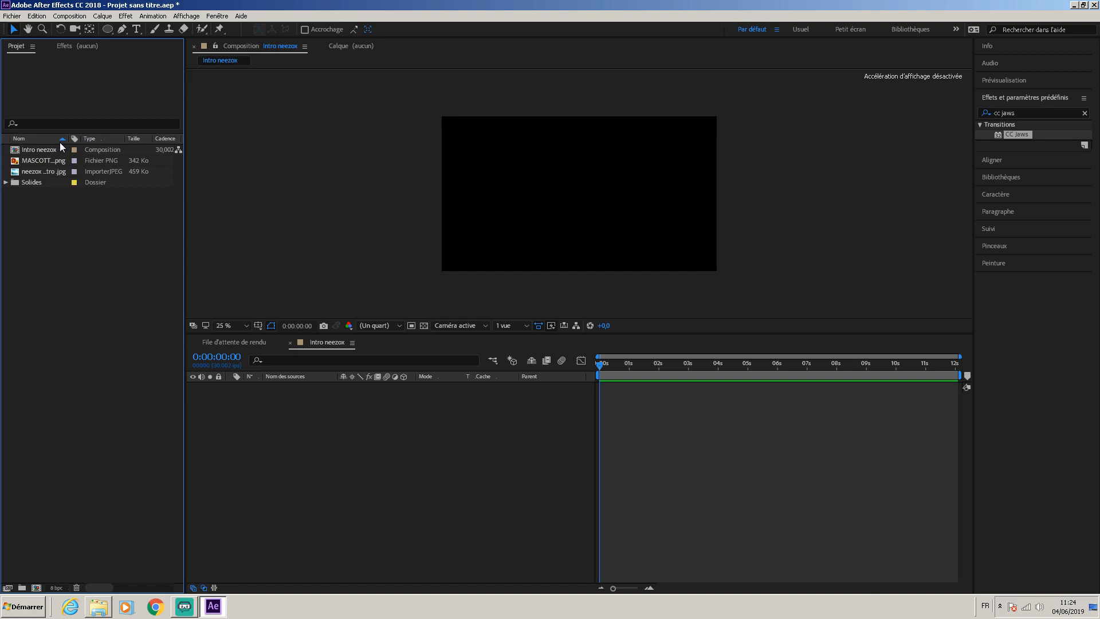
right_click(62, 256)
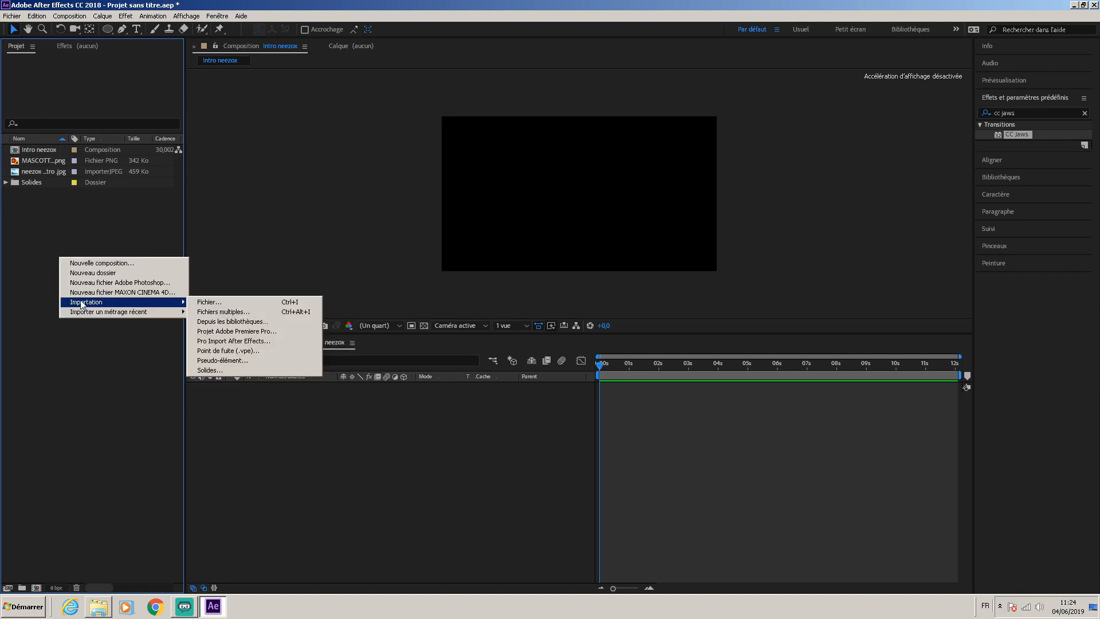
click(225, 312)
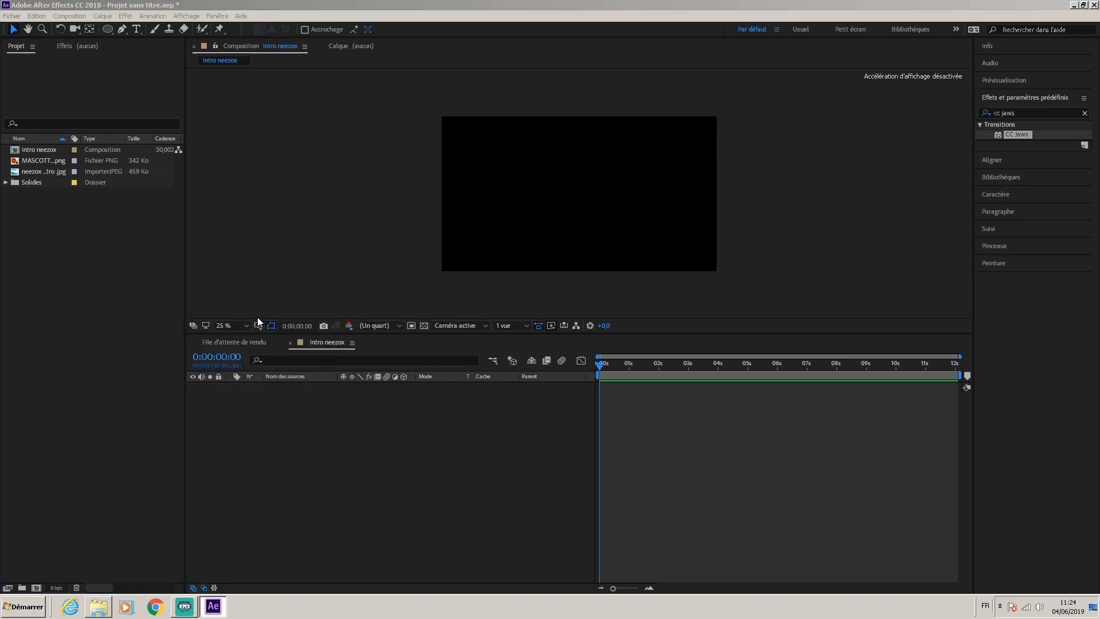
drag(542, 123, 556, 32)
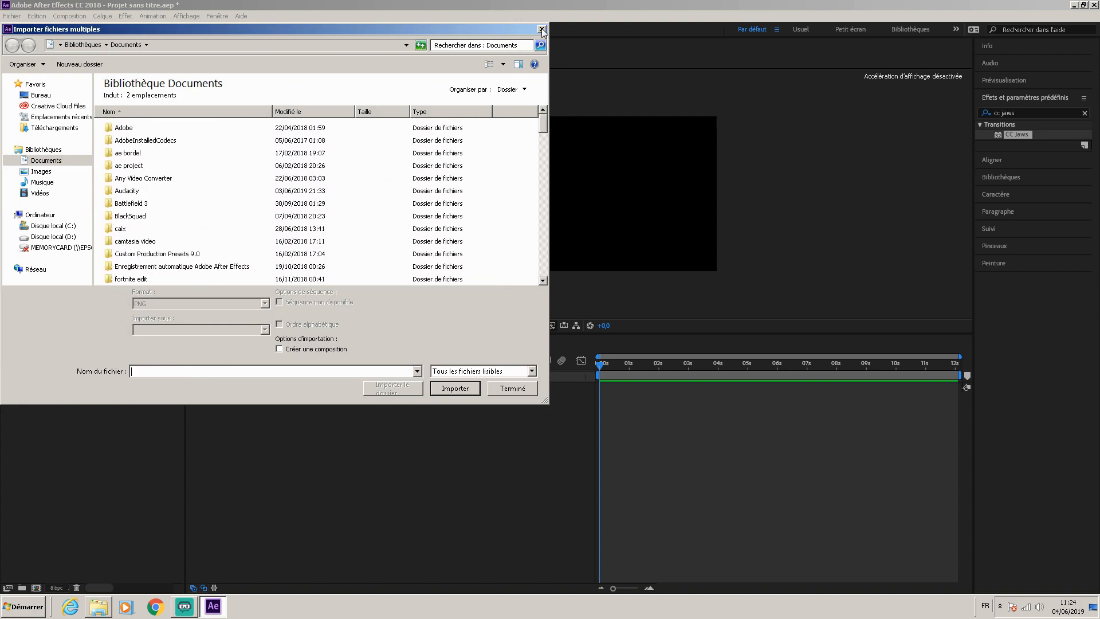
click(541, 29)
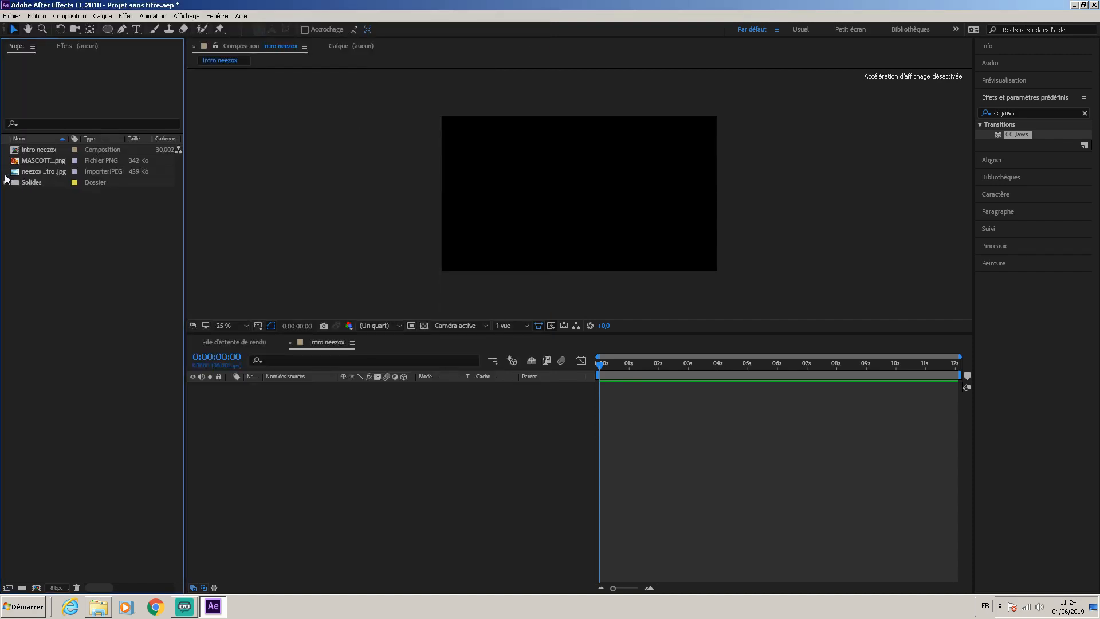
Add the mascot PNG and the neezox background JPG to the Intro neezox composition, with the mascot layer above the background
drag(5, 176, 23, 166)
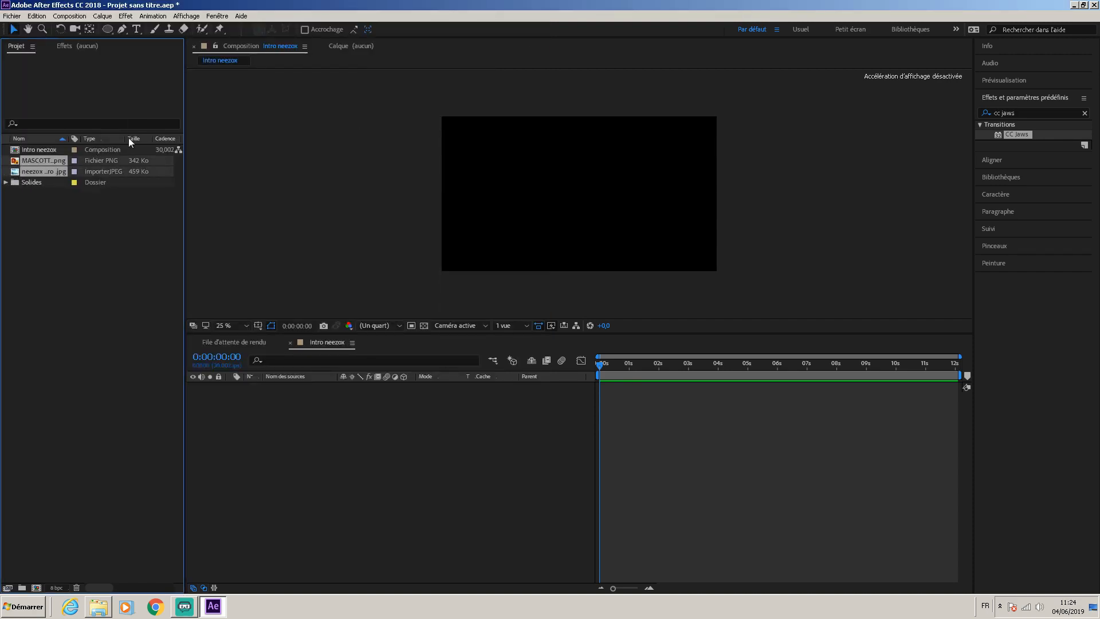
drag(4, 171, 325, 402)
drag(278, 432, 280, 431)
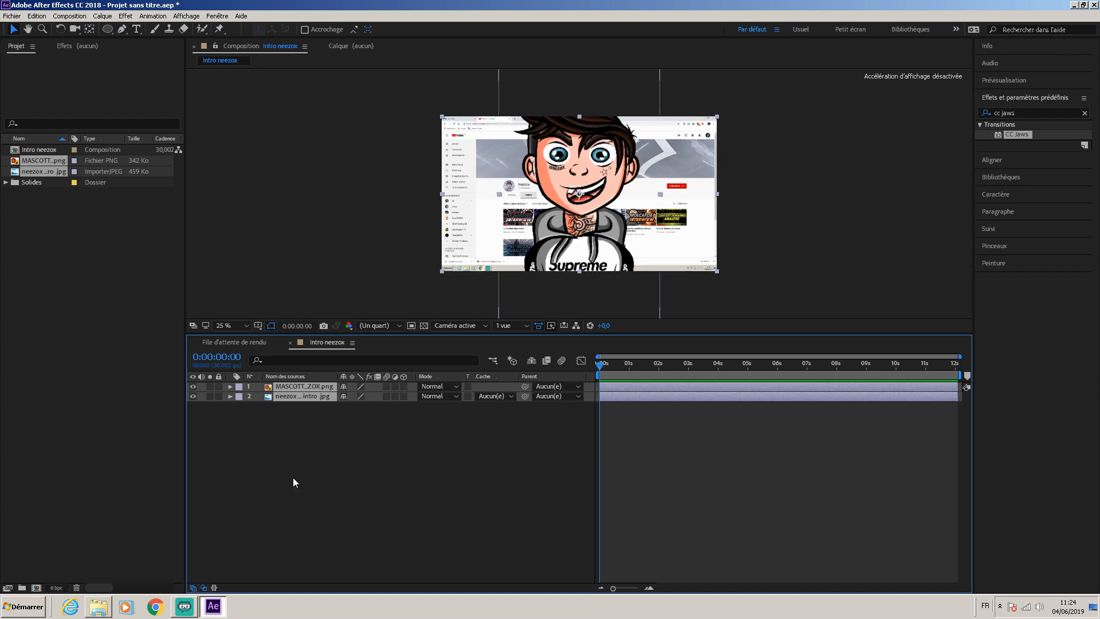
click(295, 436)
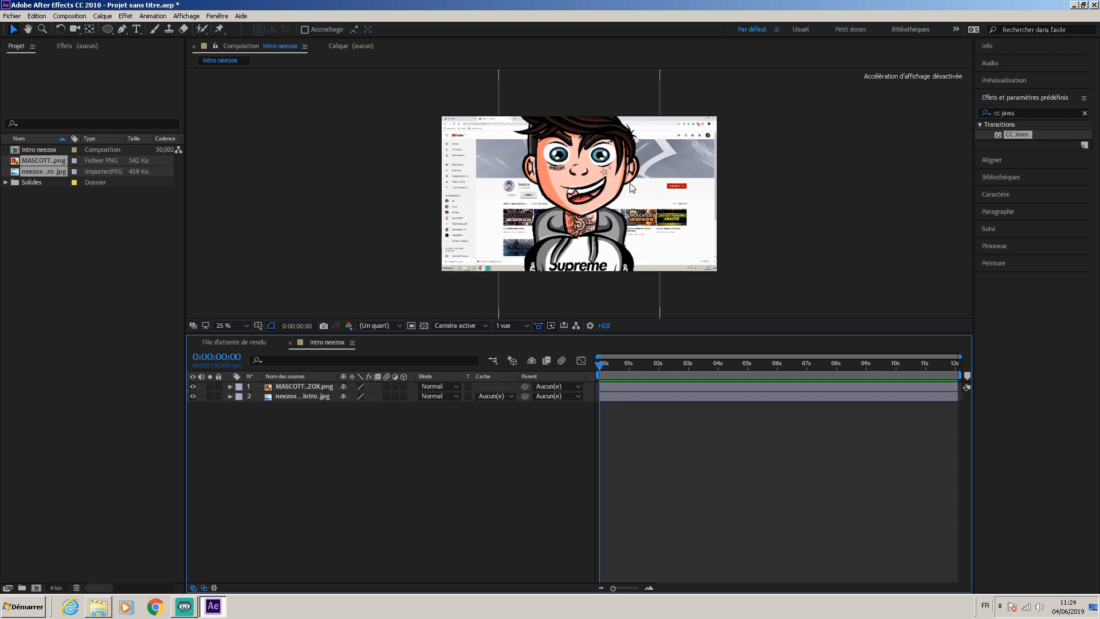
Scale the mascot image down to about half its size, keeping it centred in the frame
key(comma)
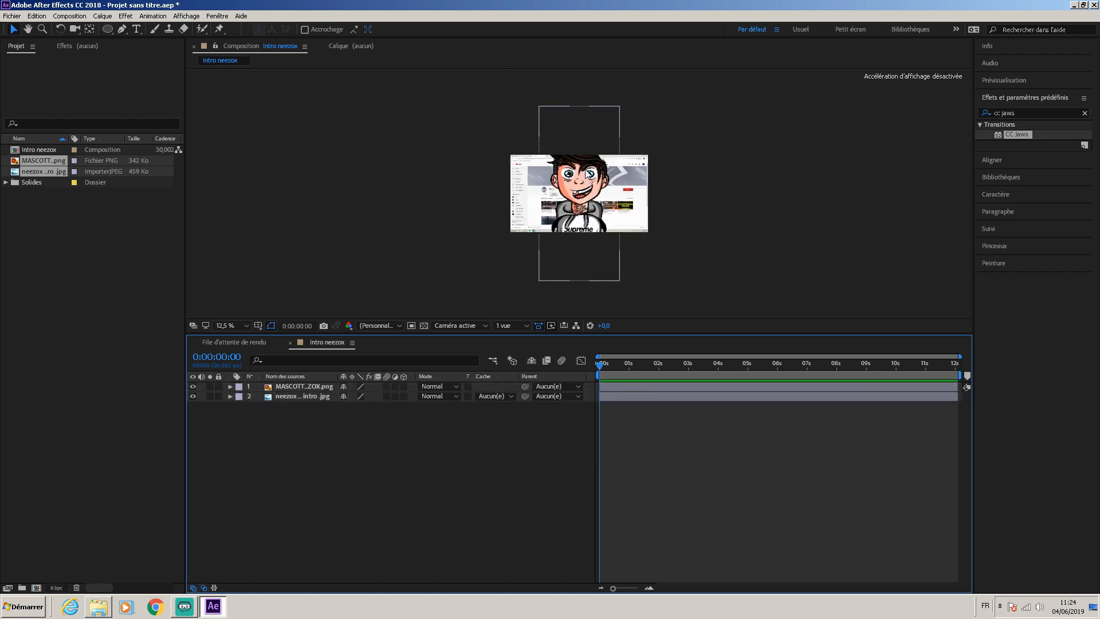
click(580, 200)
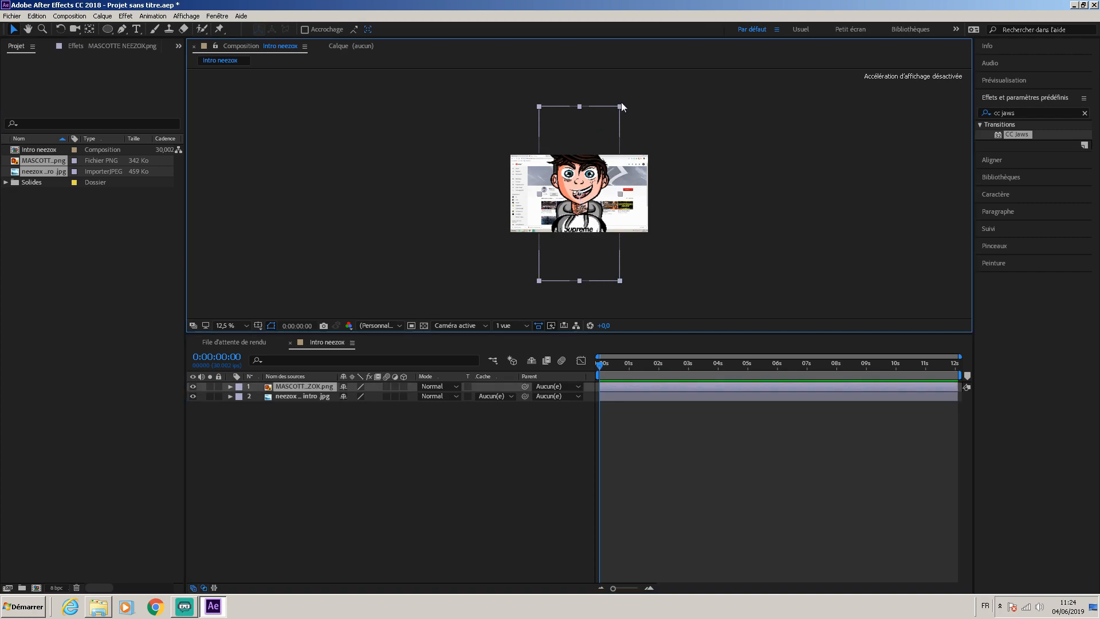
drag(621, 106, 603, 147)
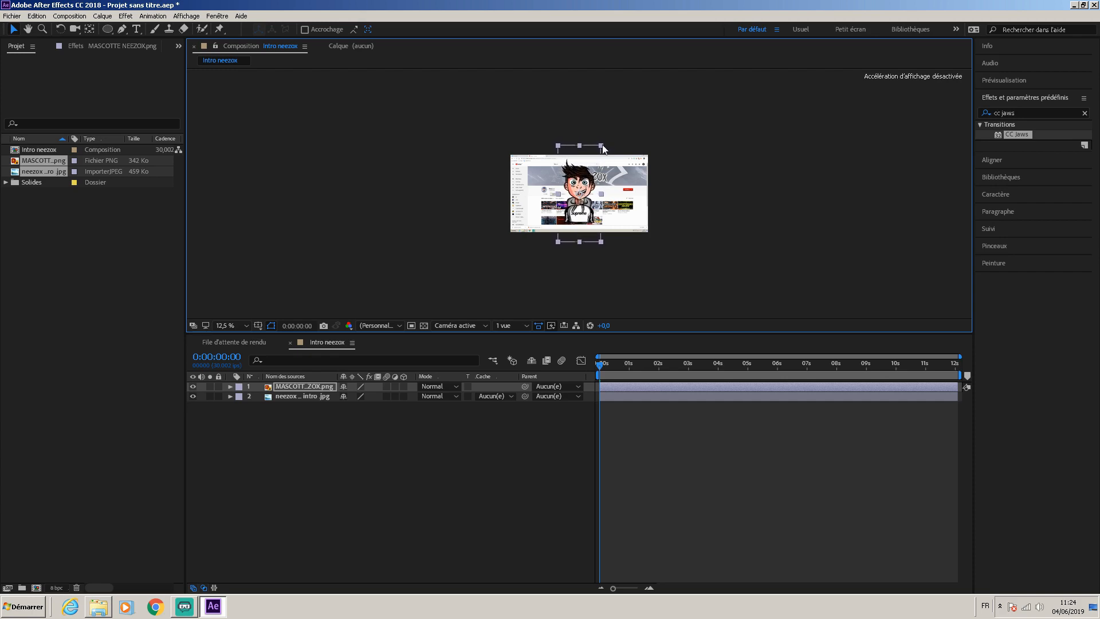
scroll(592, 165, up, 2)
scroll(593, 165, down, 1)
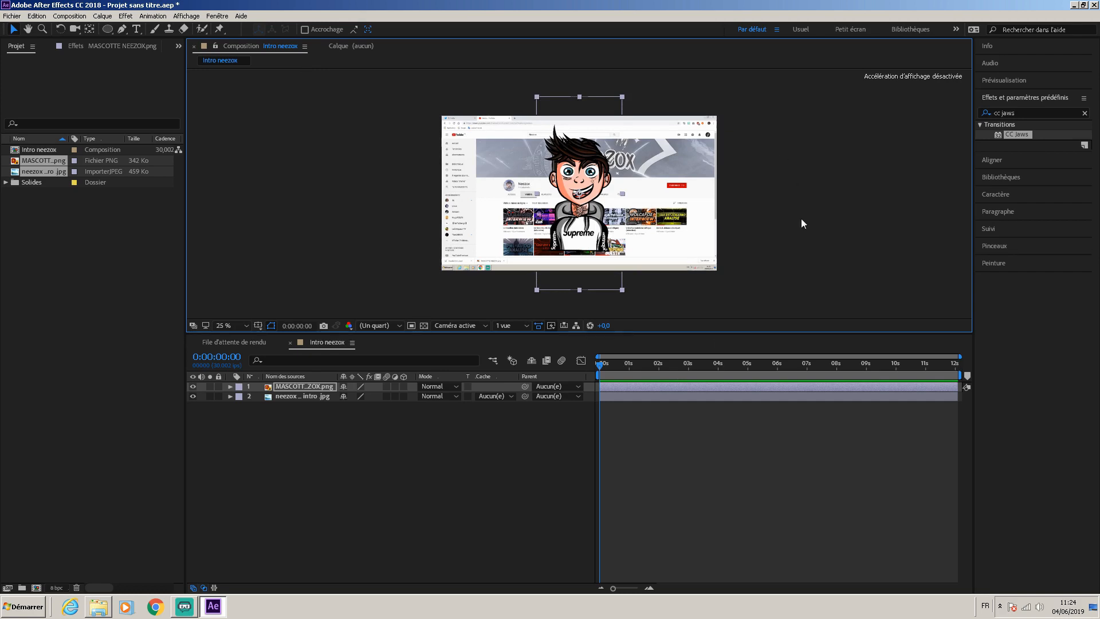
Enlarge the neezox background image beyond the frame and reposition it so the channel banner and video thumbnails fill the view
click(286, 397)
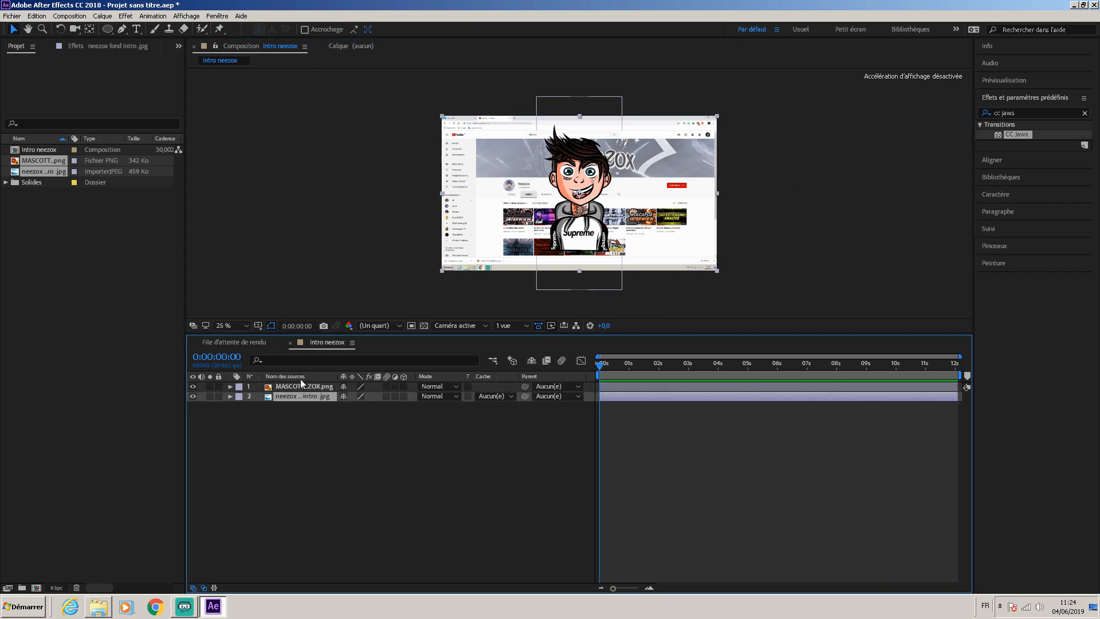
drag(717, 117, 744, 81)
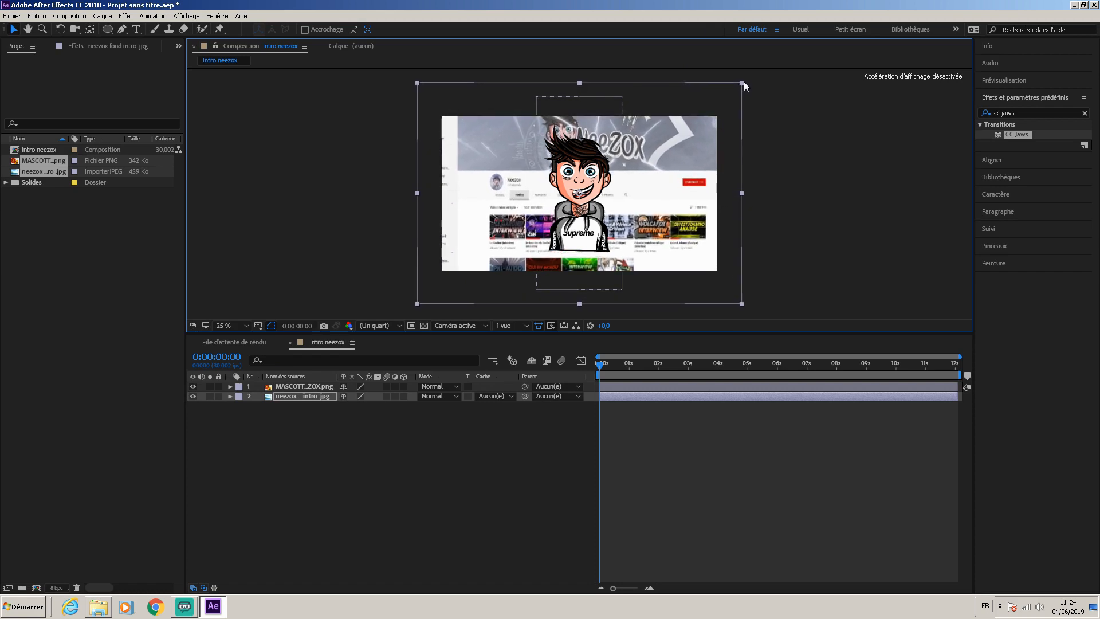
drag(640, 150, 621, 150)
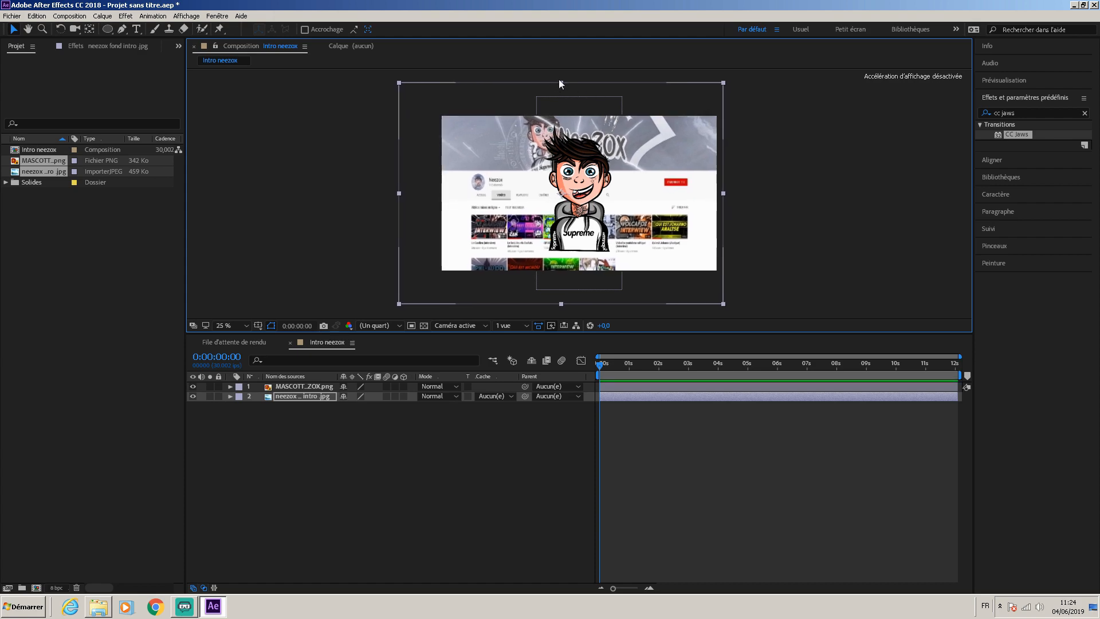
drag(562, 83, 562, 88)
drag(576, 142, 574, 138)
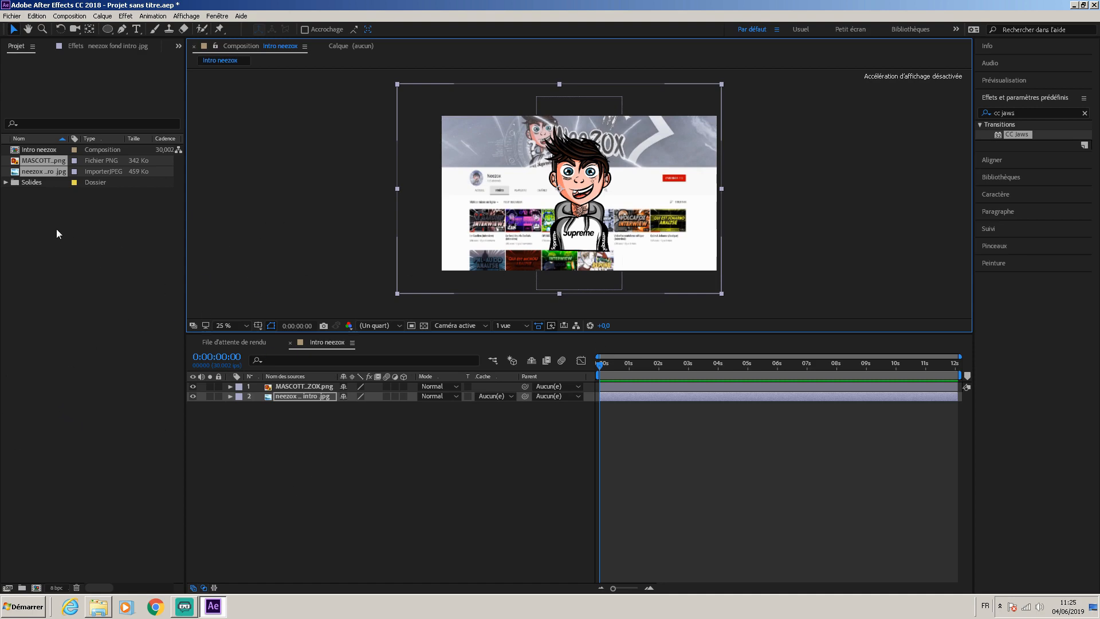
right_click(277, 459)
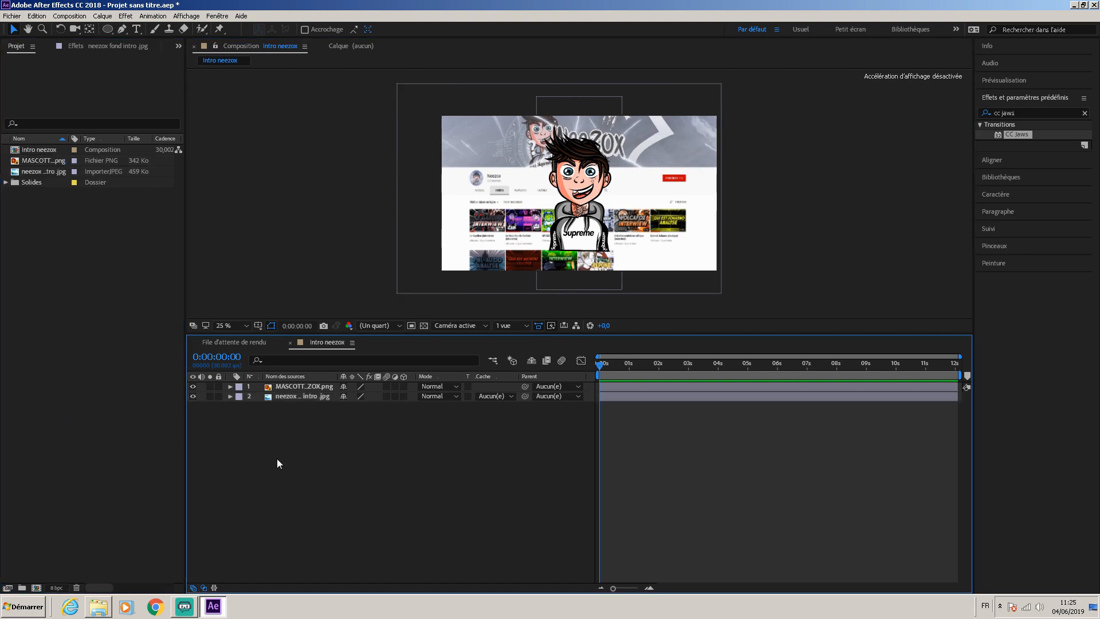
right_click(189, 443)
mouse_move(241, 447)
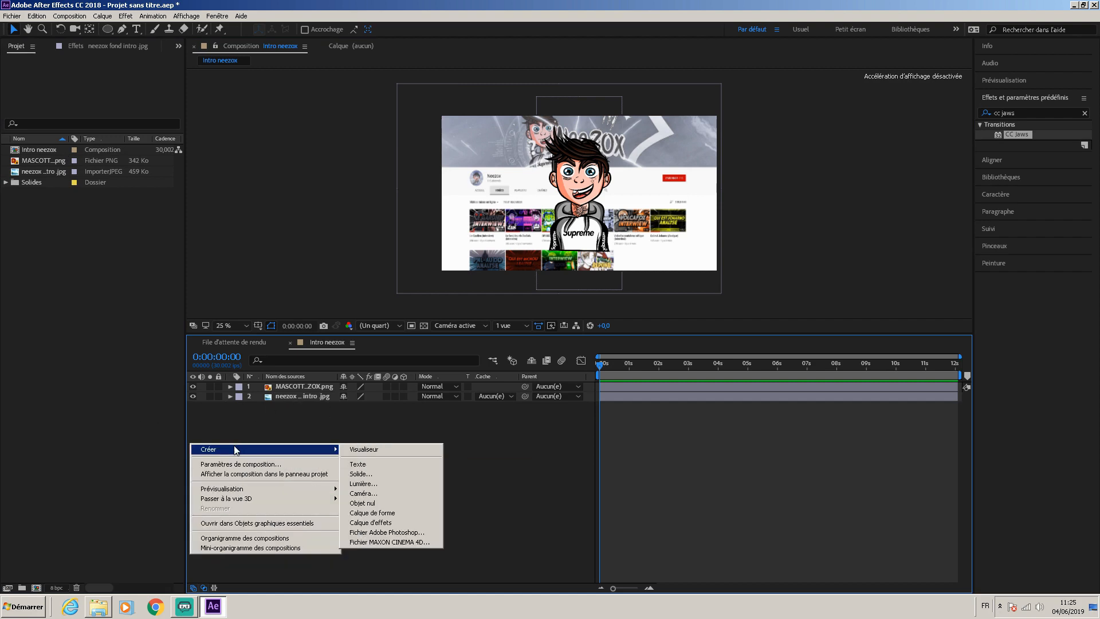
click(367, 475)
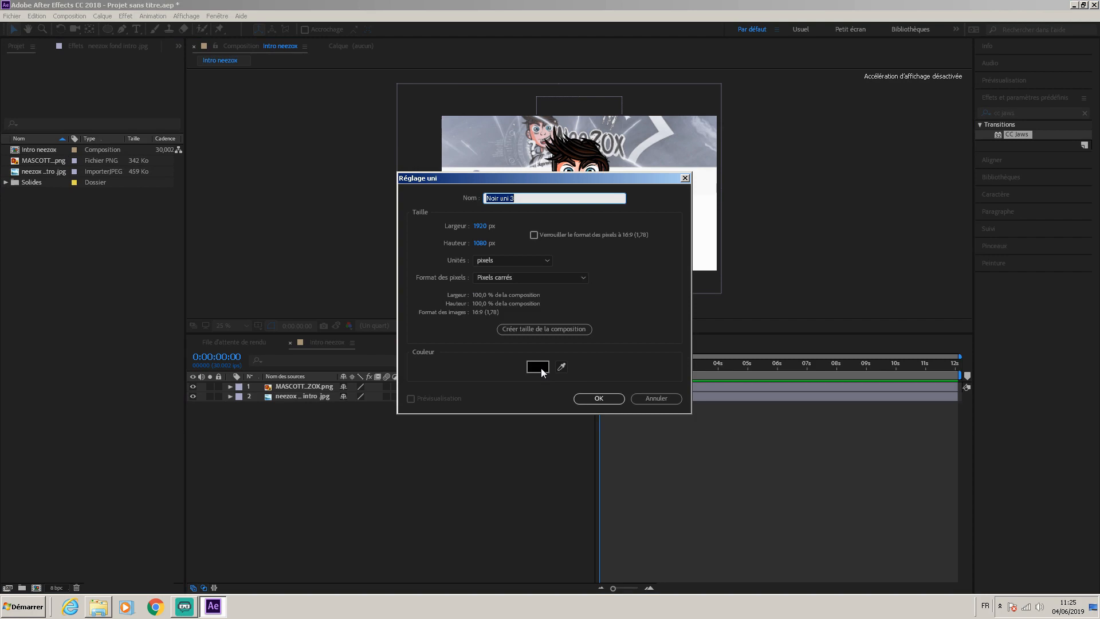
click(538, 367)
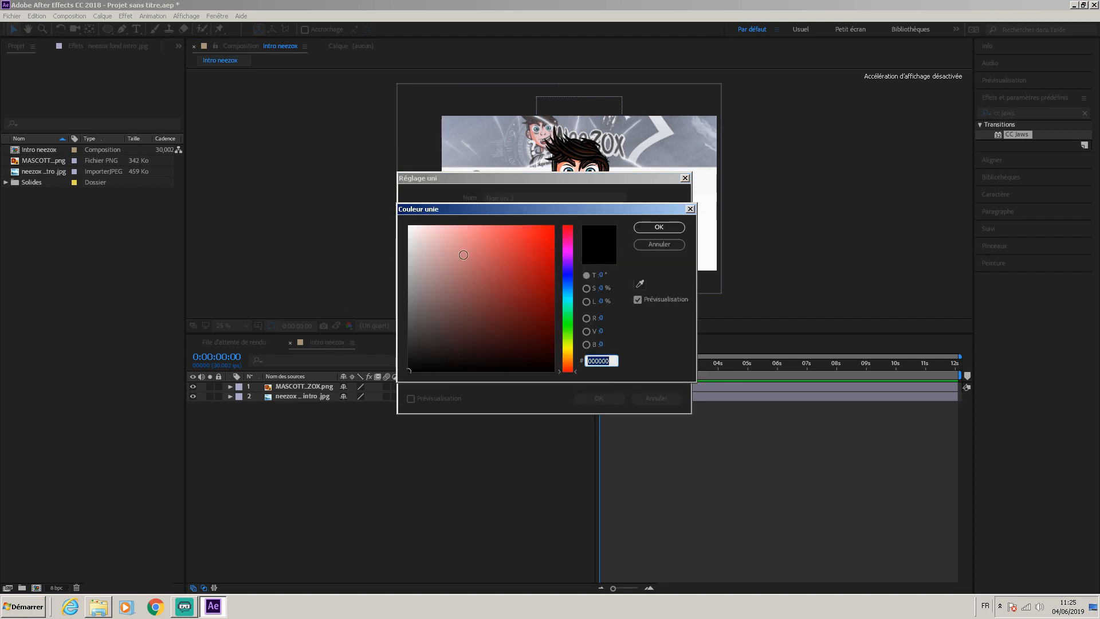
click(691, 208)
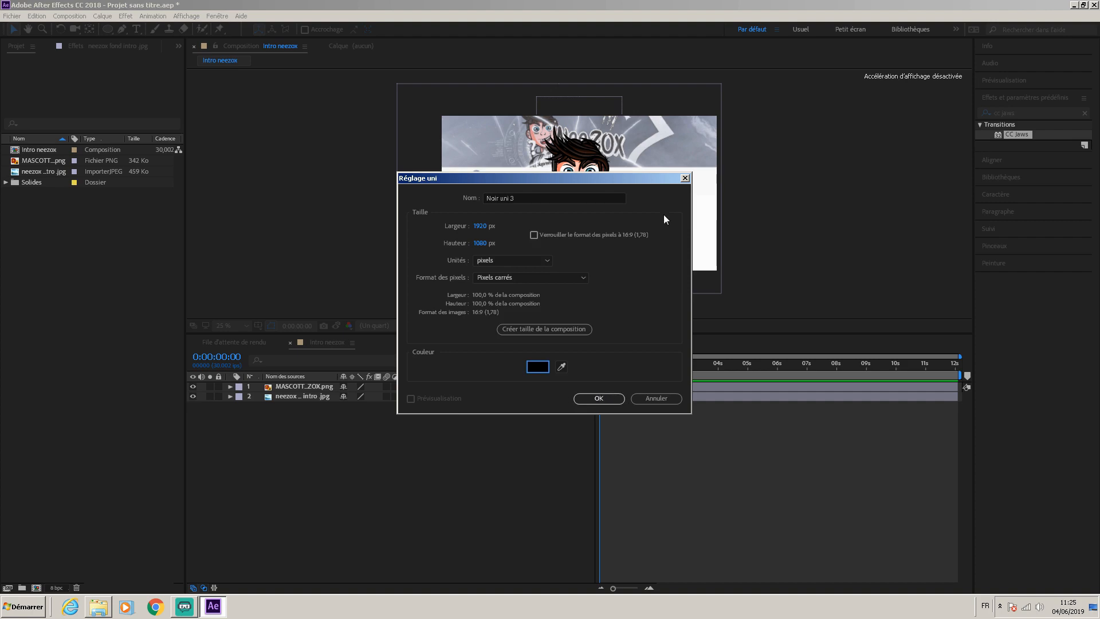
click(685, 178)
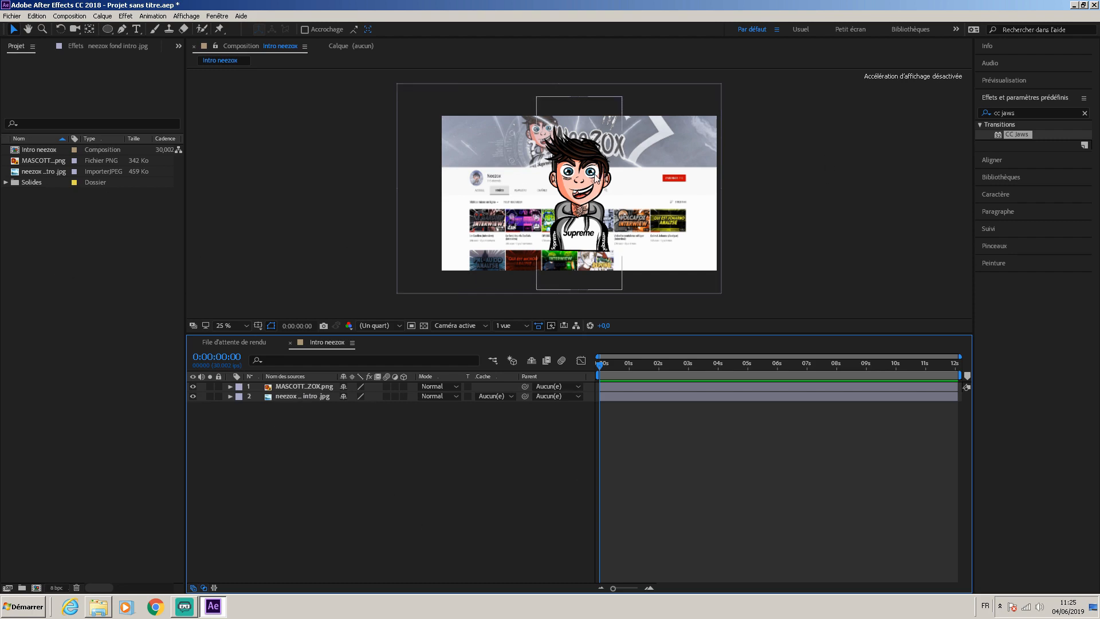
Create a black 1920 x 1080 px solid layer named cc jaws above the two images
right_click(310, 462)
mouse_move(367, 465)
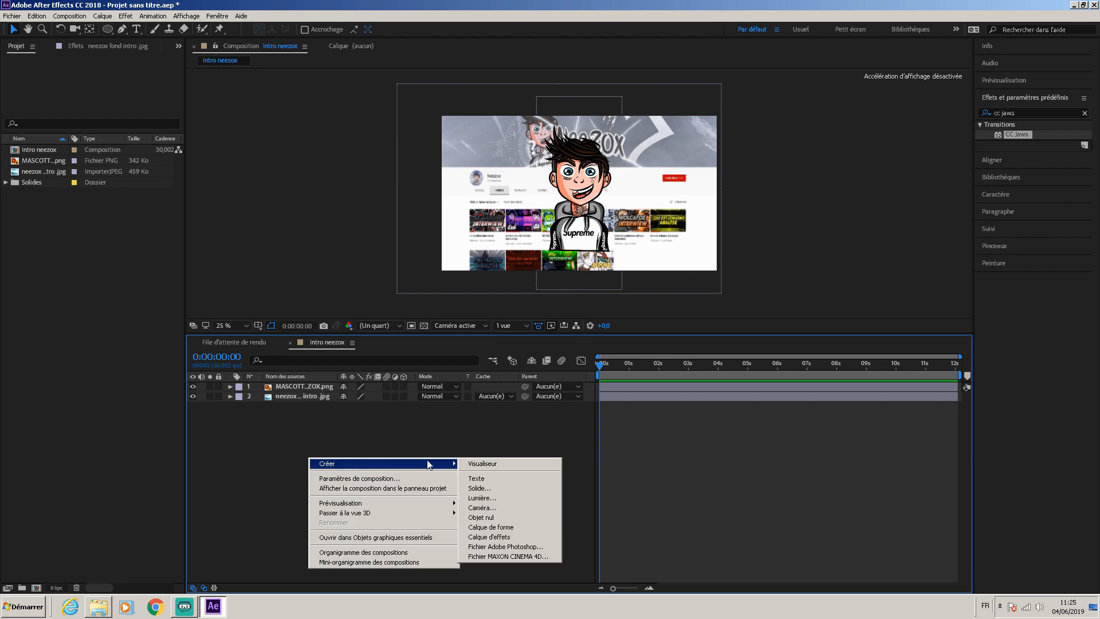
click(491, 488)
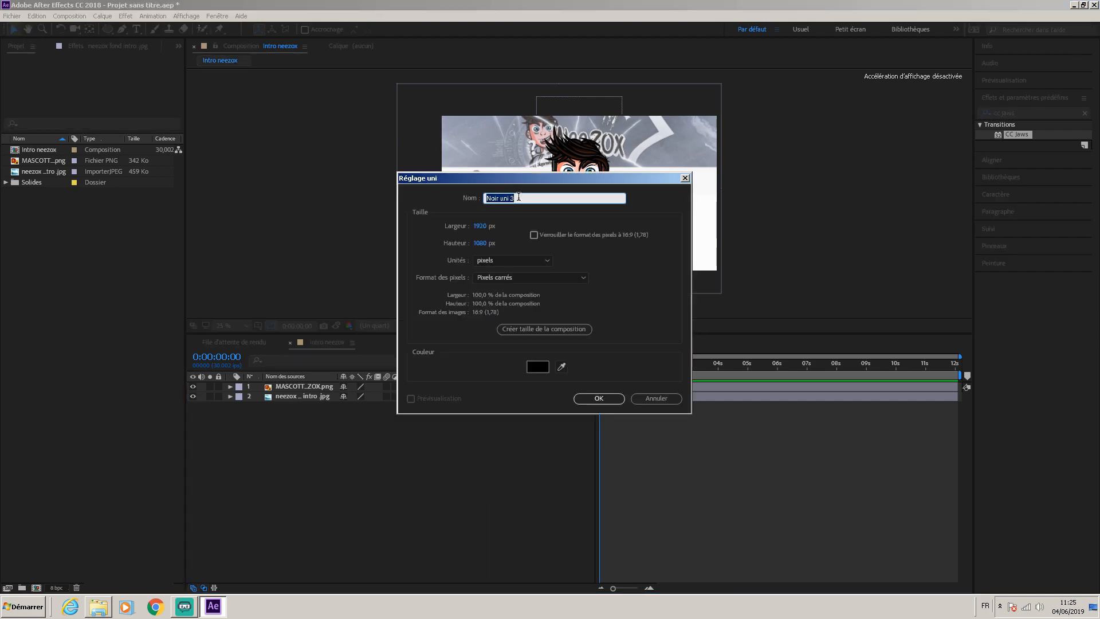
text(cc jaws)
click(593, 400)
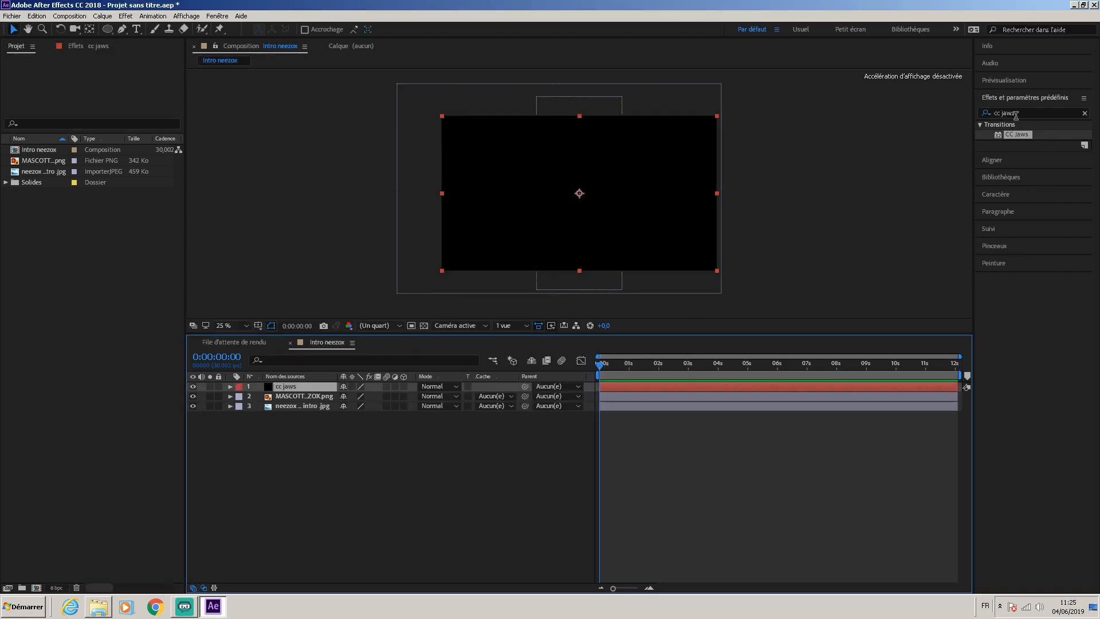
Apply the CC Jaws transition effect to the cc jaws solid
click(1003, 79)
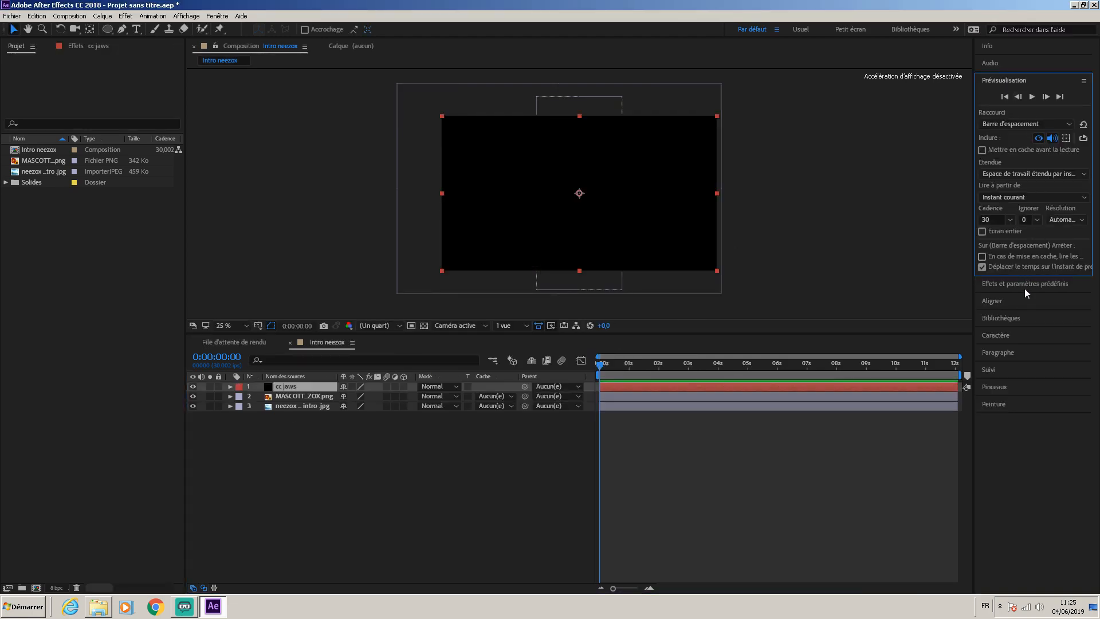
click(1026, 285)
click(1022, 113)
double_click(1024, 135)
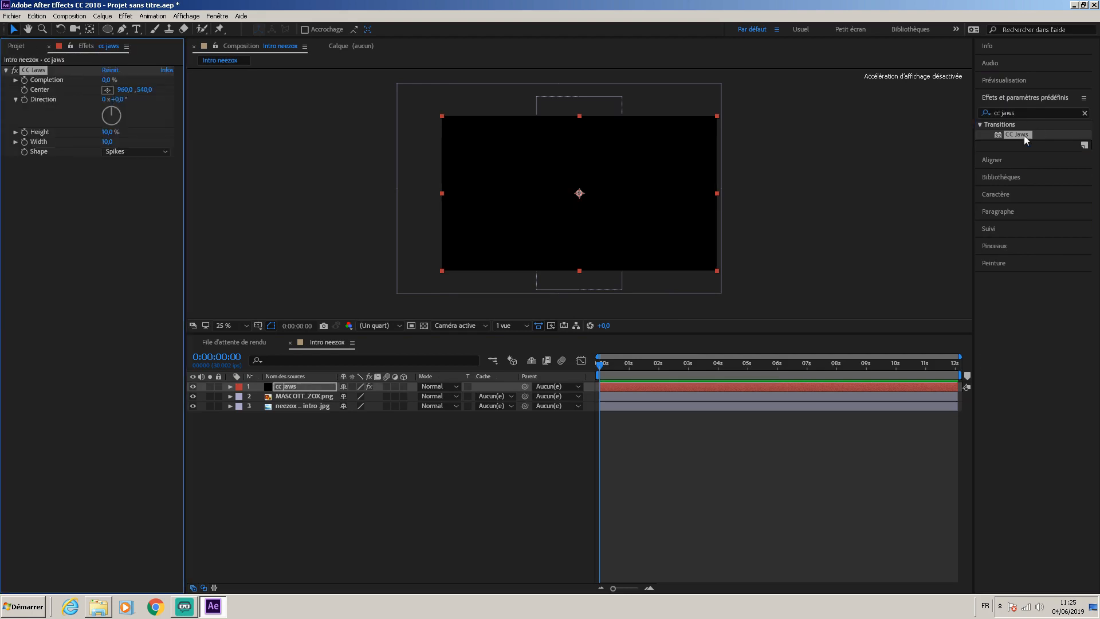
Set the CC Jaws Completion to 85%
click(106, 79)
text(85)
key(Return)
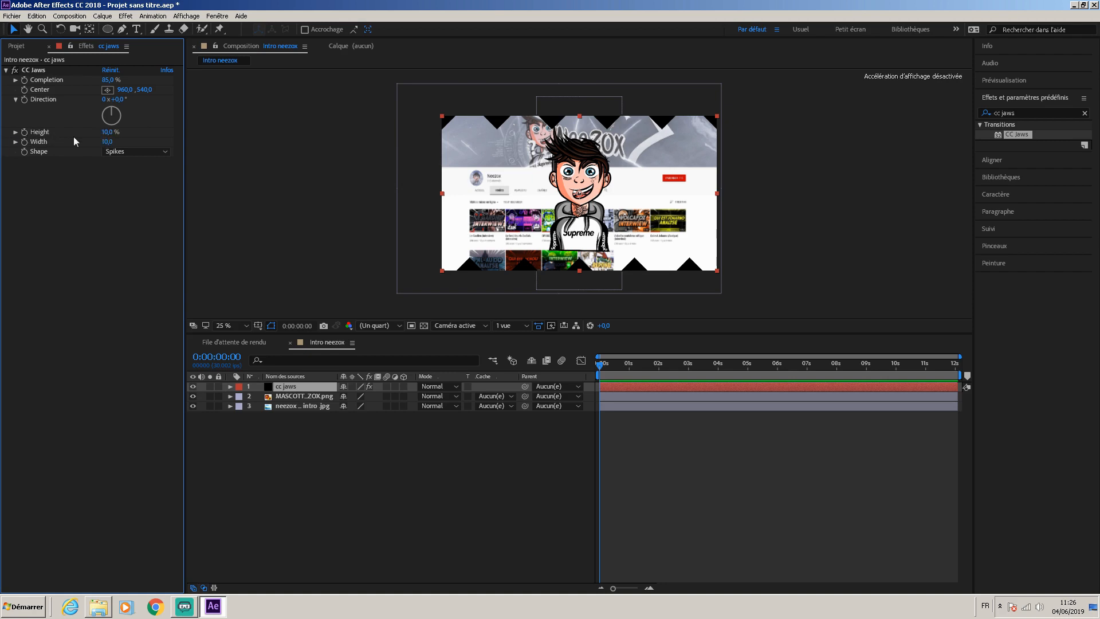
Set the CC Jaws Height to 0% and scrub through the composition to check the straight black bars
click(109, 132)
text(0)
key(Return)
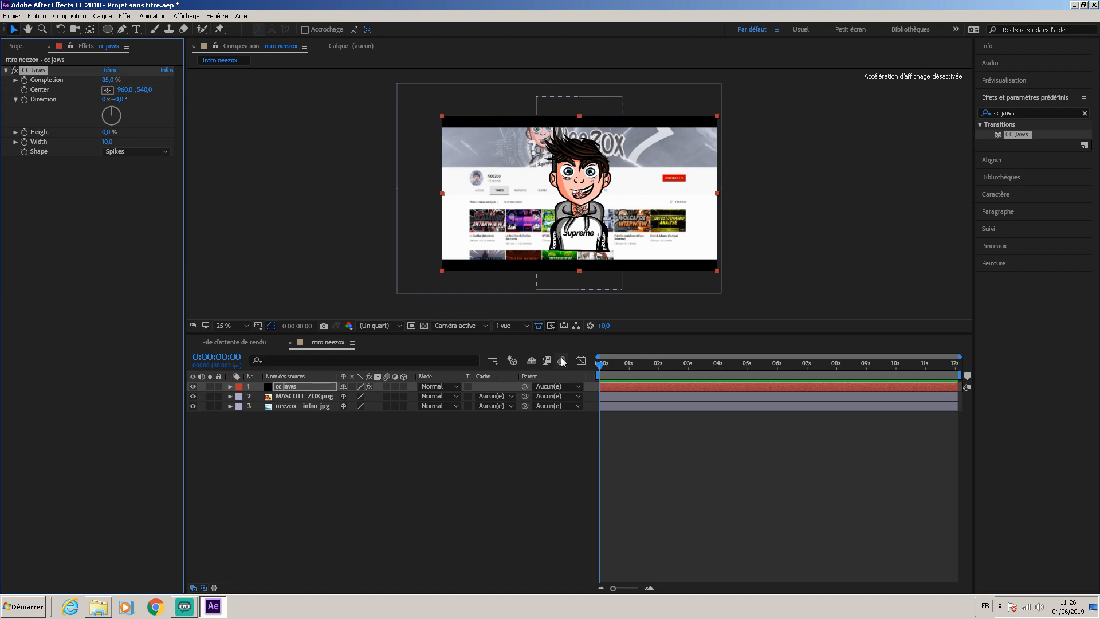
drag(602, 365, 996, 398)
key(Home)
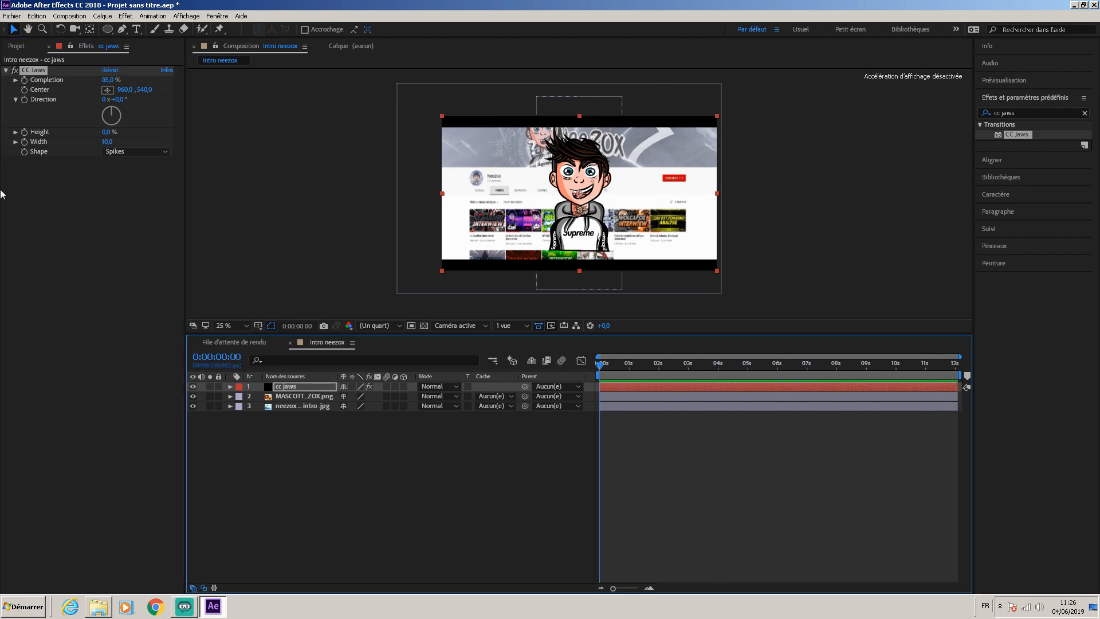
Create a black 1920 x 1080 px solid layer named entree et sortie noir above the other layers
click(11, 46)
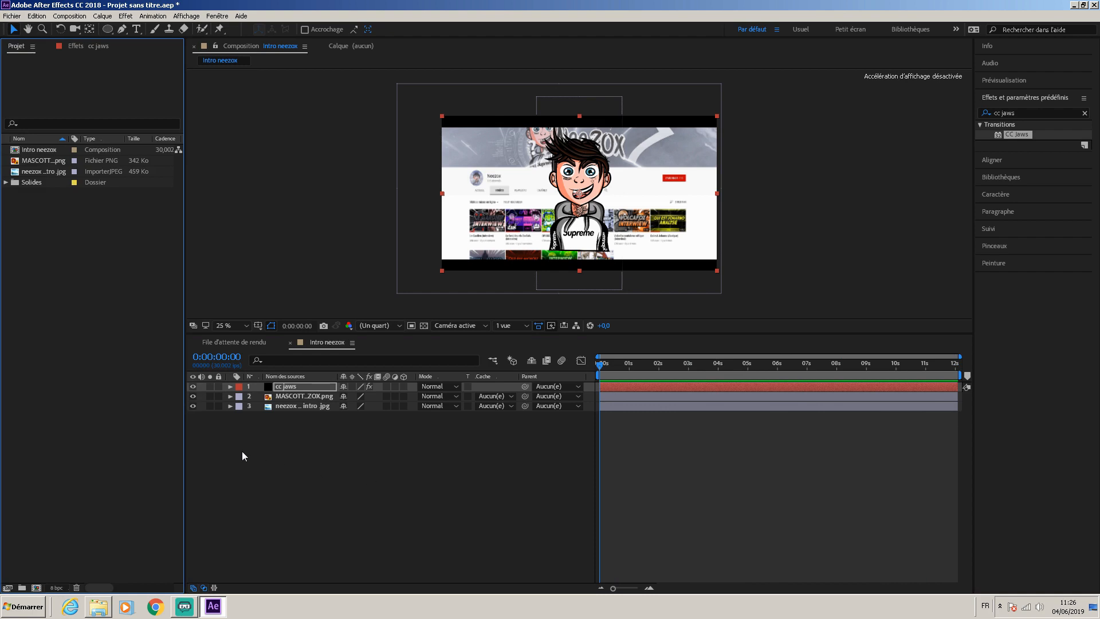
right_click(261, 466)
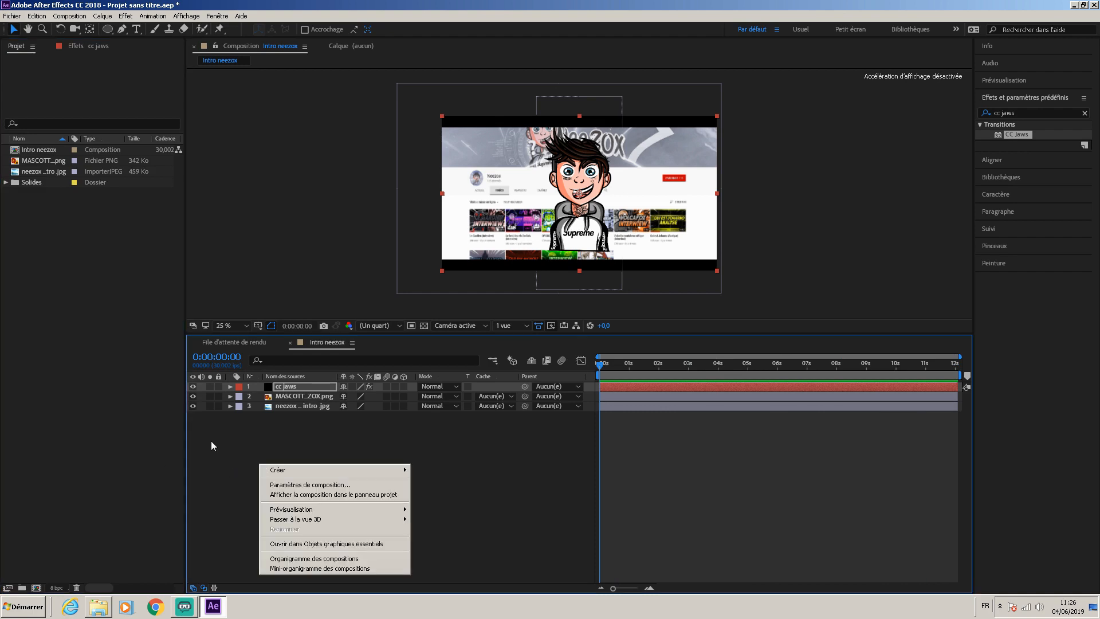
mouse_move(379, 469)
click(458, 494)
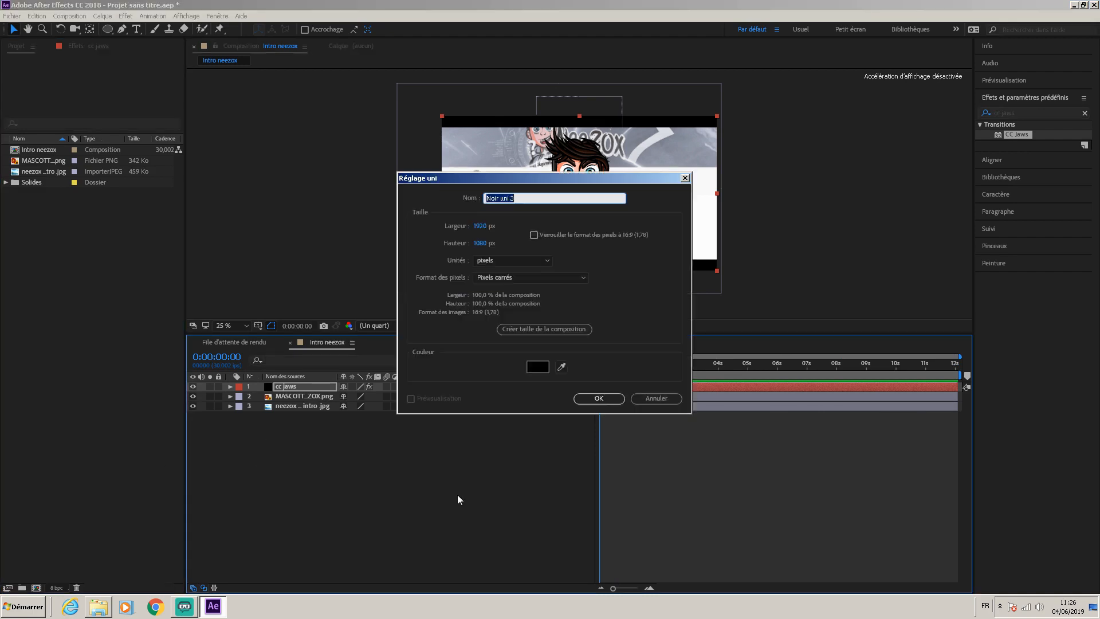
click(526, 200)
drag(526, 200, 445, 206)
text(entrr)
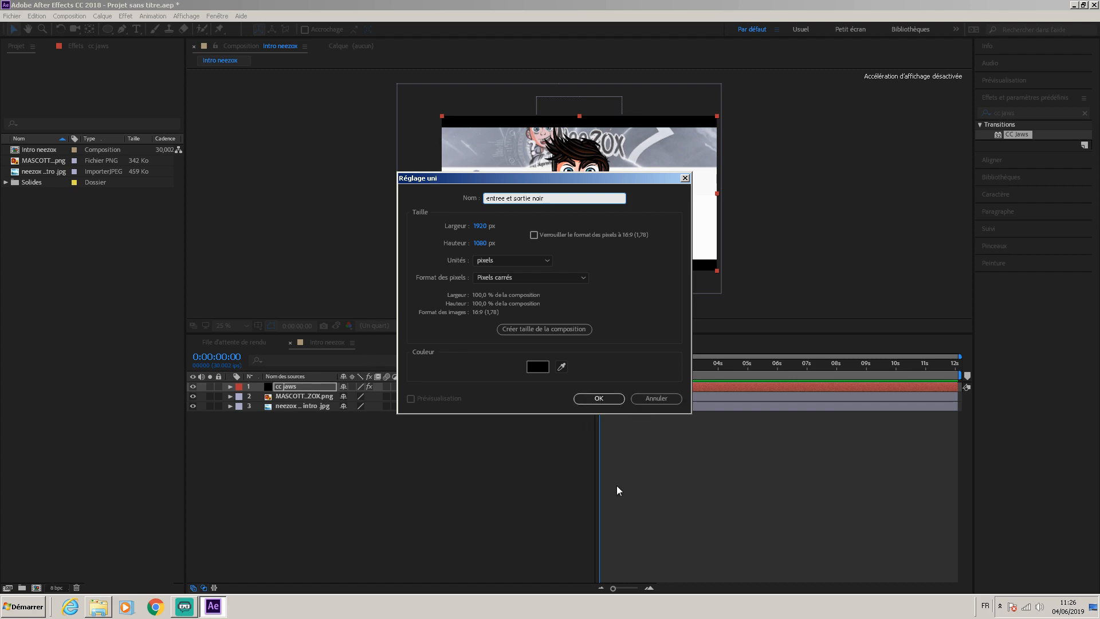
click(586, 399)
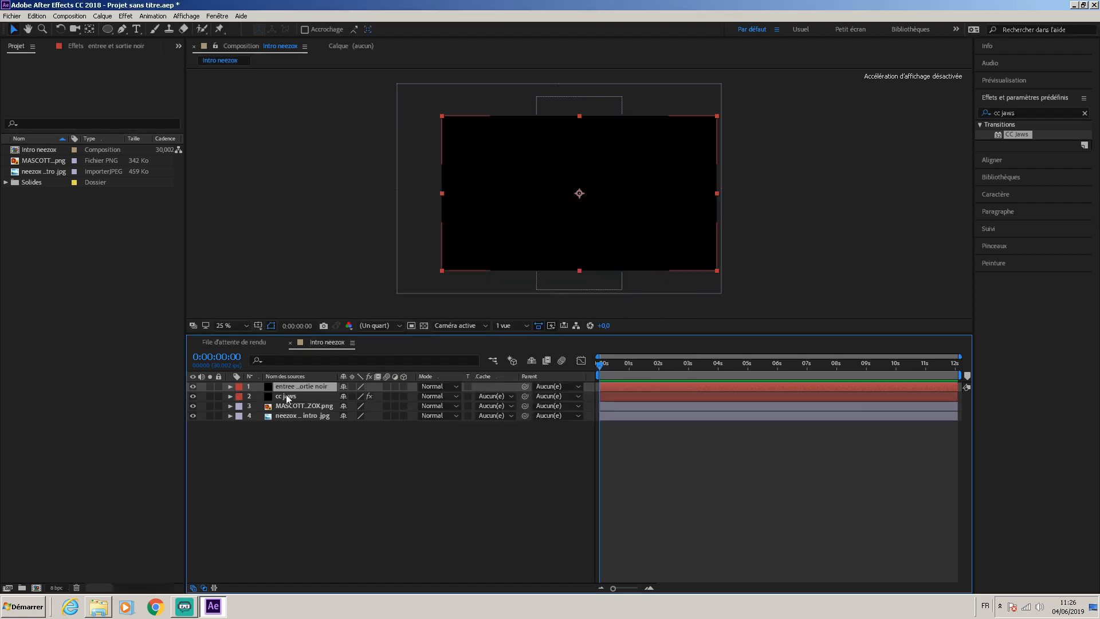
Keyframe the entree et sortie noir solid's Opacity at 100% at 0:00:00:00 and 0% at 0:00:00:28
click(230, 387)
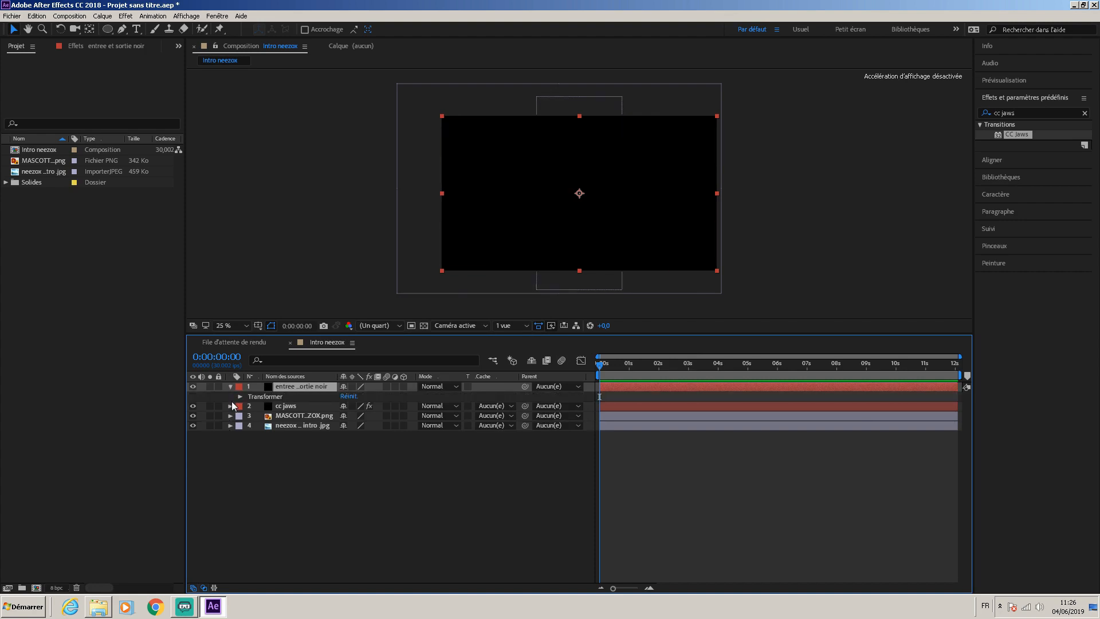
click(230, 387)
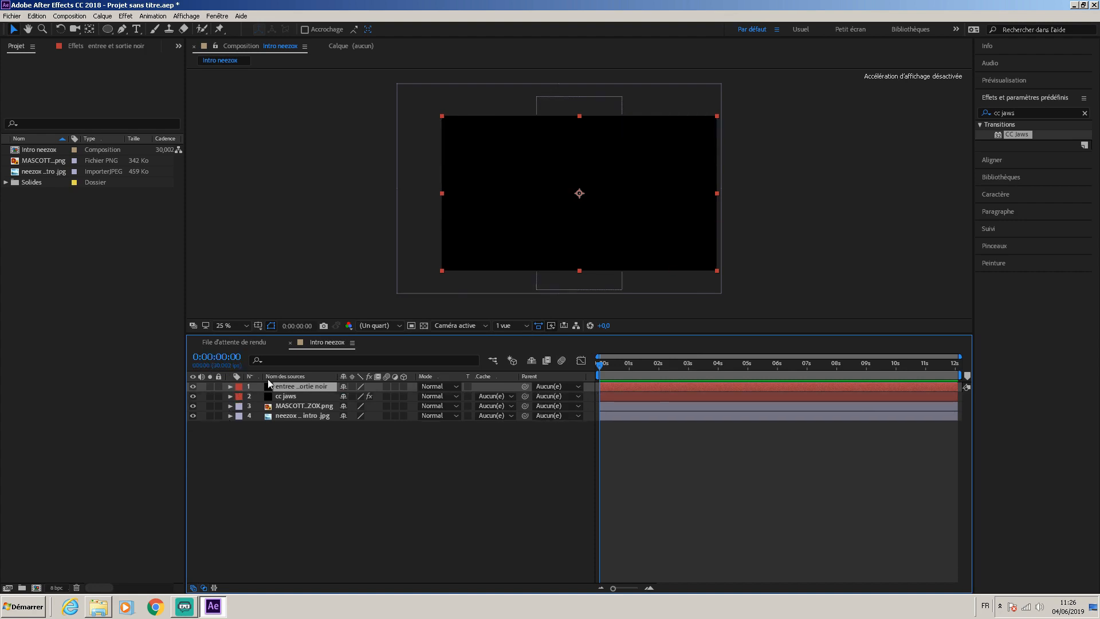
click(229, 386)
click(241, 396)
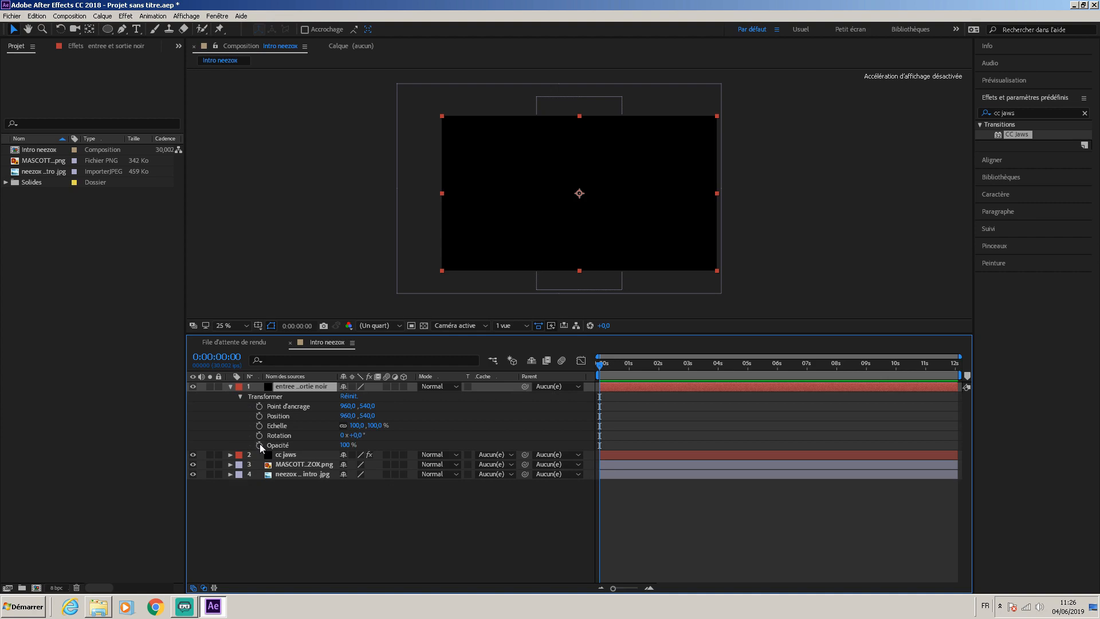
click(259, 445)
drag(599, 367, 628, 364)
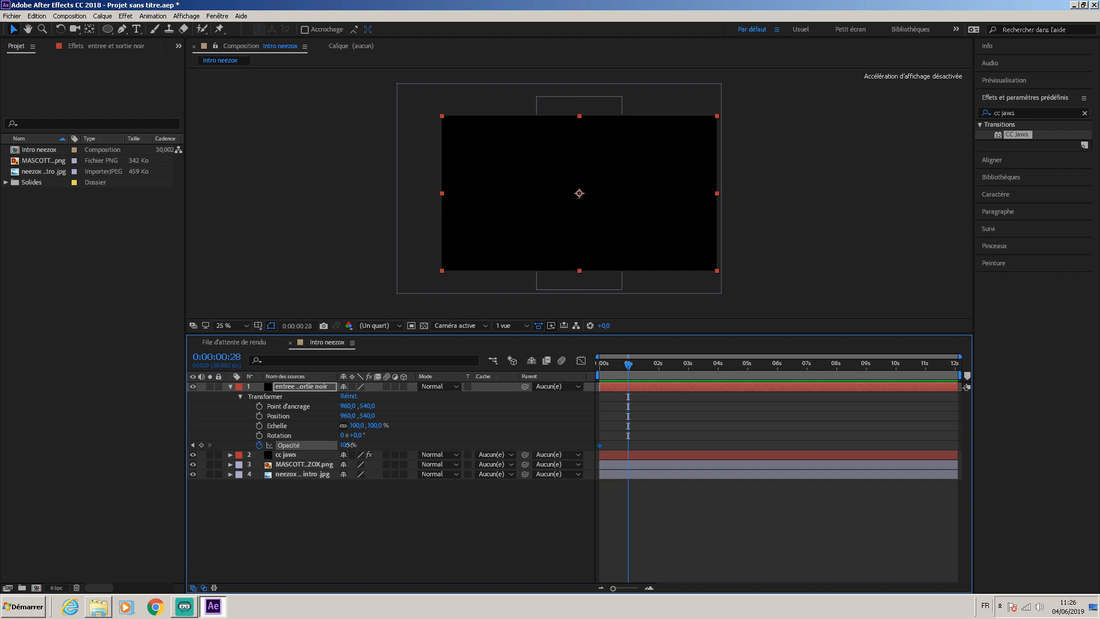
drag(349, 444, 153, 429)
Add closing Opacity keyframes to the entree et sortie noir solid: 0% at 0:00:10:29 and 100% at 0:00:12:01
drag(629, 367, 970, 363)
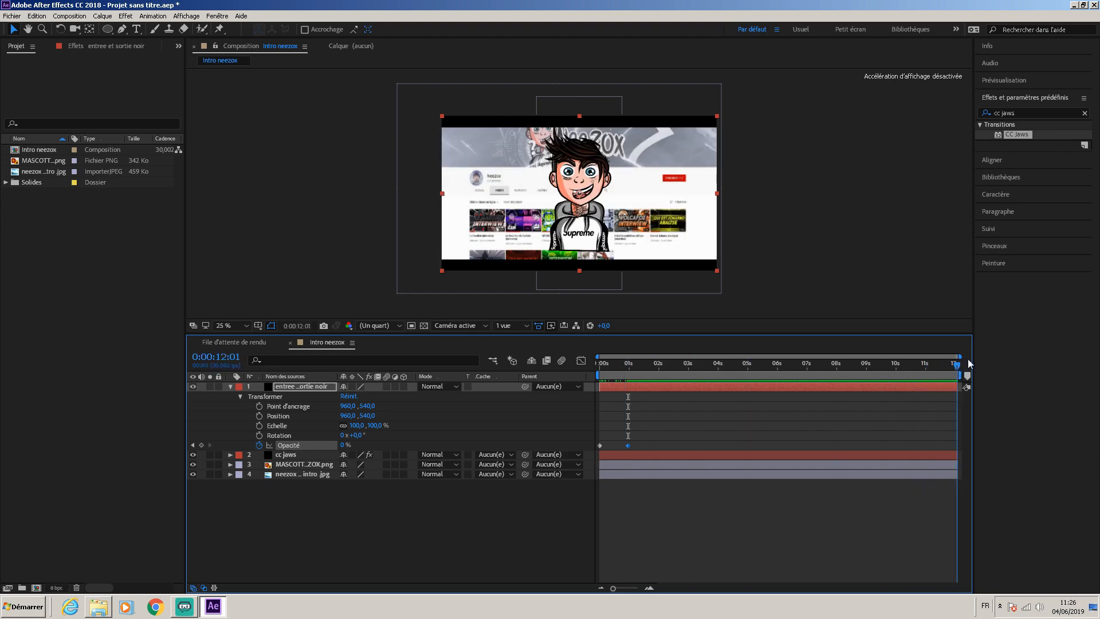
drag(344, 444, 673, 430)
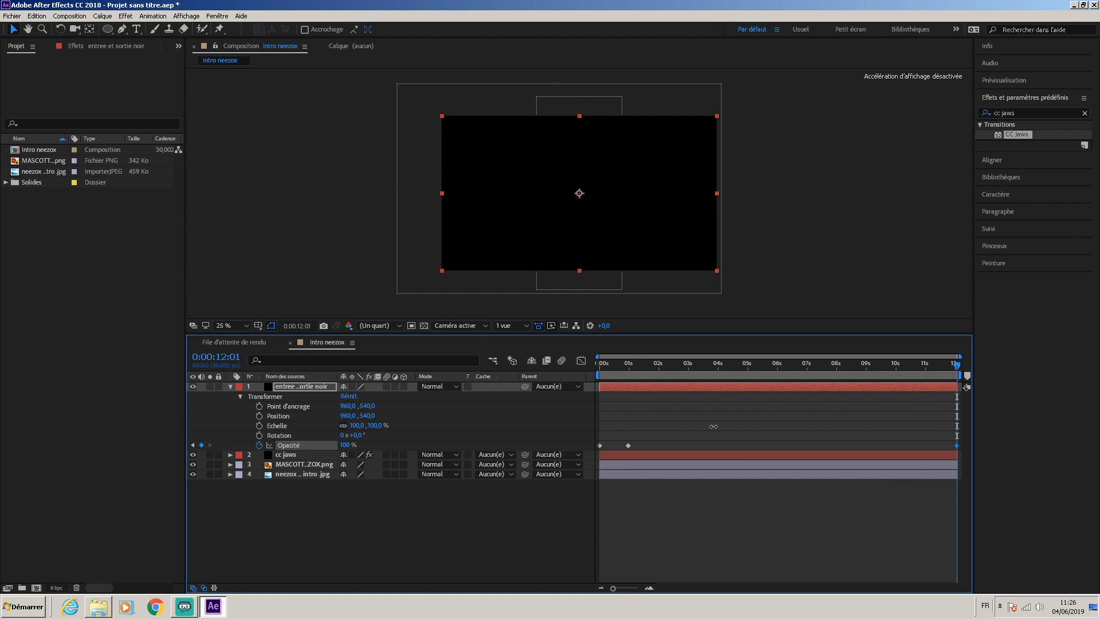
key(Page_Up)
key(Page_Up)
drag(936, 378, 927, 382)
drag(346, 445, 206, 435)
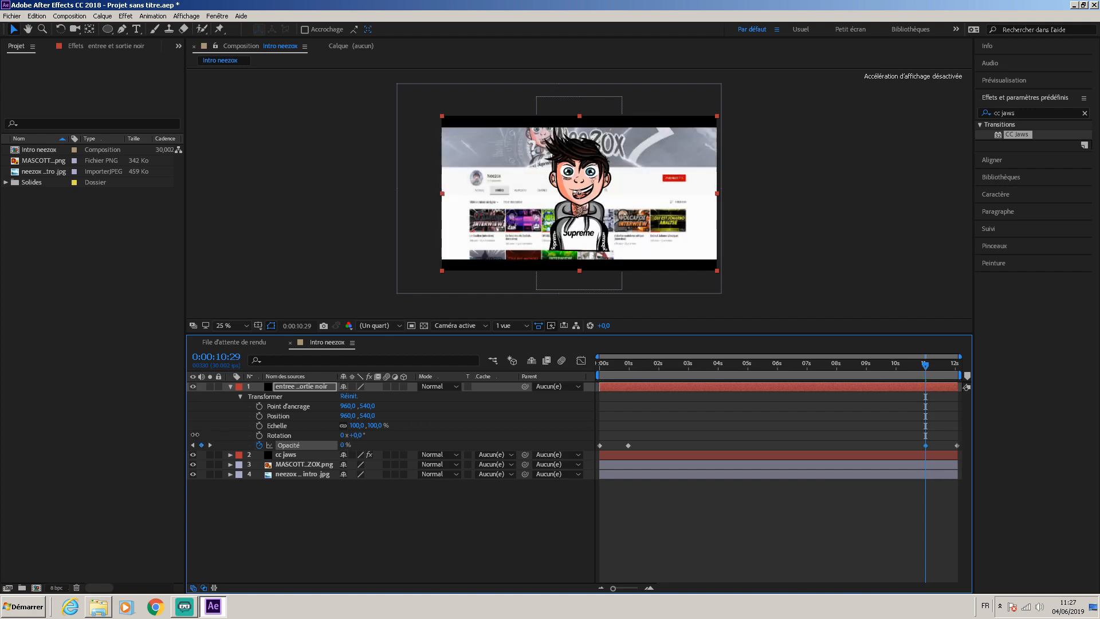
drag(926, 364, 978, 366)
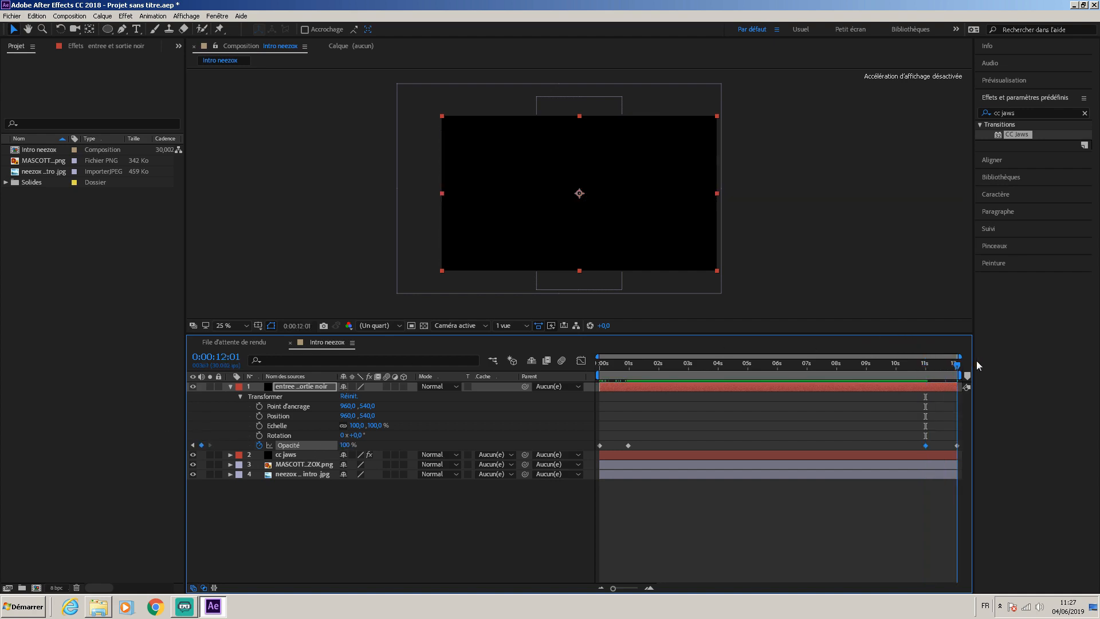
click(694, 364)
key(Home)
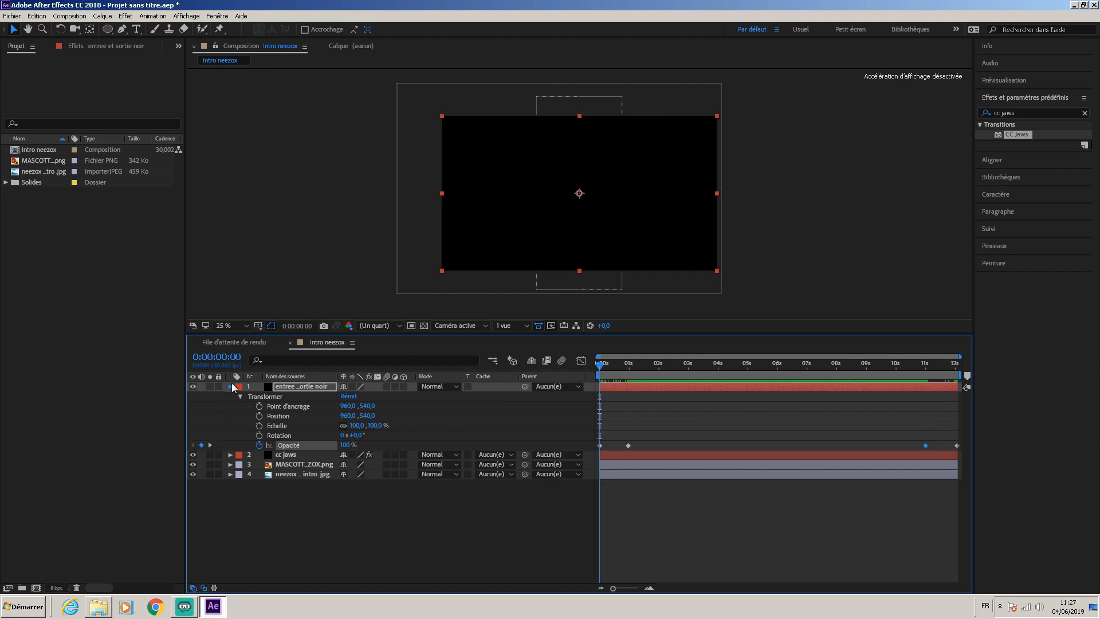
With no layer selected, draw a blue circle with a white outline over the mascot at 0:00:01:28 using the Ellipse tool
click(230, 387)
click(285, 456)
drag(598, 366, 658, 364)
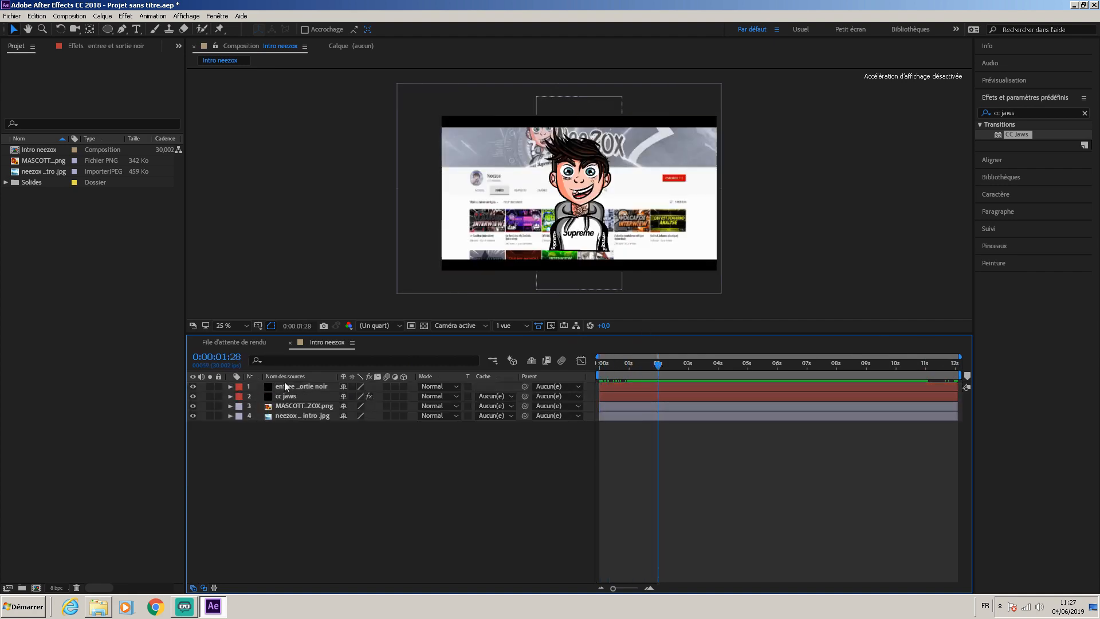
click(111, 29)
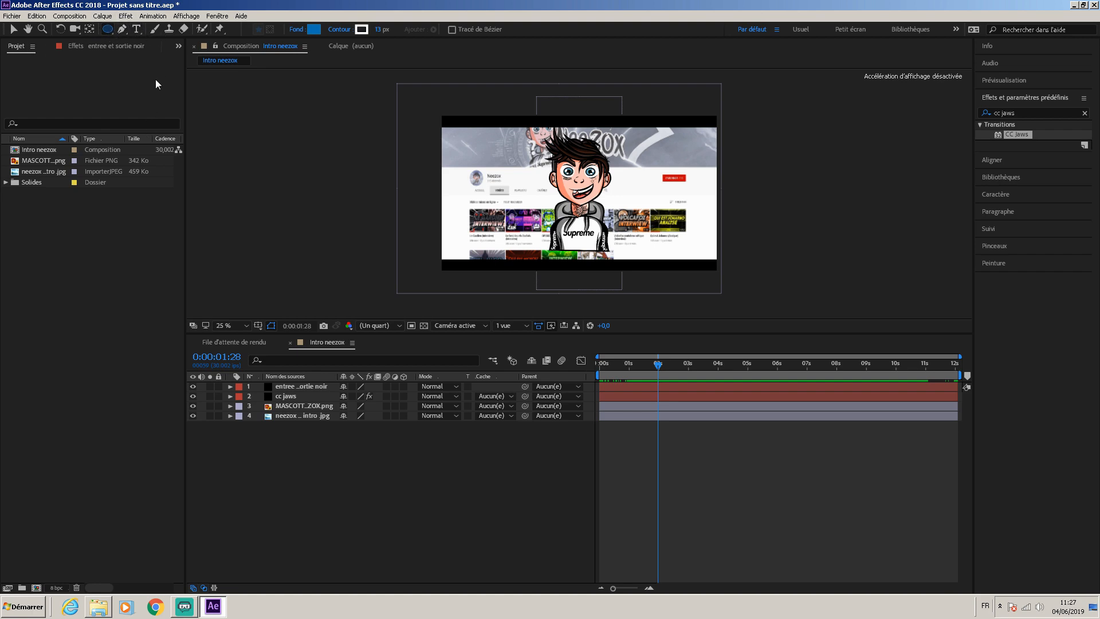
click(109, 30)
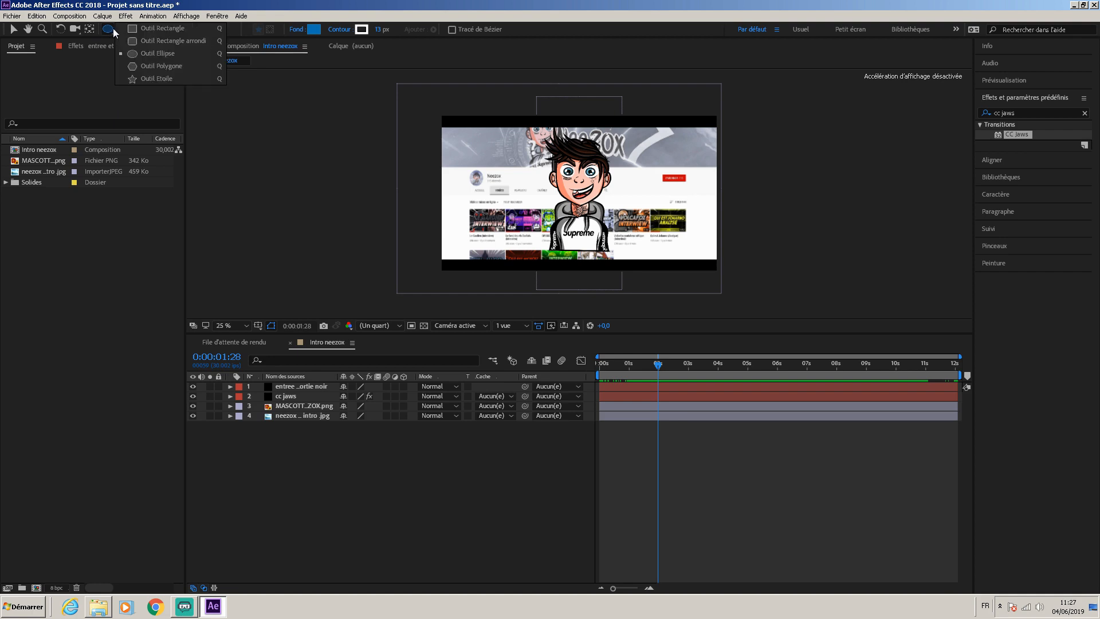
click(161, 57)
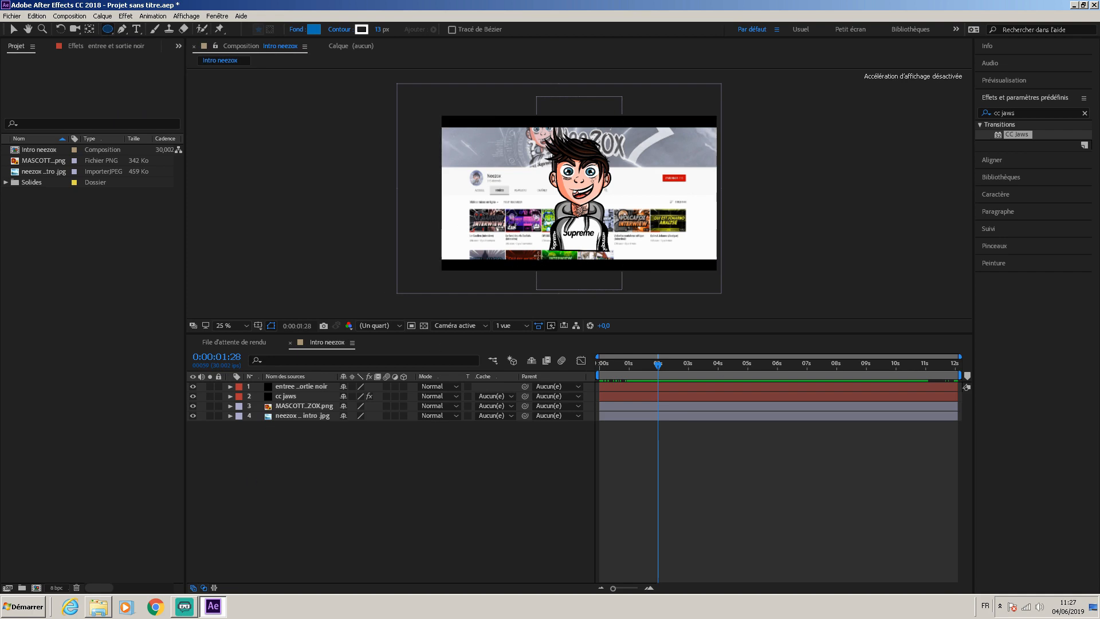
mouse_move(543, 248)
mouse_down()
mouse_move(586, 222)
mouse_move(631, 126)
mouse_move(669, 124)
mouse_up()
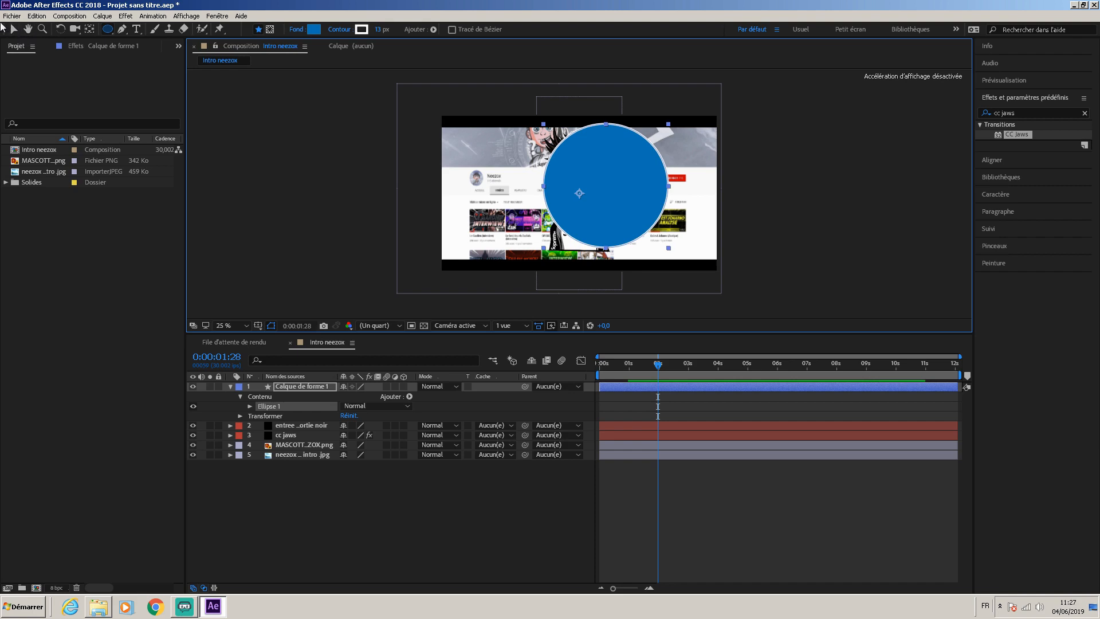
Move the blue circle over the middle of the frame and centre it horizontally in the composition
click(14, 29)
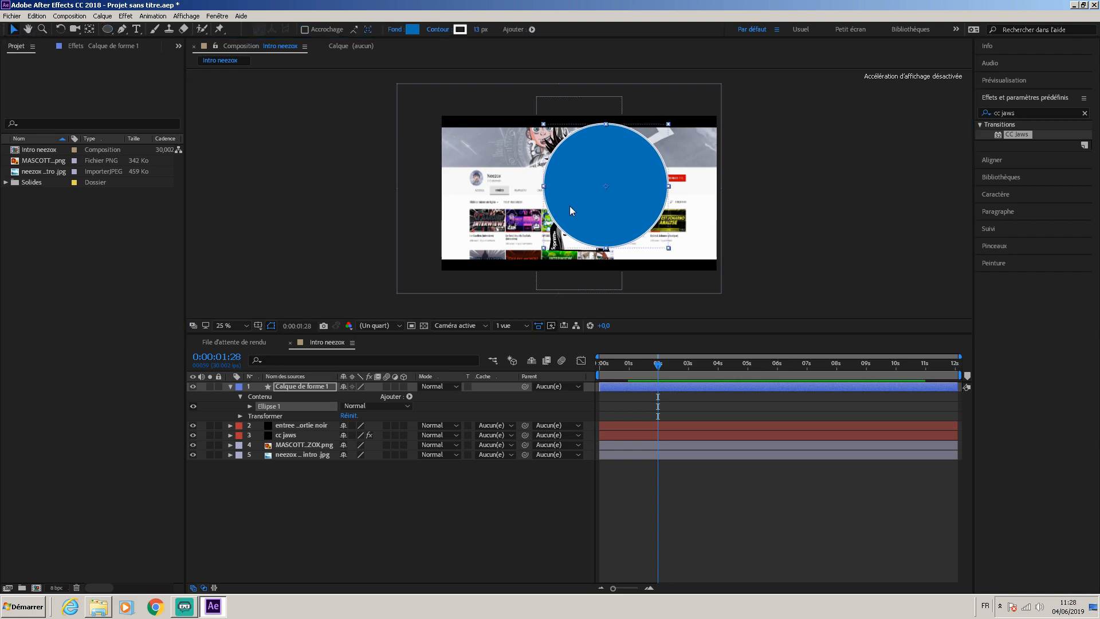
mouse_move(597, 210)
mouse_down()
mouse_move(564, 221)
mouse_move(577, 211)
mouse_up()
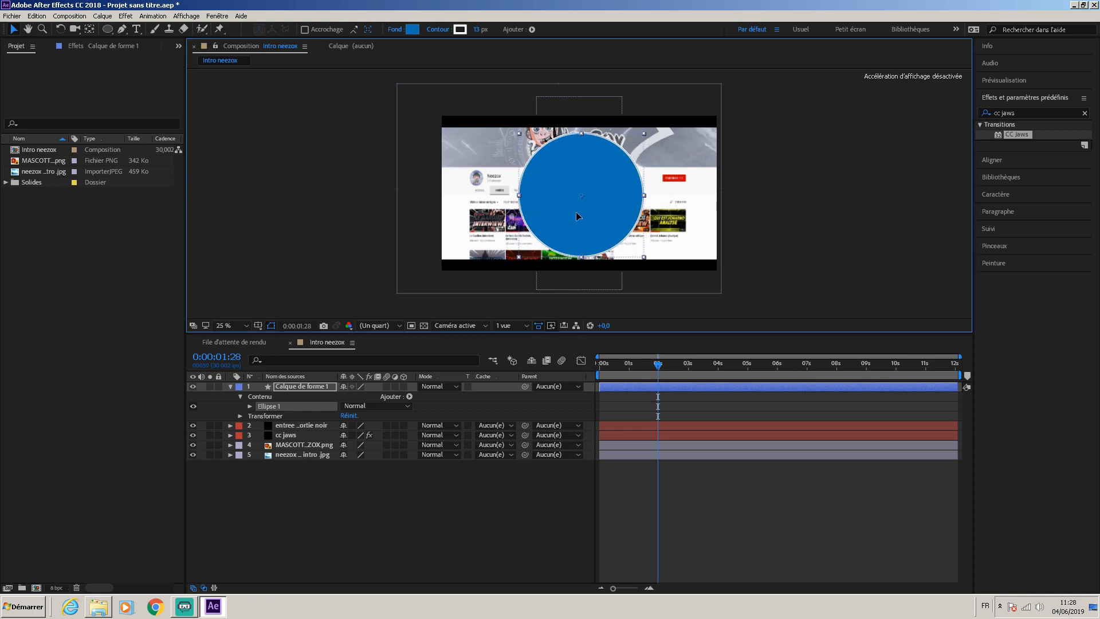
click(994, 162)
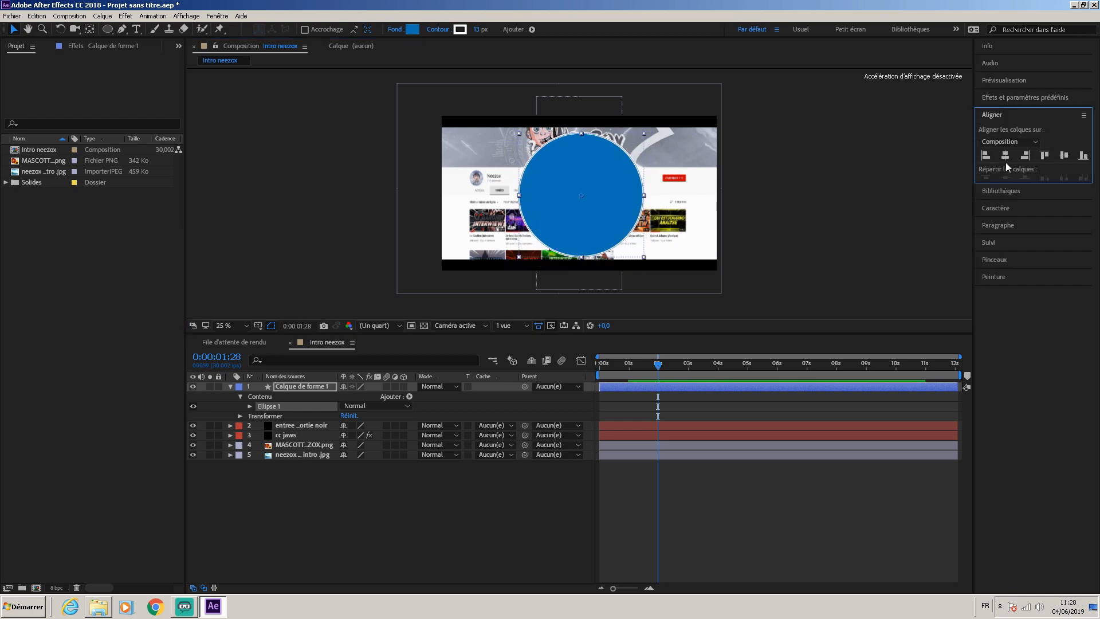
click(1007, 156)
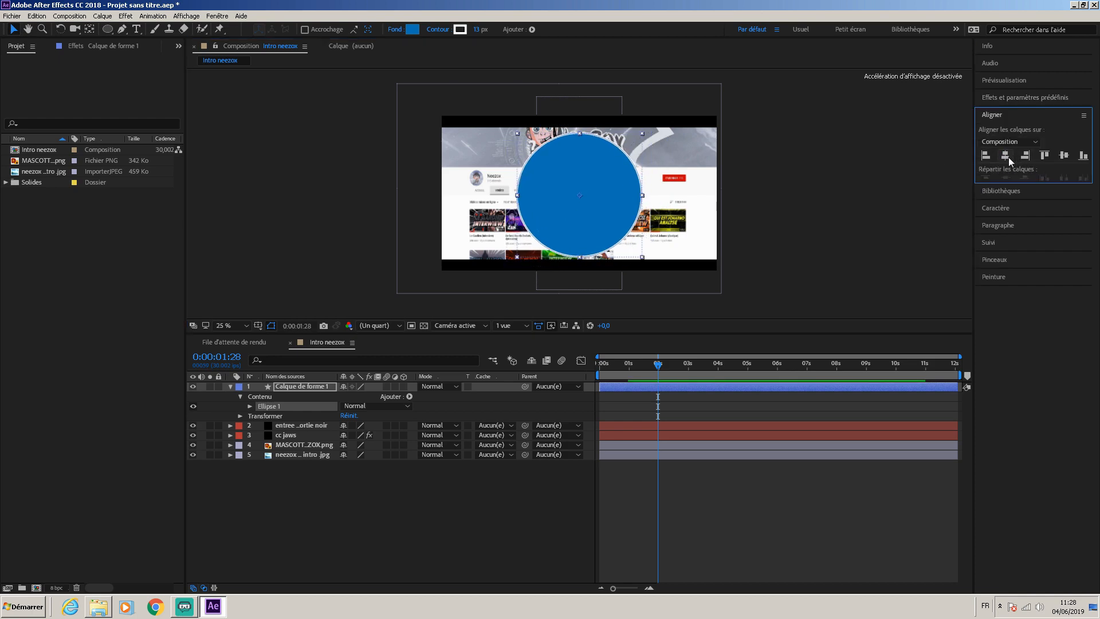
Move the circle's shape layer between the mascot and neezox background layers and collapse its properties
click(294, 385)
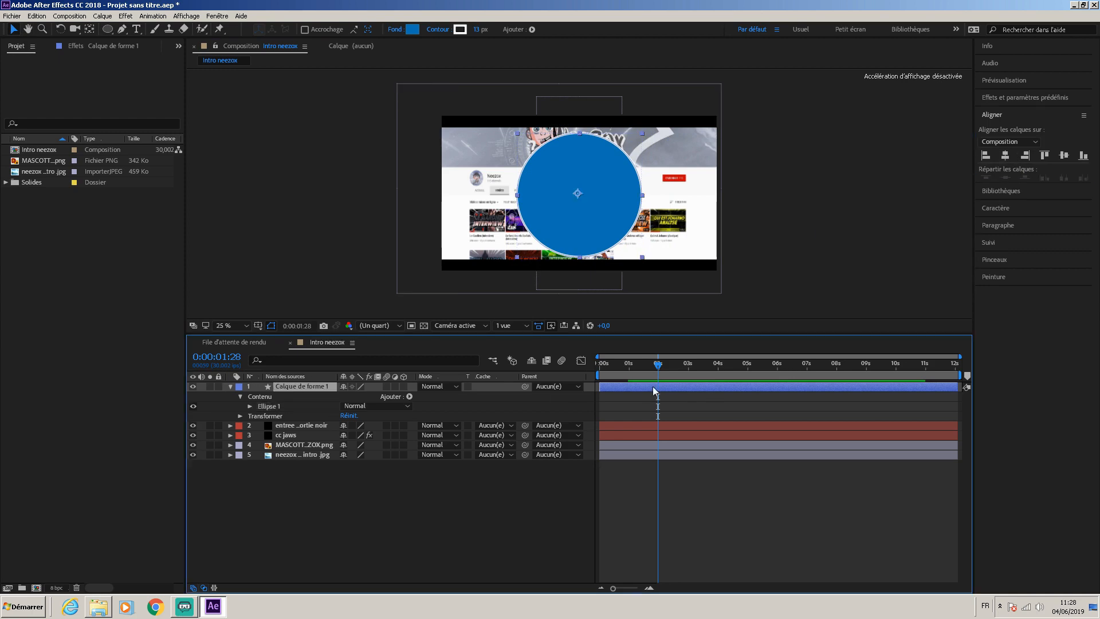
key(space)
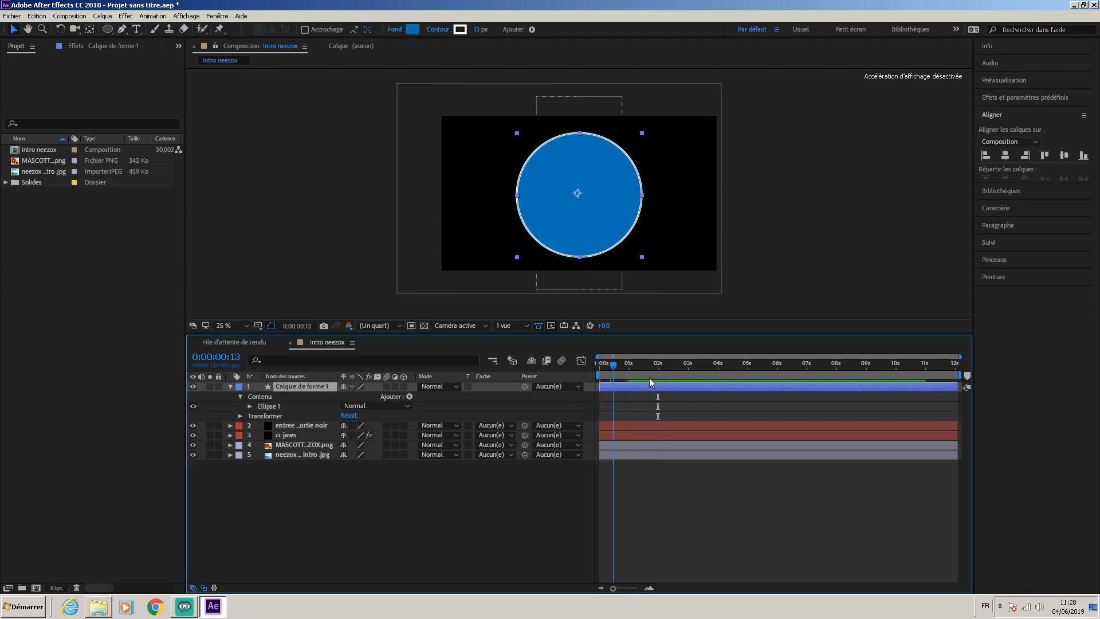
drag(288, 384, 293, 448)
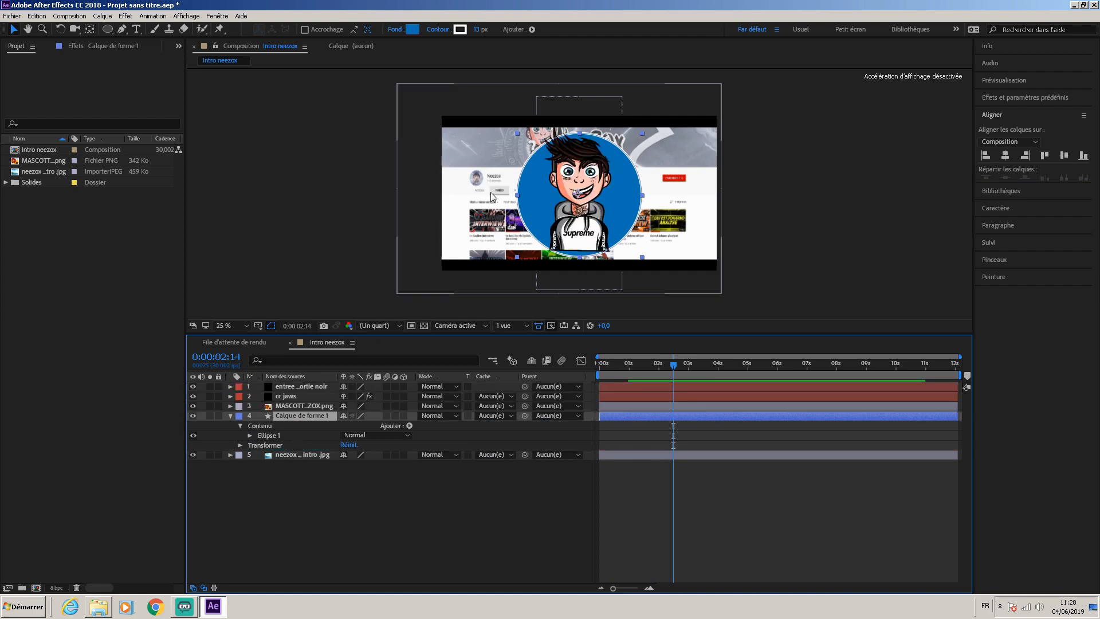
click(230, 415)
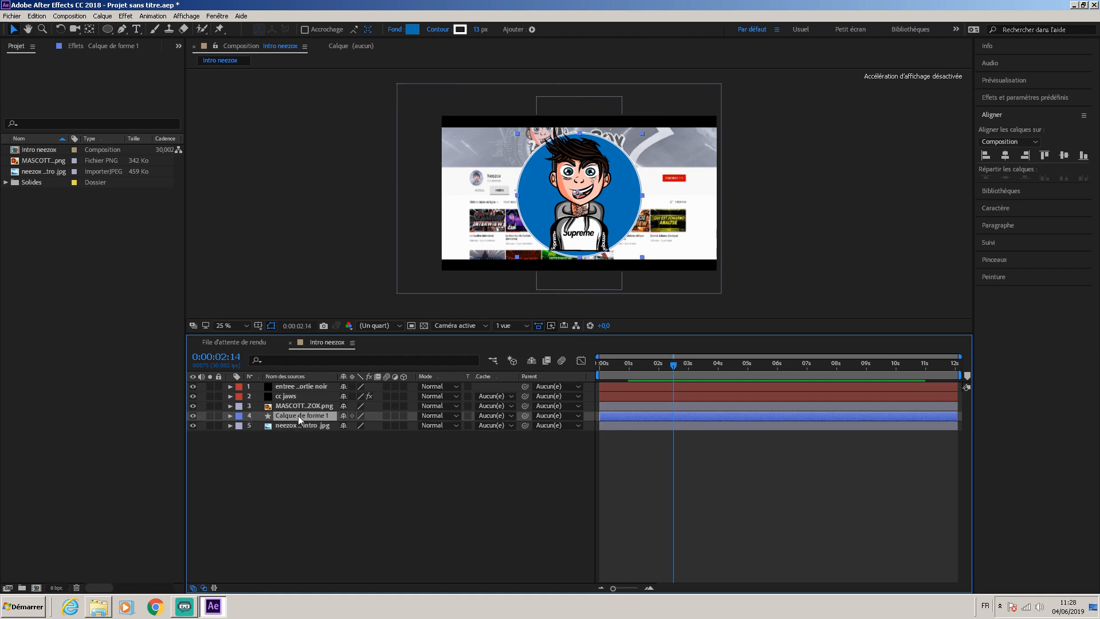
Paste a copy of the circle's shape layer and place it directly above the mascot layer
click(297, 499)
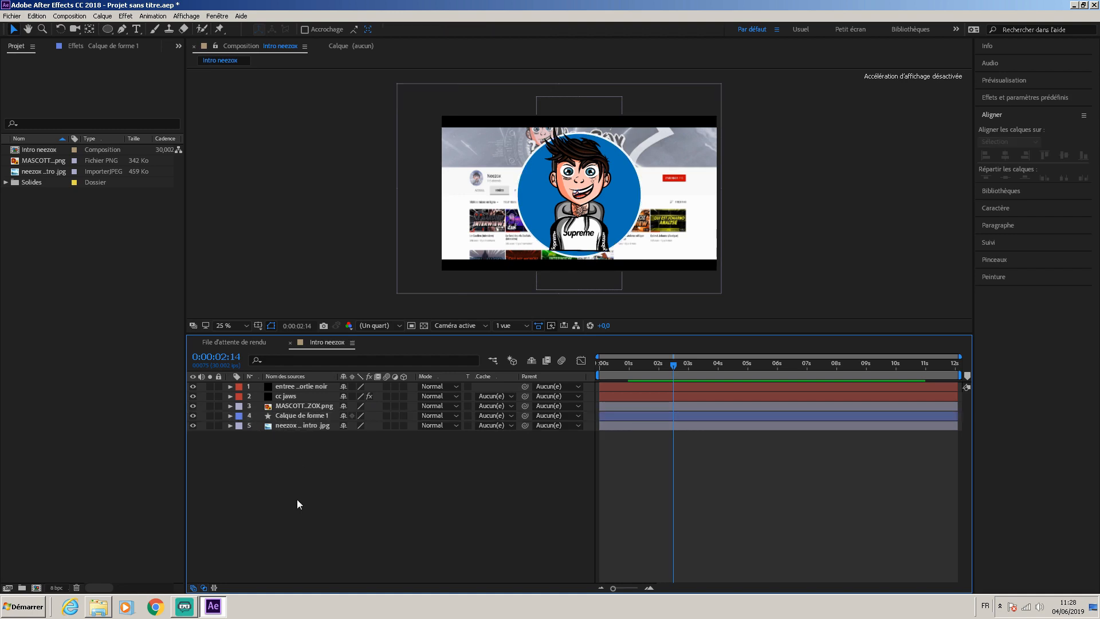
key(ctrl+v)
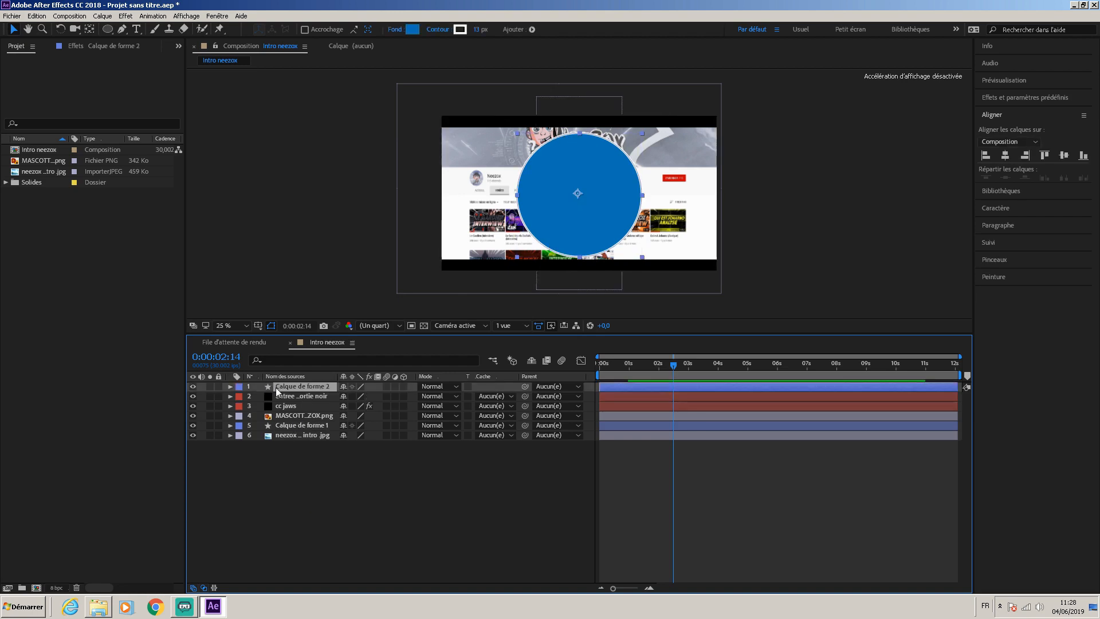
drag(297, 389, 318, 410)
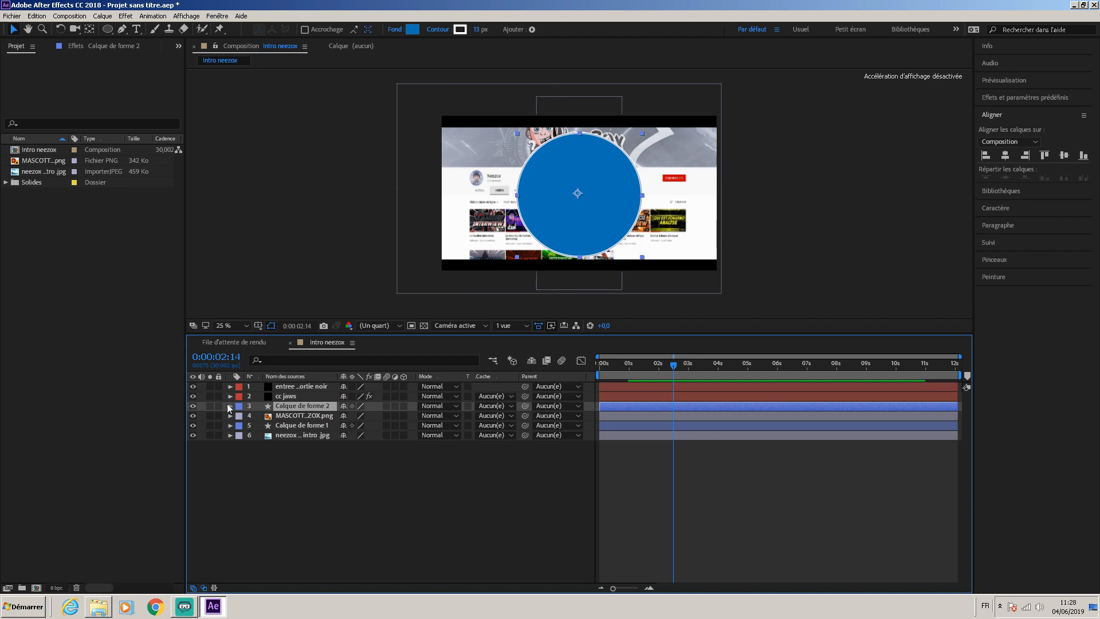
Set the mascot layer's track matte to Alpha Calque de forme 2
click(301, 414)
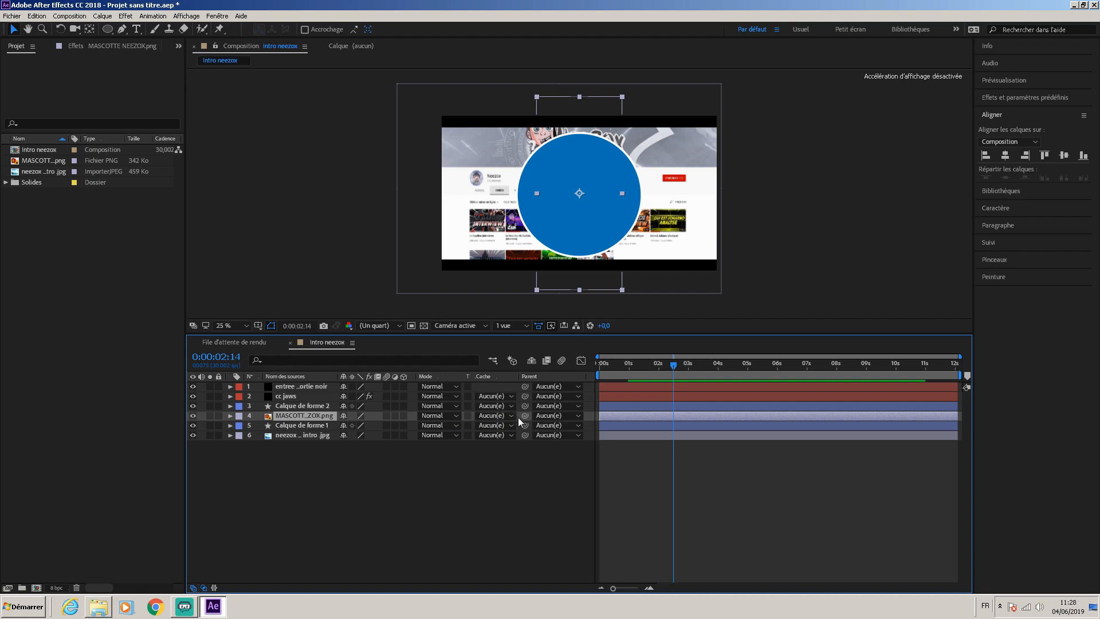
click(499, 415)
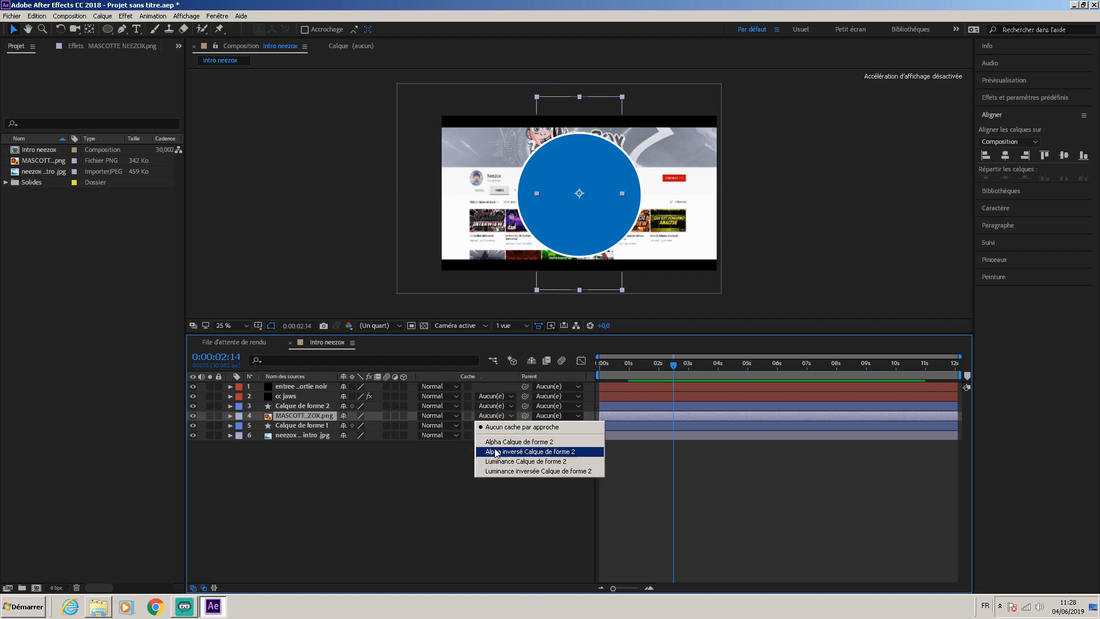
click(499, 442)
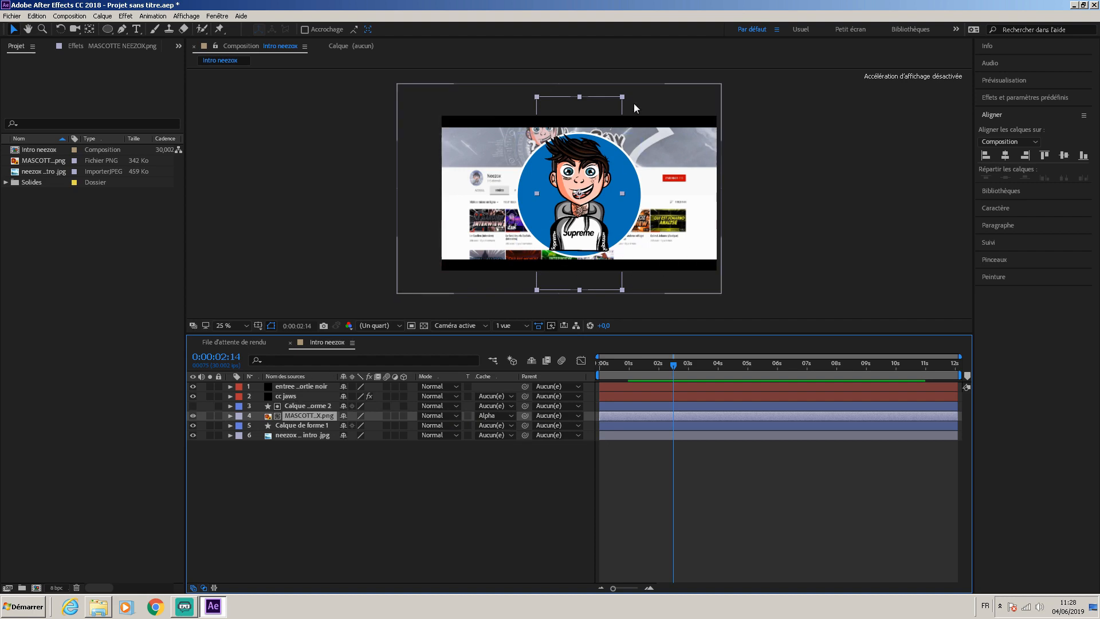
Enlarge the mascot slightly inside the blue circle, nudge it down and centre it horizontally in the composition
drag(623, 99, 627, 83)
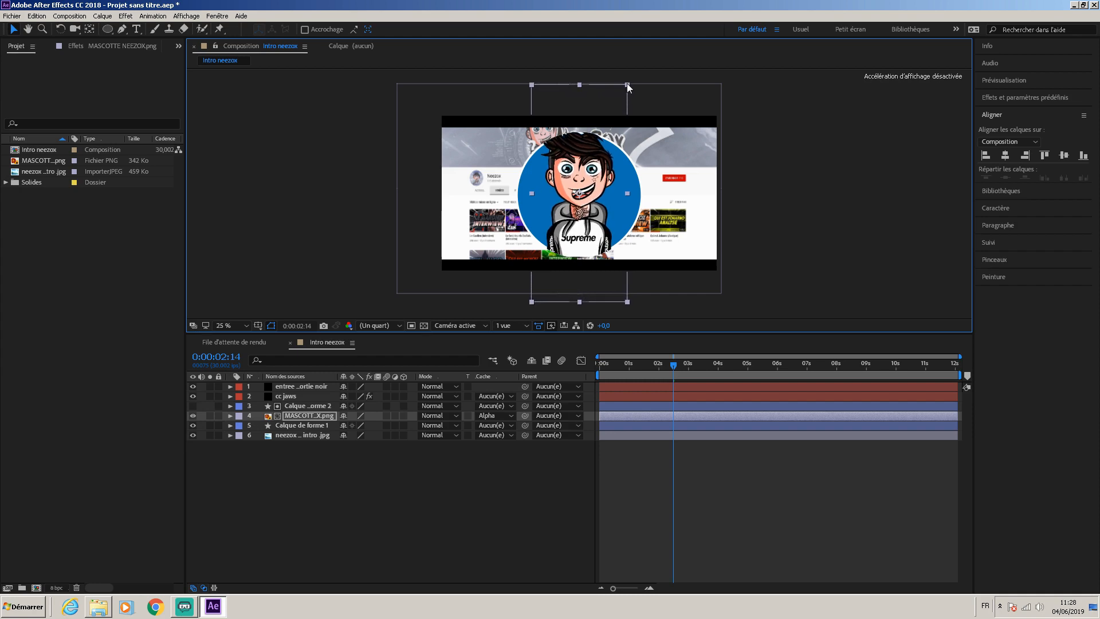
drag(577, 226, 577, 228)
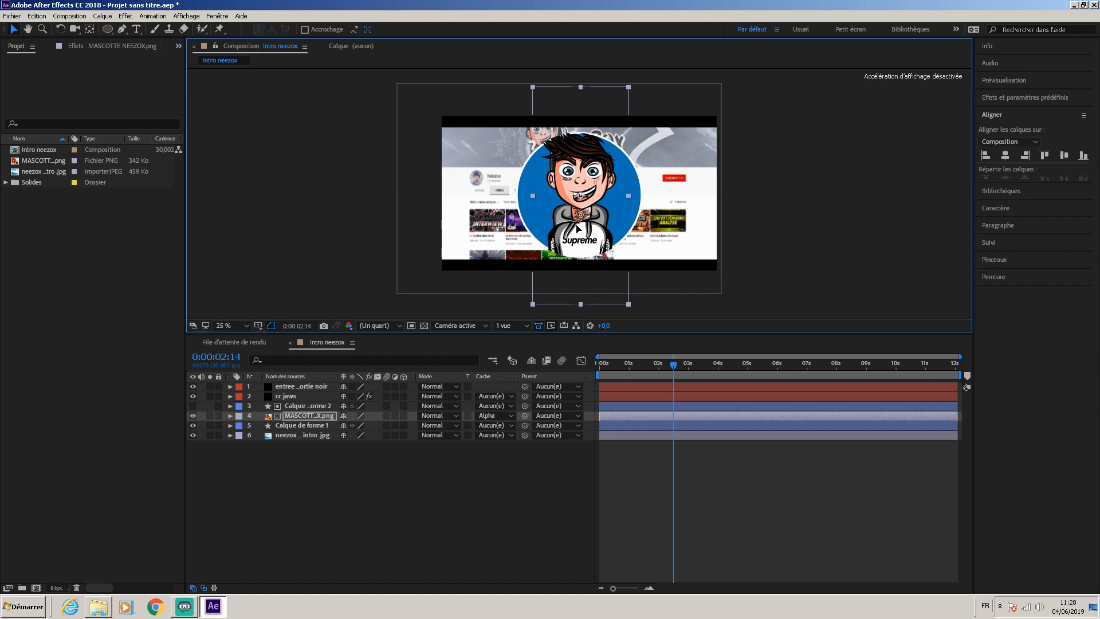
click(1006, 155)
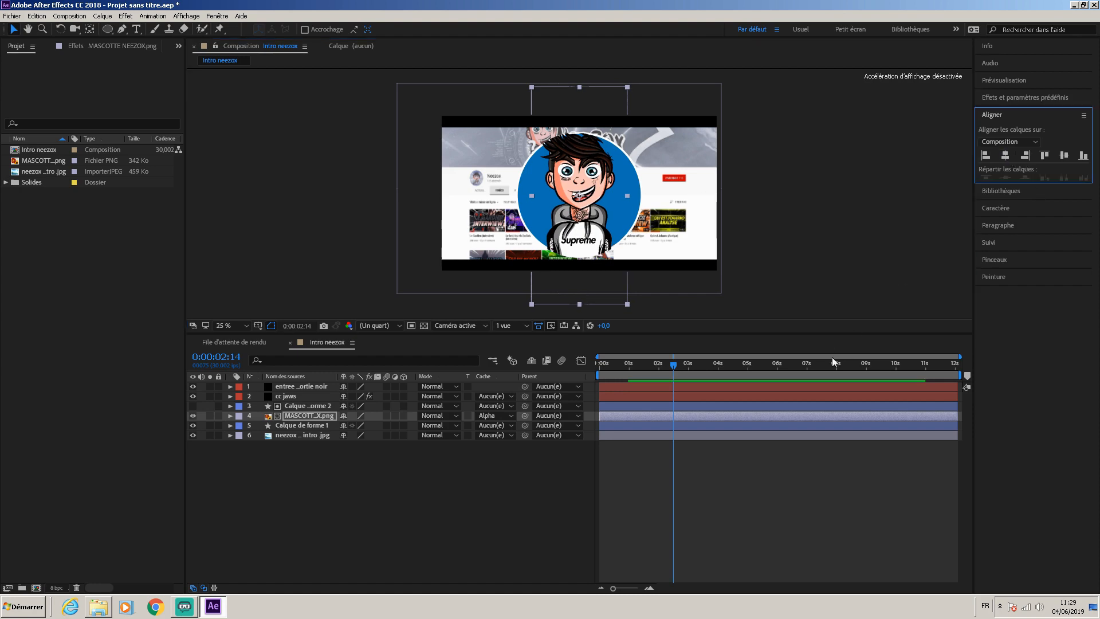
click(329, 496)
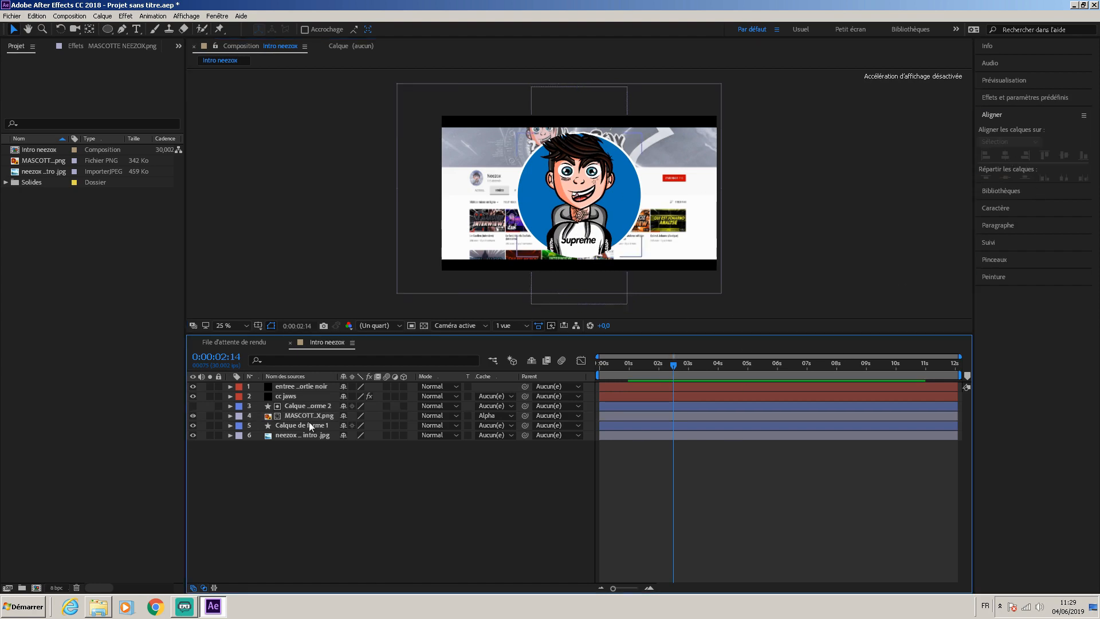
Draw a second ellipse in the Calque de forme 2 matte layer, over the circle's upper edge and the mascot's hair, and collapse the layer
click(293, 400)
click(294, 406)
click(285, 406)
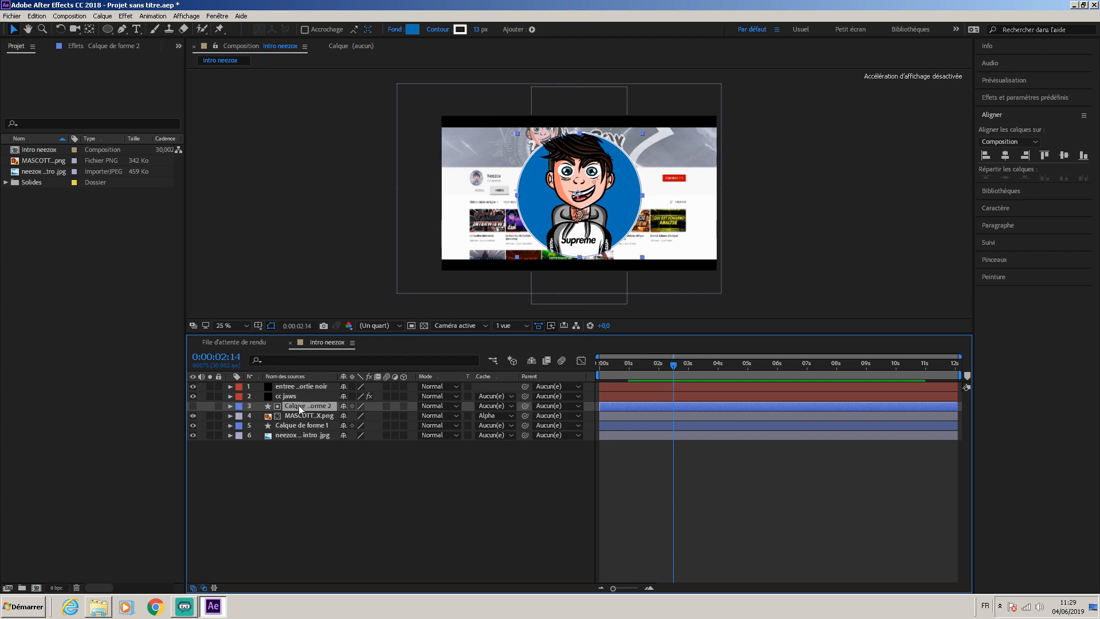
click(112, 30)
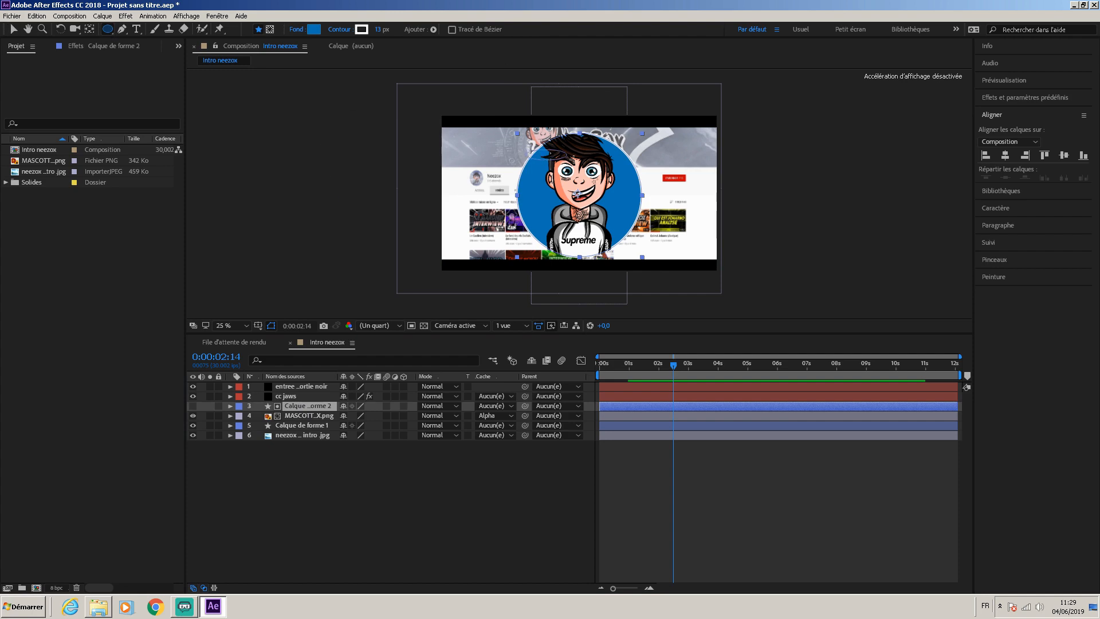
drag(592, 134, 617, 97)
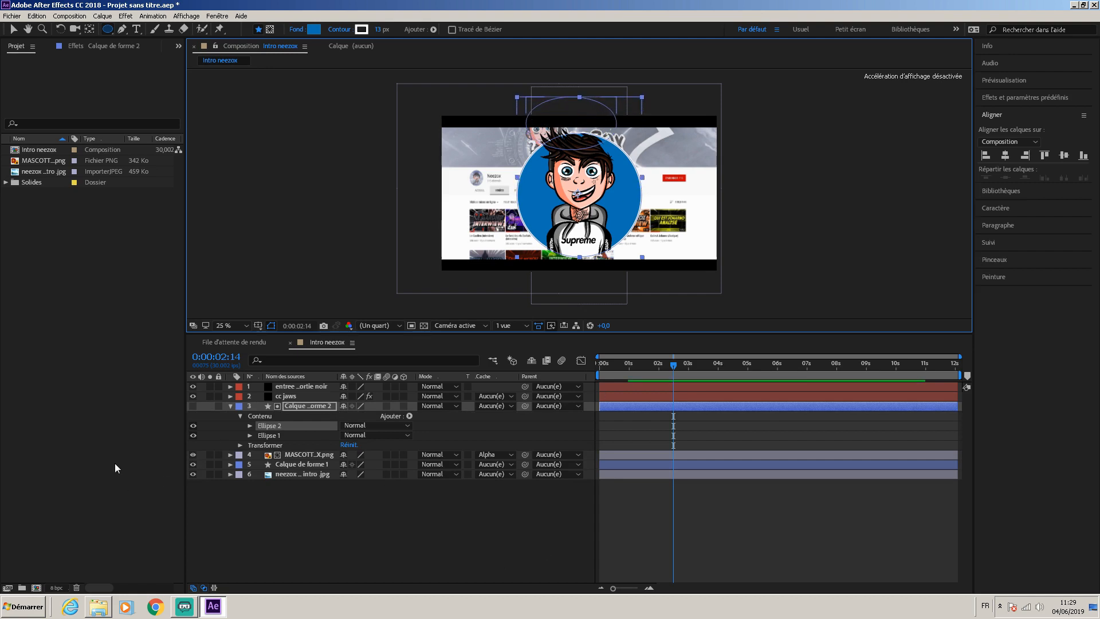
drag(673, 367, 644, 367)
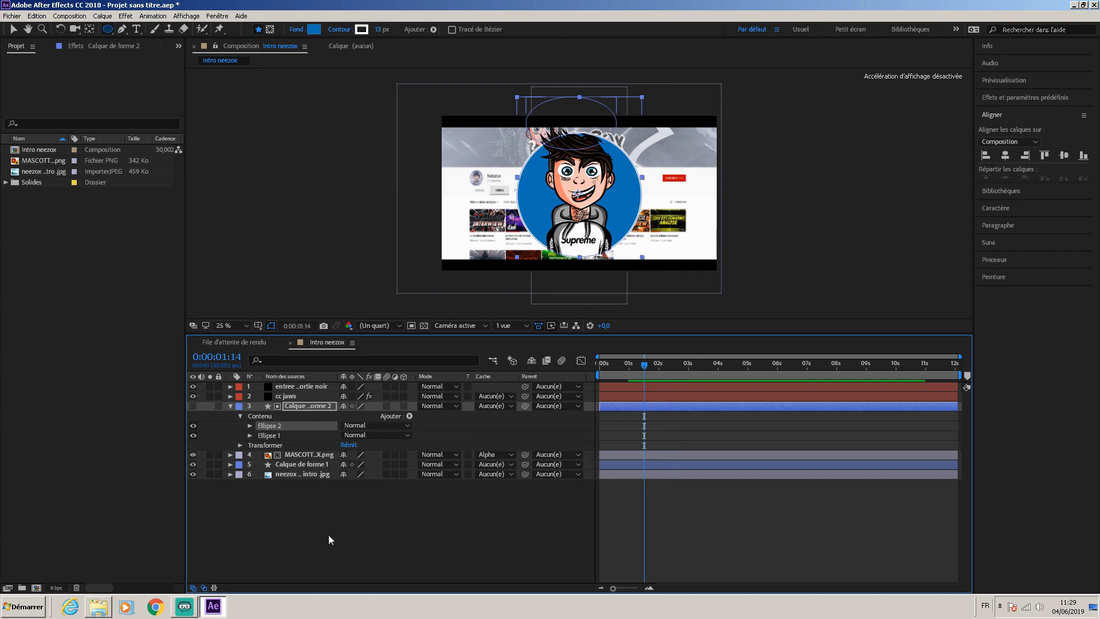
click(312, 543)
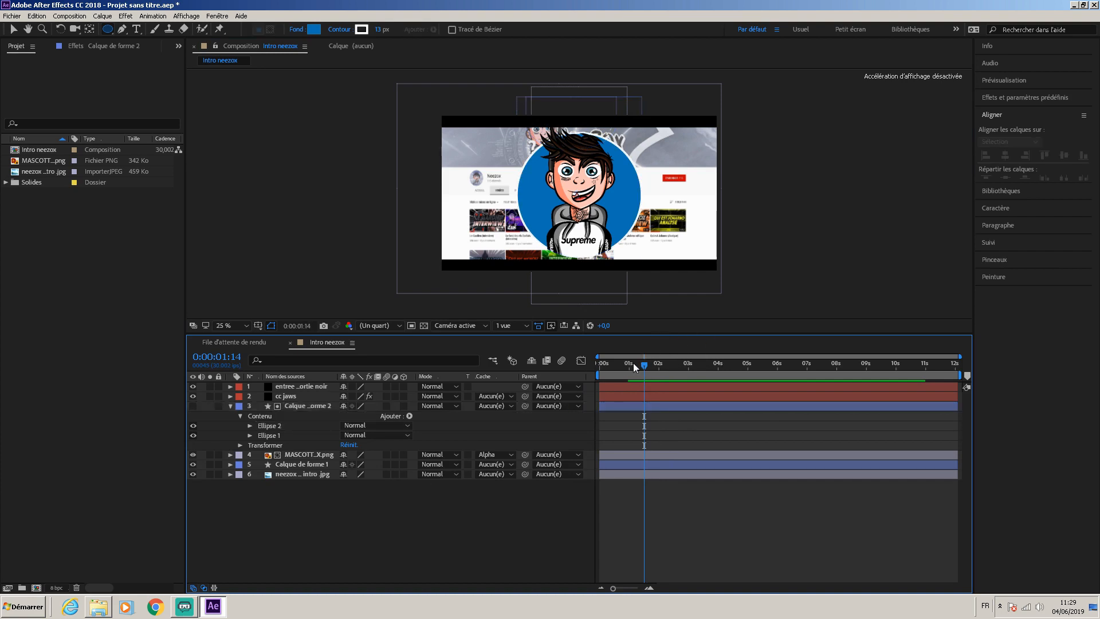
drag(641, 369, 227, 510)
click(230, 406)
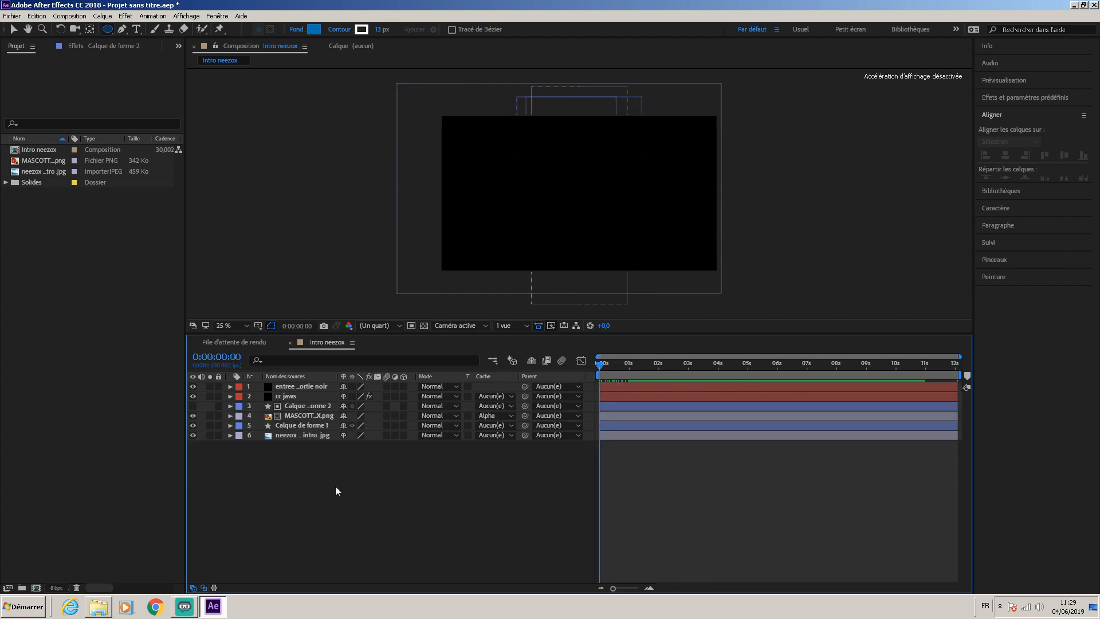
Expand the Transform properties of the mascot layer
click(306, 414)
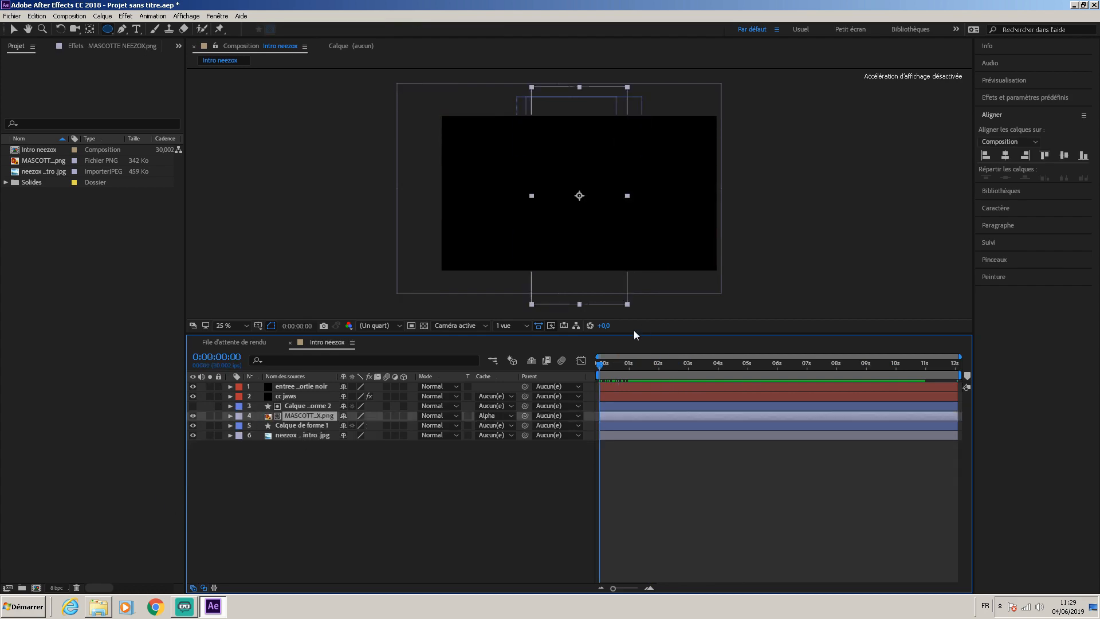
drag(601, 367, 679, 366)
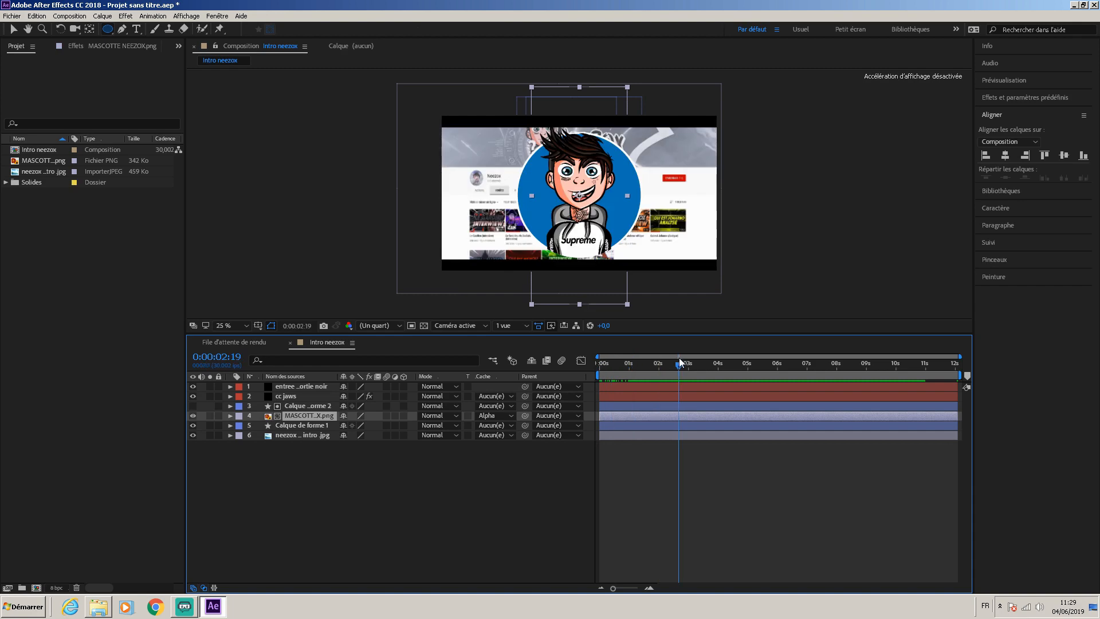
click(229, 415)
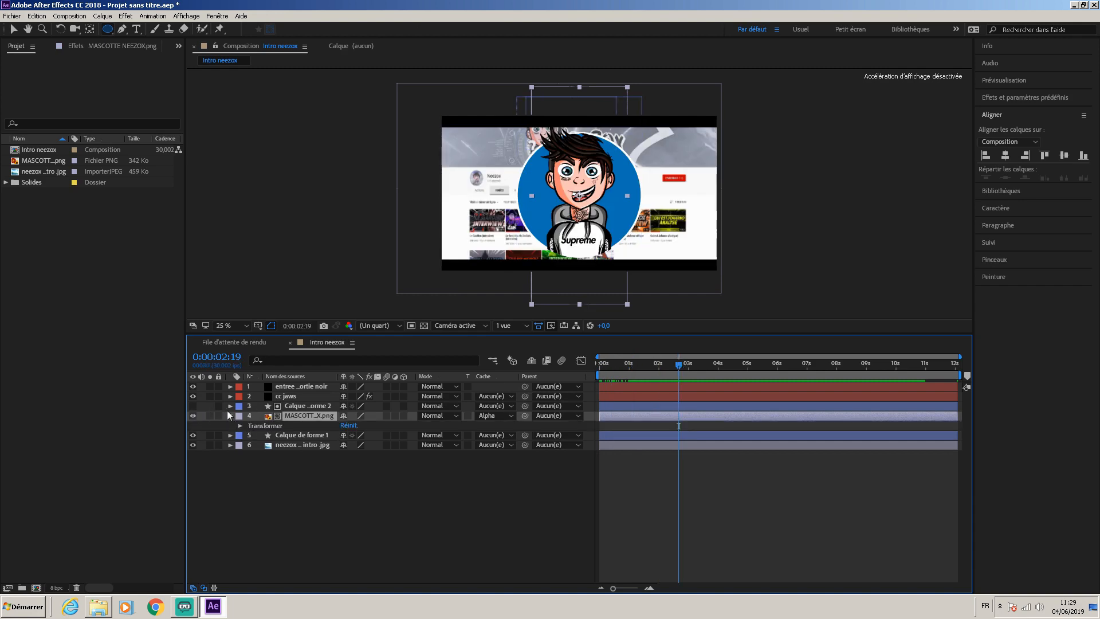
click(229, 415)
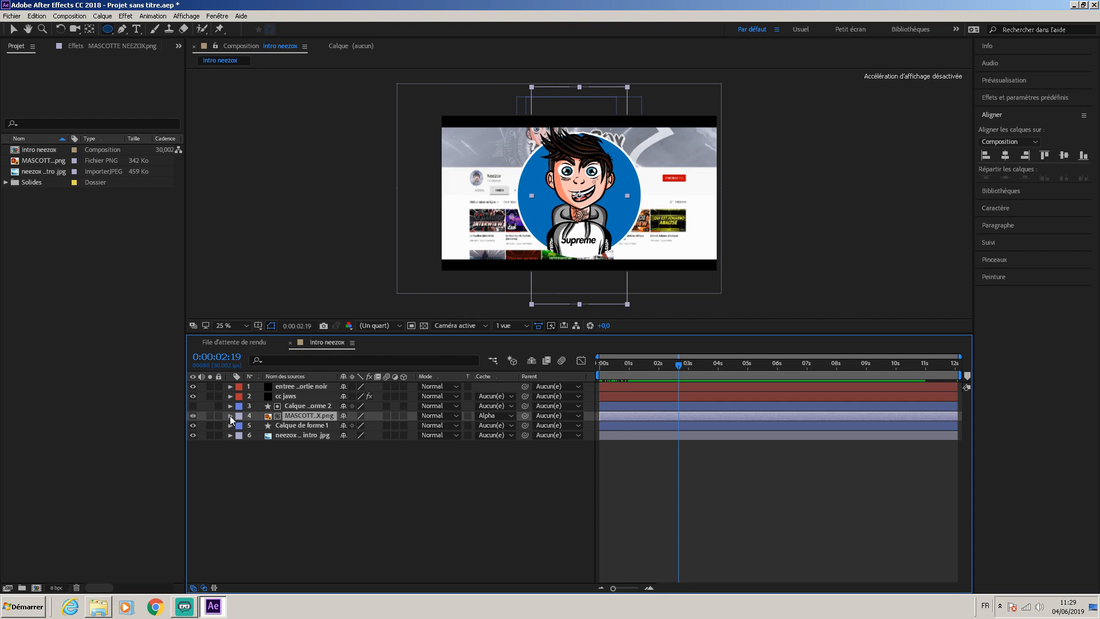
drag(679, 365, 621, 375)
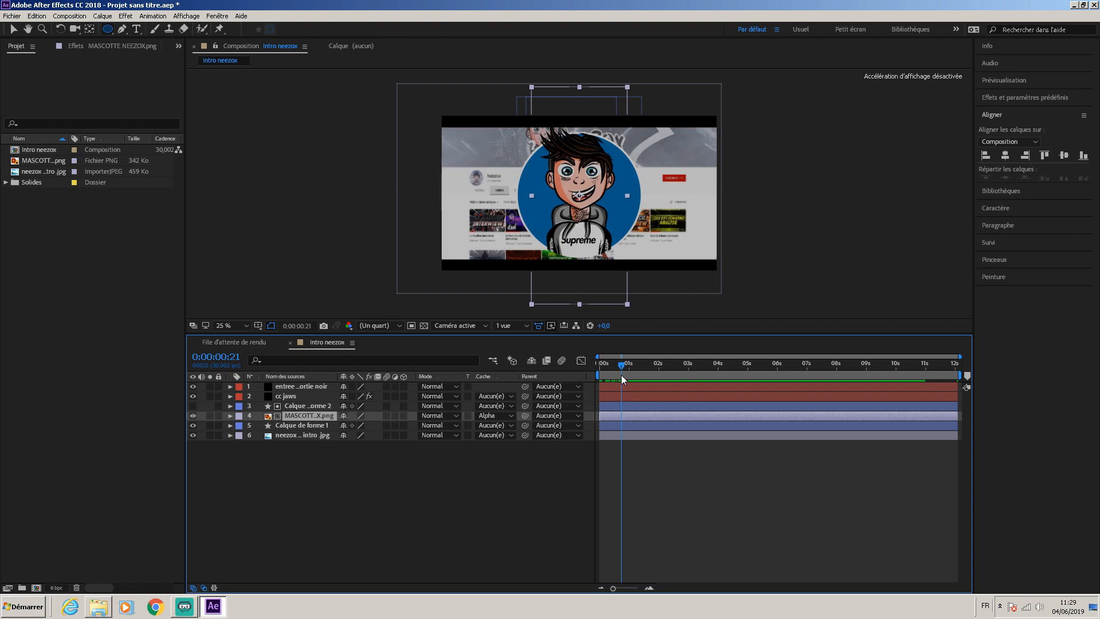
click(230, 415)
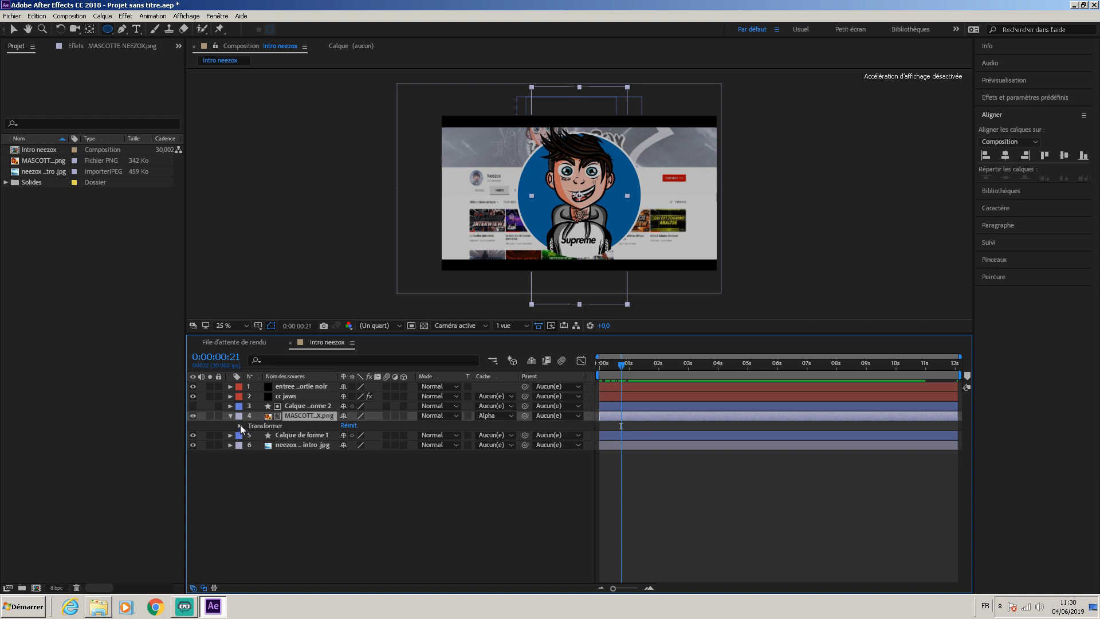
click(240, 426)
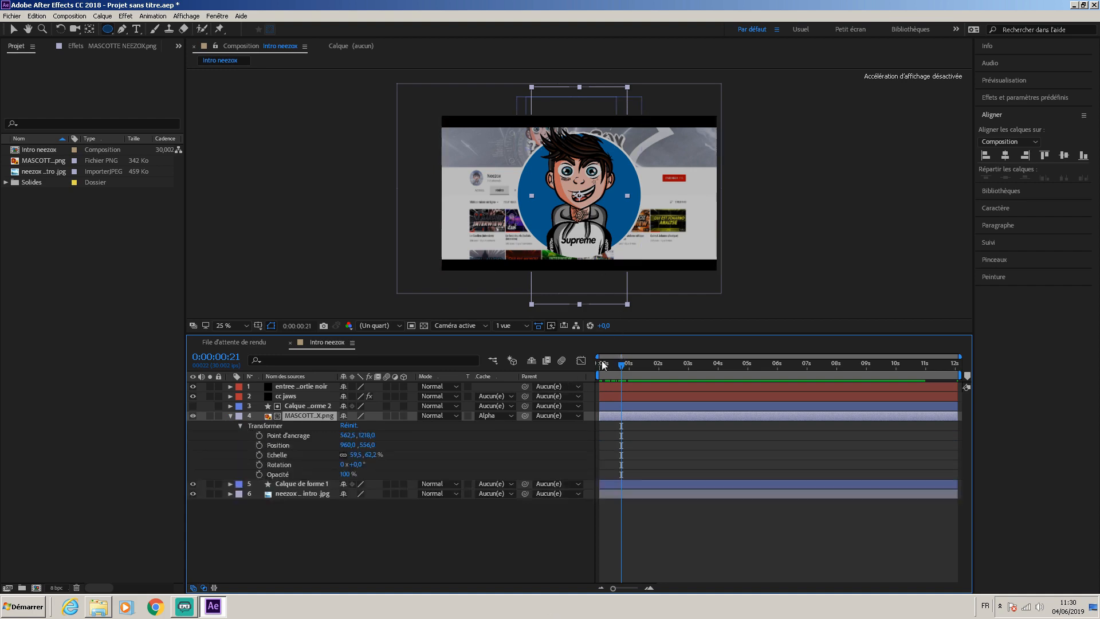
Try to animate the mascot's Position from a keyframe at 0:00:00:00 to 960, 1744 below the circle at 0:00:01:14
drag(625, 368, 514, 387)
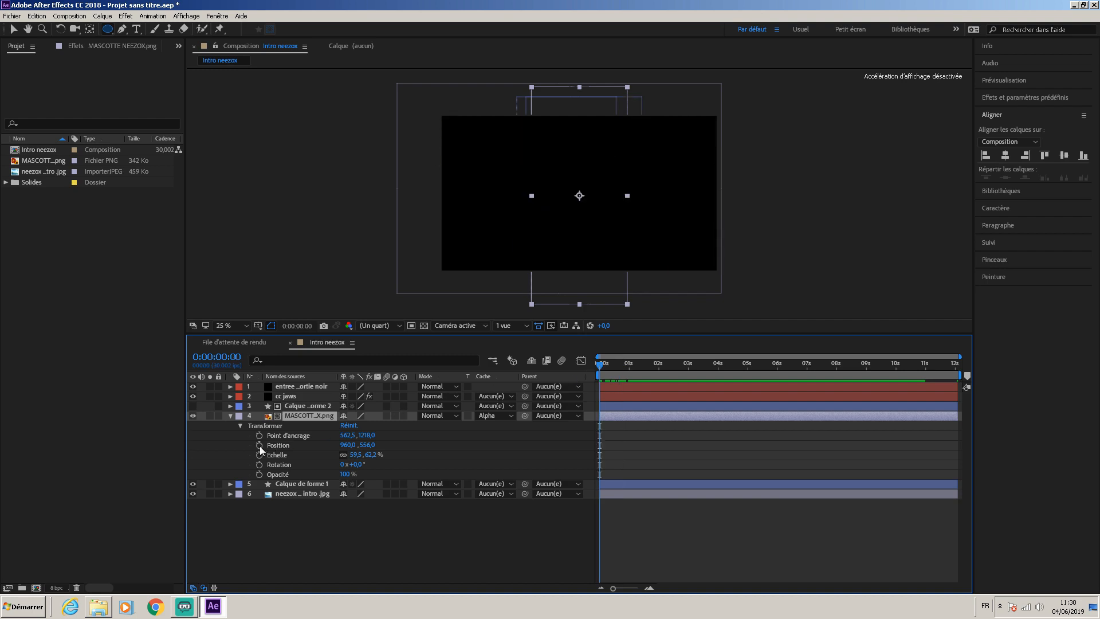
click(260, 446)
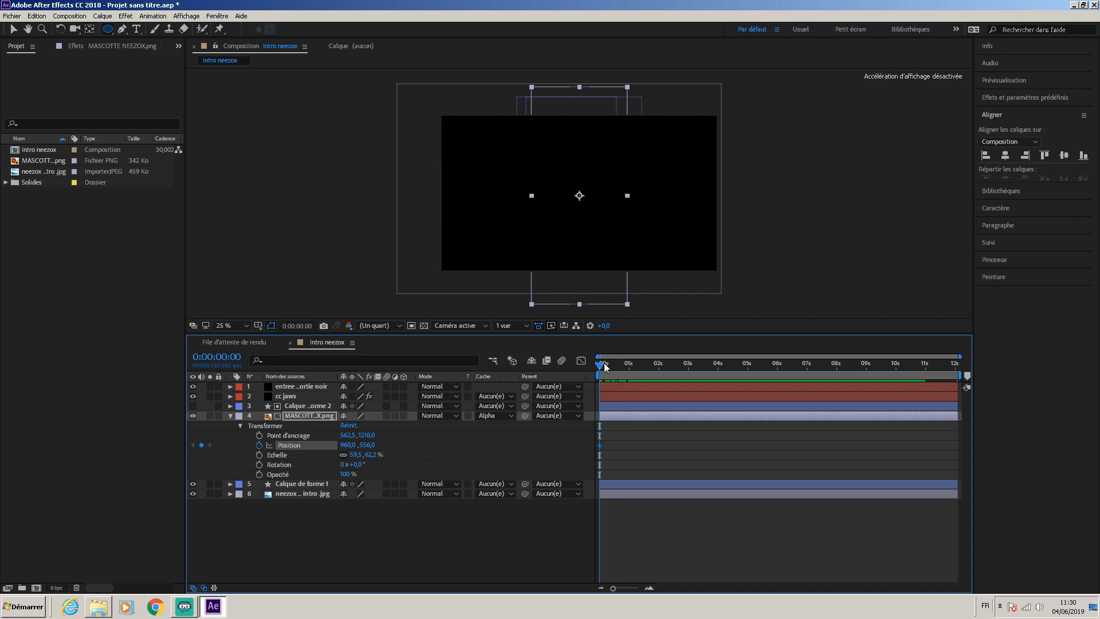
key(space)
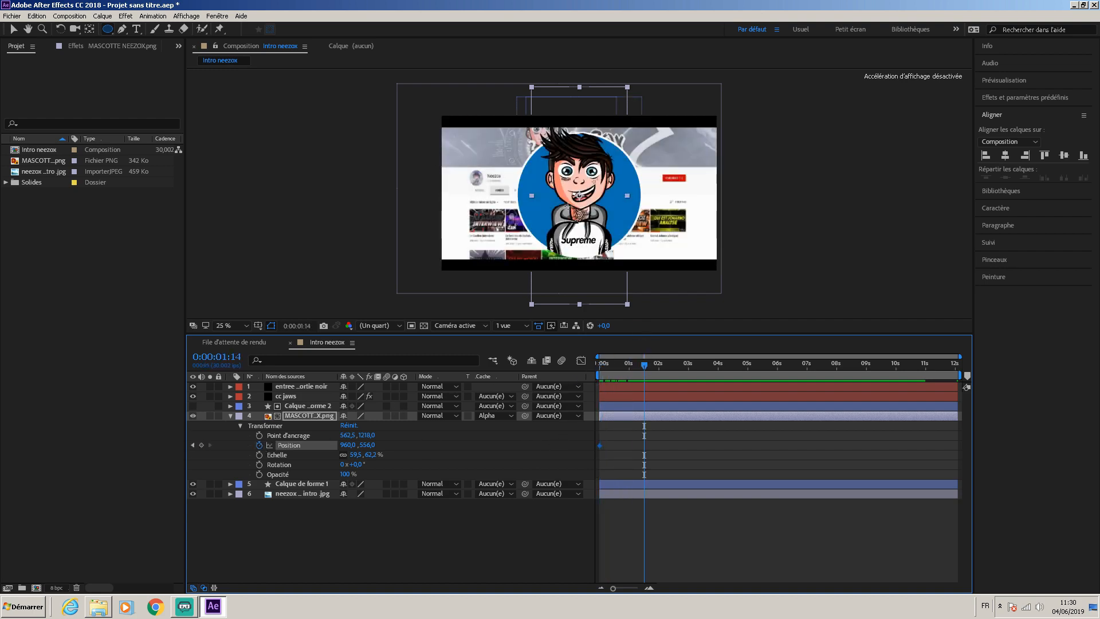
click(13, 28)
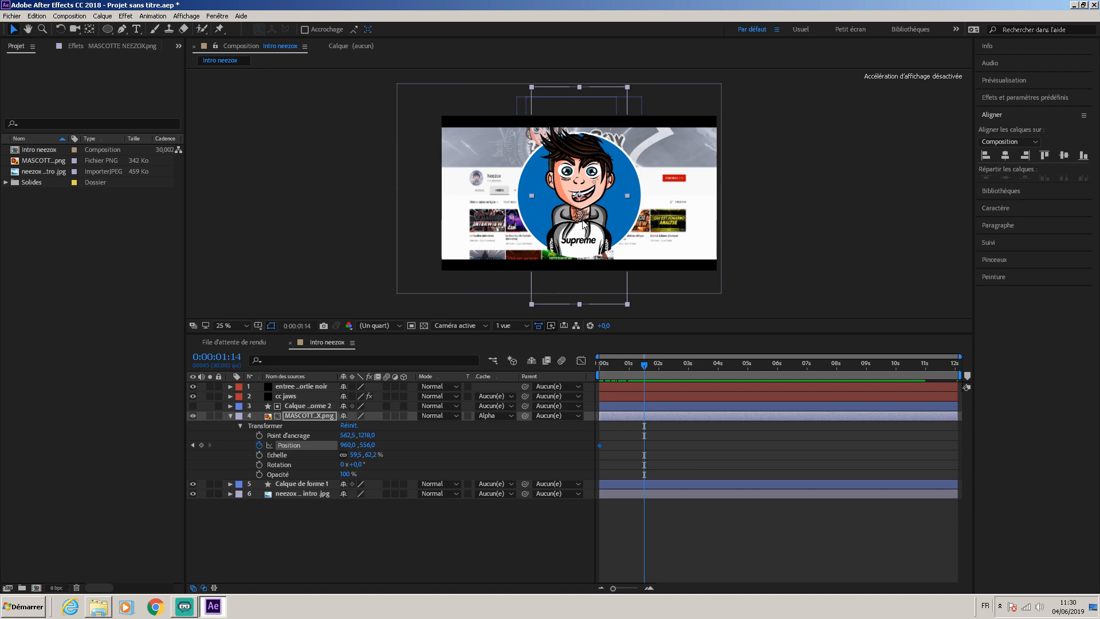
drag(583, 225, 576, 319)
drag(582, 362, 583, 396)
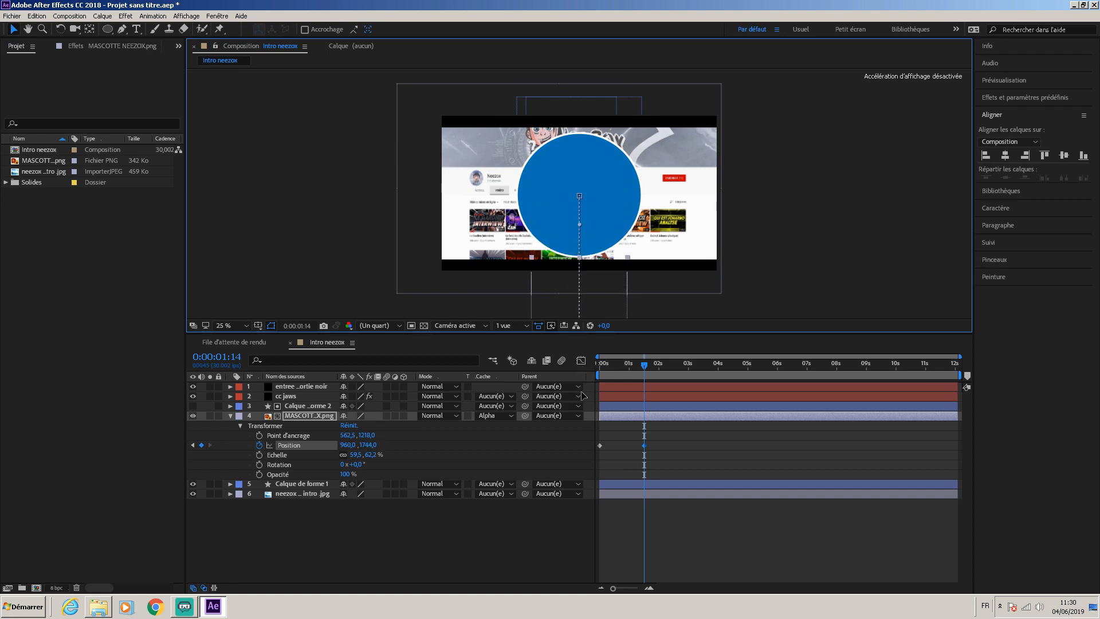
drag(642, 362, 600, 383)
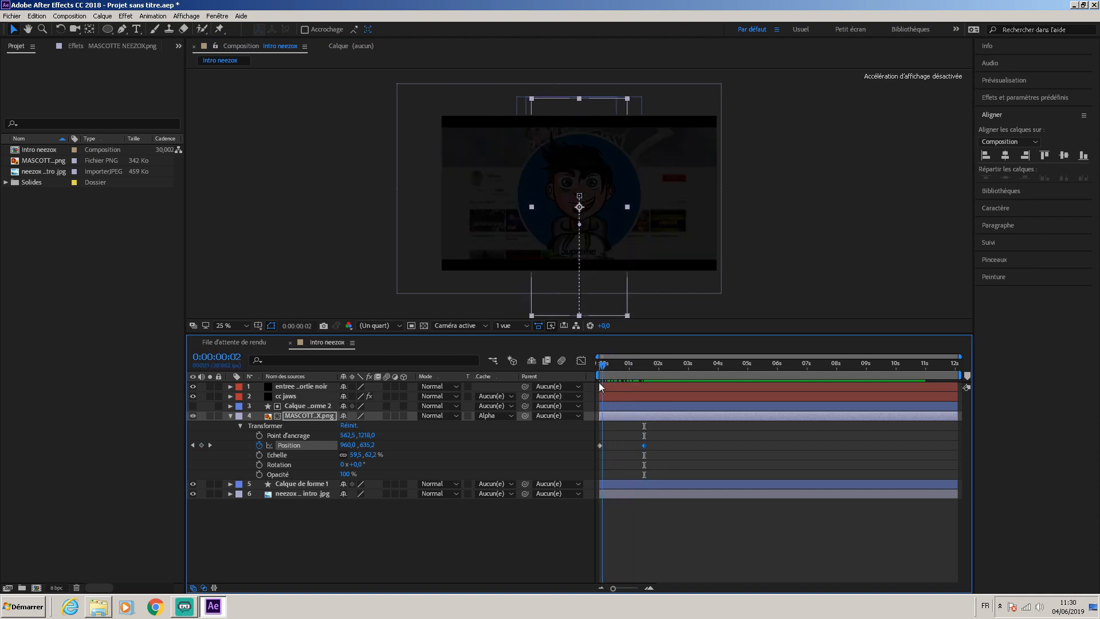
key(space)
key(space)
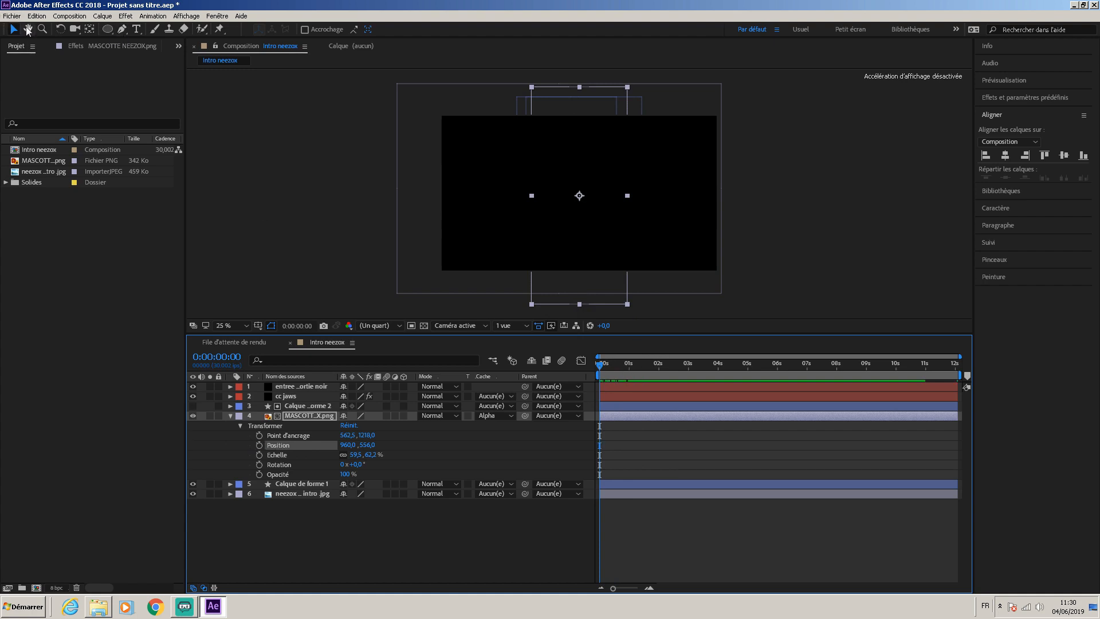
Move the mascot below the frame to 988, 1844 and set its first Position keyframe at 0:00:00:00
key(space)
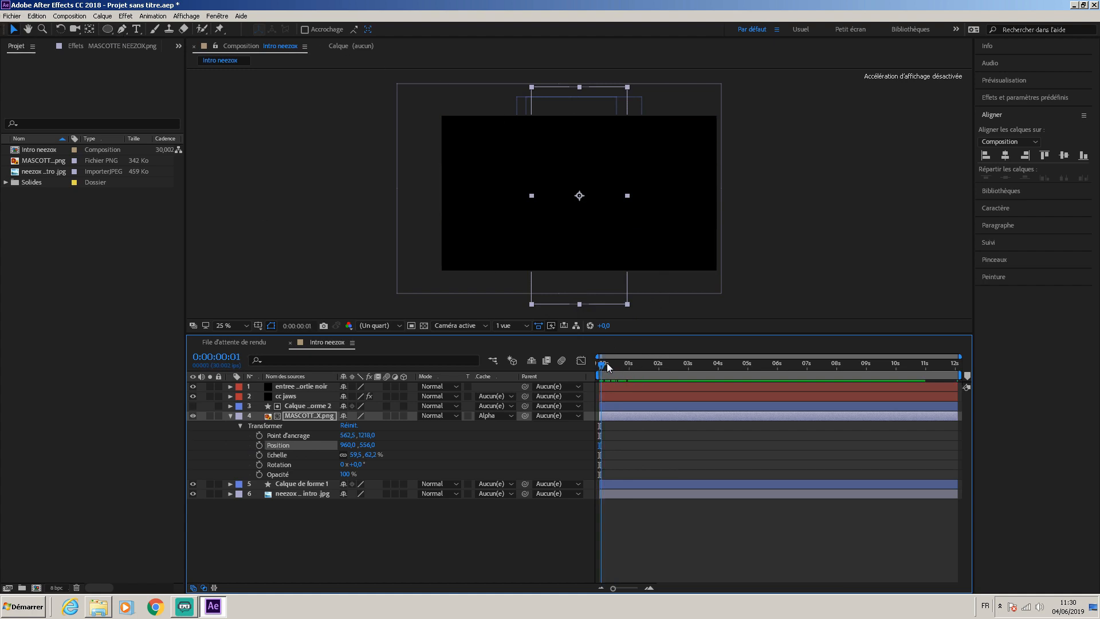
drag(574, 228, 576, 414)
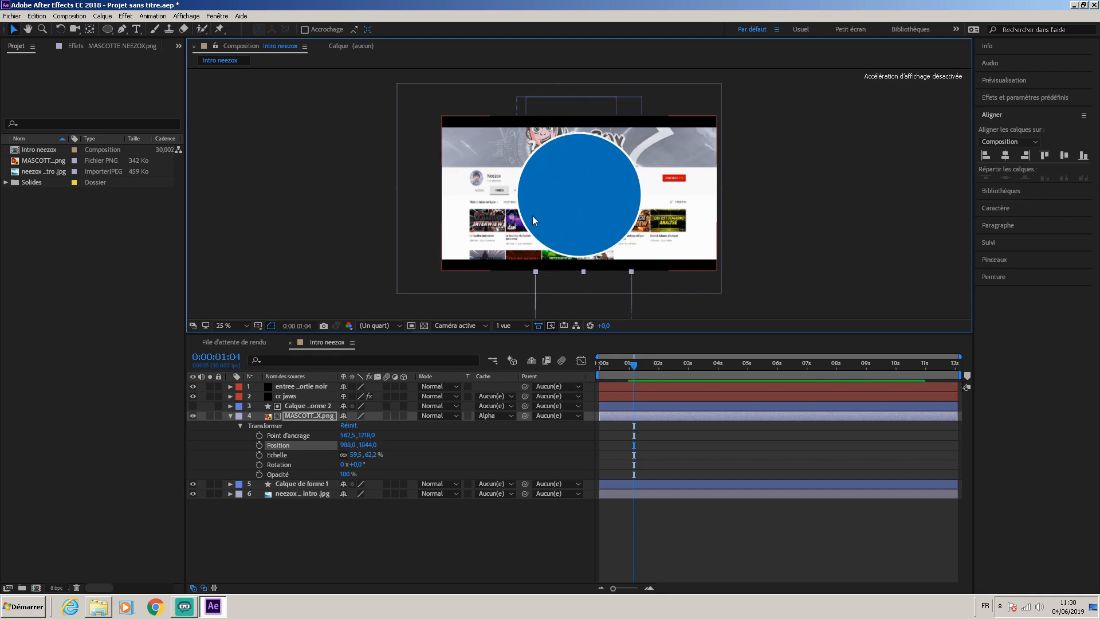
drag(634, 365, 600, 385)
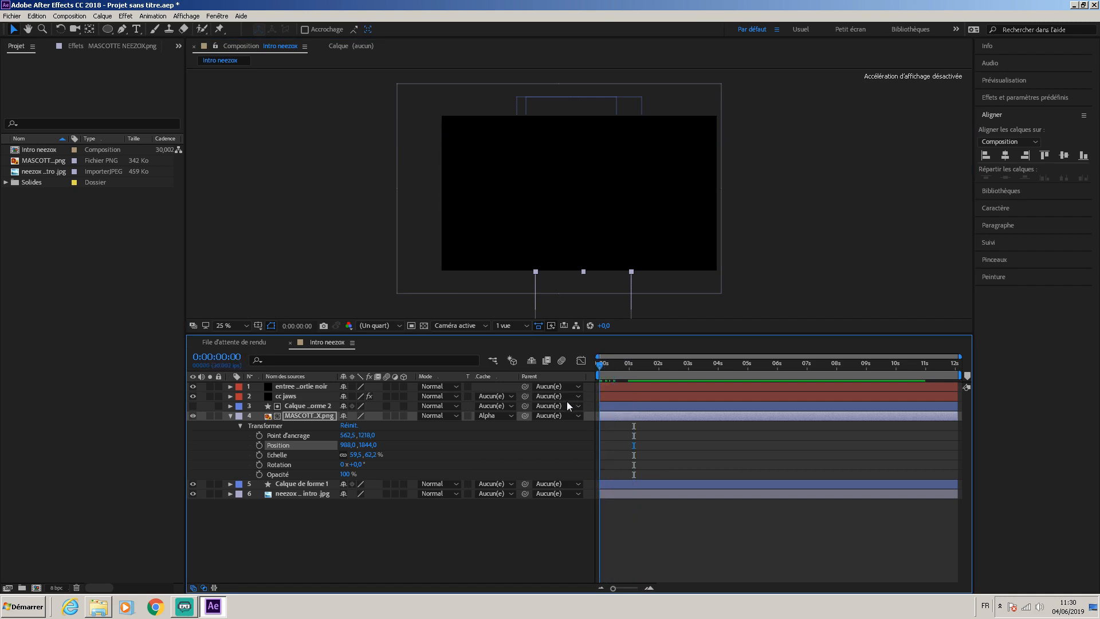
click(259, 446)
At 0:00:02:29, move the mascot back up into the circle at 960, 560, centred horizontally, to keyframe its rise
drag(597, 366, 688, 359)
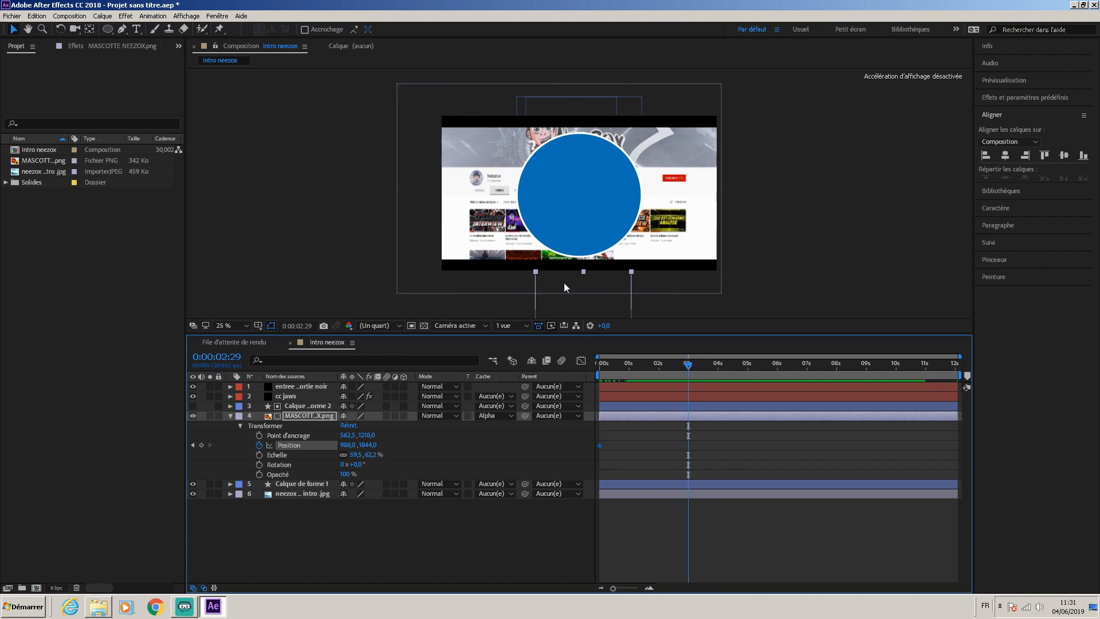
drag(564, 285, 562, 100)
click(1006, 155)
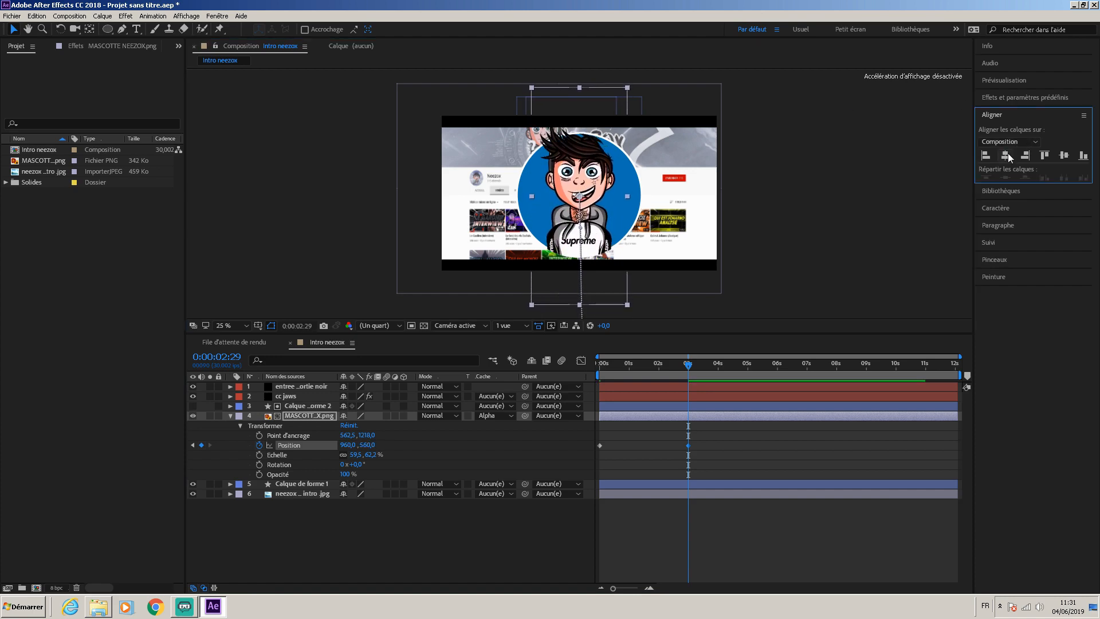
Preview the mascot's rise animation from the start of the composition
drag(688, 365, 483, 344)
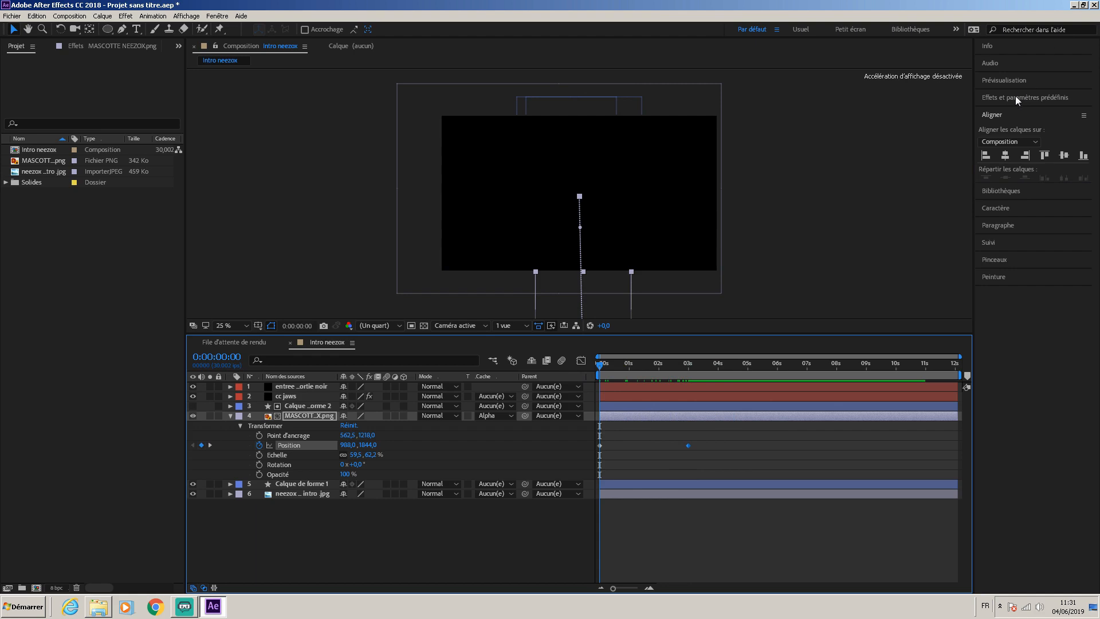
click(1014, 81)
click(1031, 97)
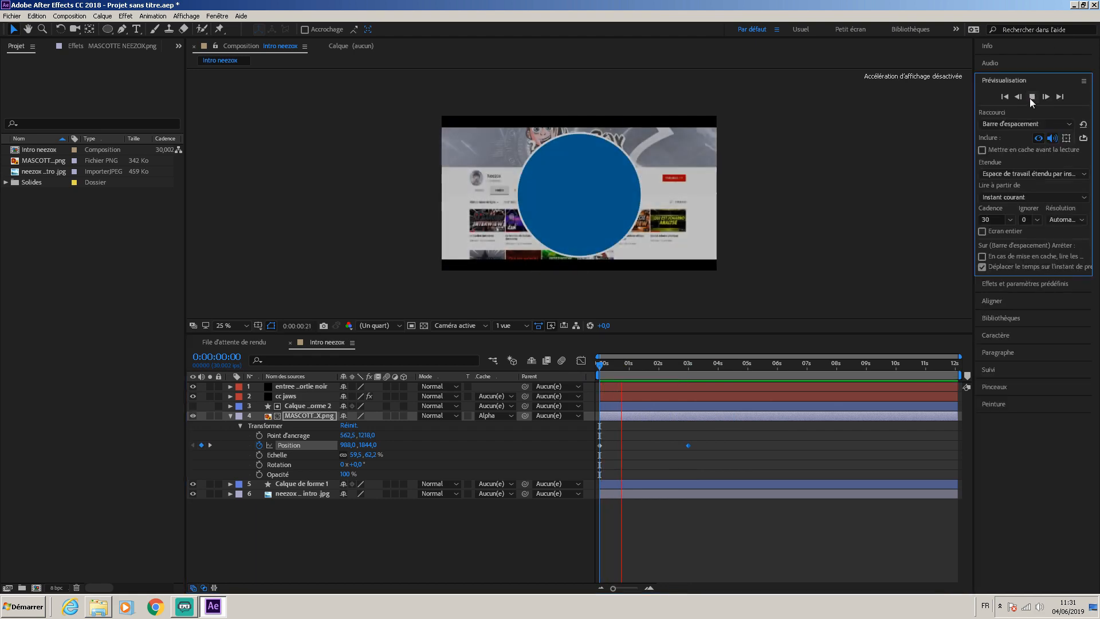
click(1031, 97)
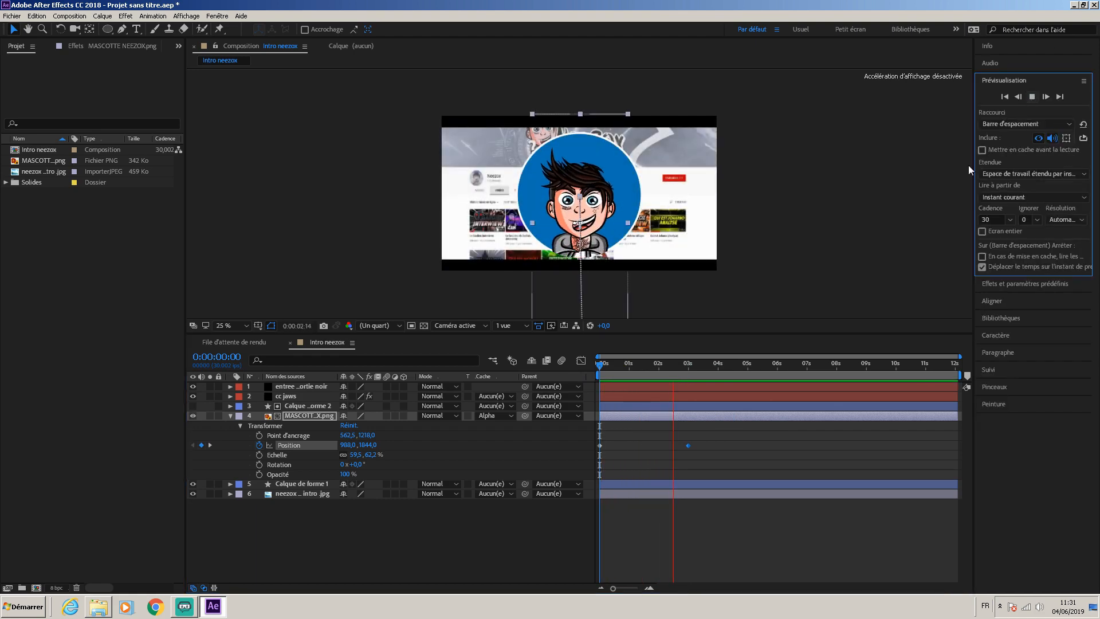
At 0:00:01:28, move the mascot below the frame to about 1029.6, 1854.3, adding a Position keyframe, and check the motion
mouse_move(672, 364)
mouse_down()
mouse_move(608, 366)
mouse_move(659, 365)
mouse_up()
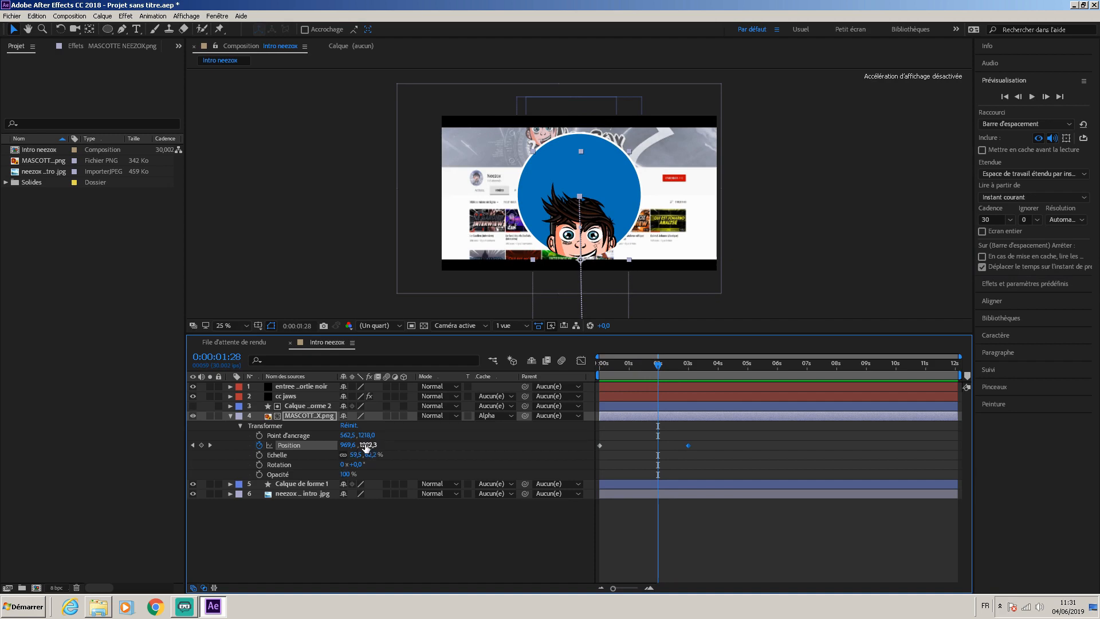
drag(573, 229, 580, 344)
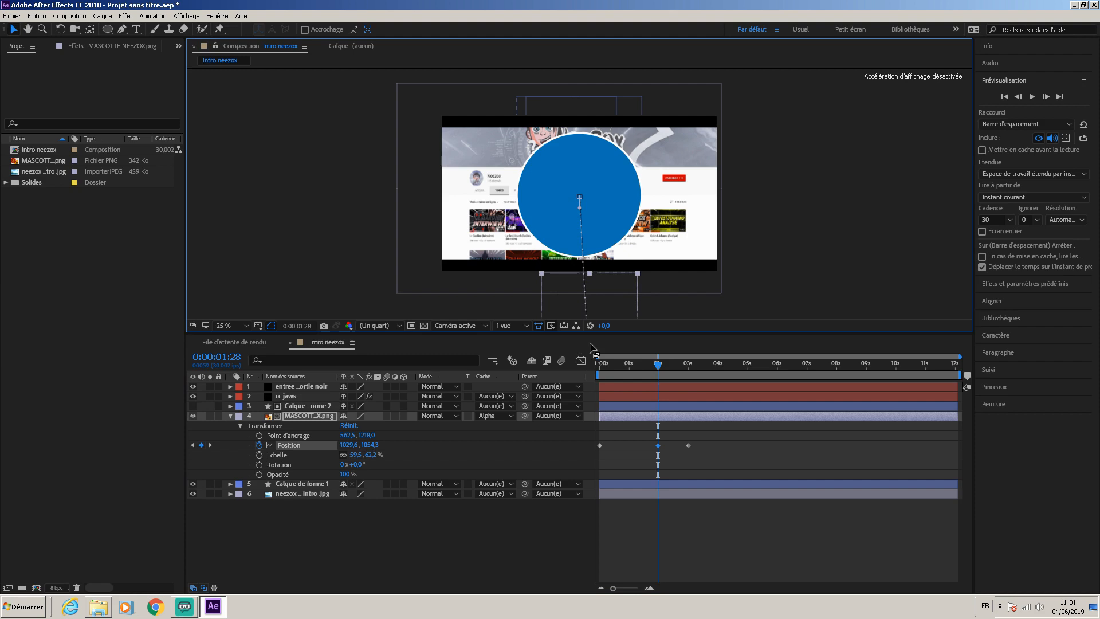
mouse_move(655, 364)
mouse_down()
mouse_move(613, 363)
mouse_move(672, 353)
mouse_up()
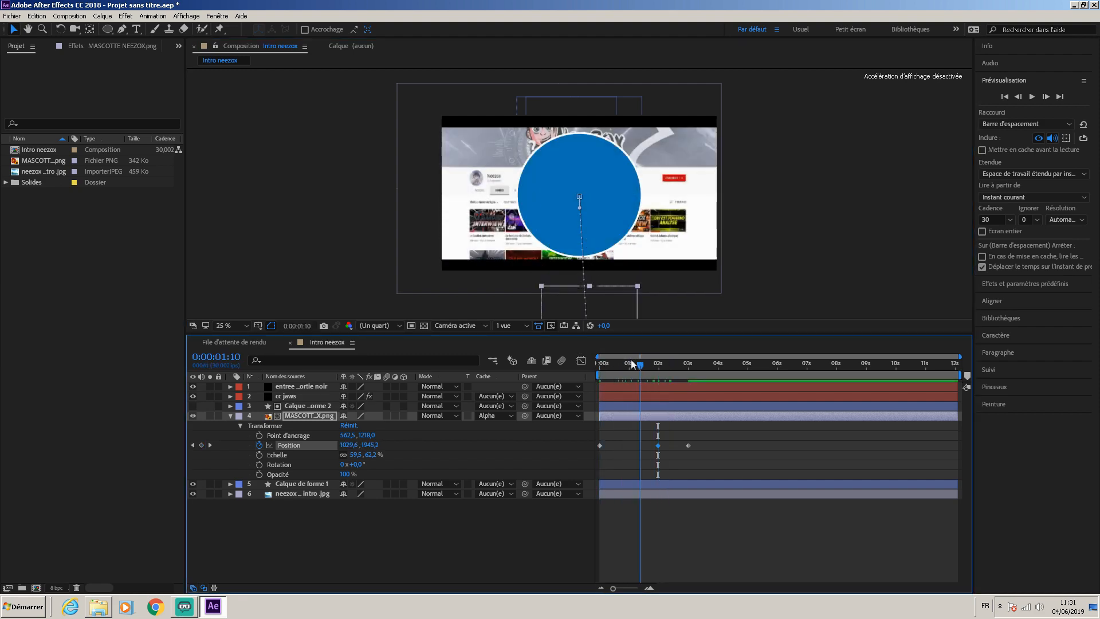
Preview the mascot's rise from the start and shift its middle Position keyframe to roughly midway between two and three seconds
key(Home)
click(1034, 94)
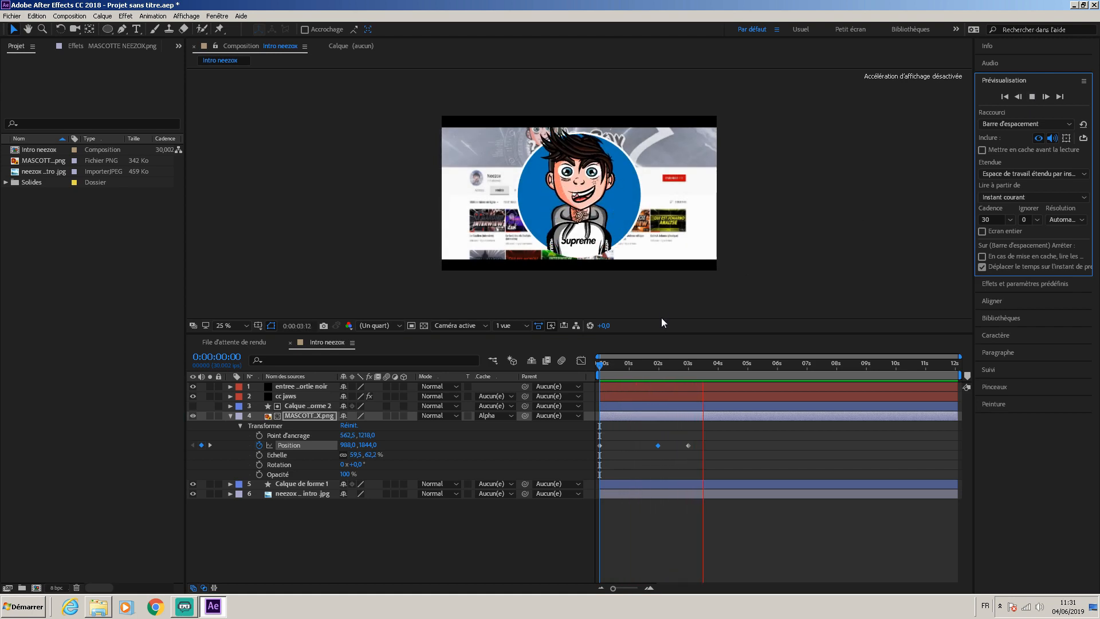
drag(600, 365, 660, 368)
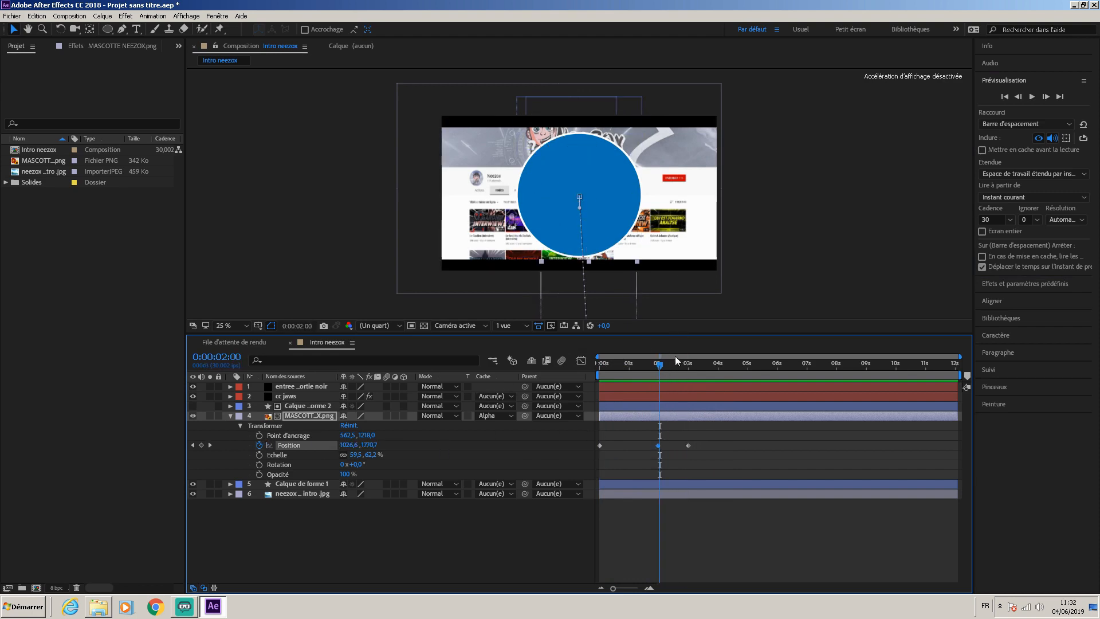
mouse_move(660, 365)
mouse_down()
mouse_move(687, 364)
mouse_move(655, 376)
mouse_up()
drag(658, 445, 671, 450)
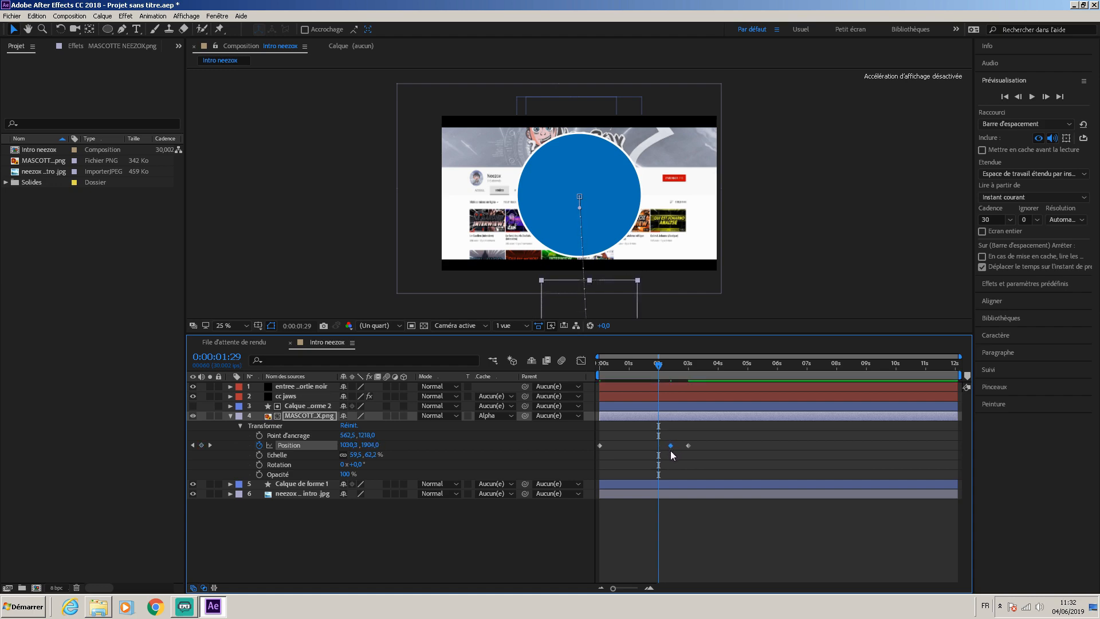
Preview the retimed mascot rise from about 0:00:01:21
mouse_move(663, 368)
mouse_down()
mouse_move(688, 365)
mouse_move(603, 376)
mouse_move(652, 365)
mouse_up()
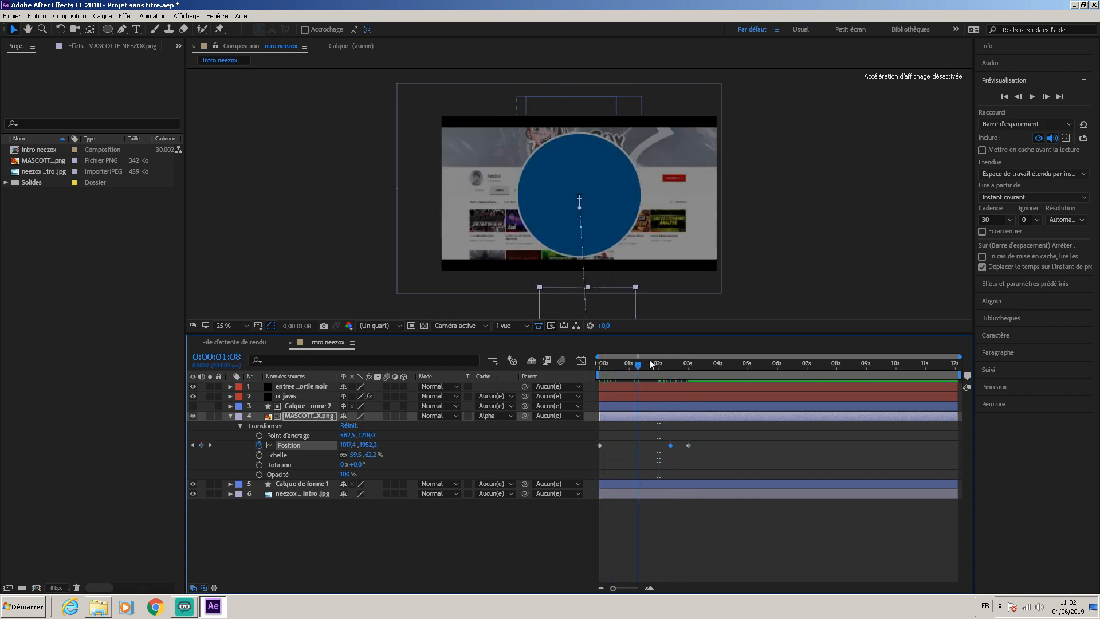
click(1033, 97)
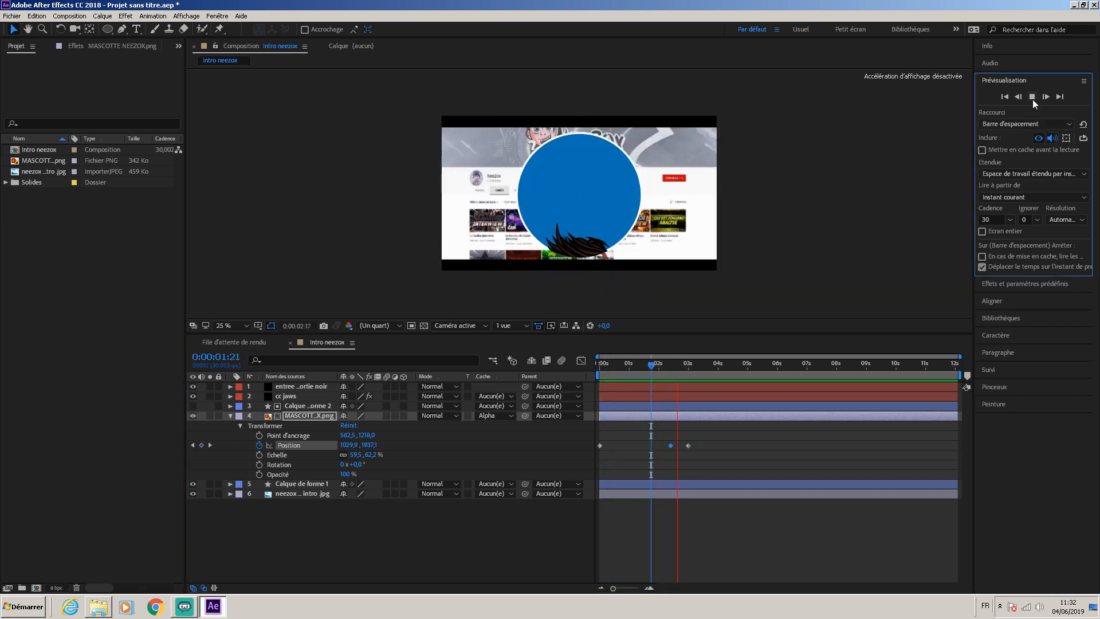
click(1032, 98)
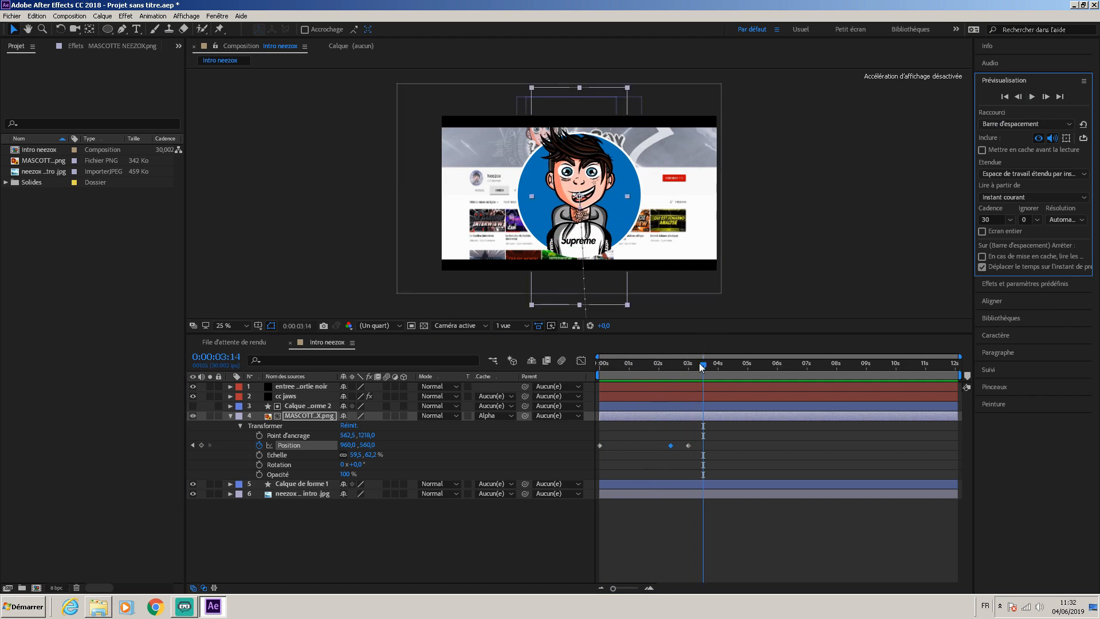
Return to 0:00:00:00, collapse the mascot layer's properties and create a new adjustment layer (Calque d'effets)
drag(700, 364, 211, 472)
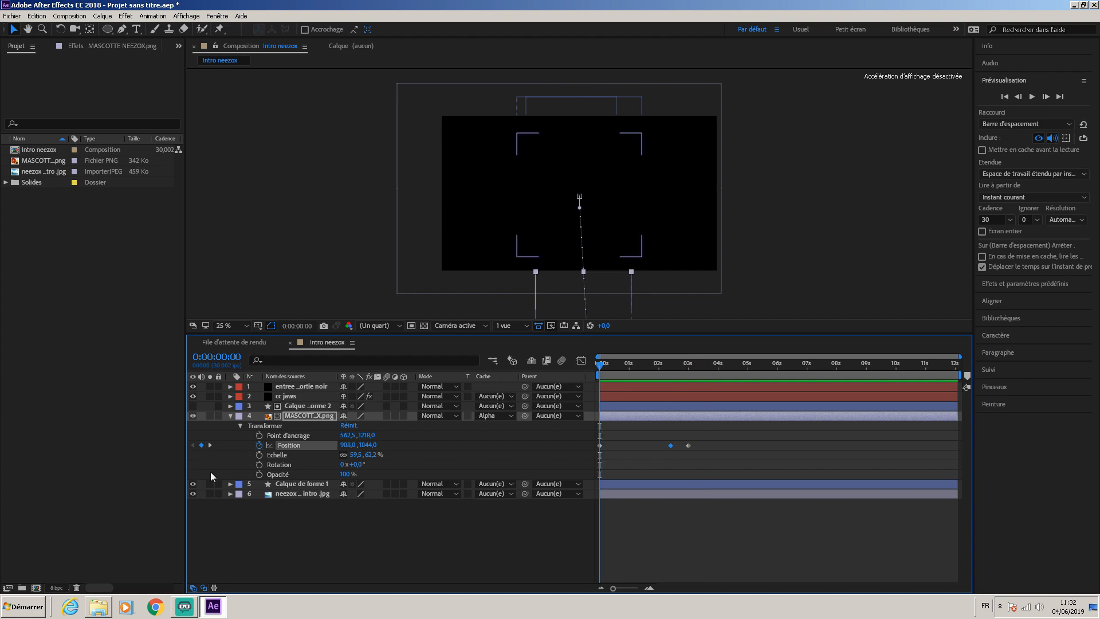
click(231, 416)
click(336, 511)
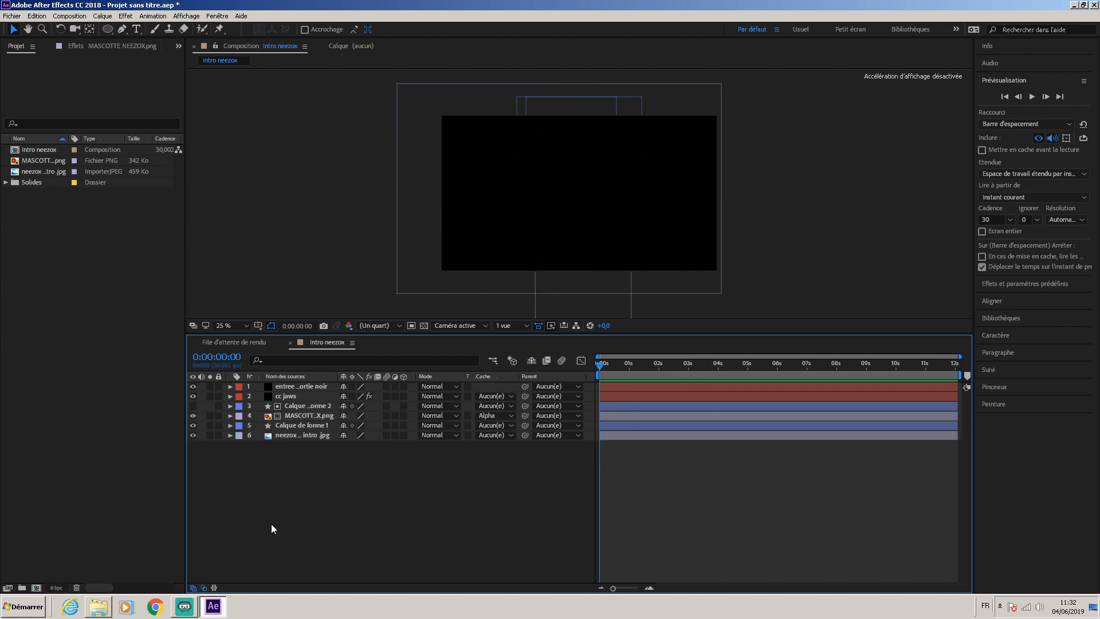
right_click(259, 496)
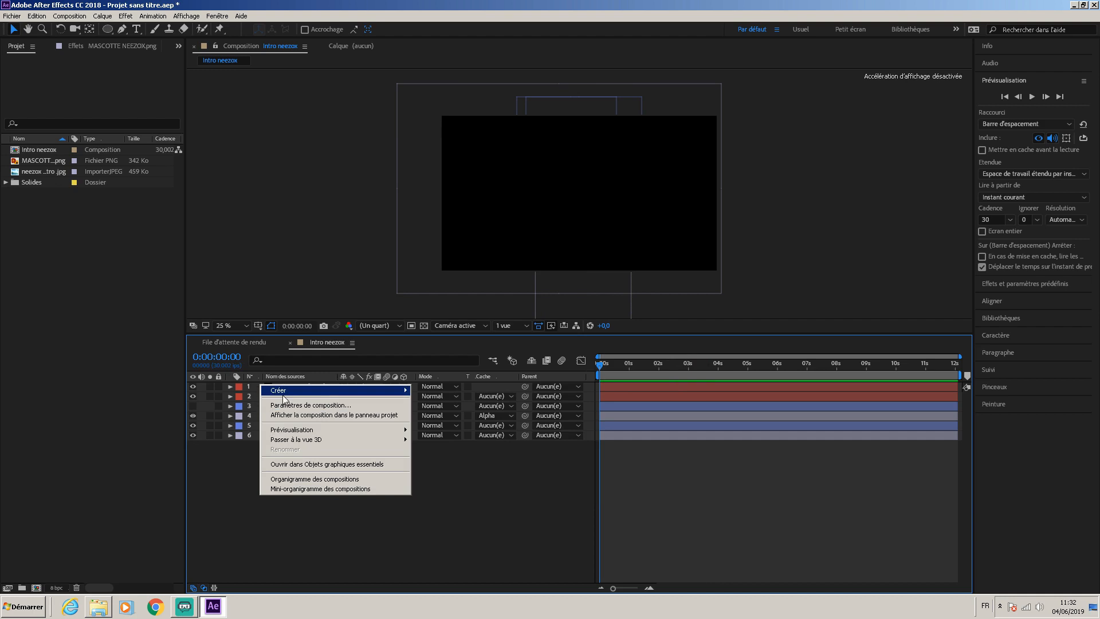
mouse_move(286, 392)
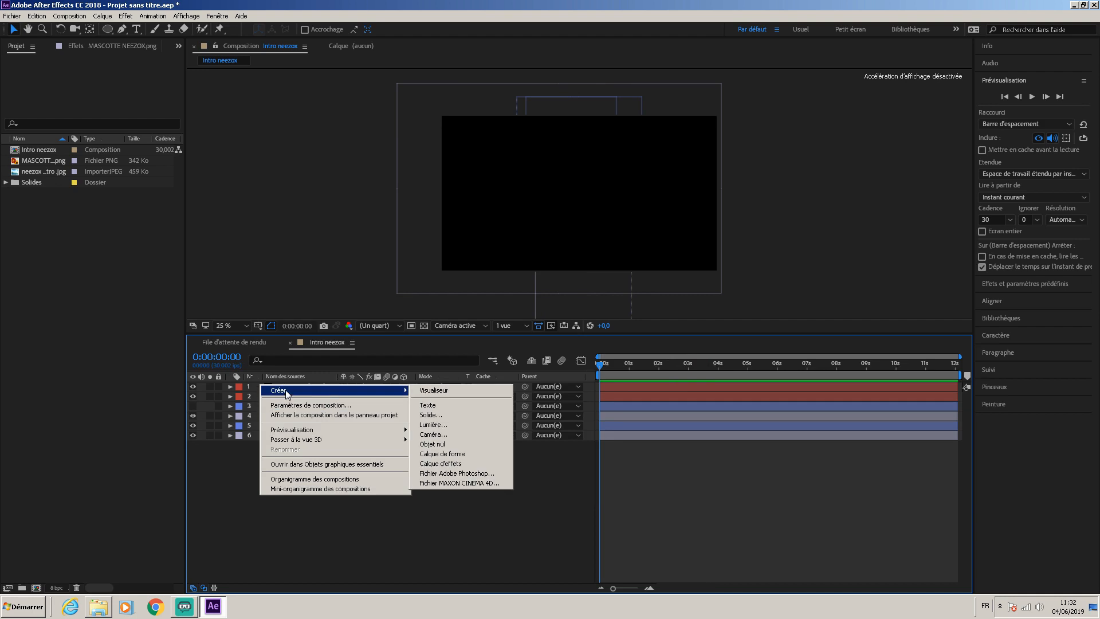
click(455, 463)
Place the adjustment layer directly below the cc jaws layer and above Calque de forme 2
drag(311, 385, 324, 418)
click(308, 418)
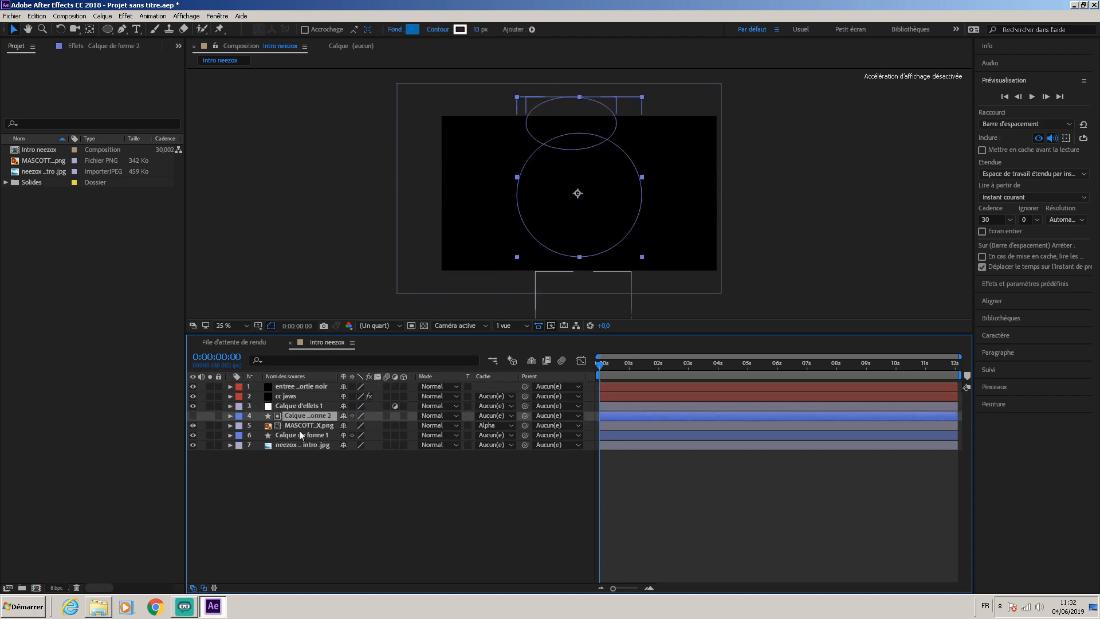
click(305, 427)
click(298, 417)
key(ctrl+Up)
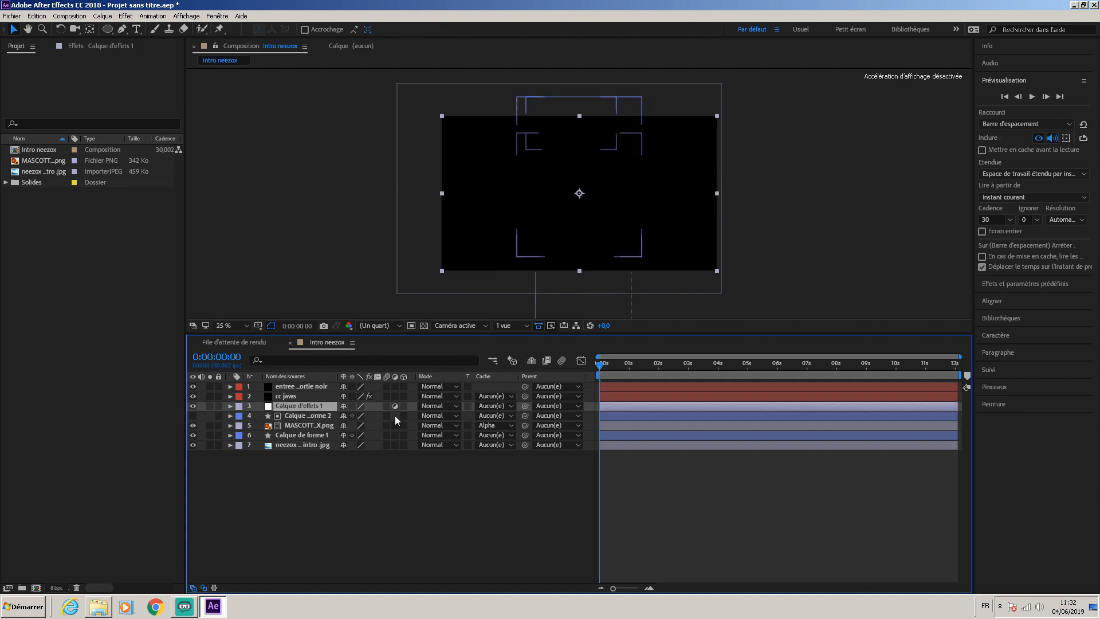
click(349, 528)
Search the effects for "compensa" and apply Compensation optique to the adjustment layer Calque d'effets 1
drag(598, 370, 423, 414)
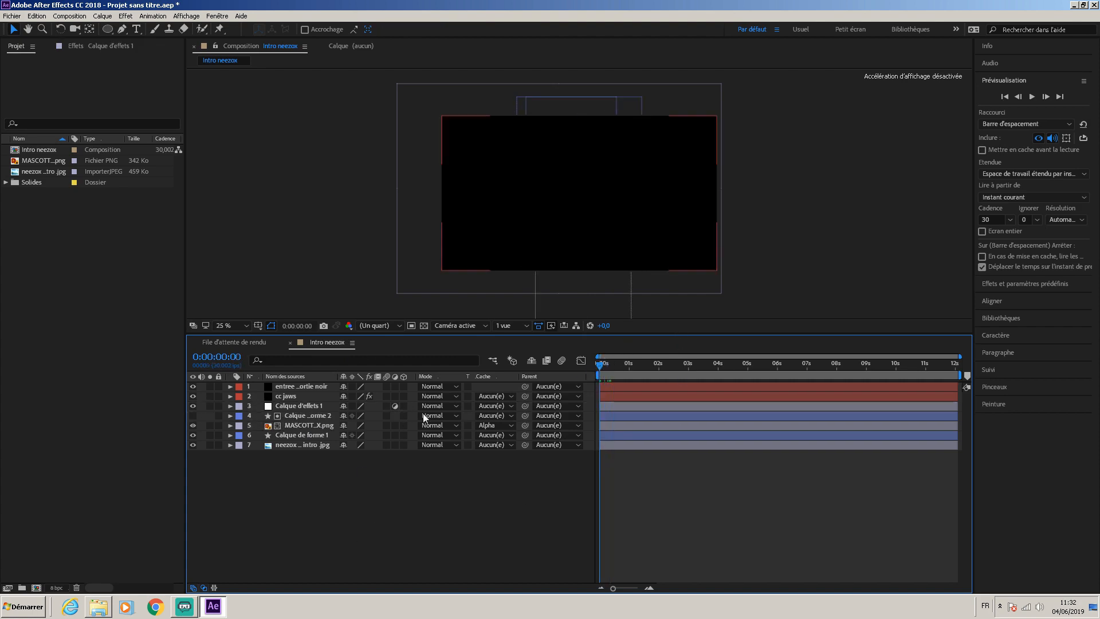
click(301, 405)
click(1030, 287)
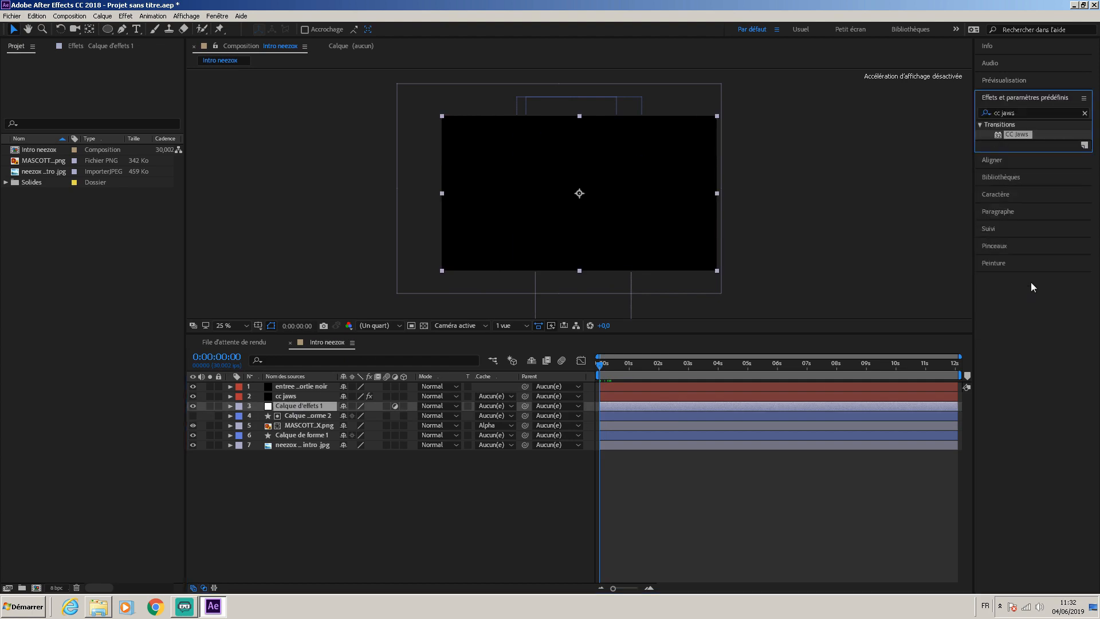
click(1030, 115)
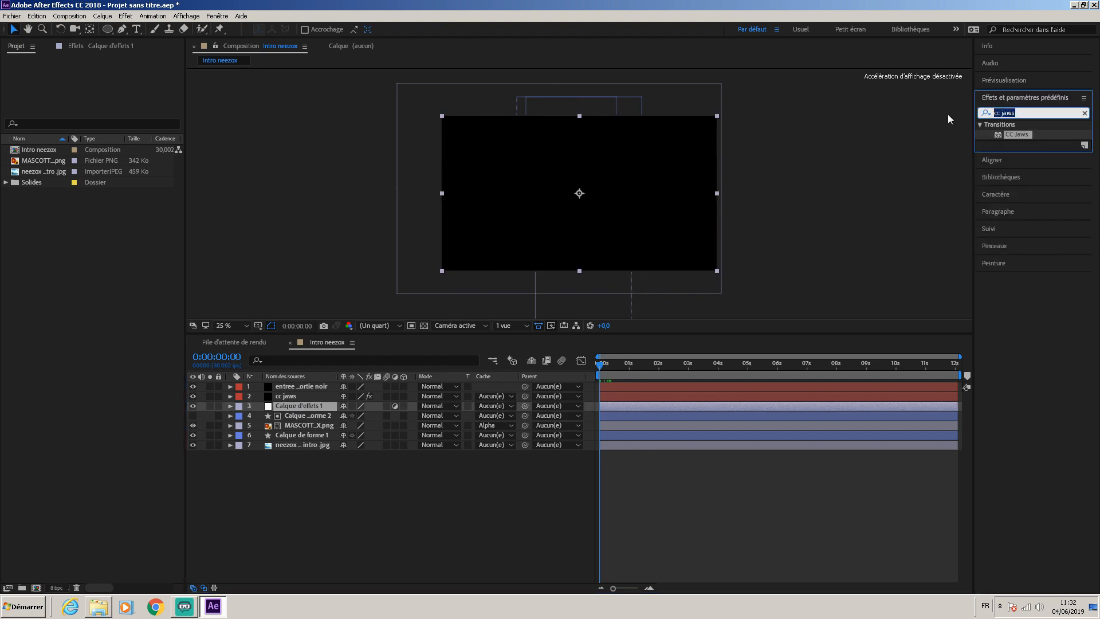
text(comp)
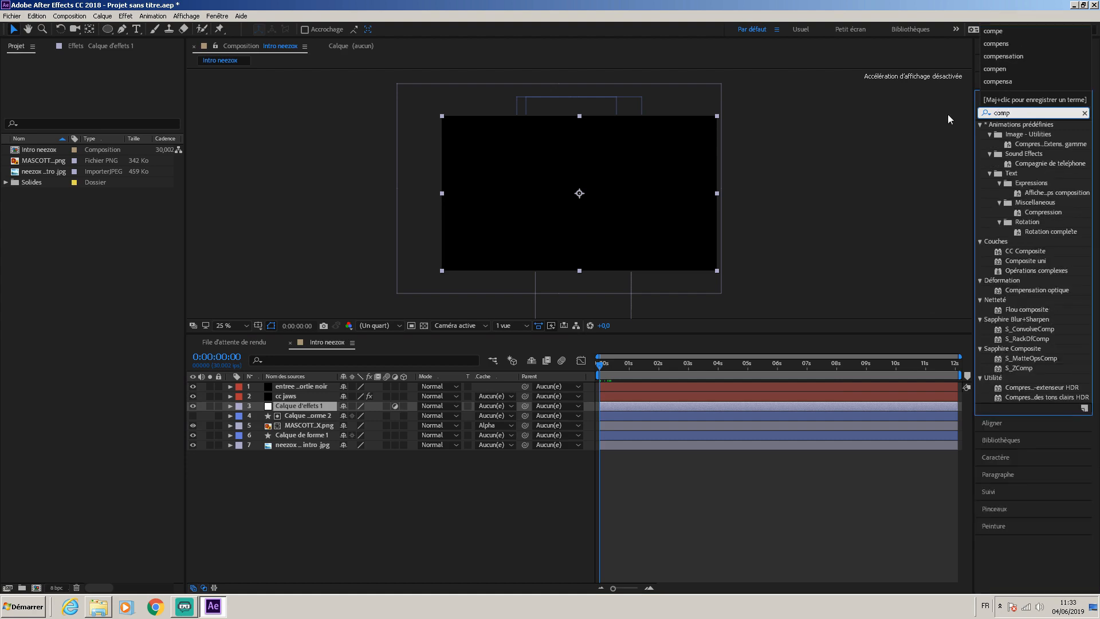
key(BackSpace)
text(pensa)
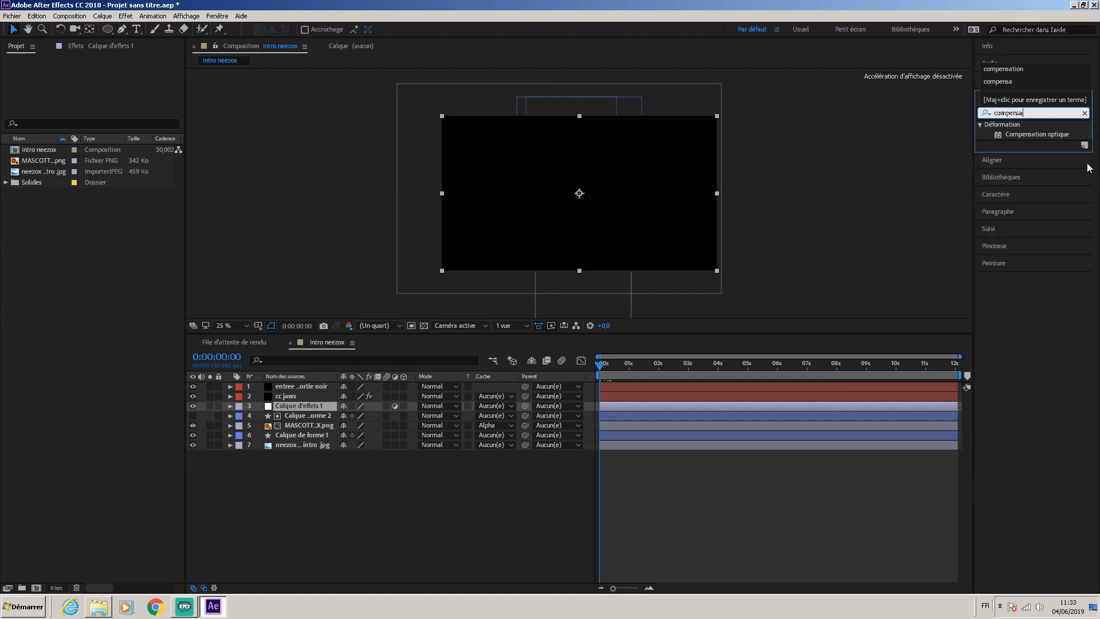
double_click(1022, 134)
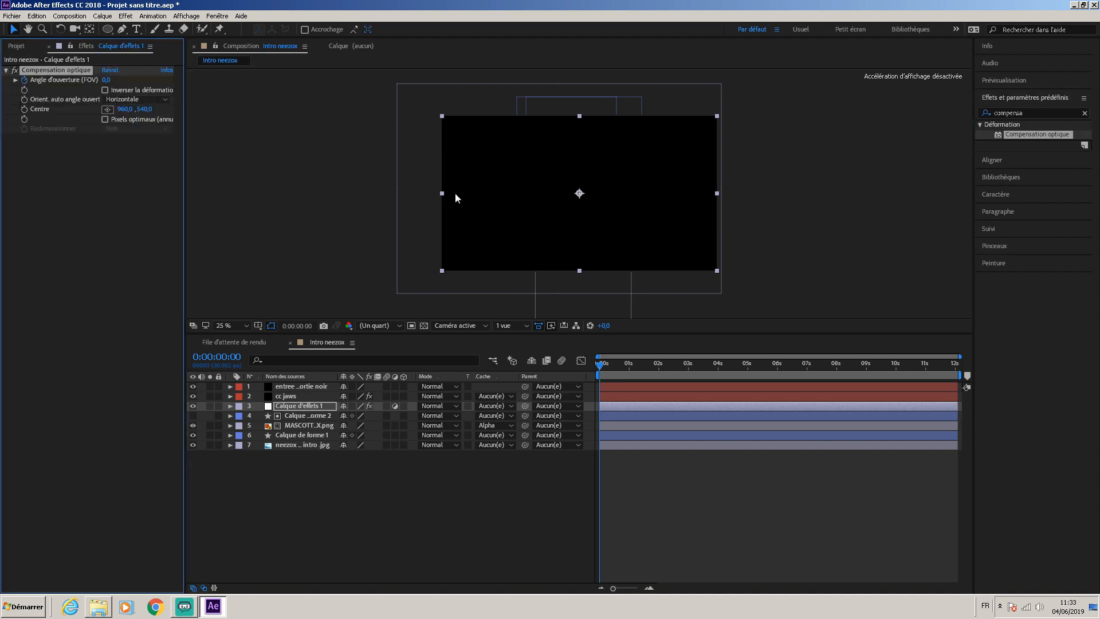
Keep an Angle d'ouverture (FOV) keyframe of 0 active on the adjustment layer at 0:00:00:00
mouse_move(600, 363)
mouse_down()
mouse_move(679, 361)
mouse_move(584, 364)
mouse_up()
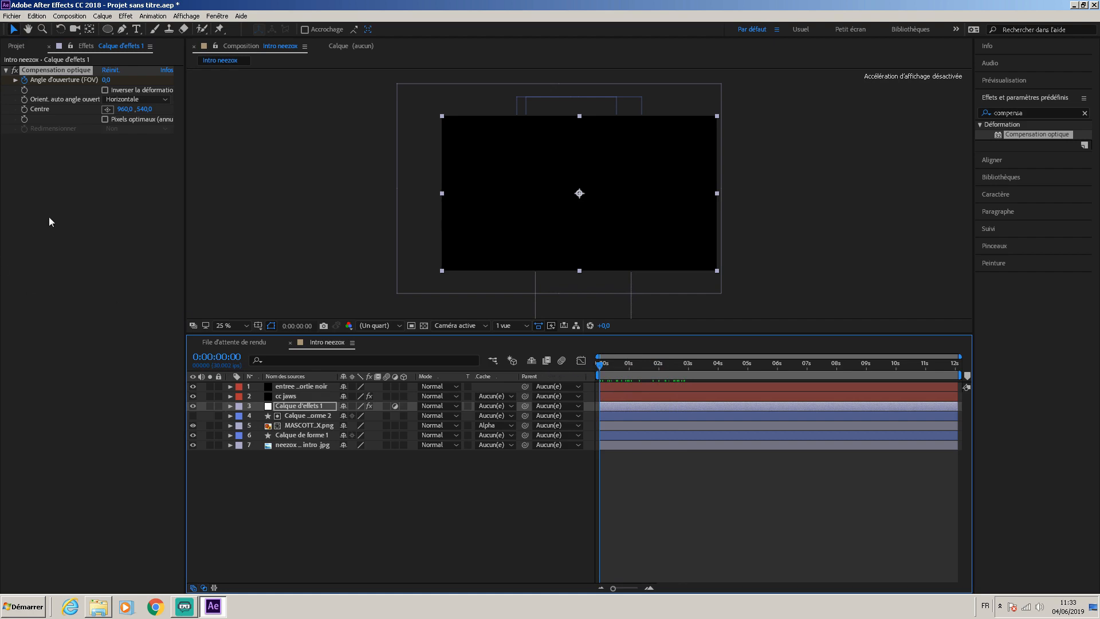
click(24, 80)
click(23, 79)
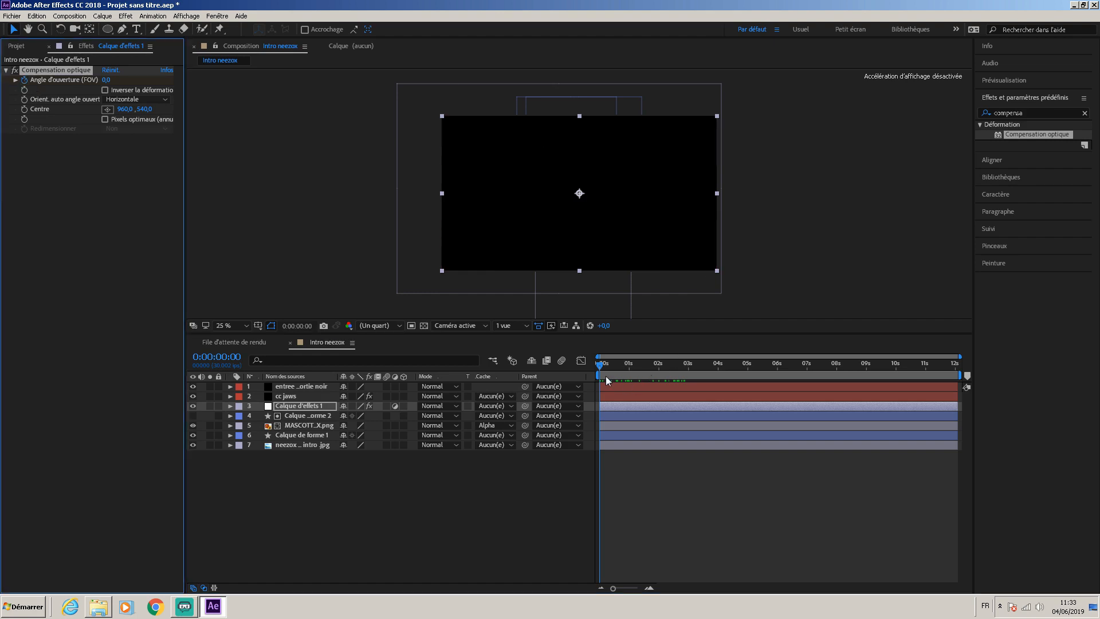
At 0:00:02:29, turn on reversed distortion for Compensation optique and keyframe its Angle d'ouverture (FOV) at 180
drag(599, 366, 690, 373)
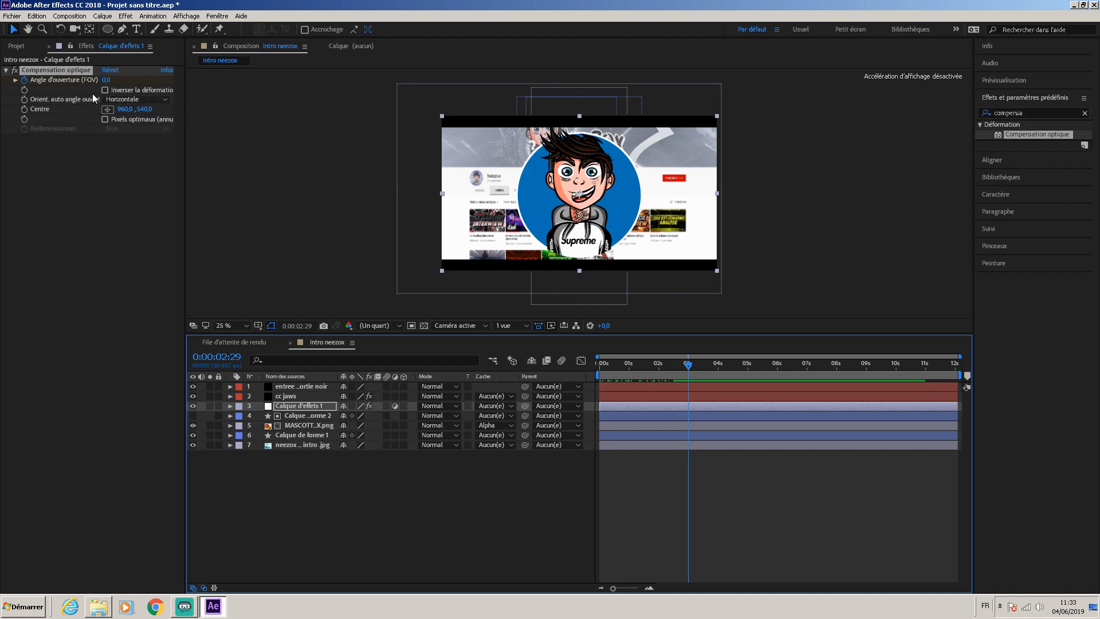
drag(103, 79, 3, 115)
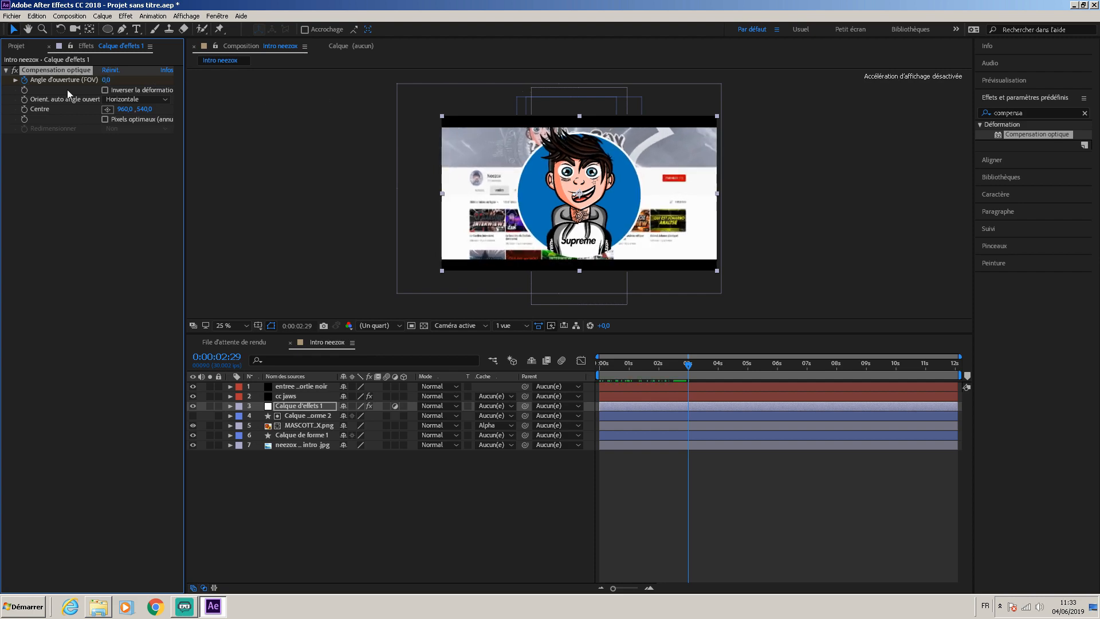
click(105, 89)
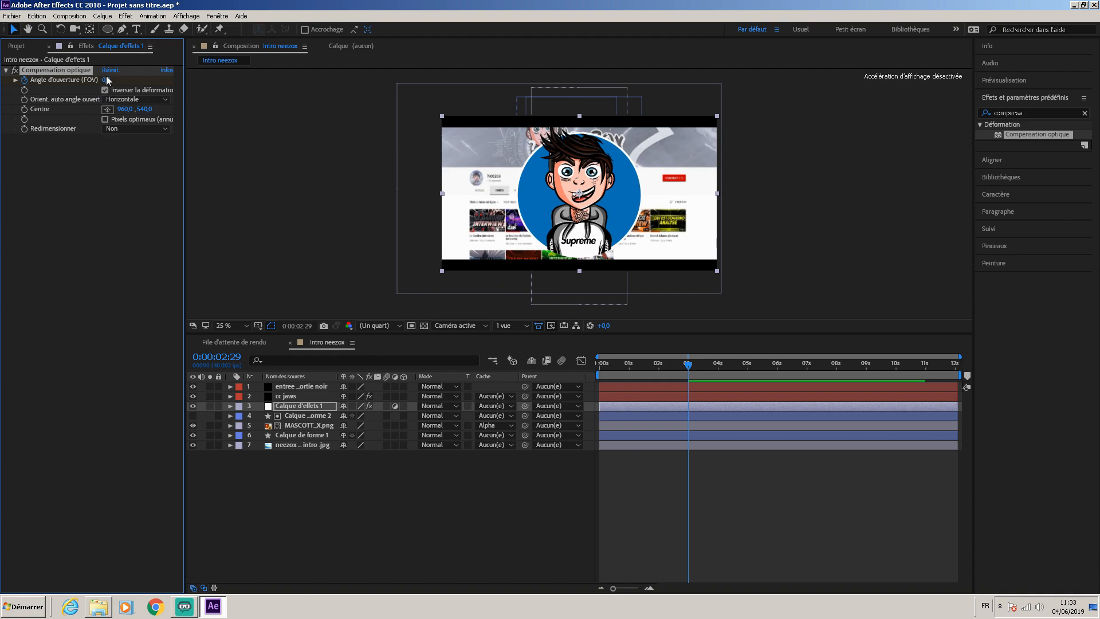
drag(105, 80, 206, 81)
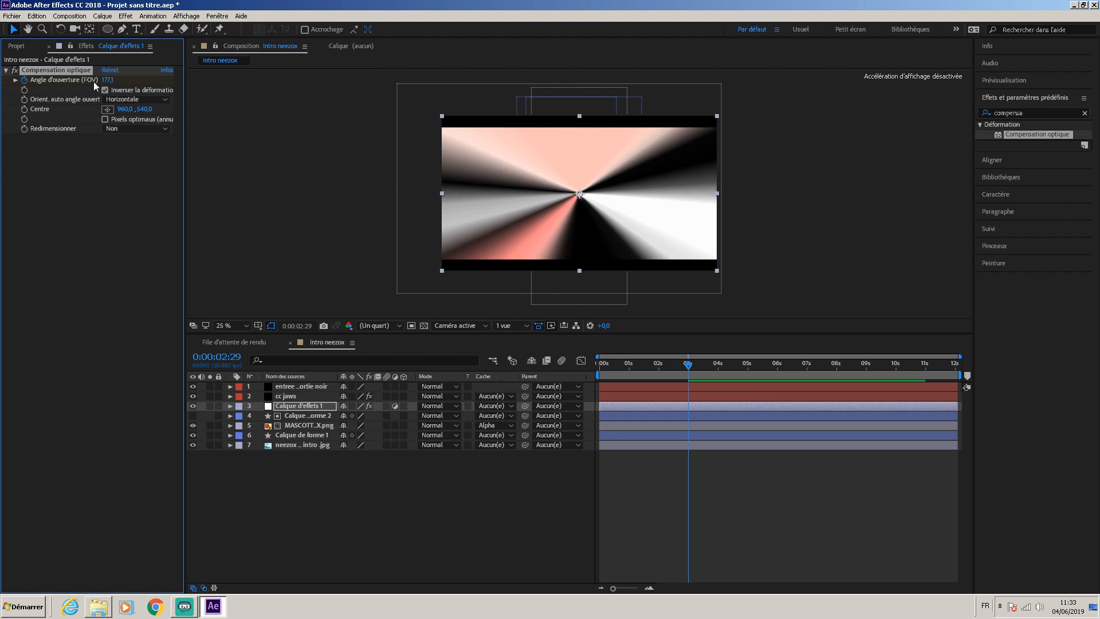
click(108, 80)
text(180)
key(Return)
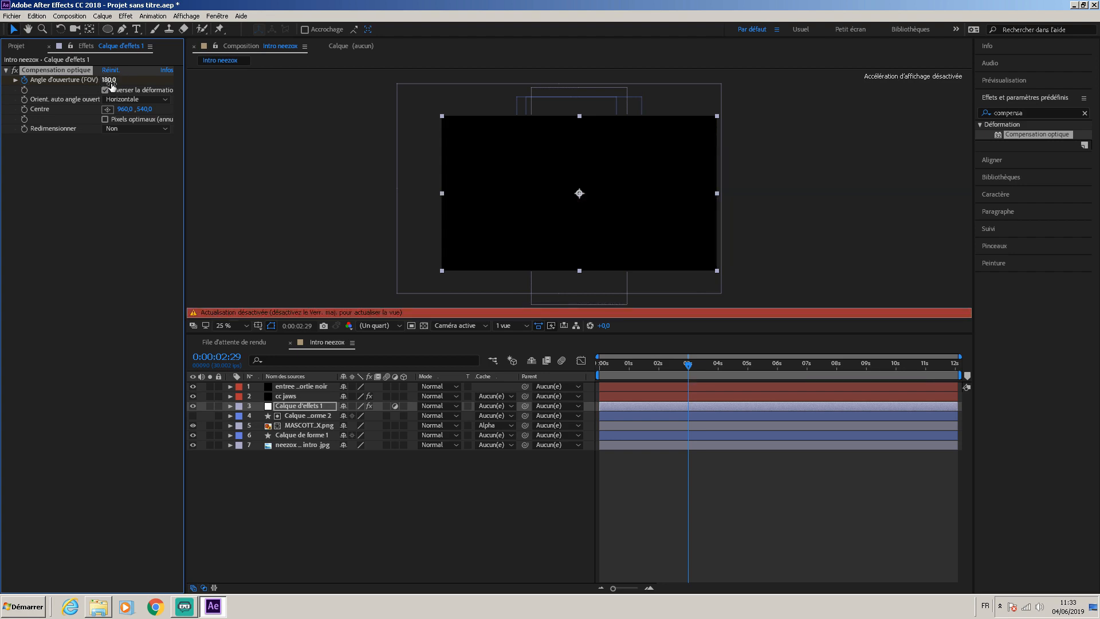
Preview the optical distortion animation from the start of the composition
drag(685, 366, 583, 367)
click(1008, 82)
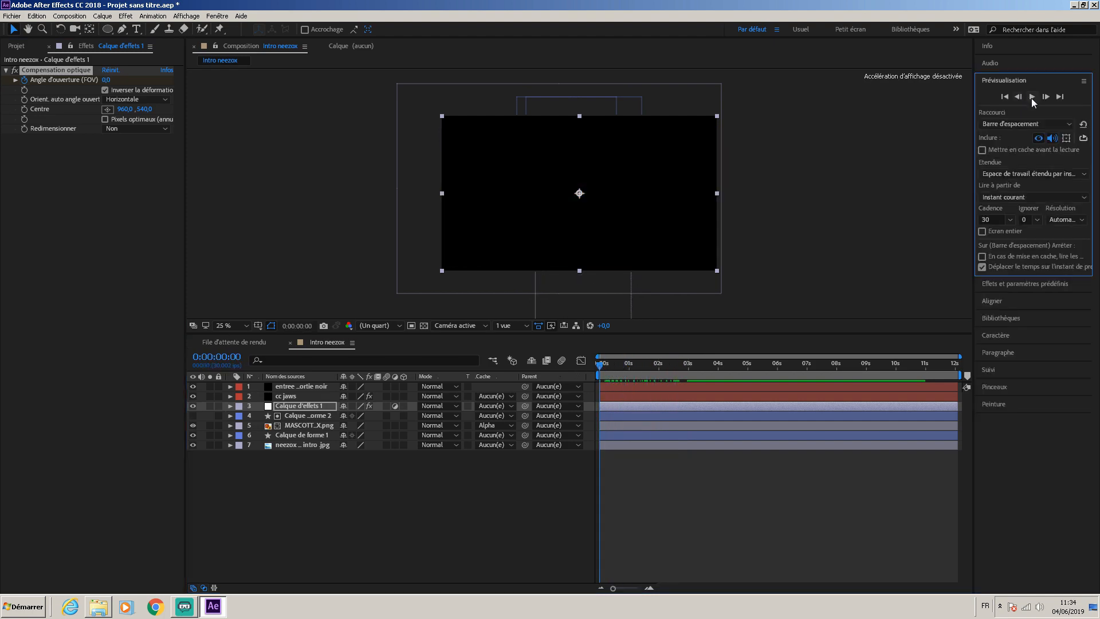
click(1031, 97)
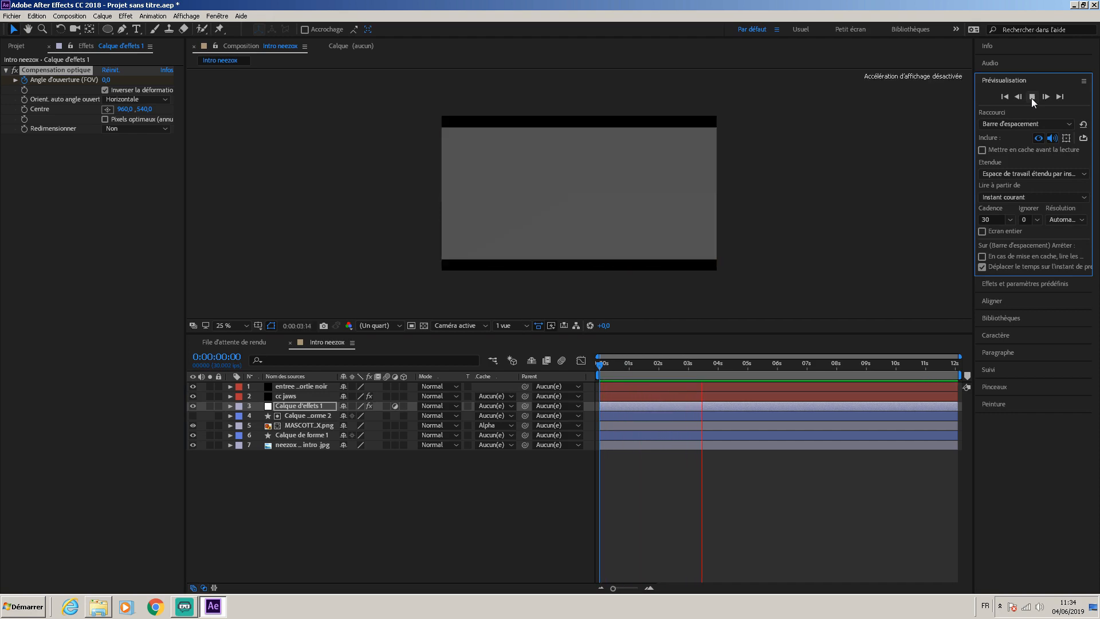
At 0:00:01:29, set the Angle d'ouverture (FOV) to 0 to delay the start of the distortion
drag(603, 363, 690, 352)
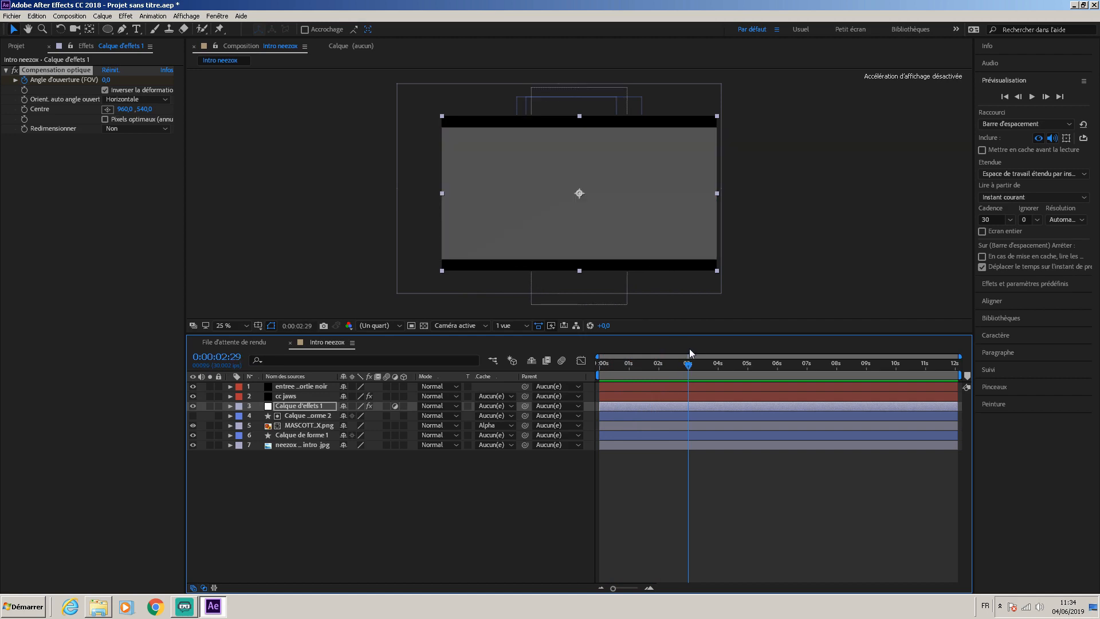
drag(690, 352, 659, 355)
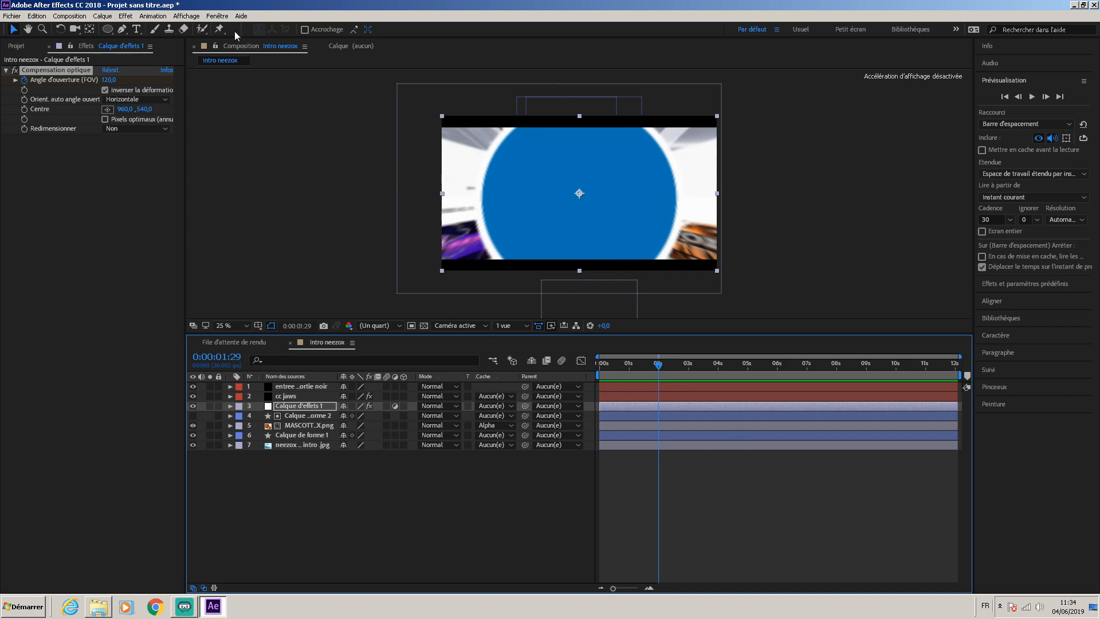
click(108, 80)
key(Return)
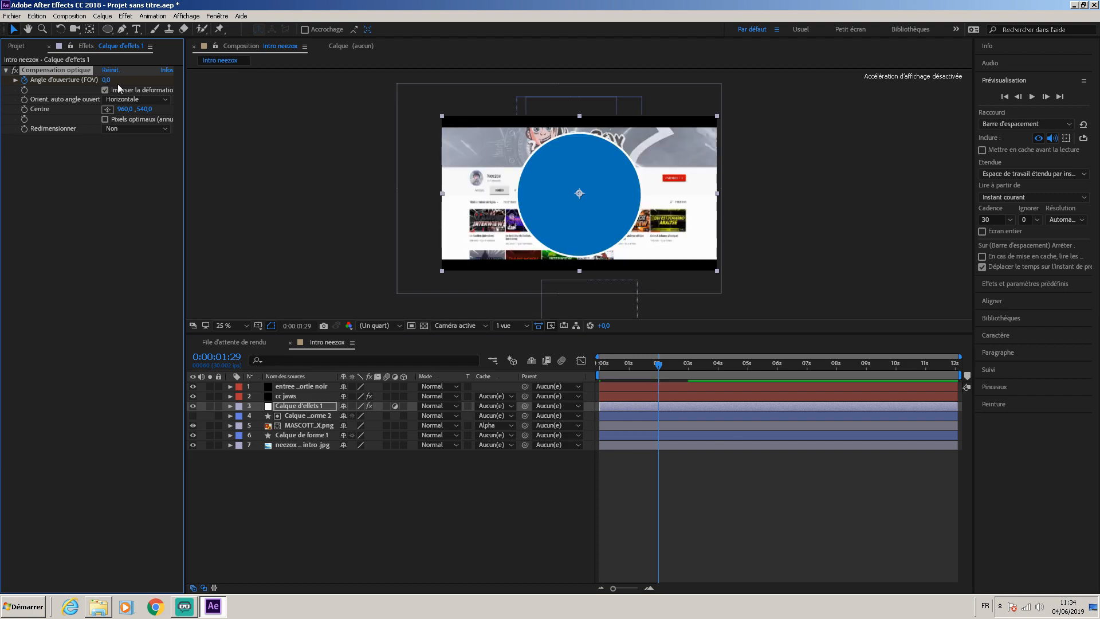
At 0:00:03:29, set the Angle d'ouverture (FOV) to 0 to end the distortion
drag(659, 366, 717, 356)
click(113, 84)
text(0)
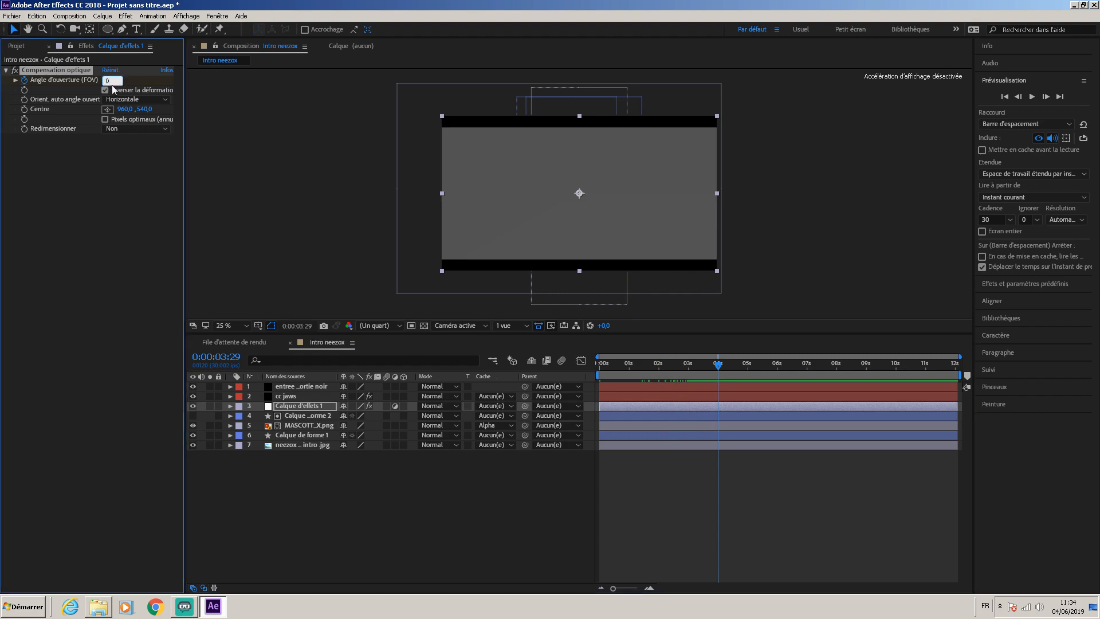
key(Return)
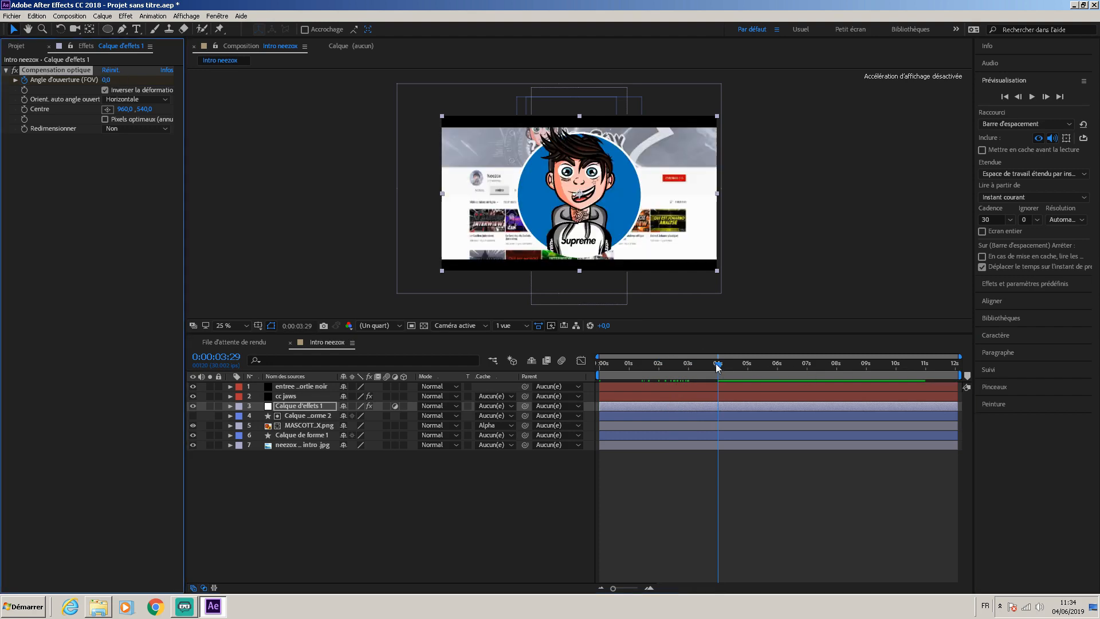
Preview the distortion transition from the start, check the frame around 0:00:01:24, and return to 0:00:00:00
drag(719, 365, 600, 366)
click(1032, 96)
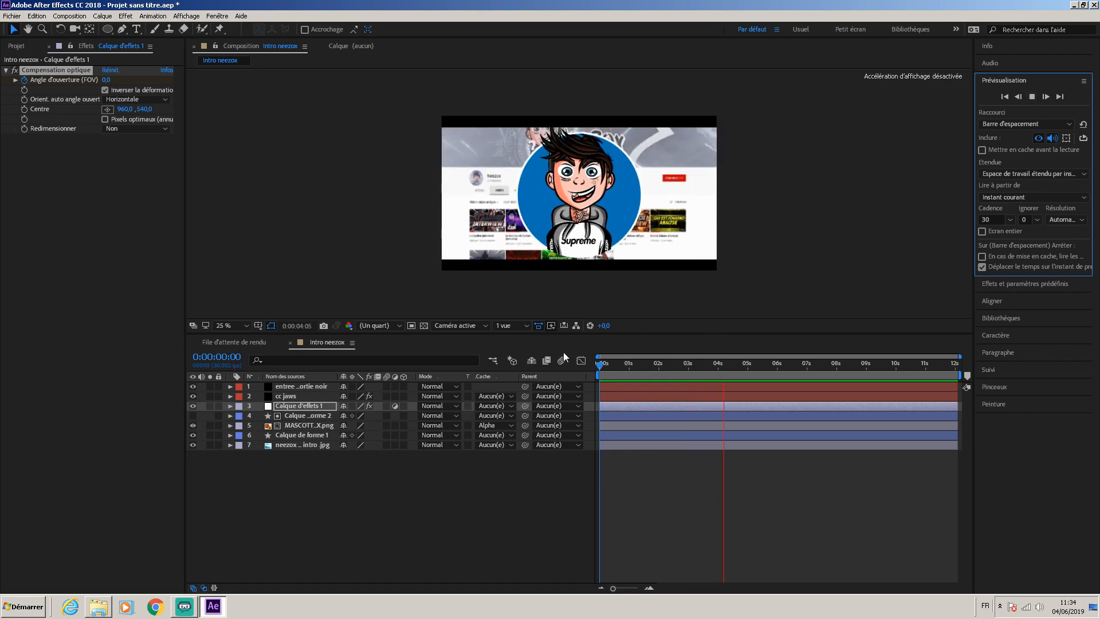
drag(599, 369, 654, 377)
drag(579, 116, 580, 120)
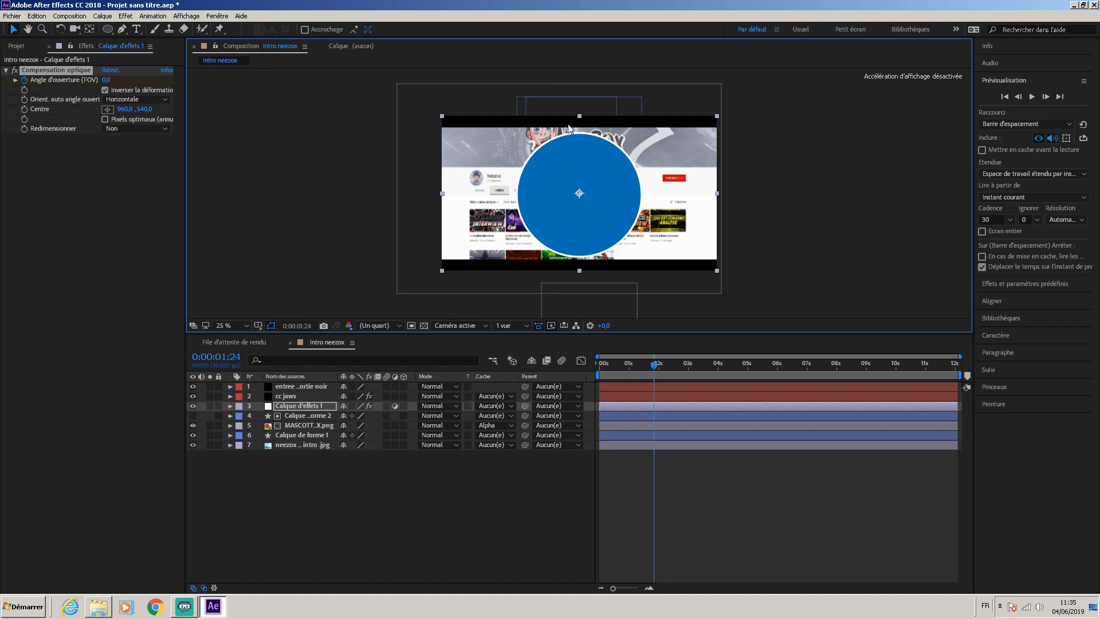
drag(649, 367, 542, 397)
click(98, 308)
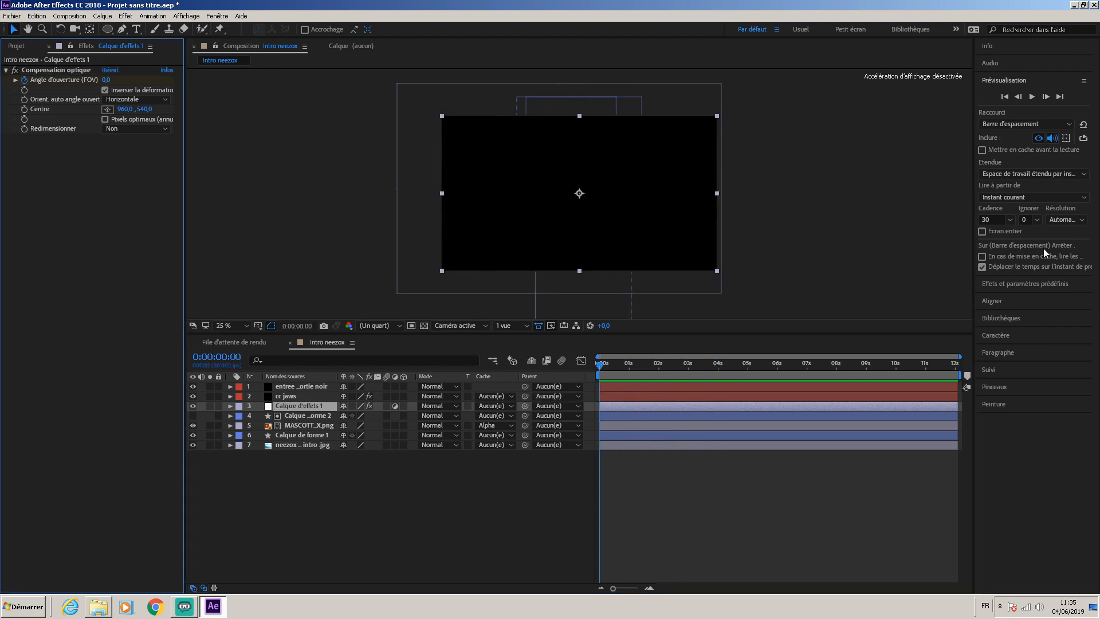
Find the S_Shake effect by searching for "s_shake" and apply it to the Calque d'effets 1 adjustment layer
click(1019, 283)
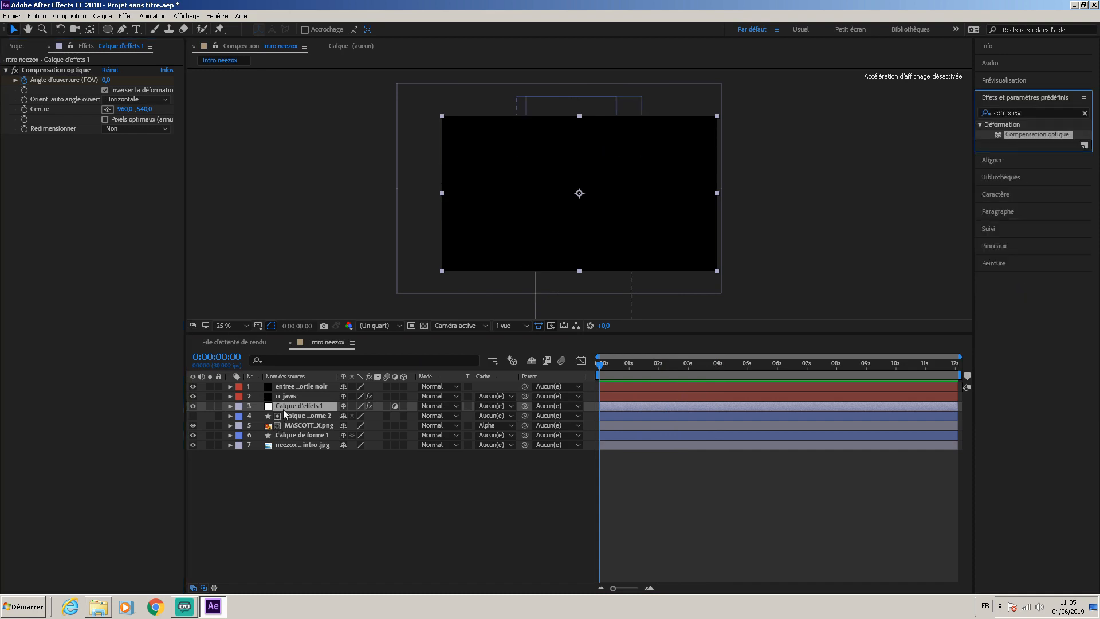
click(311, 405)
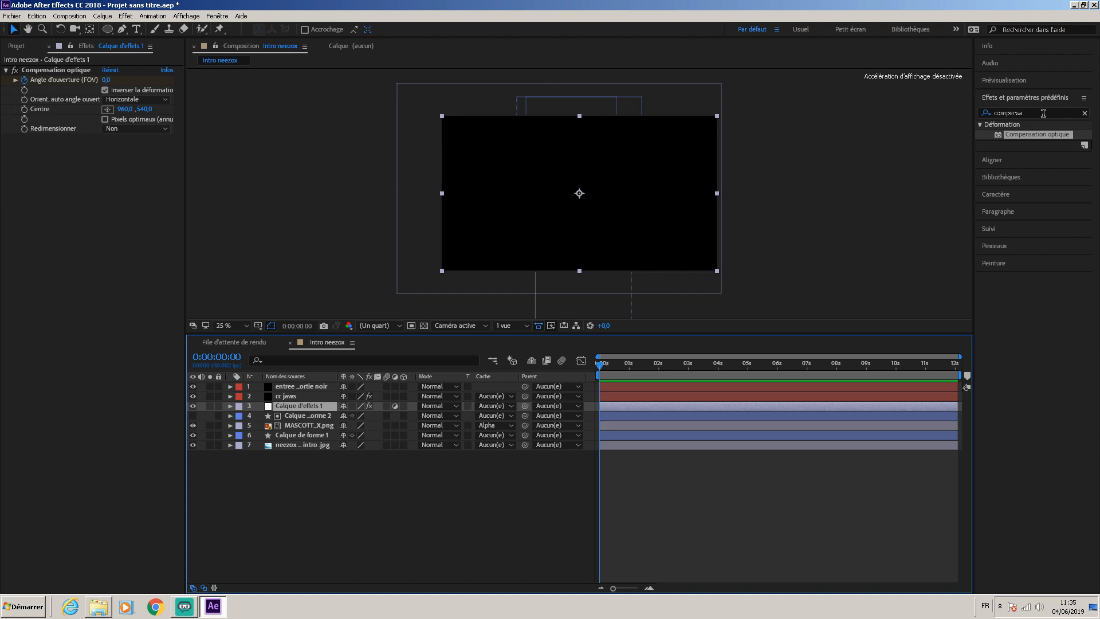
click(977, 114)
text(s_)
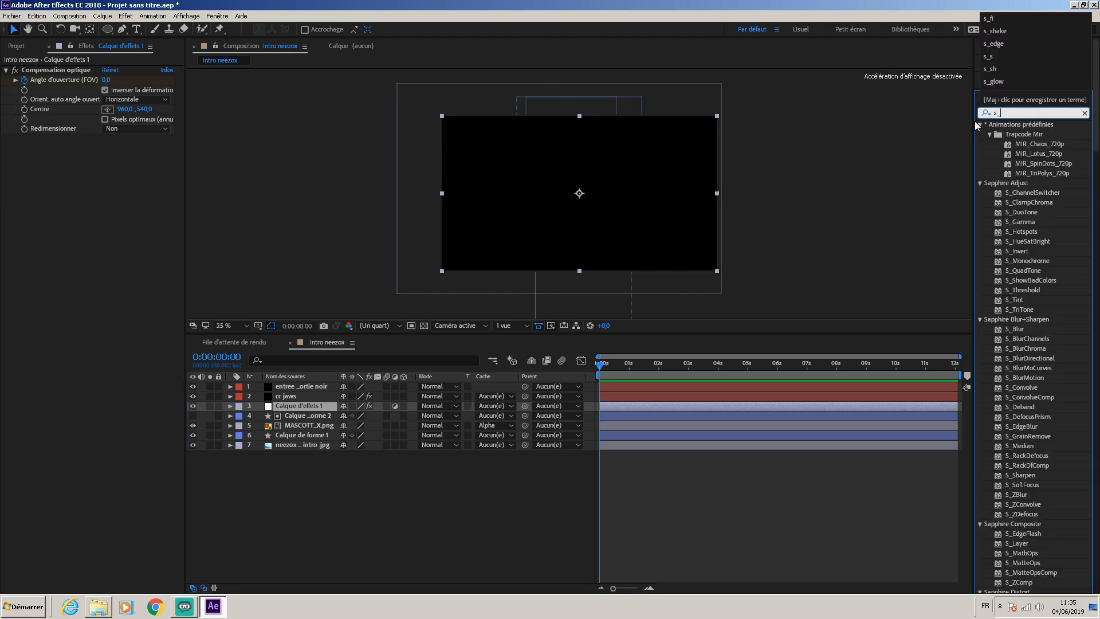
text(shake)
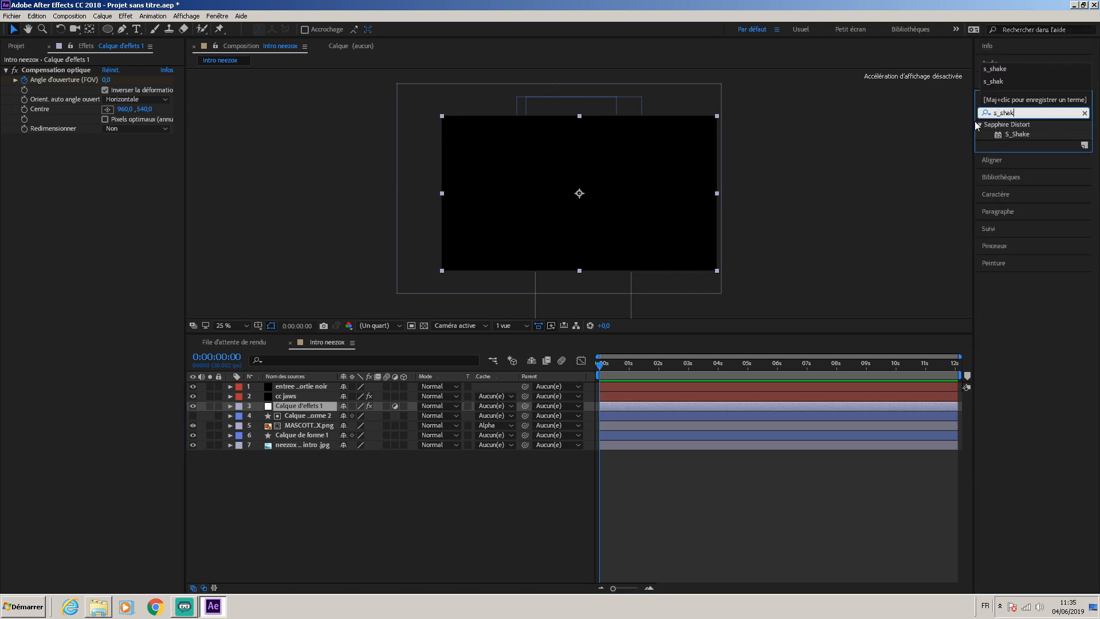
click(1021, 133)
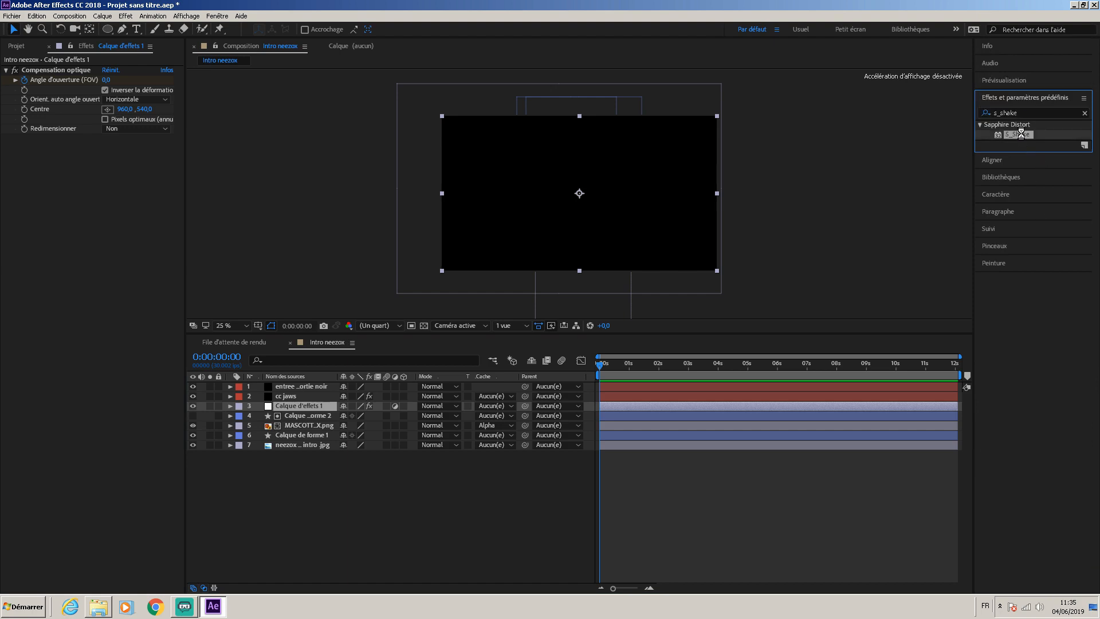
double_click(1021, 134)
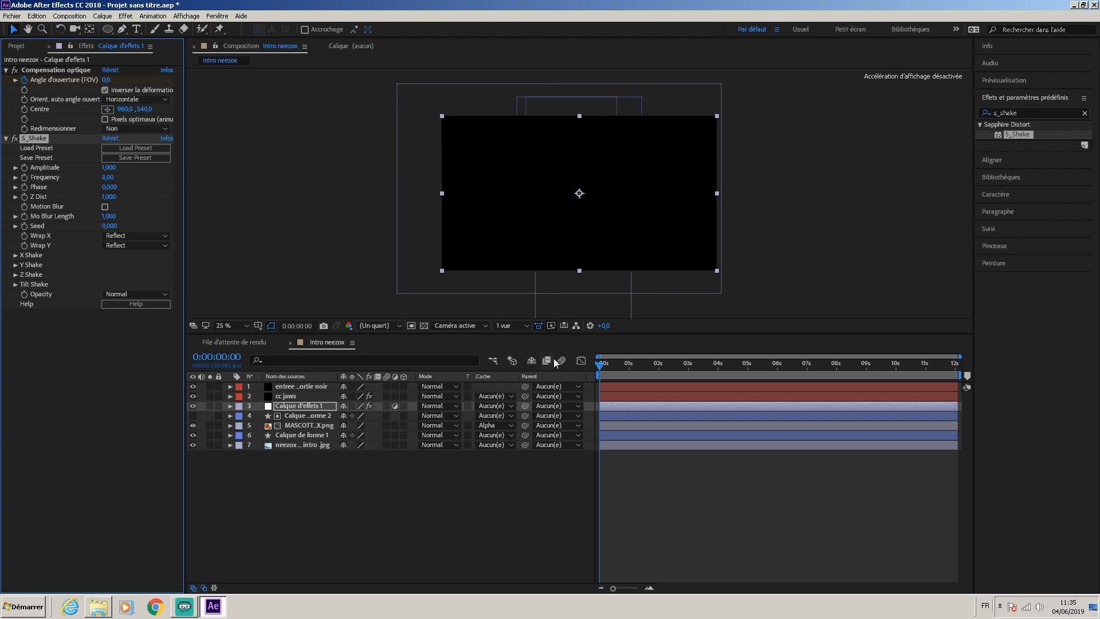
Set the S_Shake Amplitude and Frequency both to 0.8
drag(599, 364, 214, 196)
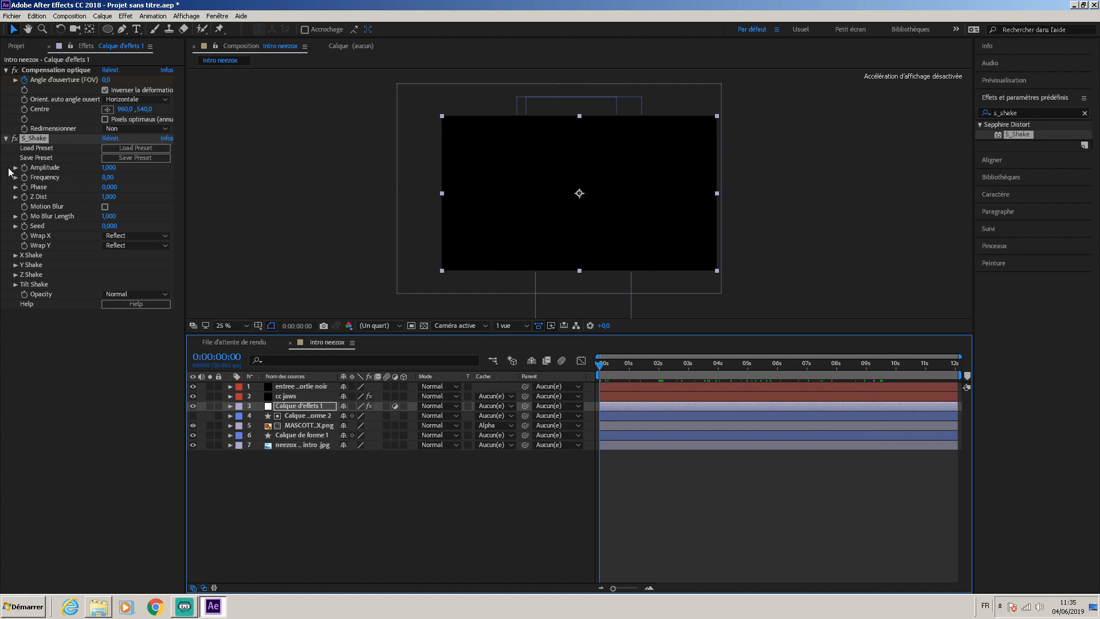
click(109, 167)
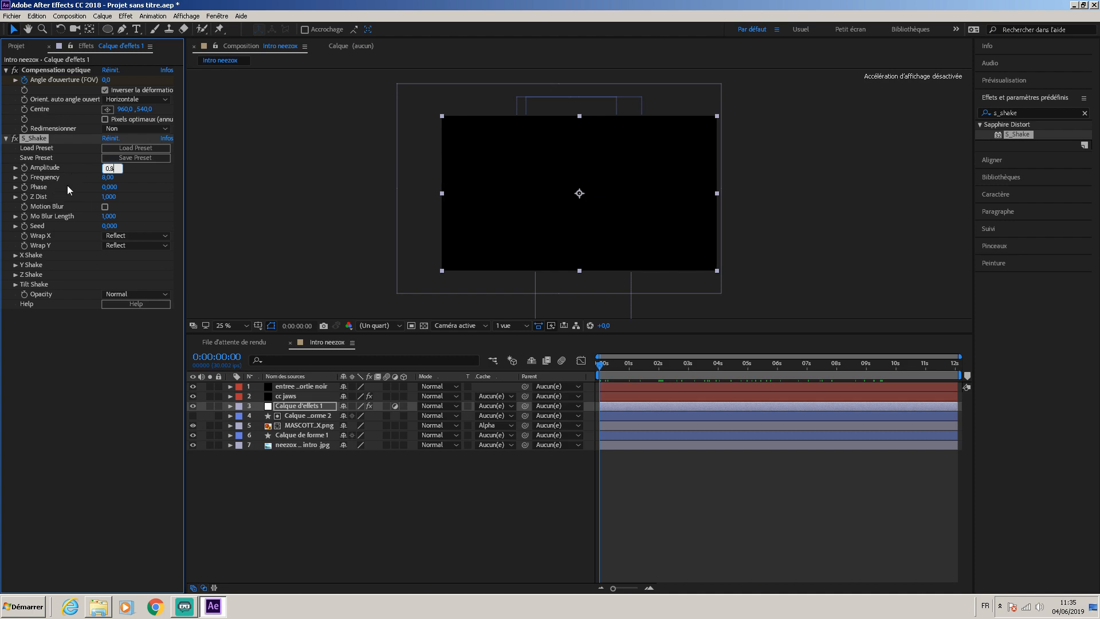
click(113, 176)
text(0)
key(Caps_Lock)
click(79, 385)
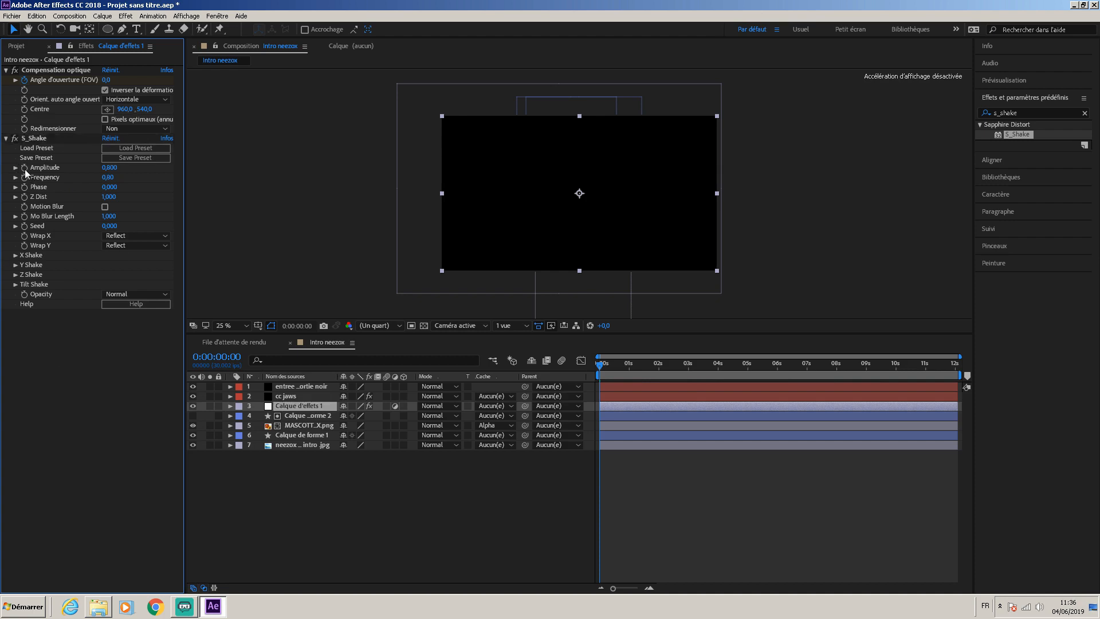
Preview the camera shake from the start of the composition
drag(600, 367, 797, 365)
key(Home)
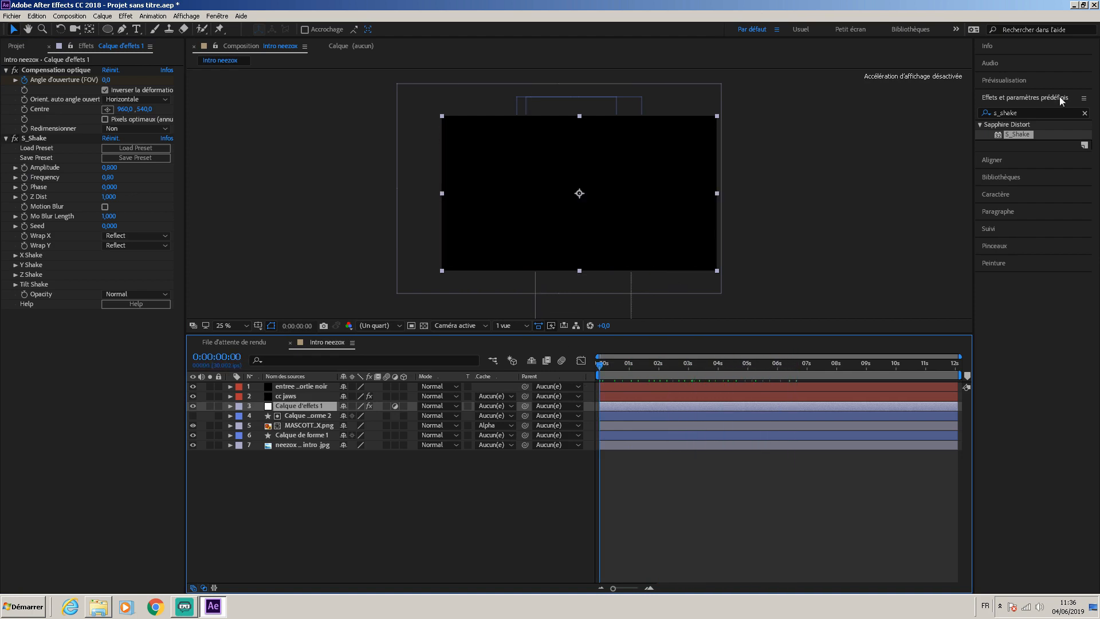
click(1045, 86)
click(1032, 96)
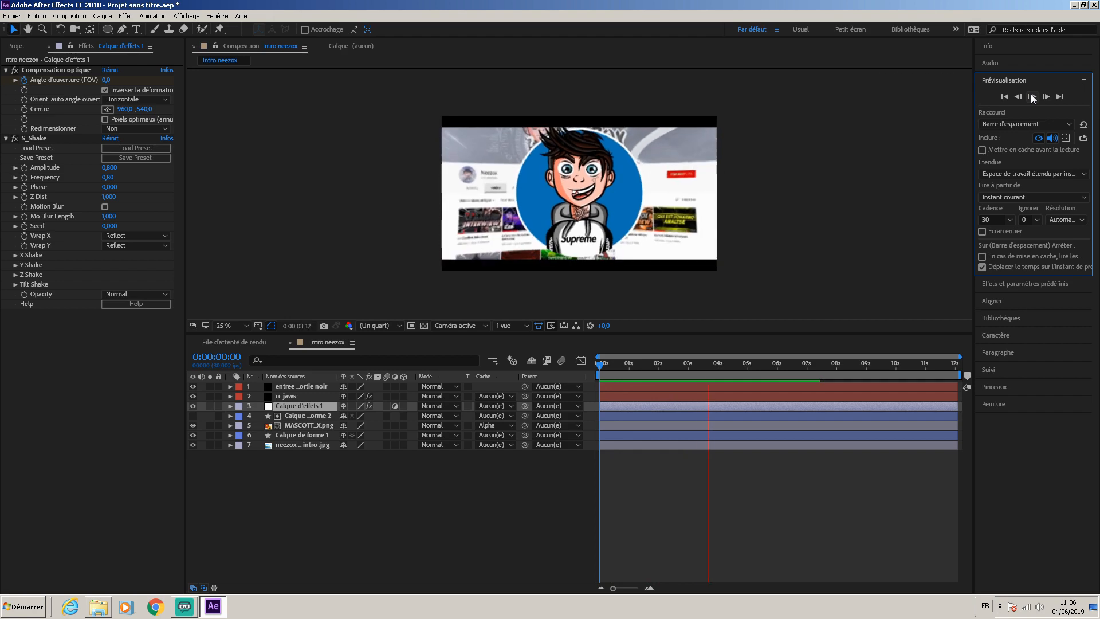
key(space)
click(599, 364)
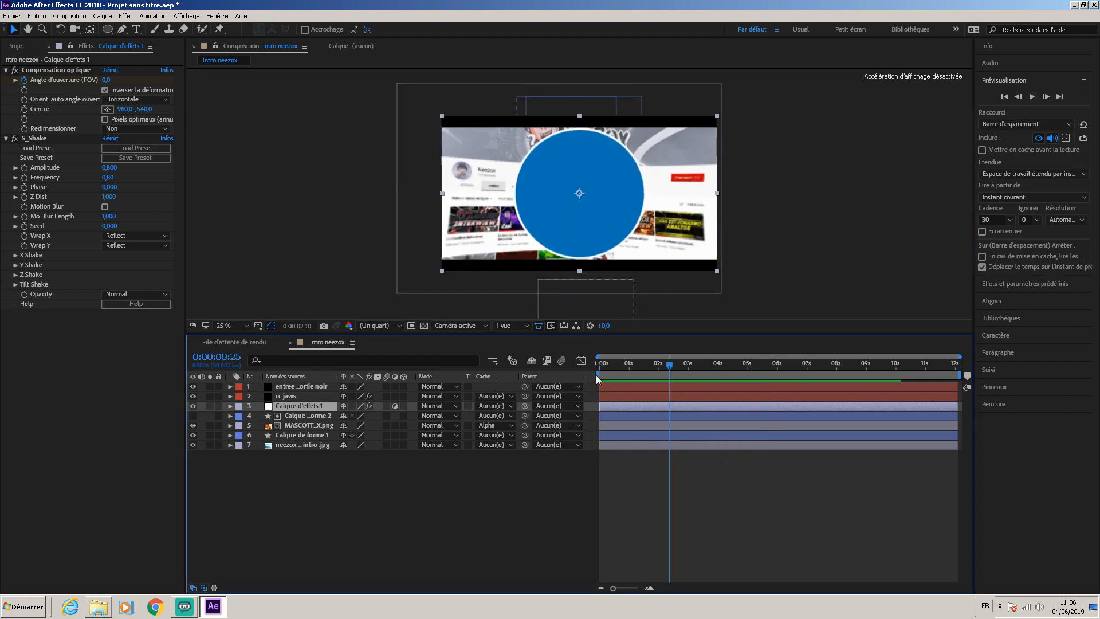
With the frame at 0:00:02:01 in view, set the S_Shake Amplitude and Frequency both to 0.6
drag(635, 375, 661, 376)
click(109, 167)
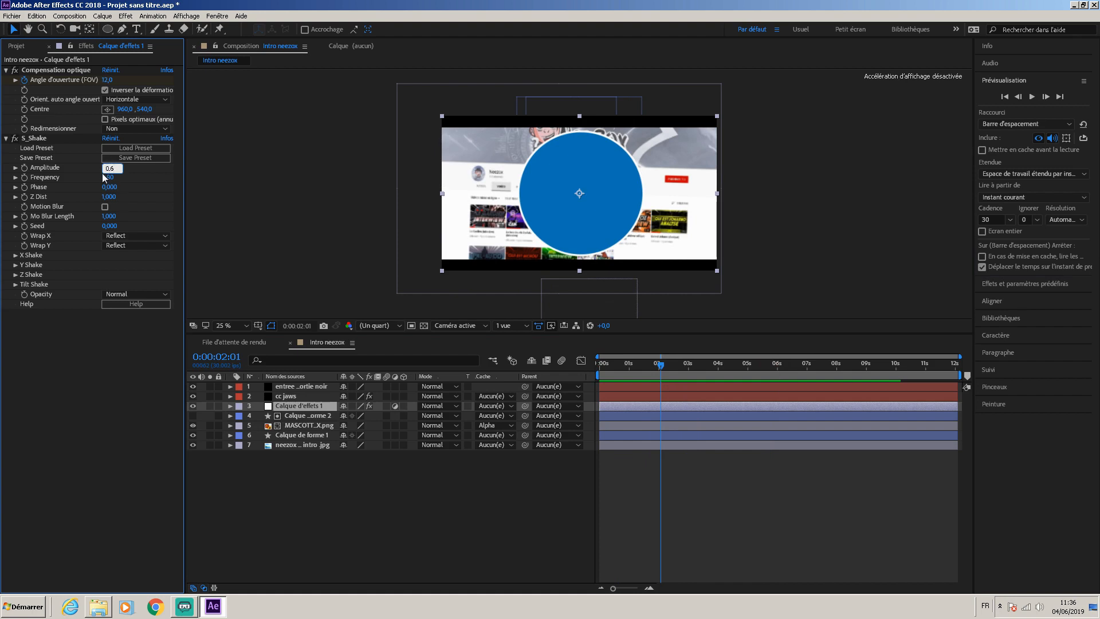
click(108, 177)
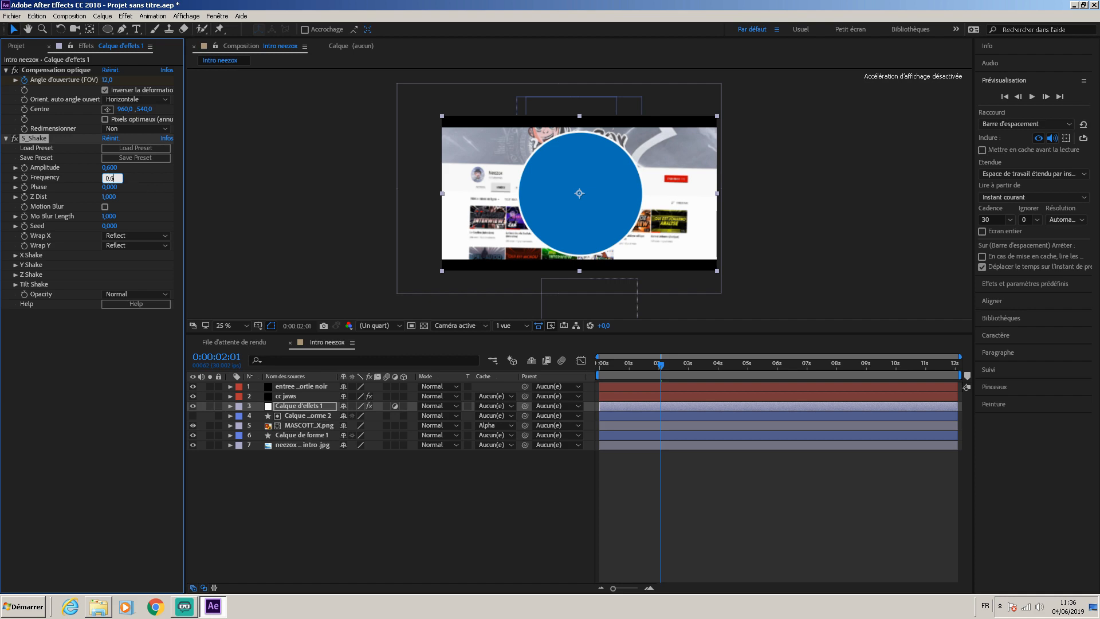
key(Return)
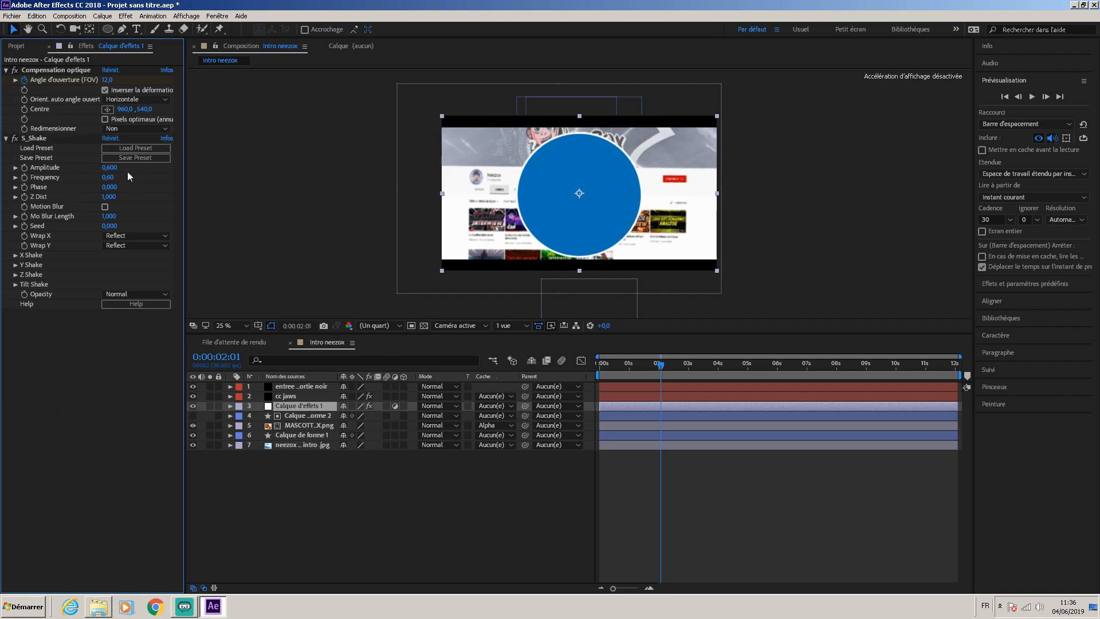
Preview the reduced shake from the start, return to 0:00:00:00 and collapse the S_Shake settings
drag(660, 364, 548, 362)
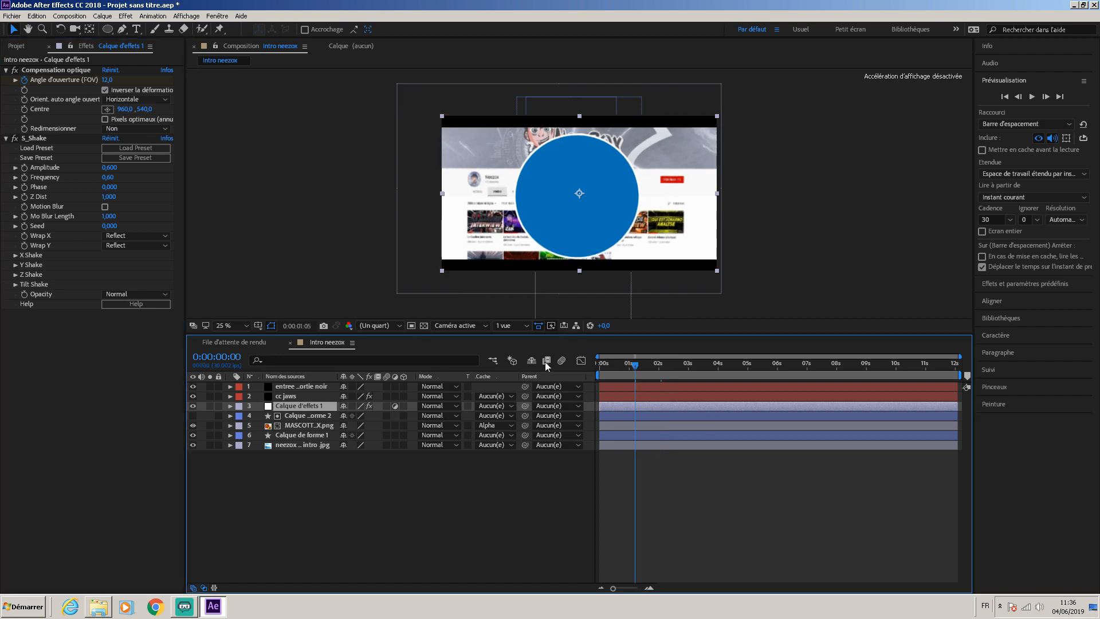
click(1033, 97)
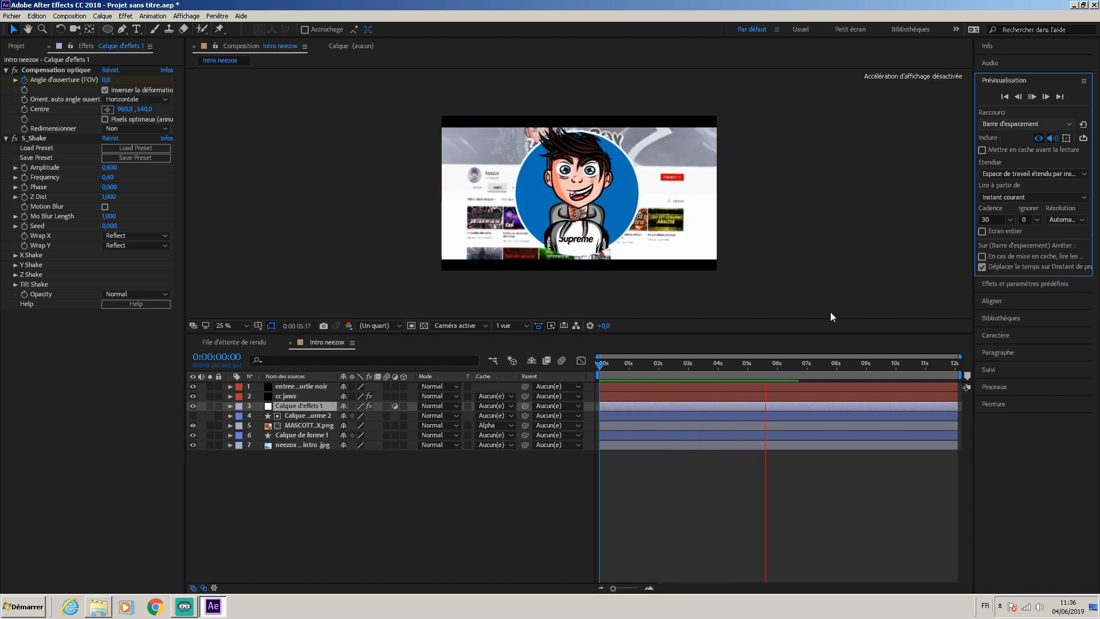
drag(928, 366, 848, 368)
drag(774, 370, 593, 399)
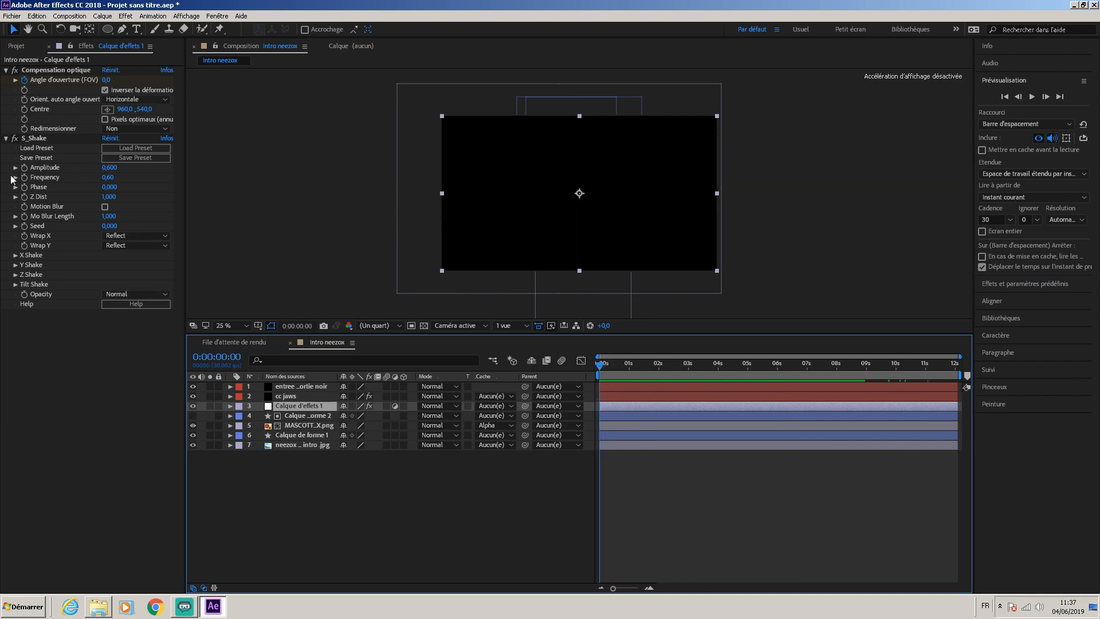
click(3, 148)
click(6, 139)
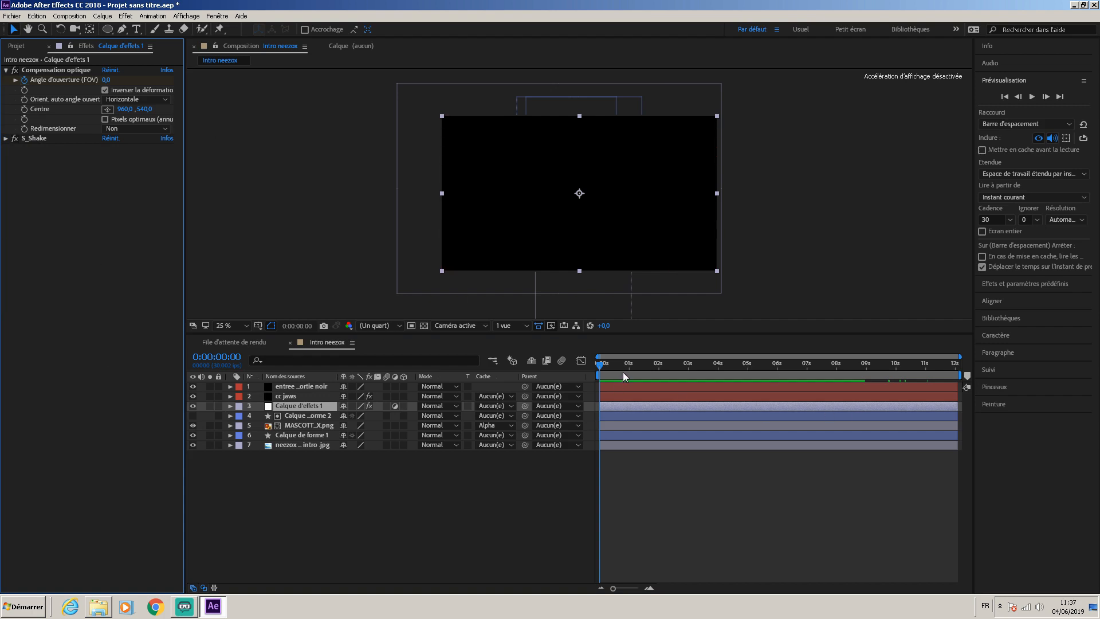
drag(602, 366, 594, 393)
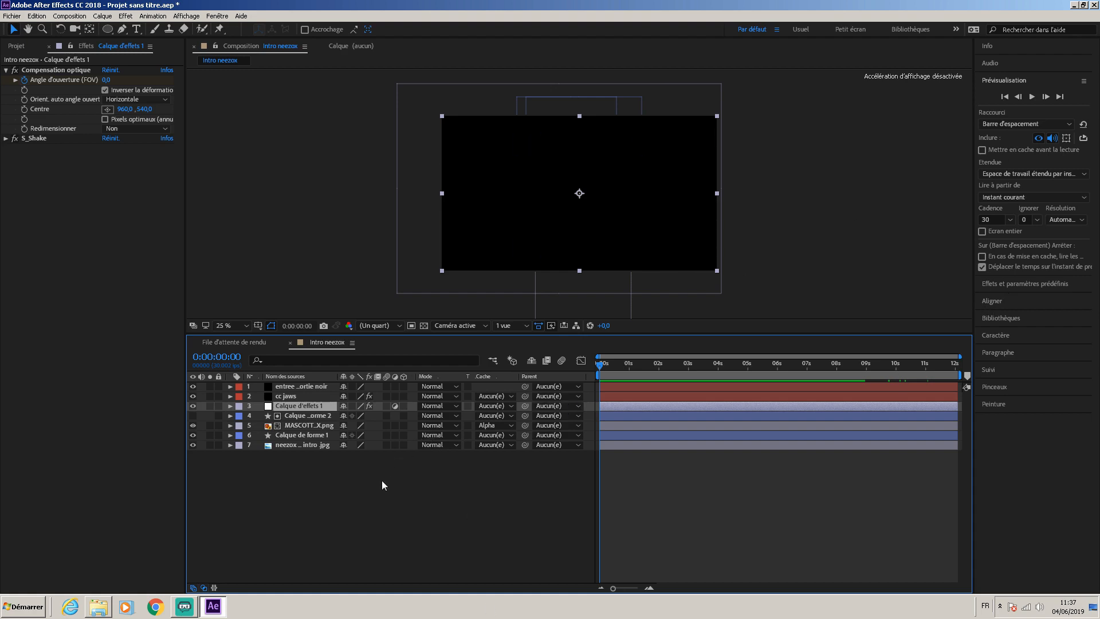
At 0:00:00:14, auto-trace the circle layer Calque de forme 1 on the current frame using the Alpha channel
click(290, 435)
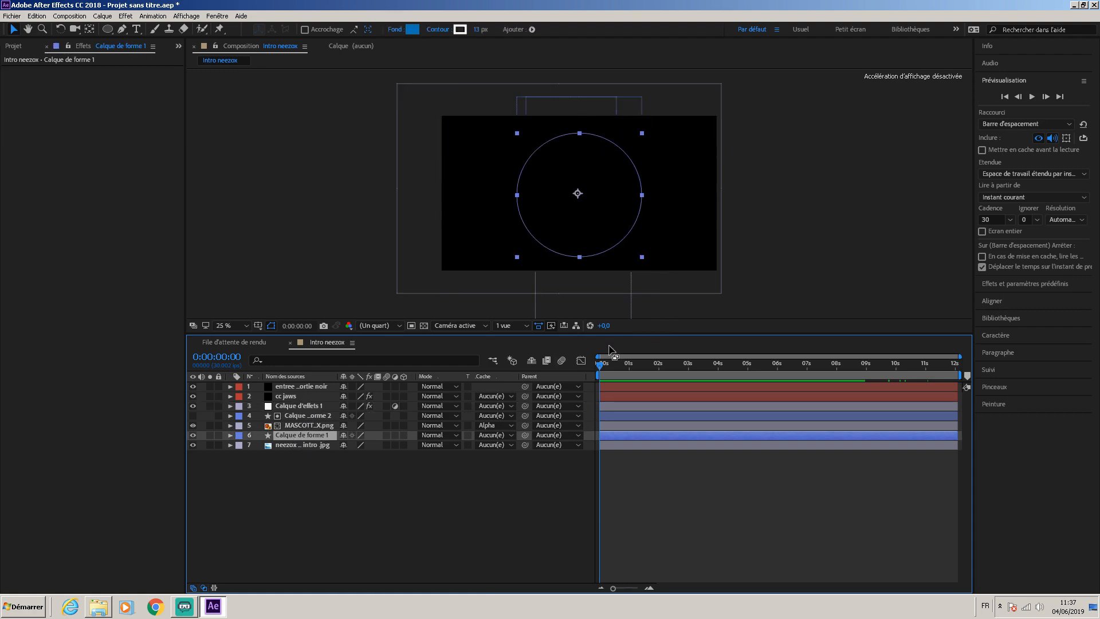
drag(599, 365, 655, 376)
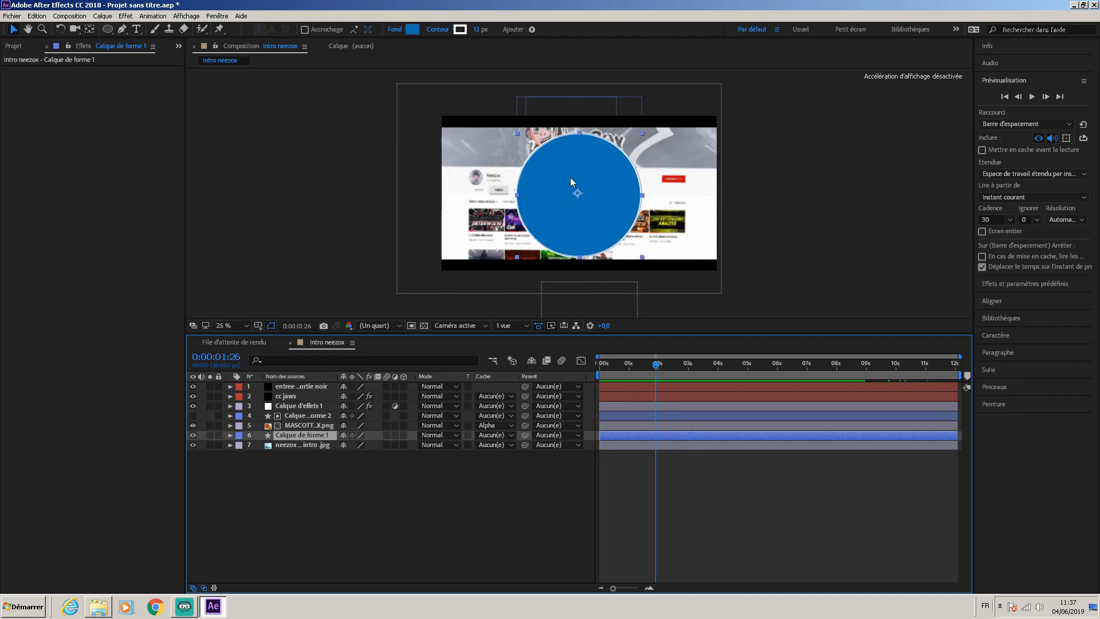
click(300, 417)
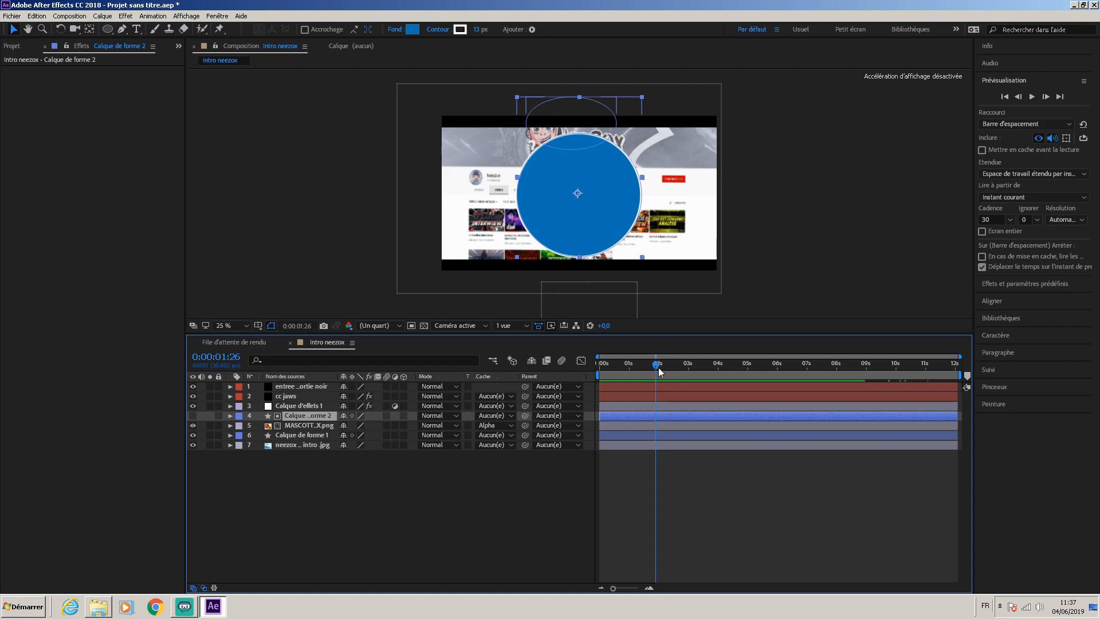
drag(657, 371, 607, 374)
click(293, 435)
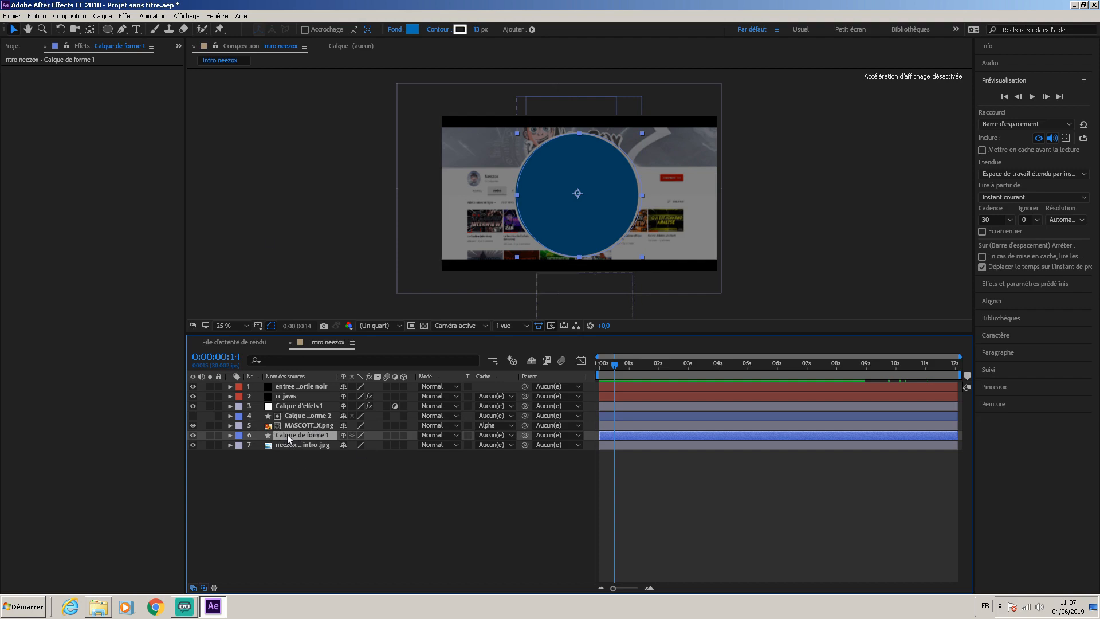
click(103, 16)
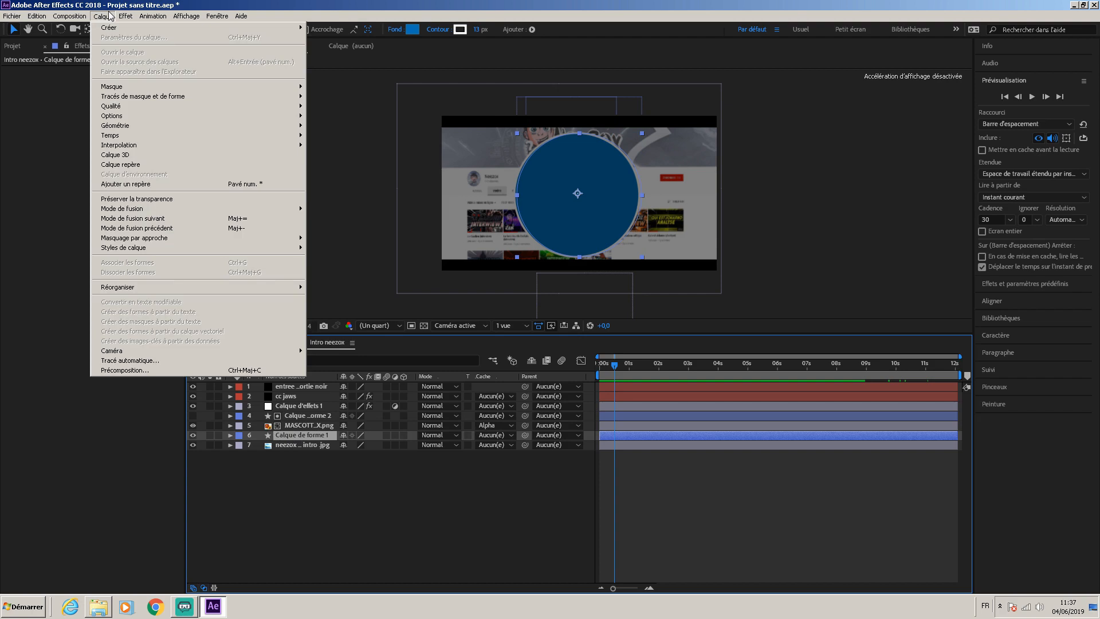
click(143, 360)
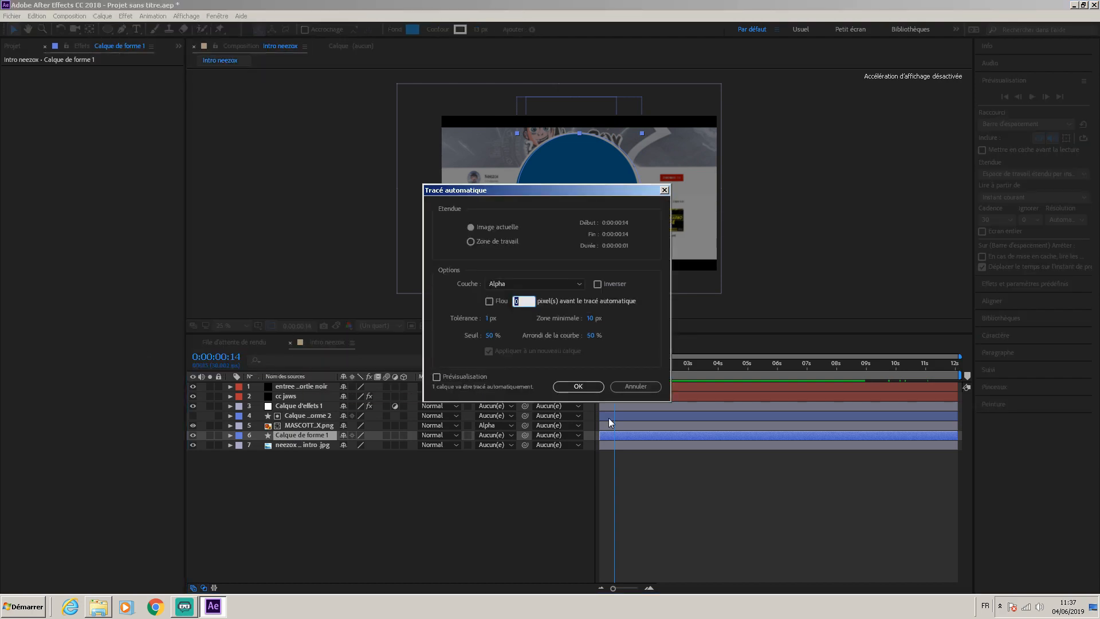
click(597, 387)
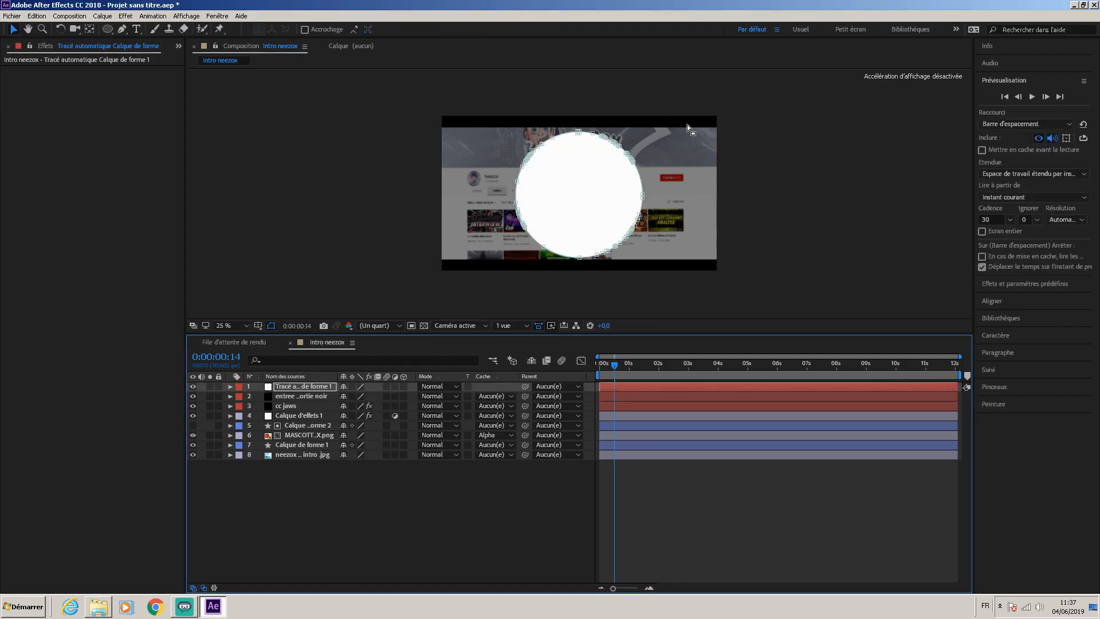
Move the traced circle layer directly above Calque de forme 1 and apply the Saber effect to it
click(309, 387)
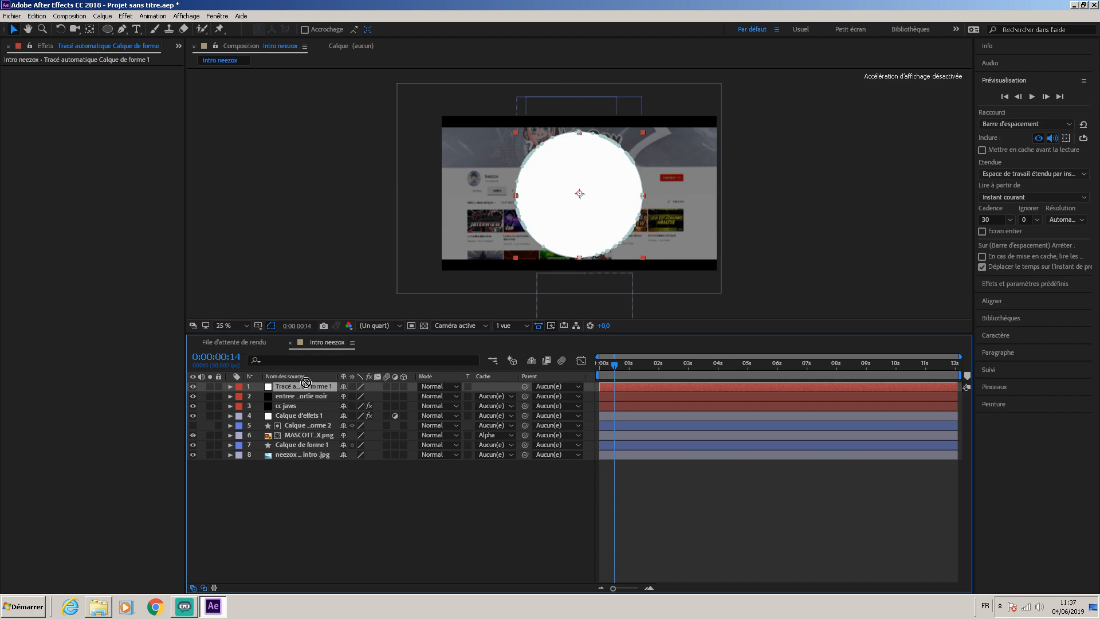
drag(306, 382, 314, 440)
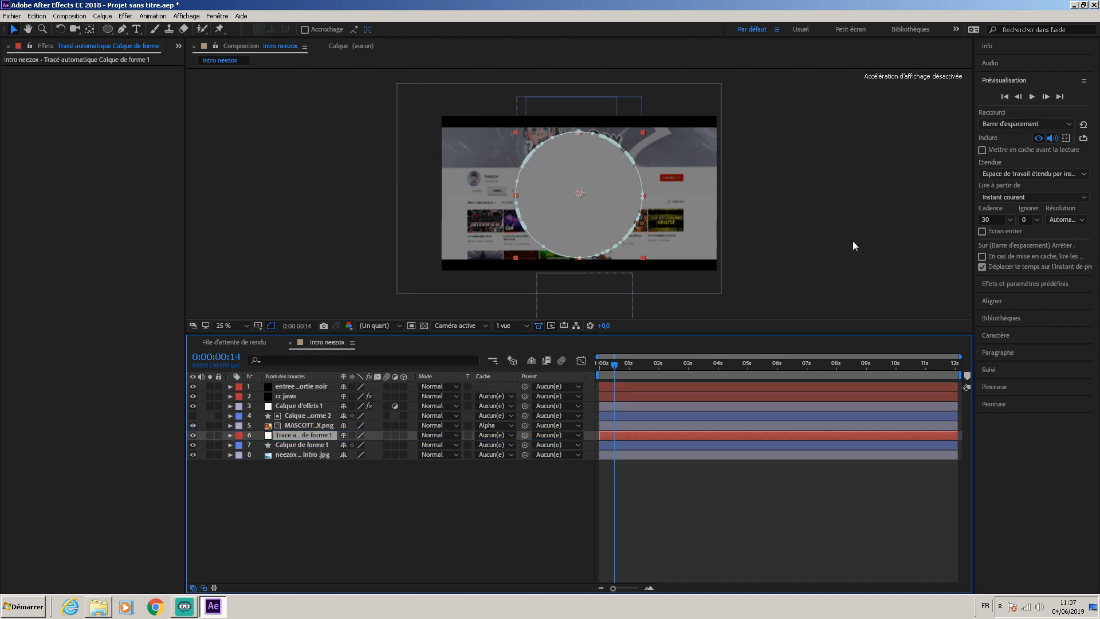
click(1009, 284)
click(1043, 113)
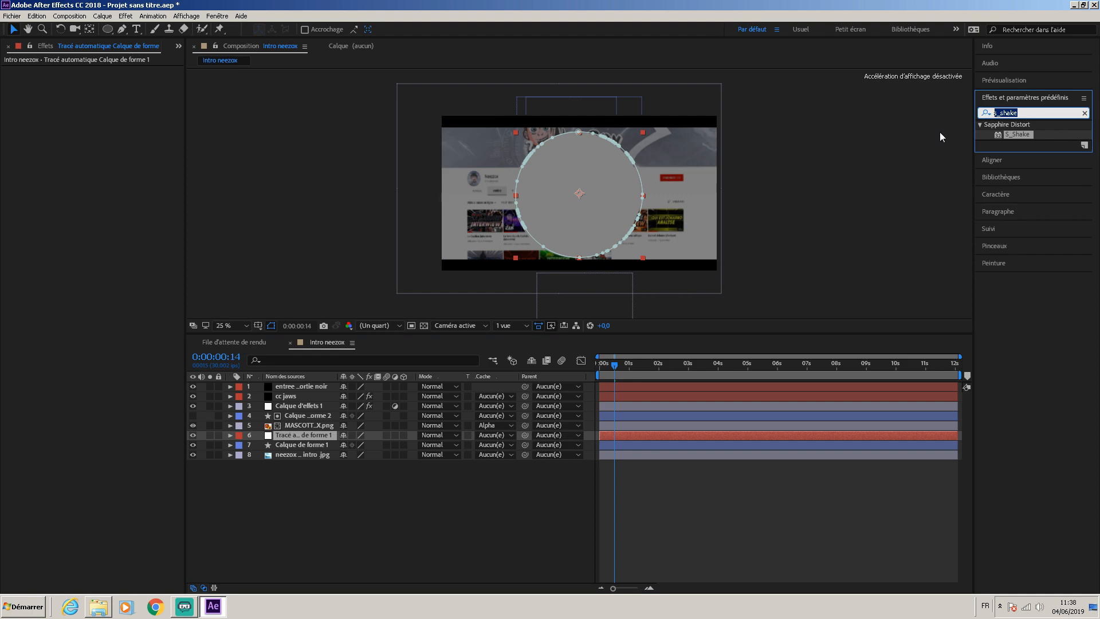
text(saber)
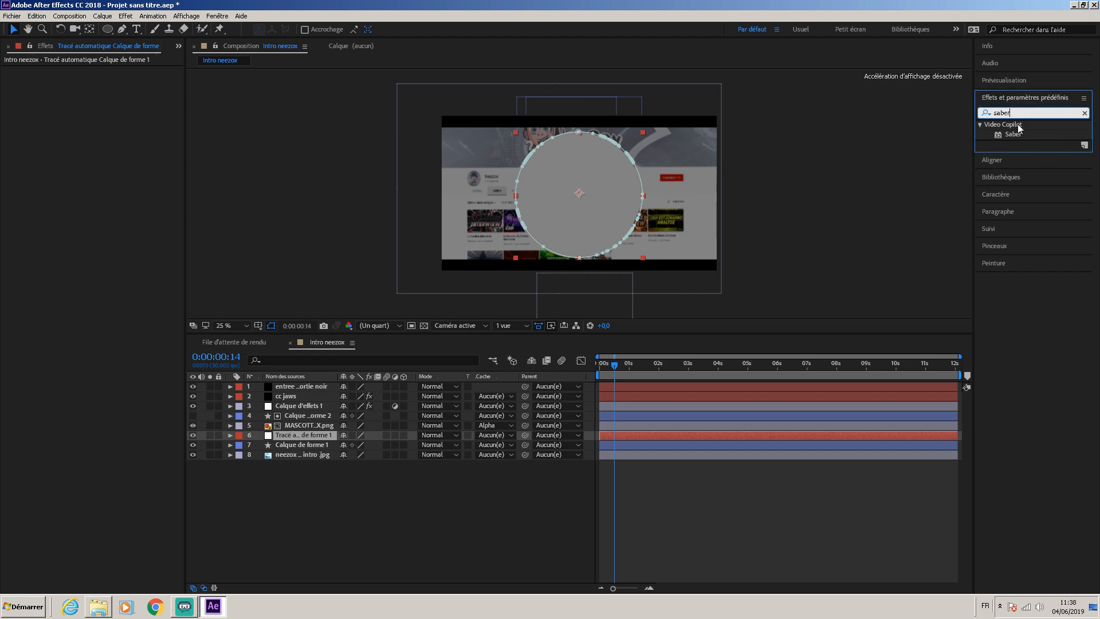
double_click(1013, 135)
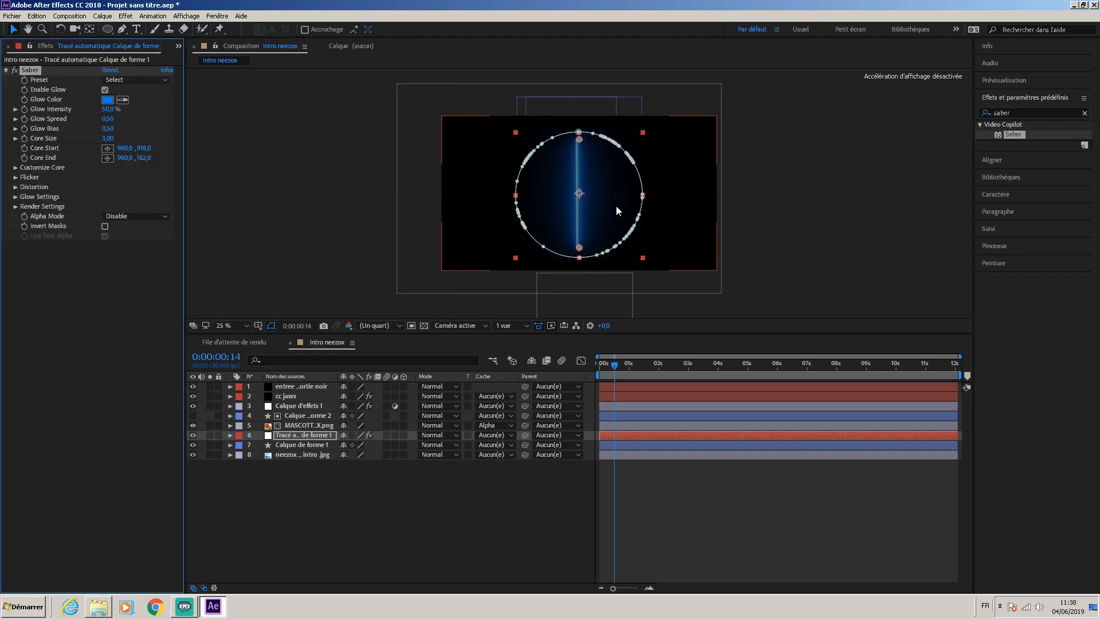
Set the traced circle's Saber preset to Energy and its Glow Color to blue 0C89EA
click(127, 81)
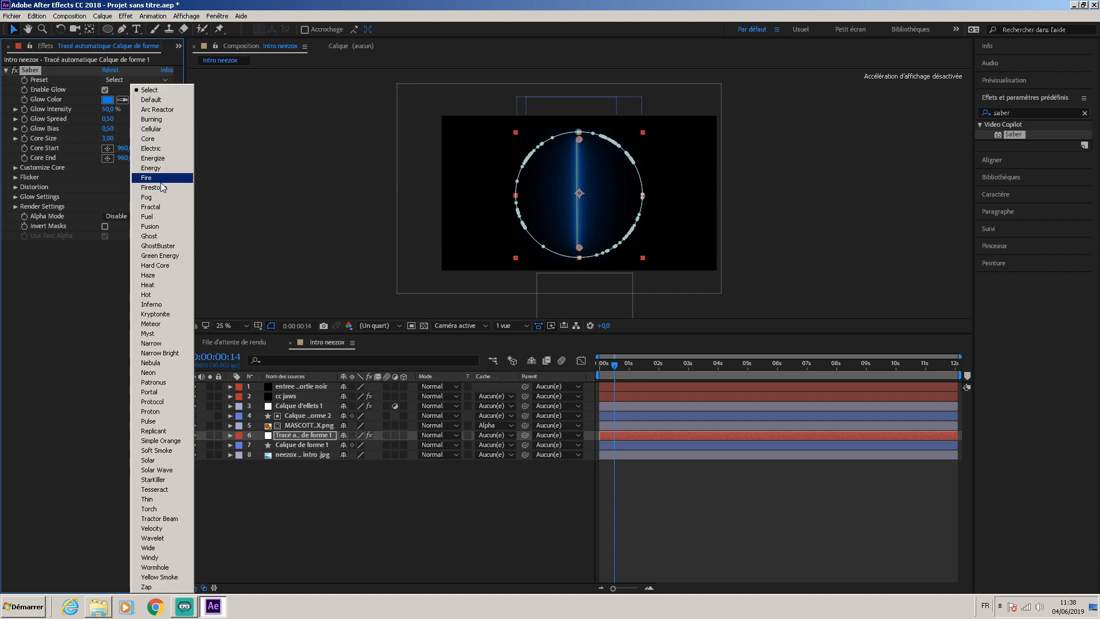
click(161, 158)
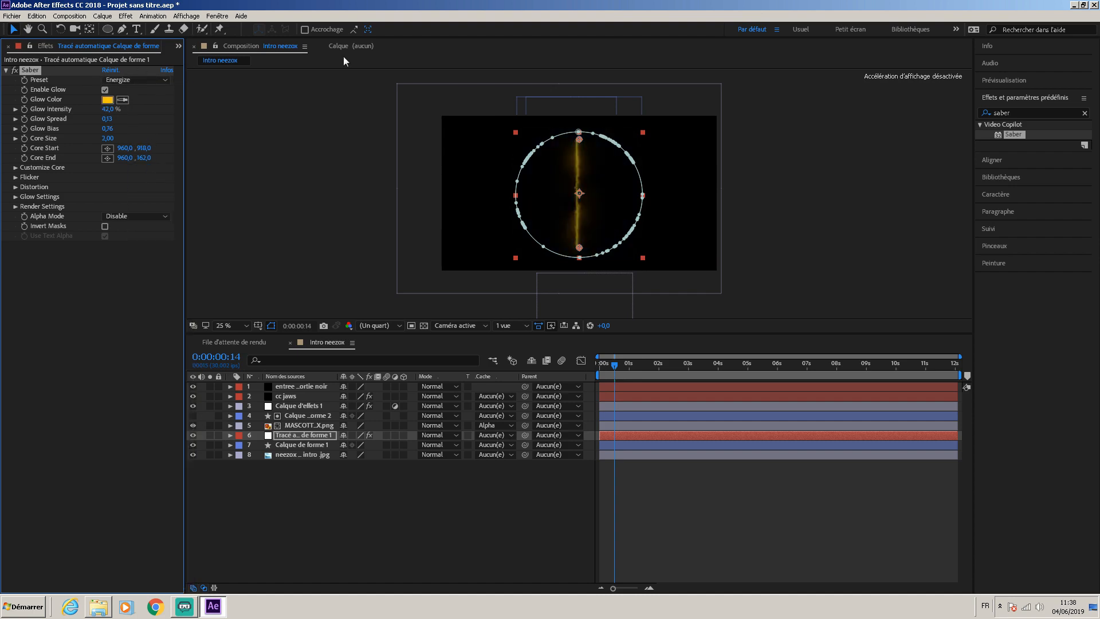
click(145, 82)
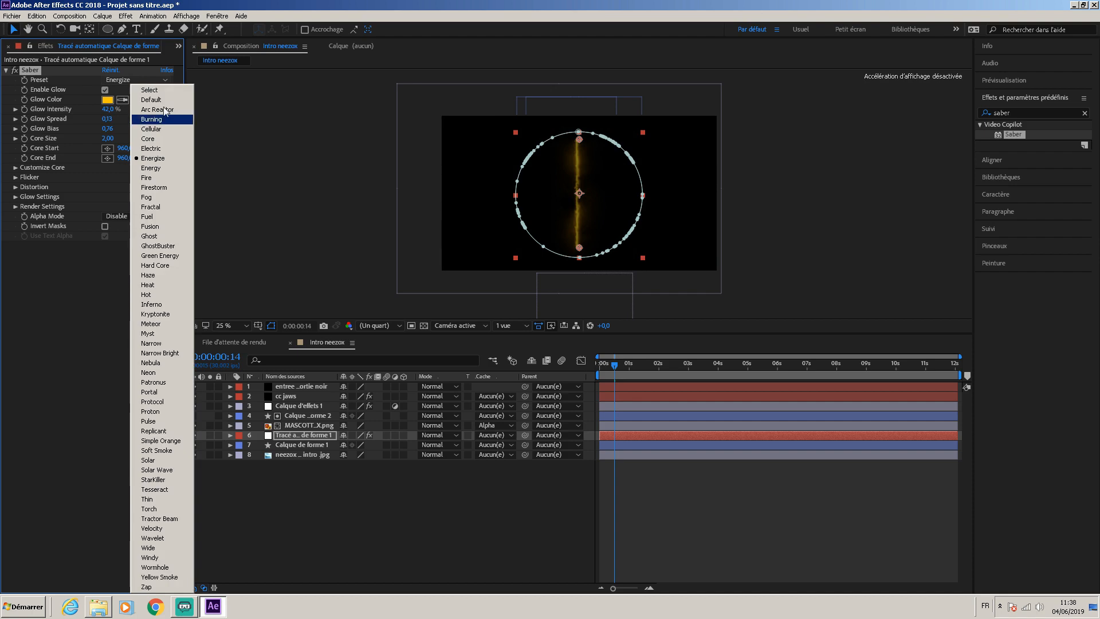
click(152, 169)
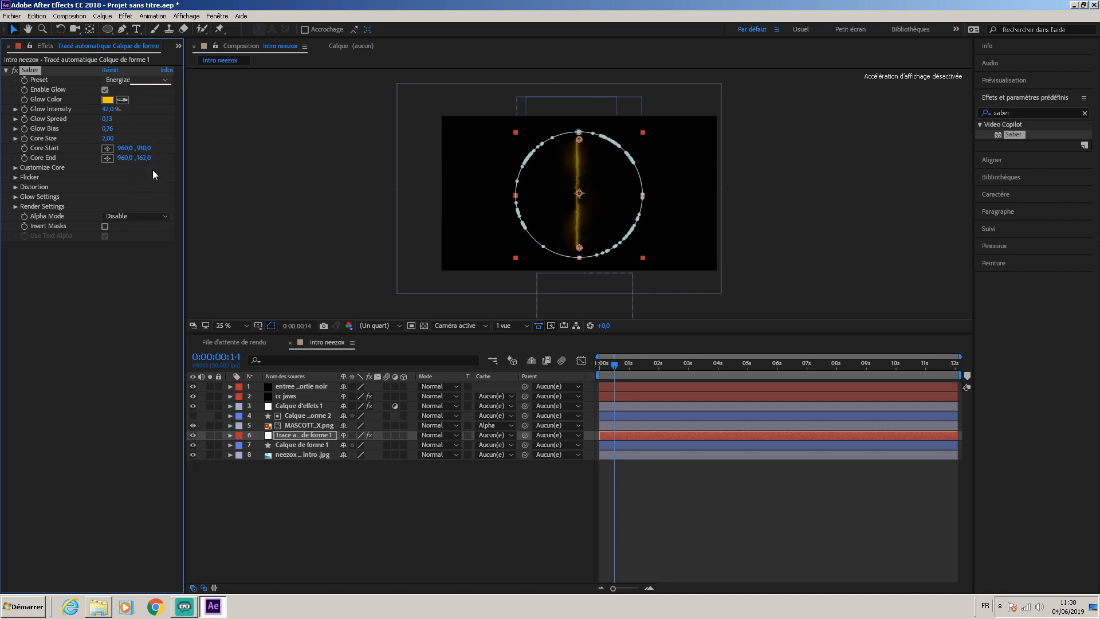
click(106, 100)
drag(567, 289, 573, 287)
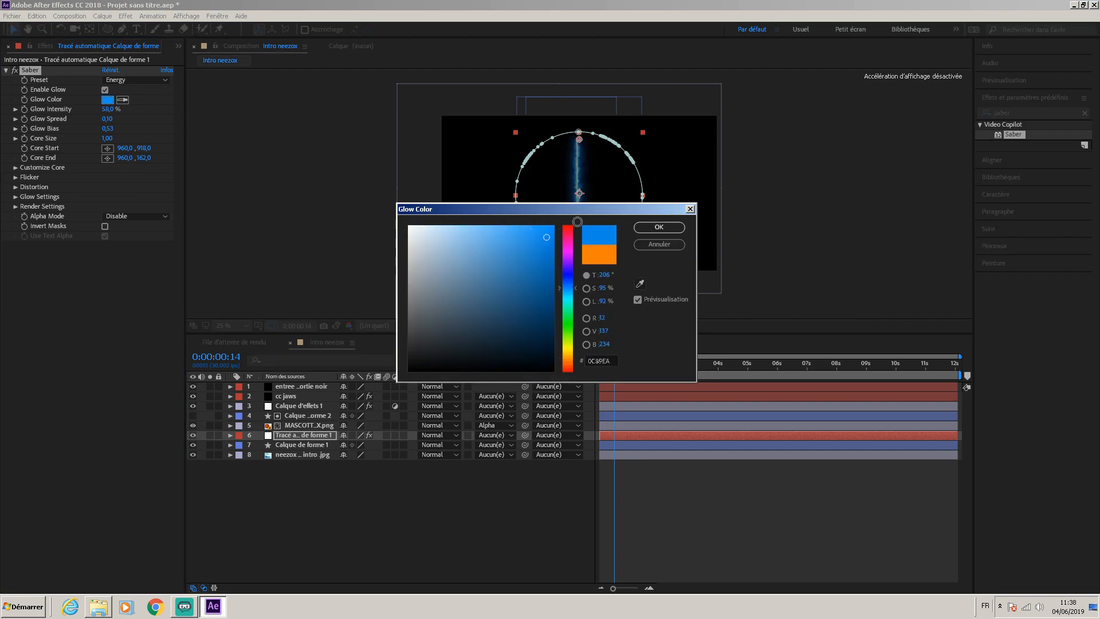
click(664, 227)
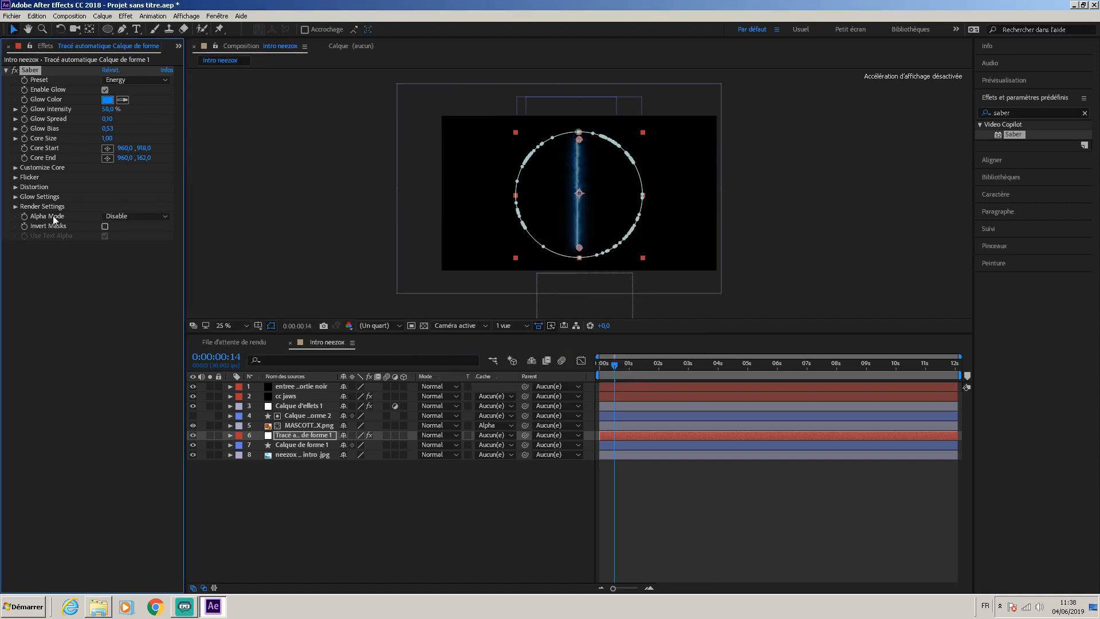
Set the Saber Alpha Mode to Mask Core and its Core Type to Layer Masks
click(143, 218)
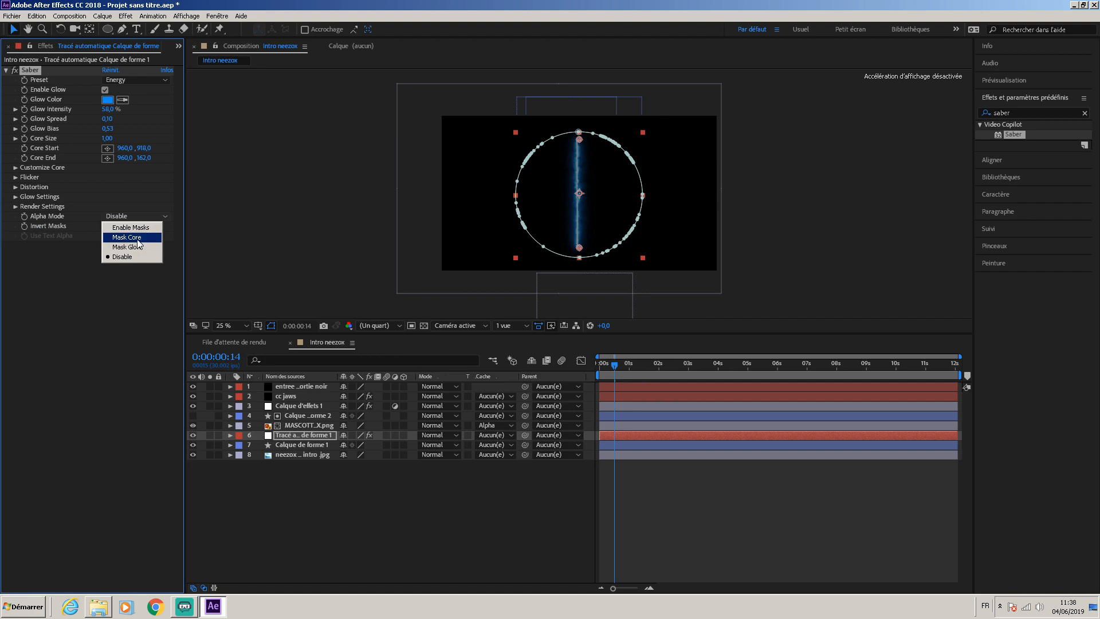
click(137, 238)
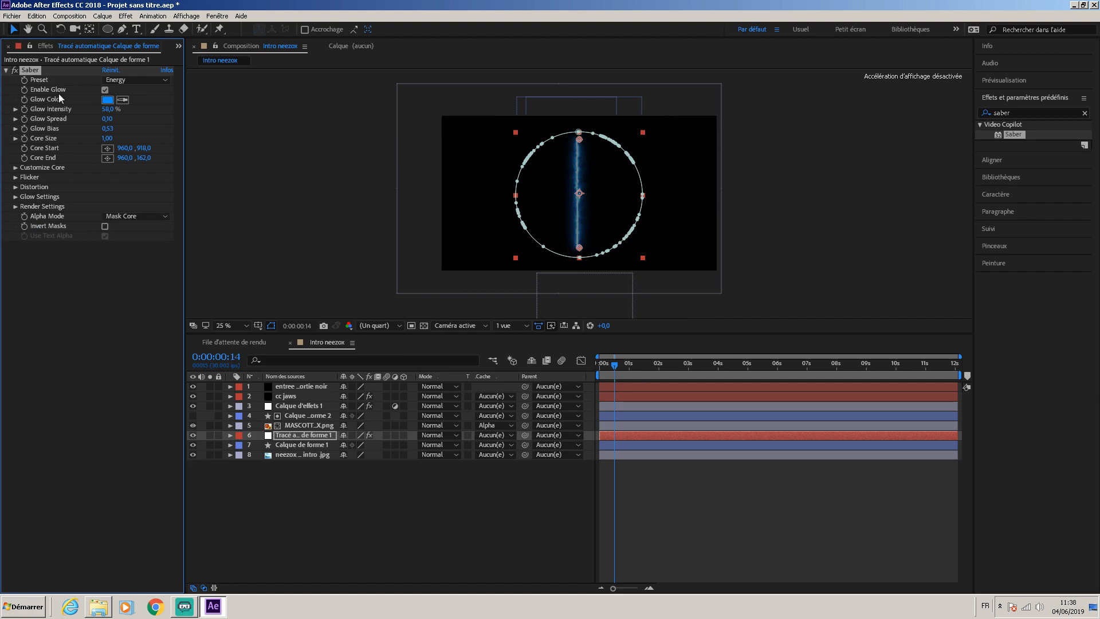
click(15, 167)
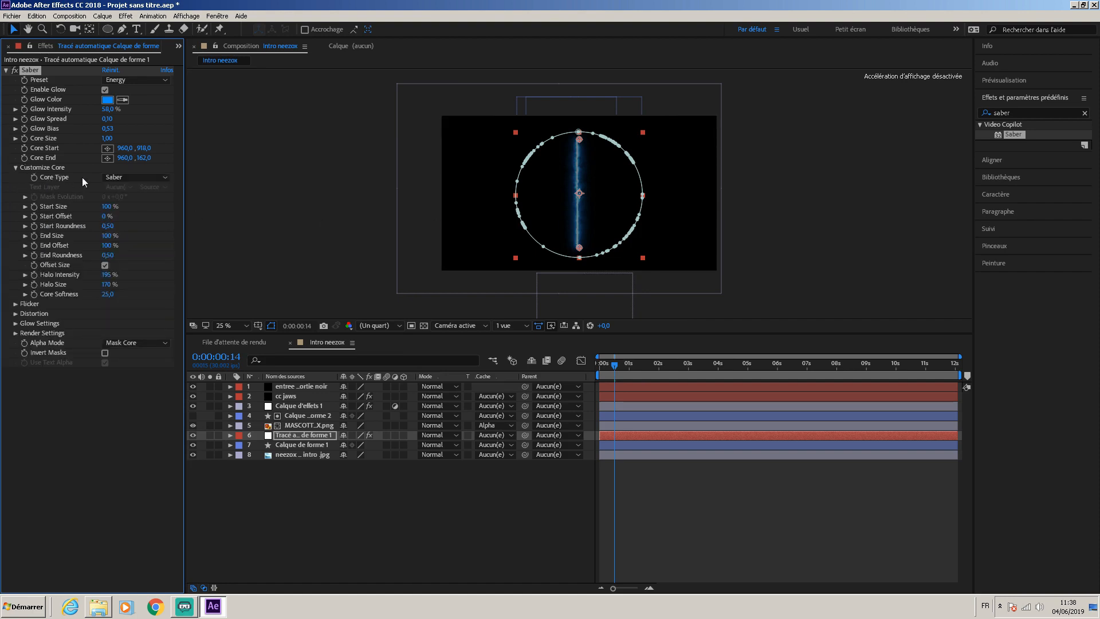
click(151, 177)
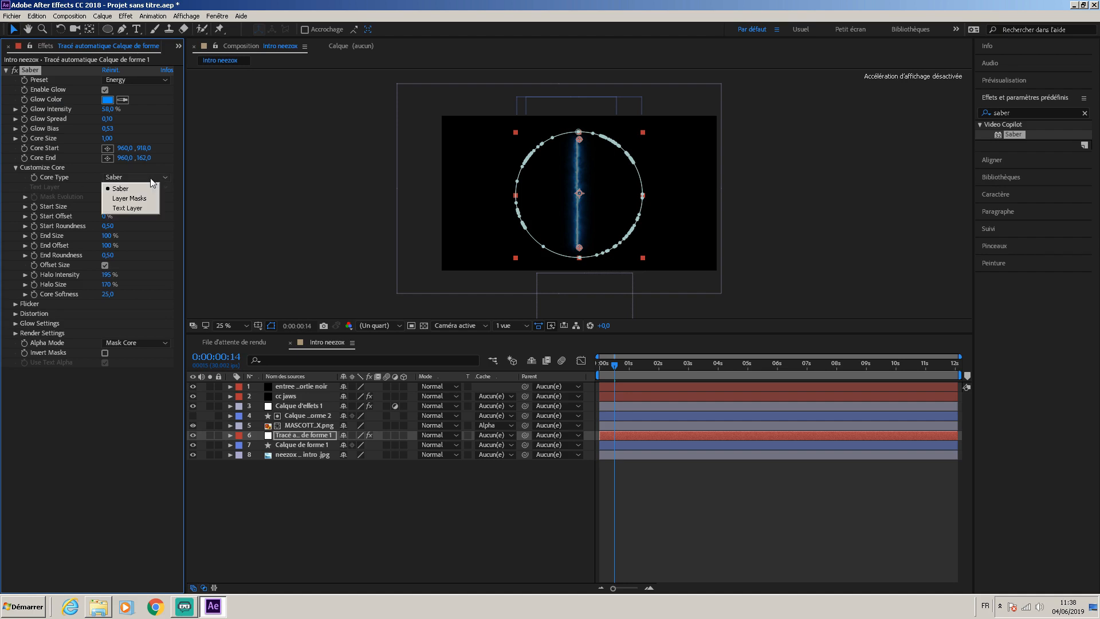
click(129, 199)
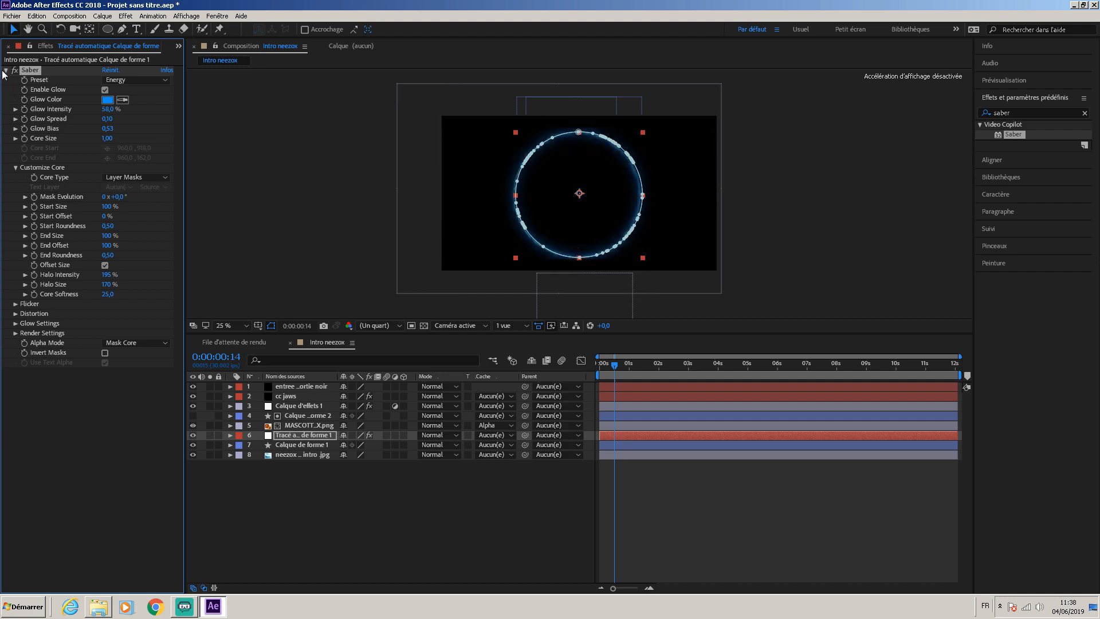
Set the Saber Composite Settings to Transparent and inspect the circle glow around the mascot at 0:00:04:08
click(16, 334)
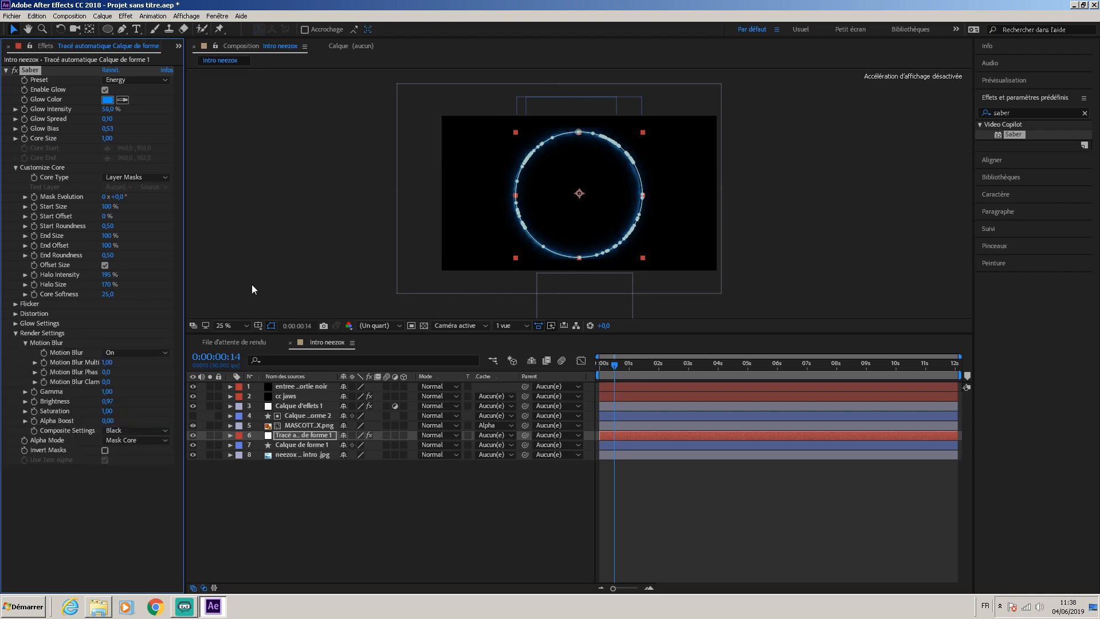
click(121, 430)
click(135, 444)
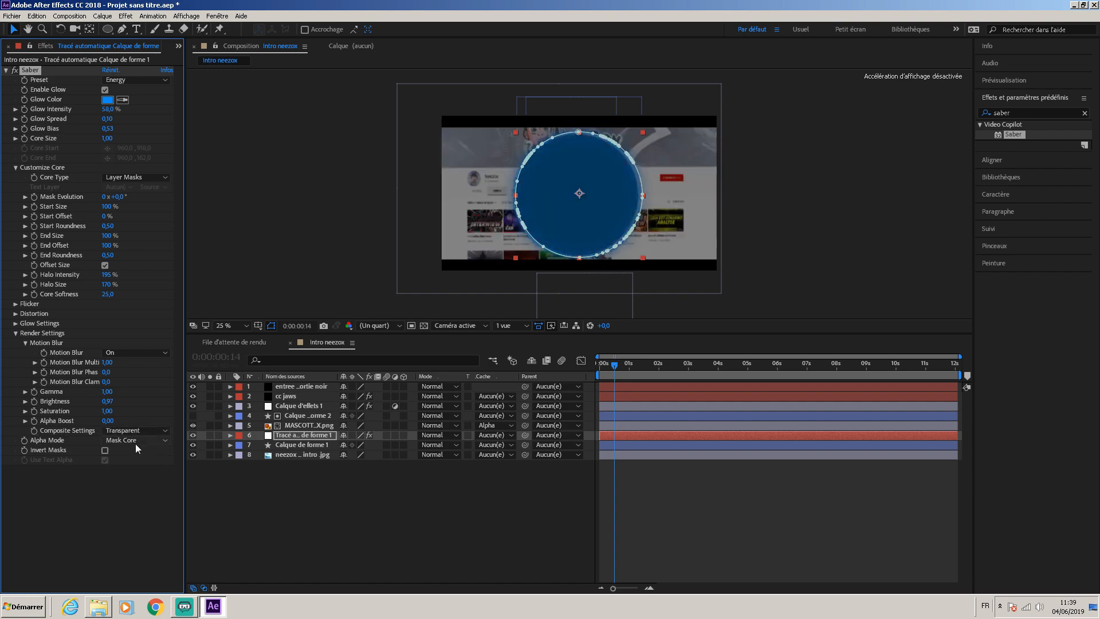
drag(617, 367, 726, 365)
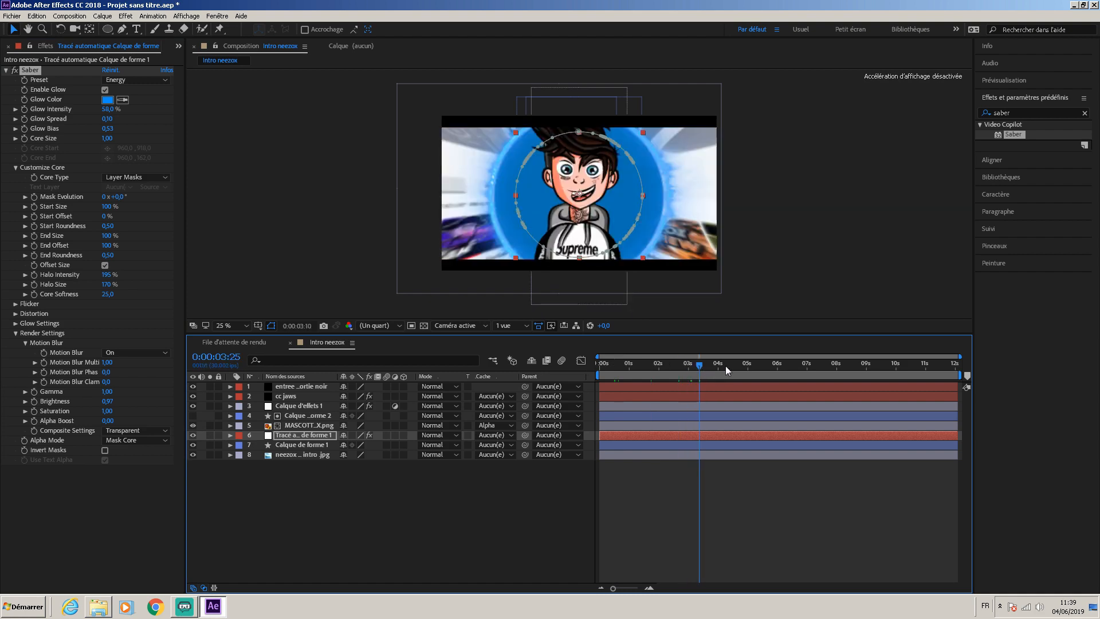
scroll(590, 211, up, 2)
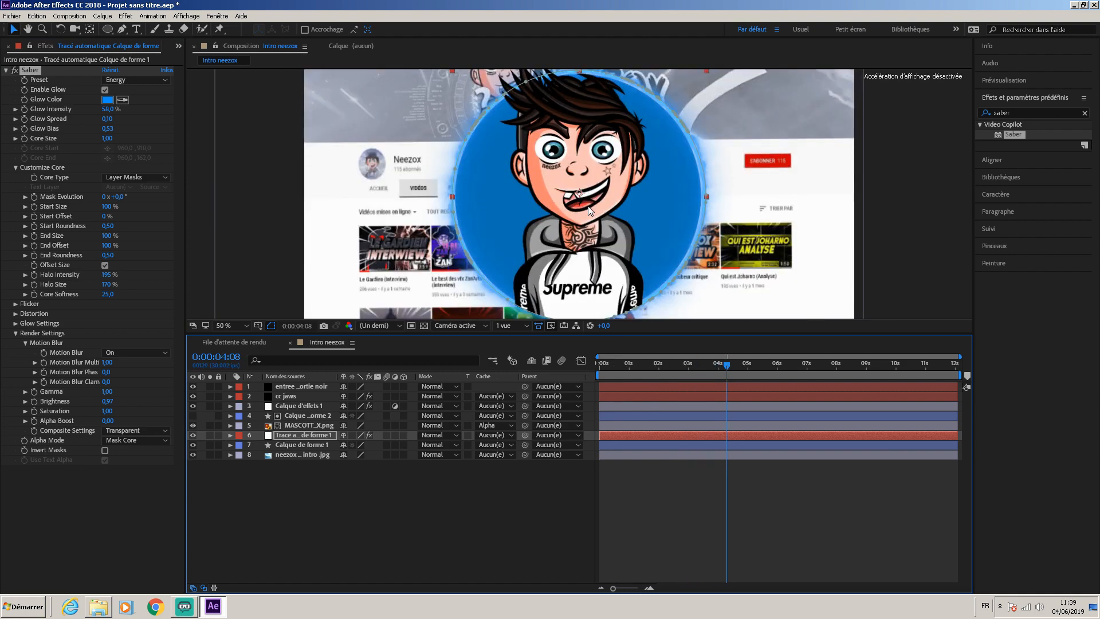
scroll(590, 211, down, 1)
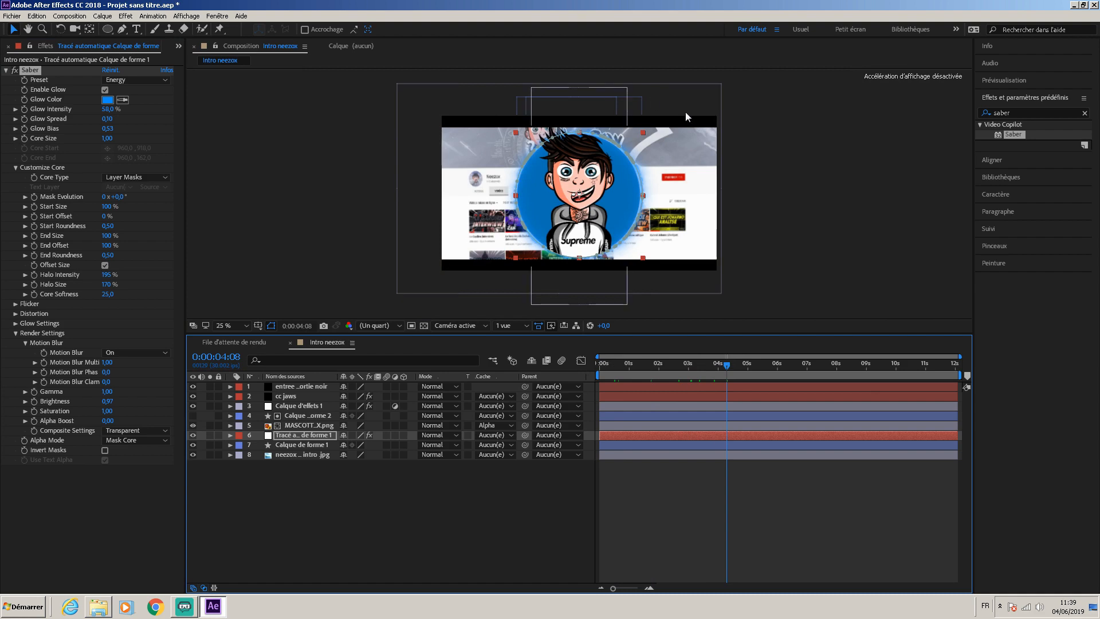
Try the Black option in the Saber Composite Settings and switch back to Transparent
click(144, 430)
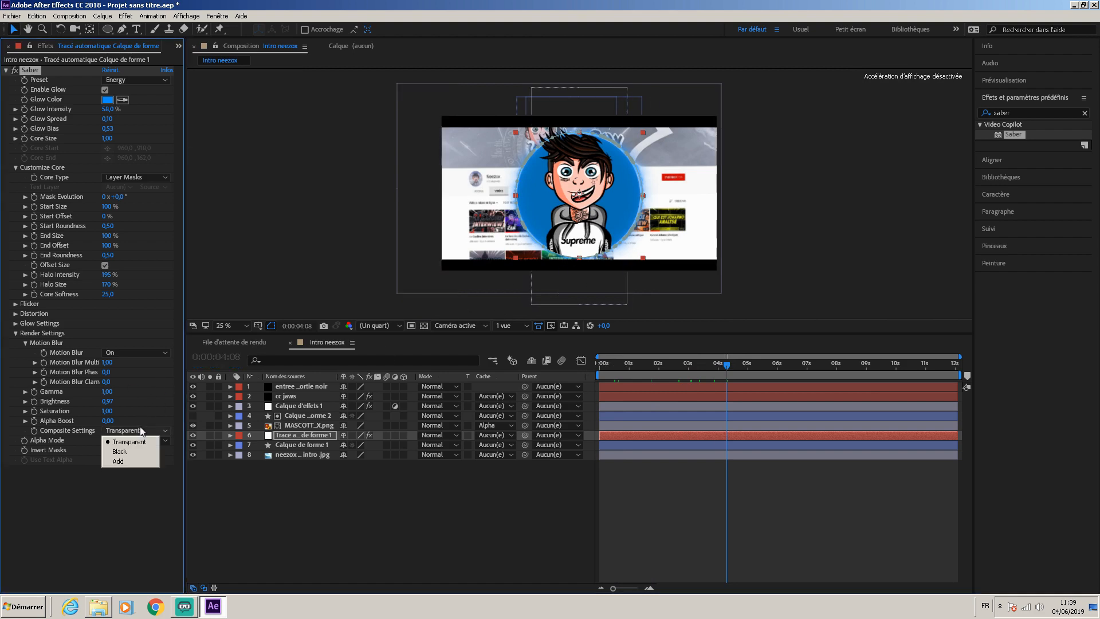
click(144, 452)
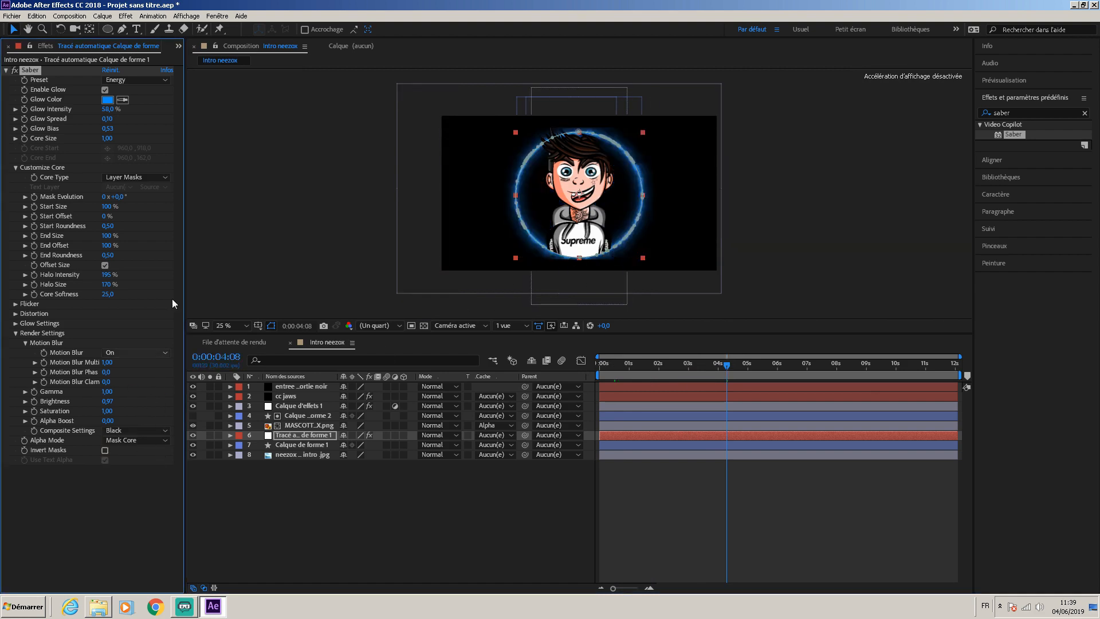
click(152, 433)
click(133, 442)
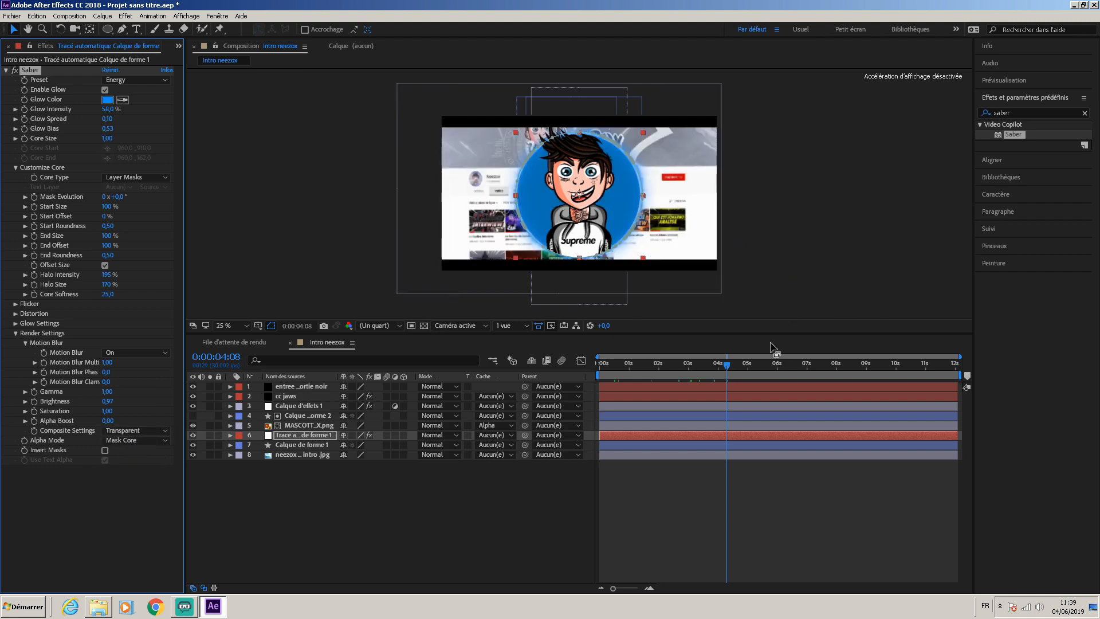
With the frame at 0:00:02:07 in view, set the Saber Glow Intensity to 98%
mouse_move(727, 367)
mouse_down()
mouse_move(675, 367)
mouse_move(718, 367)
mouse_up()
key(space)
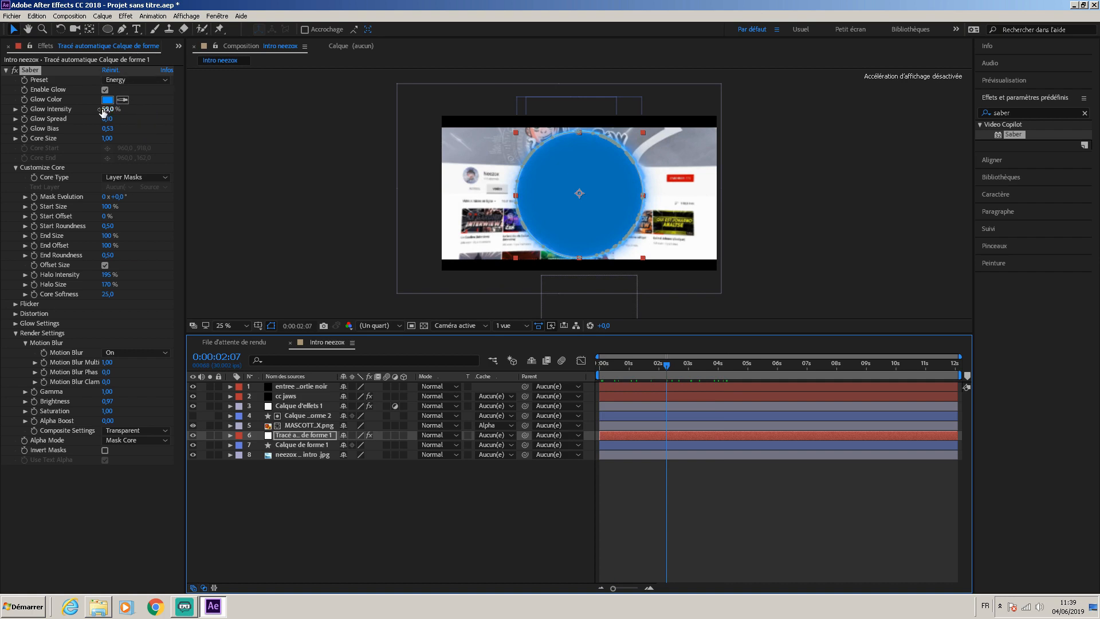
drag(113, 112, 122, 110)
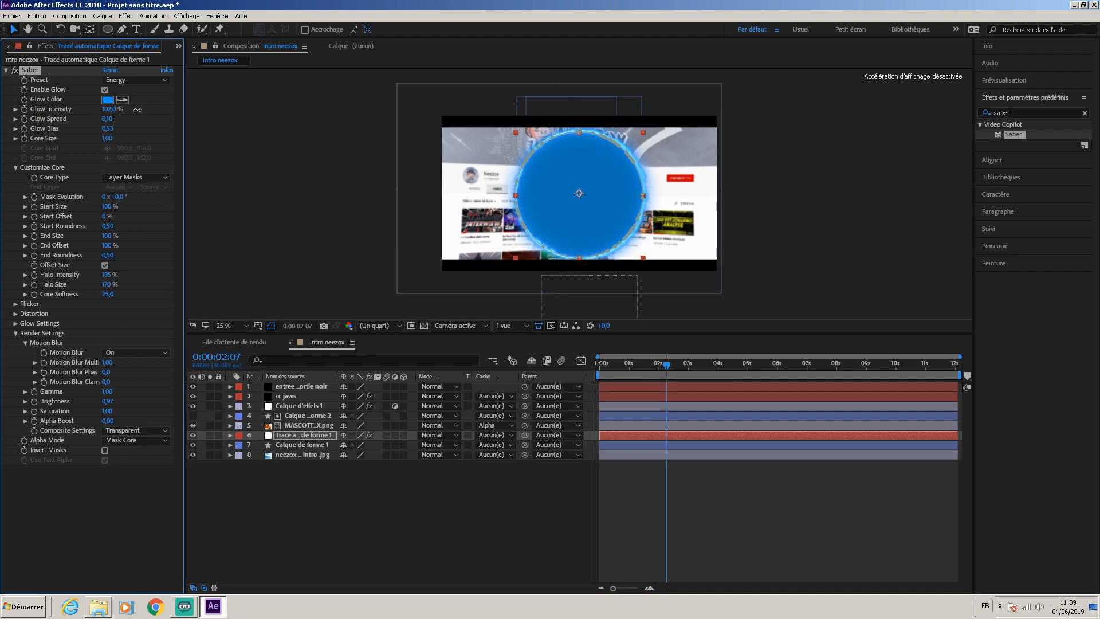
Preview the stronger circle glow from the start of the composition and return to 0:00:00:00
click(668, 366)
key(Home)
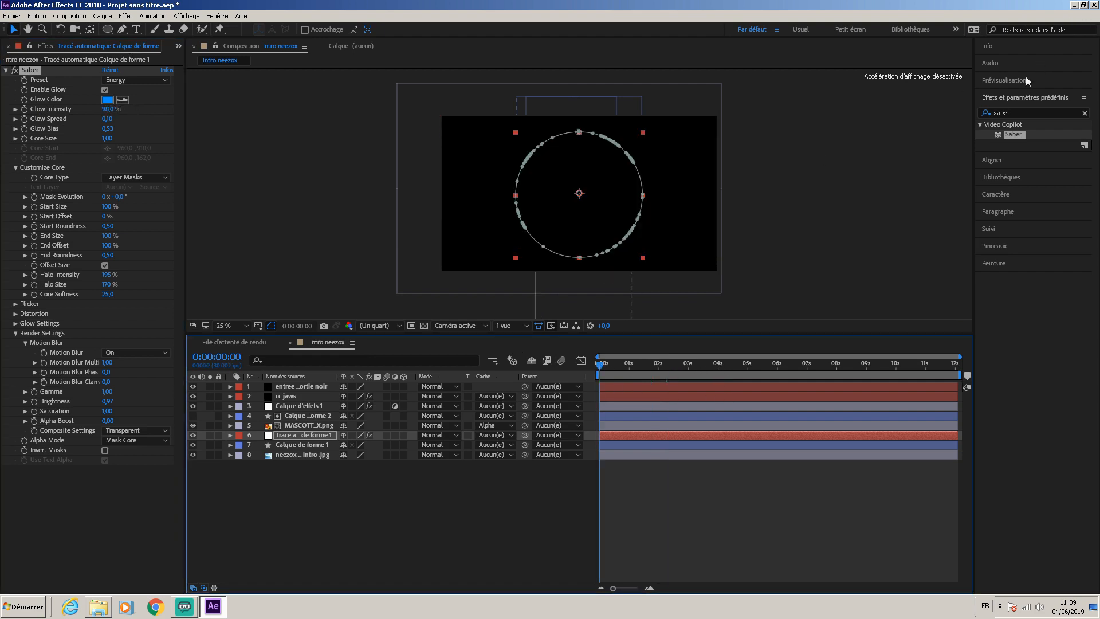
click(1027, 80)
click(1037, 97)
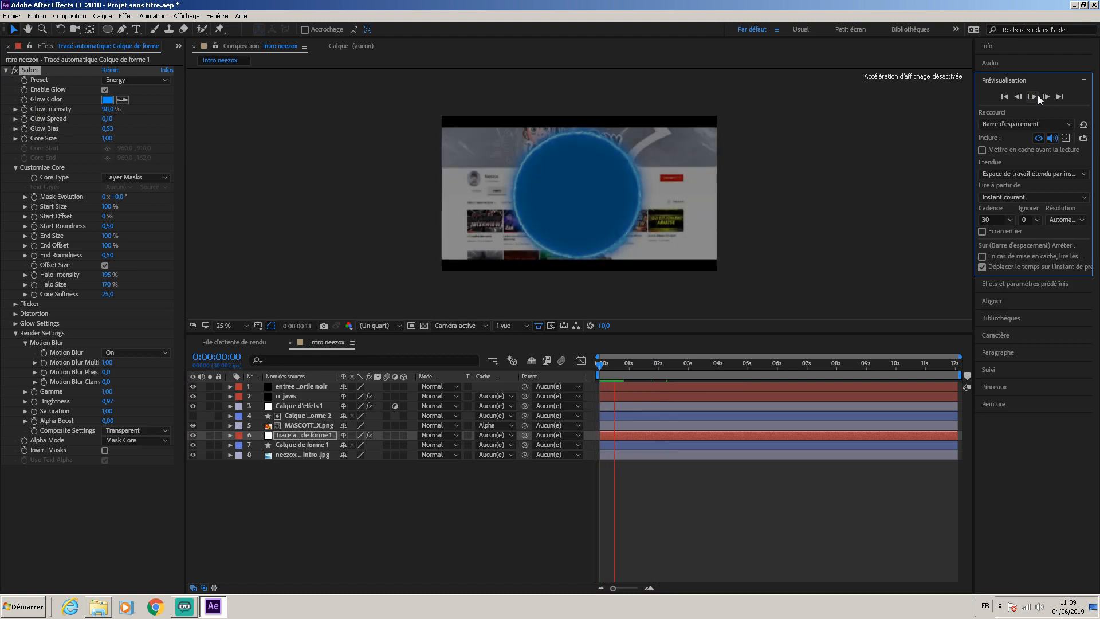
click(619, 367)
drag(621, 370, 600, 367)
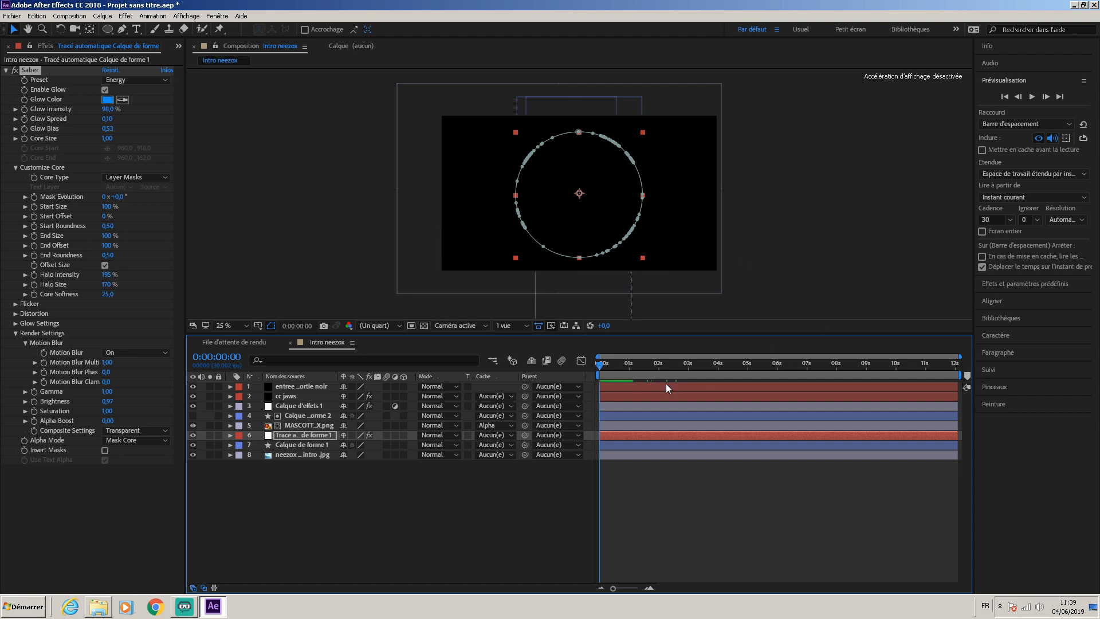
Trim the start of the traced circle layer, Tracé automatique Calque de forme 1, to 0:00:02:29
mouse_move(604, 366)
mouse_down()
mouse_move(692, 368)
mouse_move(555, 374)
mouse_move(691, 376)
mouse_up()
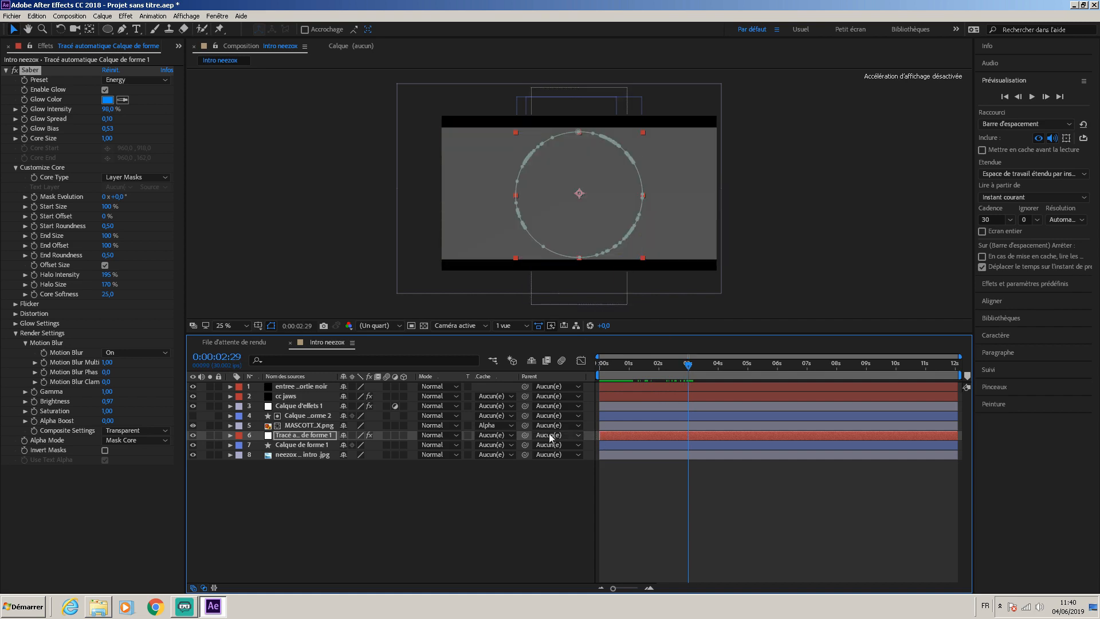
click(295, 435)
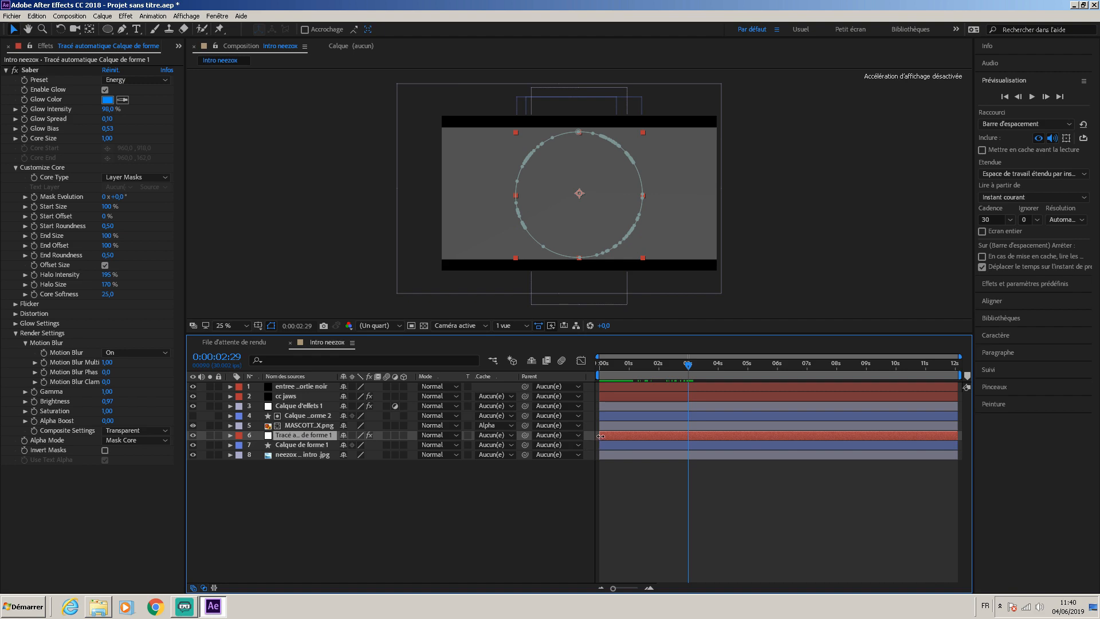
drag(659, 439, 689, 436)
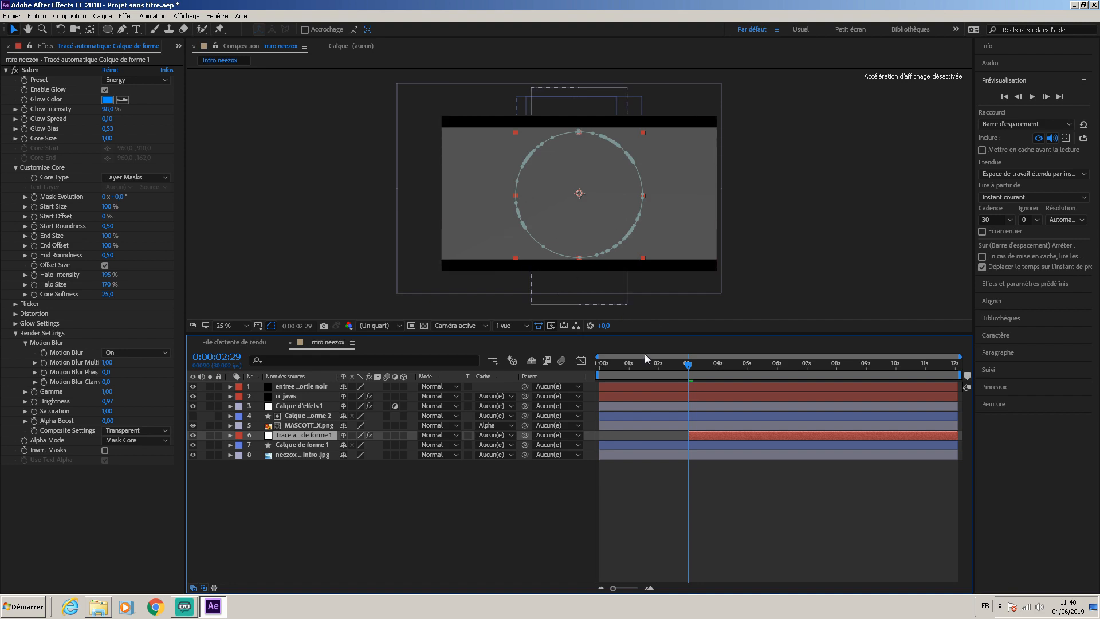
Play the intro from the start to check the trimmed glow layer, and return to 0:00:00:00
drag(690, 368, 619, 367)
click(1032, 96)
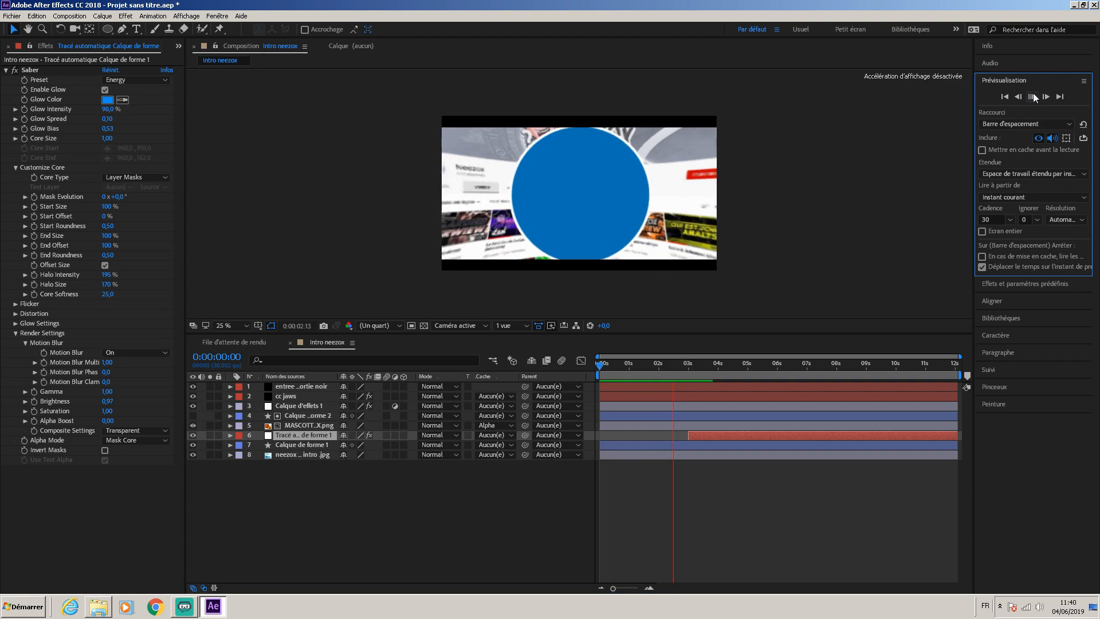
click(1031, 97)
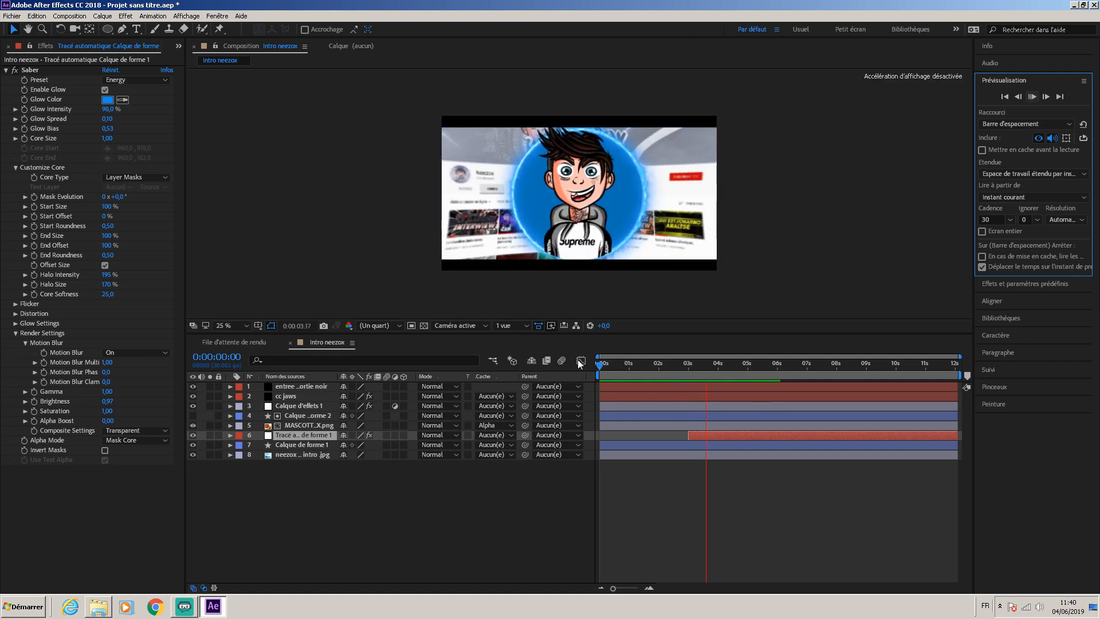
click(700, 369)
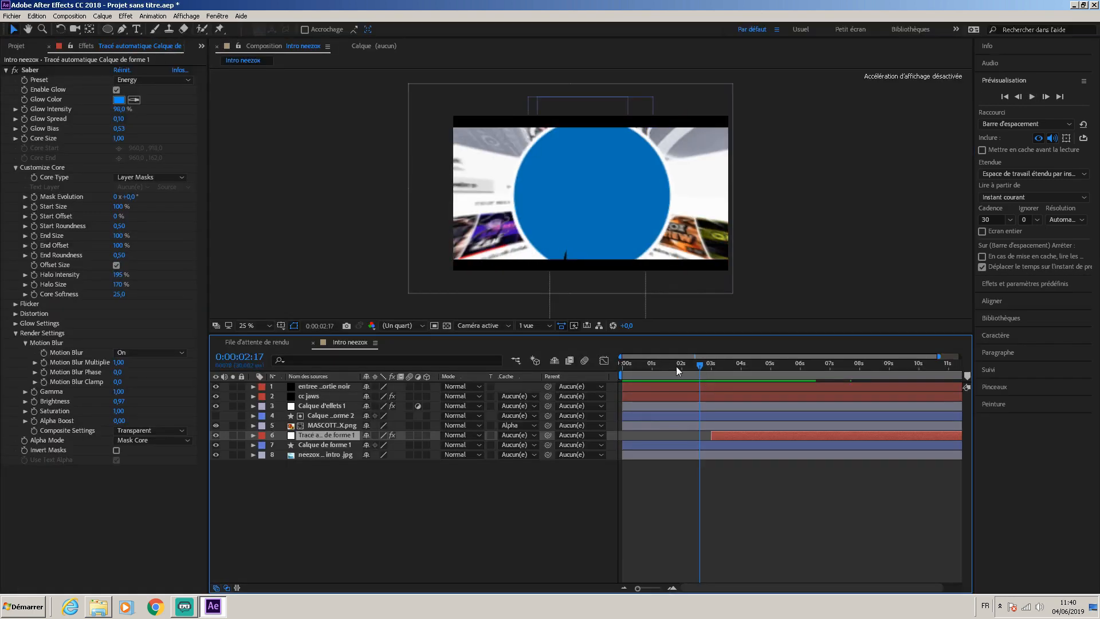
drag(701, 363, 604, 388)
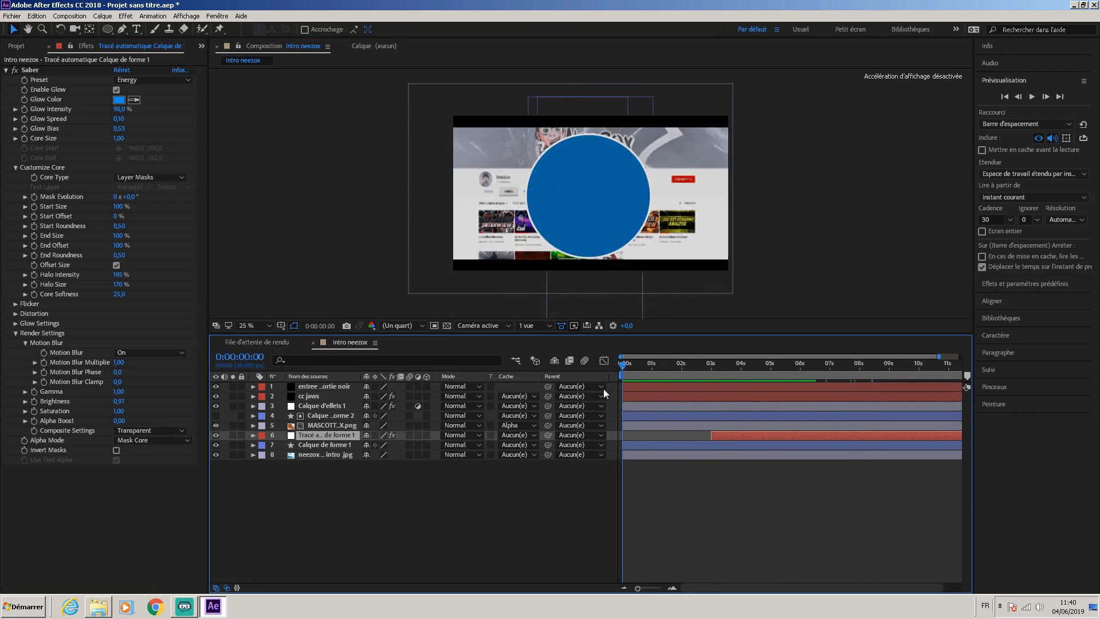
Add a text layer reading NEEZOX in the composition and open its font choices
click(17, 45)
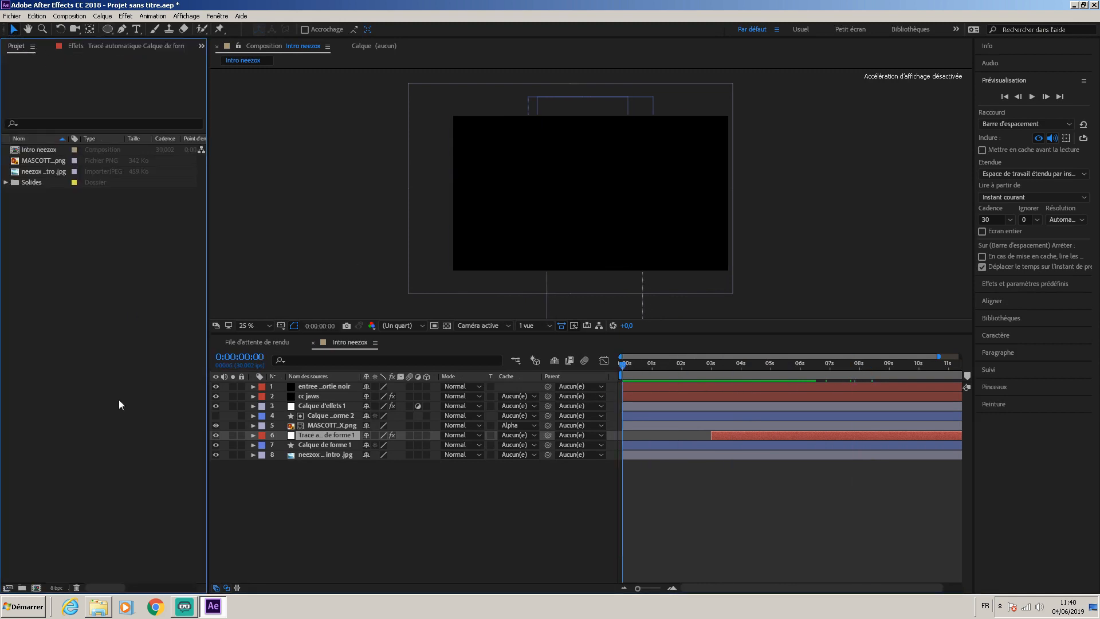
click(371, 513)
drag(626, 364, 569, 401)
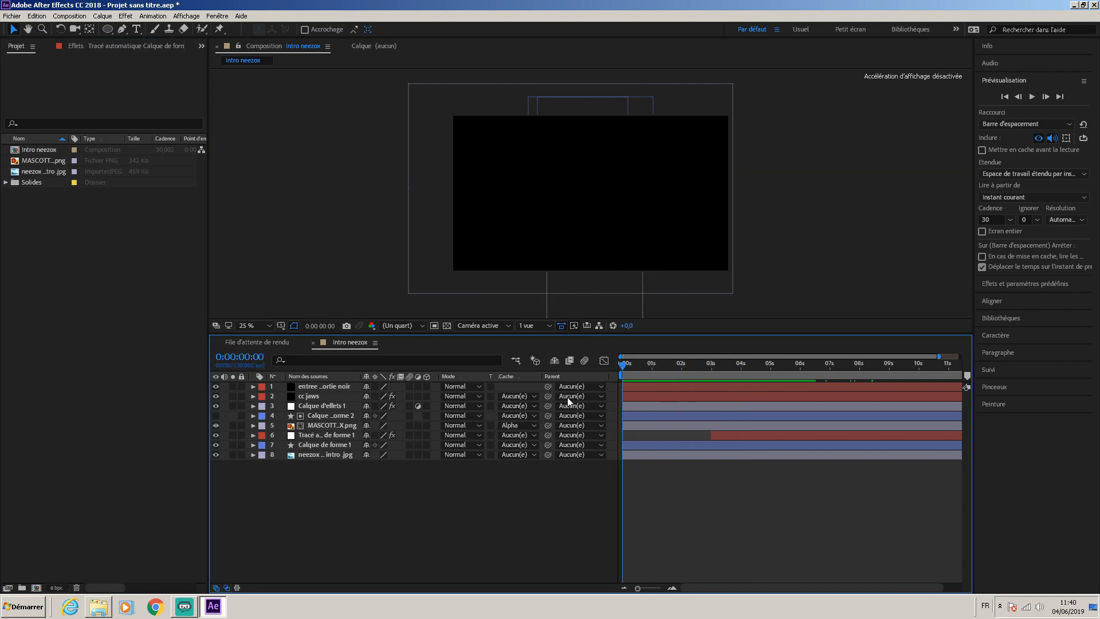
click(137, 30)
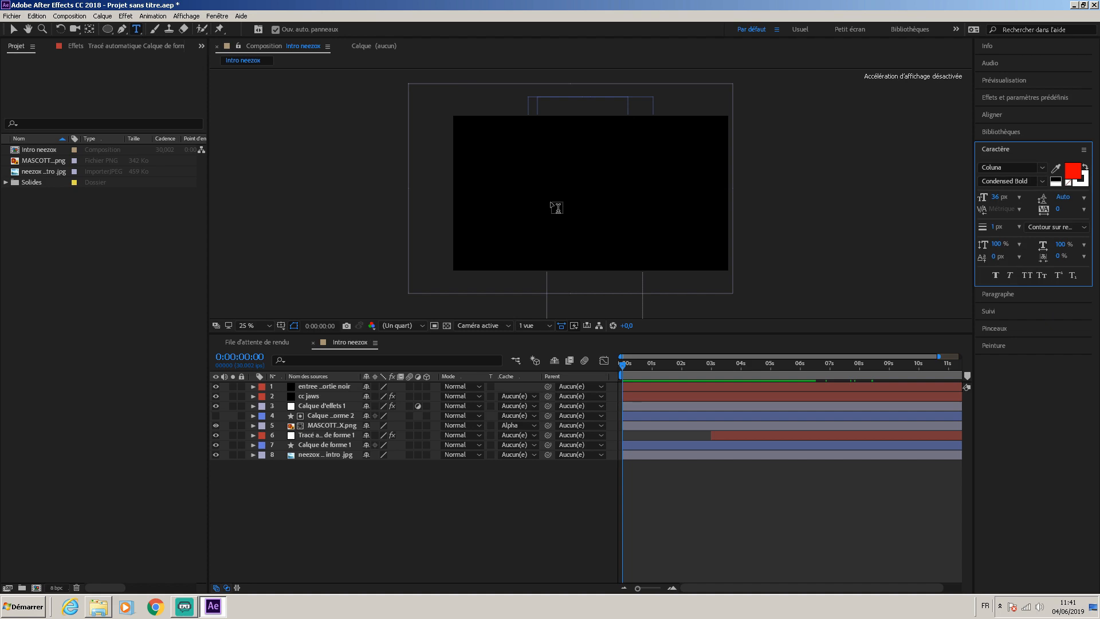
click(556, 205)
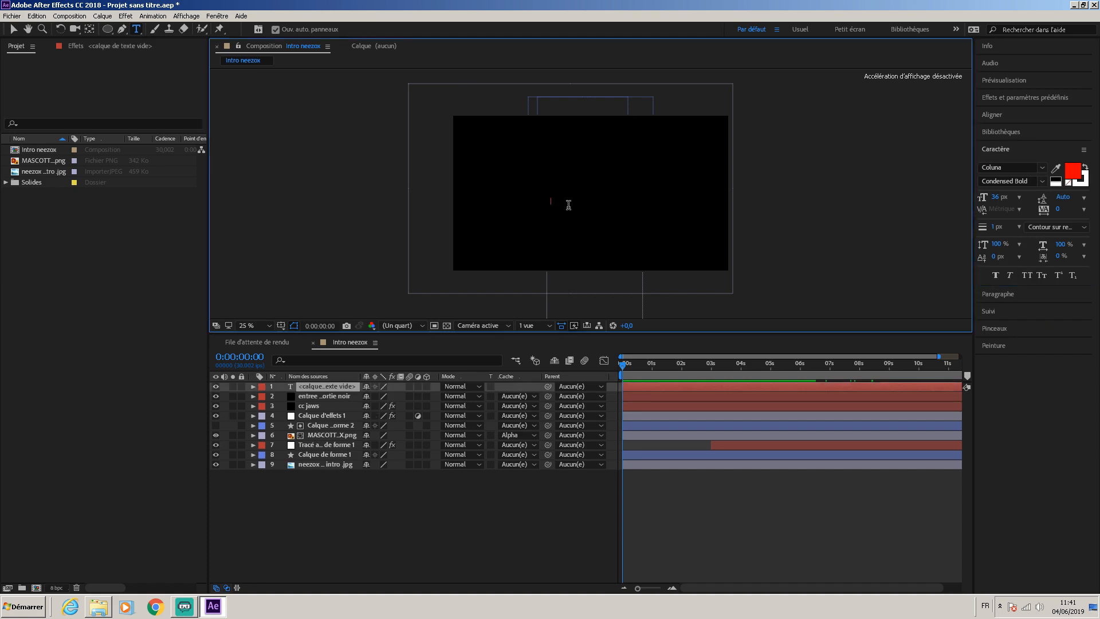
text(NEEZOX)
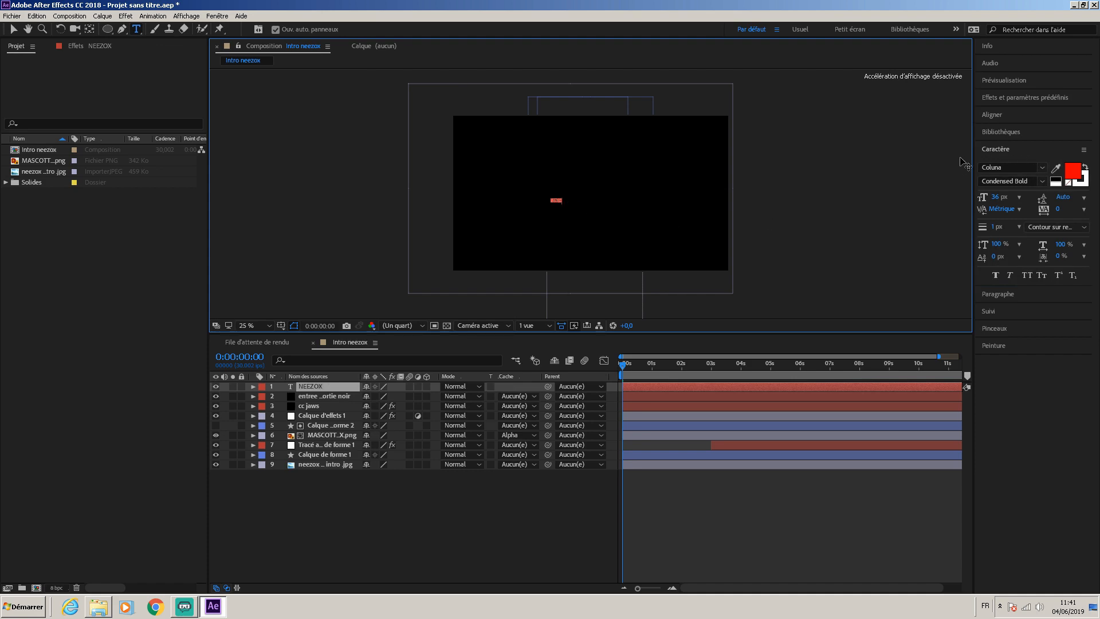
click(1047, 170)
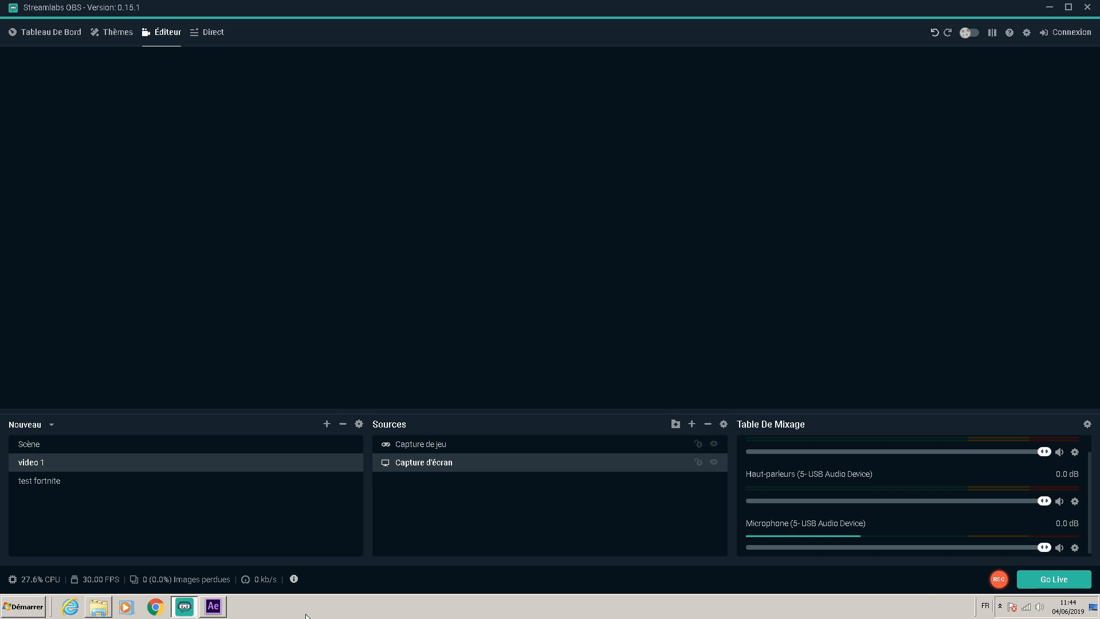
Switch back to After Effects, reposition the NEEZOX text over the mascot's lower edge and centre it horizontally in the composition
click(210, 606)
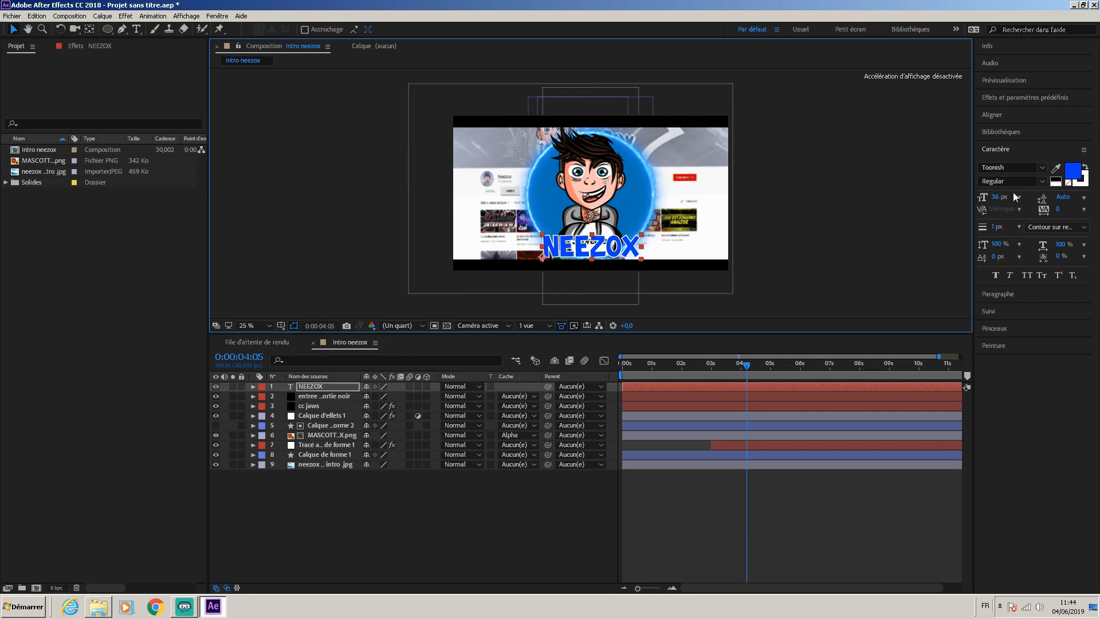
drag(592, 236, 594, 230)
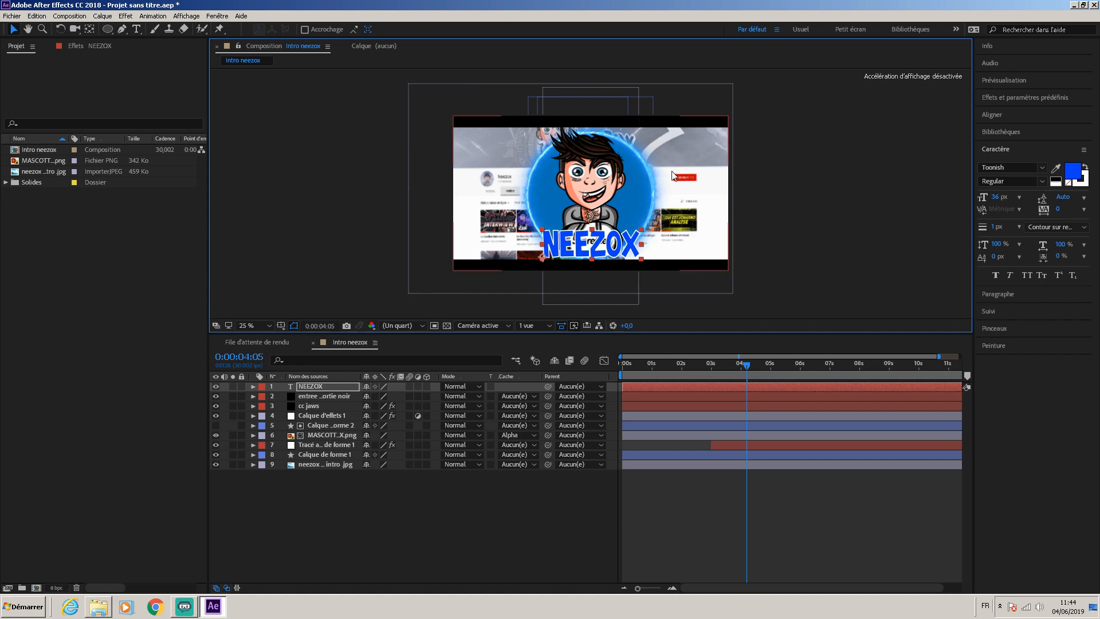
drag(557, 230, 575, 247)
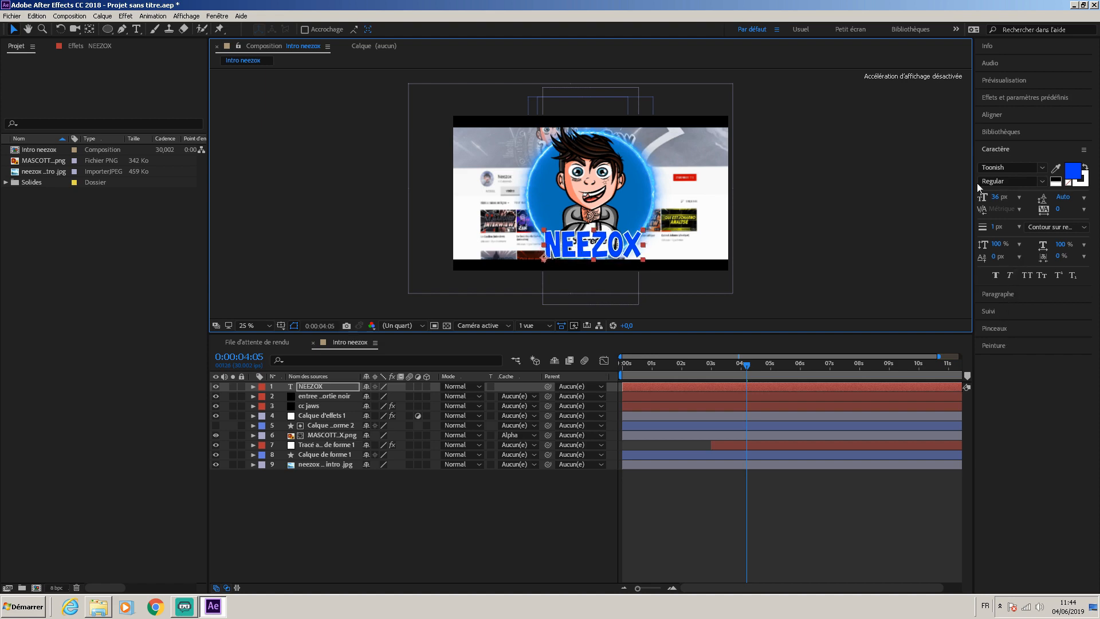
click(999, 118)
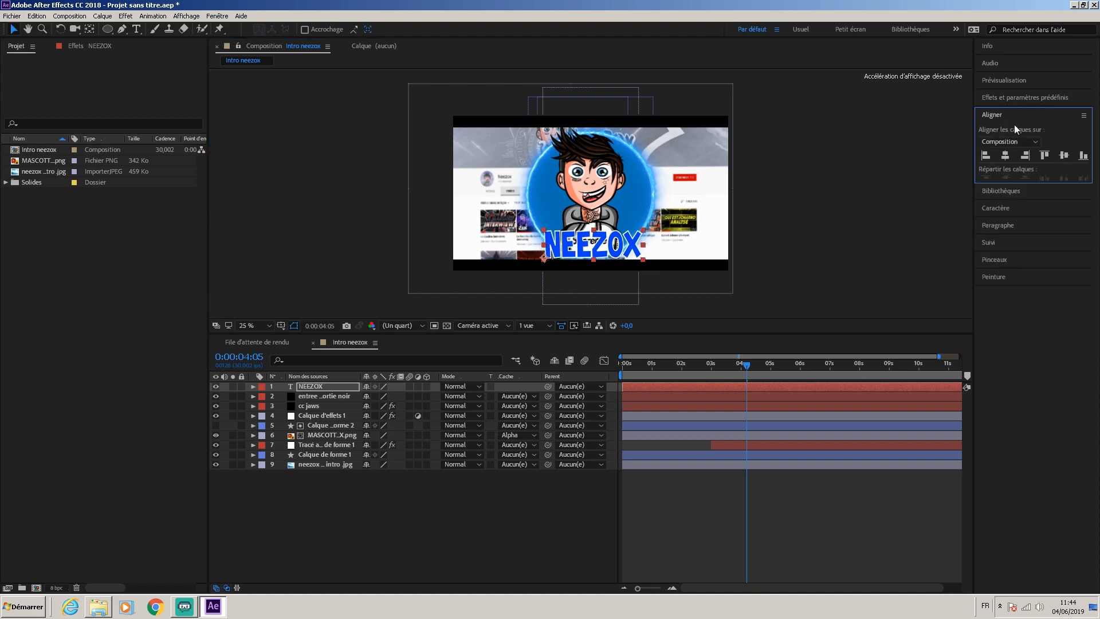
click(1009, 157)
click(352, 270)
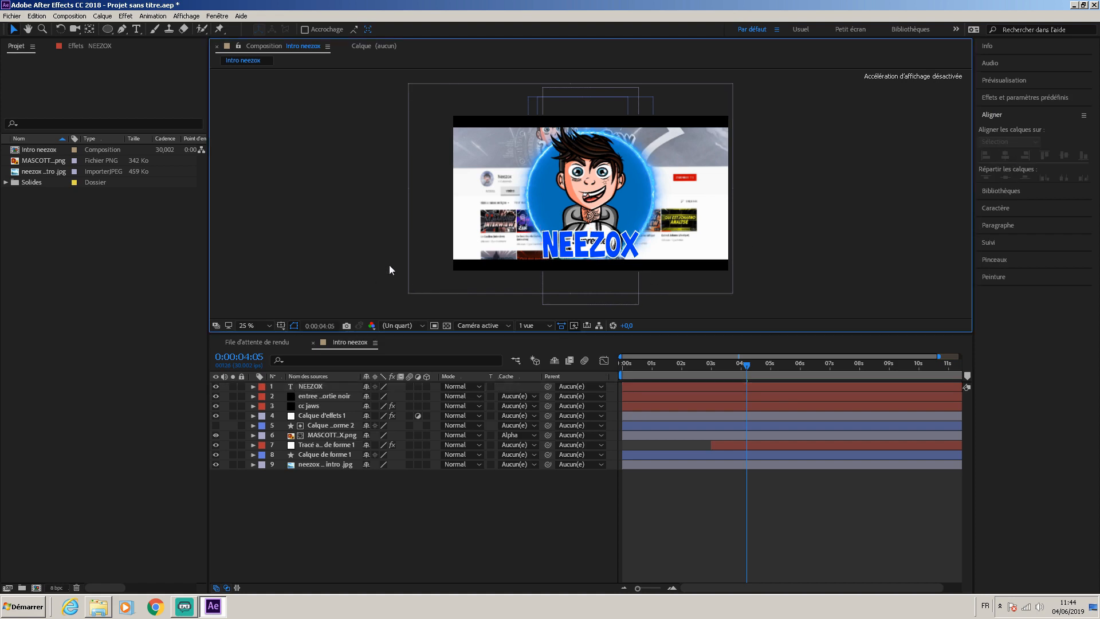
Trim the start of the NEEZOX text layer to 0:00:02:28
drag(746, 366, 710, 395)
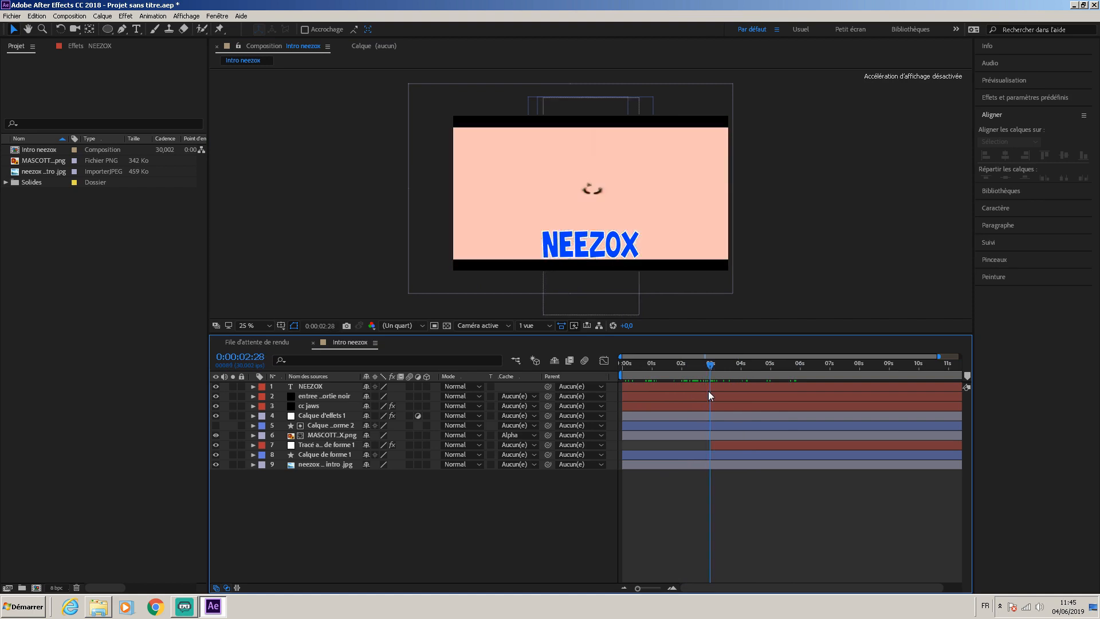
key(space)
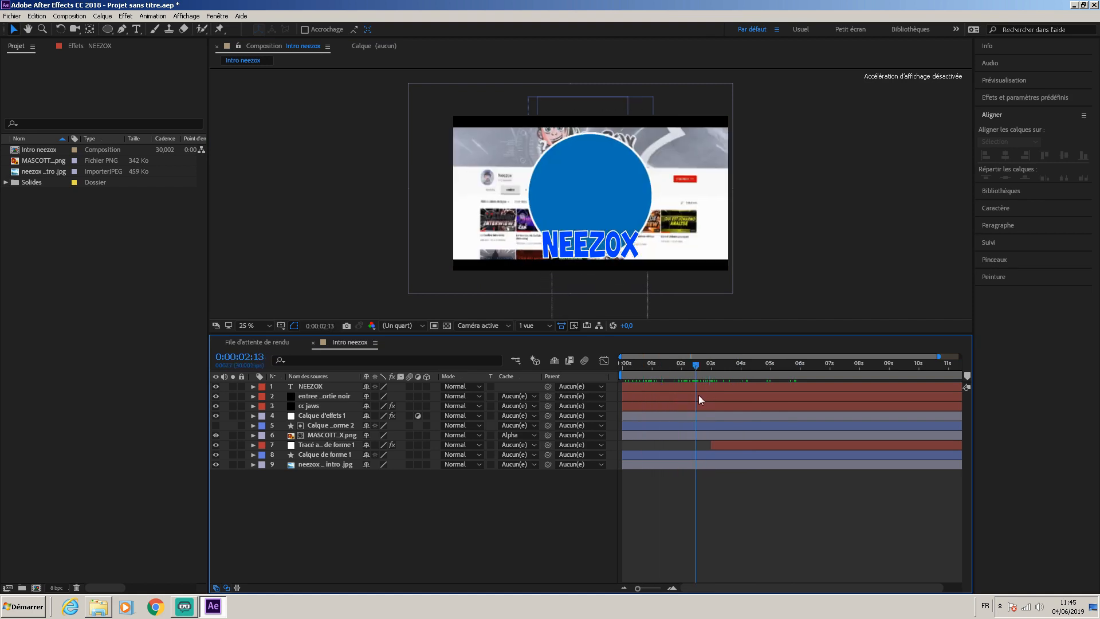
key(space)
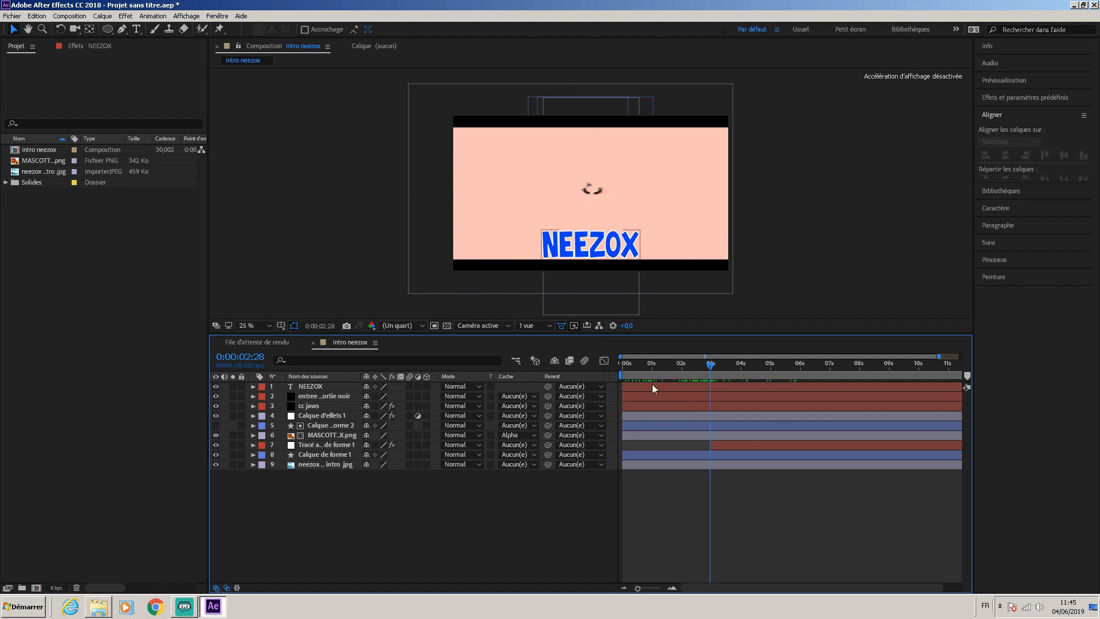
click(623, 386)
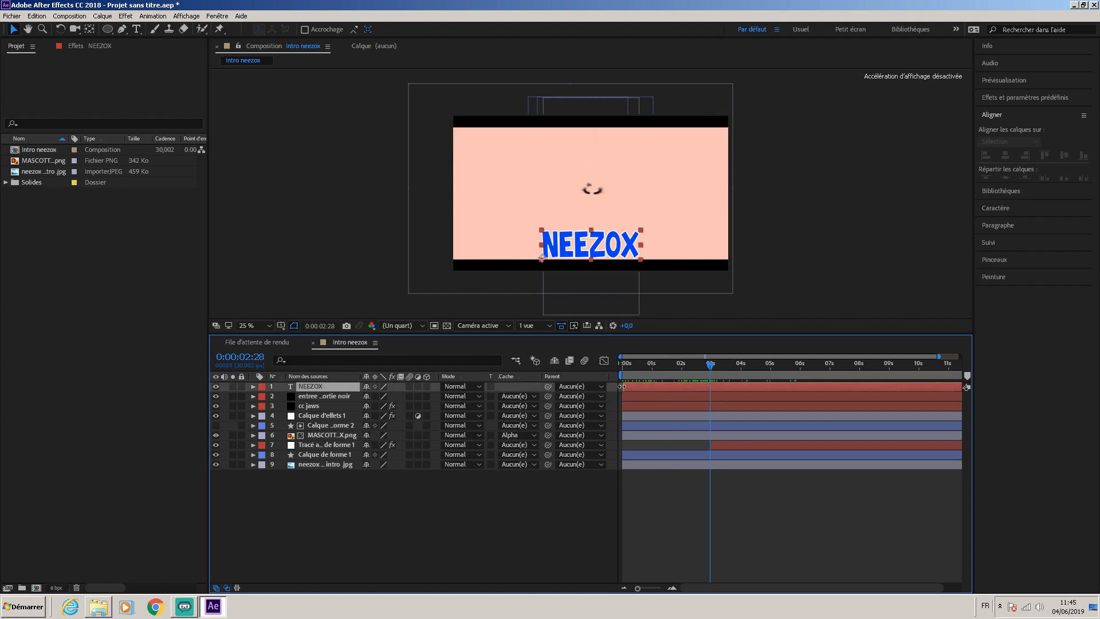
drag(649, 390, 705, 393)
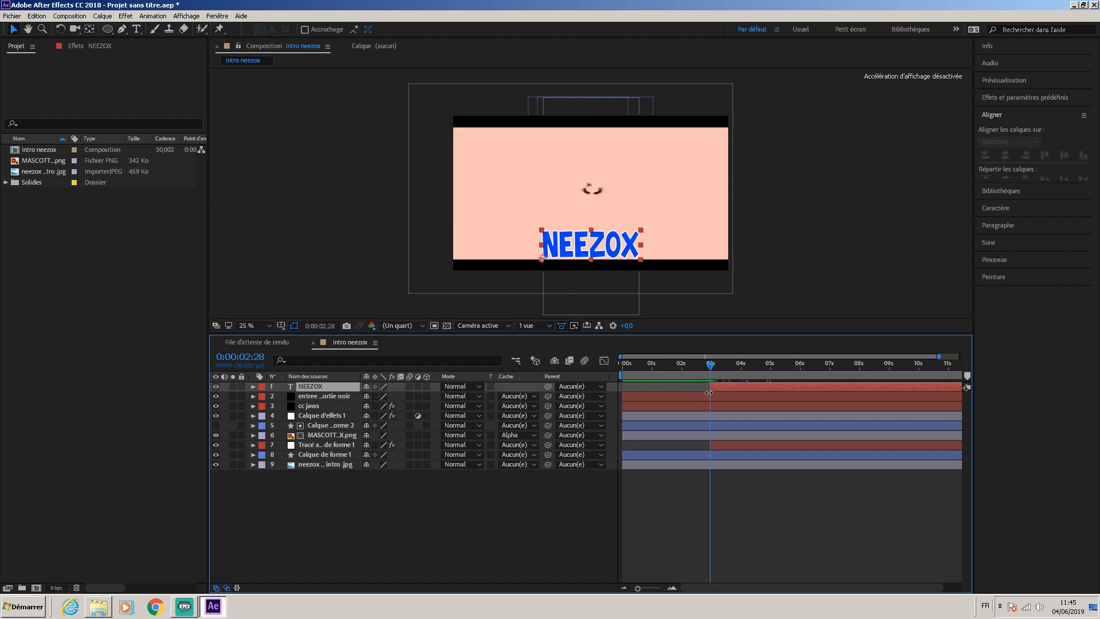
Move the NEEZOX text layer directly below Calque d'effets 1 in the layer stack
click(721, 370)
mouse_move(721, 369)
mouse_down()
mouse_move(704, 371)
mouse_move(801, 370)
mouse_move(713, 371)
mouse_up()
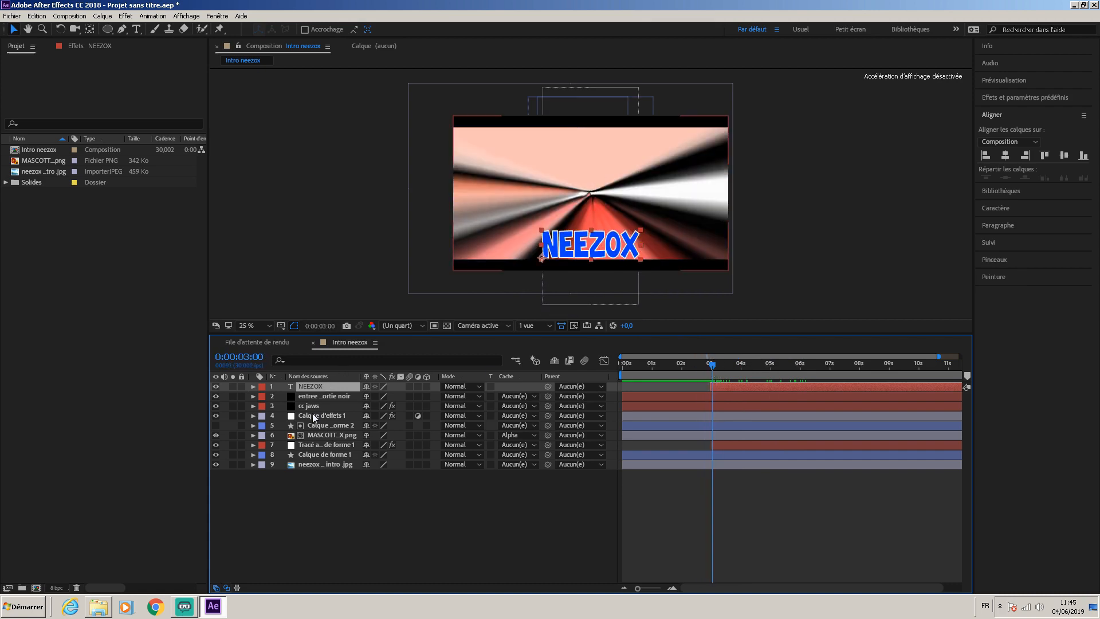
click(373, 516)
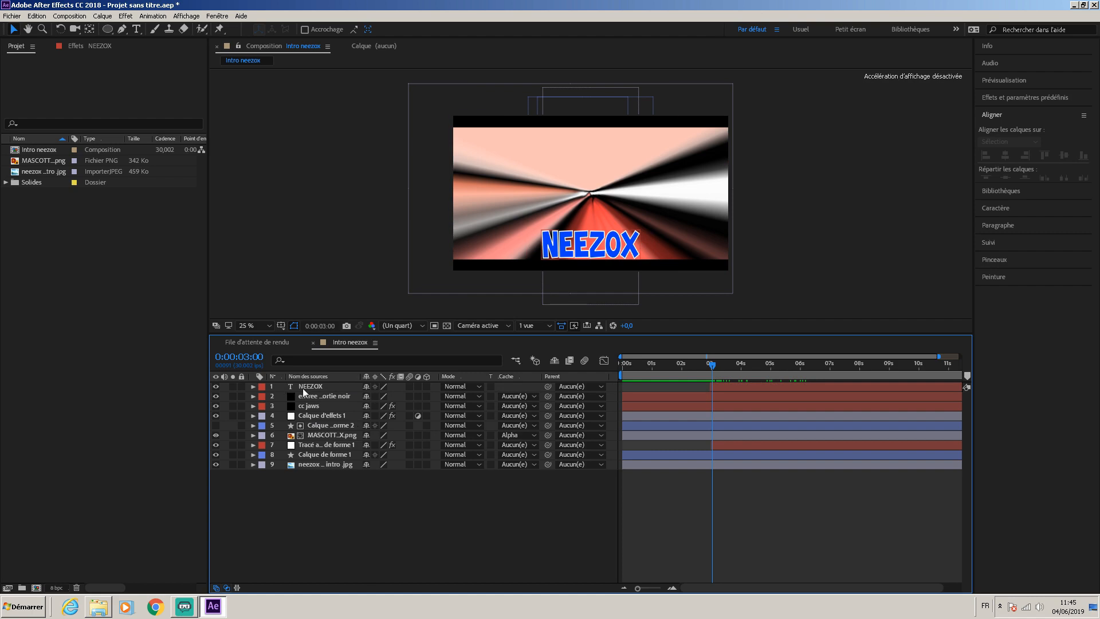
click(304, 387)
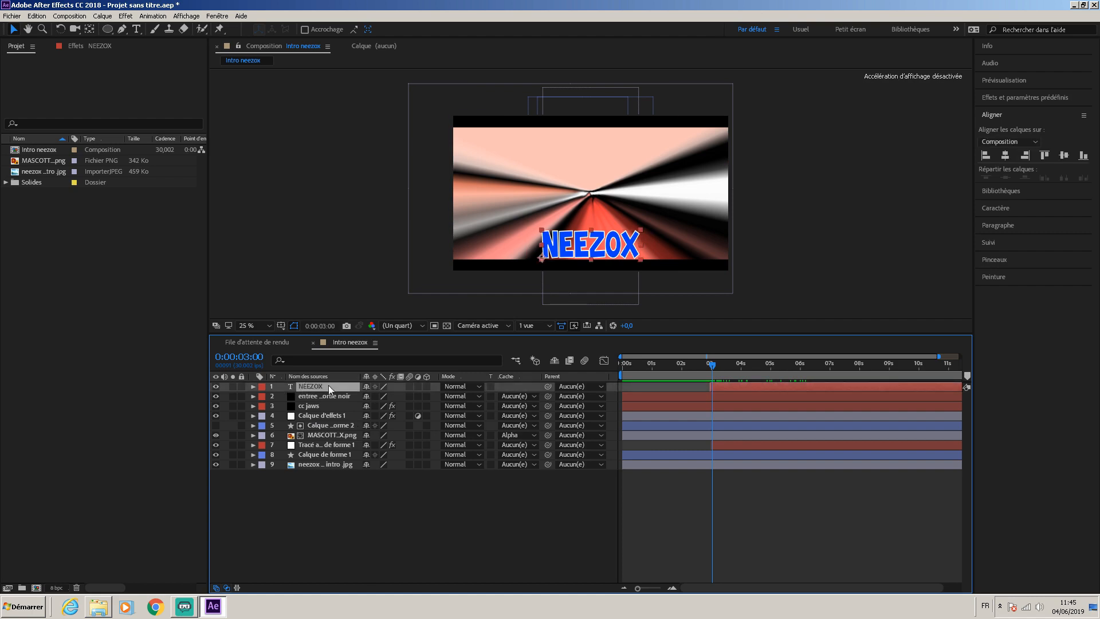
drag(331, 390, 313, 427)
Play the intro from 0:00:00:00 to check how the NEEZOX text appears with the effects
drag(711, 369, 623, 370)
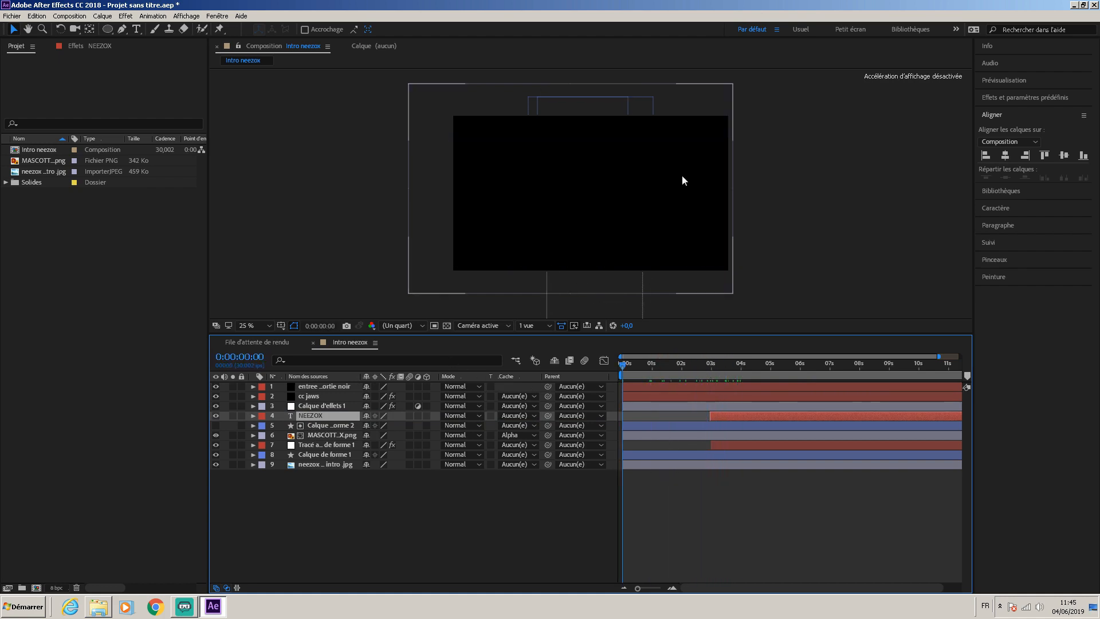
click(1010, 86)
click(1033, 96)
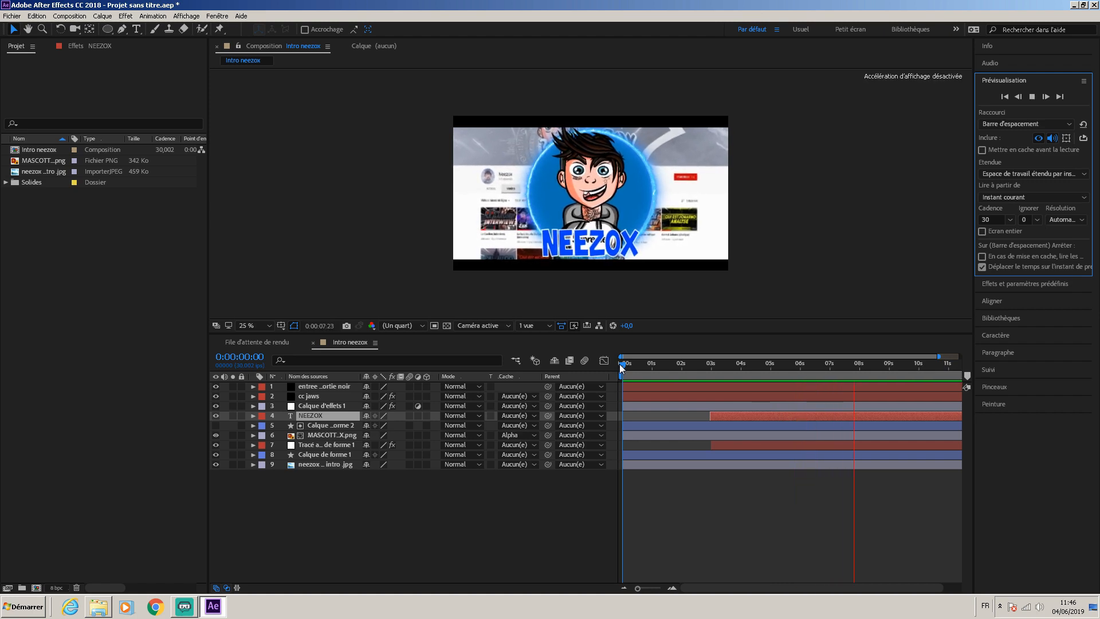
key(space)
Auto-trace the NEEZOX text layer's alpha at 0:00:04:26 and place the traced layer directly below Calque d'effets 1
drag(645, 401, 765, 371)
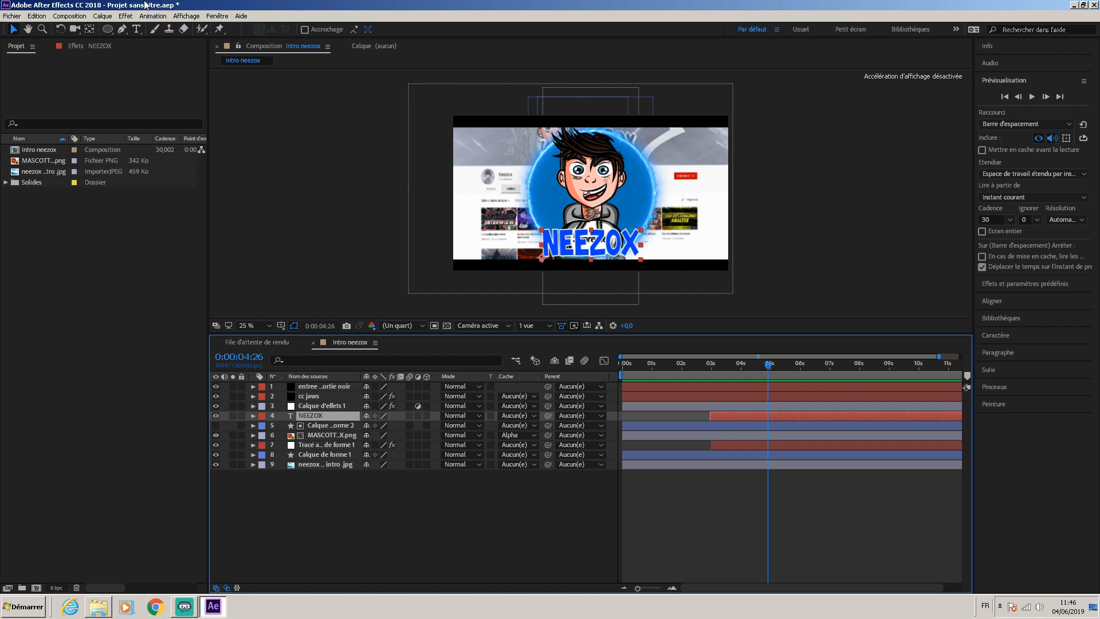
click(99, 16)
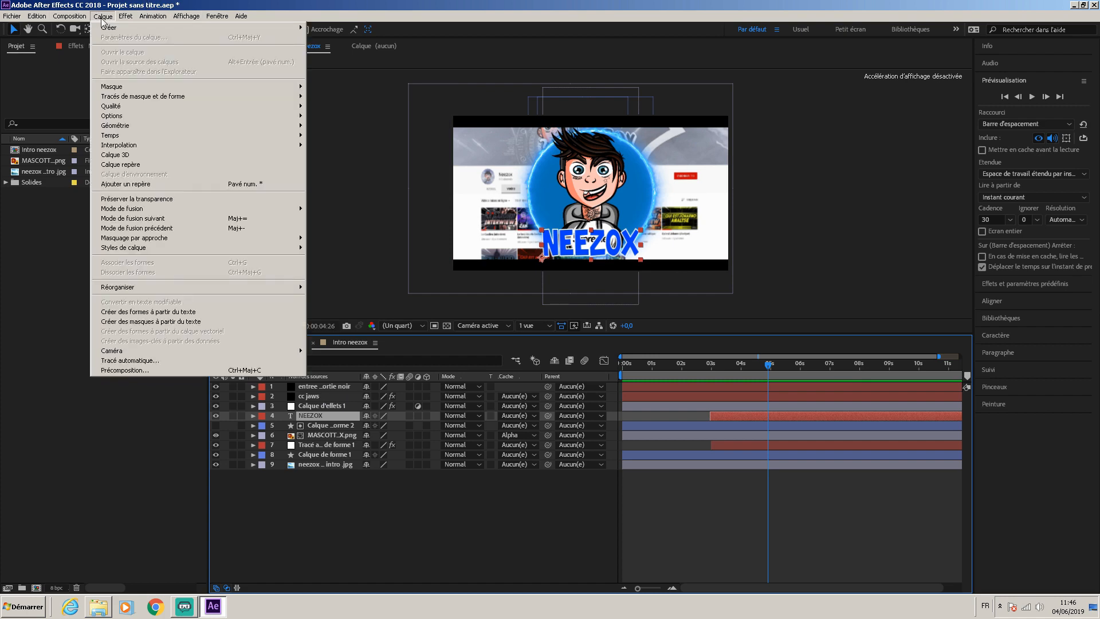
click(137, 360)
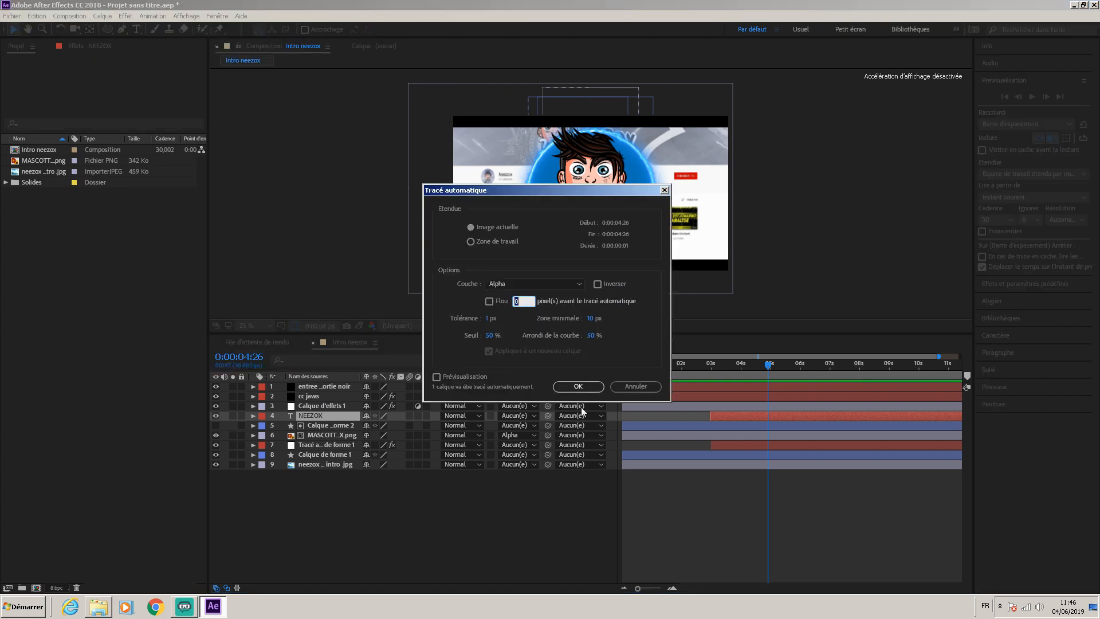
click(564, 387)
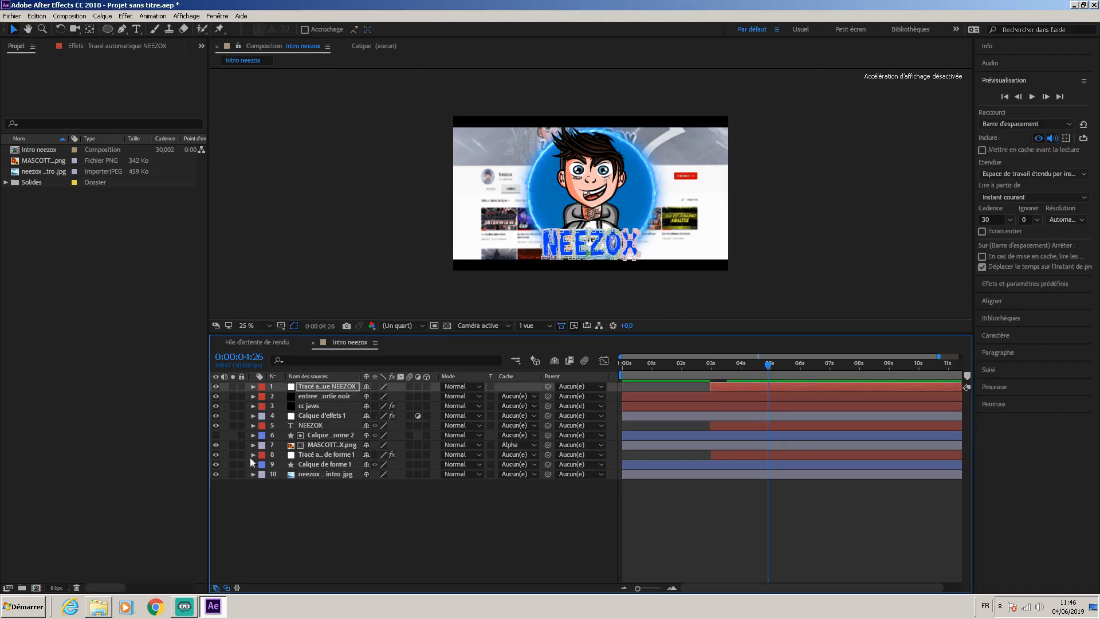
click(332, 388)
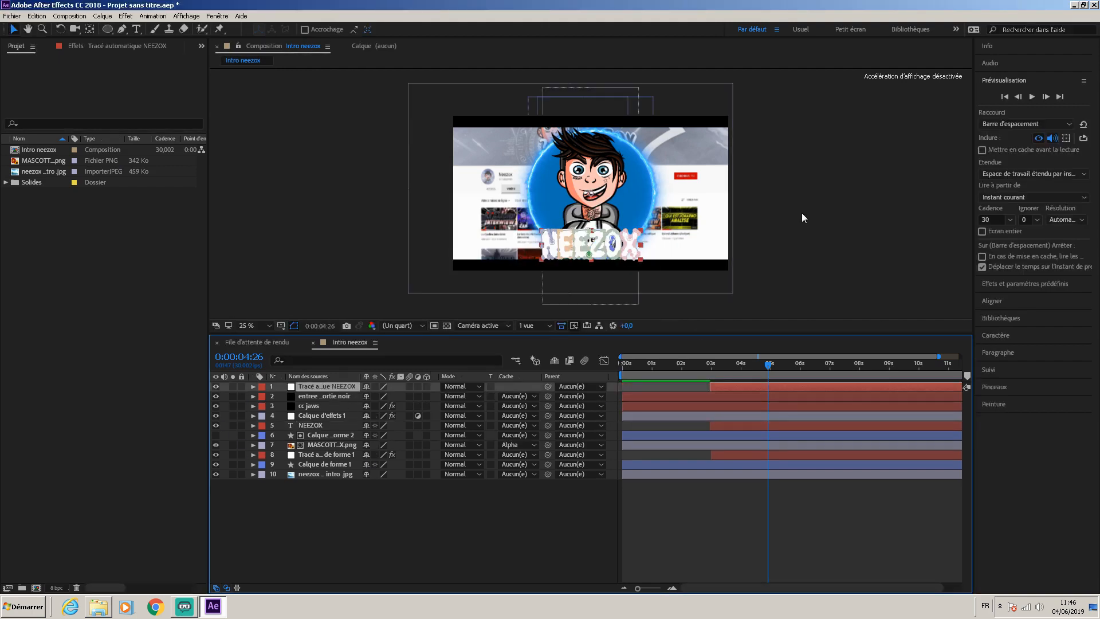
drag(319, 383, 317, 425)
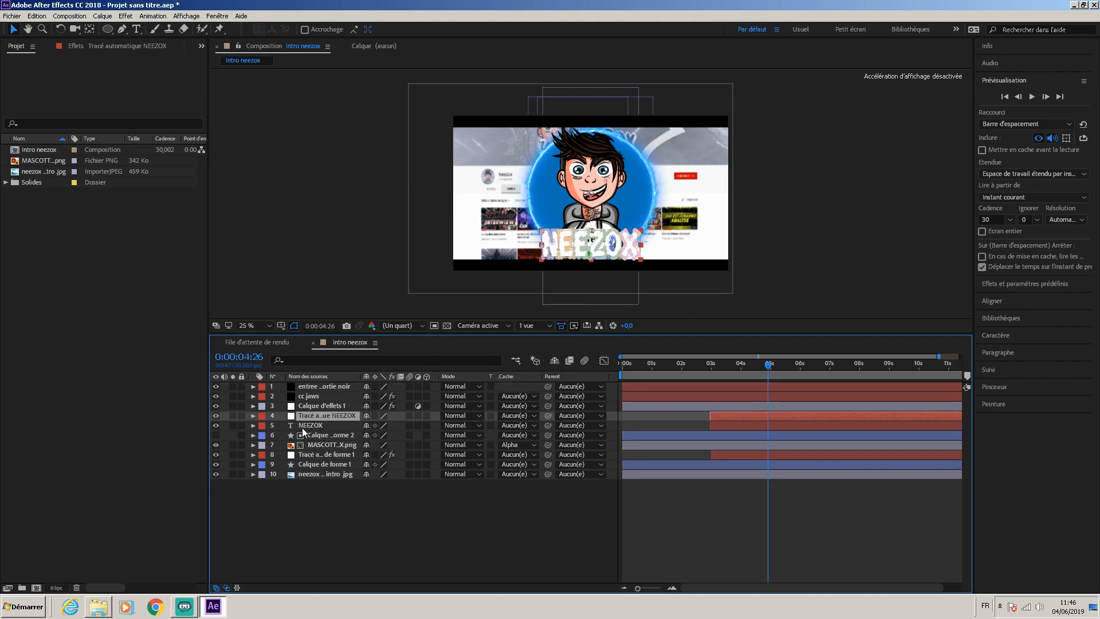
Apply the Saber effect to the traced NEEZOX layer, Tracé automatique NEEZOX
click(313, 425)
click(312, 415)
click(995, 287)
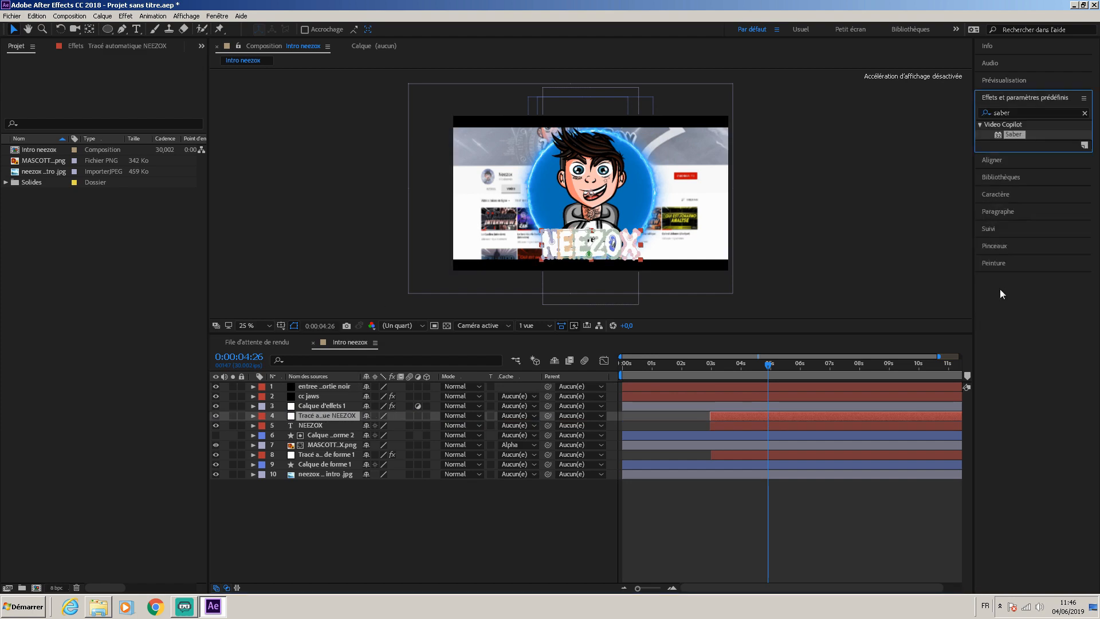
double_click(1014, 134)
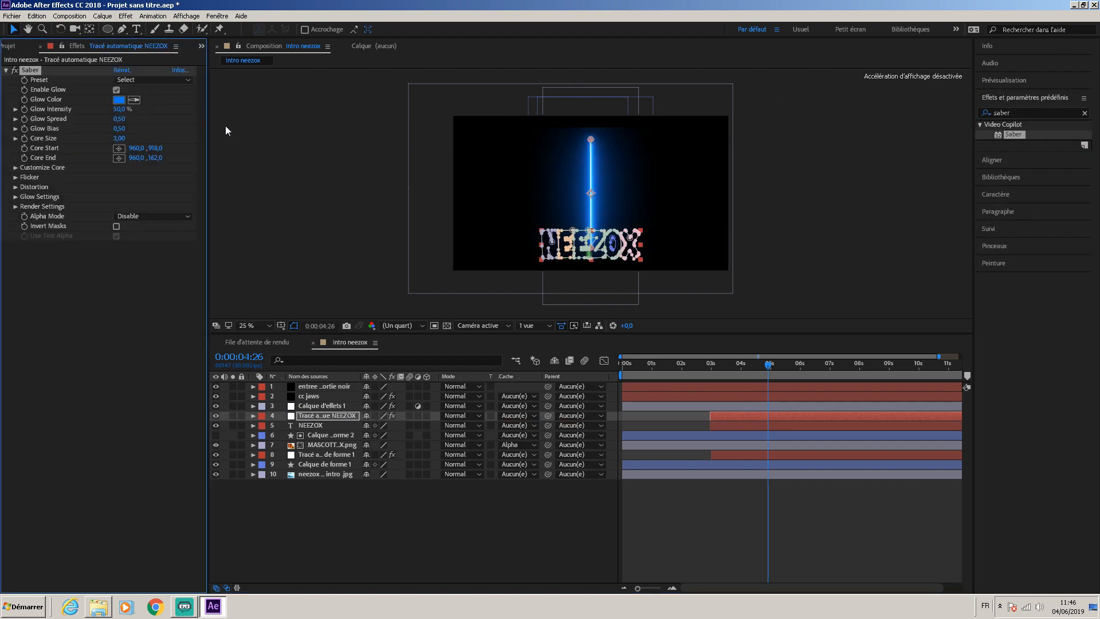
Give the traced text's Saber effect the Energize preset and a blue Glow Color of 0078FF
click(152, 82)
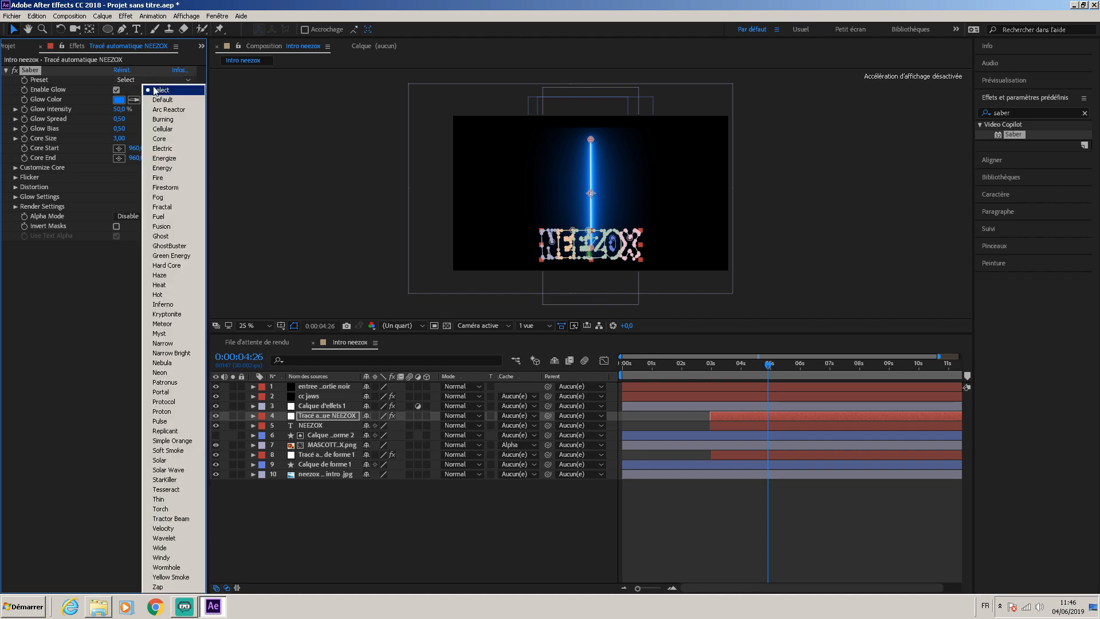
click(176, 158)
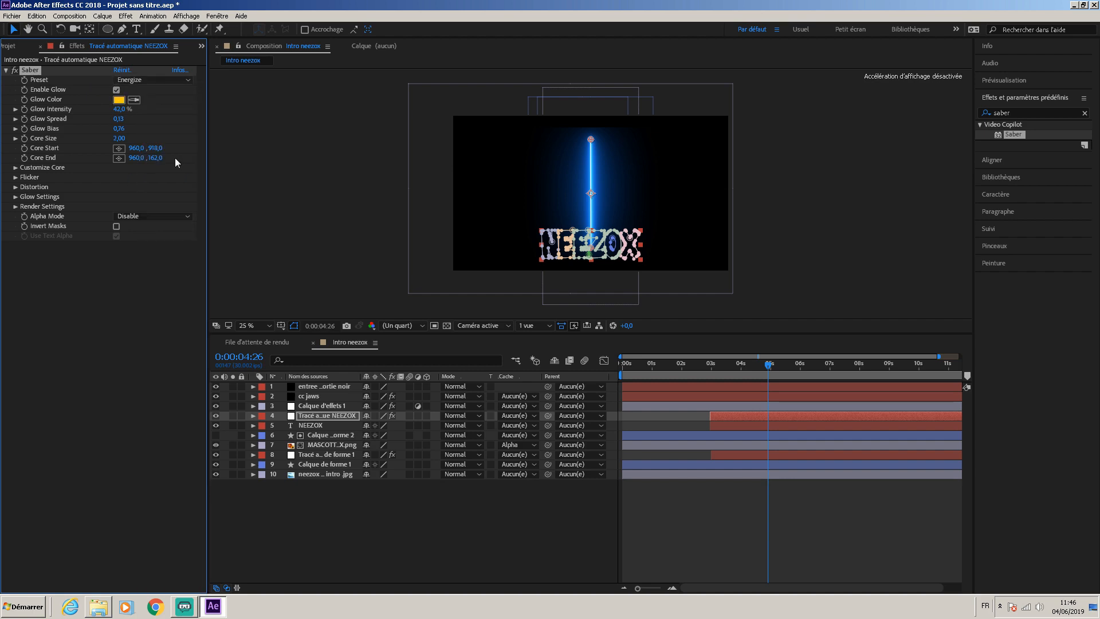
click(118, 100)
drag(575, 310, 574, 285)
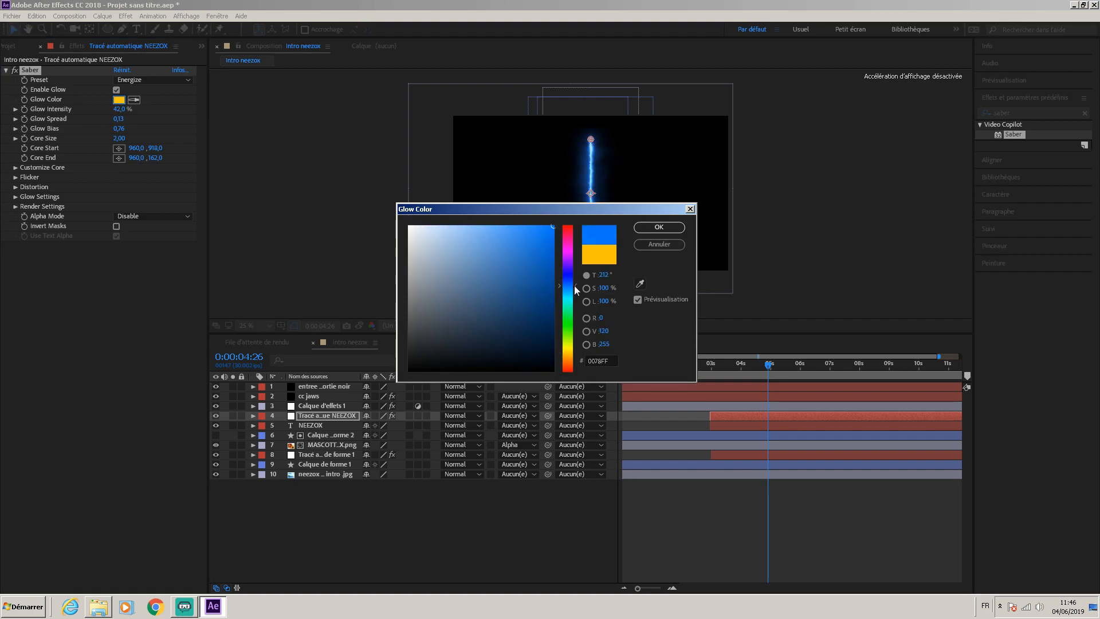
click(669, 230)
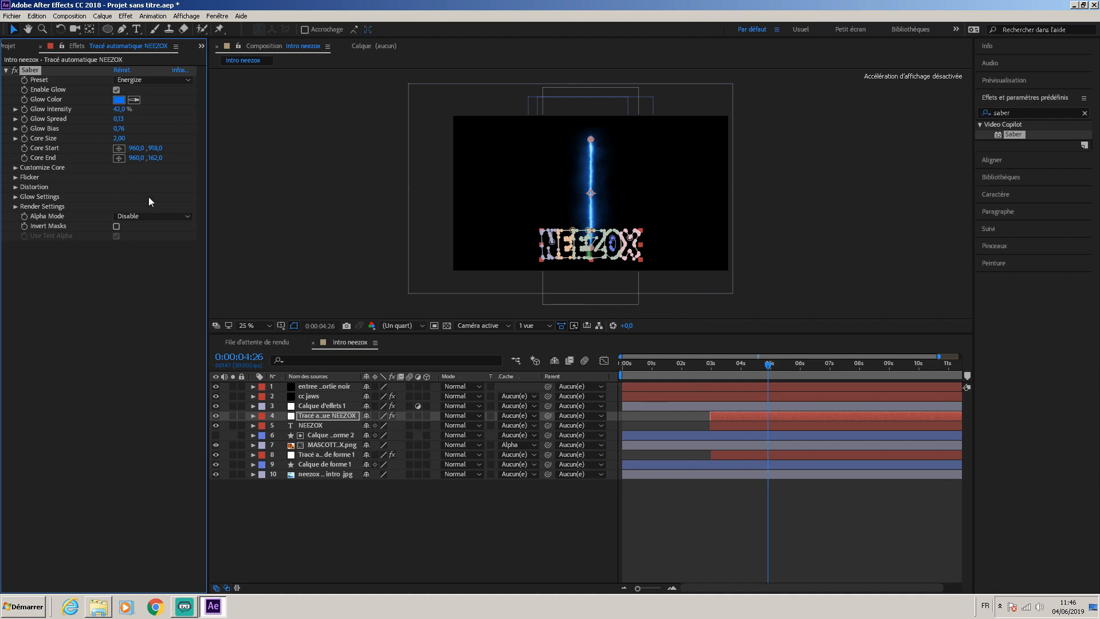
Set the traced NEEZOX layer's Saber Alpha Mode to Mask Core and its Core Type to Layer Masks
click(146, 215)
click(16, 167)
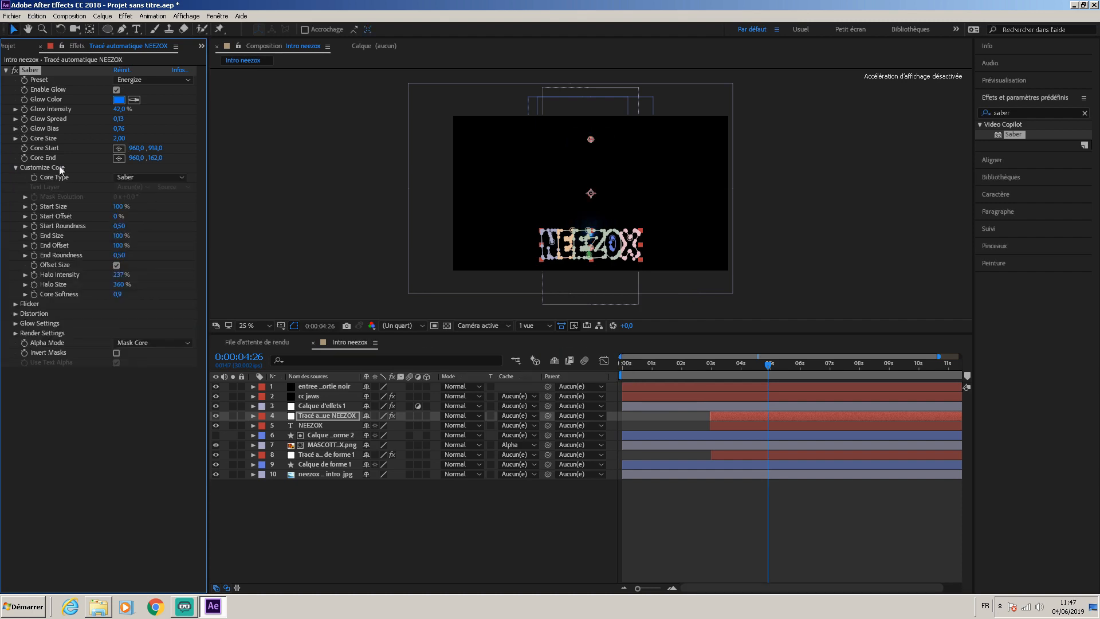
click(174, 178)
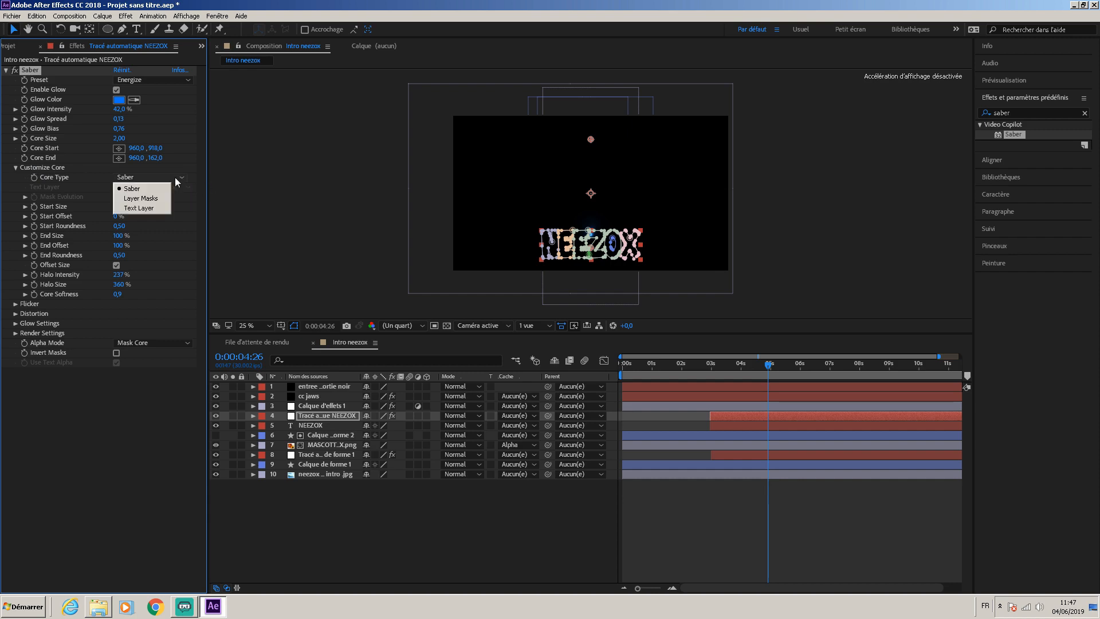
click(142, 199)
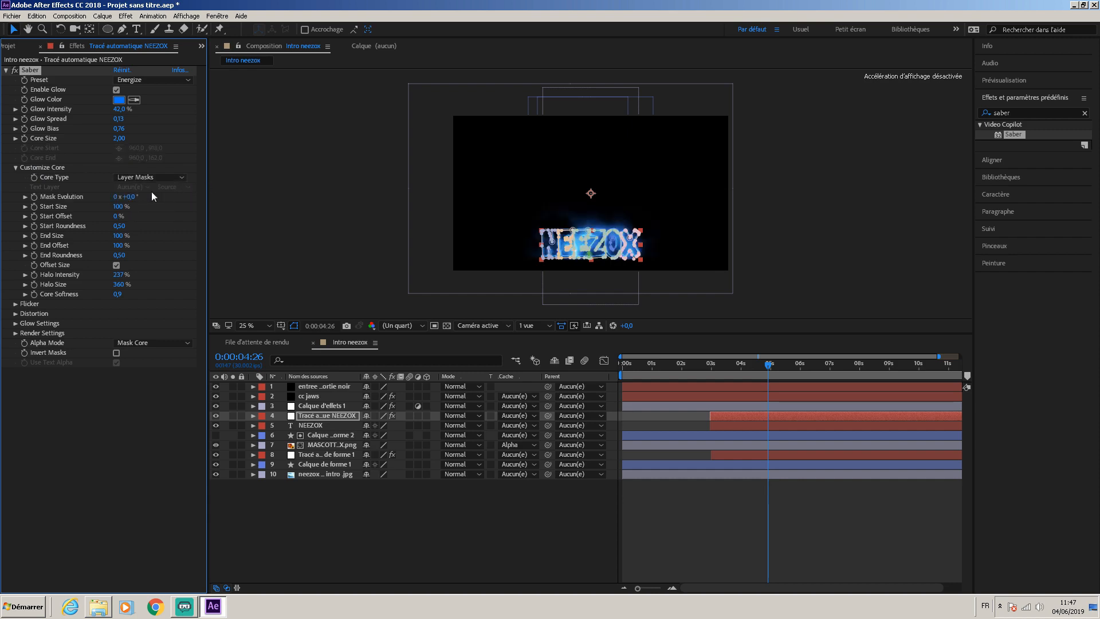
click(162, 180)
click(147, 208)
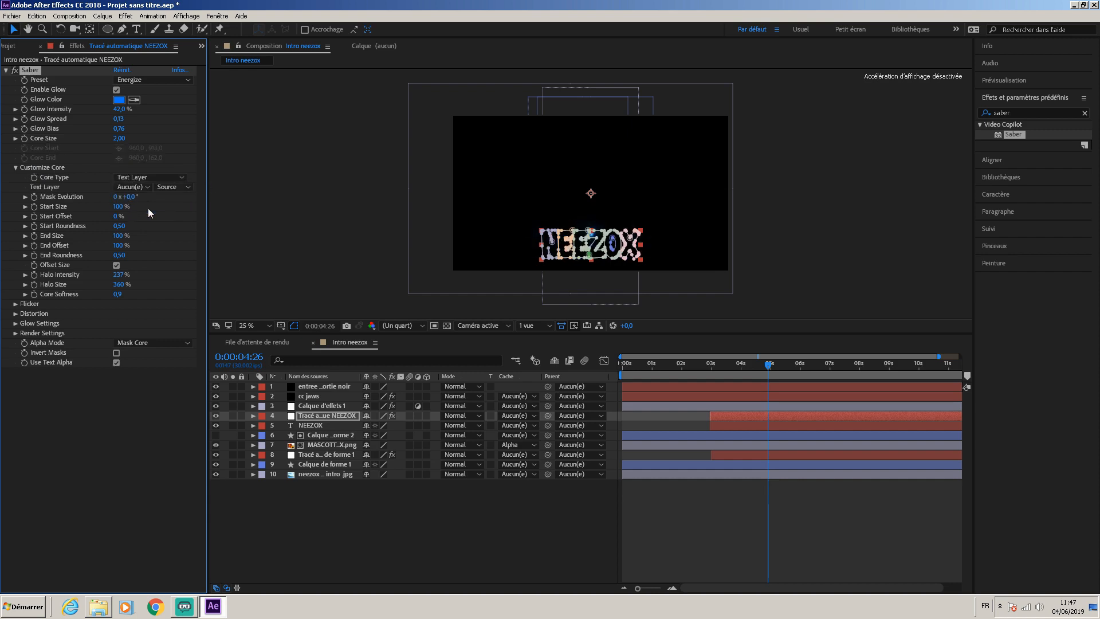
click(153, 176)
click(152, 199)
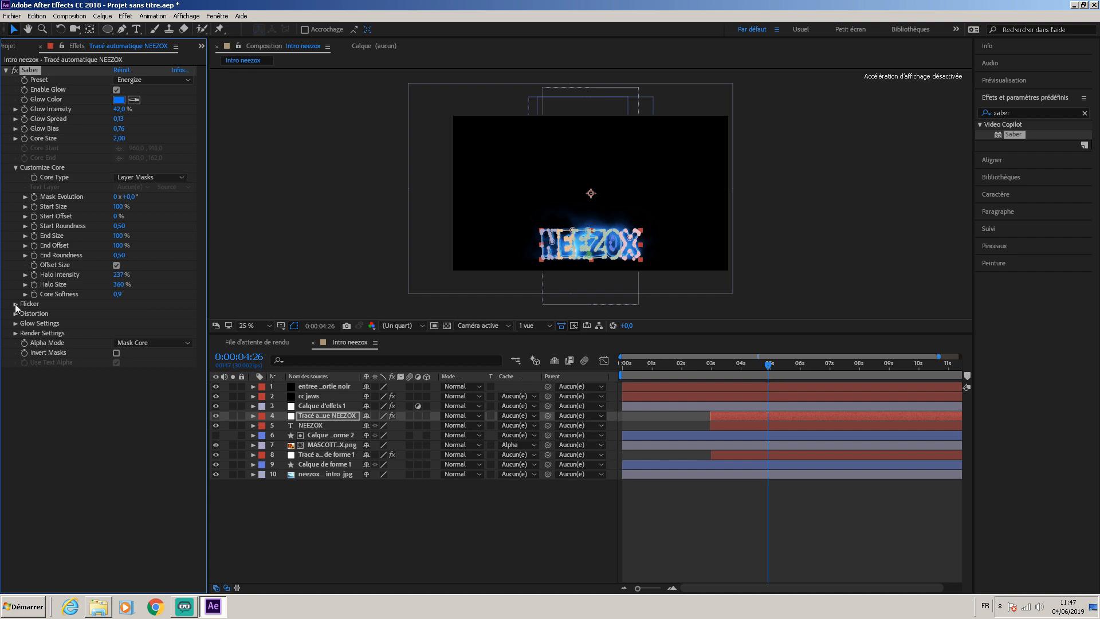
Set the Saber effect's Composite Settings to Transparent so the layers beneath the traced text show through
click(16, 324)
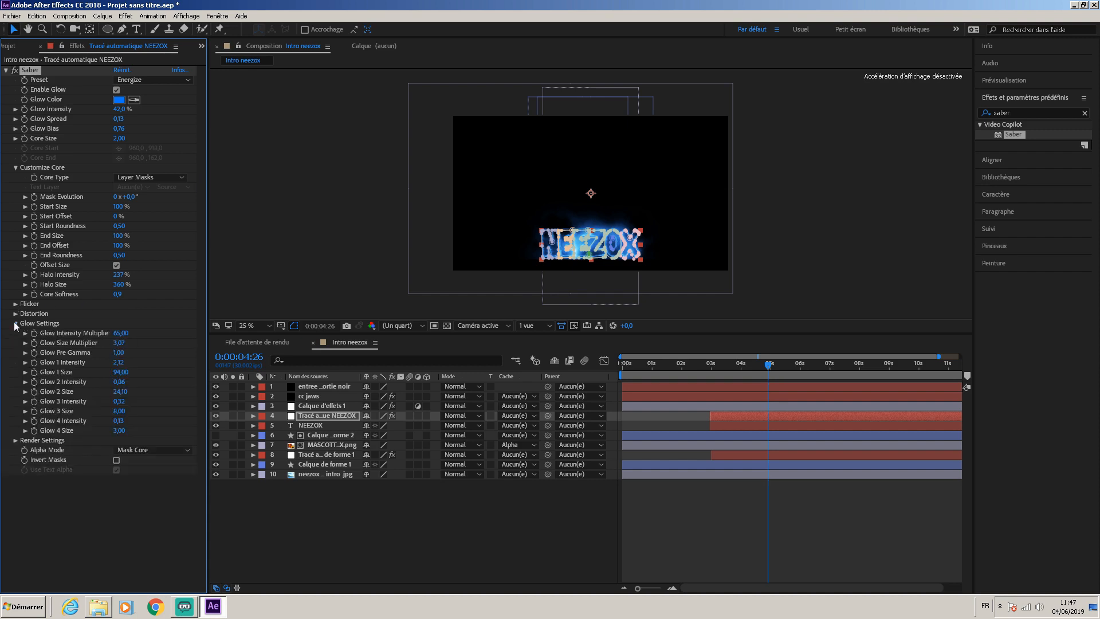
click(15, 324)
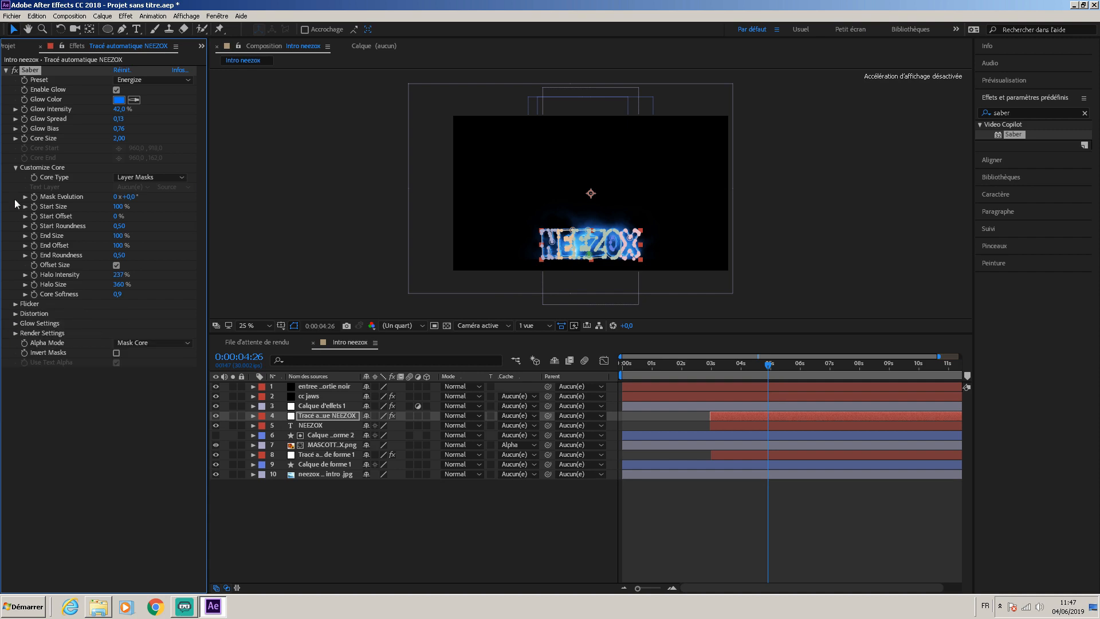
click(15, 333)
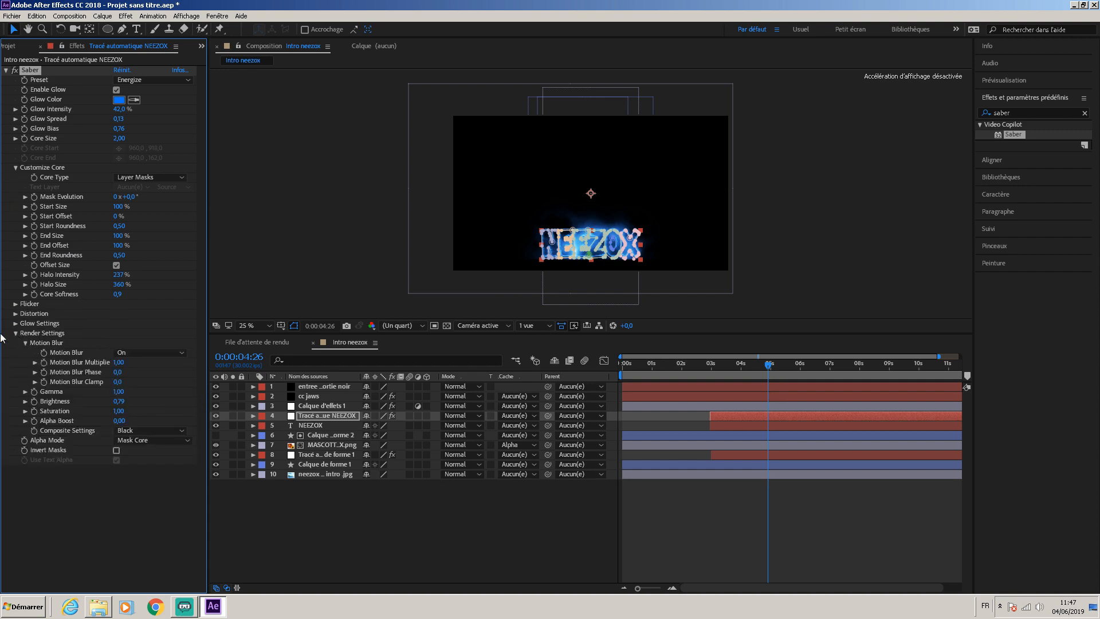
click(144, 430)
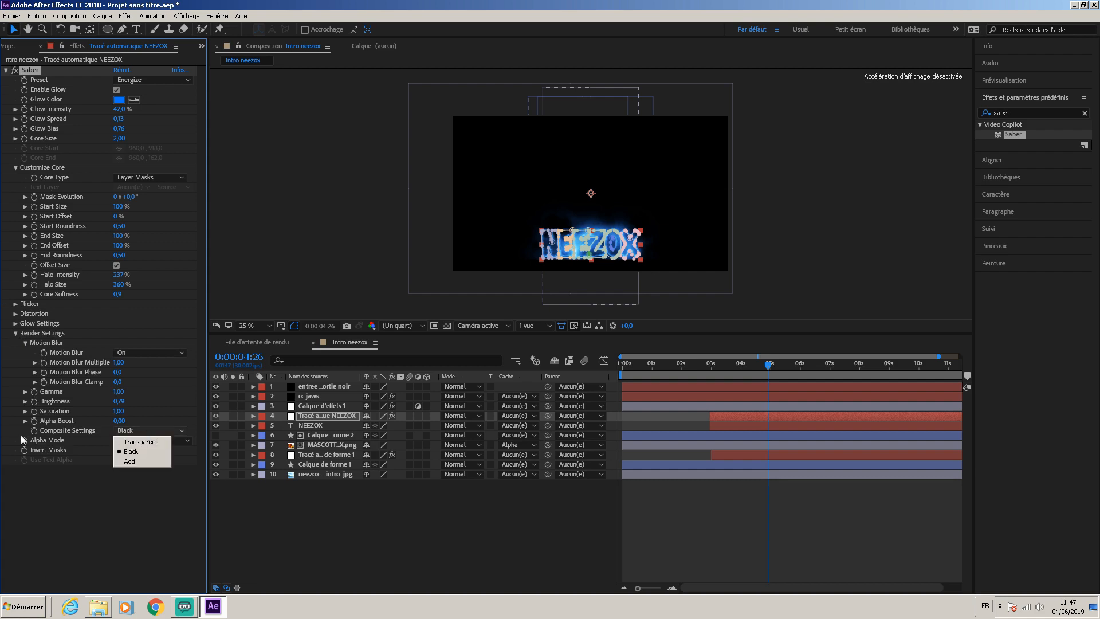
click(154, 439)
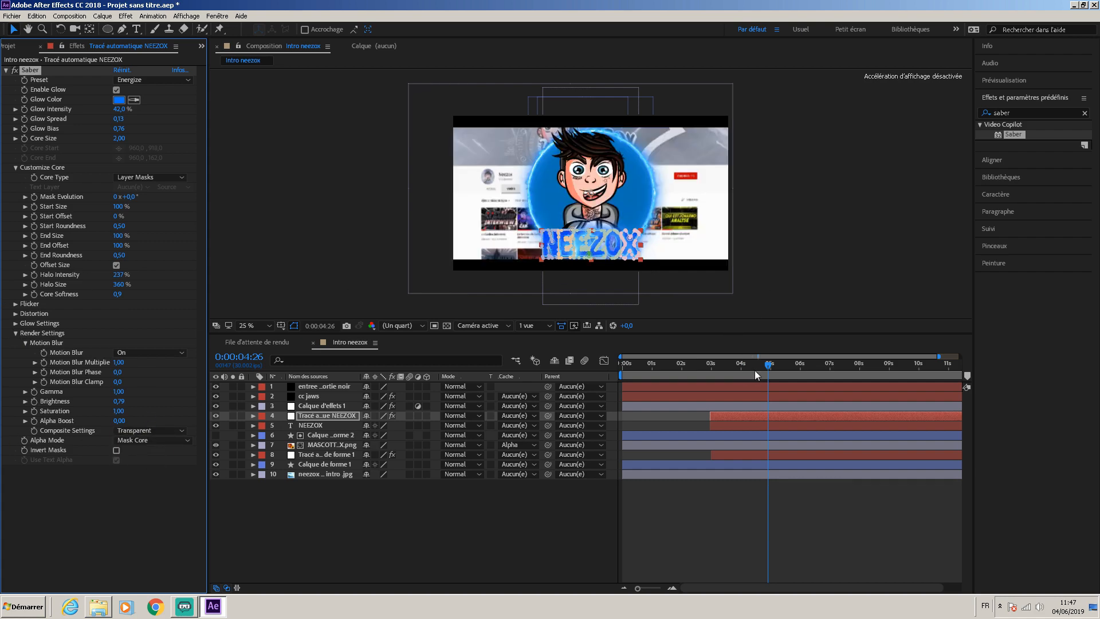
Play the intro from 0:00:01:19 to check the Saber glow on the NEEZOX text
drag(770, 370, 671, 378)
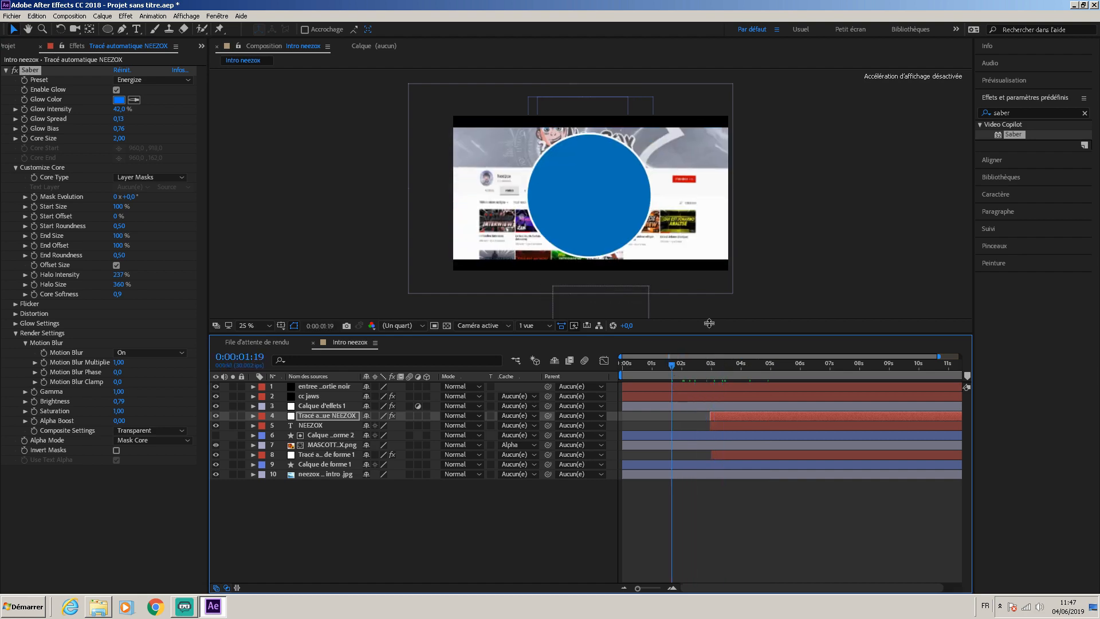
click(1018, 82)
click(1032, 96)
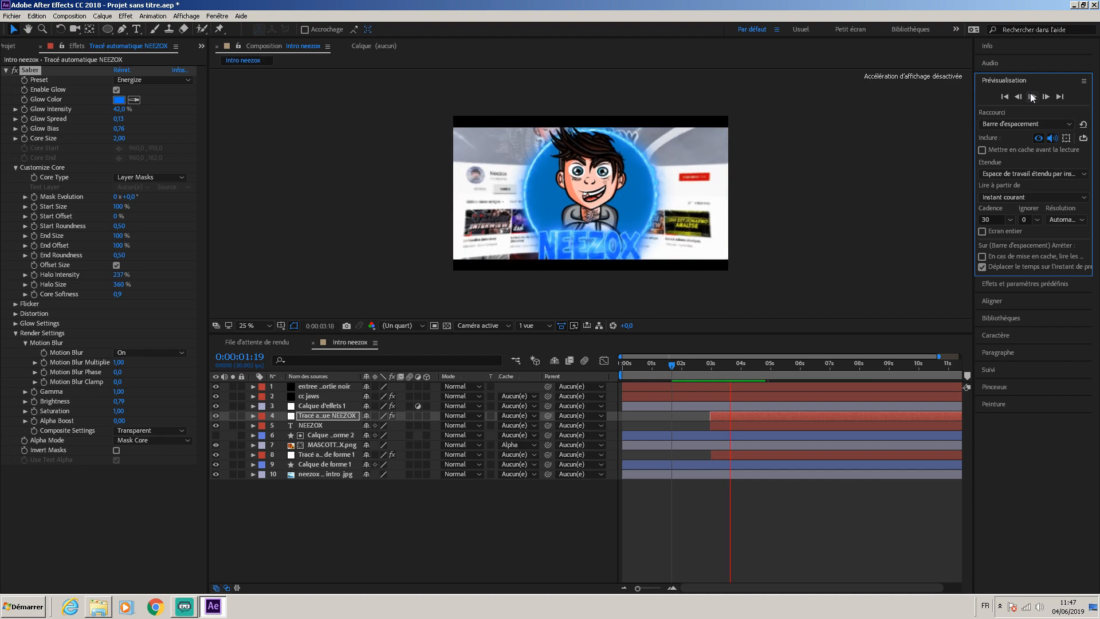
key(space)
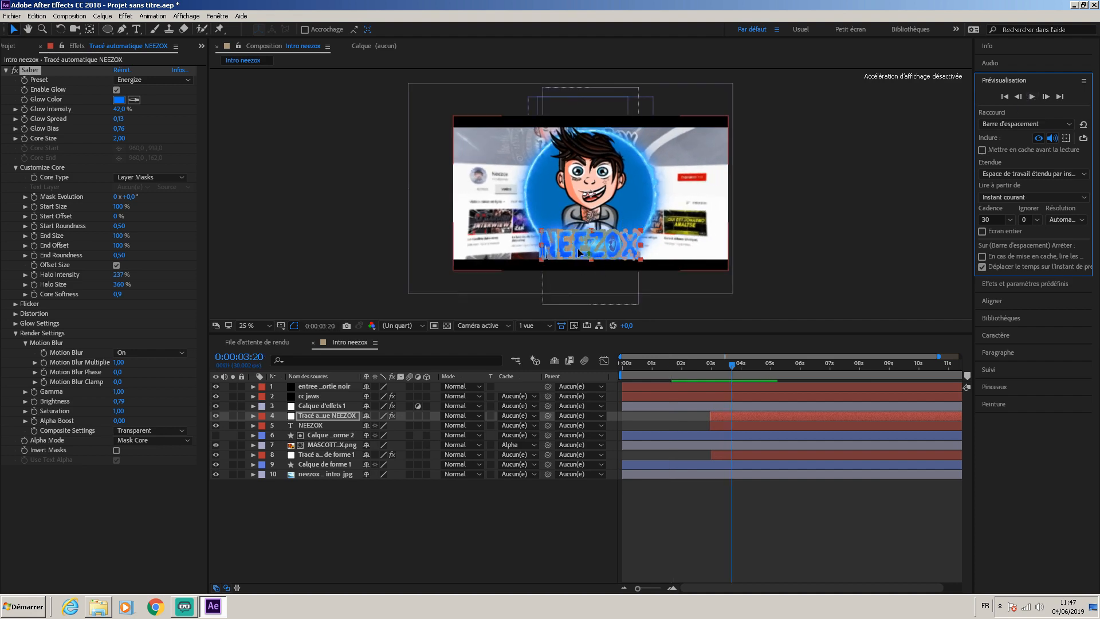
key(space)
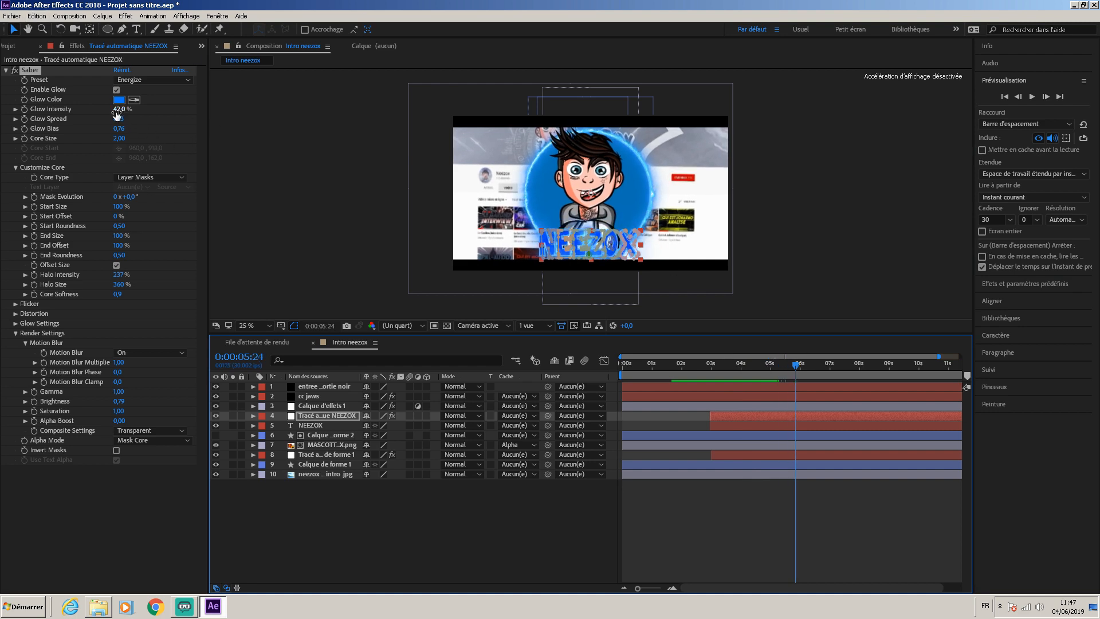
Set the traced text's Saber Glow Intensity to 45% and check the glow up to 0:00:04:17
mouse_move(122, 110)
mouse_down()
mouse_move(112, 124)
mouse_move(136, 119)
mouse_up()
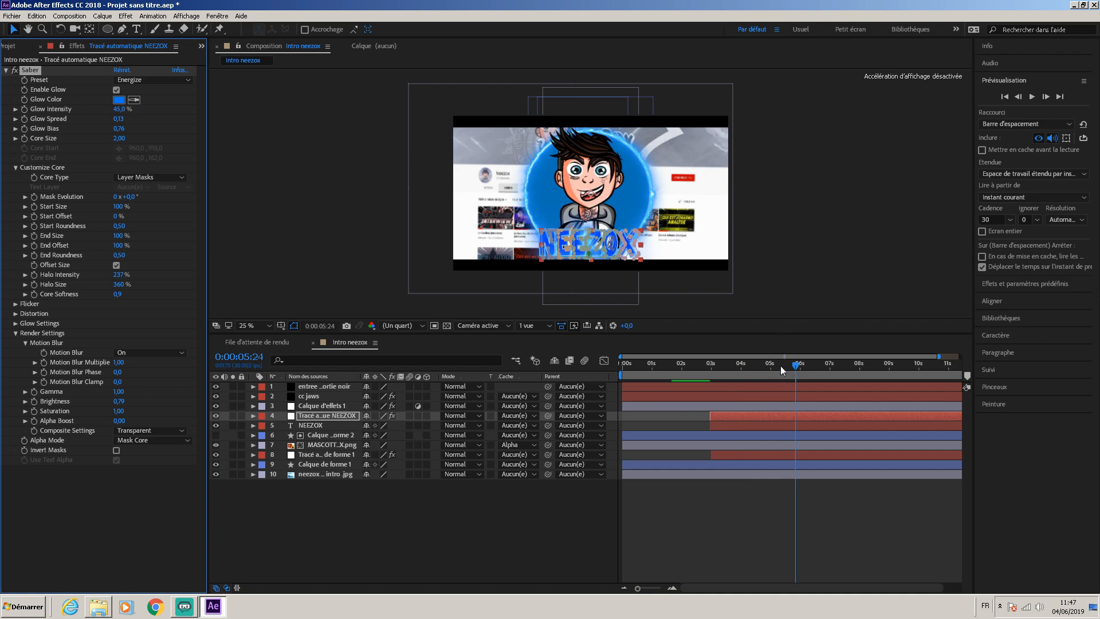
mouse_move(742, 367)
mouse_down()
mouse_move(674, 380)
mouse_move(736, 363)
mouse_up()
click(395, 533)
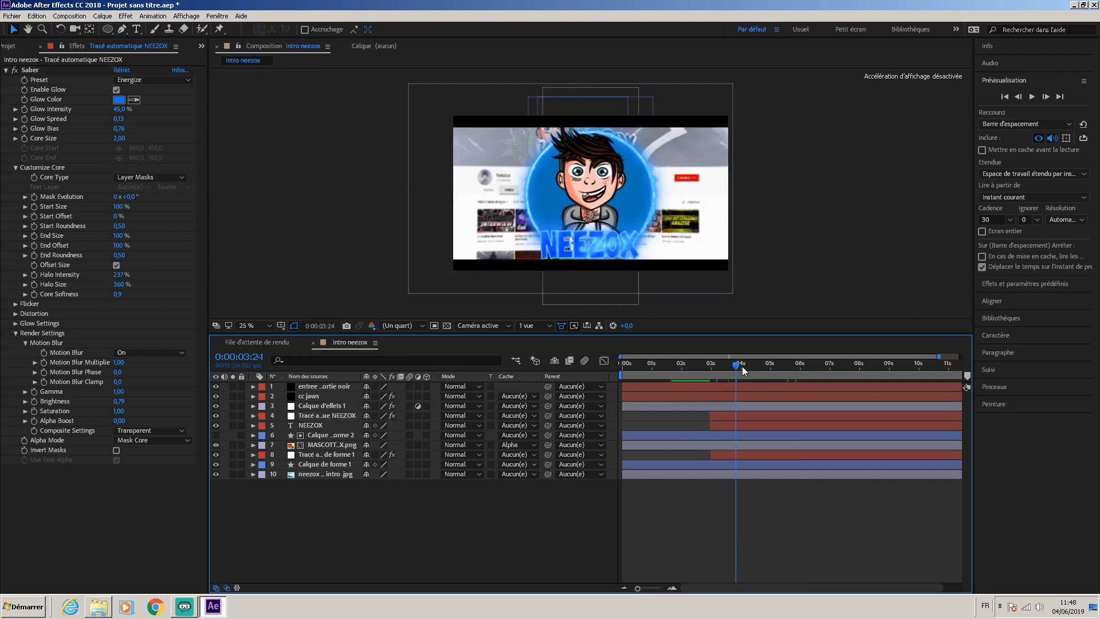
drag(737, 371, 757, 380)
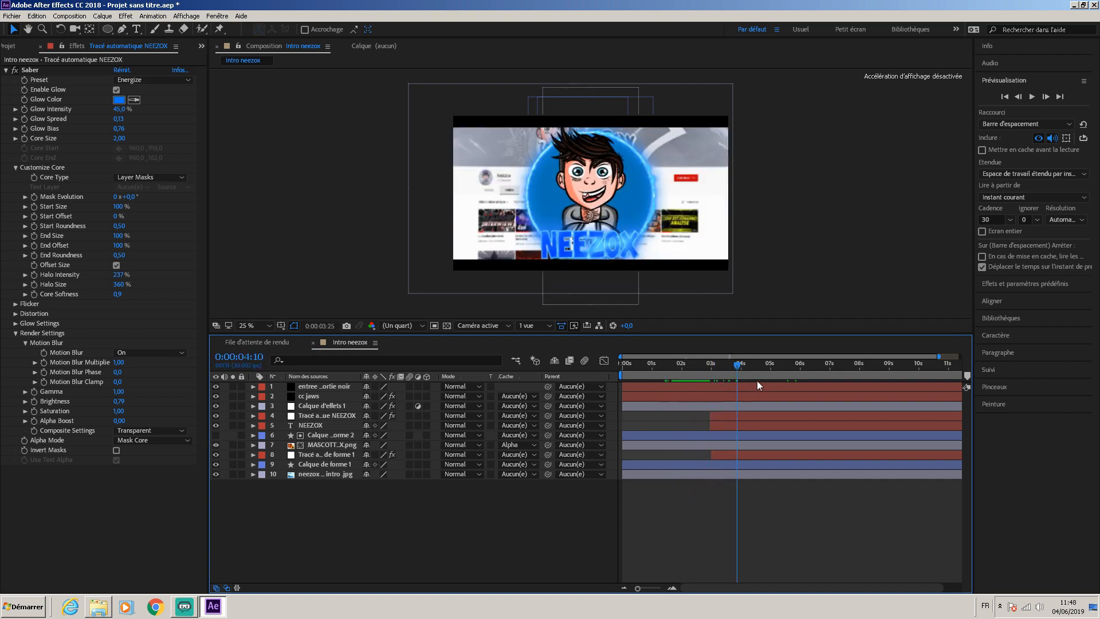
click(18, 47)
click(381, 565)
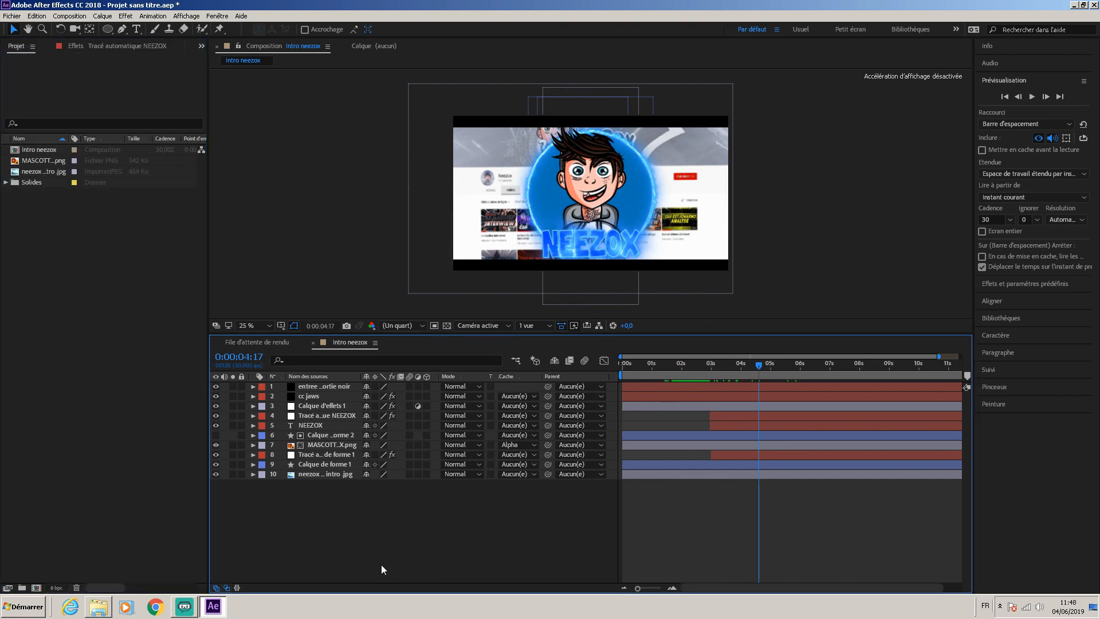
Find the Turbulences distortion effect and apply it to Calque d'effets 1 at 0:00:02:28
drag(759, 363, 711, 379)
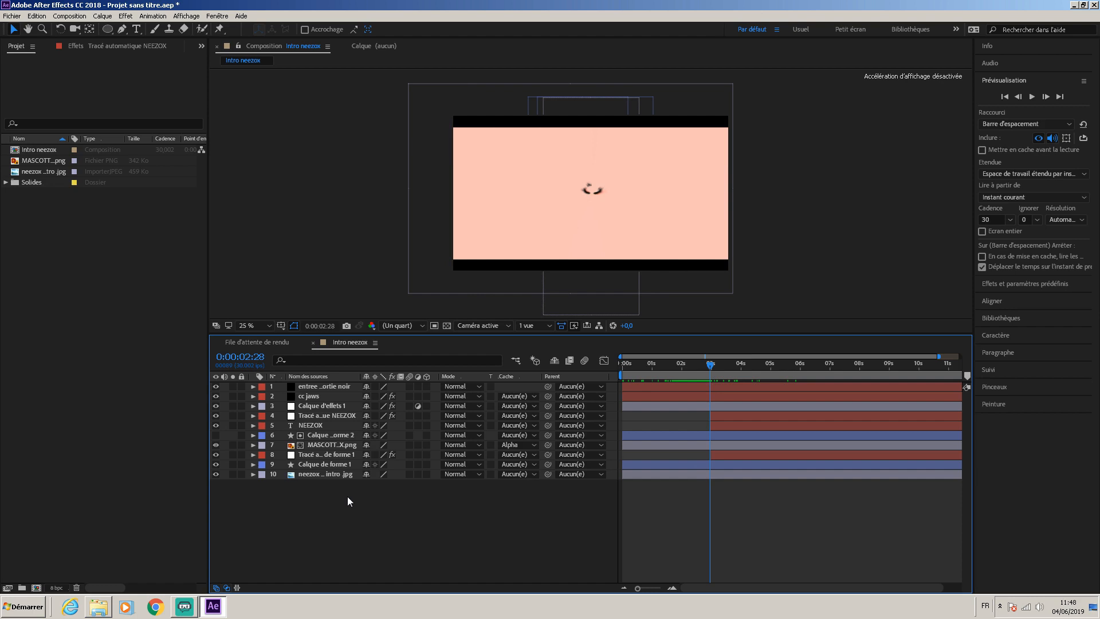
click(324, 405)
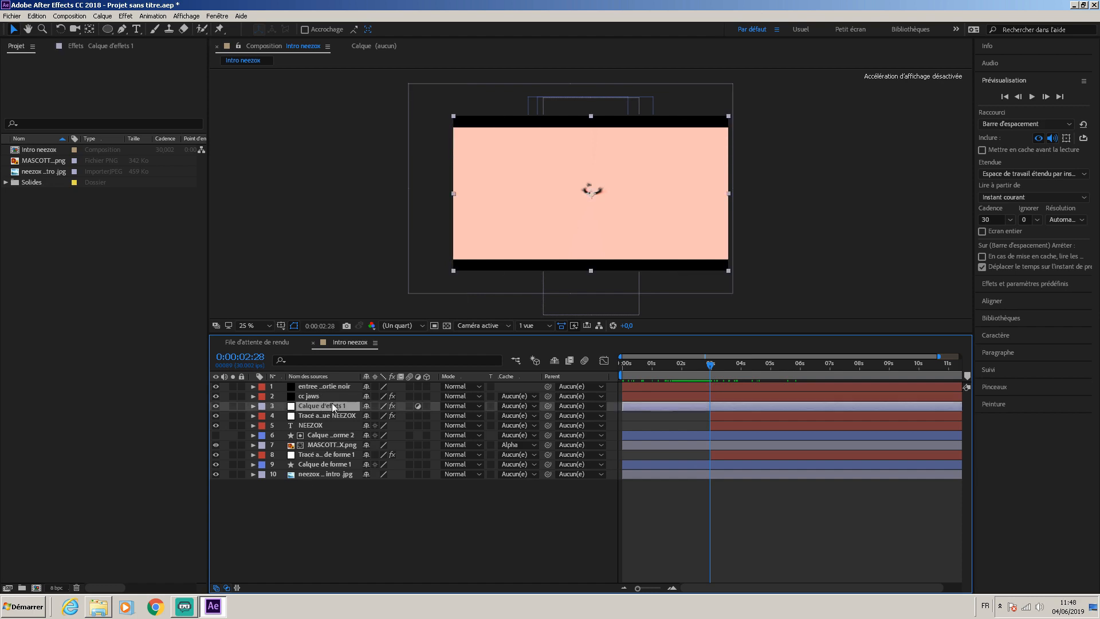
click(1001, 285)
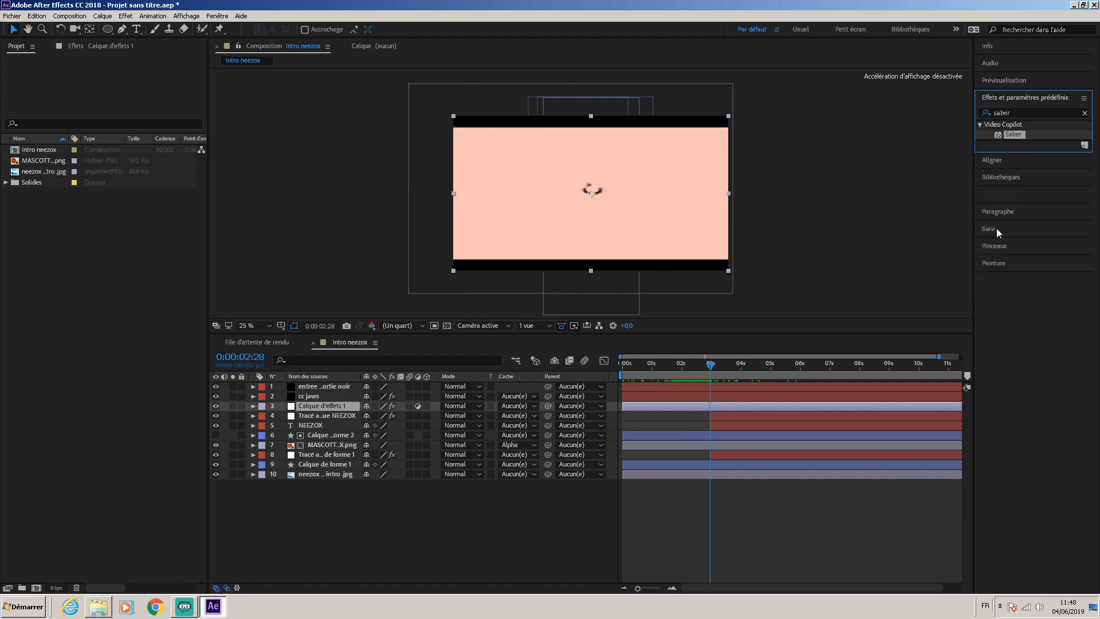
click(1015, 114)
text(turbu)
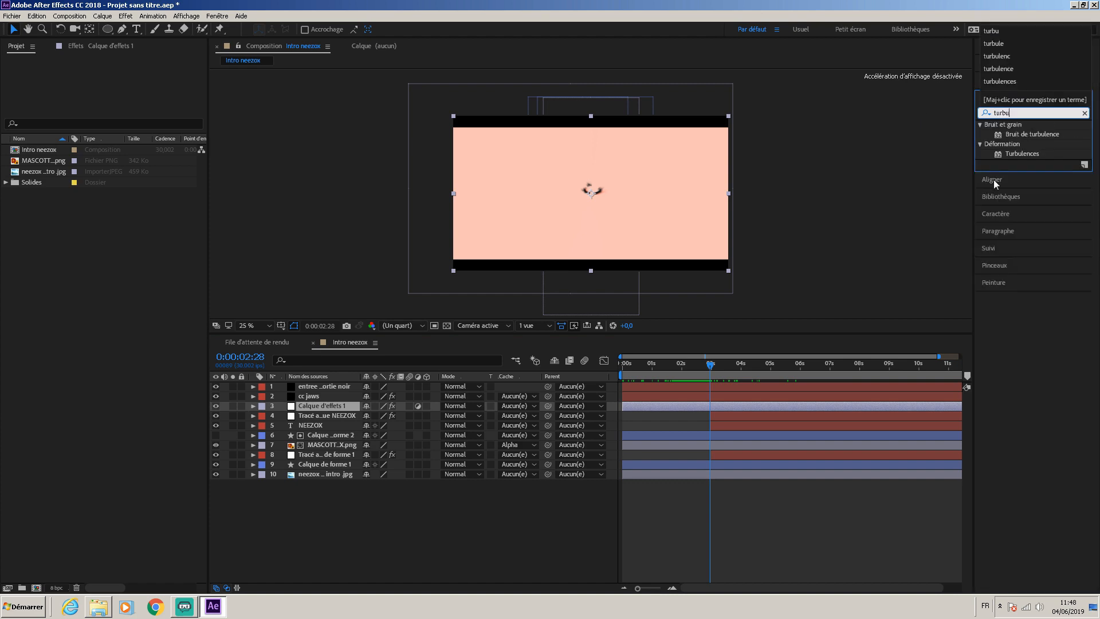
double_click(1017, 152)
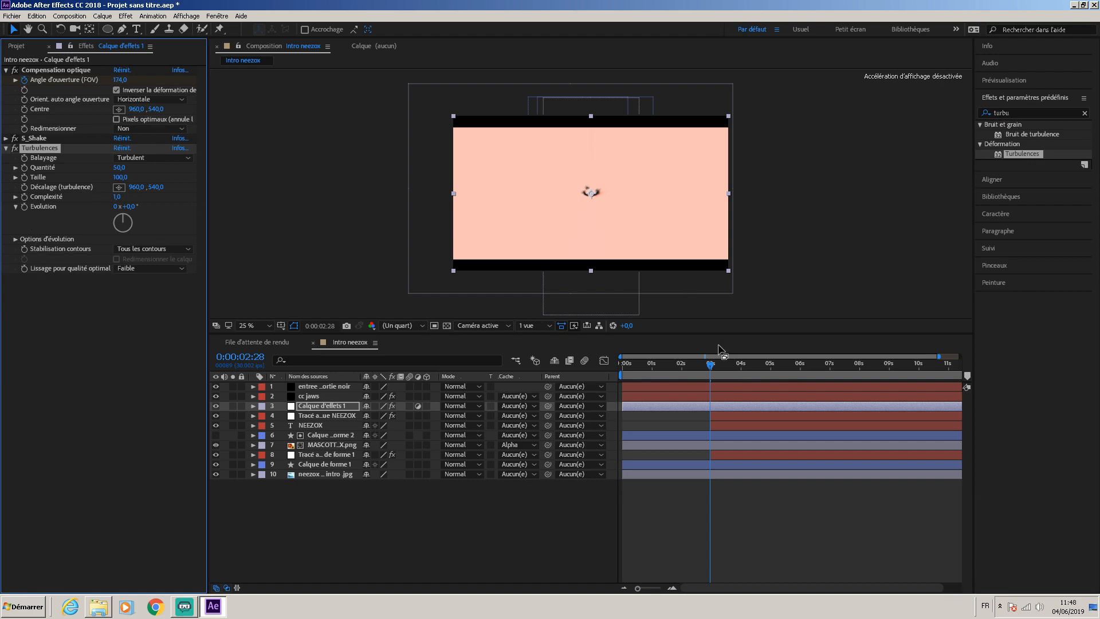
Try to set the Turbulences Quantité to 0 at 0:00:00:00, and remove the effect from Calque d'effets 1
click(672, 370)
key(space)
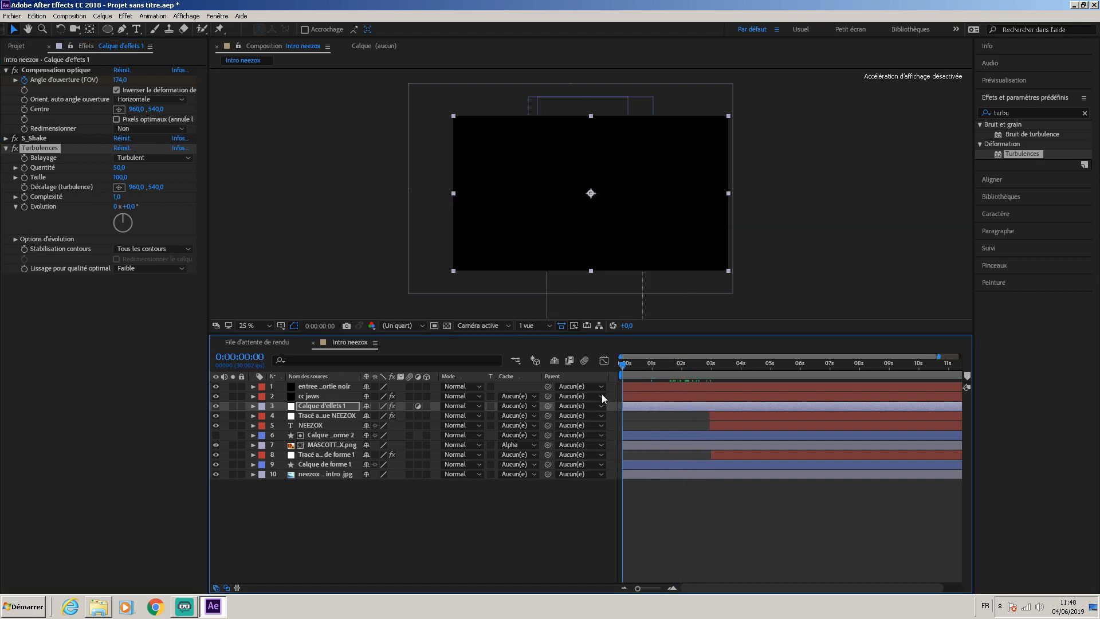
click(121, 167)
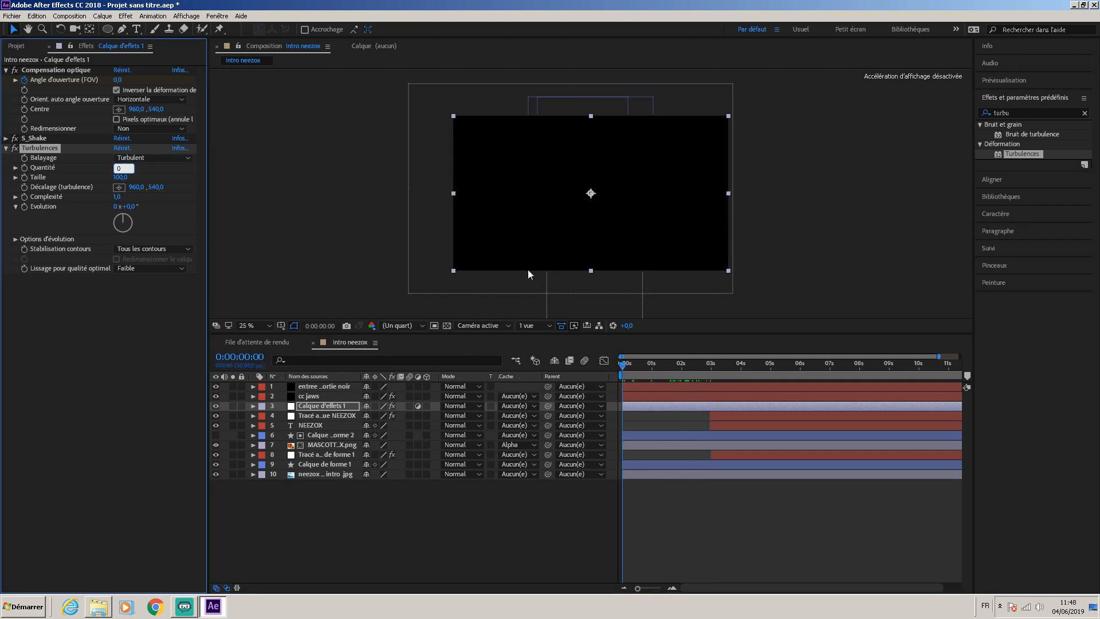
key(Tab)
text(à)
key(Escape)
key(Delete)
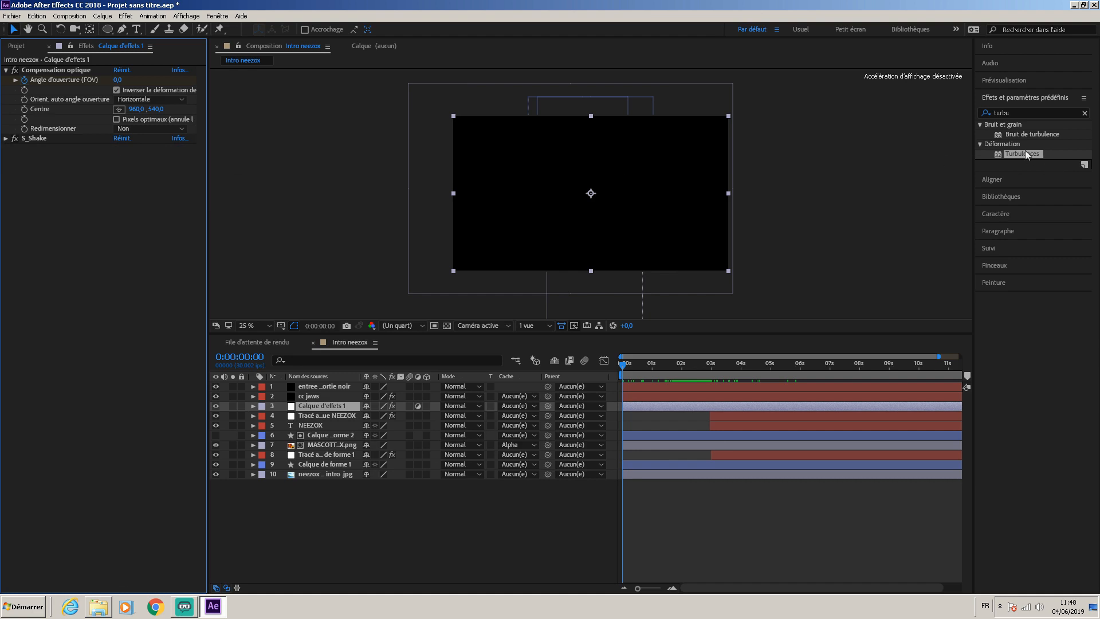
Apply Turbulences to Calque d'effets 1 with Quantité 0 and Taille 2, and keyframe both at 0:00:00:00
double_click(1026, 154)
click(124, 167)
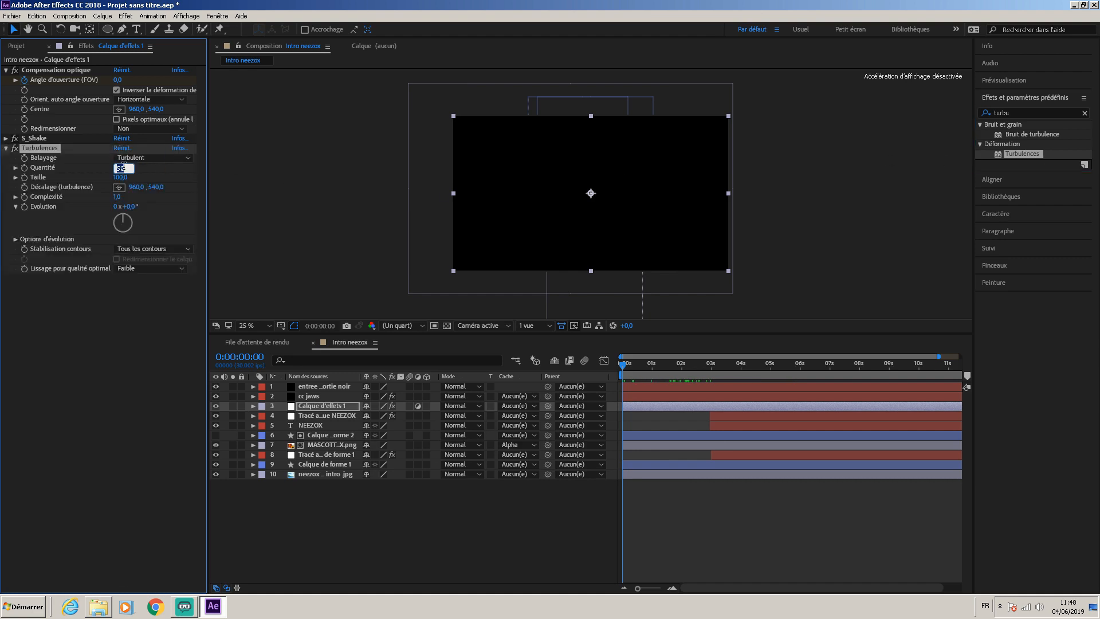
text(0)
click(125, 177)
click(121, 407)
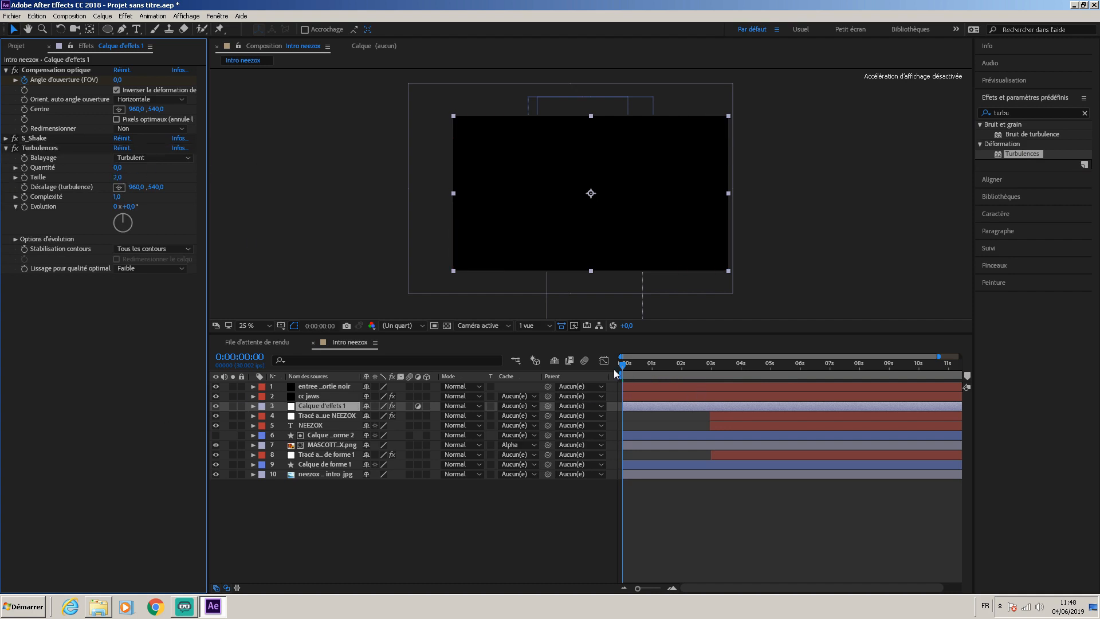
drag(623, 370, 578, 378)
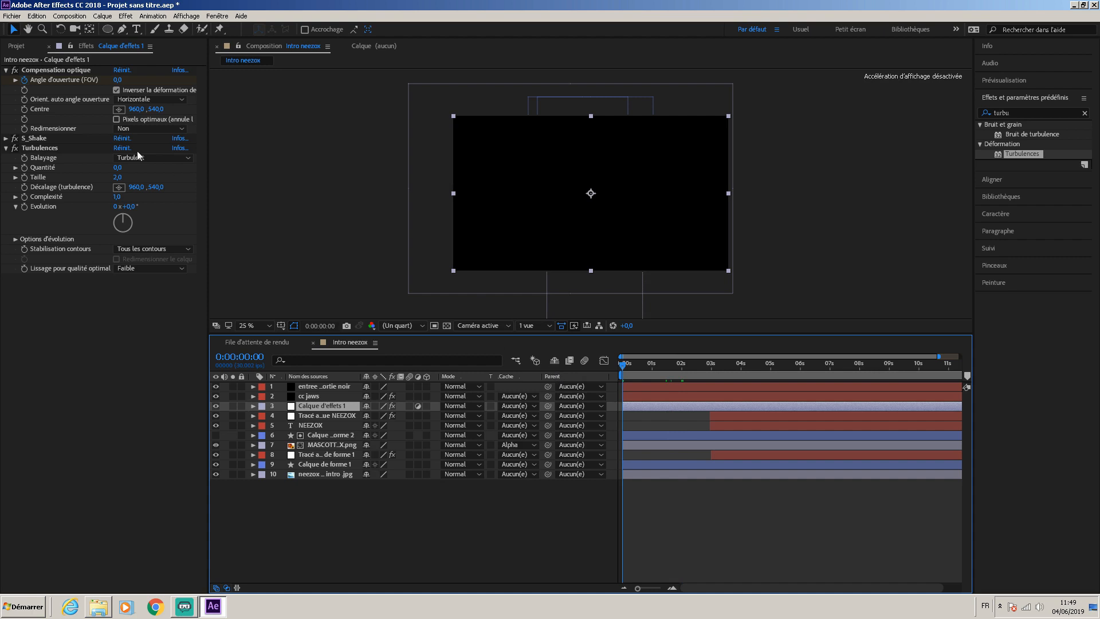
click(25, 168)
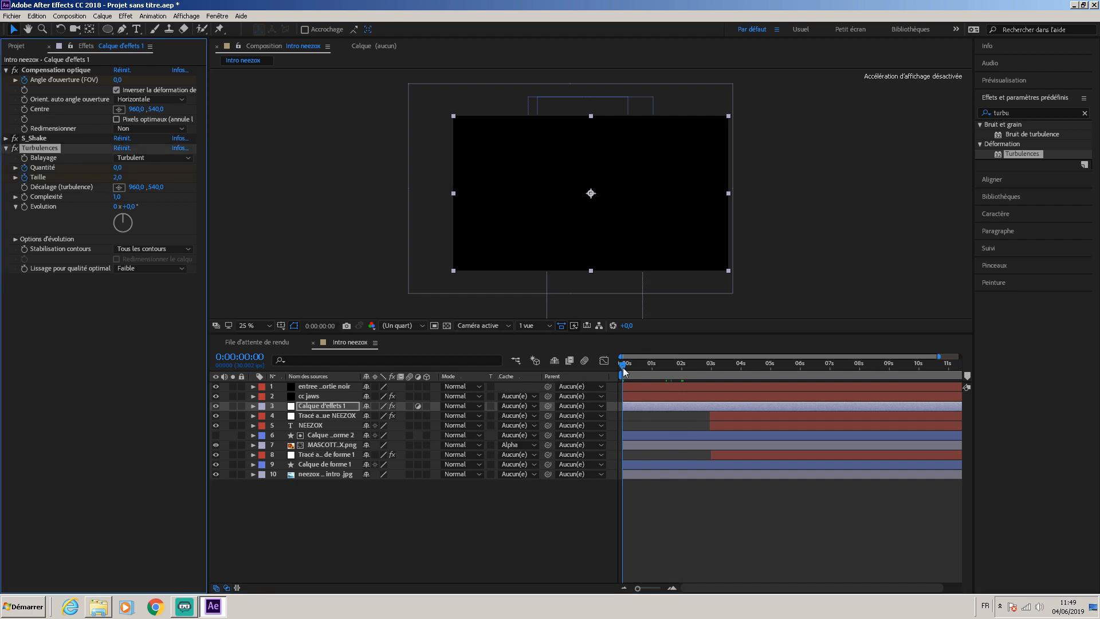
At 0:00:02:27, set the Turbulences keyframe values to Quantité 110 and Taille 110
drag(625, 367, 710, 370)
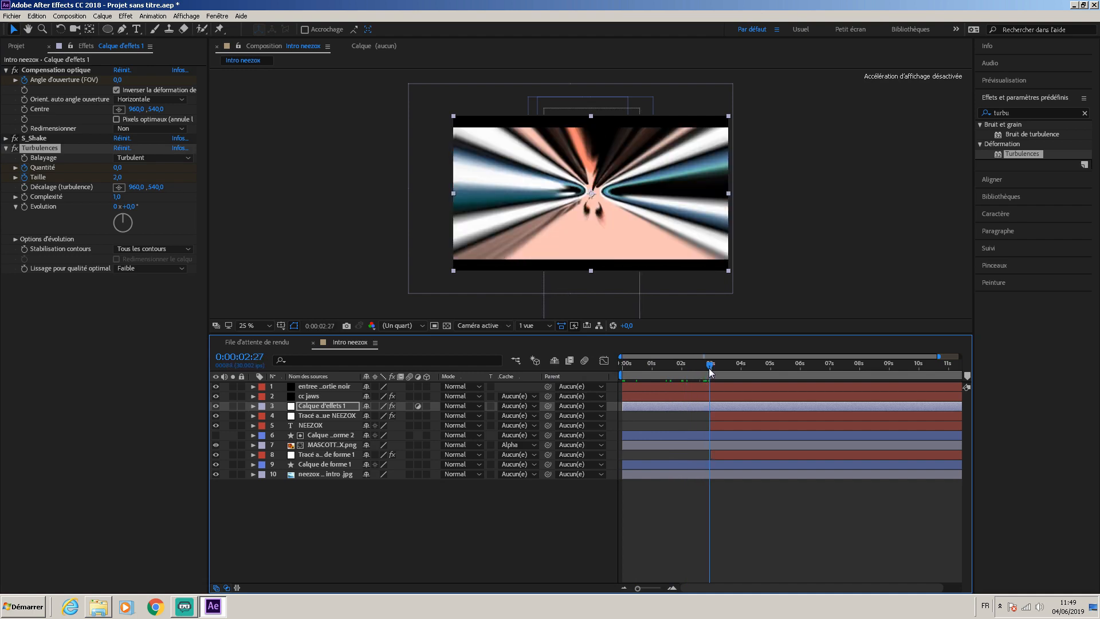
click(119, 169)
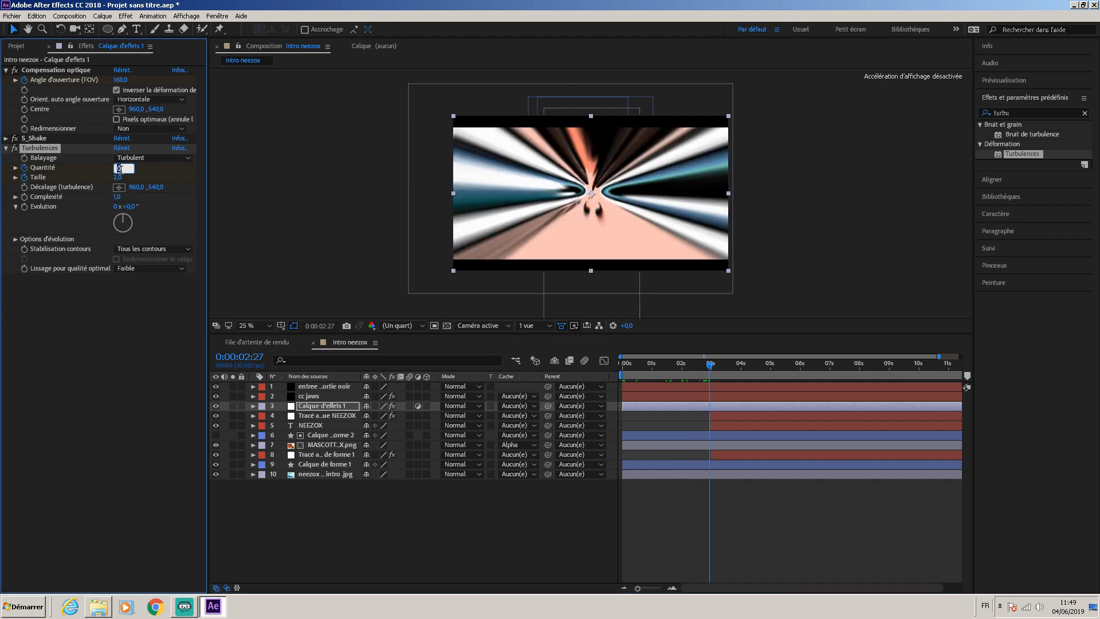
text(110)
click(118, 177)
key(Caps_Lock)
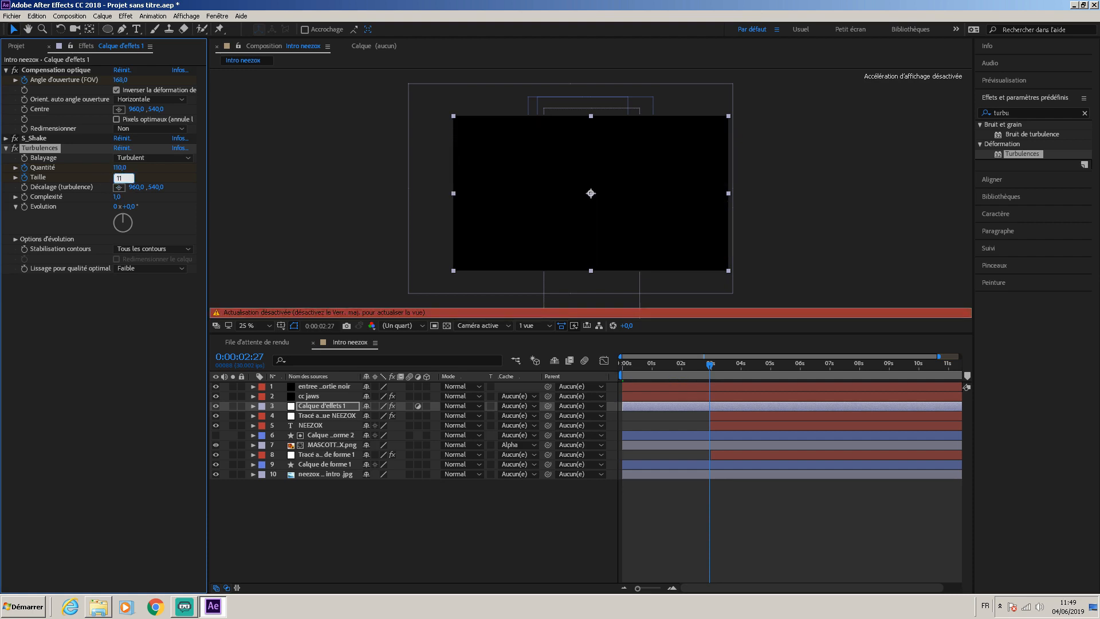
text(110)
key(Return)
key(Caps_Lock)
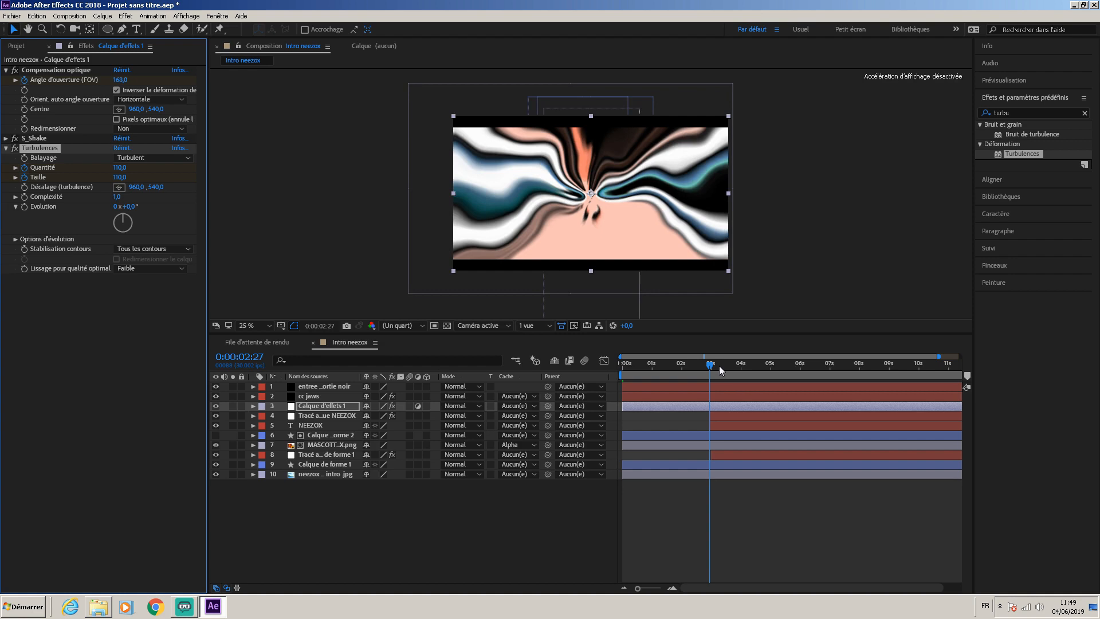
At 0:00:03:29, set the Turbulences keyframe values on Calque d'effets 1 to Quantité 0 and Taille 2
drag(710, 365, 744, 365)
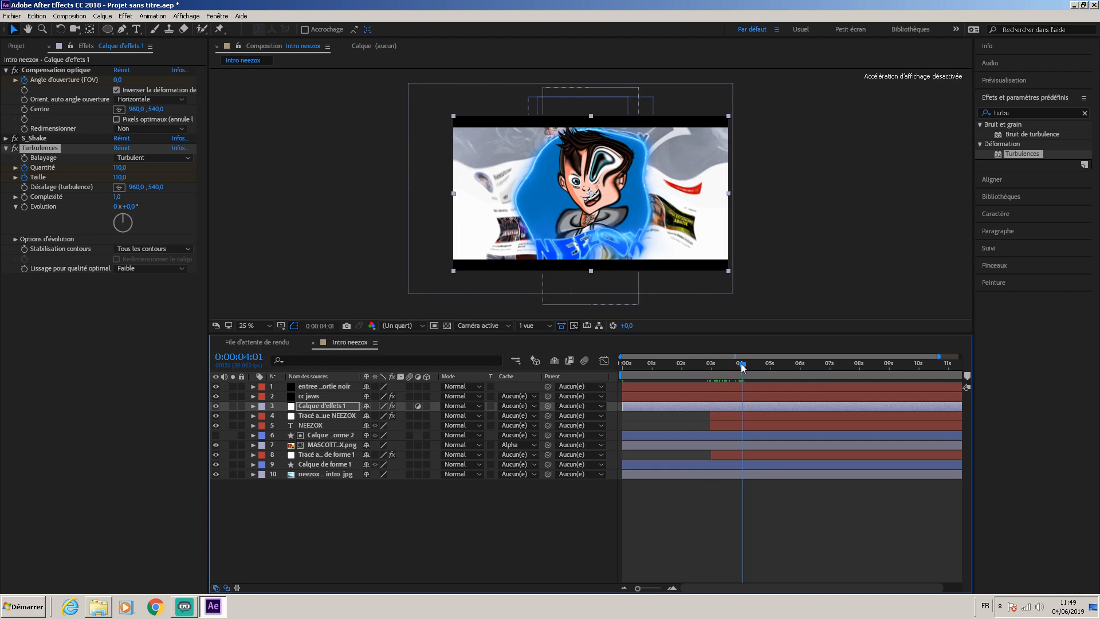
click(118, 168)
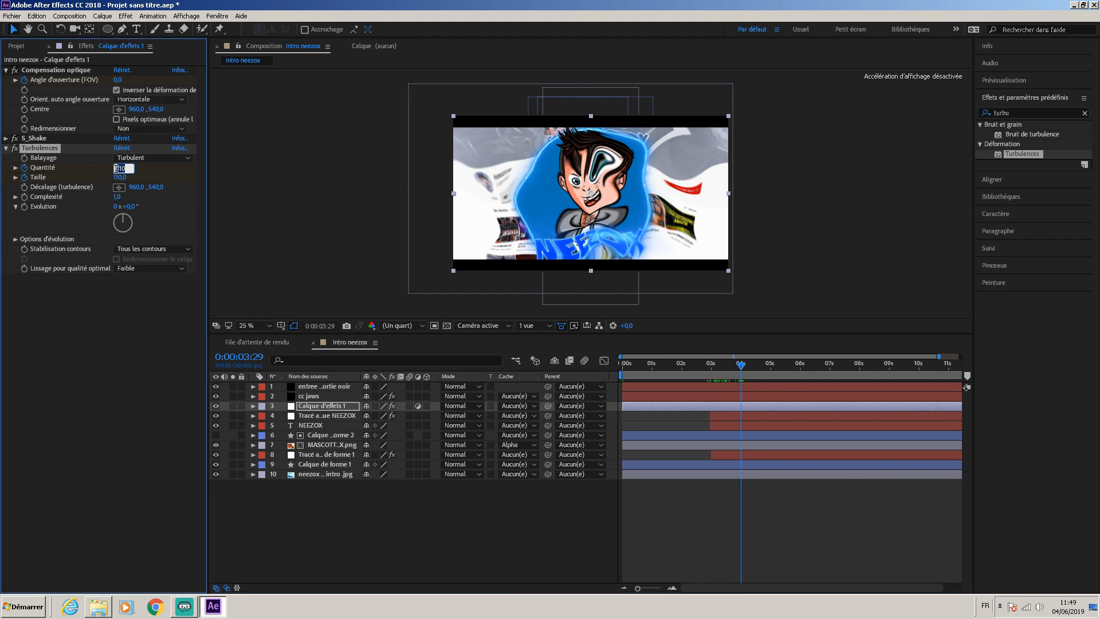
text(0)
click(121, 178)
text(2)
key(Return)
At 0:00:01:29, add Turbulences keyframes on Calque d'effets 1 with Quantité 0 and Taille 2
drag(741, 368, 683, 371)
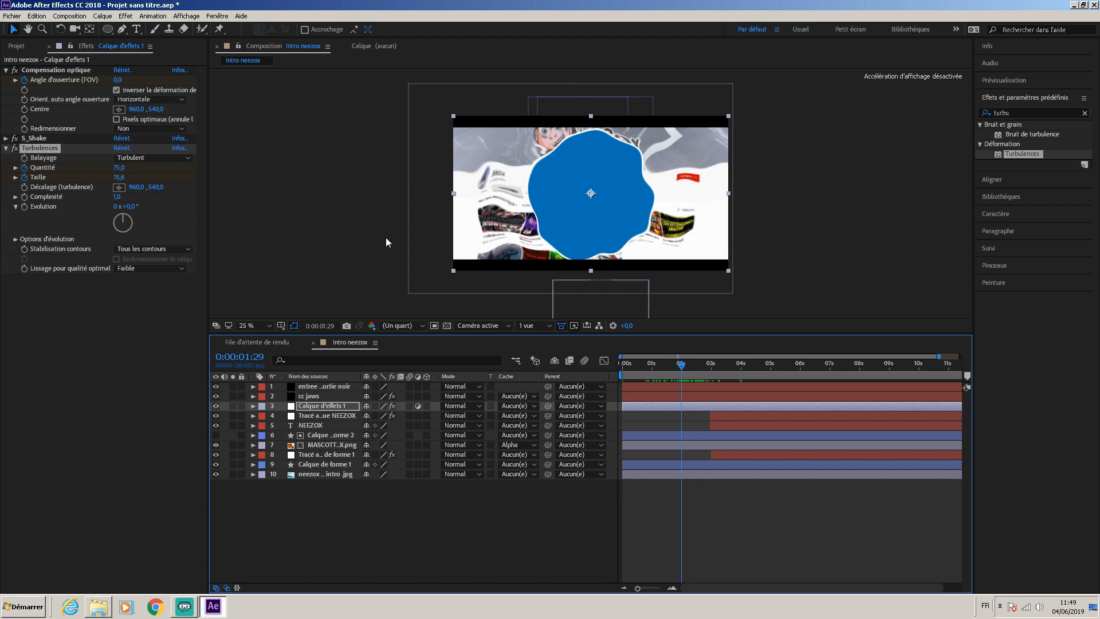
drag(117, 167, 118, 171)
click(118, 169)
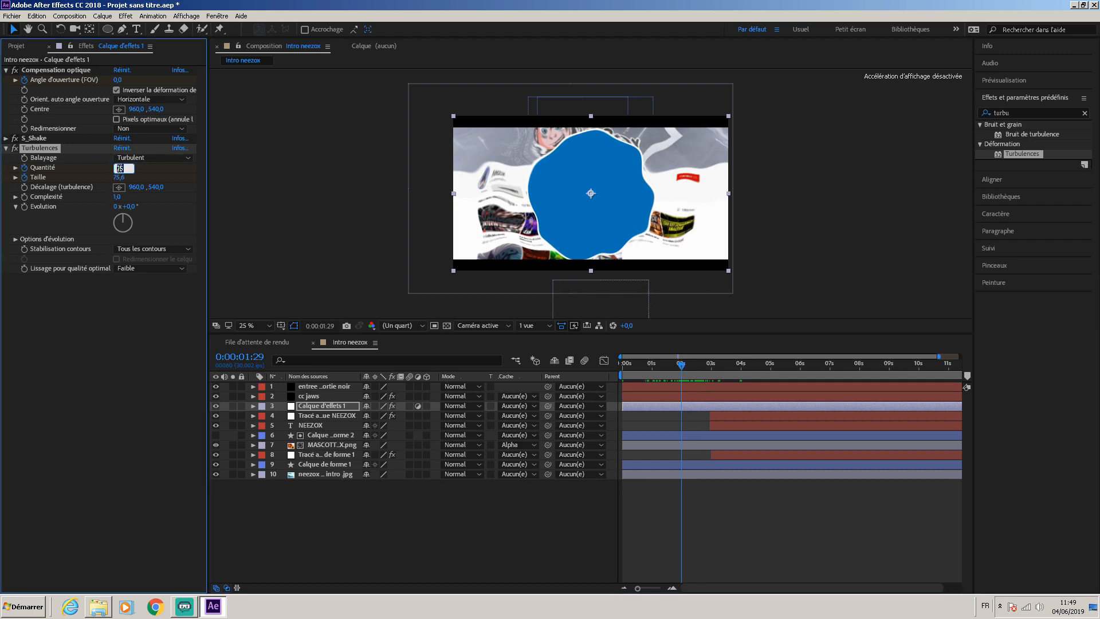
text(0)
key(Return)
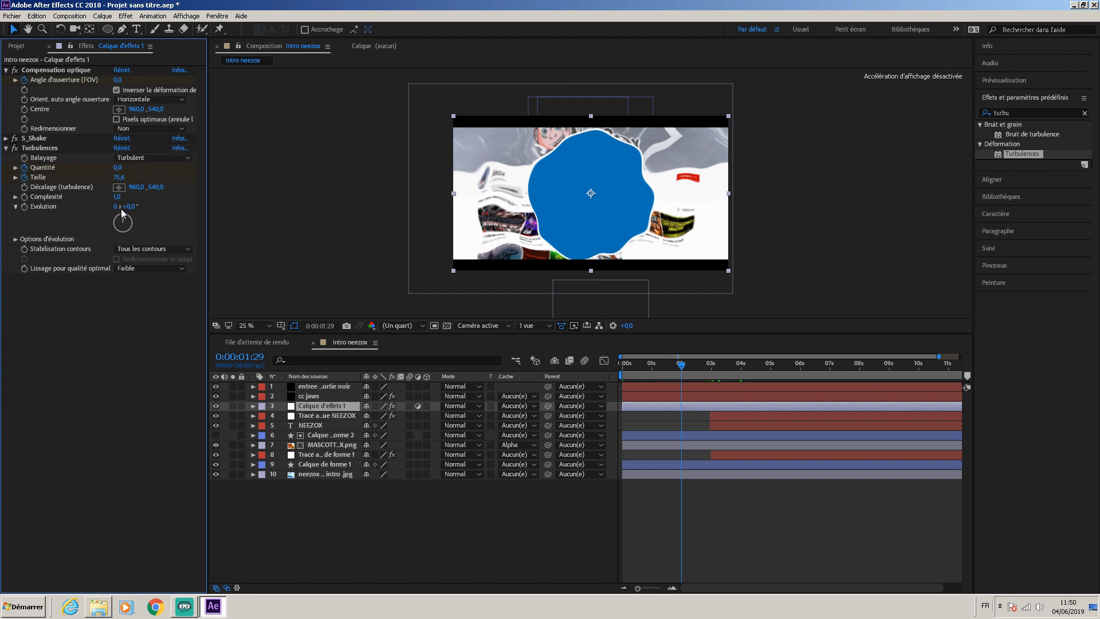
click(125, 177)
text(2)
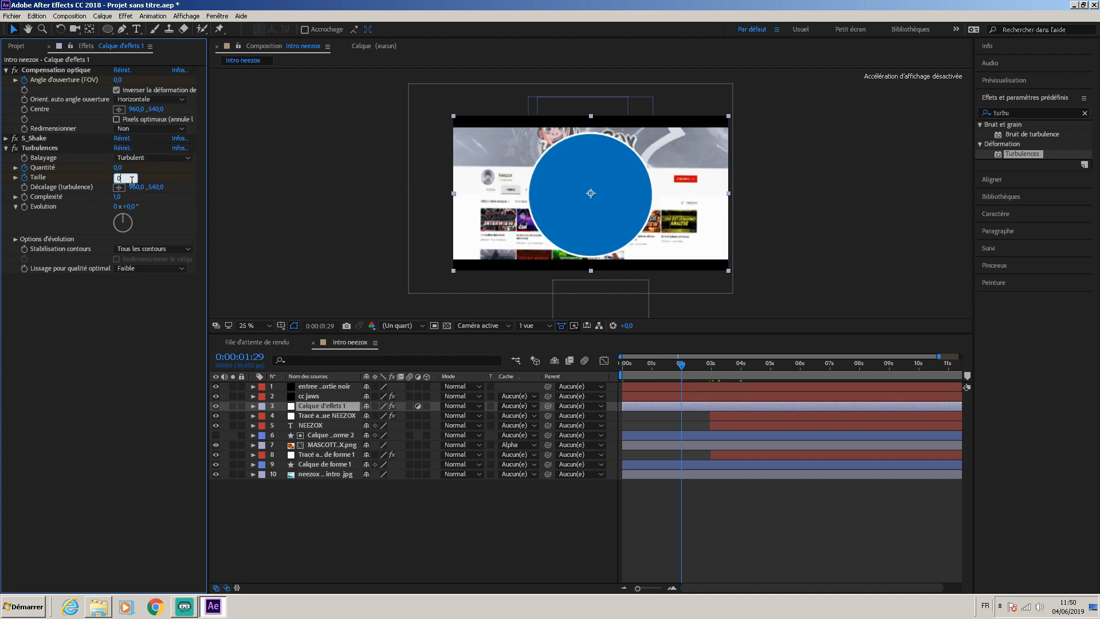
key(Return)
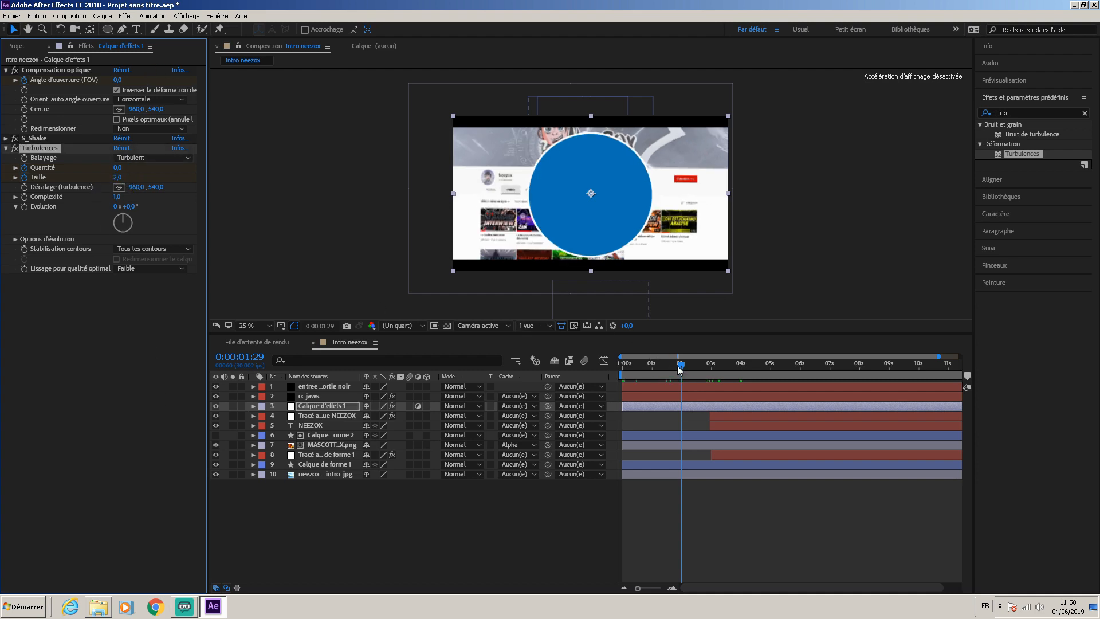
Preview the Intro neezox composition from the beginning to review the current animation
drag(682, 366, 749, 374)
click(617, 373)
click(1052, 78)
click(1033, 97)
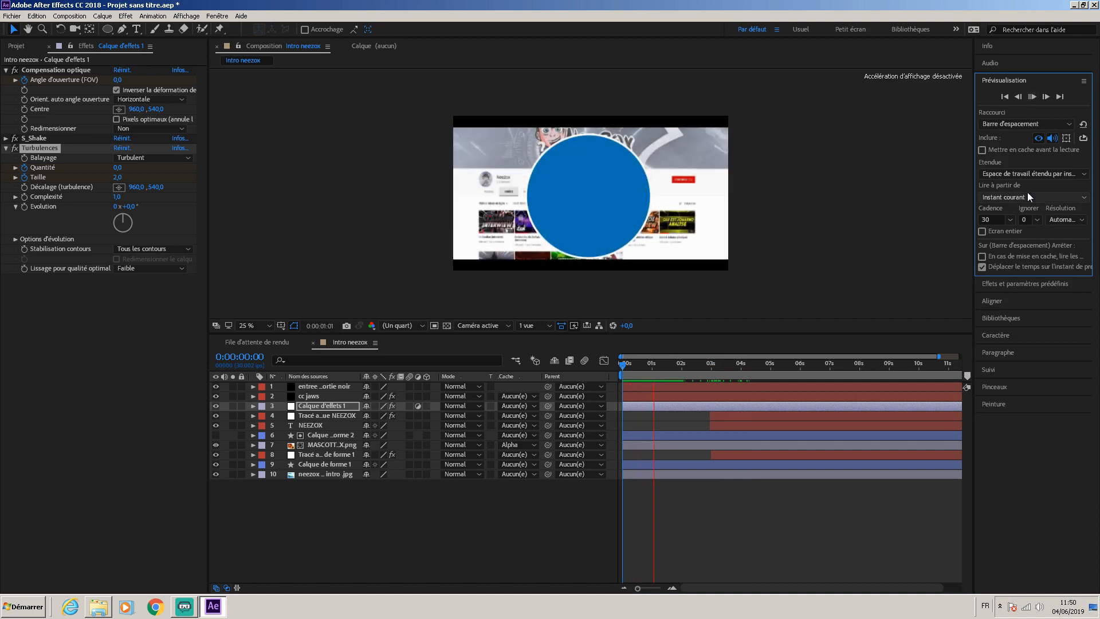
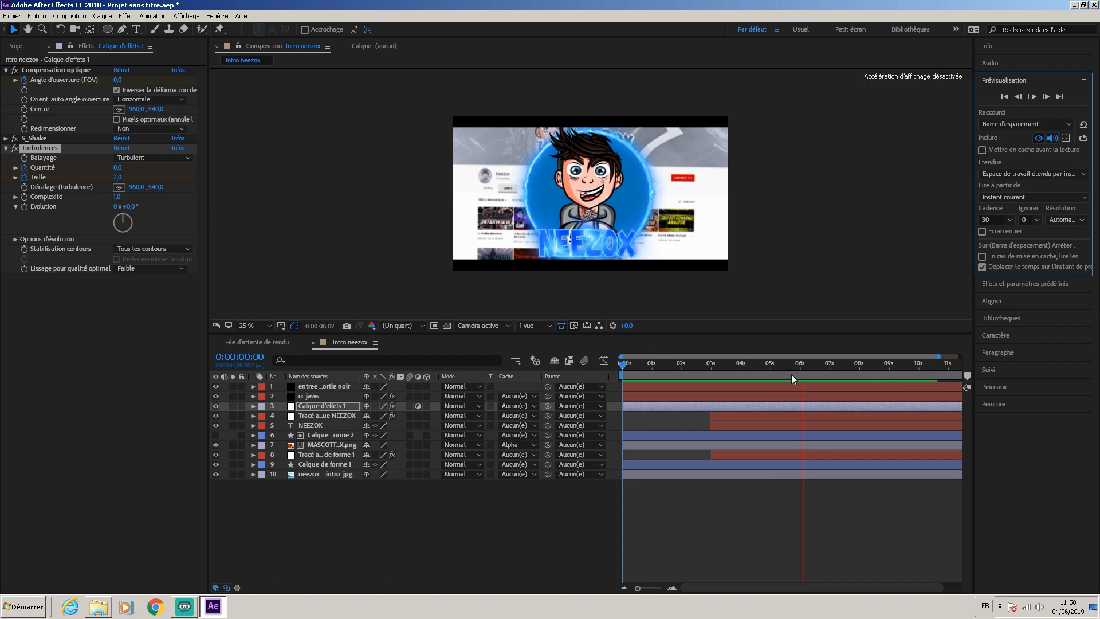
key(space)
Apply the S_EdgeDetect effect to the Calque d'effets 1 adjustment layer and set its Effect option to Mono Edges
drag(832, 370, 714, 393)
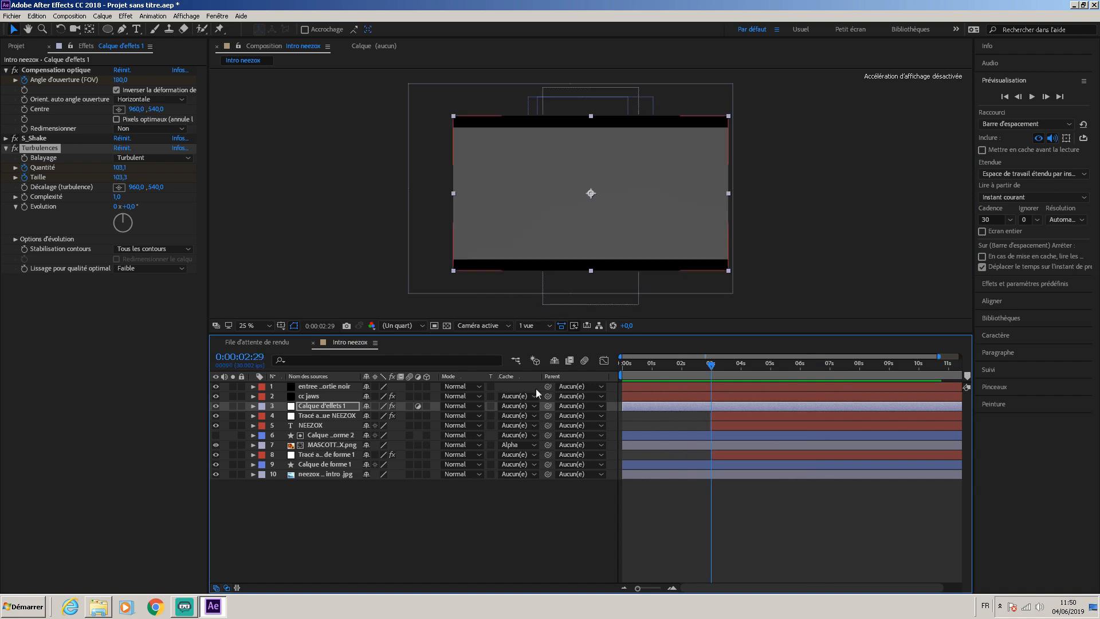
click(17, 47)
click(105, 46)
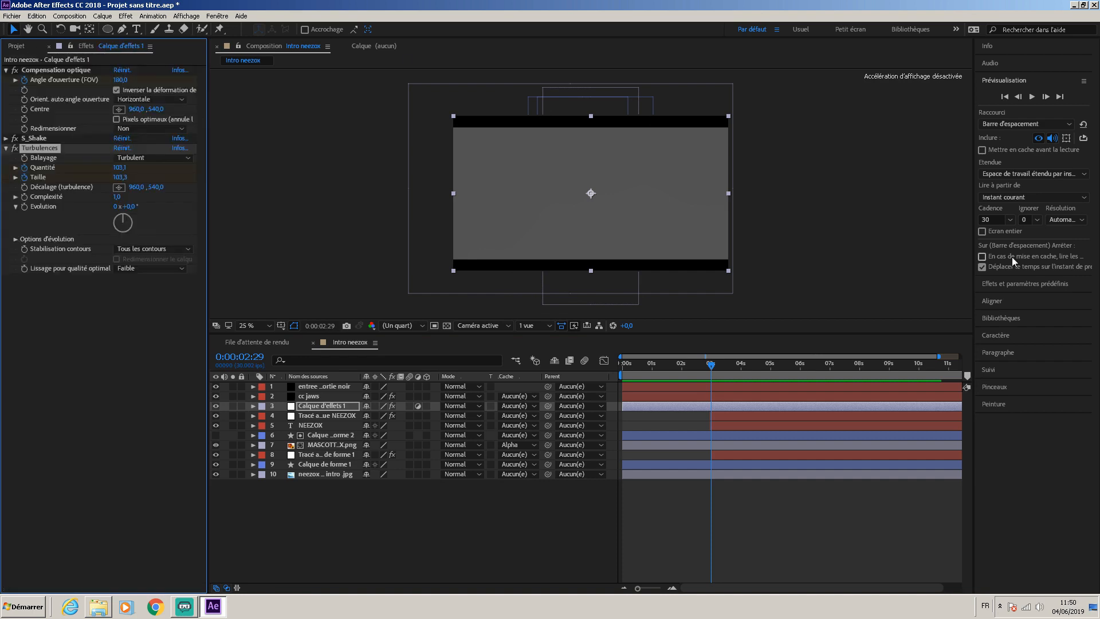
click(995, 285)
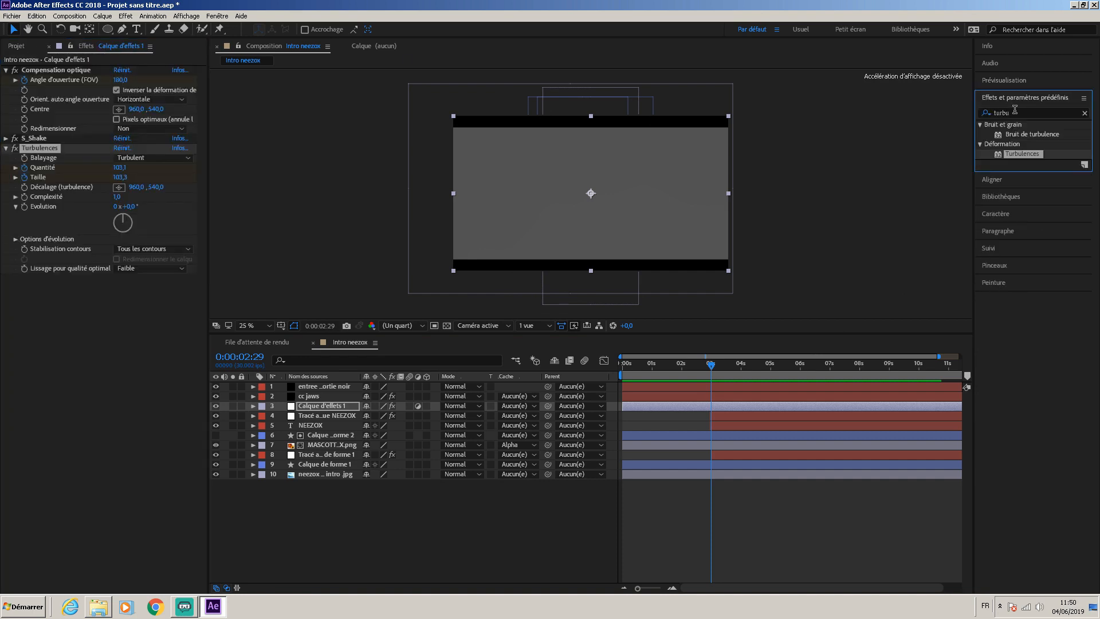
click(1015, 110)
text(s_edge)
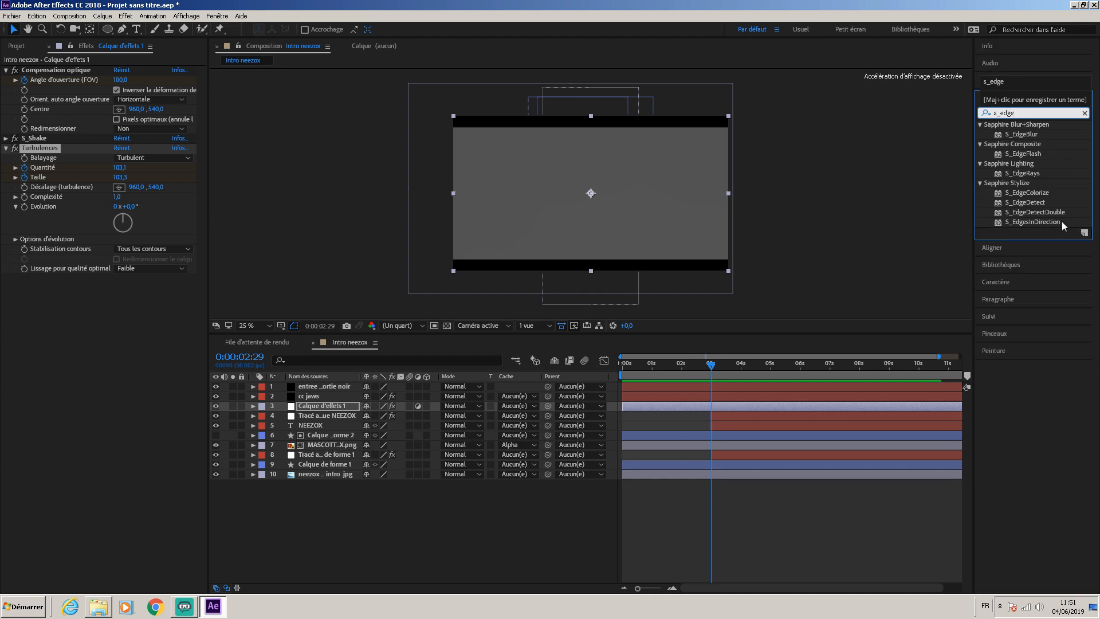
double_click(1026, 203)
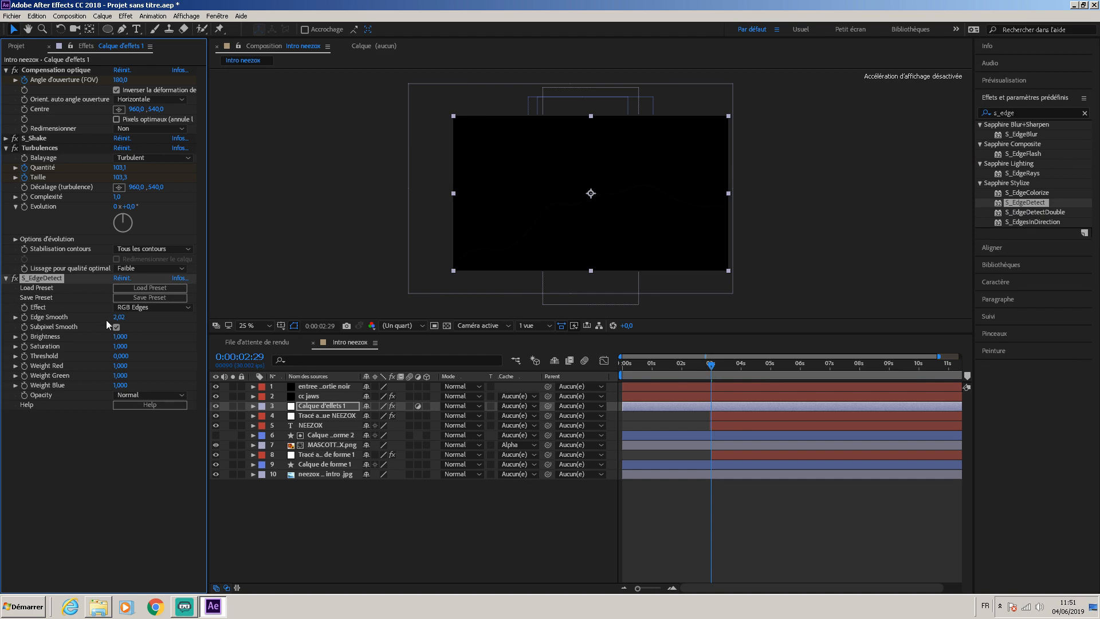
click(140, 308)
drag(713, 370, 681, 368)
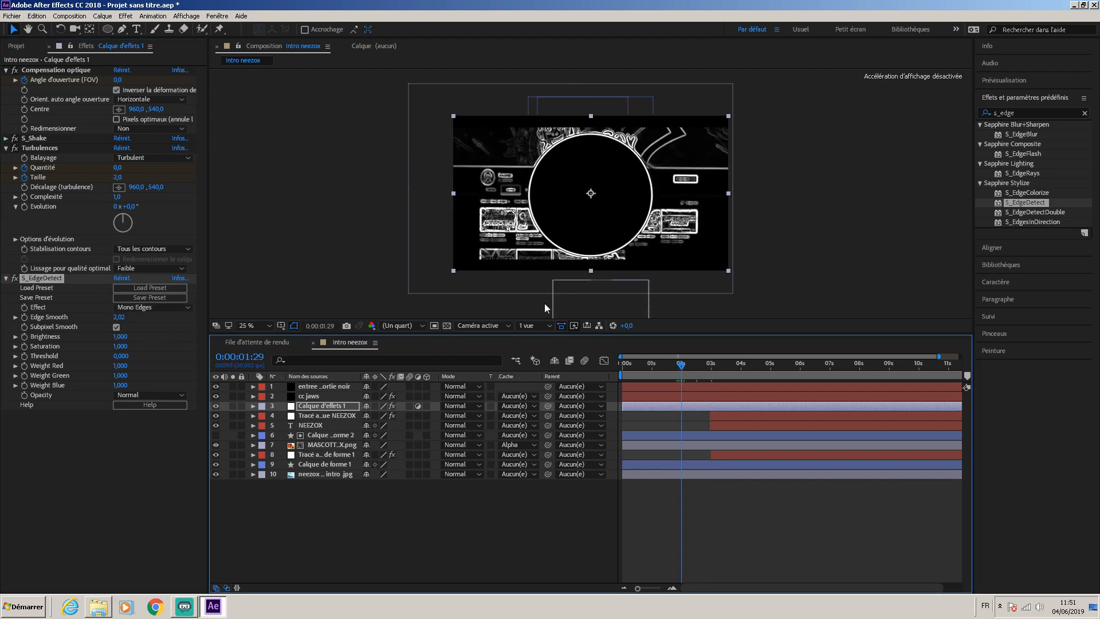
Start keyframing S_EdgeDetect's effect opacity (Opacité de l'effet) on Calque d'effets 1 with 0% at 0:00:00:00
drag(680, 376, 712, 368)
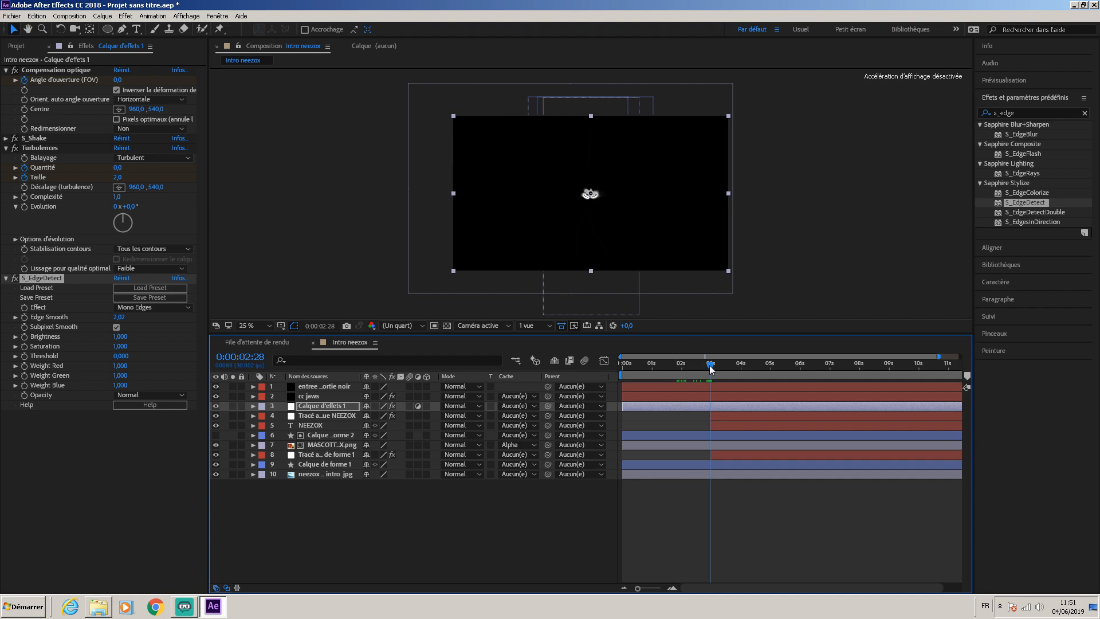
click(253, 406)
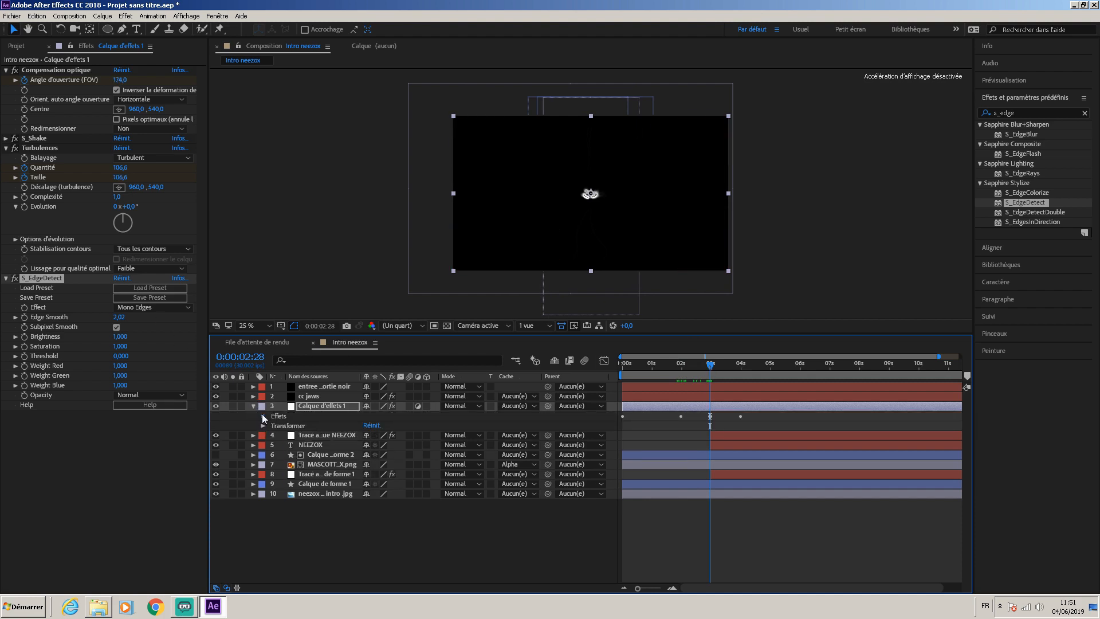
click(263, 415)
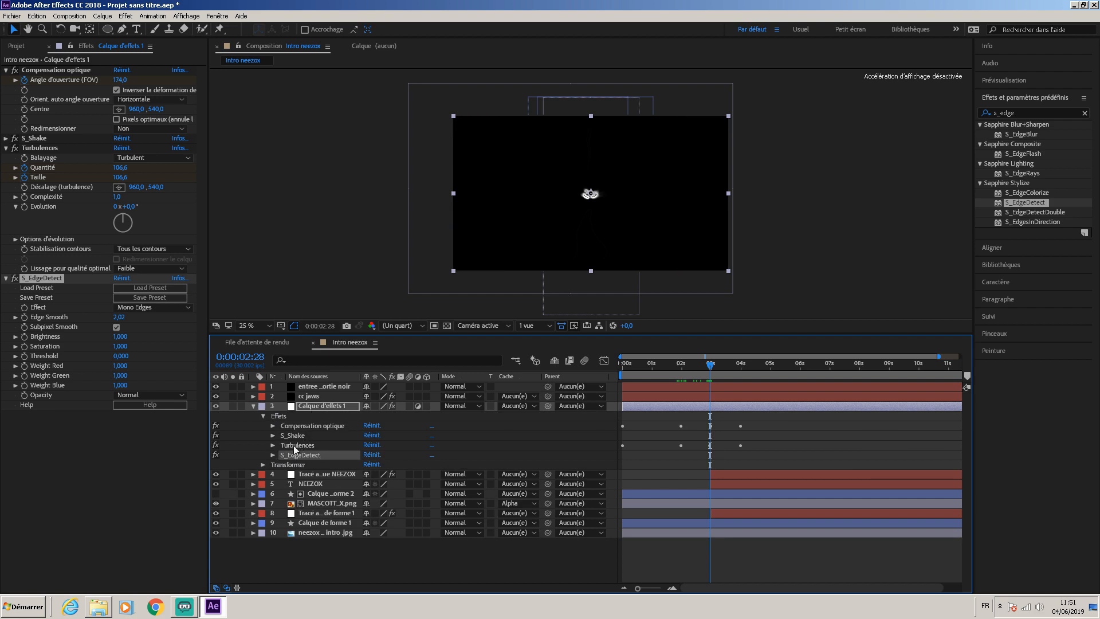
click(273, 455)
scroll(314, 475, down, 5)
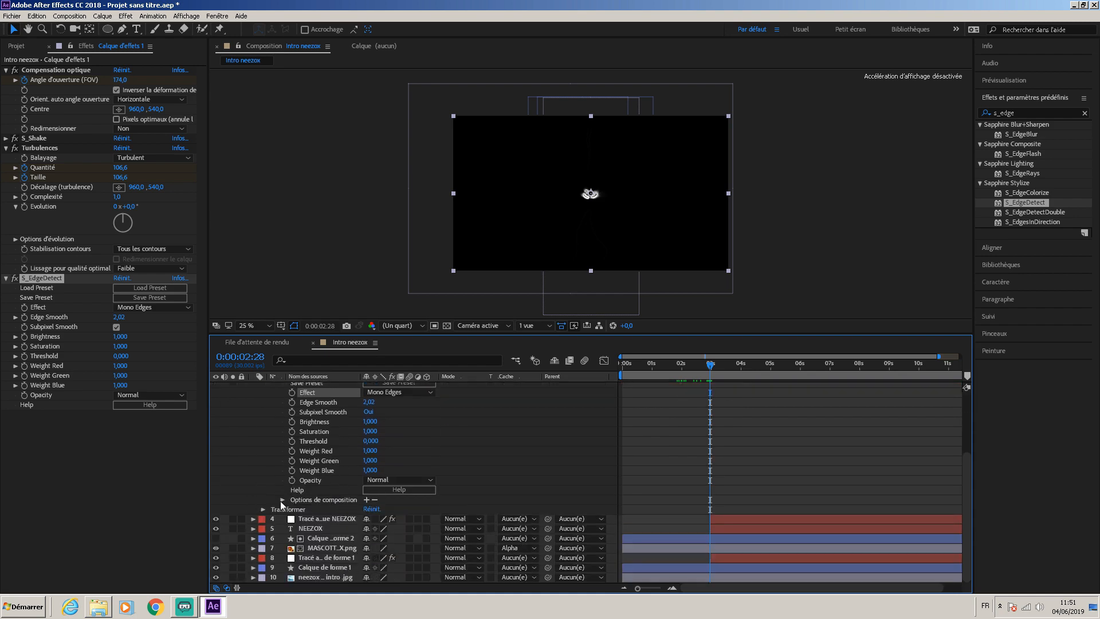
click(282, 499)
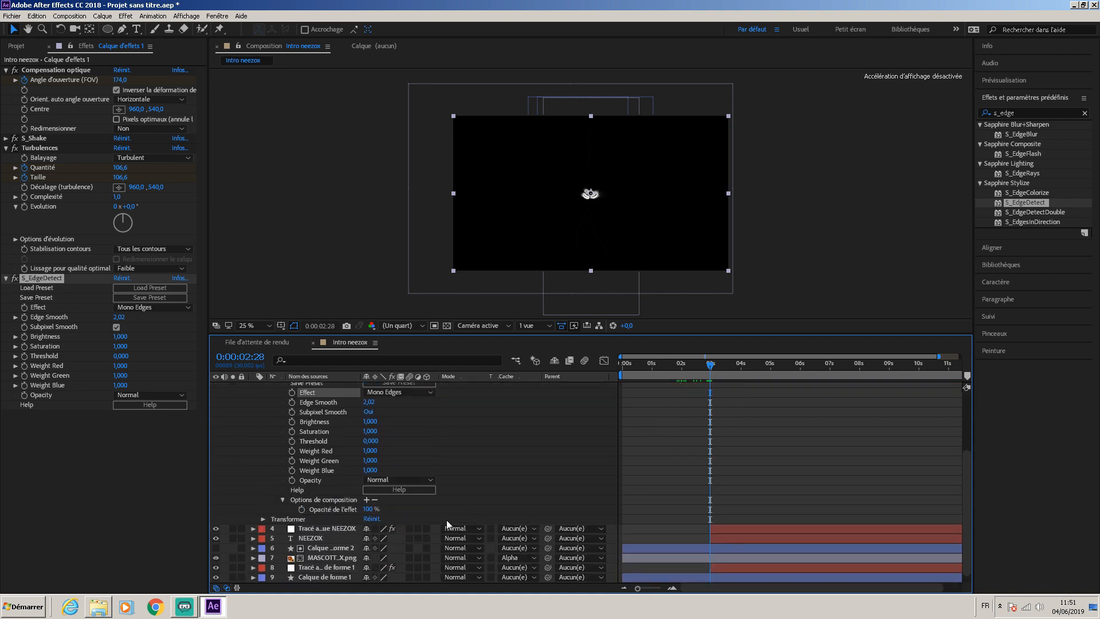
drag(708, 370, 616, 380)
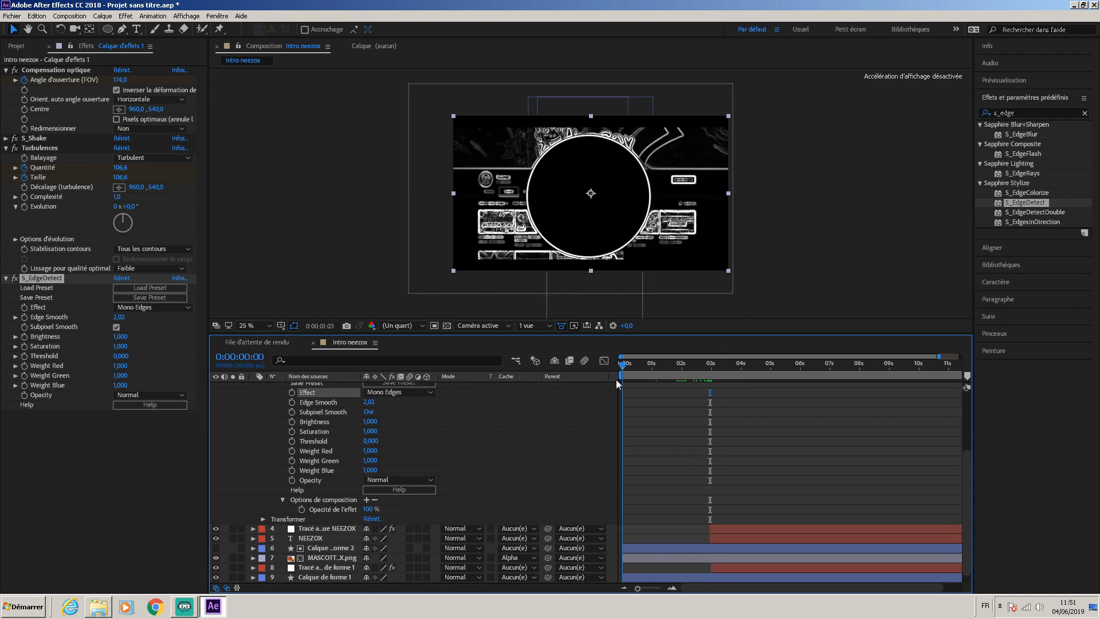
click(301, 509)
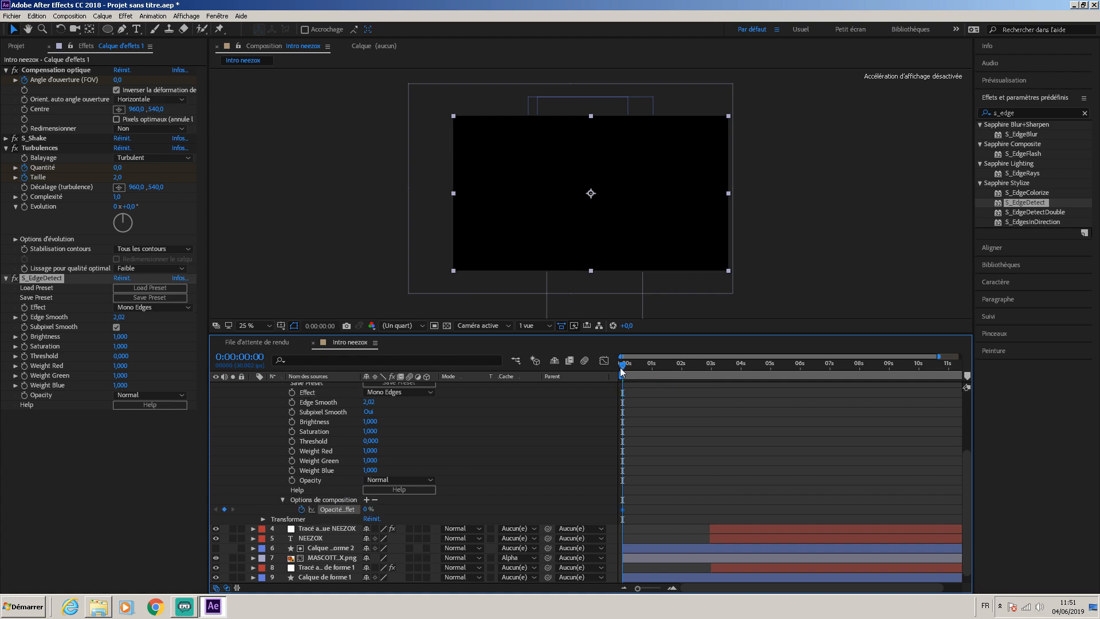
Keyframe S_EdgeDetect's effect opacity at 100% at 0:00:02:28, and at 0% at both 0:00:03:29 and 0:00:01:29
drag(621, 371, 710, 356)
drag(364, 509, 652, 473)
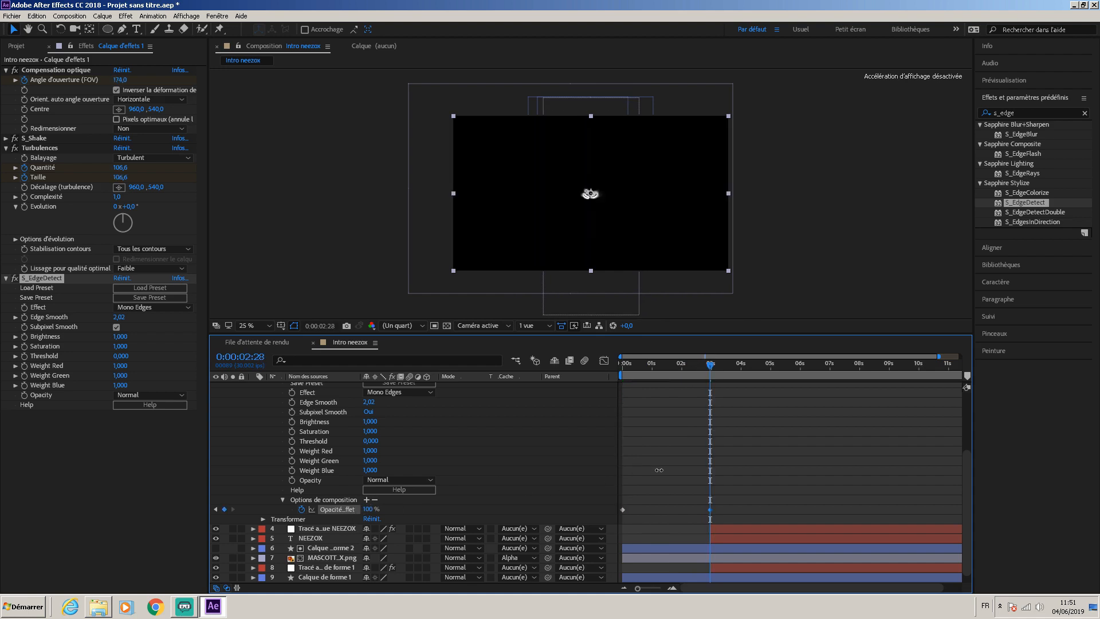
drag(710, 363, 739, 357)
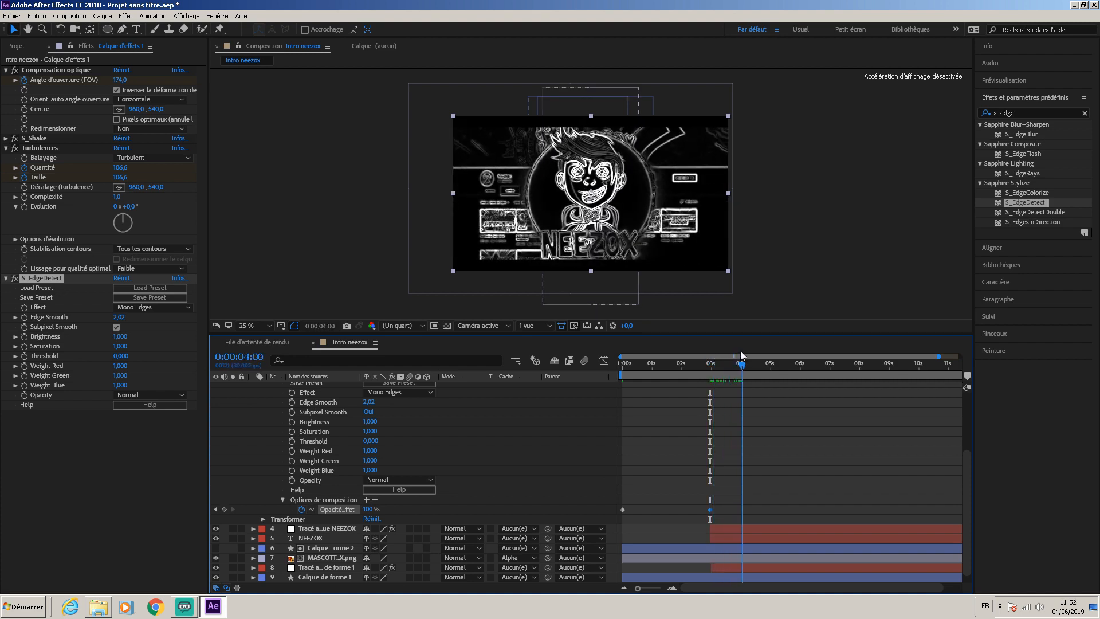
drag(740, 356, 741, 356)
drag(367, 509, 148, 459)
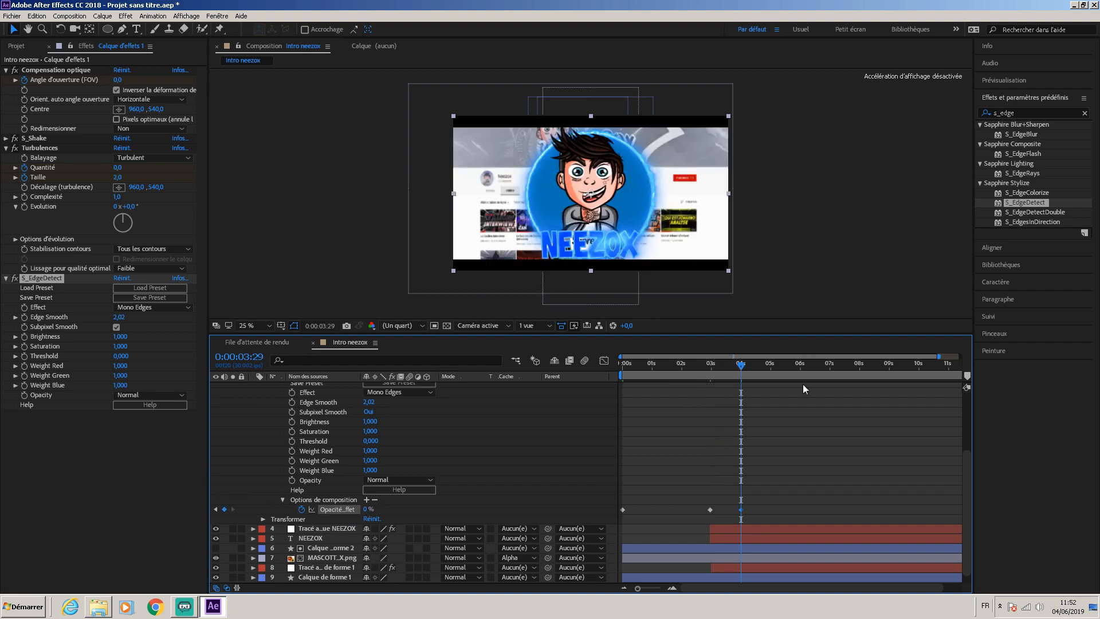
drag(729, 369, 681, 376)
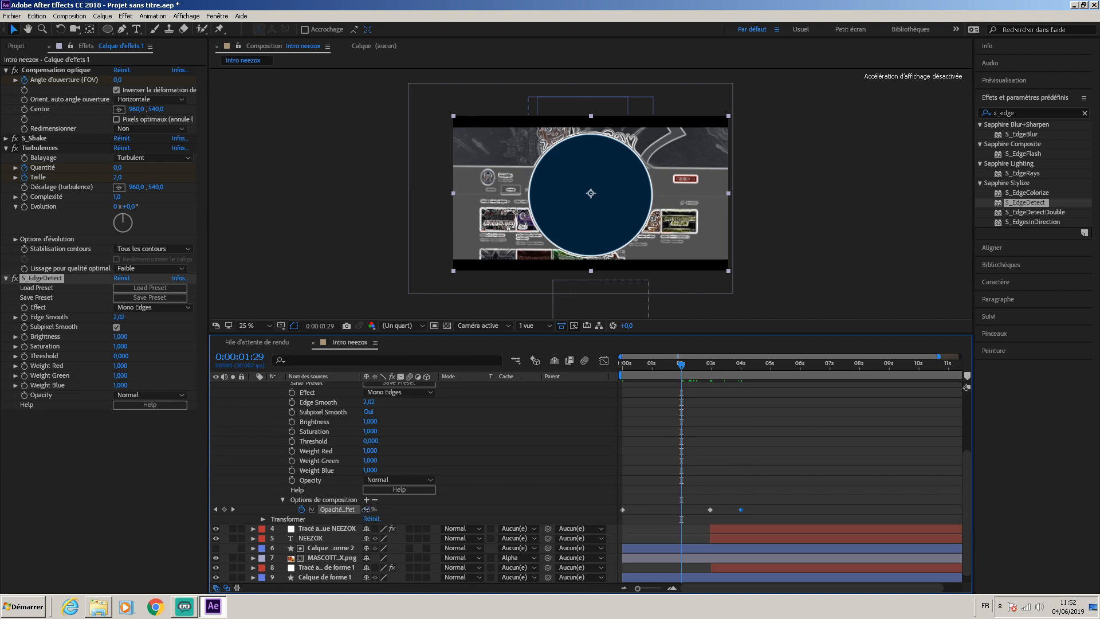
drag(366, 510, 293, 520)
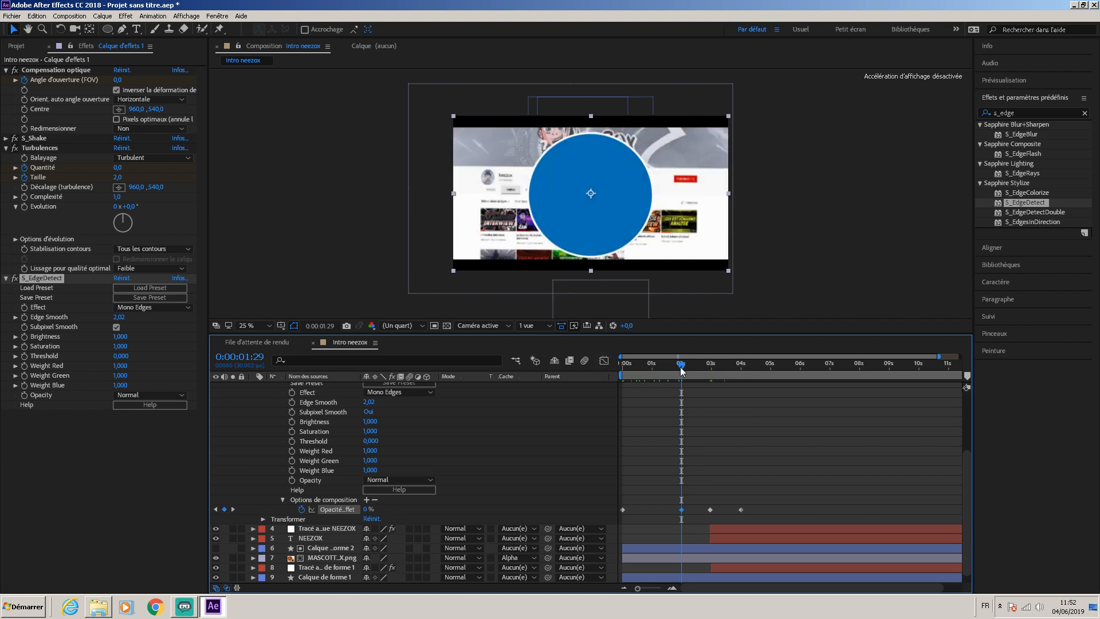
Preview the composition from the start to check the edge-detection fade in and out
key(space)
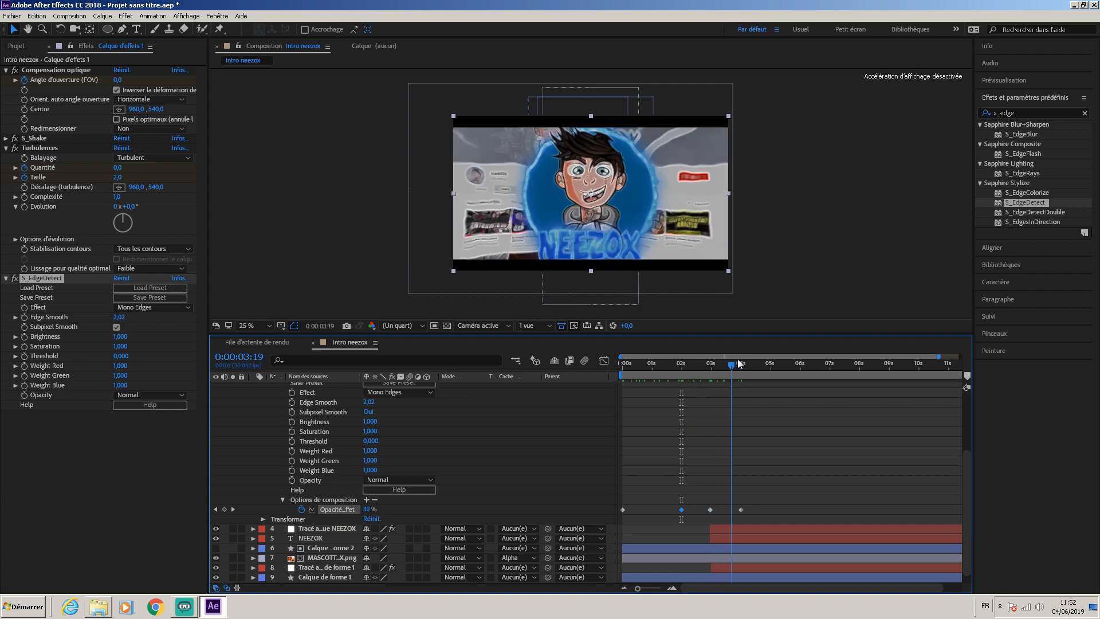
key(Home)
click(1015, 81)
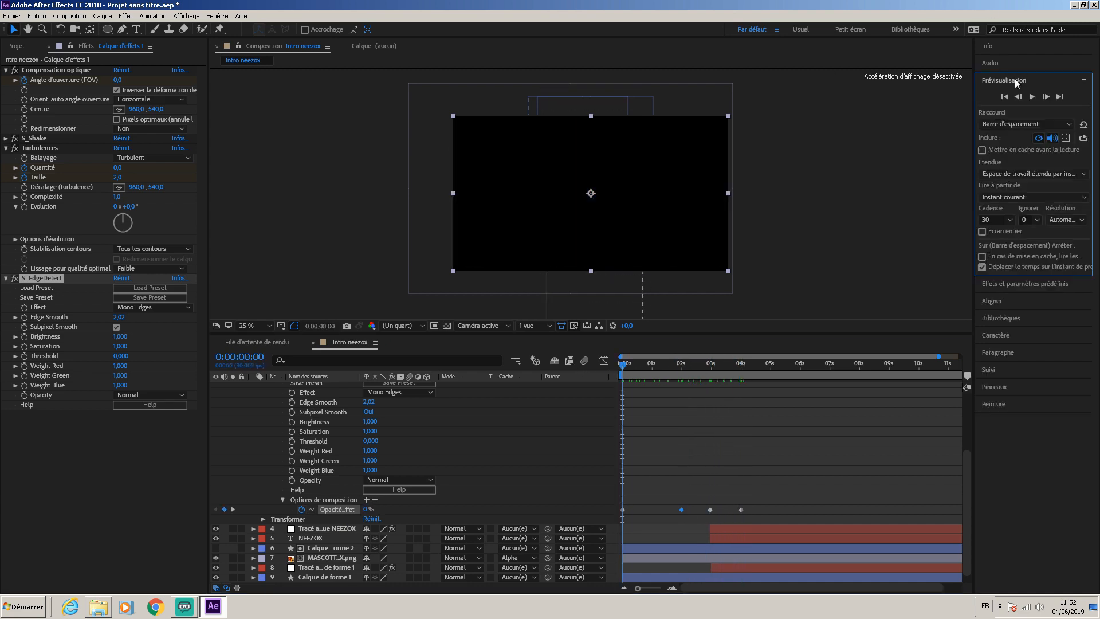
click(1033, 95)
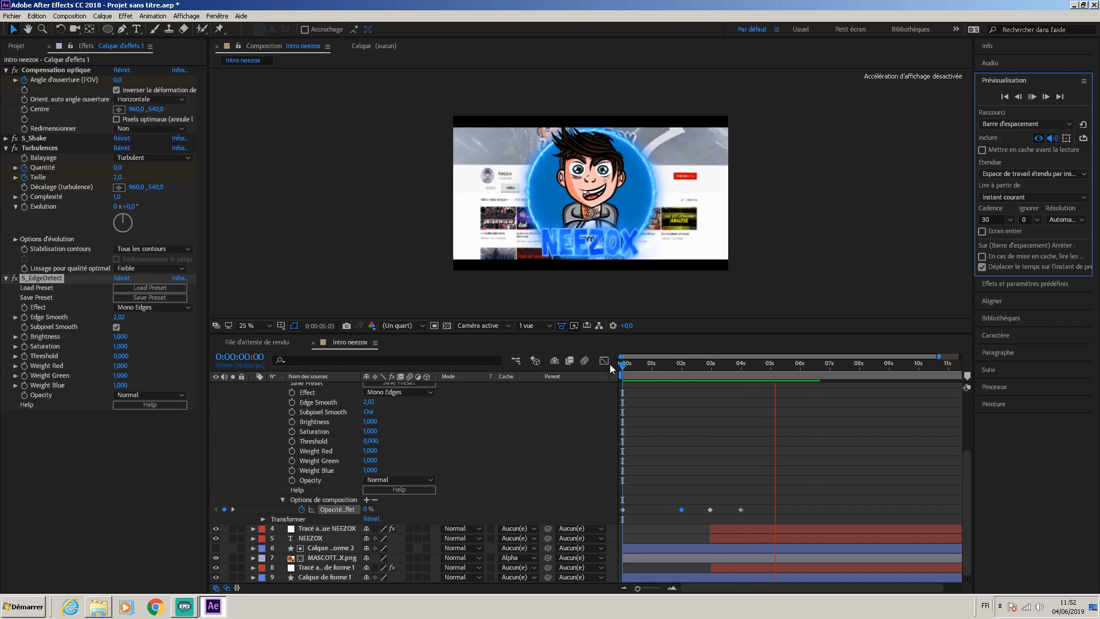
click(730, 369)
drag(645, 389, 786, 373)
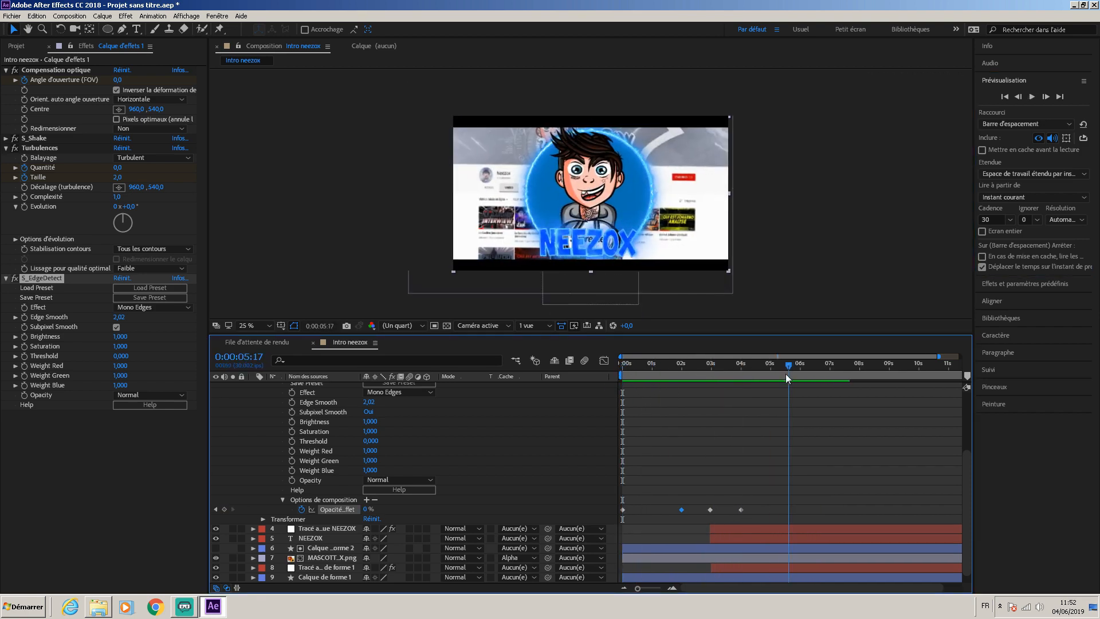
Collapse Calque d'effets 1, create a new adjustment layer and place it directly above the neezox intro .jpg background layer
click(17, 47)
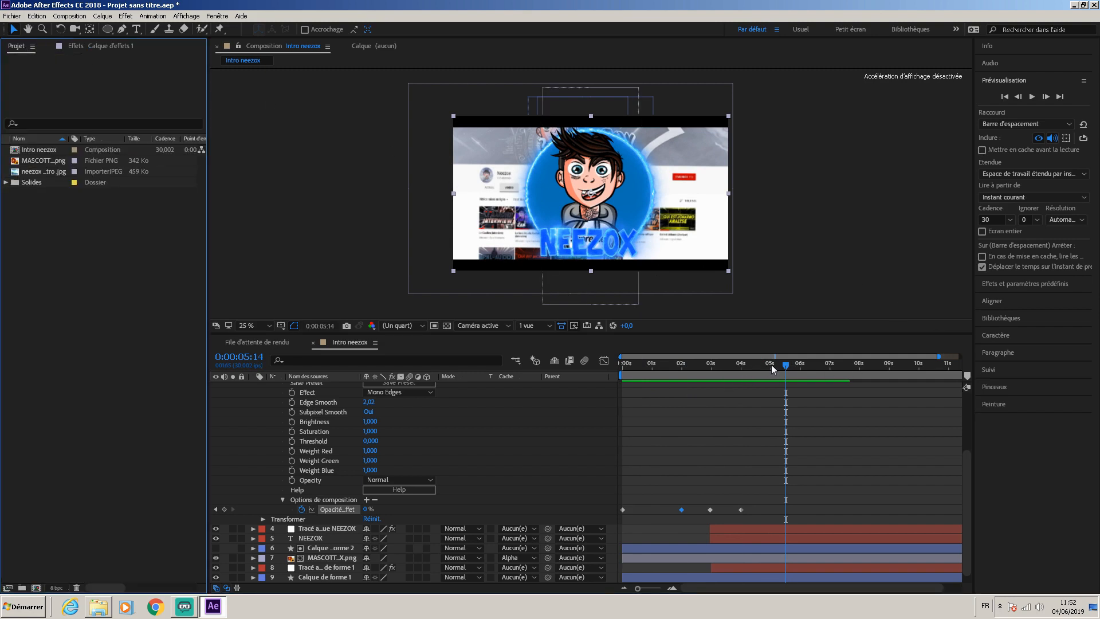
drag(785, 366, 683, 385)
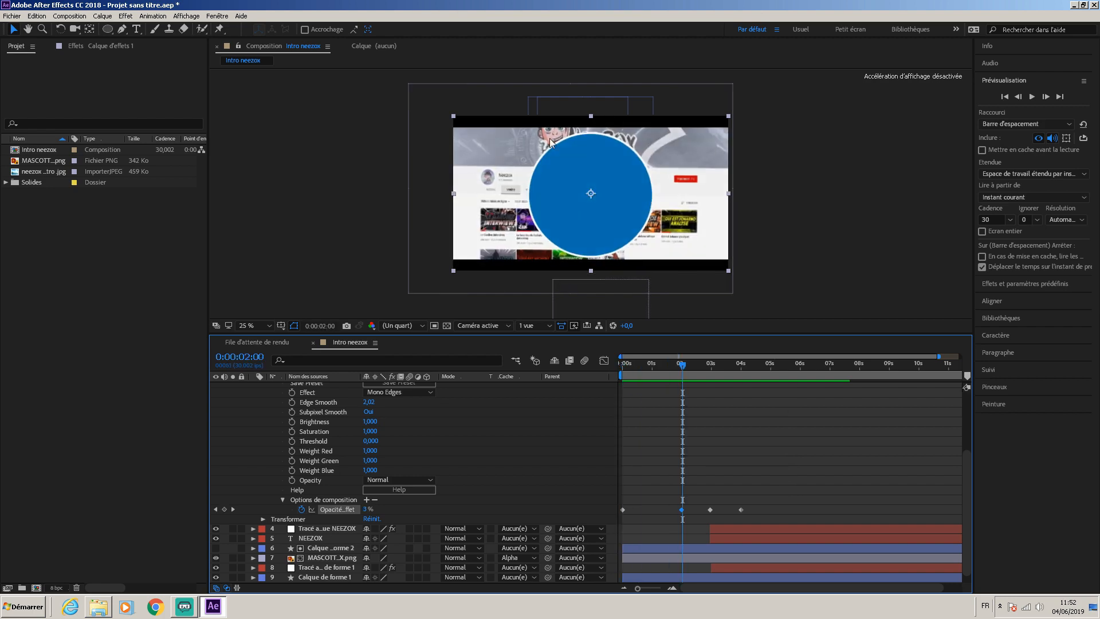
scroll(335, 425, up, 3)
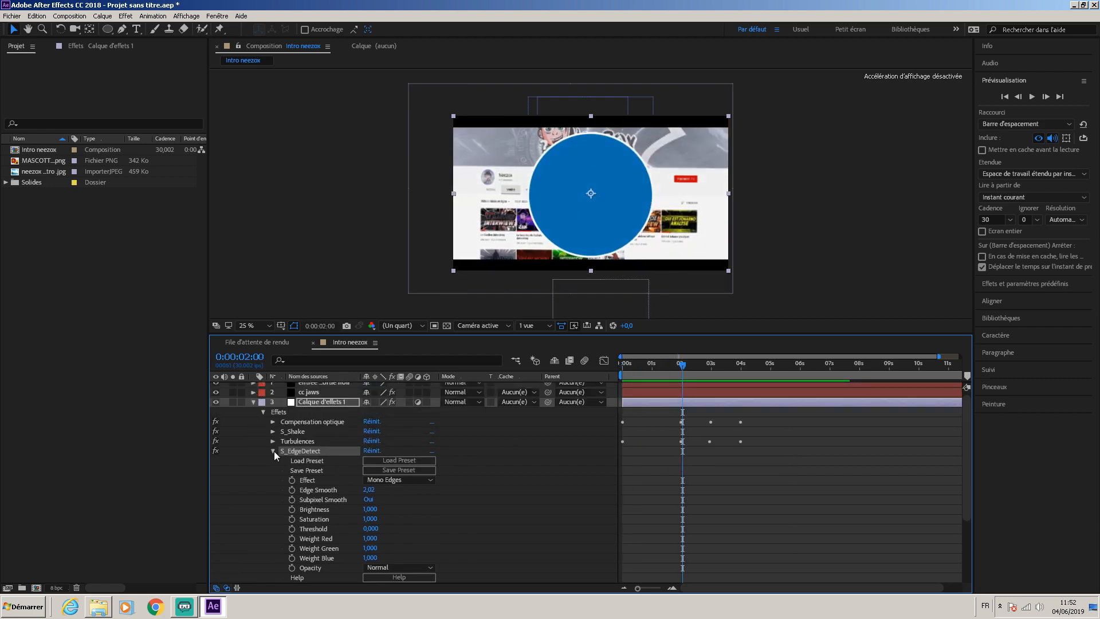
click(274, 451)
click(252, 406)
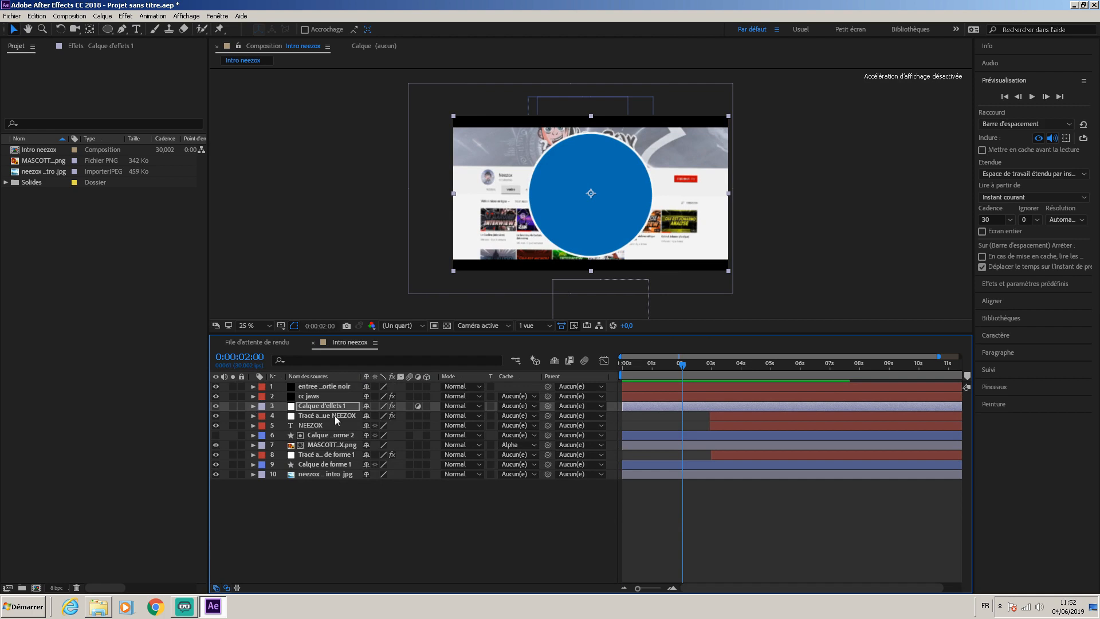
right_click(335, 528)
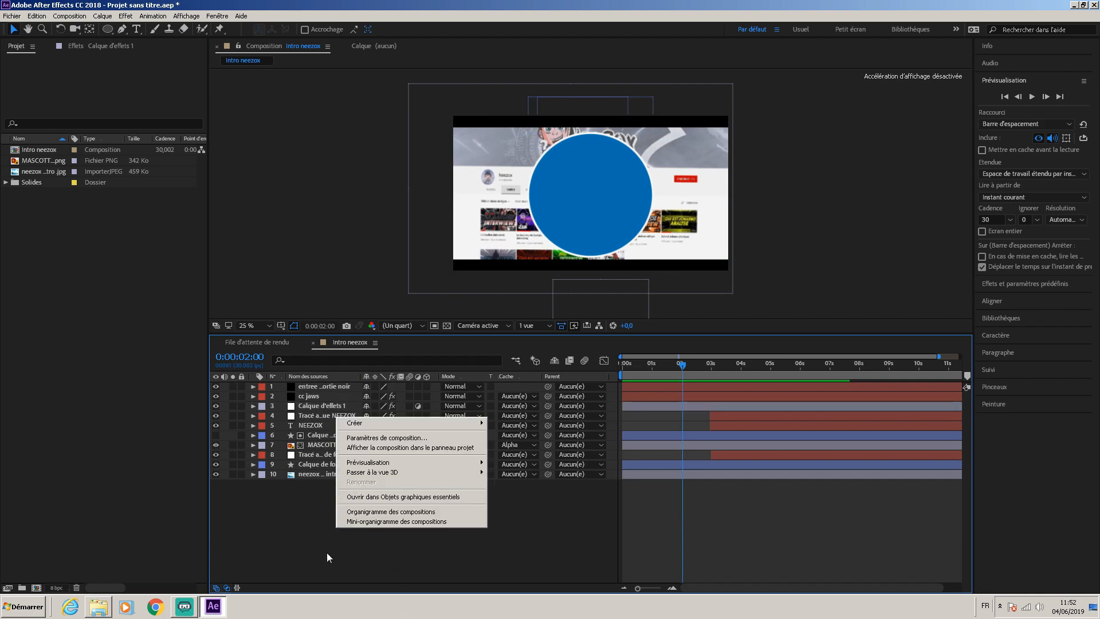
mouse_move(389, 424)
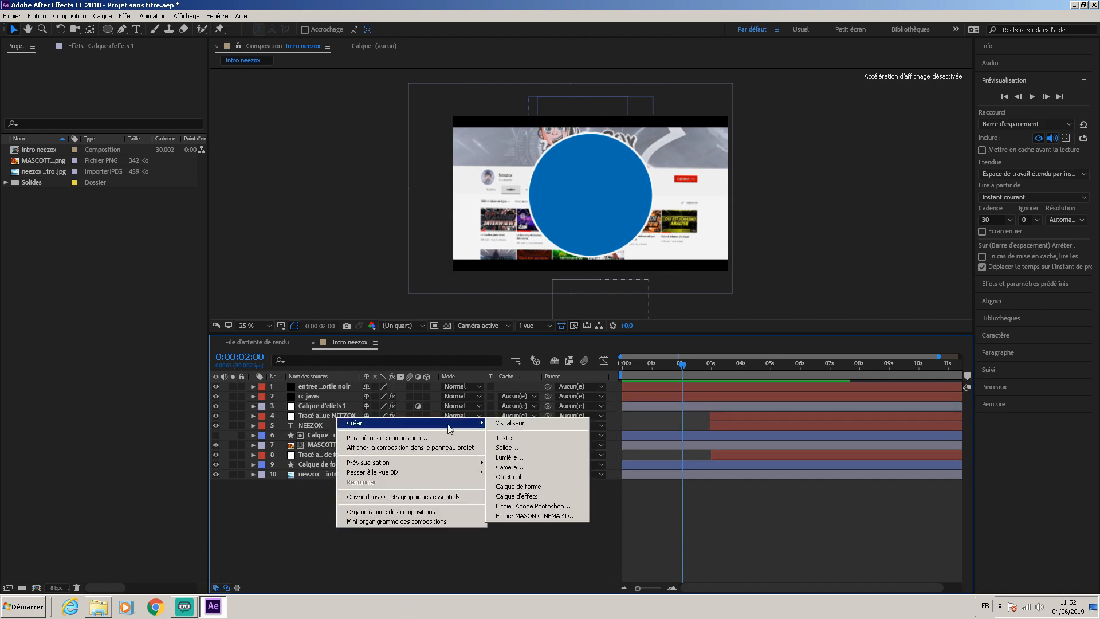
click(554, 499)
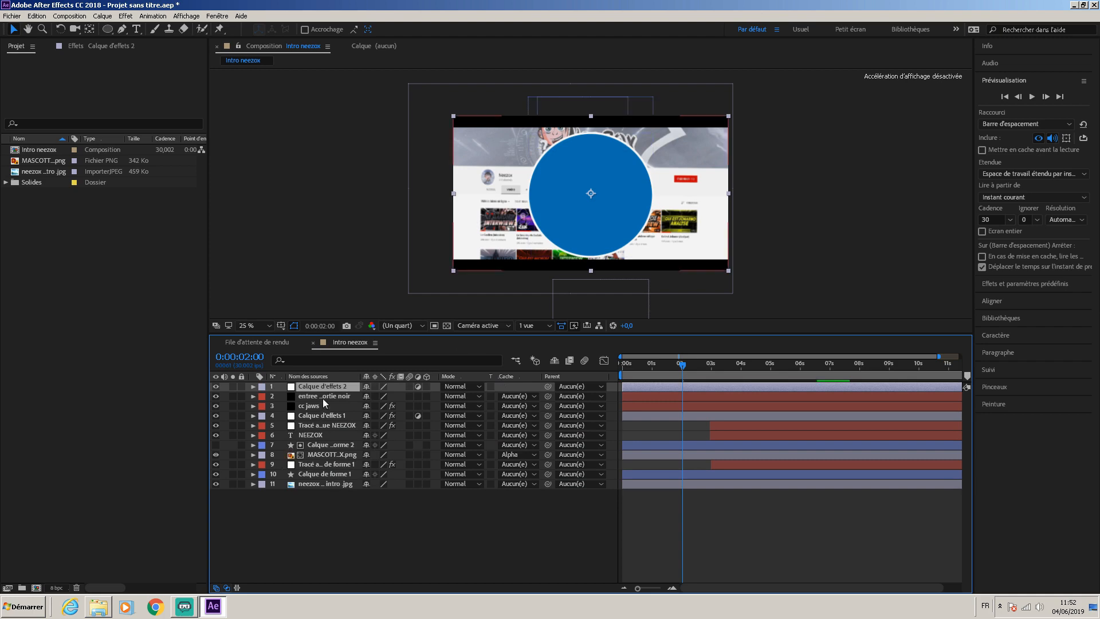
drag(330, 387, 349, 480)
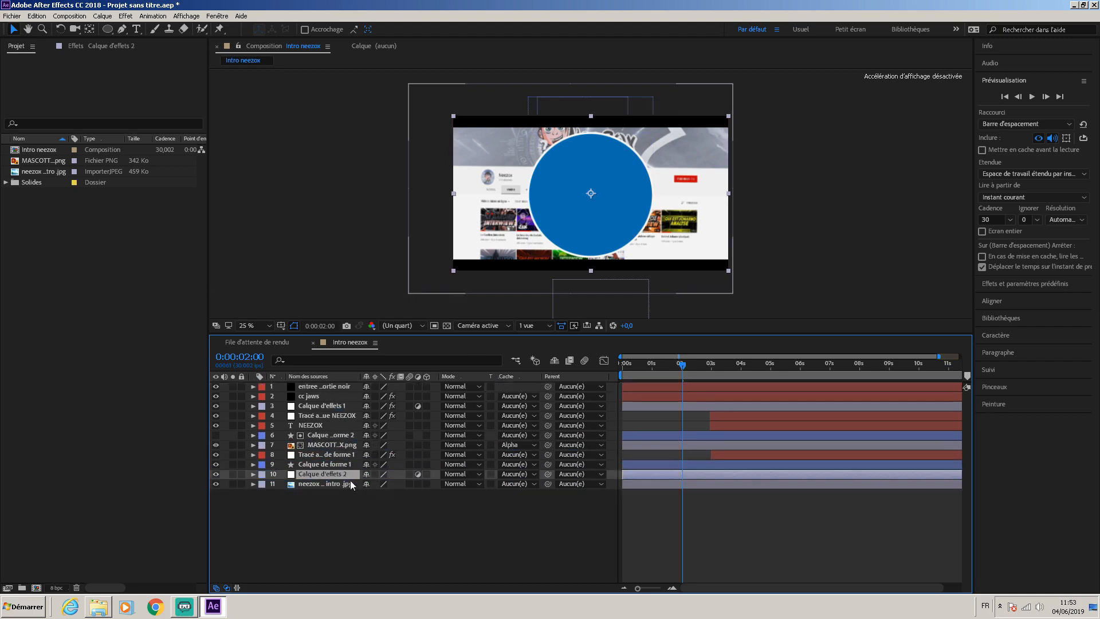
Apply S_Vignette to the Calque d'effets 2 adjustment layer and stretch its relative height (Rel Height) to 0.852
click(1021, 284)
click(1025, 113)
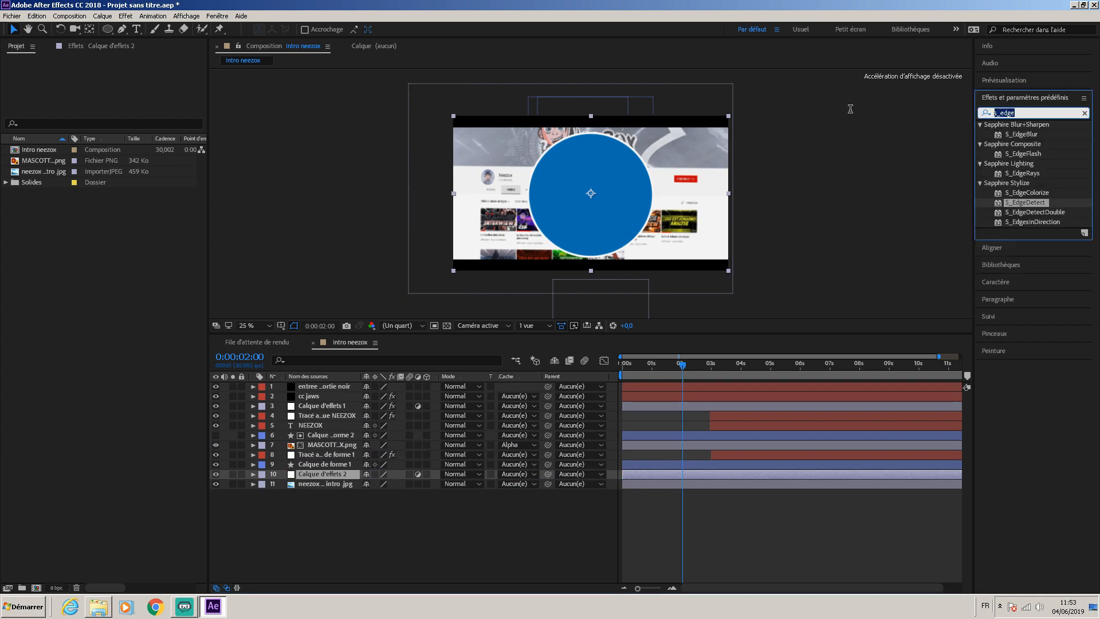
text(s_vbl)
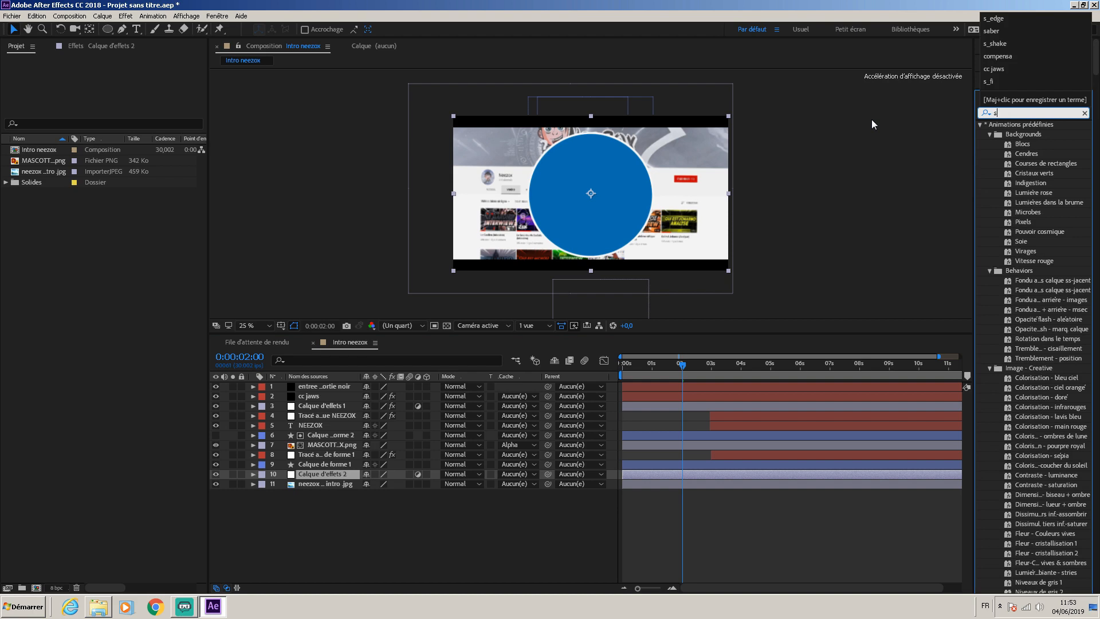
key(BackSpace)
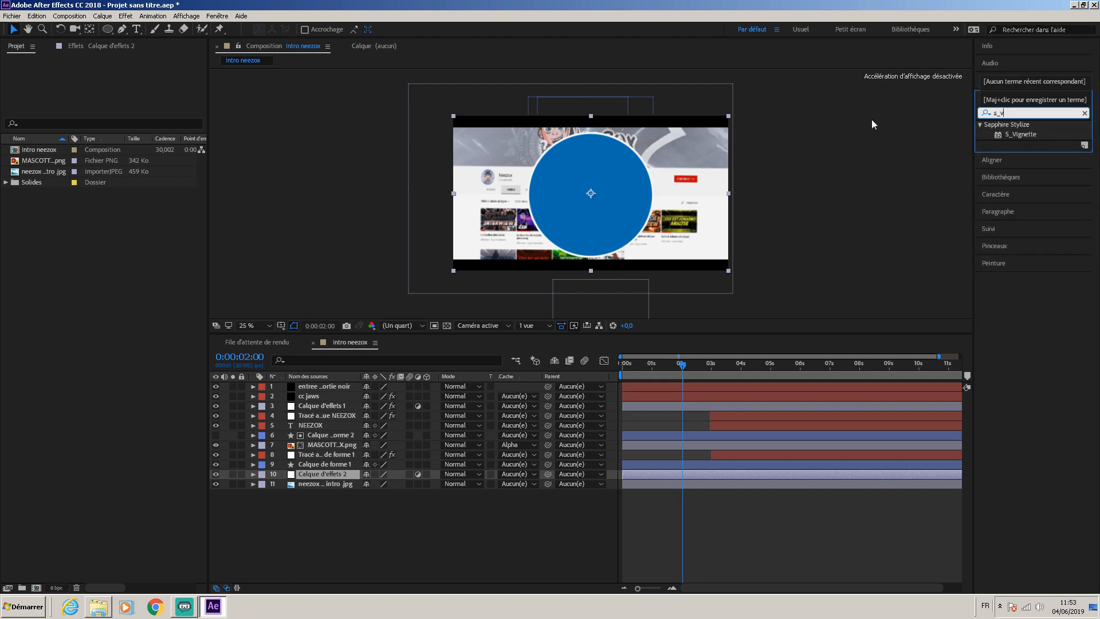
double_click(1022, 134)
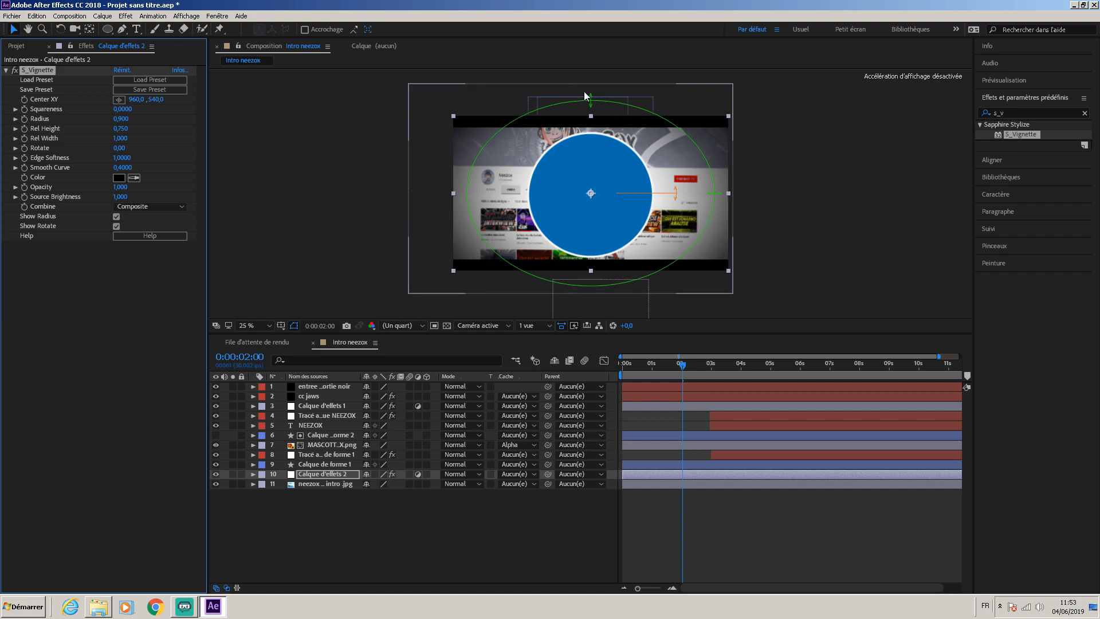
drag(590, 101, 595, 90)
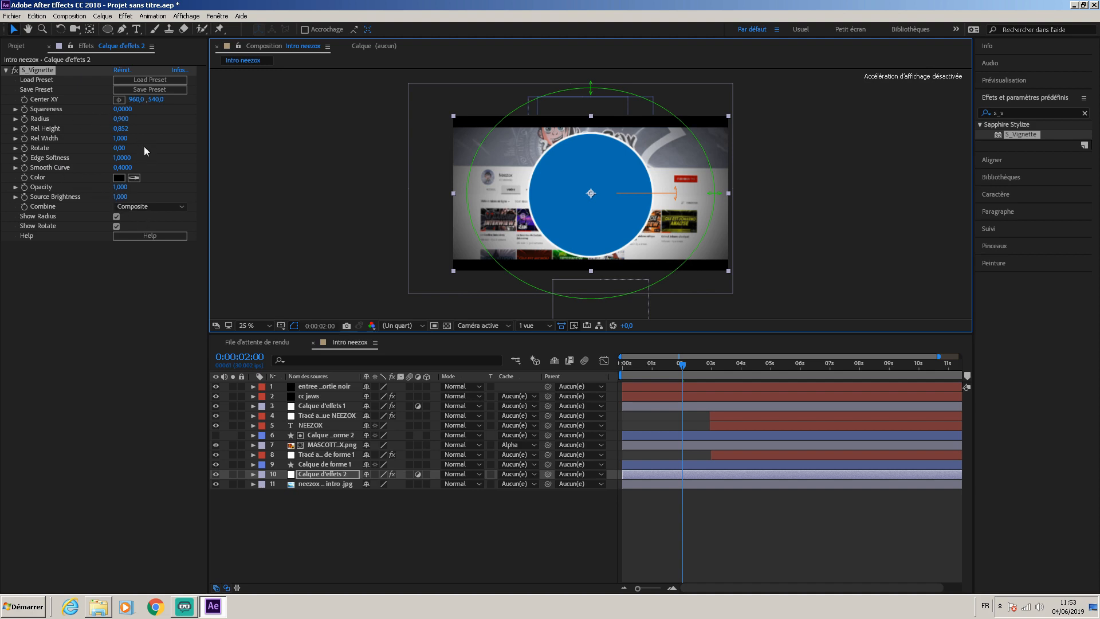
click(174, 338)
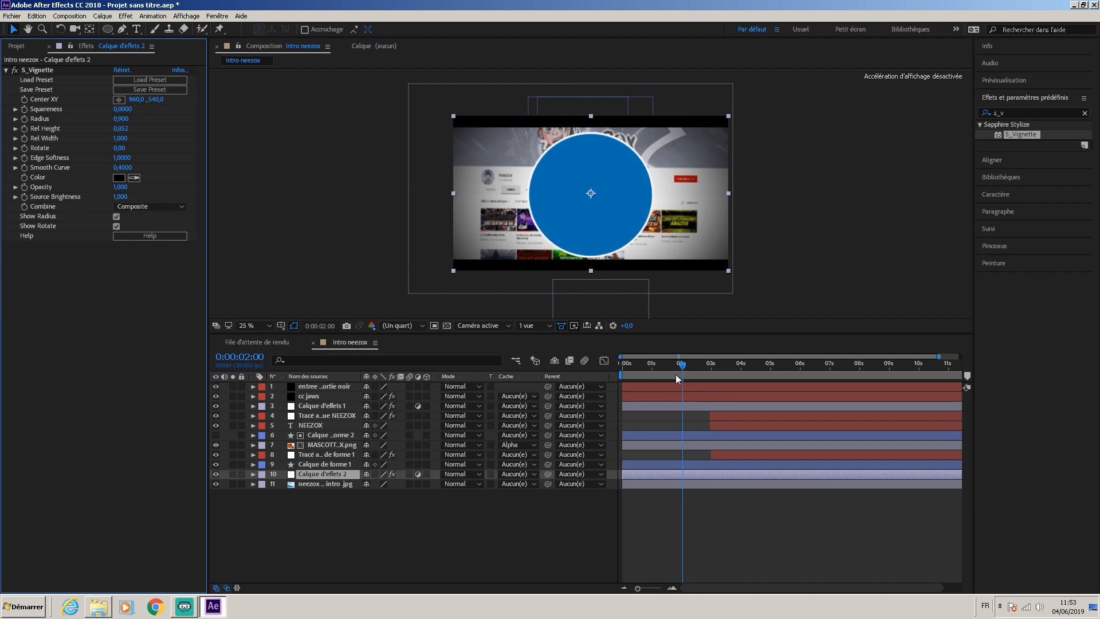
Add S_Glow to Calque d'effets 2 below the vignette and lower its brightness to 0.130
drag(682, 365, 651, 400)
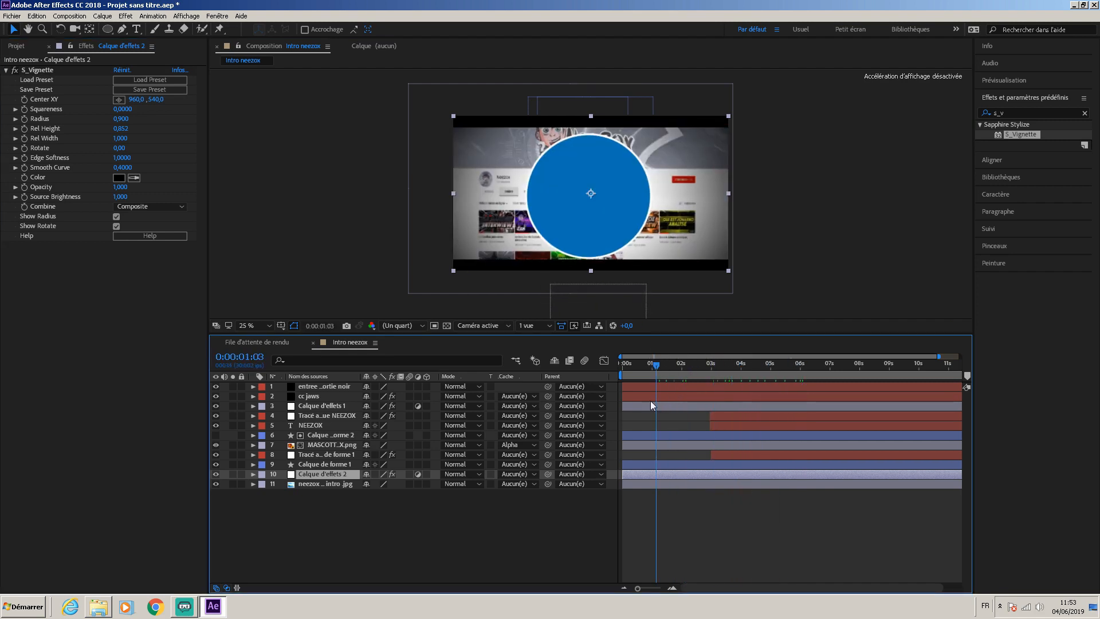
click(16, 47)
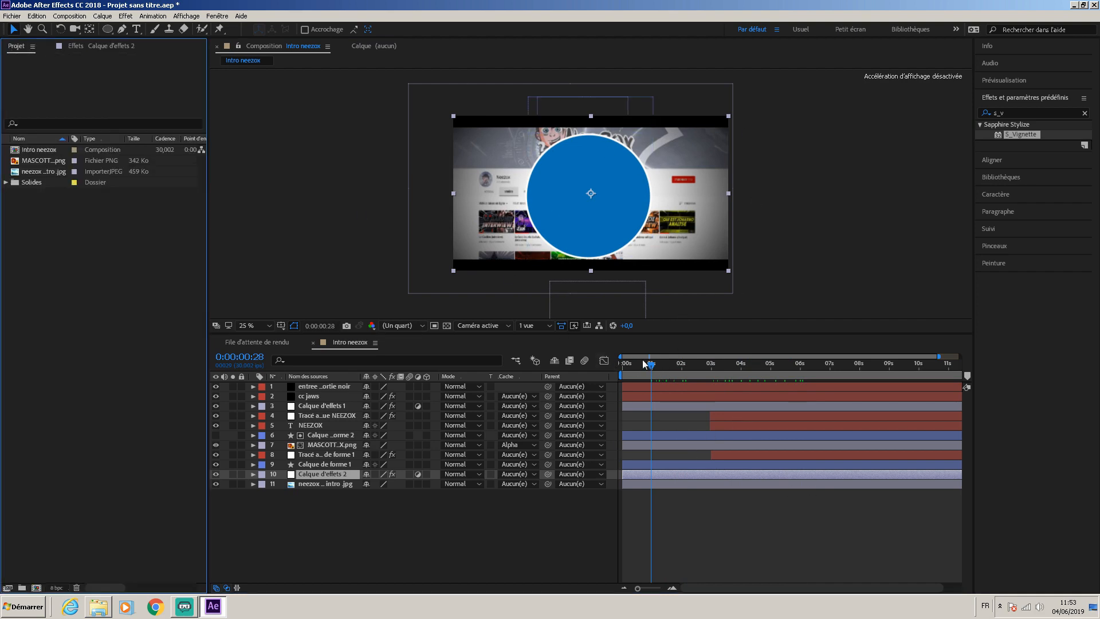
mouse_move(651, 364)
mouse_down()
mouse_move(704, 367)
mouse_move(653, 367)
mouse_up()
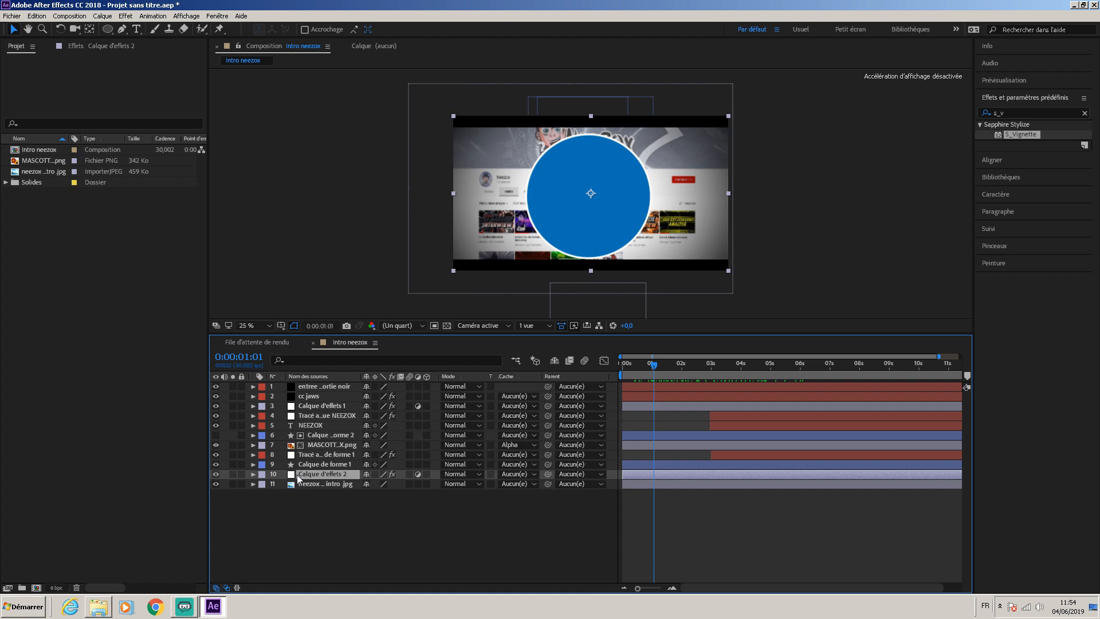
click(1014, 114)
click(998, 112)
key(BackSpace)
text(glow)
double_click(1013, 134)
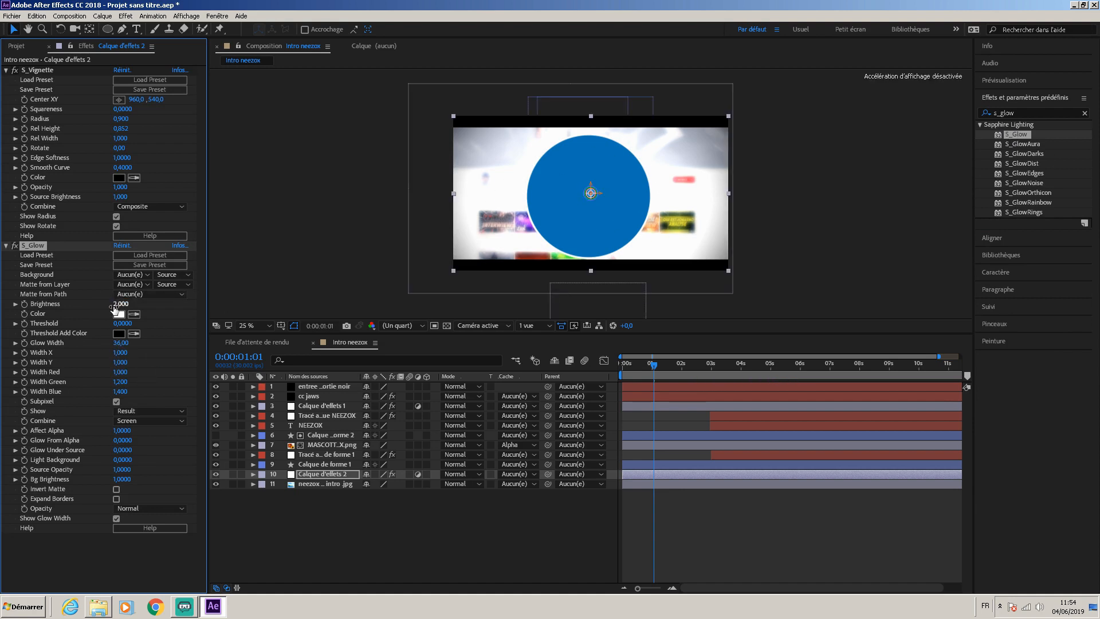
drag(119, 309, 83, 316)
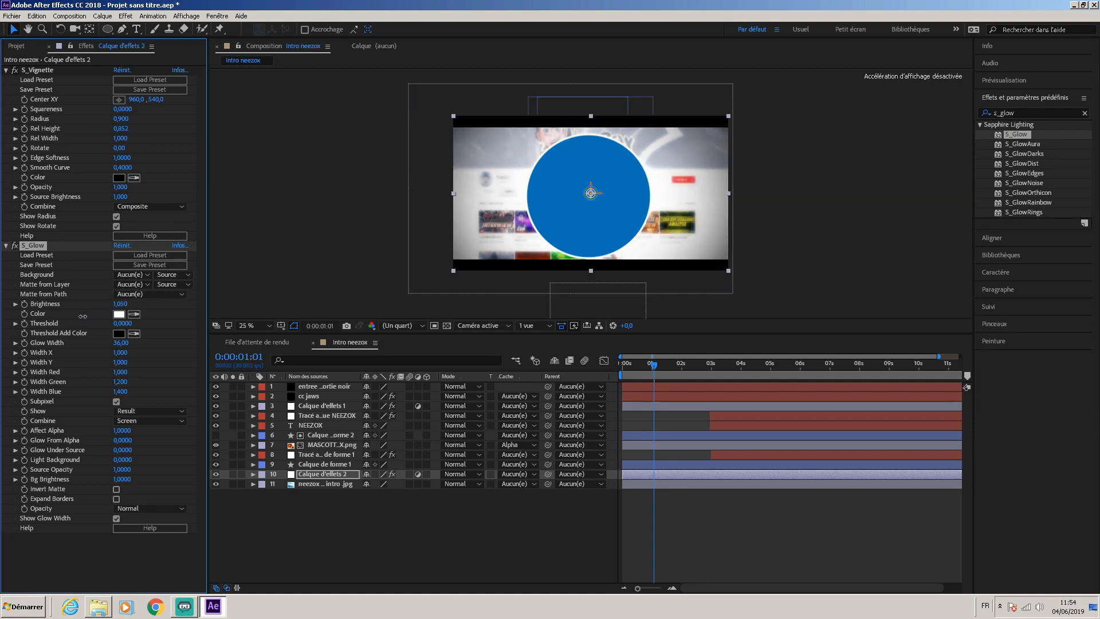
drag(69, 319, 41, 324)
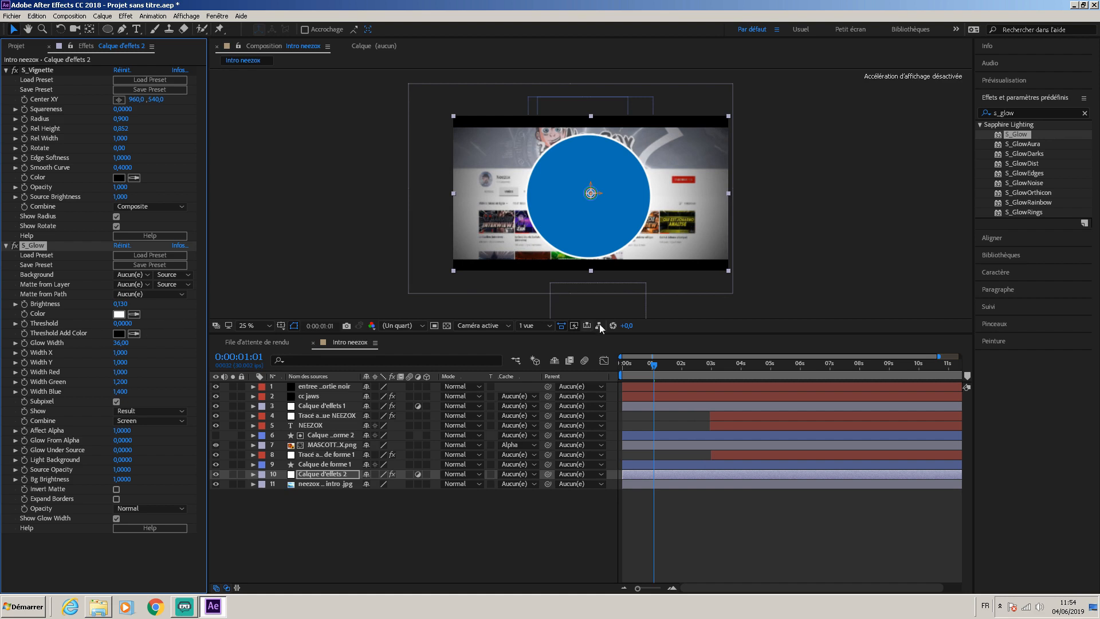
Change the S_Glow color to blue 0060FF and set its brightness to 0.390
mouse_move(655, 370)
mouse_down()
mouse_move(682, 370)
mouse_move(672, 368)
mouse_up()
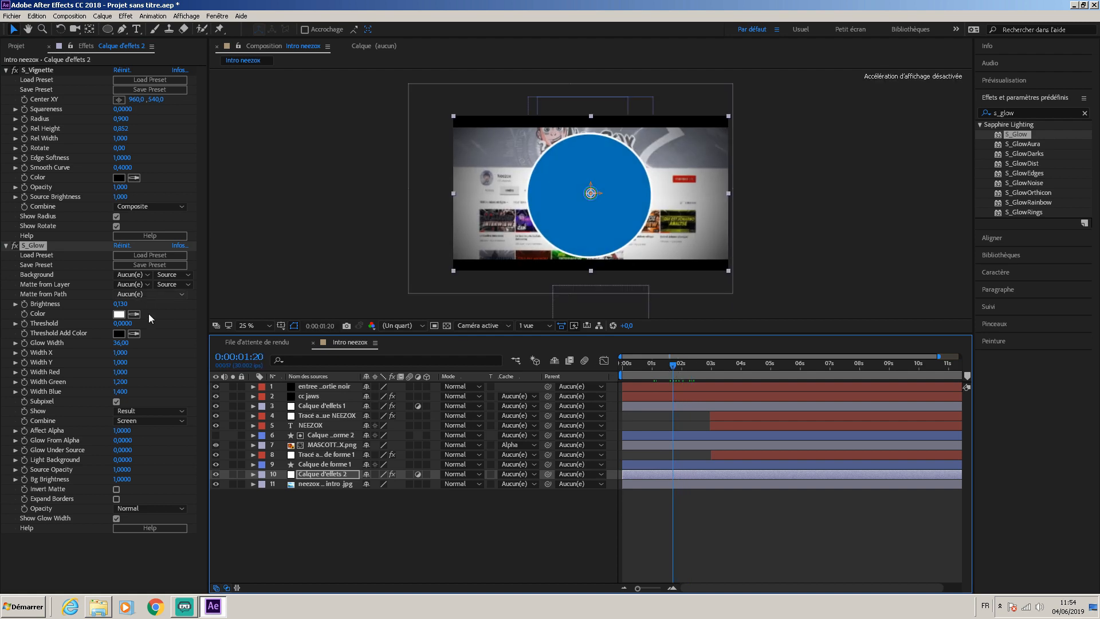
click(119, 314)
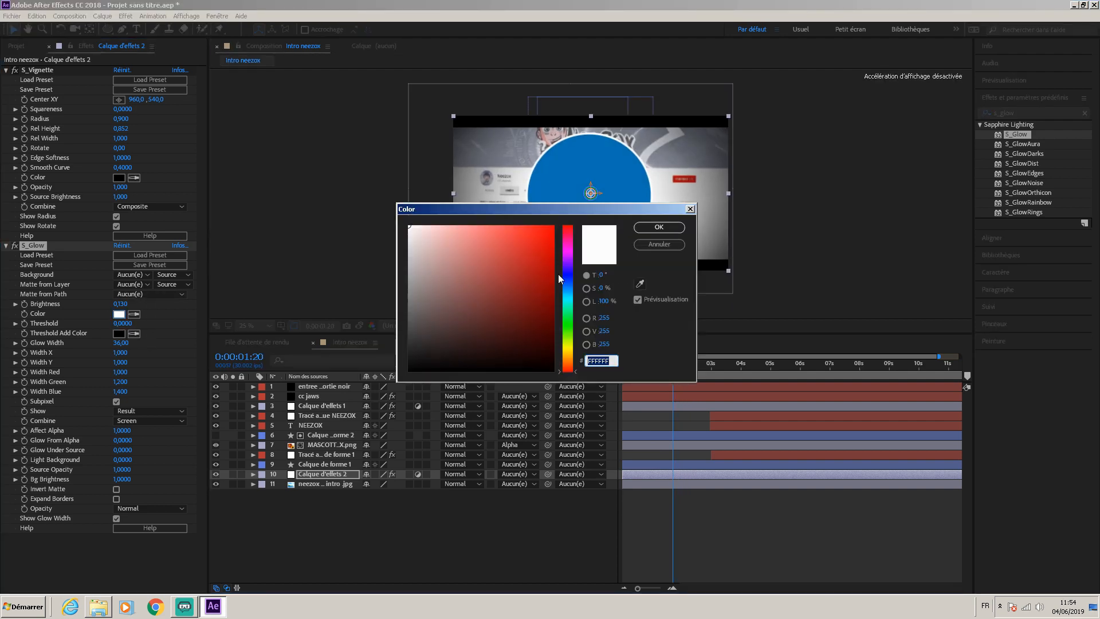
drag(565, 294, 572, 284)
click(542, 262)
drag(557, 214, 579, 188)
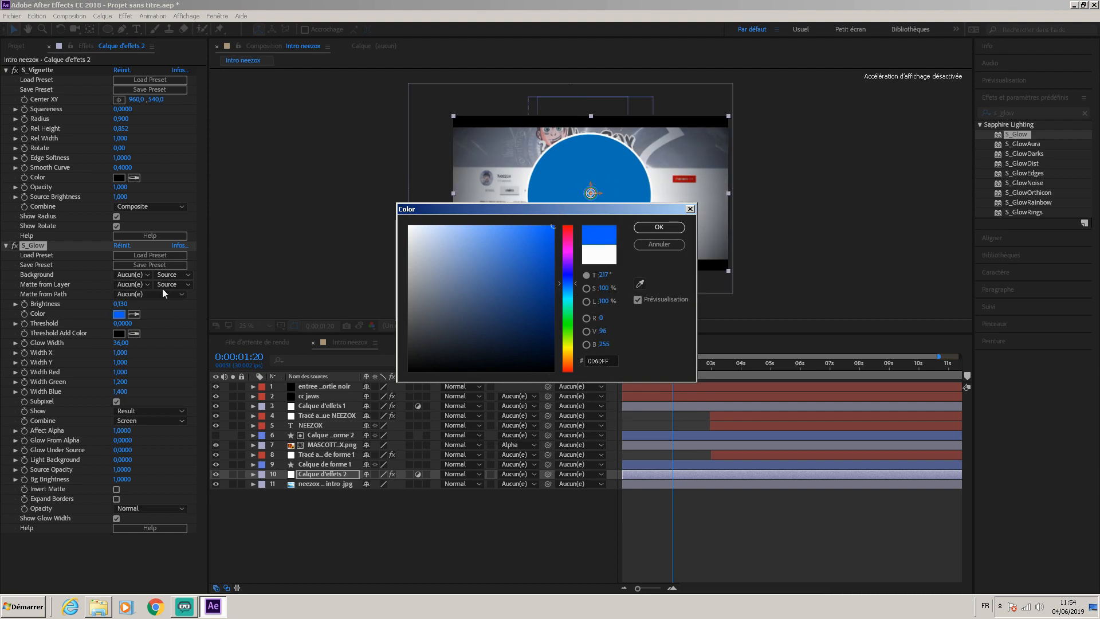
click(659, 227)
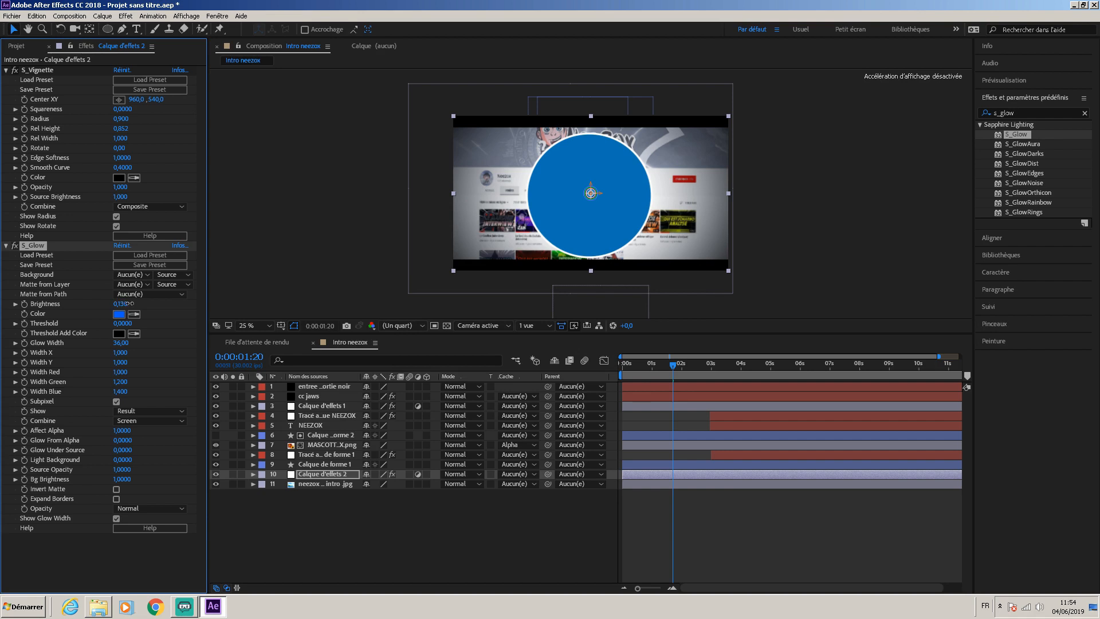
drag(138, 301, 136, 301)
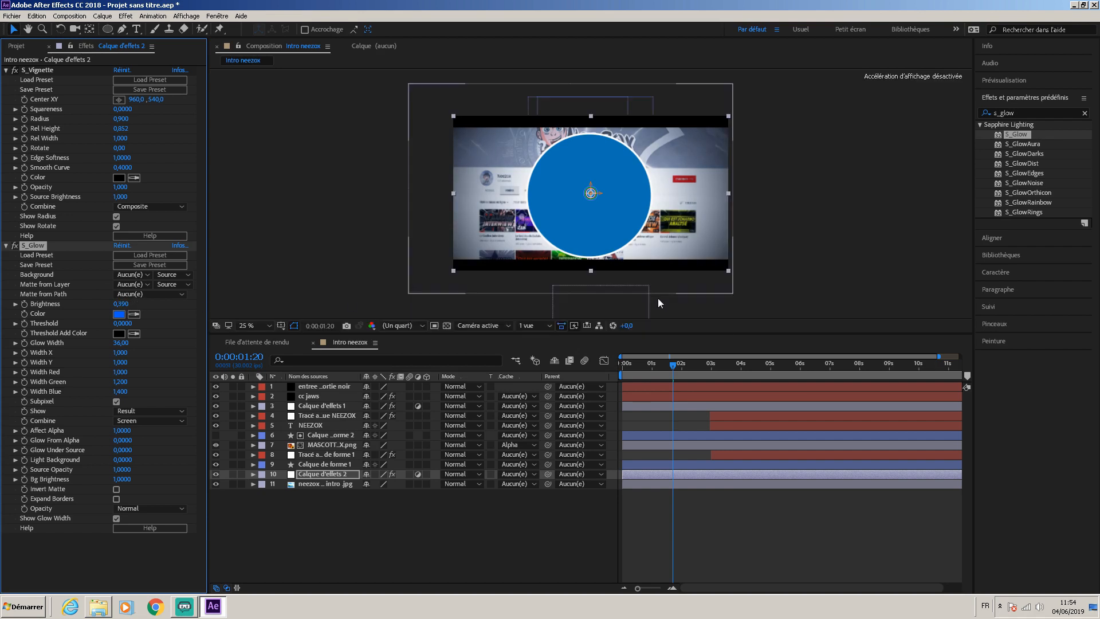
Preview the composition from the start to check the vignette and blue glow on the background
click(674, 363)
drag(695, 360, 455, 346)
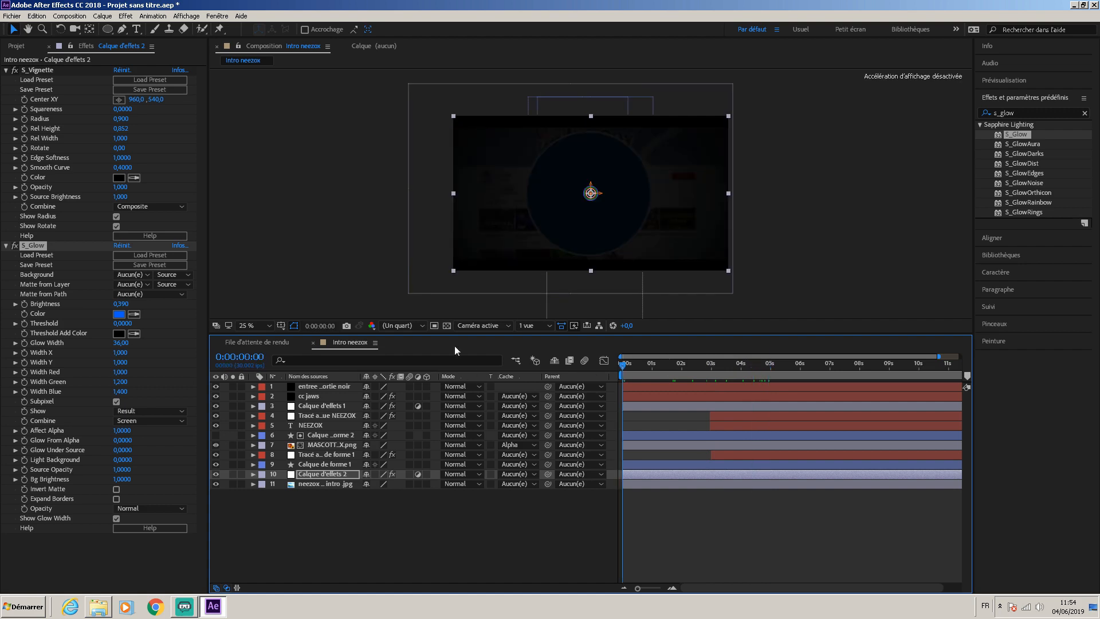
click(1050, 78)
click(1035, 97)
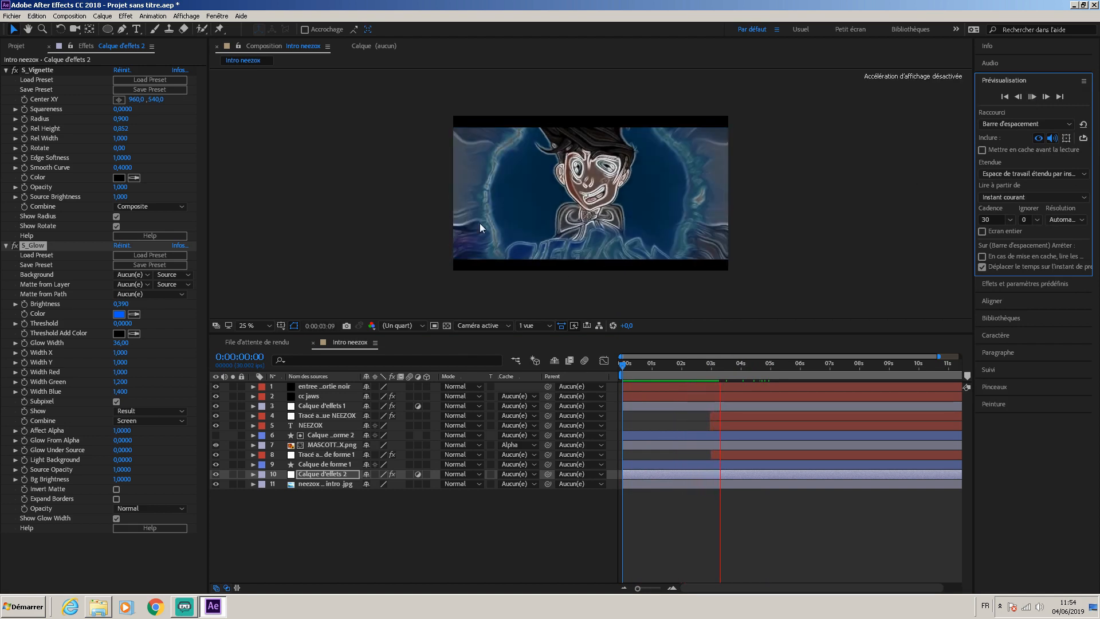
click(620, 364)
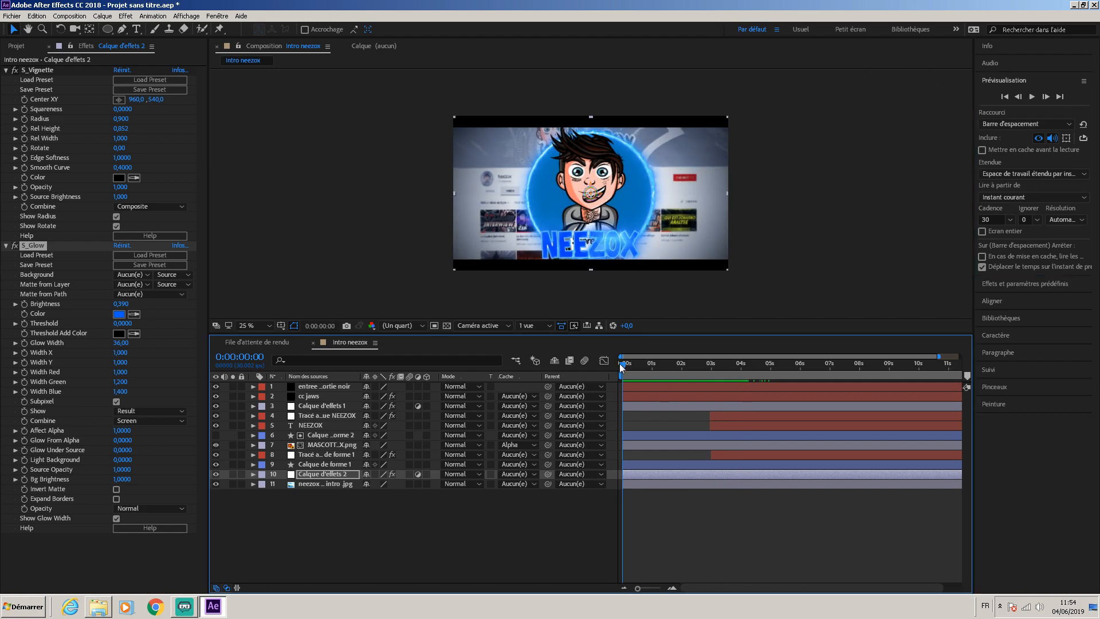
click(16, 46)
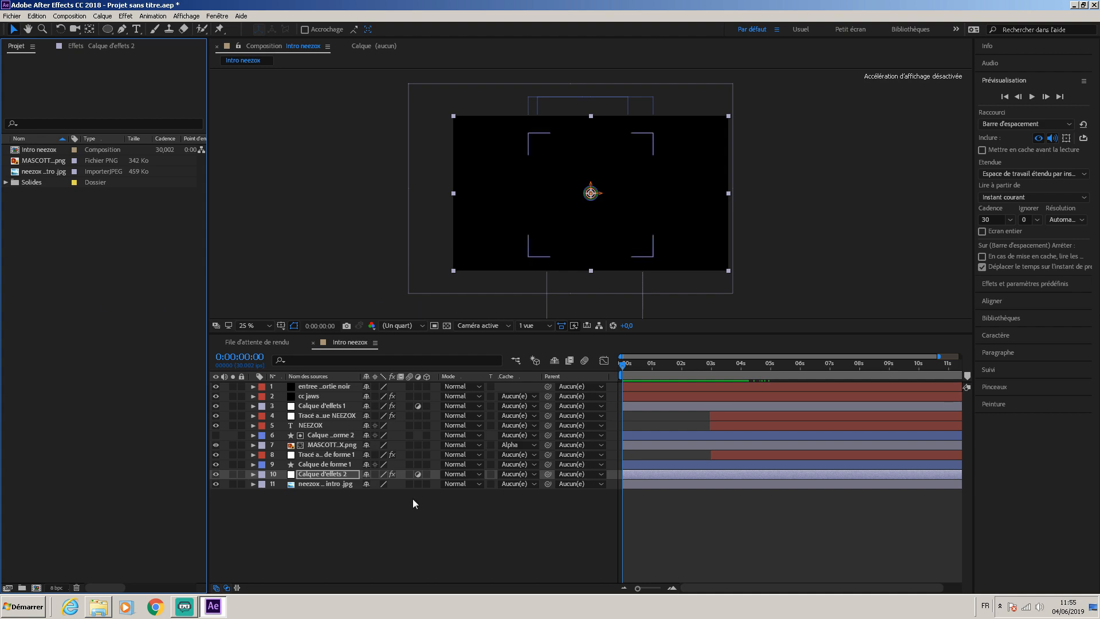
Apply Animation Composer's Wiggly Position text effect preset [6CL] to the NEEZOX text layer
drag(622, 365, 751, 361)
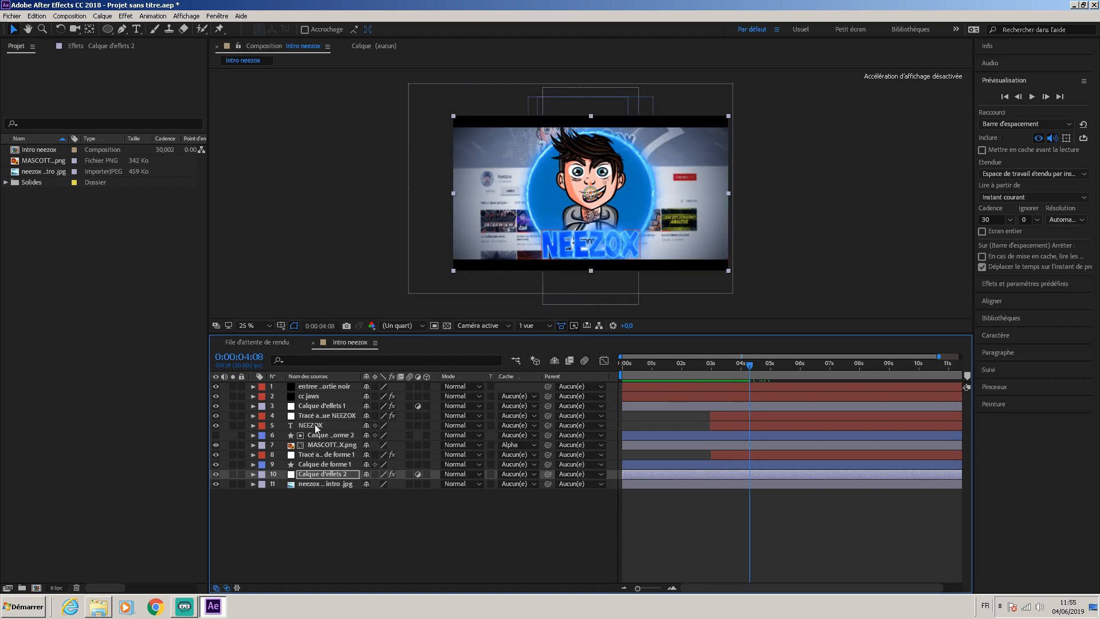
click(314, 426)
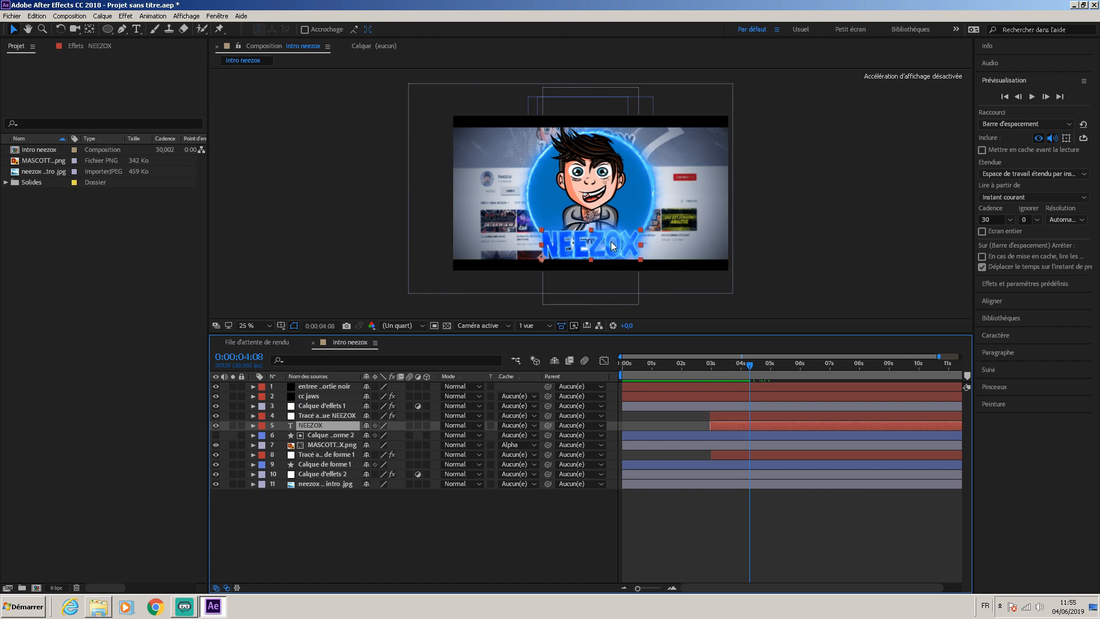
mouse_move(750, 366)
mouse_down()
mouse_move(717, 377)
mouse_move(743, 374)
mouse_up()
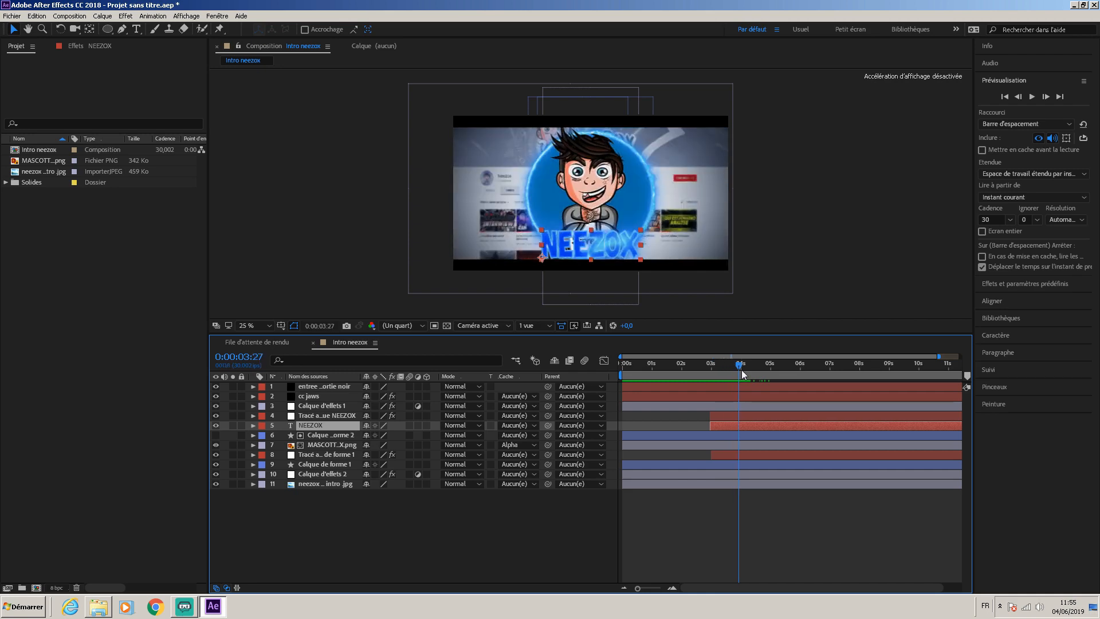
click(218, 16)
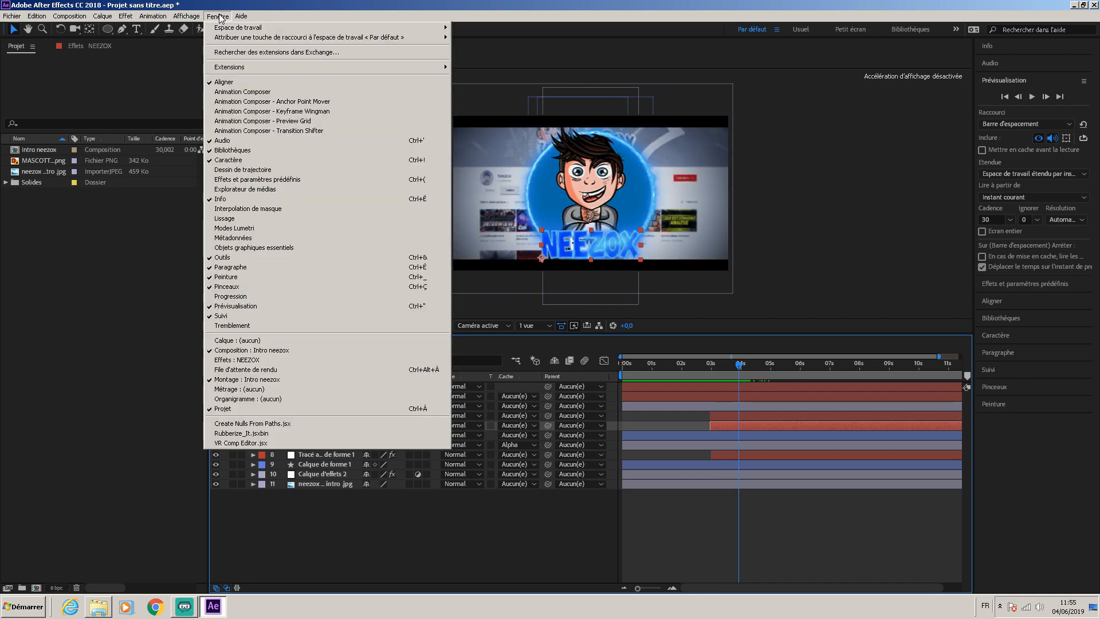
click(246, 92)
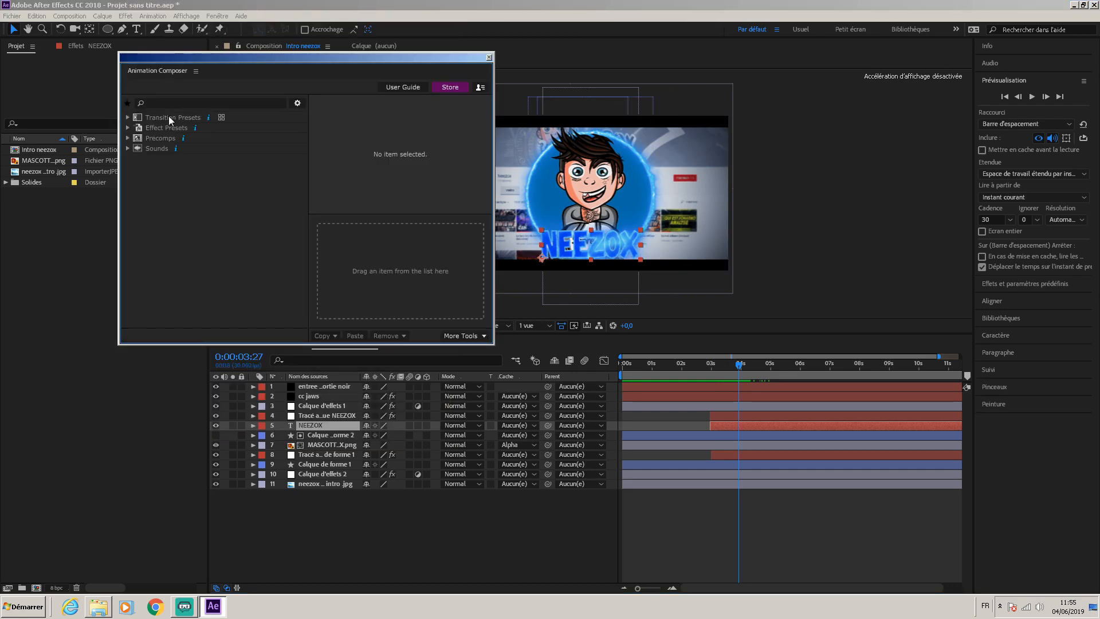
click(208, 127)
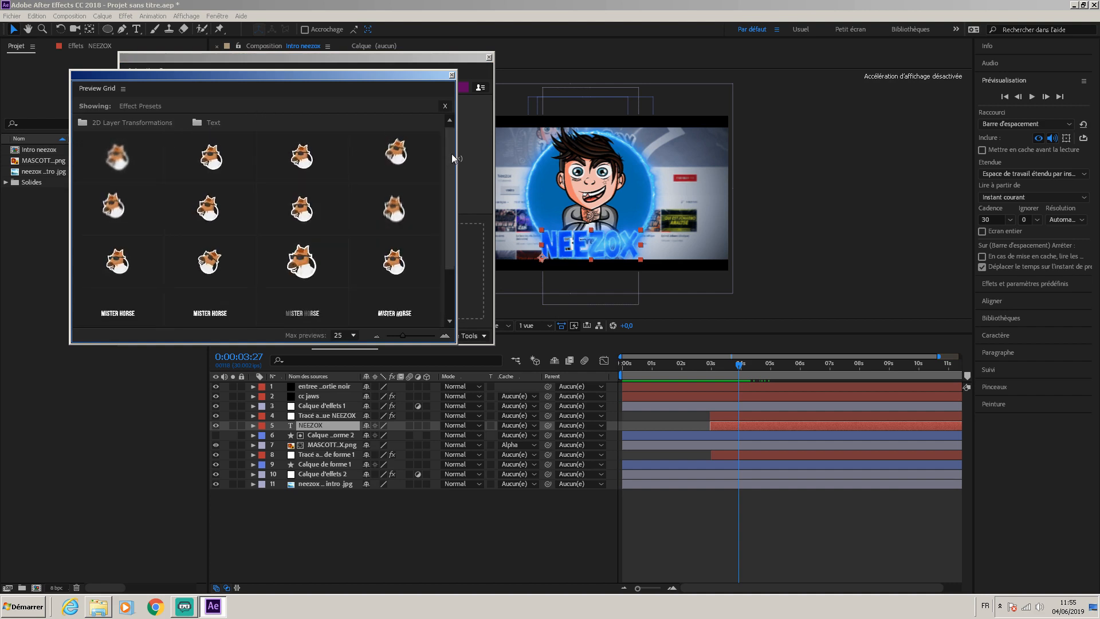
scroll(452, 154, down, 2)
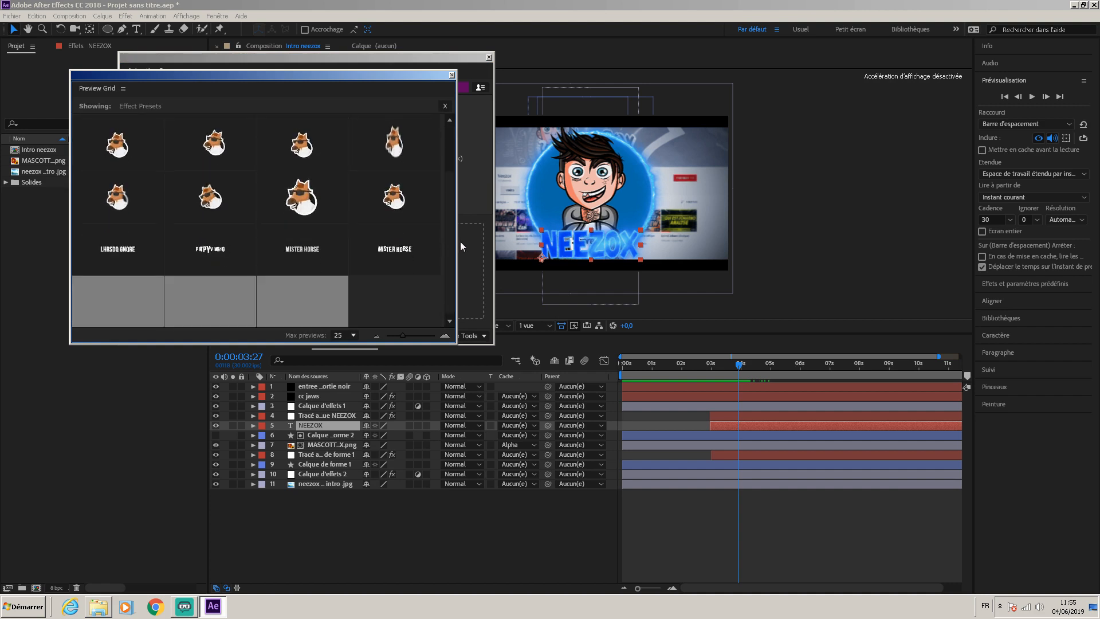
click(380, 255)
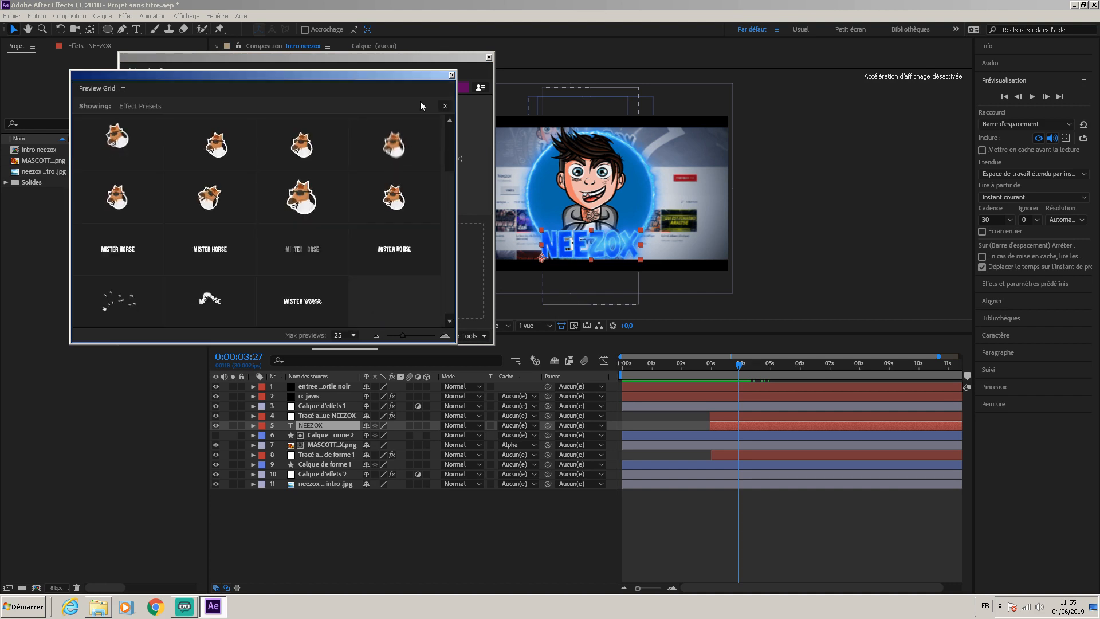
click(453, 75)
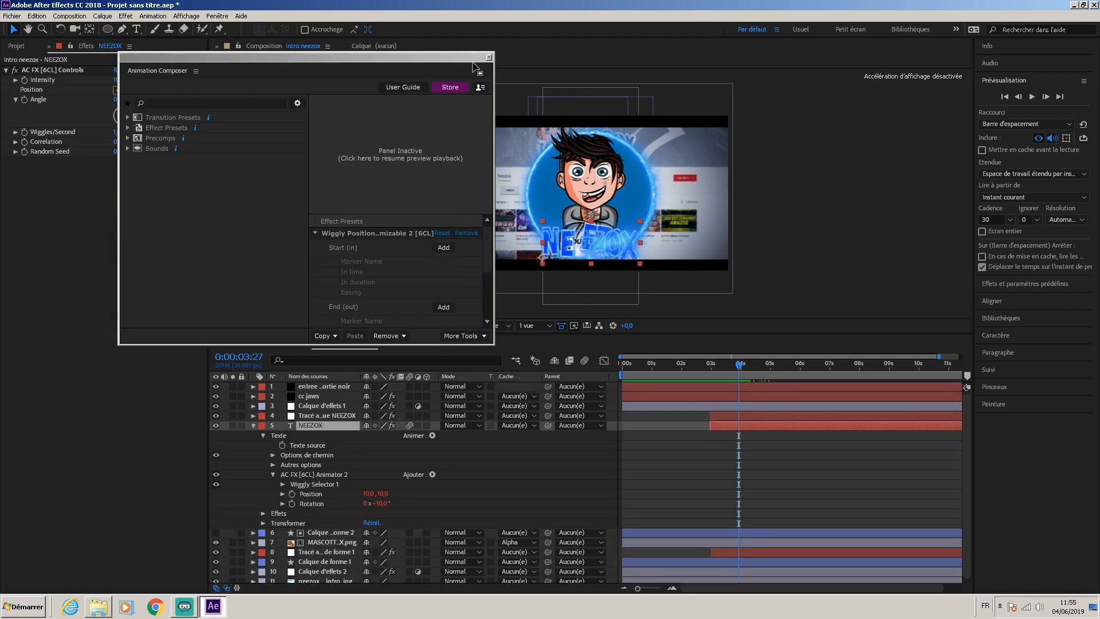
click(490, 57)
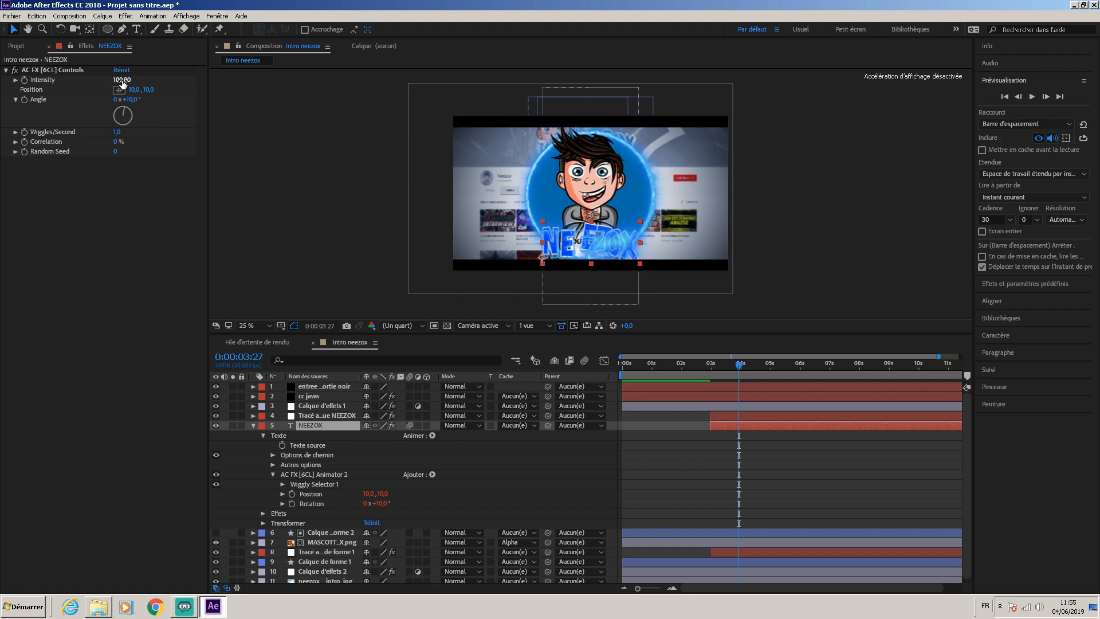
In the NEEZOX layer's AC FX [6CL] Controls, set the wiggle intensity to 24 and the vertical position to 0
drag(124, 79, 96, 96)
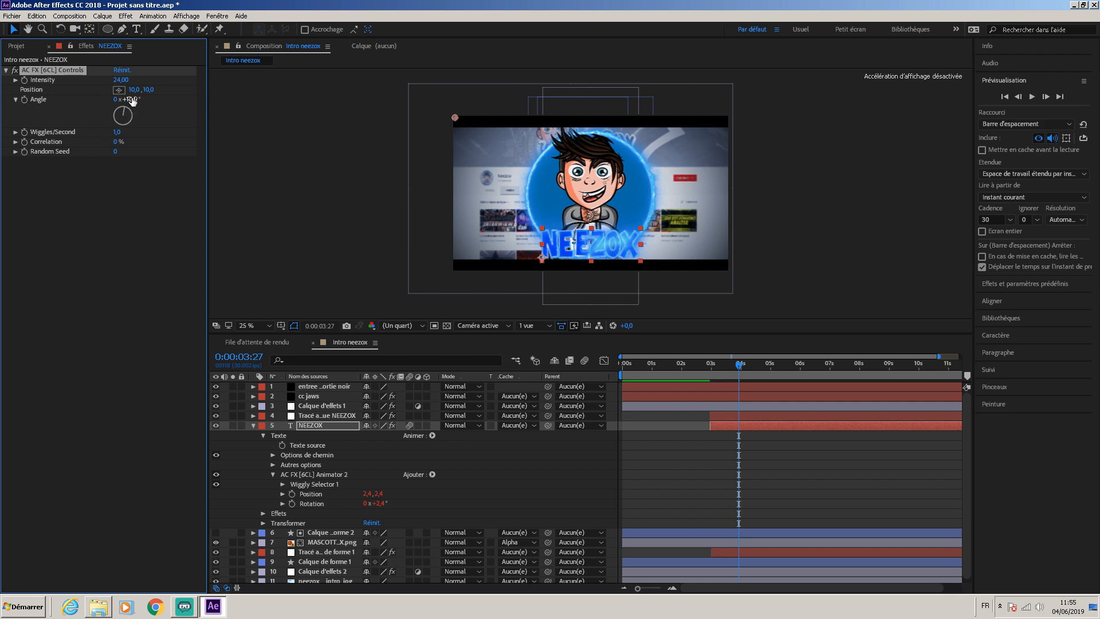
drag(147, 90, 142, 92)
drag(131, 99, 129, 102)
Play the composition from the start to check the wiggle on the NEEZOX text
drag(740, 366, 716, 376)
key(Home)
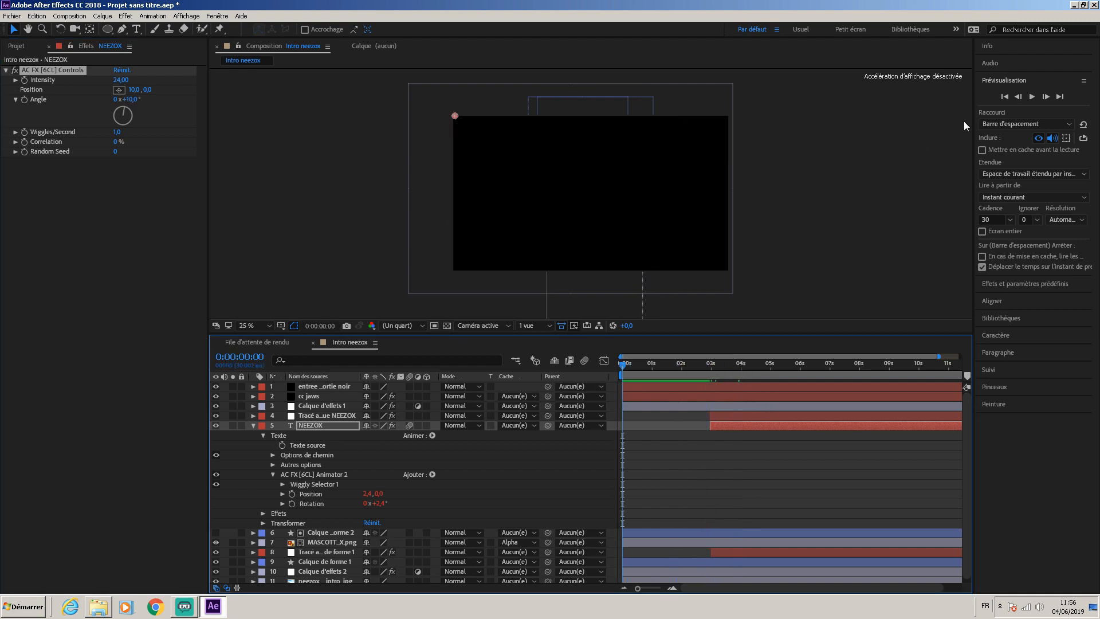
click(1032, 97)
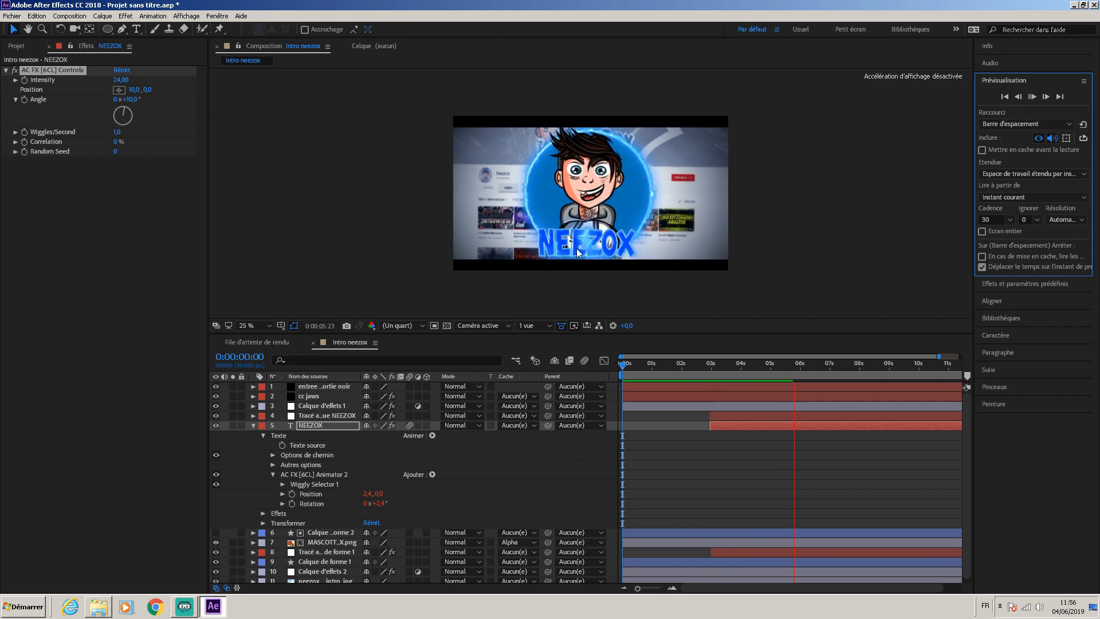
click(1033, 97)
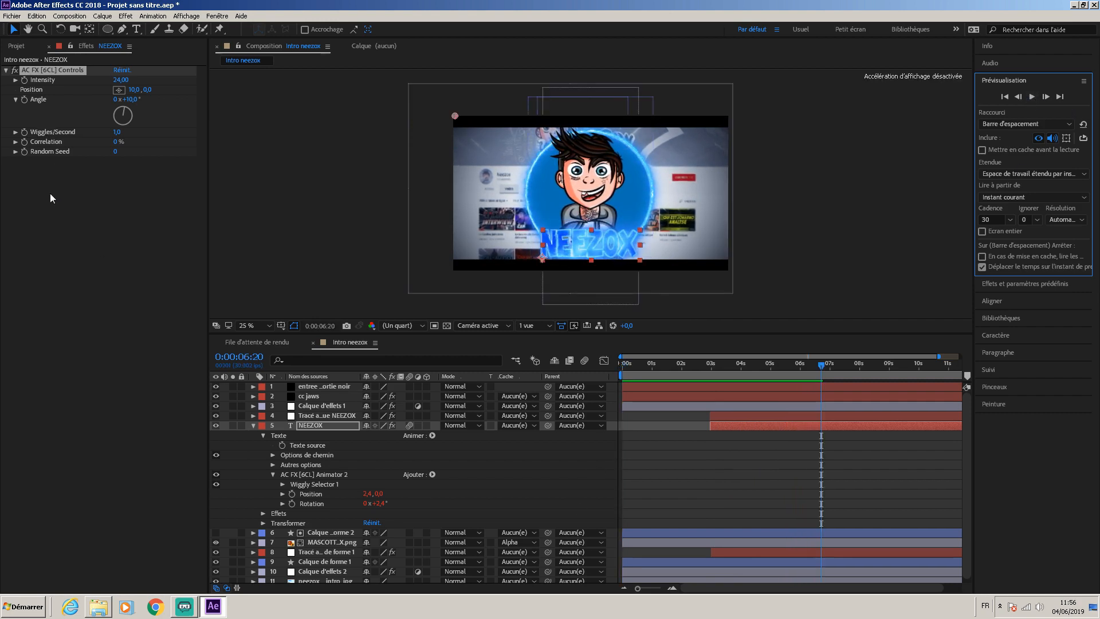
Copy the AC FX [6CL] Controls effect from the NEEZOX layer to the auto-trace layer of Calque de forme 1
click(64, 236)
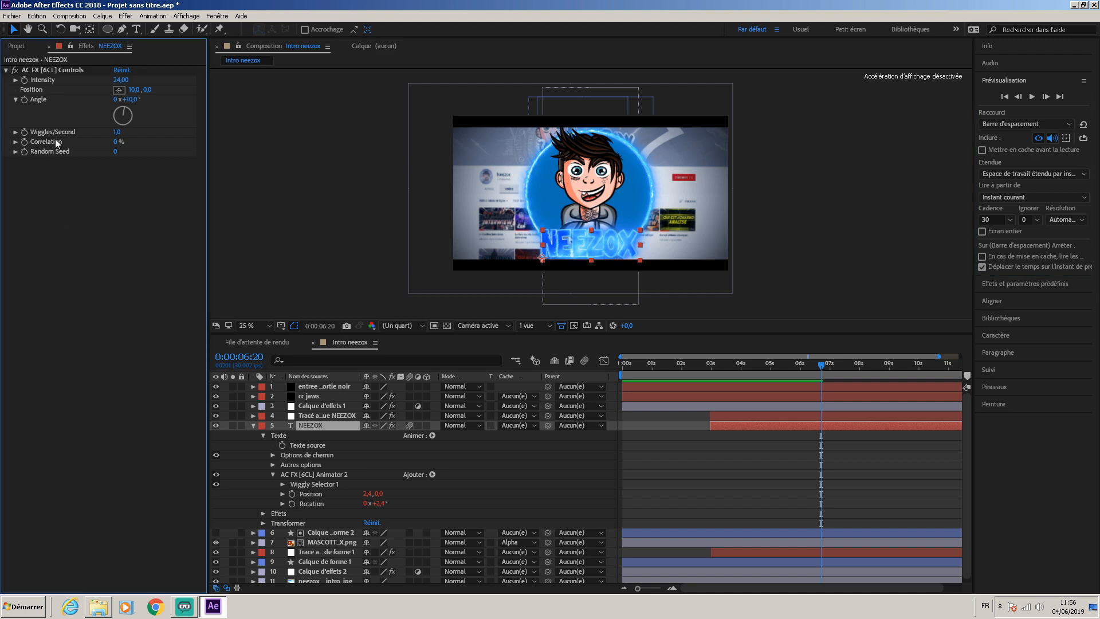
click(45, 71)
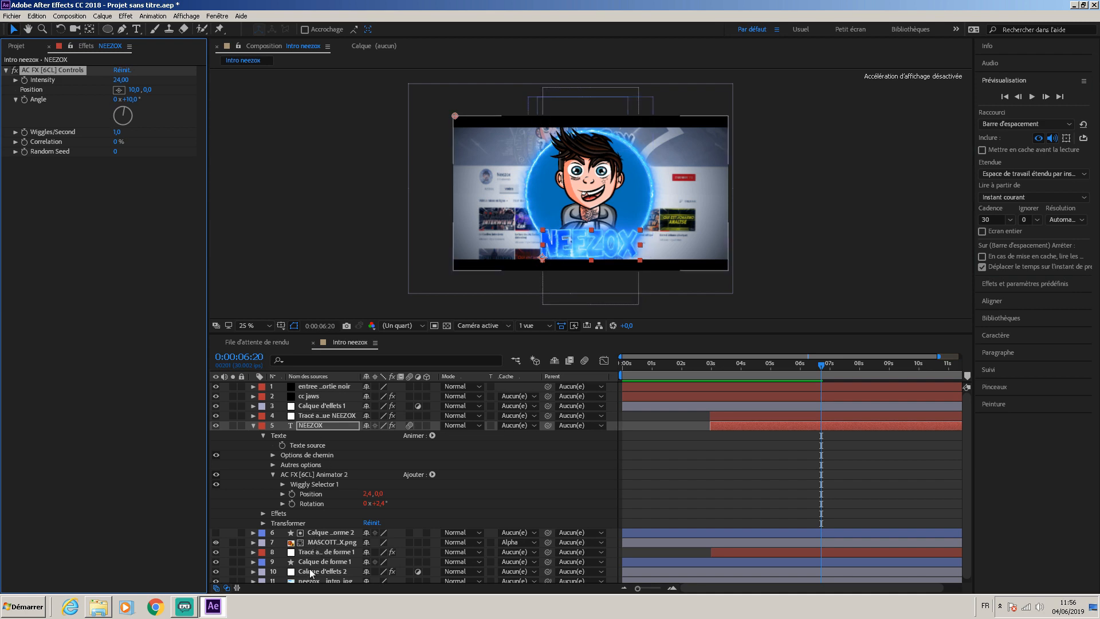
click(318, 552)
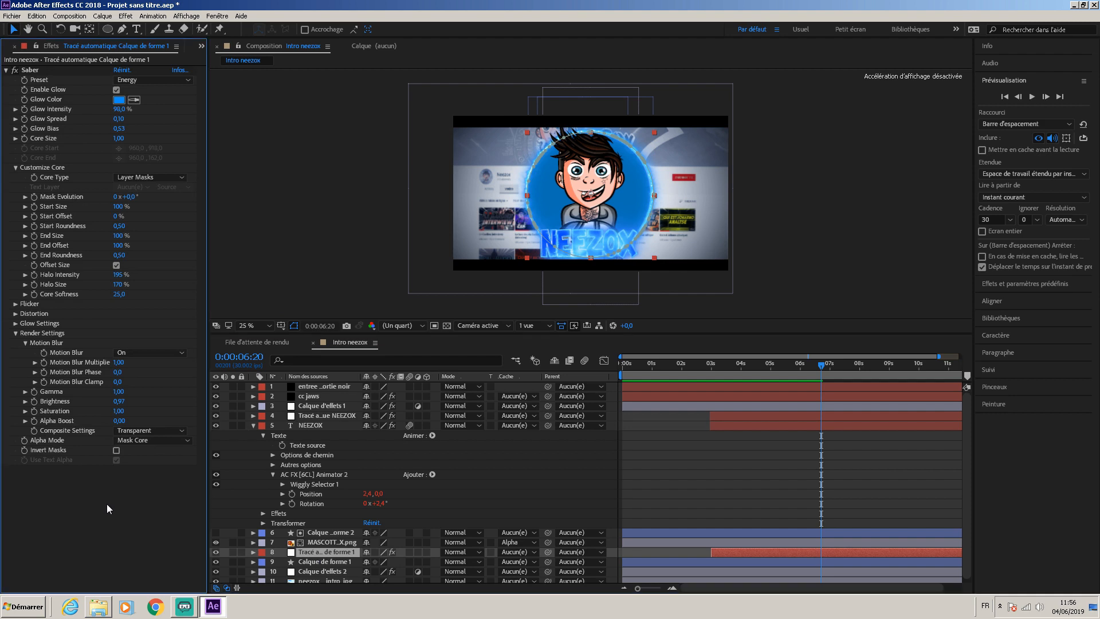
key(ctrl+v)
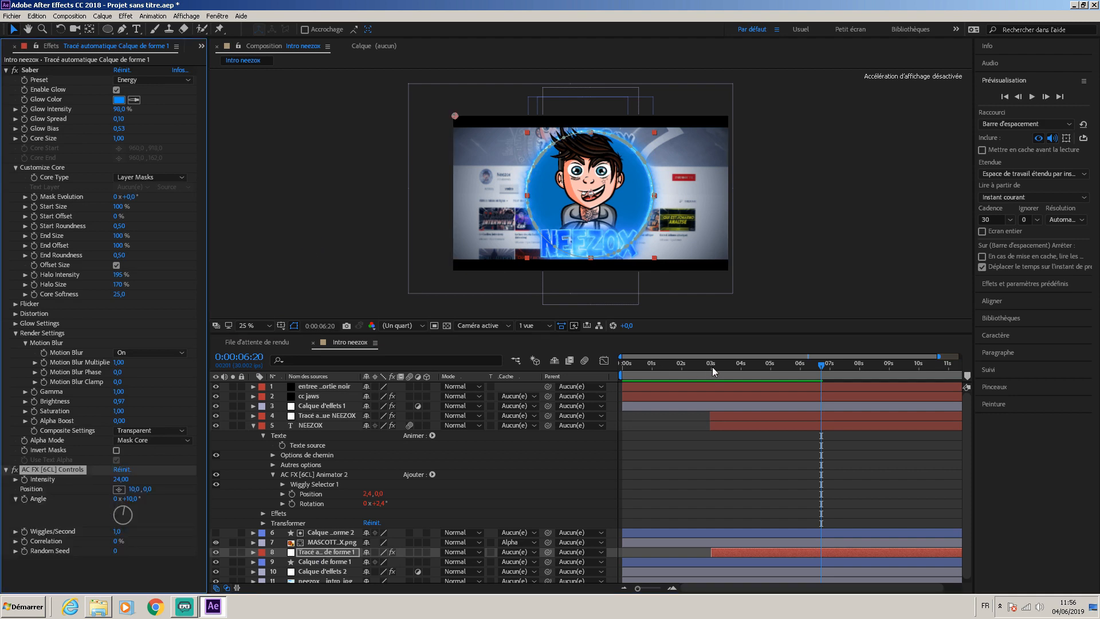
Play the composition from 0:00:01:06 to check the copied wiggle effect on the circle's outline
drag(823, 369, 661, 397)
click(1032, 97)
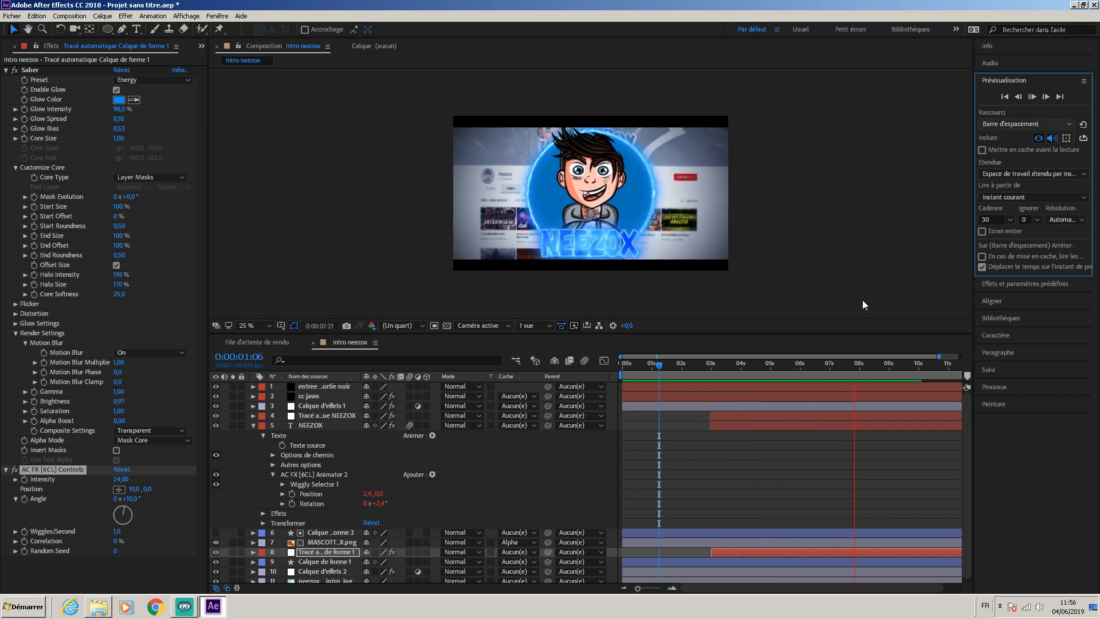
mouse_move(715, 366)
mouse_down()
mouse_move(630, 364)
mouse_move(737, 364)
mouse_move(710, 365)
mouse_up()
Collapse the NEEZOX layer, select the MASCOTTE NEEZOX.png layer and open the Rubberize_It script
click(5, 48)
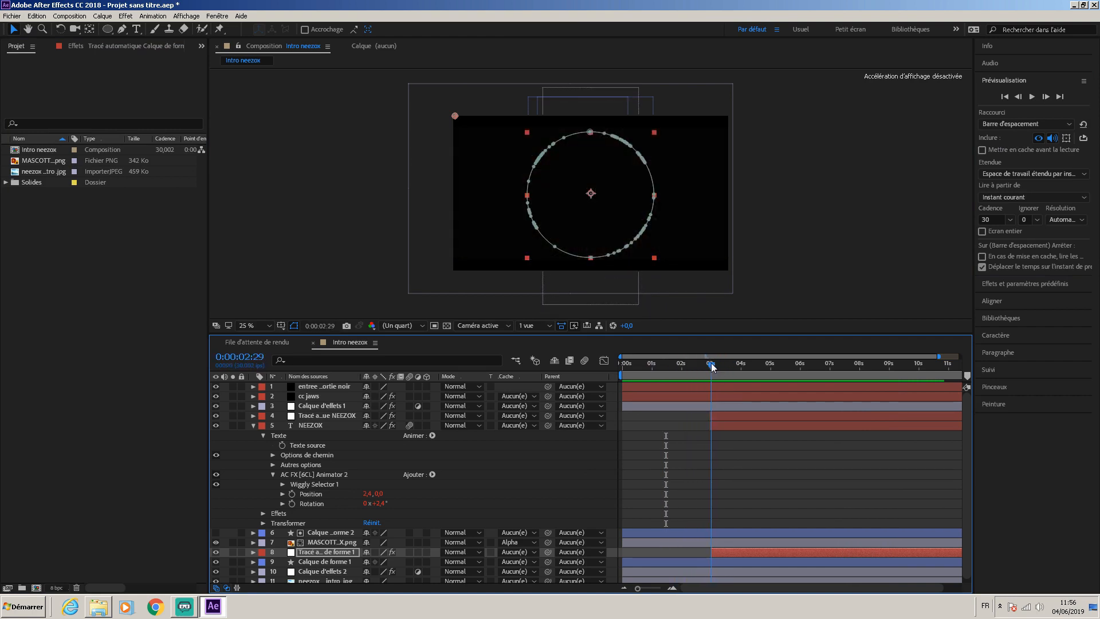
click(344, 406)
drag(713, 367, 709, 365)
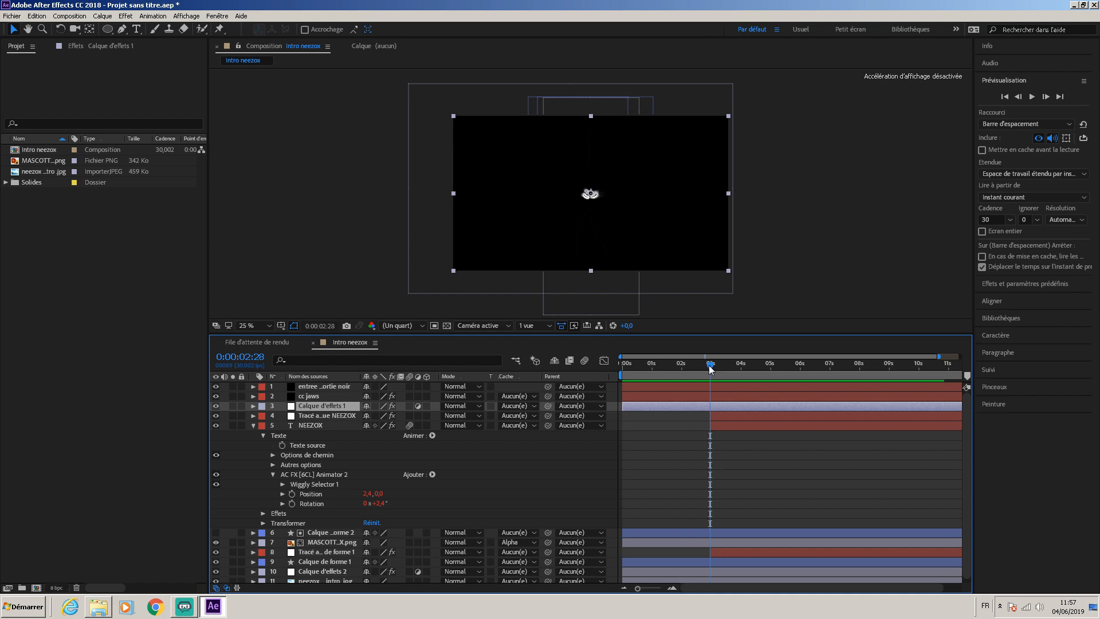
click(309, 416)
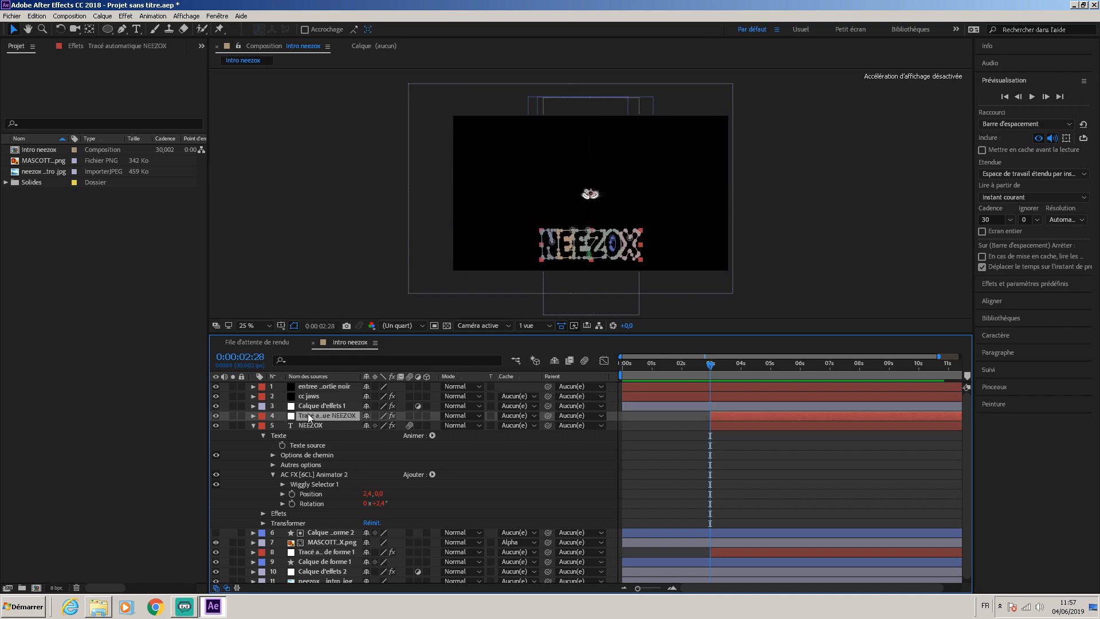
click(253, 425)
click(326, 445)
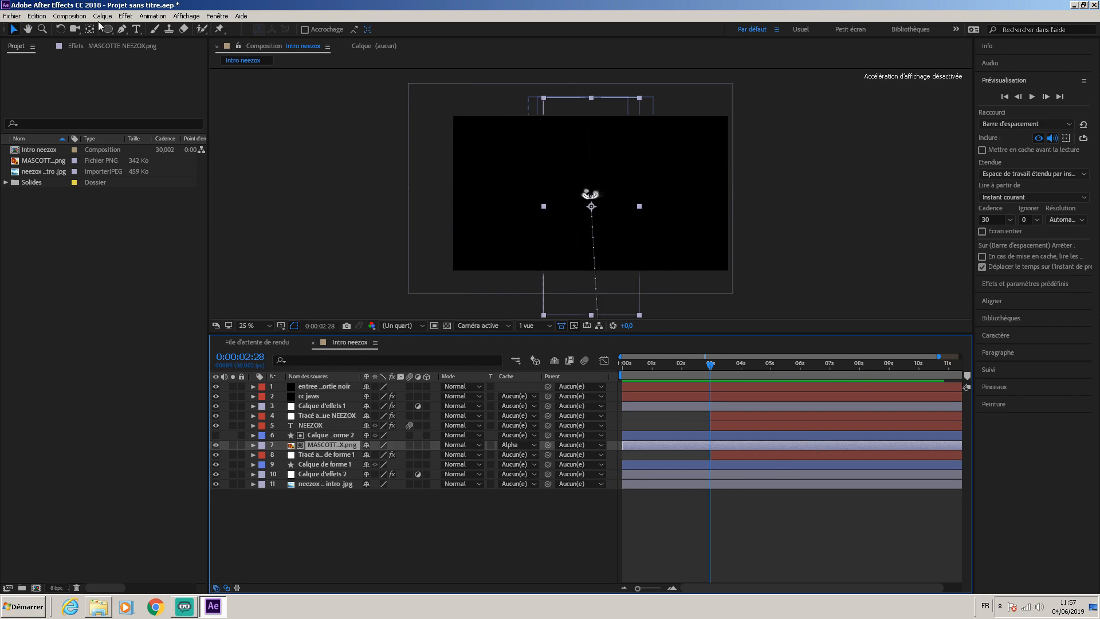
click(217, 16)
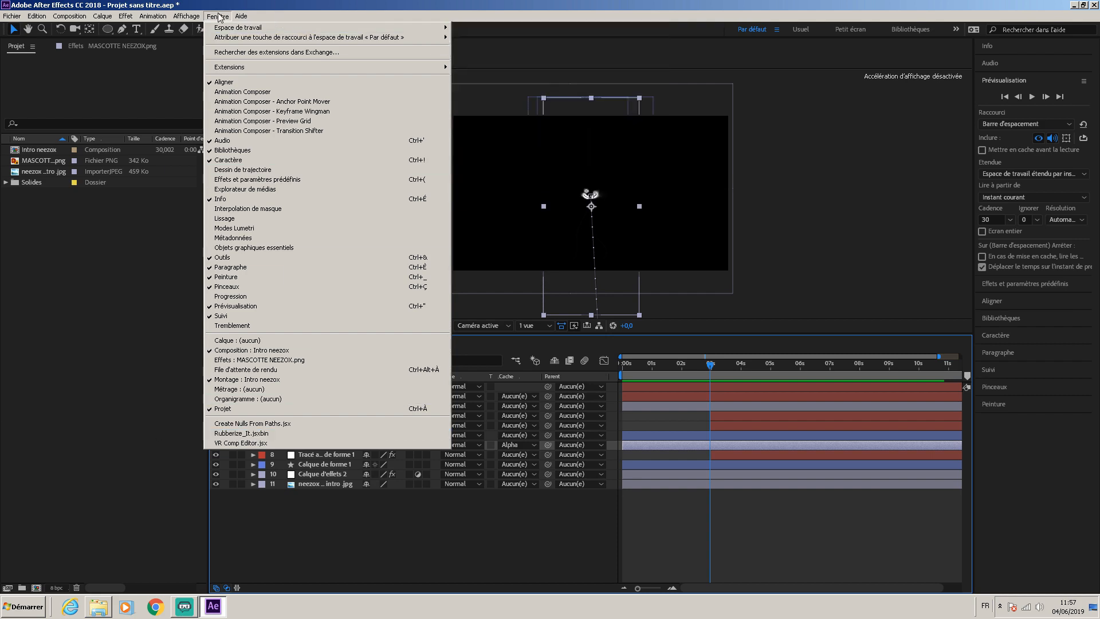
click(225, 434)
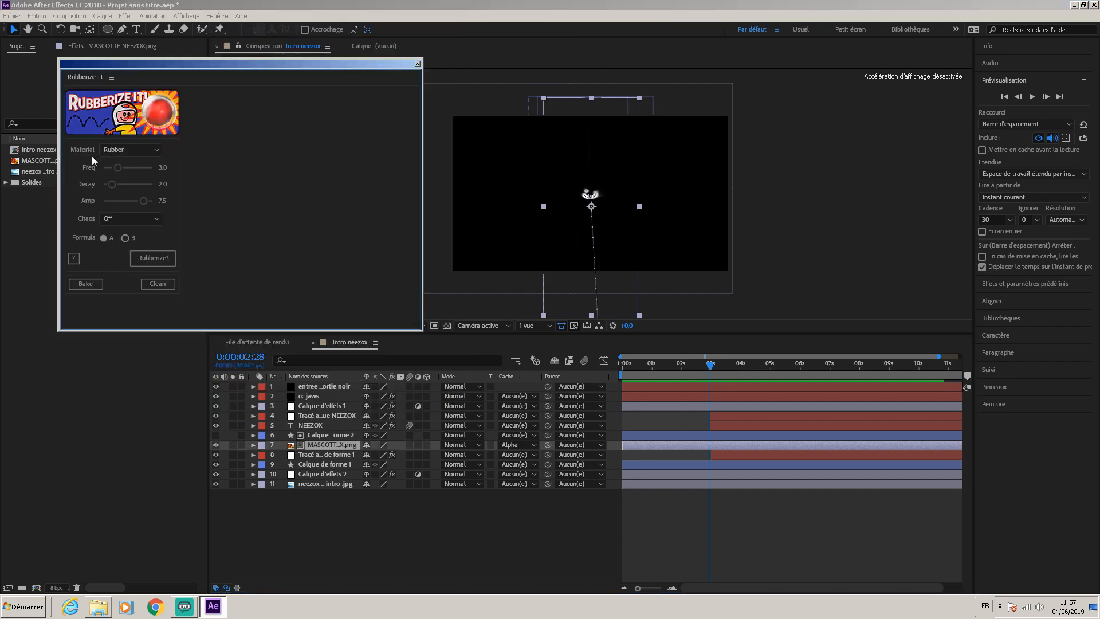
click(148, 153)
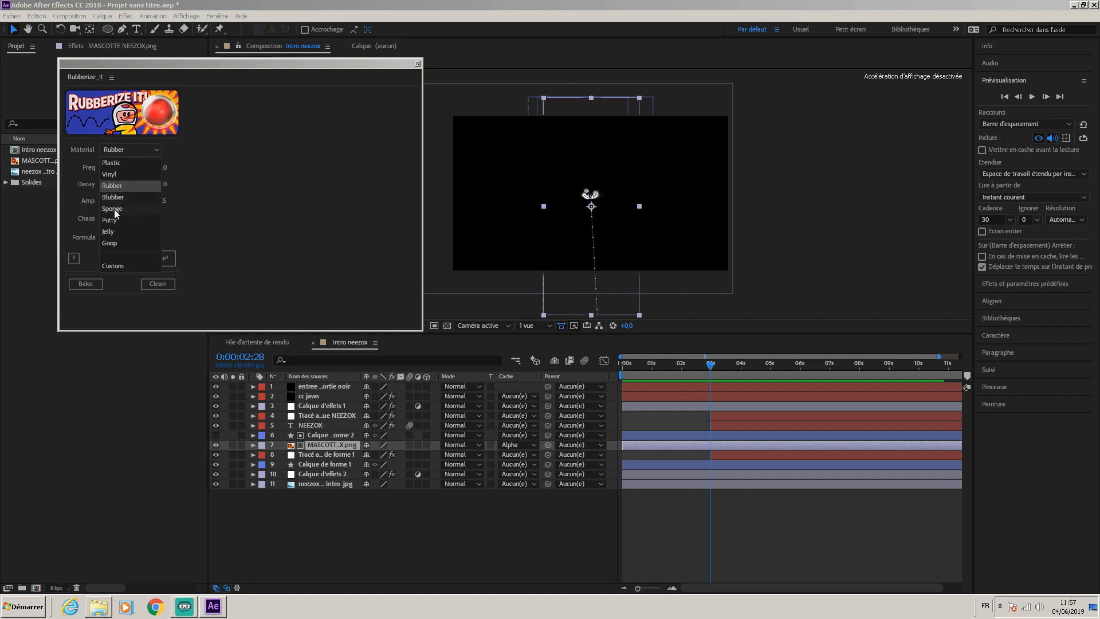
click(222, 180)
At 0:00:04:00, place a puppet pin on one side of the mascot's hair and rubberize it
mouse_move(710, 365)
mouse_down()
mouse_move(682, 370)
mouse_move(717, 362)
mouse_move(699, 367)
mouse_move(709, 364)
mouse_up()
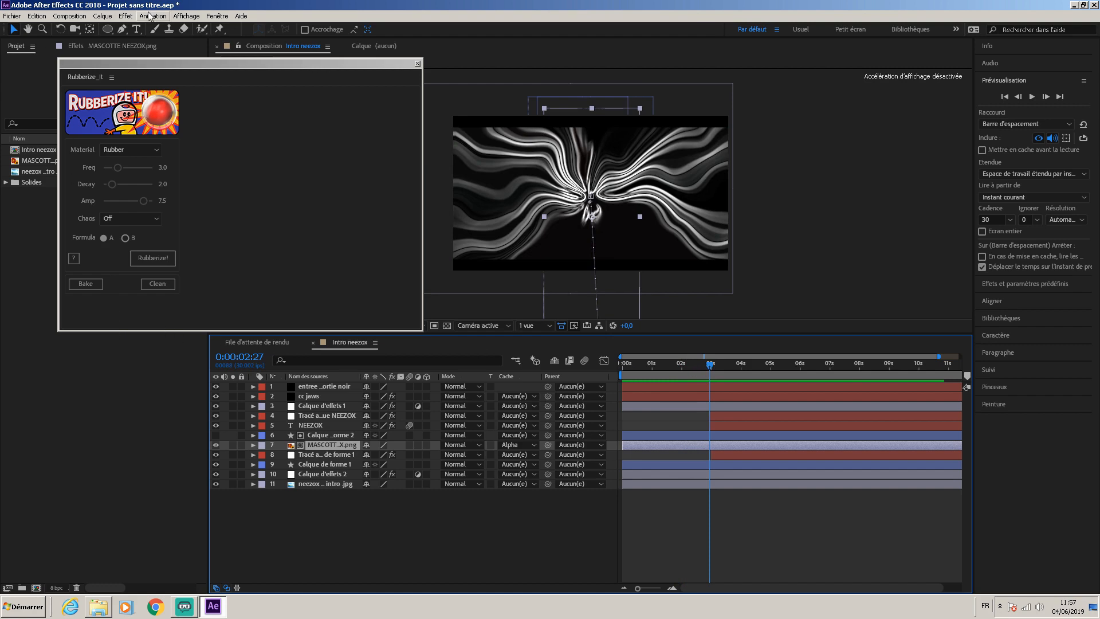
click(220, 29)
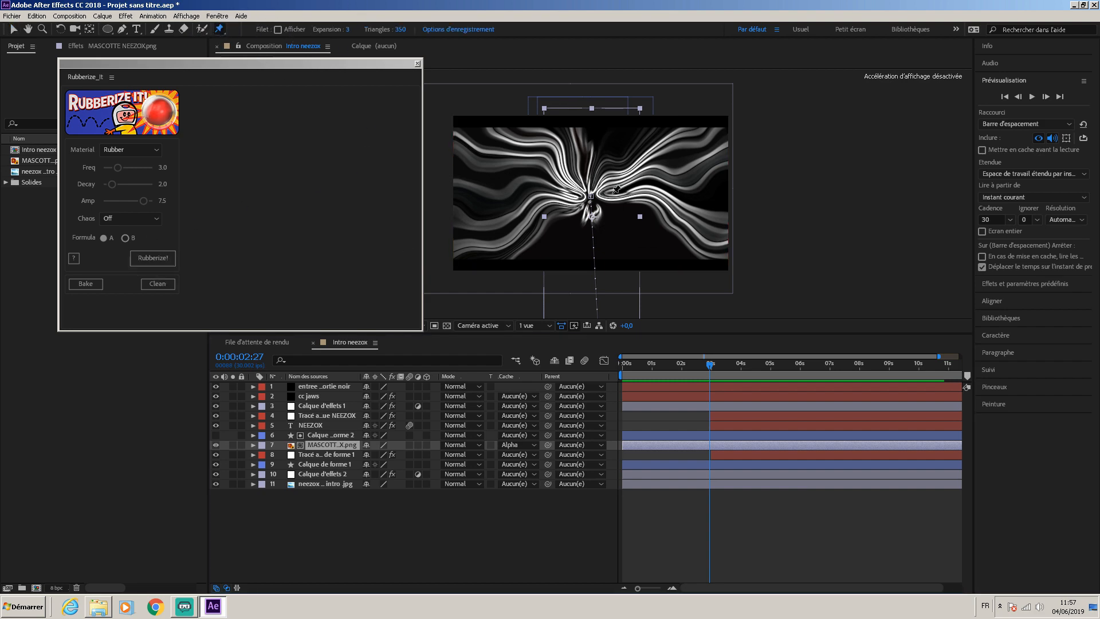
drag(711, 366, 721, 346)
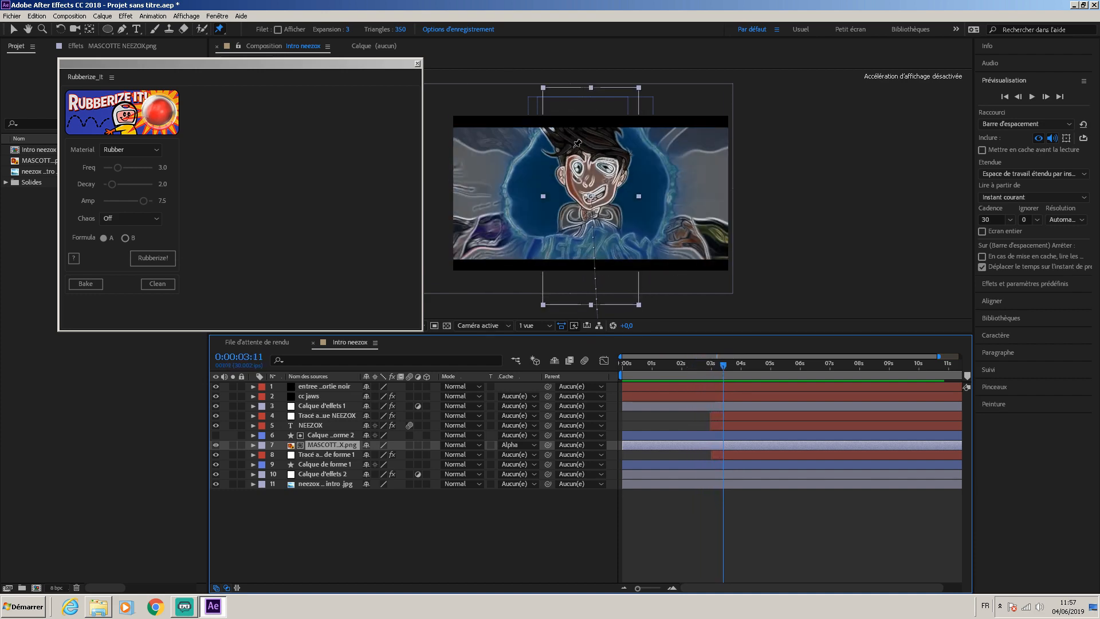
drag(722, 360, 742, 366)
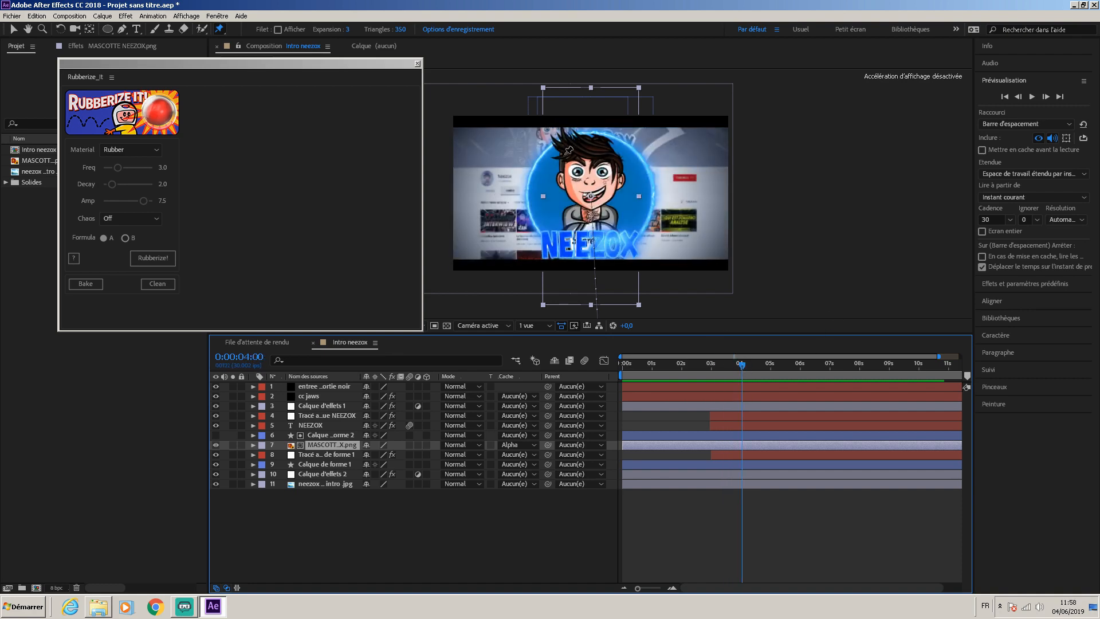
click(569, 150)
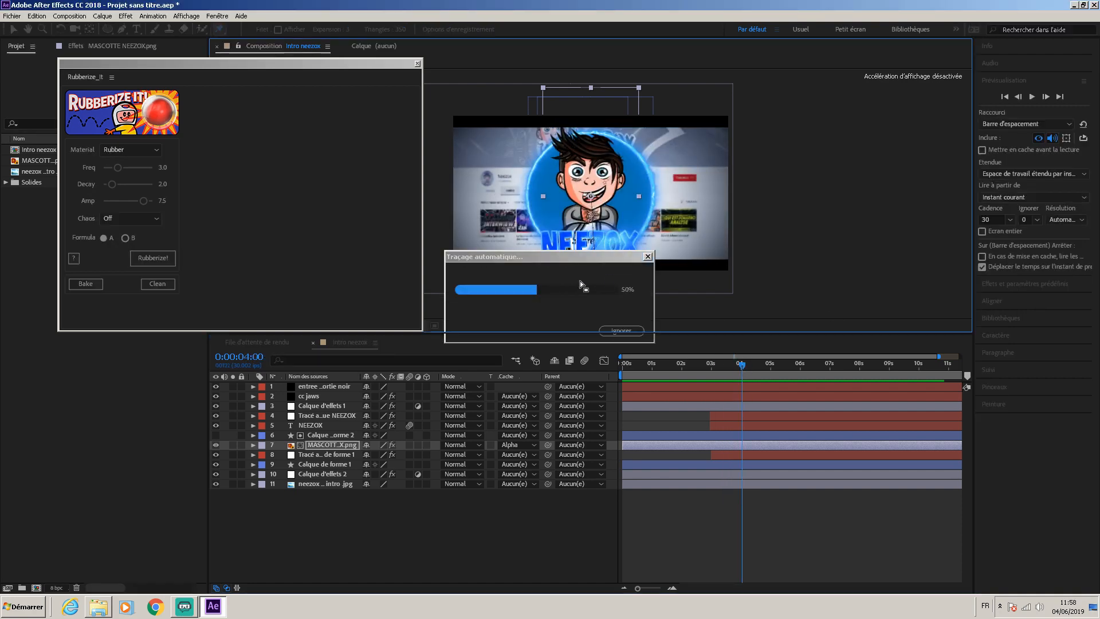
click(141, 258)
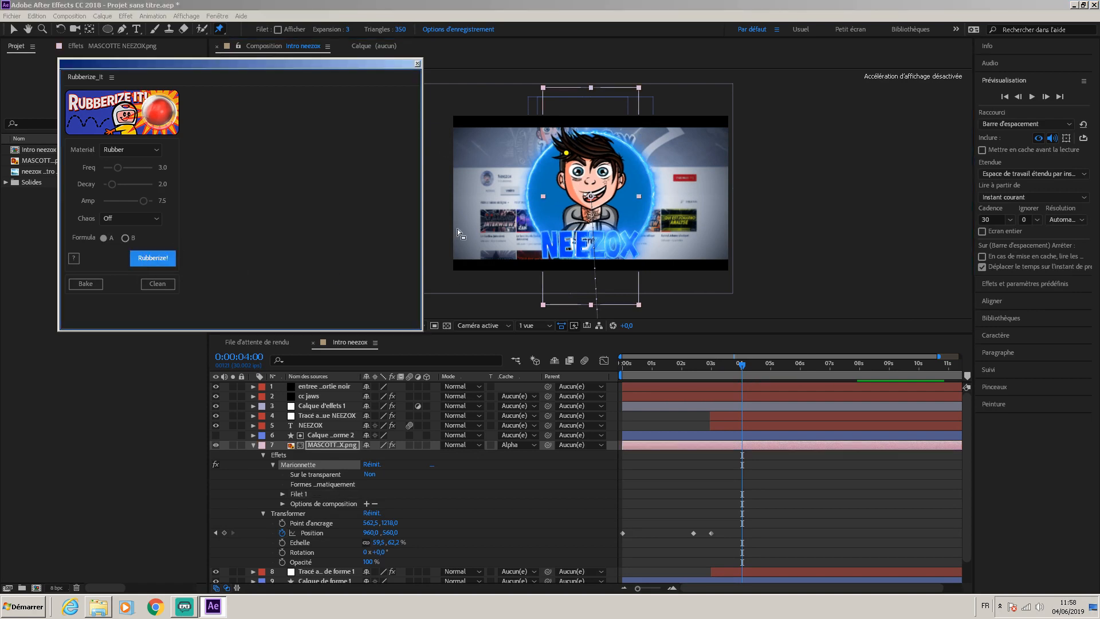
Add puppet pins on both of the mascot's shoulders and the other side of its hair, rubberizing each one
click(567, 218)
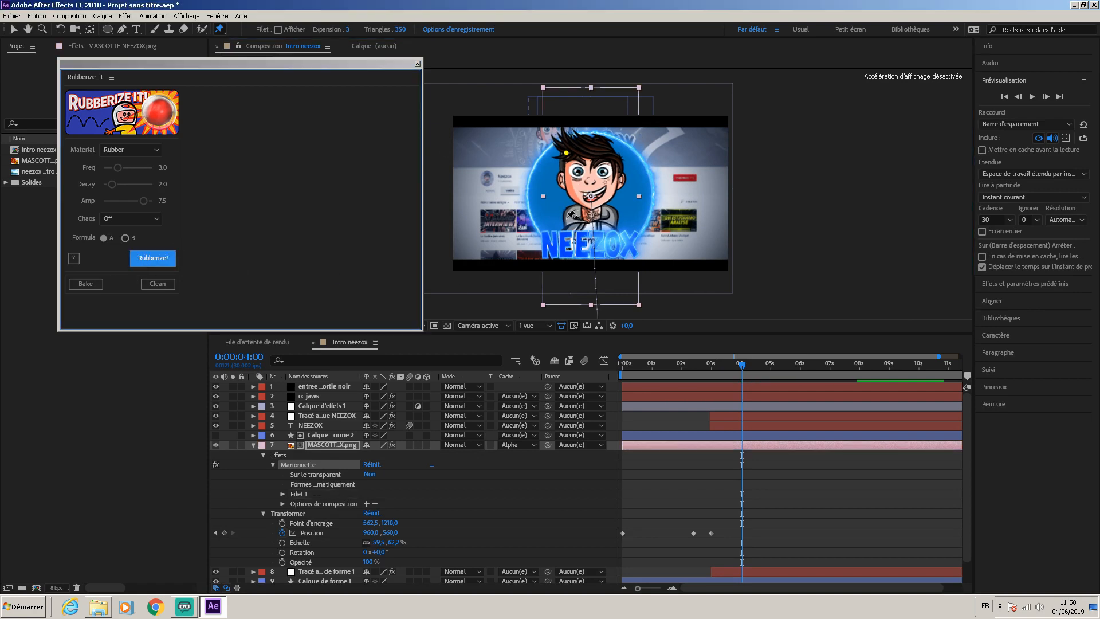
click(158, 260)
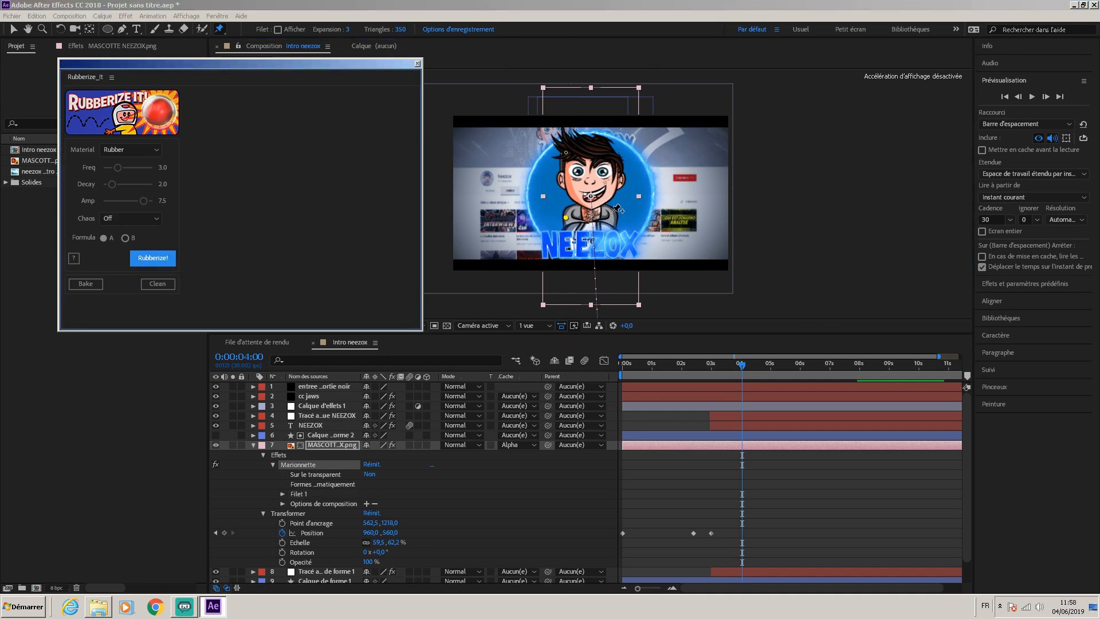
click(614, 213)
click(163, 261)
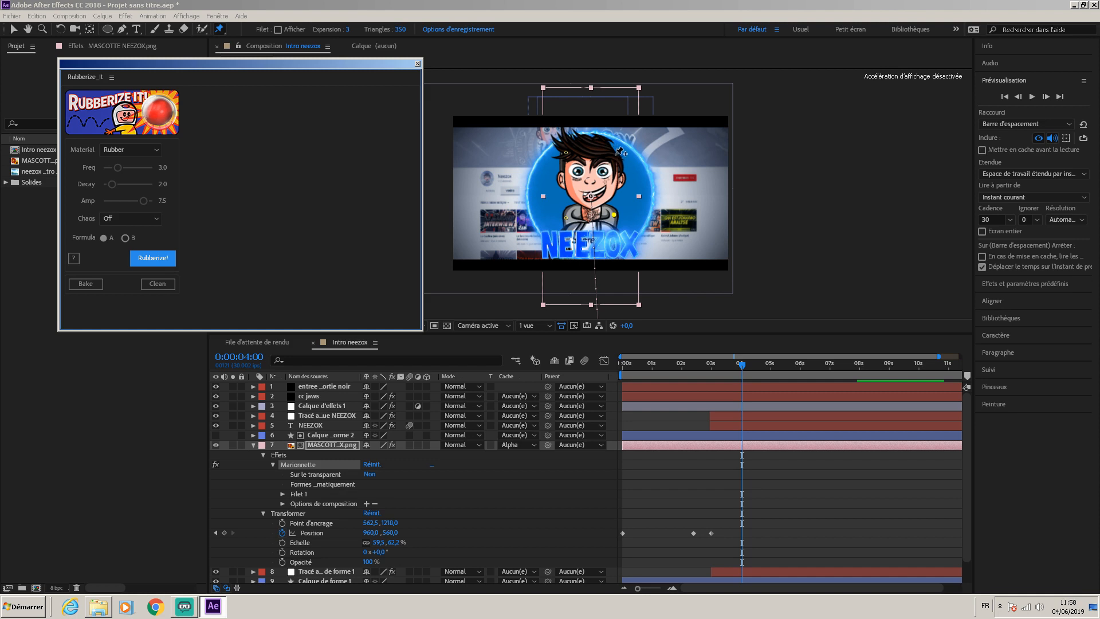
click(615, 154)
click(143, 258)
Add and rubberize two puppet pins on the mascot's lower torso and one atop its head, closing Rubberize_It when done
click(570, 247)
click(153, 259)
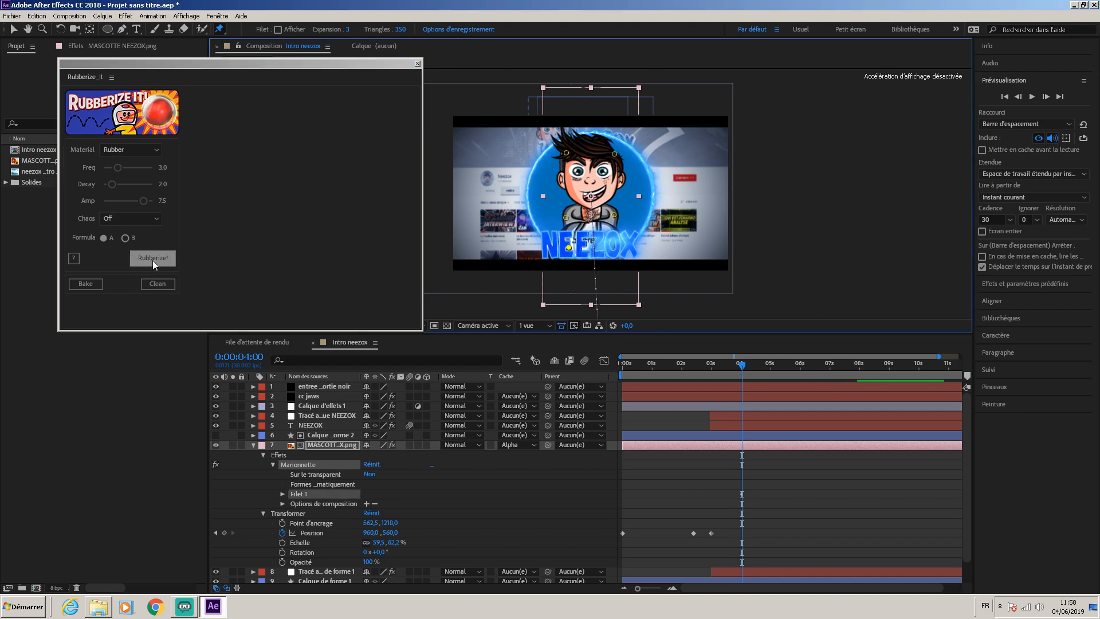
click(613, 243)
click(149, 258)
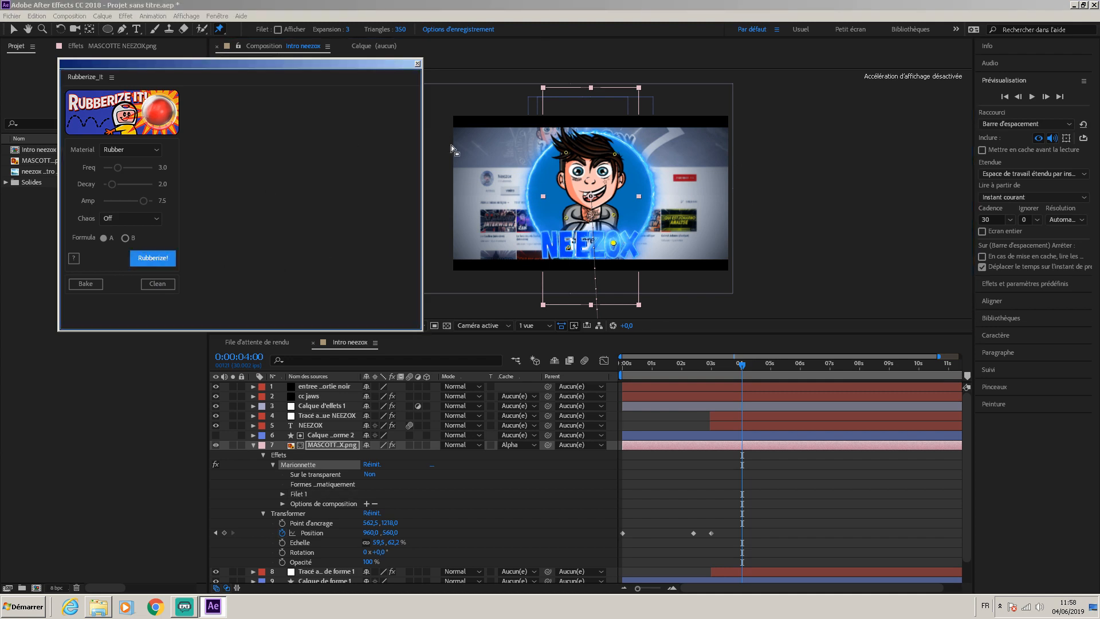
click(587, 138)
click(150, 259)
click(417, 63)
Play the composition from the start to check the mascot's rubber movement
drag(742, 370, 620, 378)
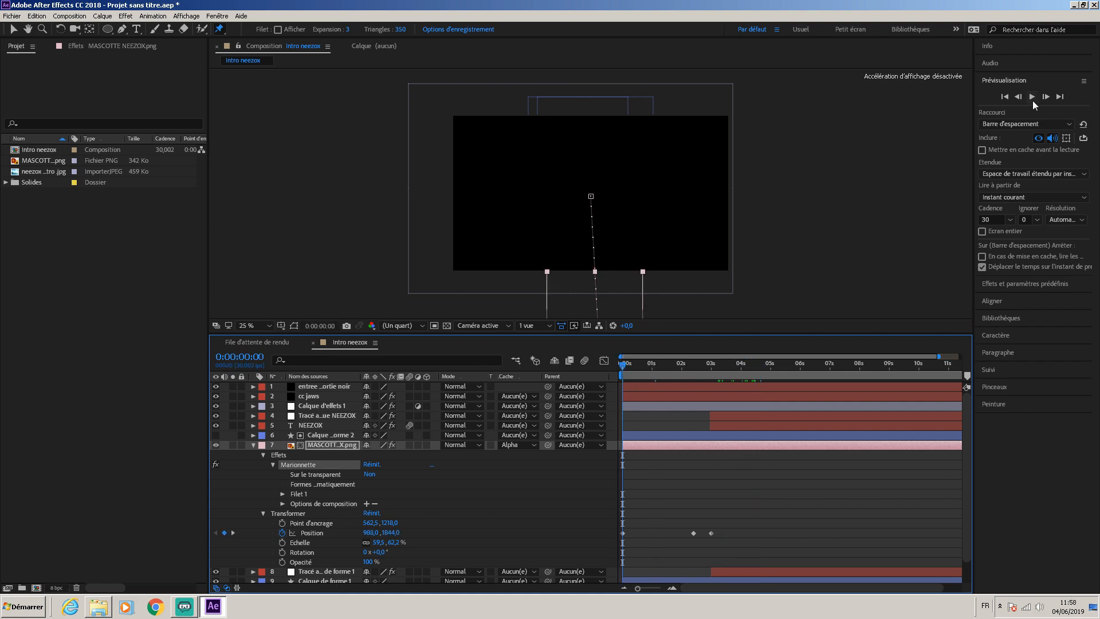
click(1033, 97)
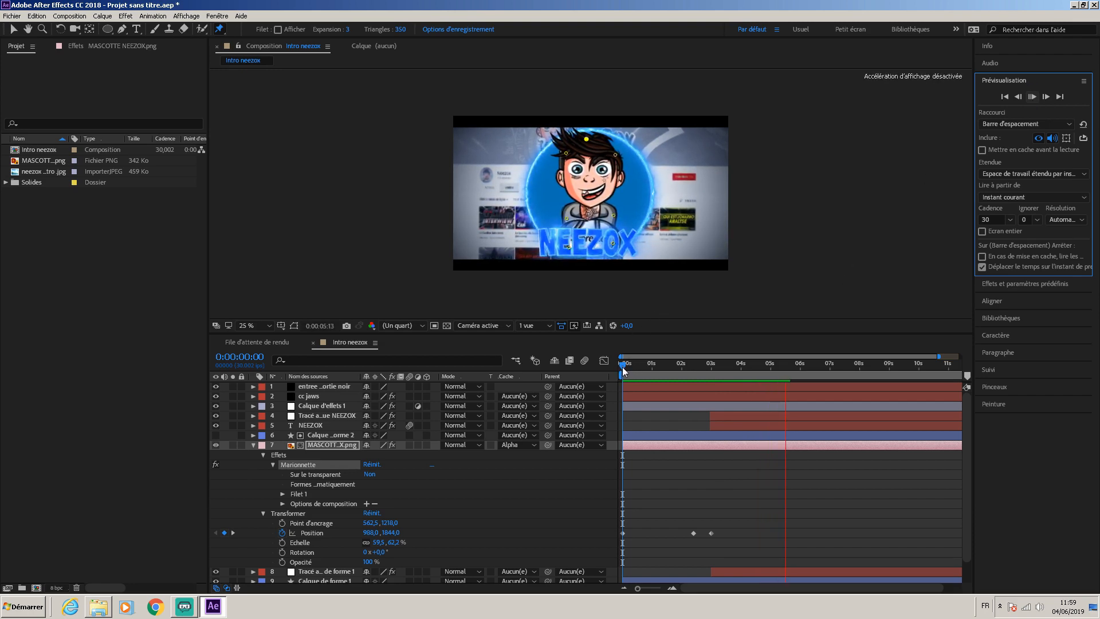
key(Escape)
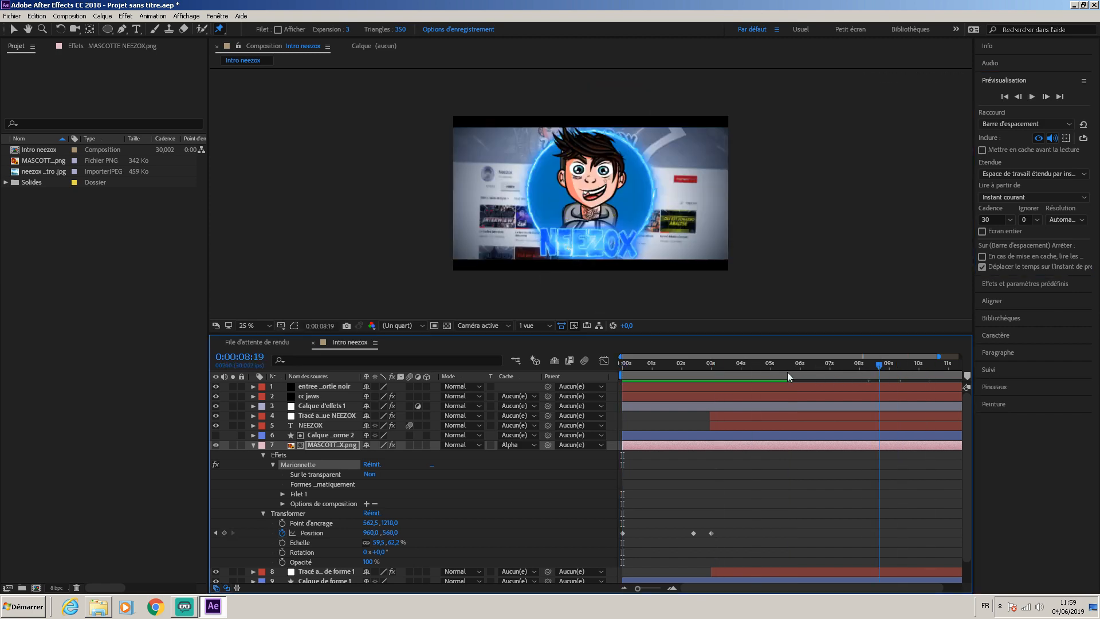
click(946, 373)
drag(945, 373, 765, 389)
drag(768, 390, 710, 408)
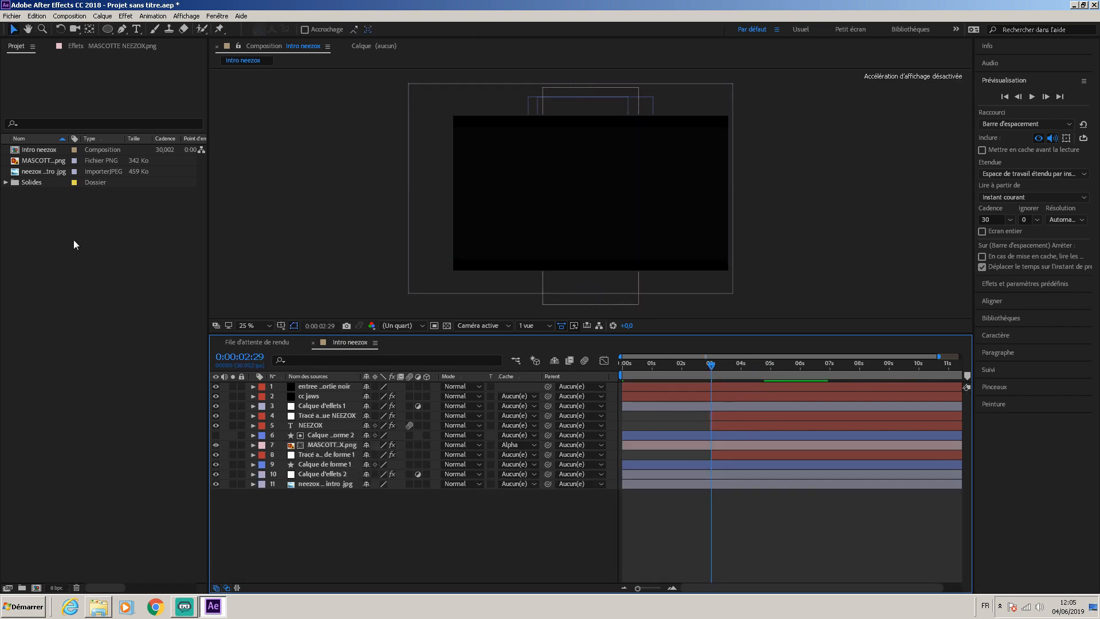
right_click(57, 289)
mouse_move(85, 335)
click(140, 171)
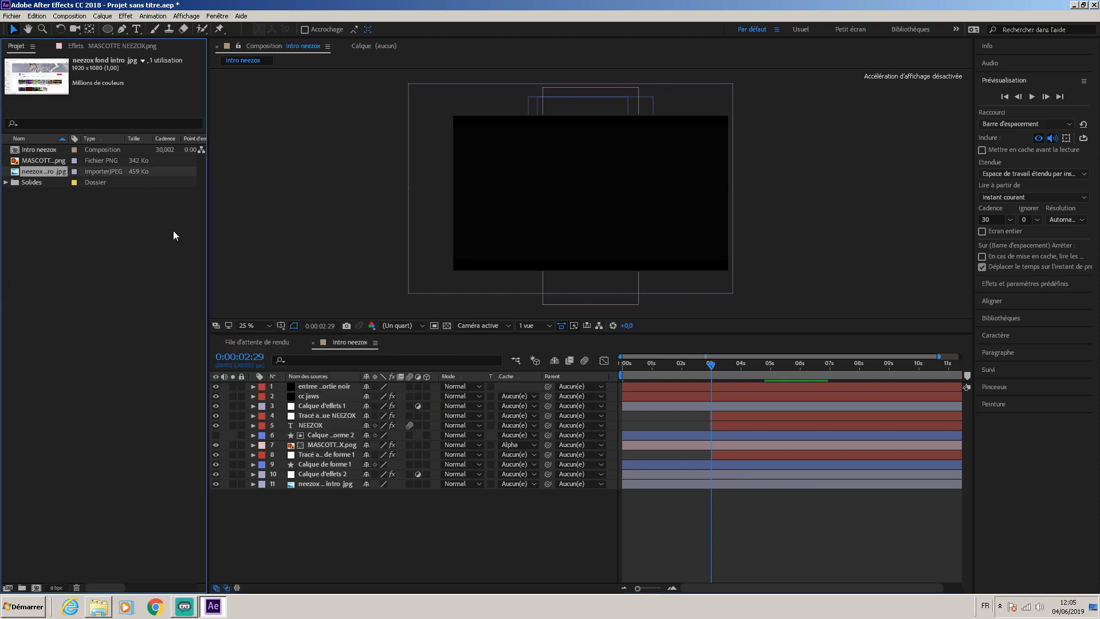
click(317, 532)
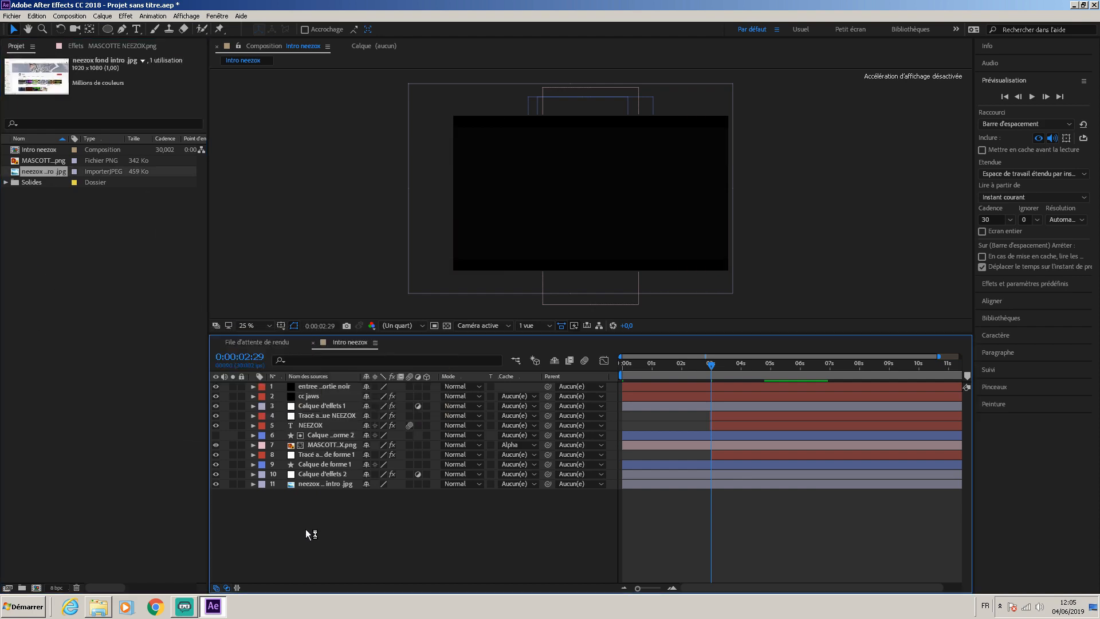
right_click(375, 537)
click(349, 531)
Create a green 1920 x 1080 px solid and place it directly above the neezox intro background image layer
right_click(304, 532)
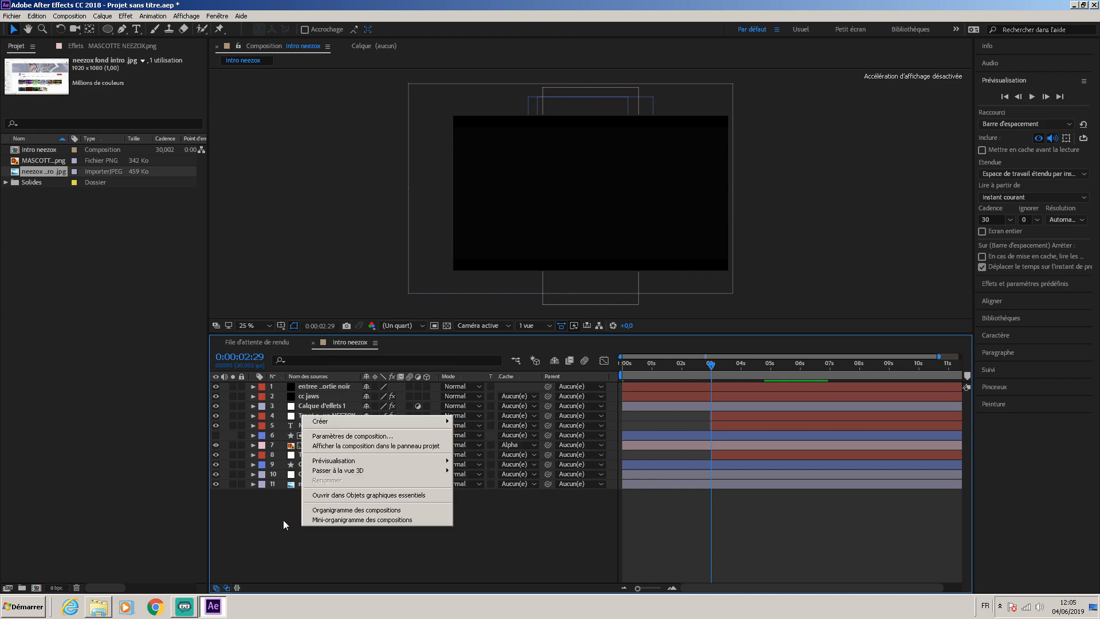
mouse_move(339, 420)
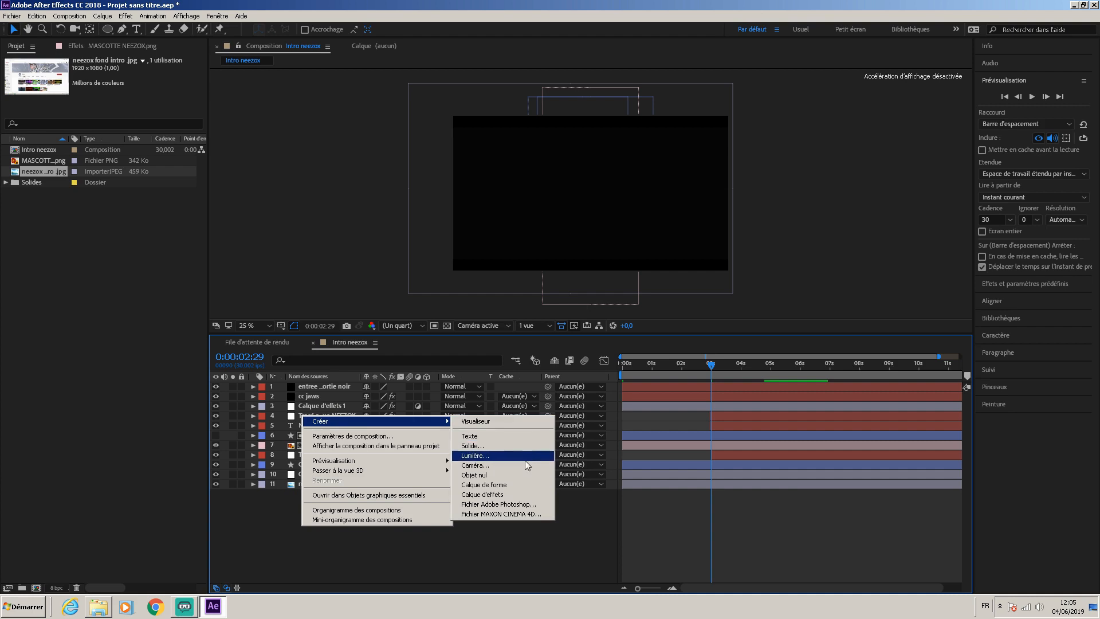
click(510, 447)
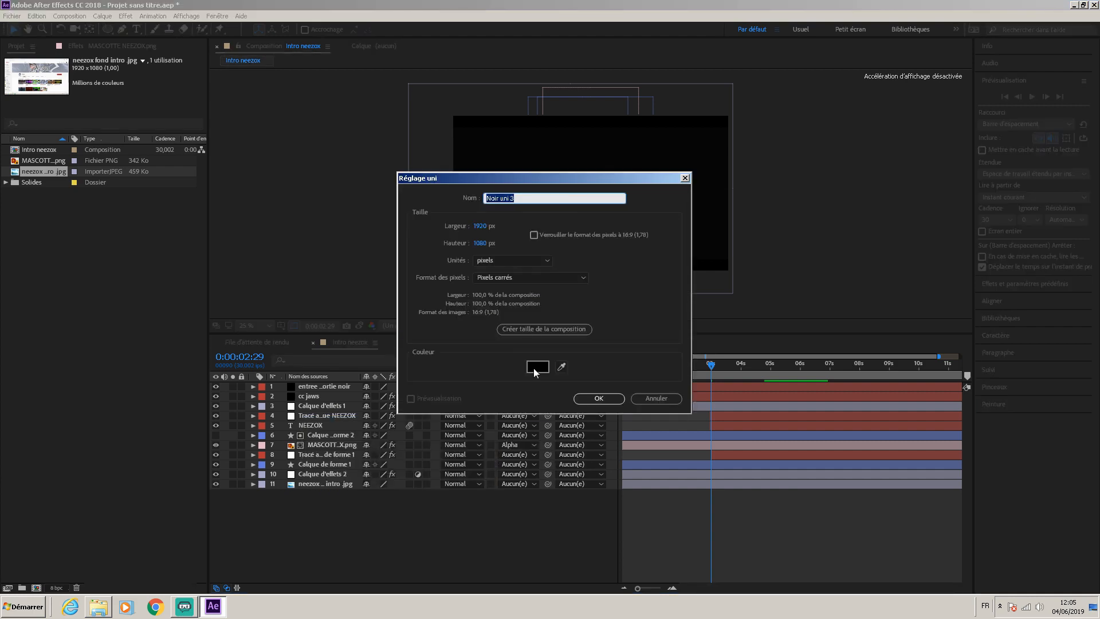
click(533, 369)
drag(565, 324, 637, 200)
click(659, 227)
click(599, 398)
drag(325, 392, 327, 490)
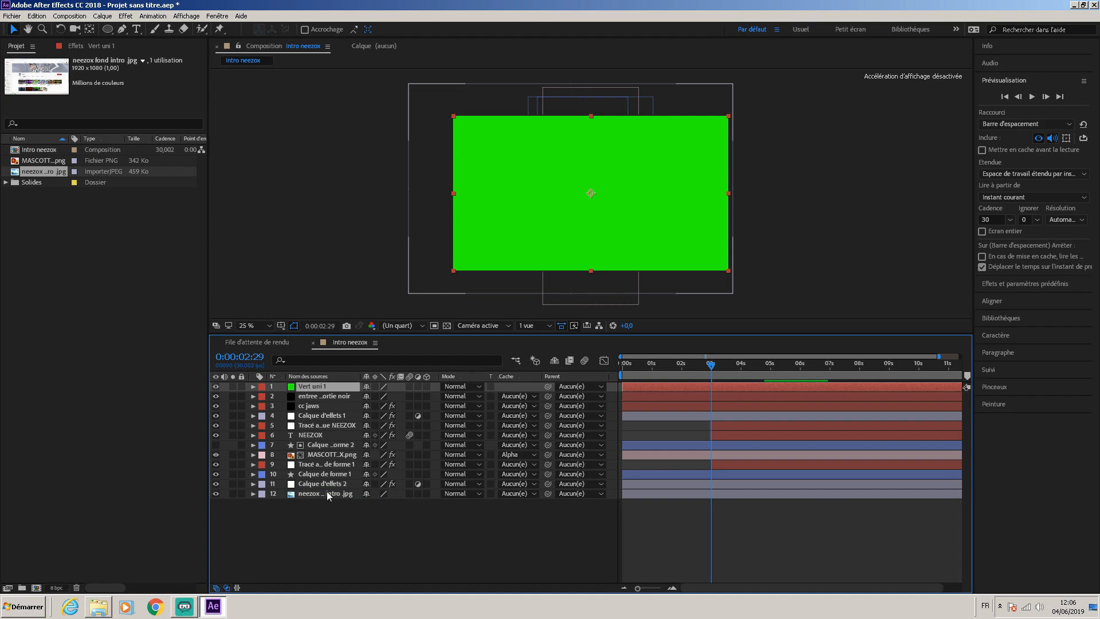
Find the RG Trapcode Particular effect by searching for "particular" and apply it to the green solid
click(1008, 284)
click(1030, 112)
text(particulare)
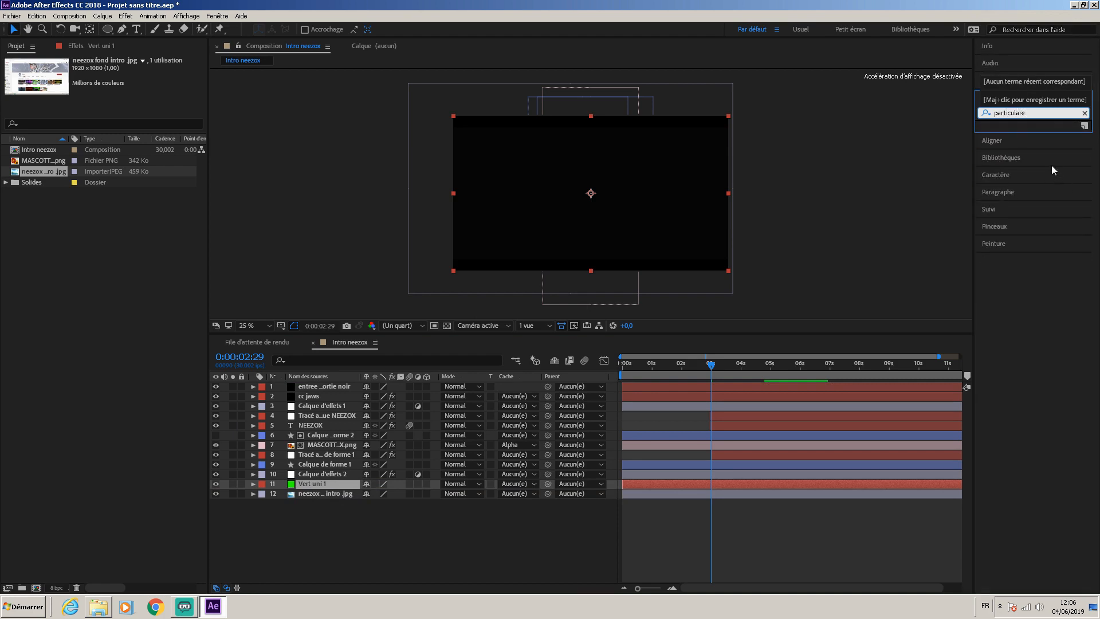
key(BackSpace)
click(1017, 133)
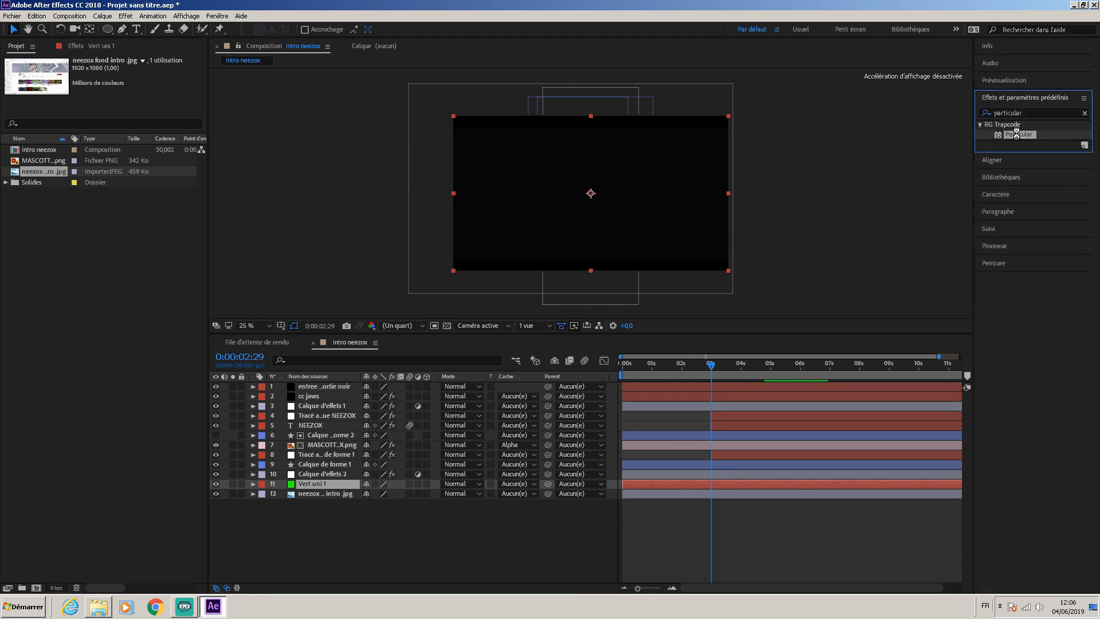
Apply Particular to the green solid and set its particle type to Textured Polygon in the Designer
double_click(1017, 133)
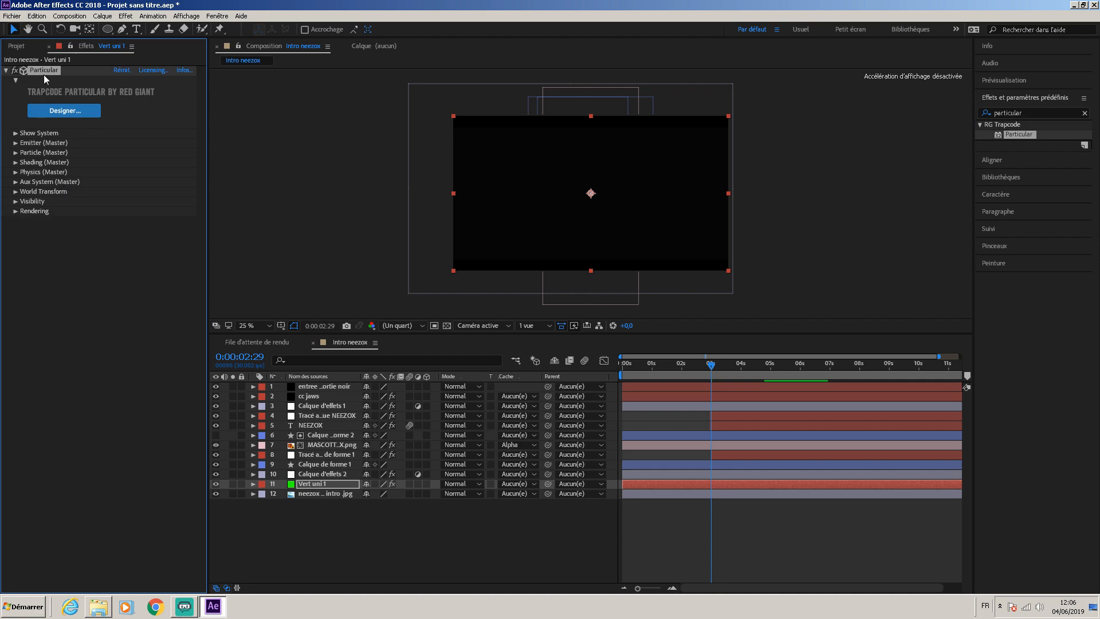
click(72, 112)
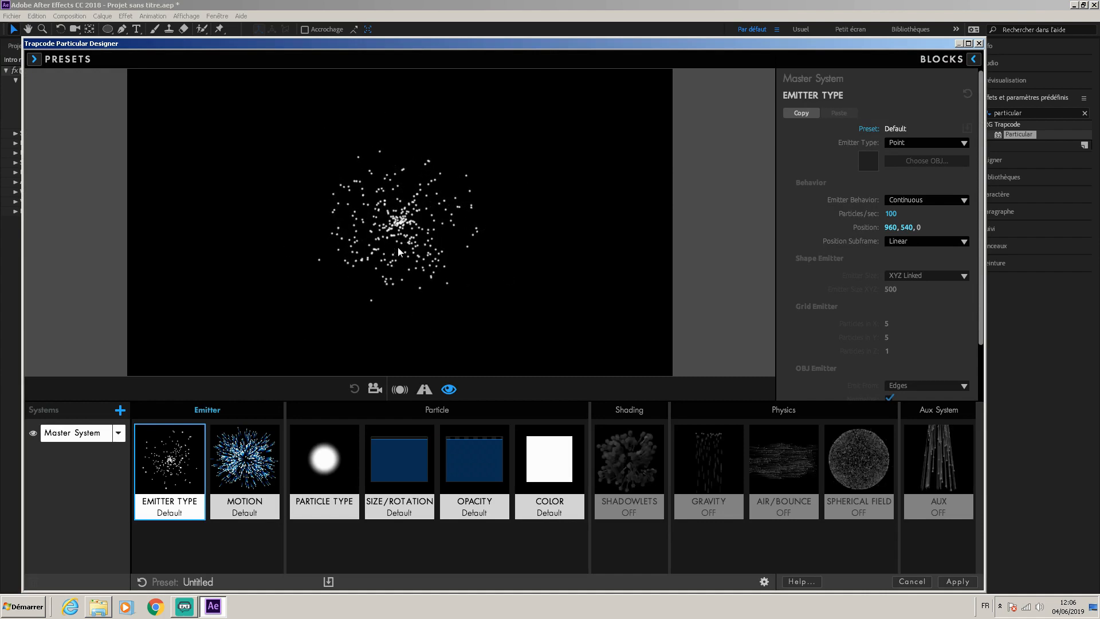
click(325, 475)
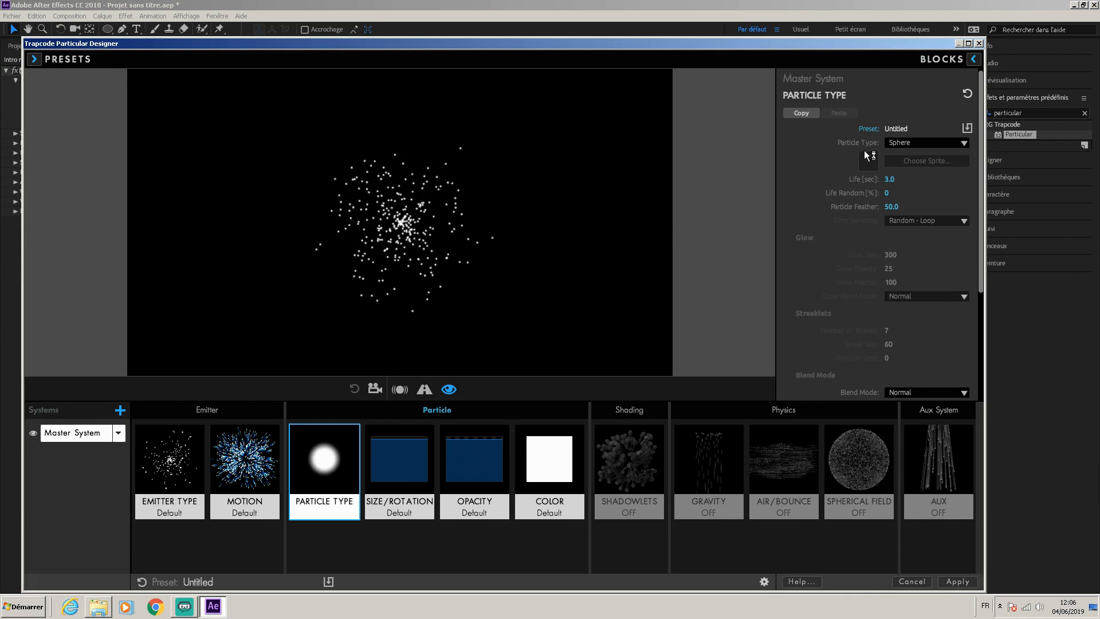
click(940, 142)
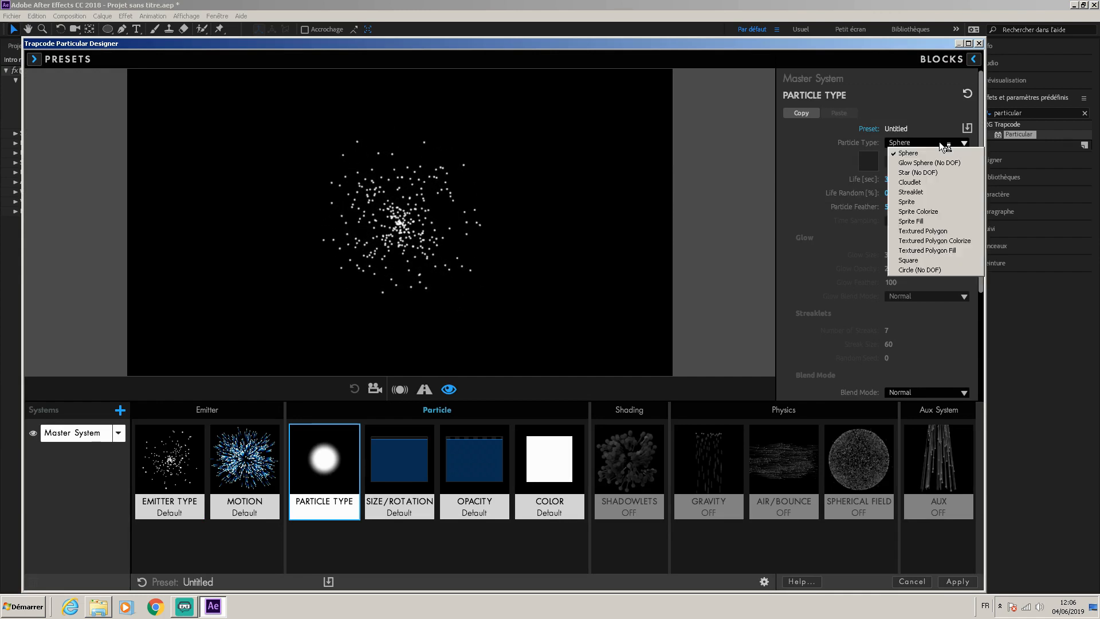
click(929, 231)
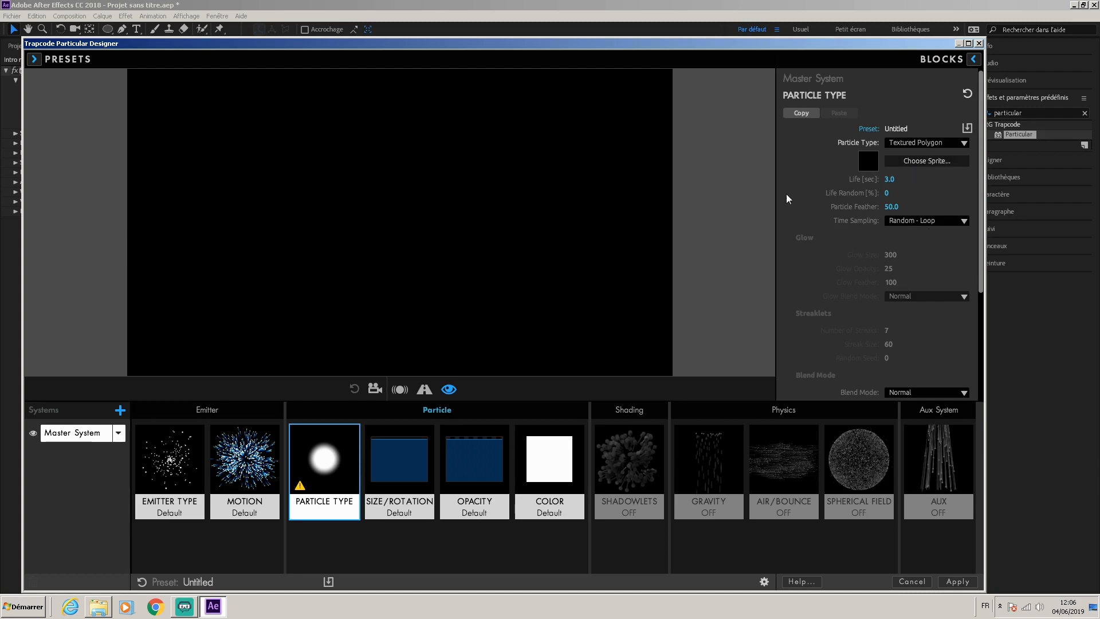
Add the MASCOTTE NEEZOX image from Documents as a custom sprite and use it for the particles
click(917, 161)
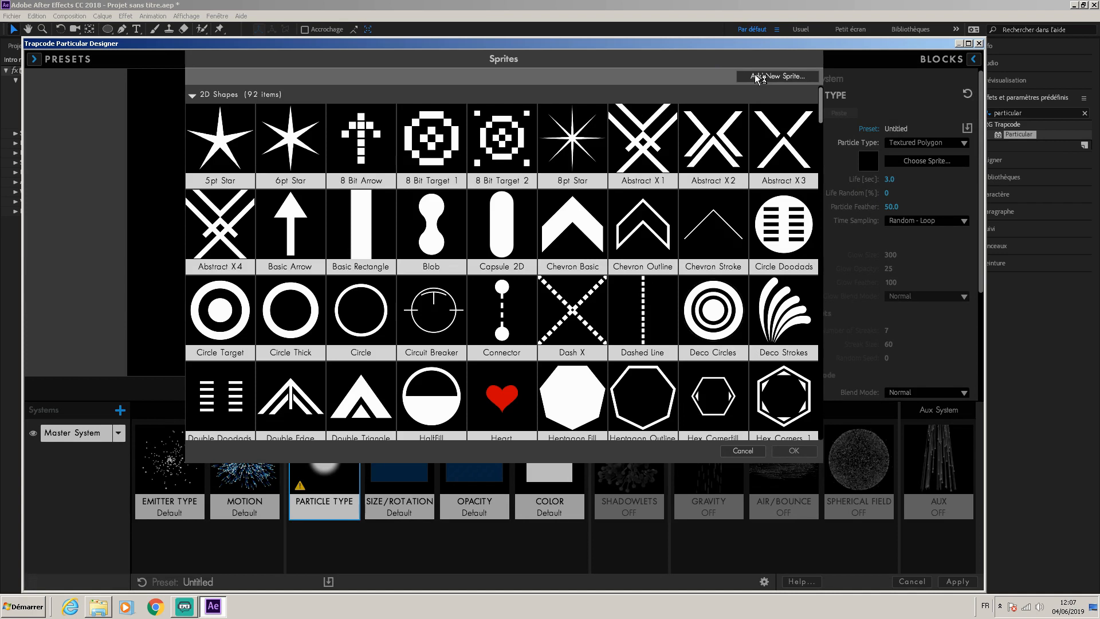
click(784, 75)
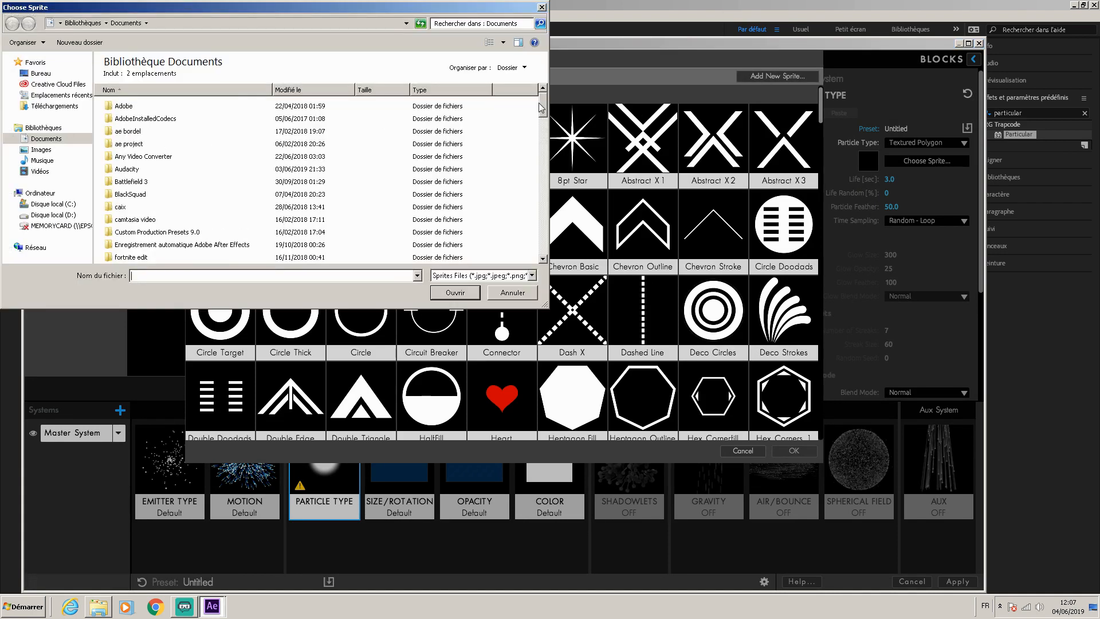
drag(549, 112, 541, 235)
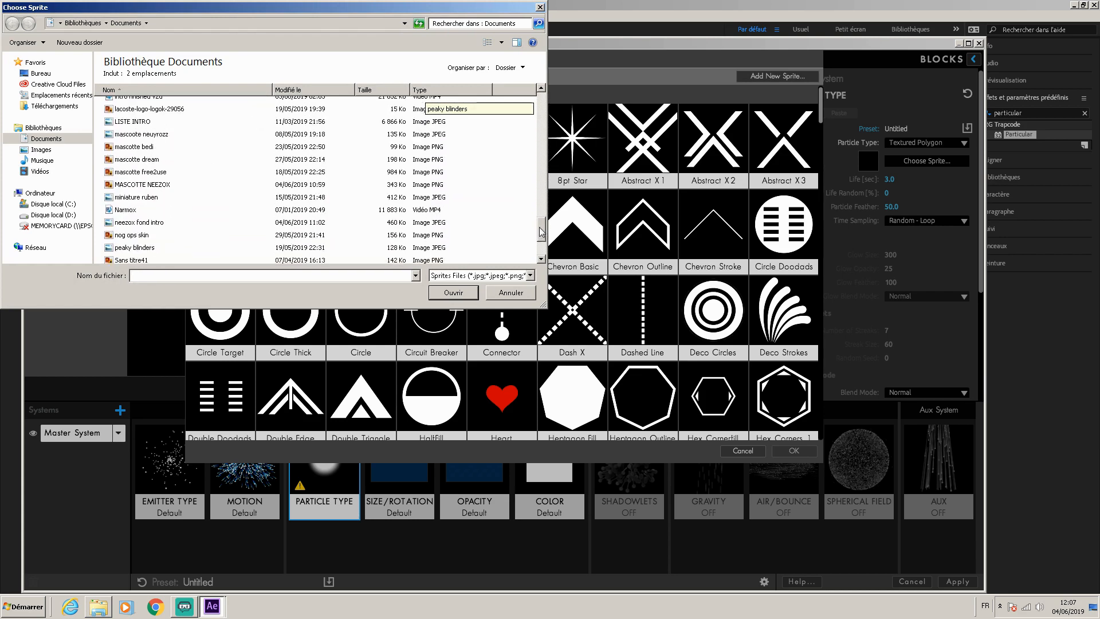
double_click(161, 191)
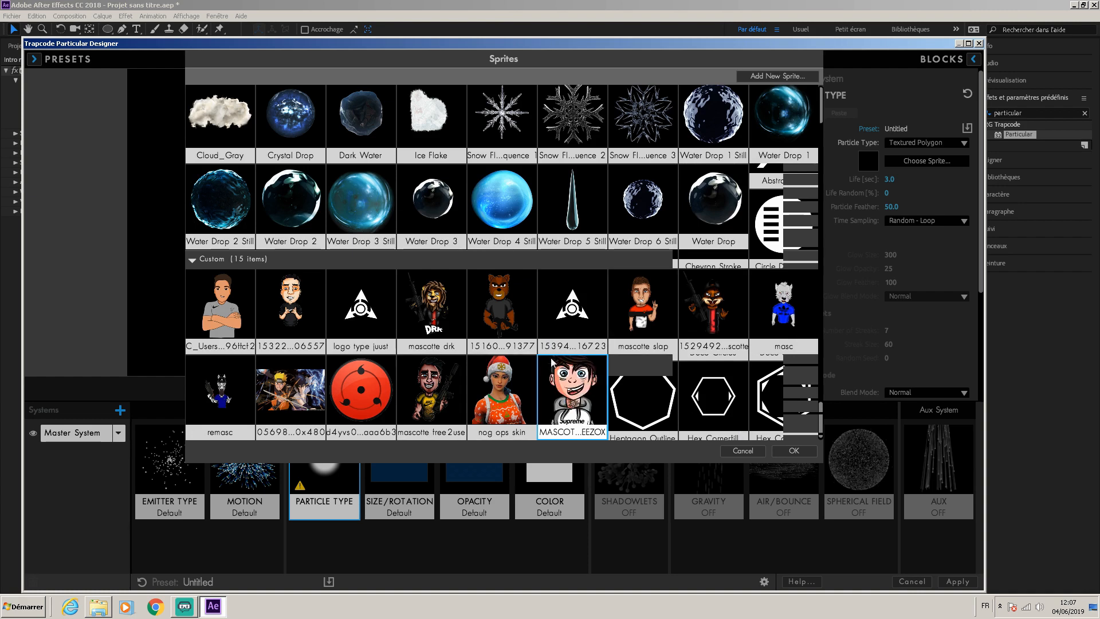
click(797, 451)
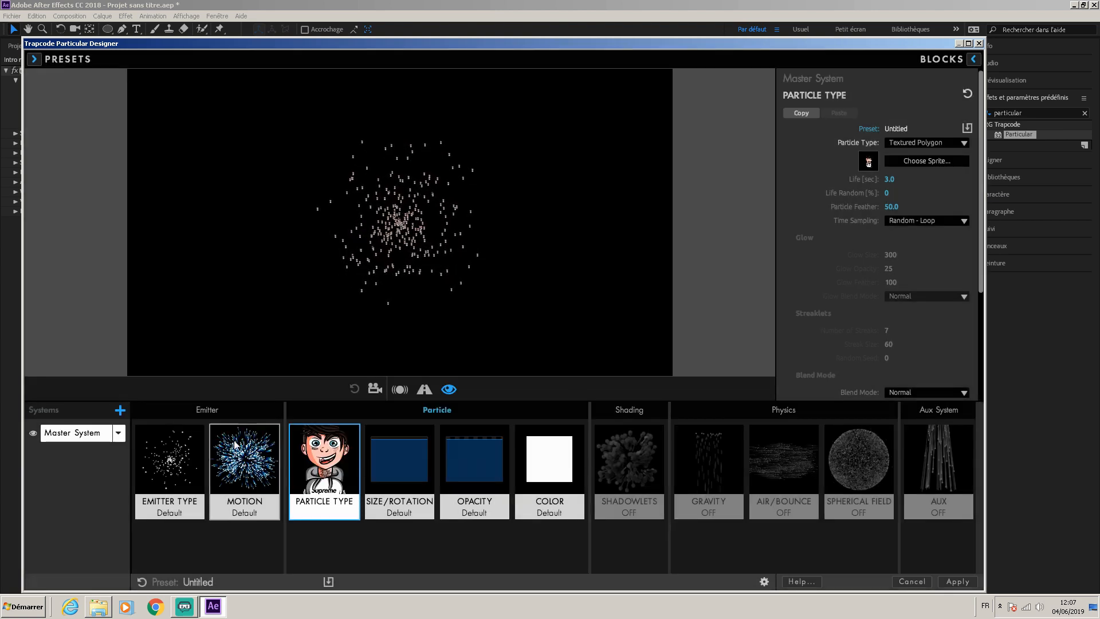
Set the emitter to 7 particles per second and the motion velocity to 112
click(172, 461)
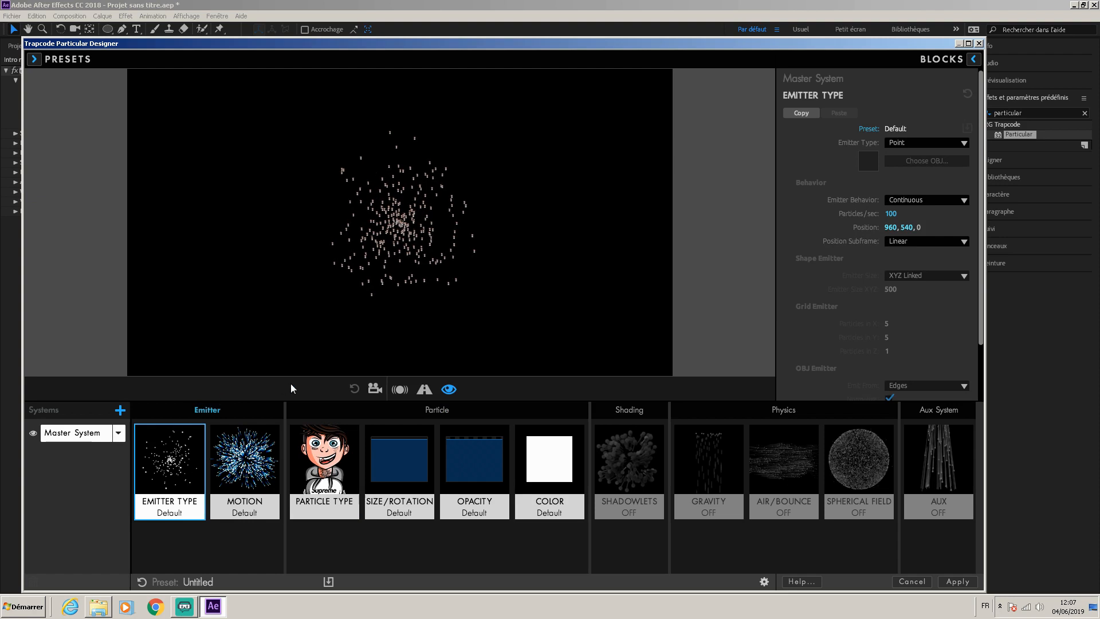
drag(891, 213, 861, 213)
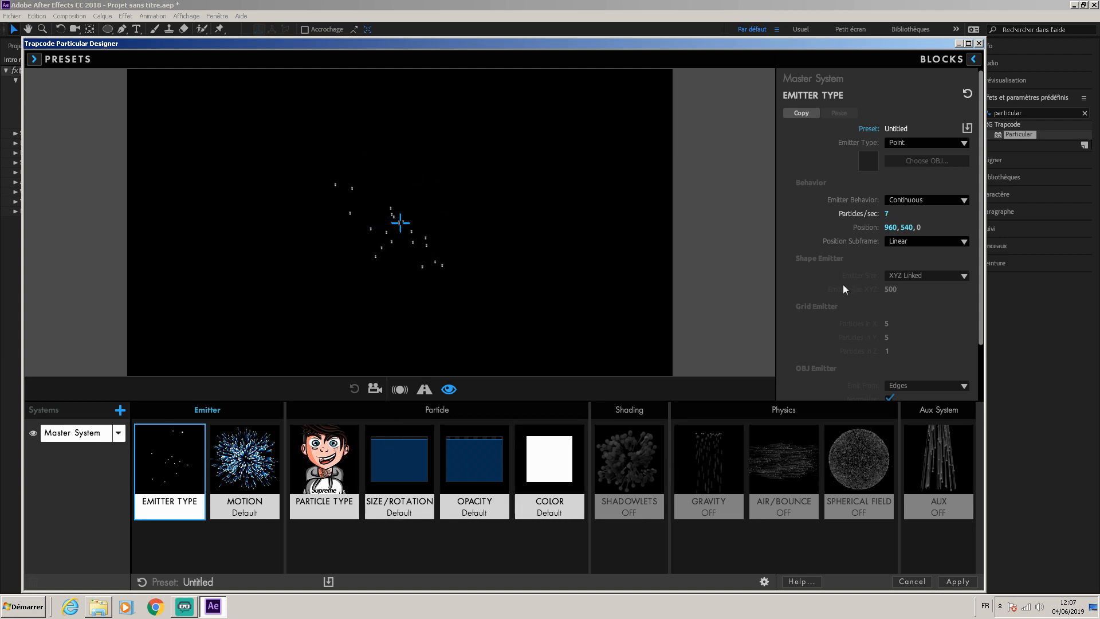
click(237, 457)
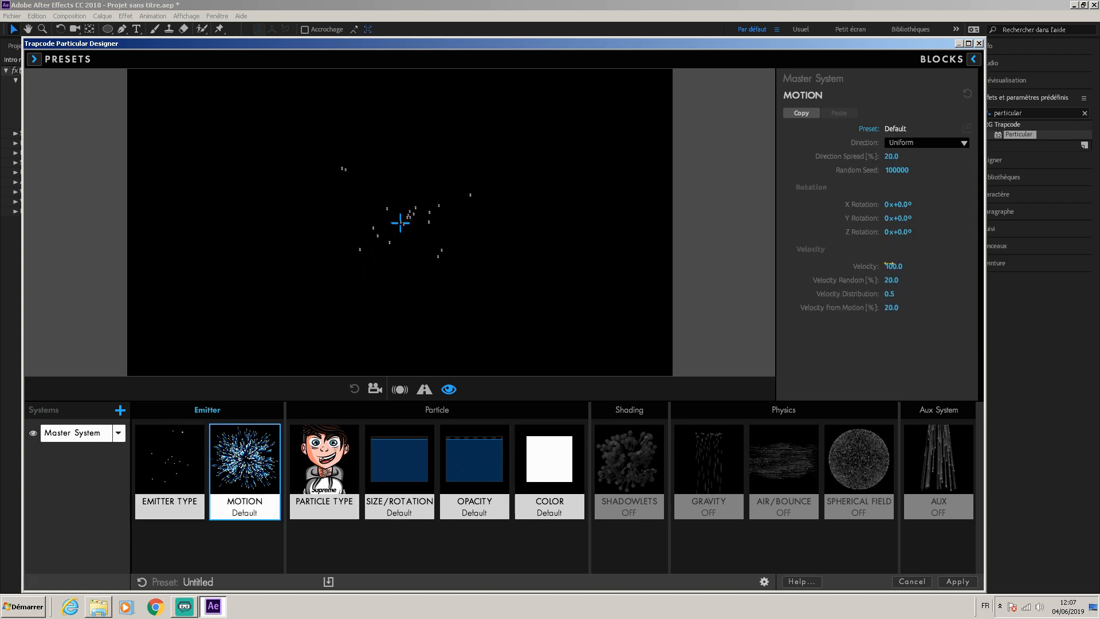
drag(893, 265, 901, 266)
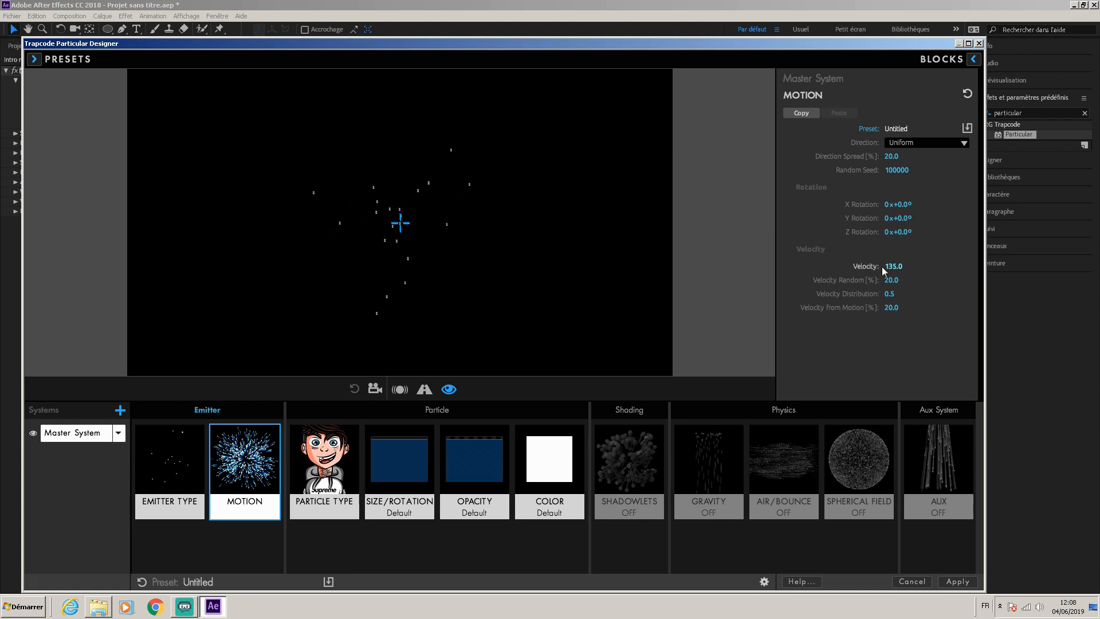
Set the size of the mascot particles to 19
click(332, 467)
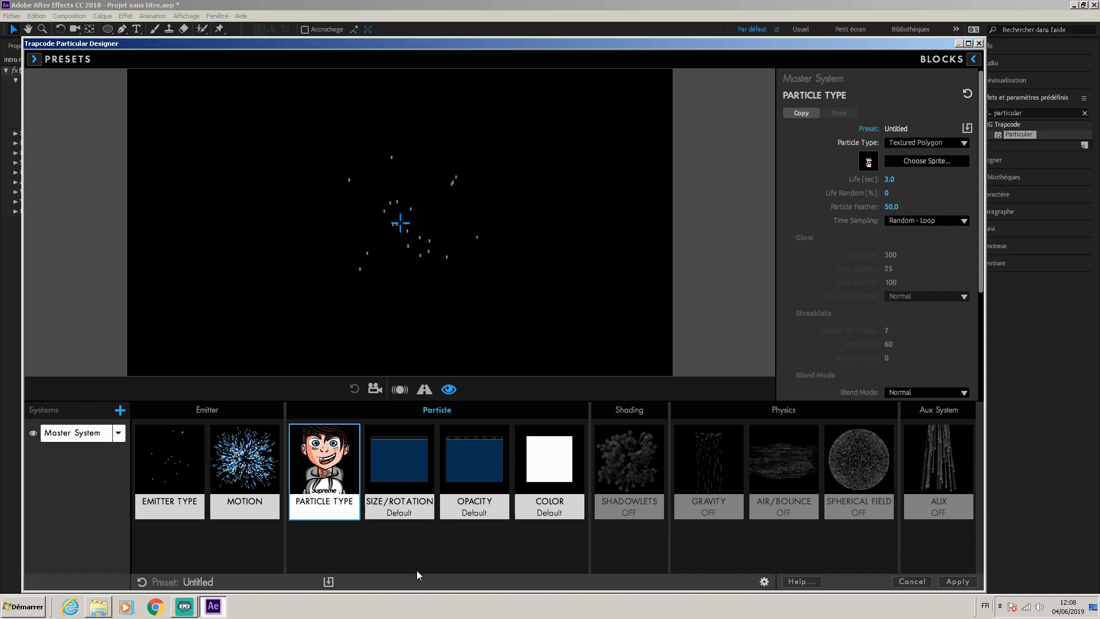
click(400, 467)
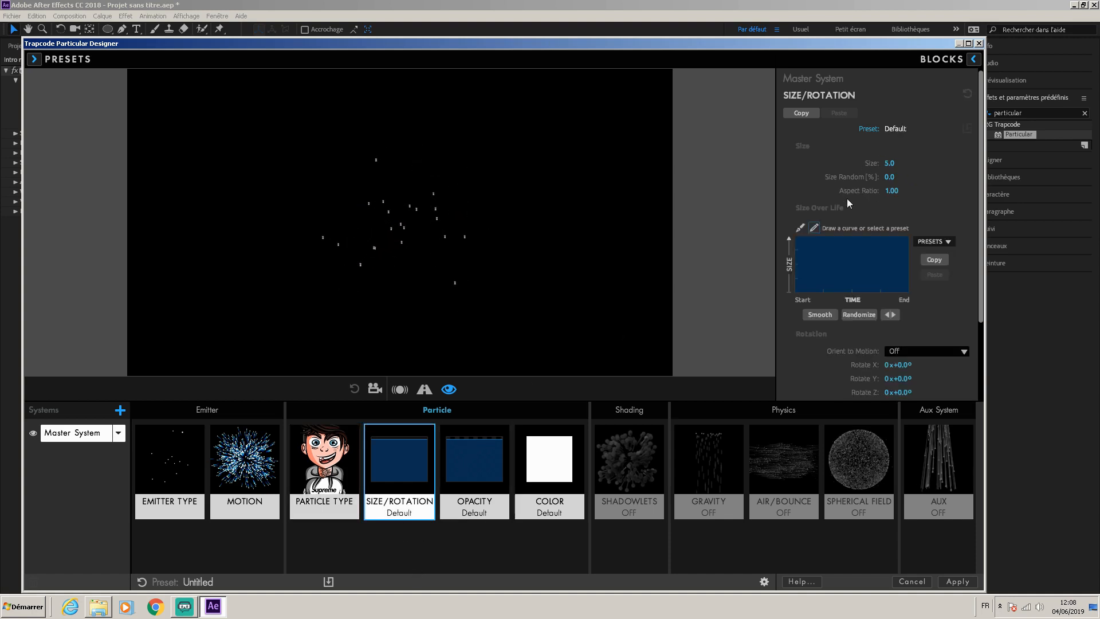
click(888, 162)
text(10)
key(Return)
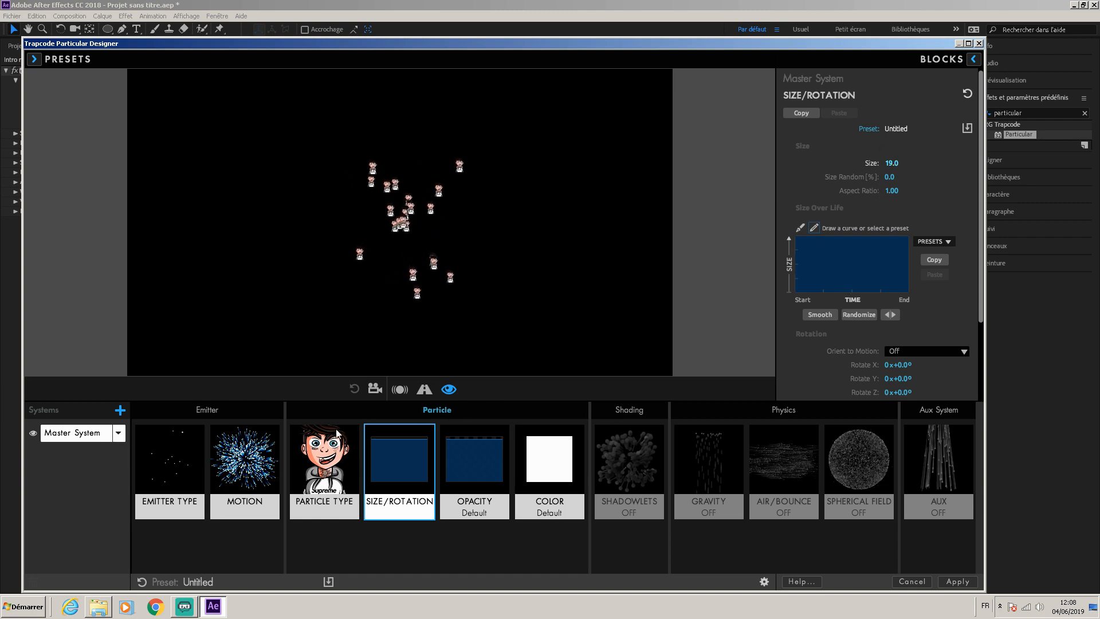
Raise the emitter's motion velocity to 643 so the mascot particles spread across the frame
click(170, 465)
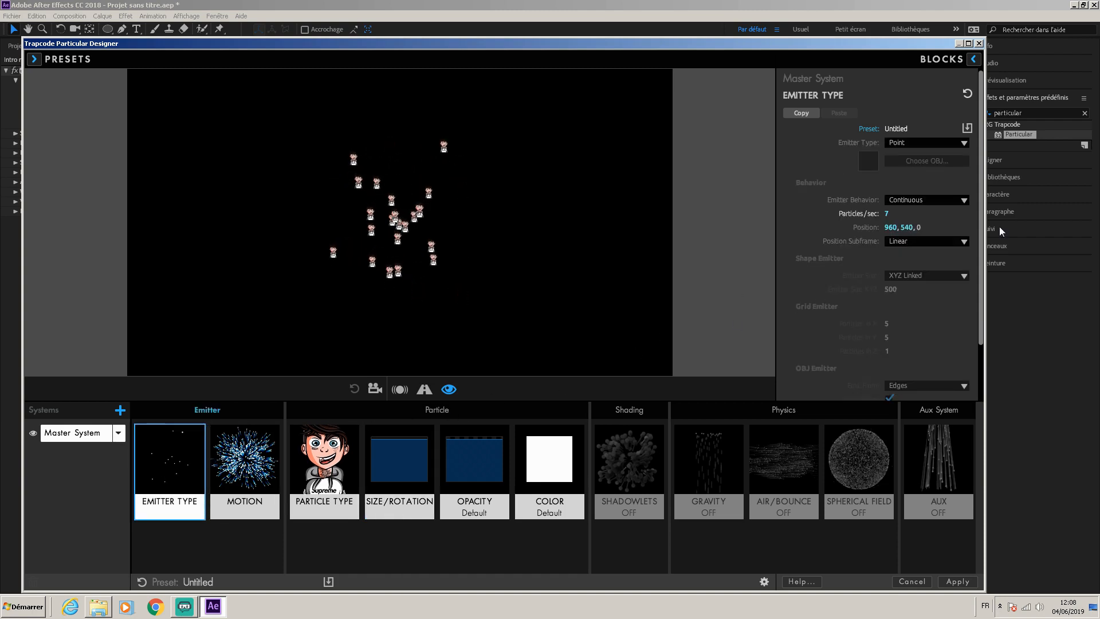
click(252, 462)
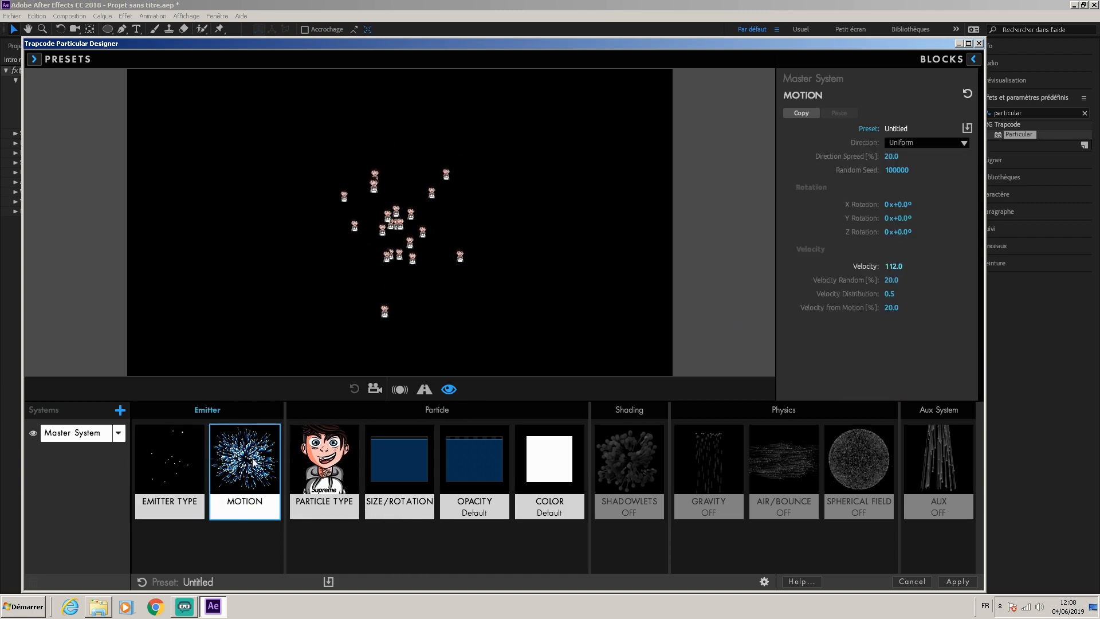
mouse_move(892, 266)
mouse_down()
mouse_move(1003, 266)
mouse_move(911, 271)
mouse_up()
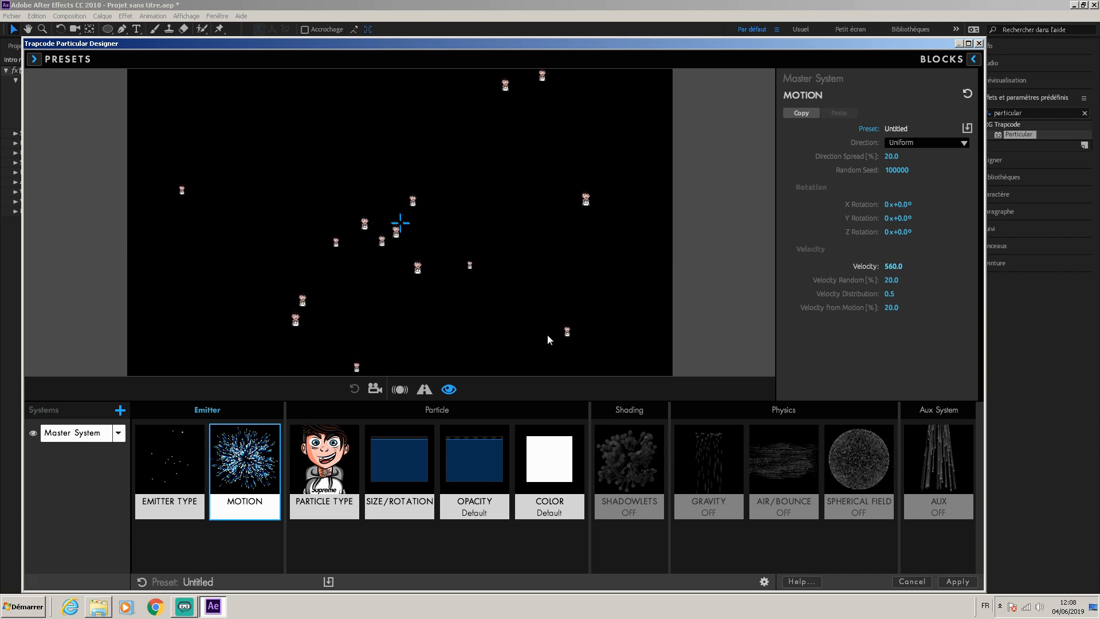
drag(893, 266, 909, 266)
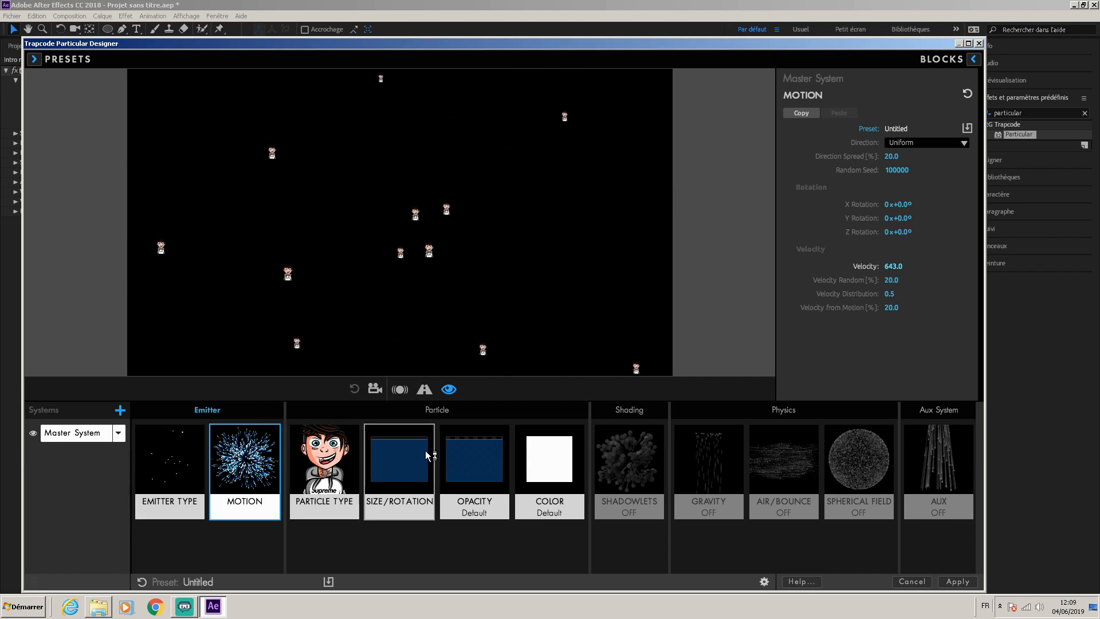
Keep the emitter type at Point and apply the Designer settings to the green solid
click(169, 464)
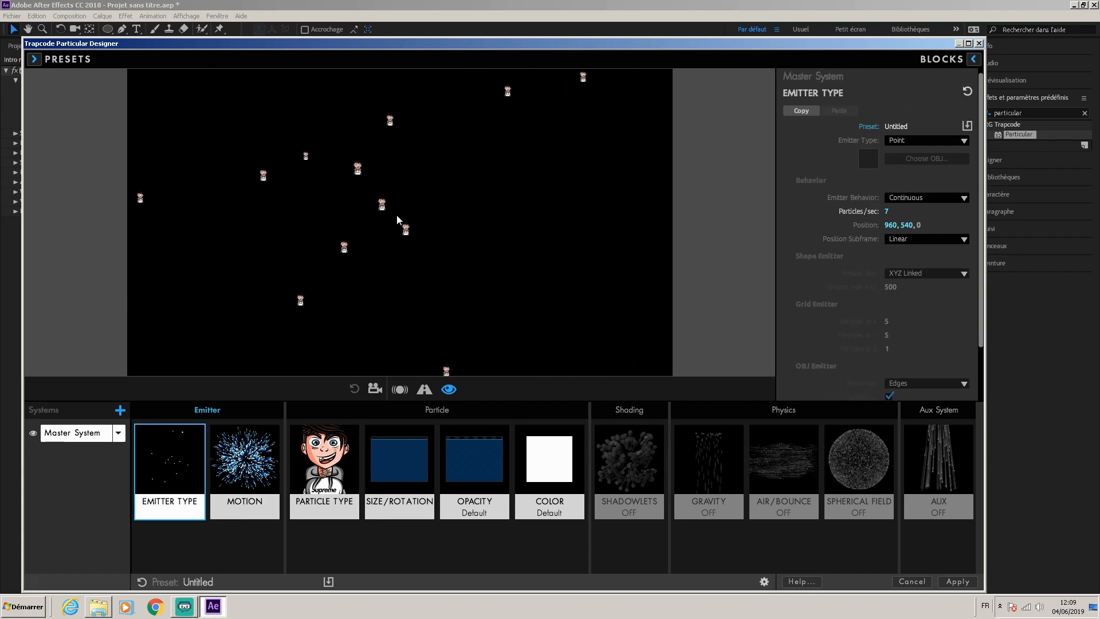
click(934, 141)
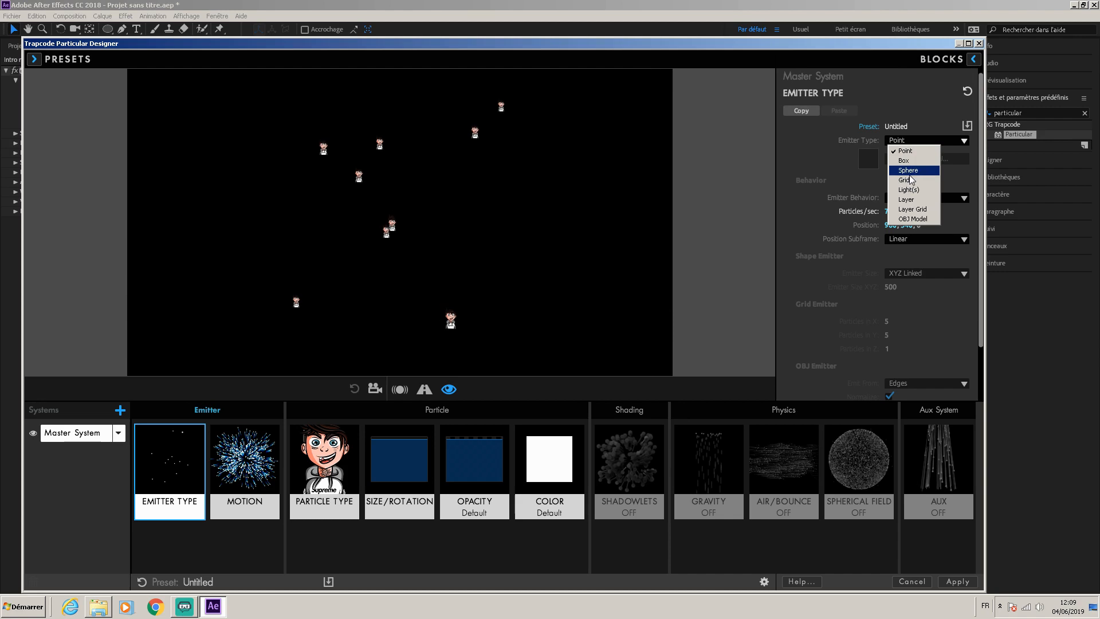
click(826, 169)
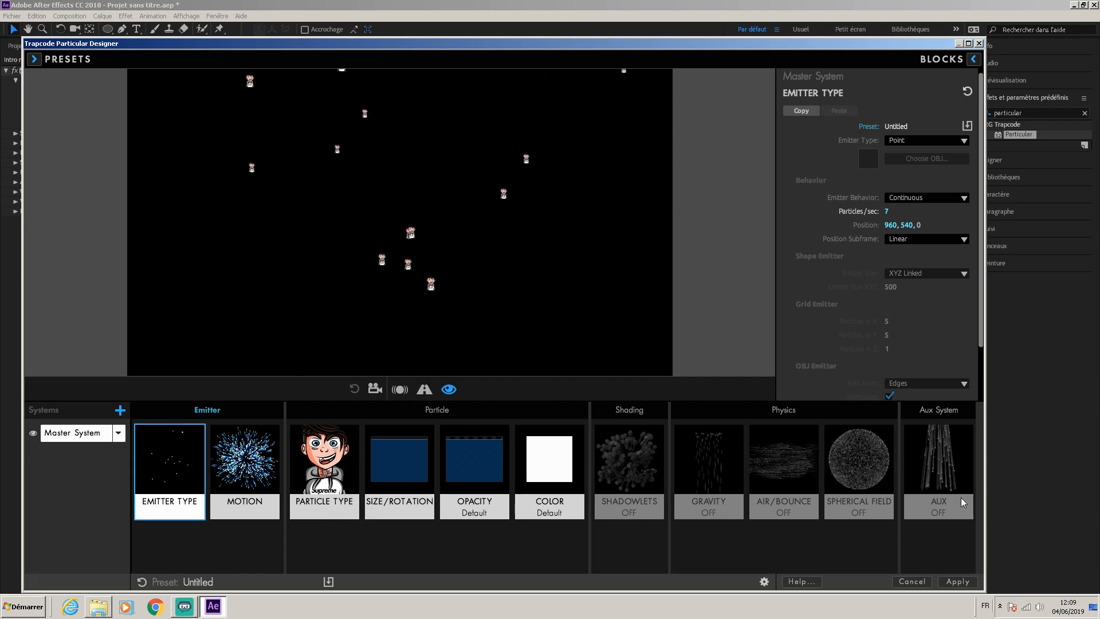
click(970, 586)
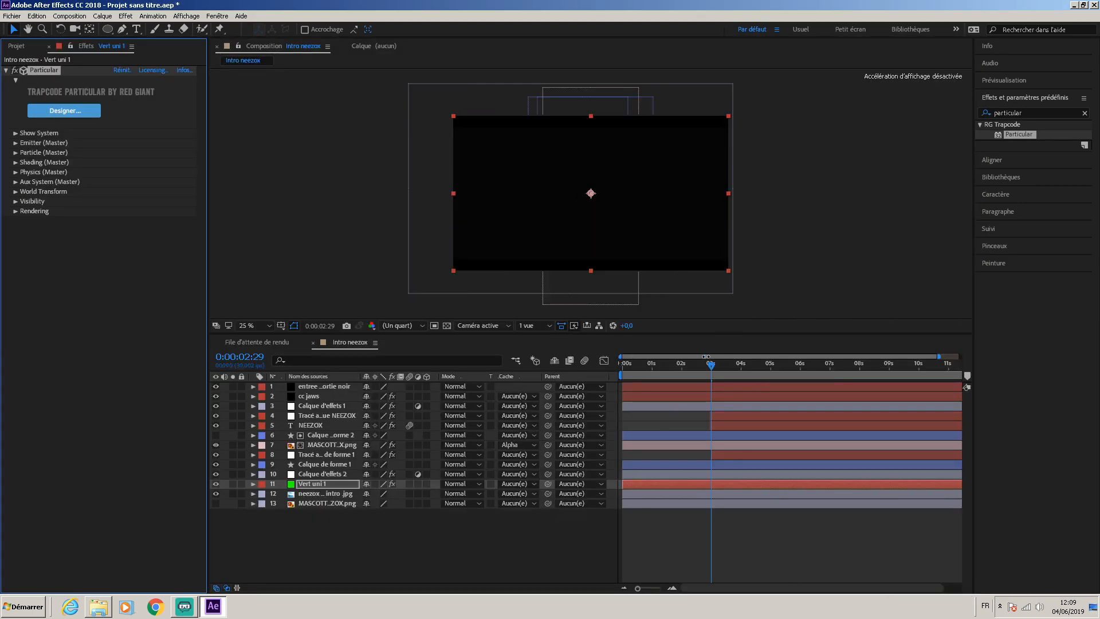
Check the particles at 0:00:05:15 and trim the green solid's start to about 3 seconds, aligned with the NEEZOX text layer
drag(711, 364, 785, 379)
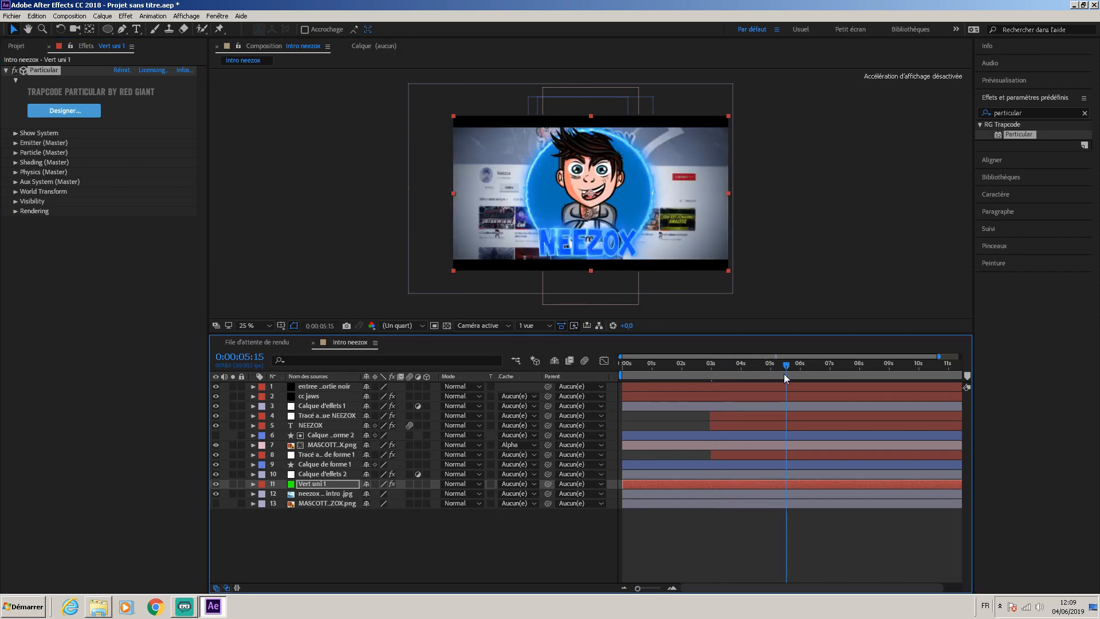
key(period)
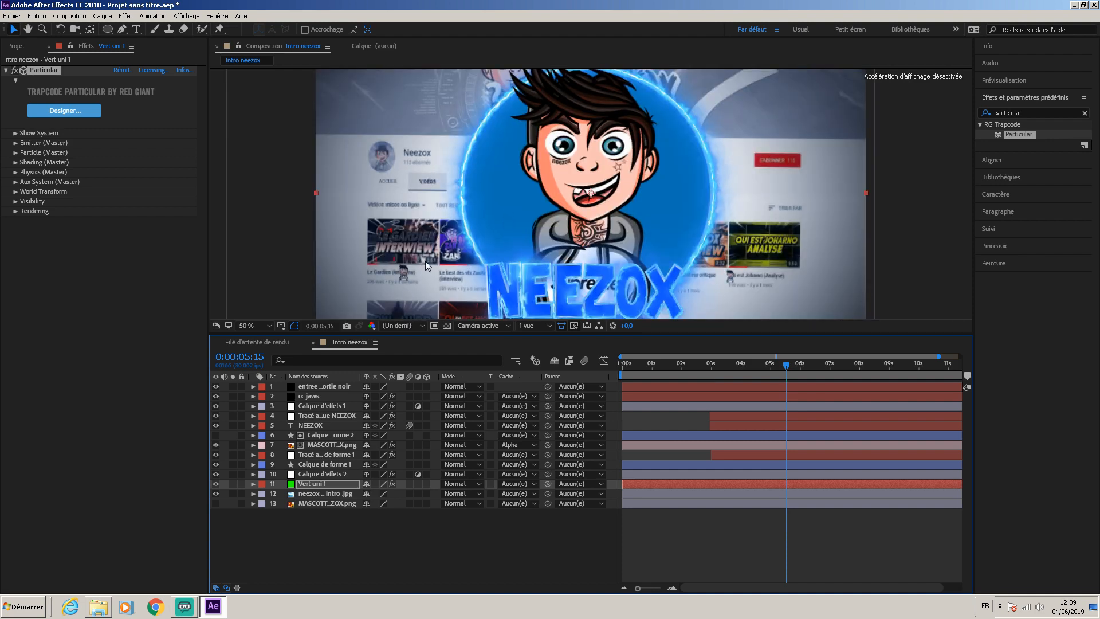
key(comma)
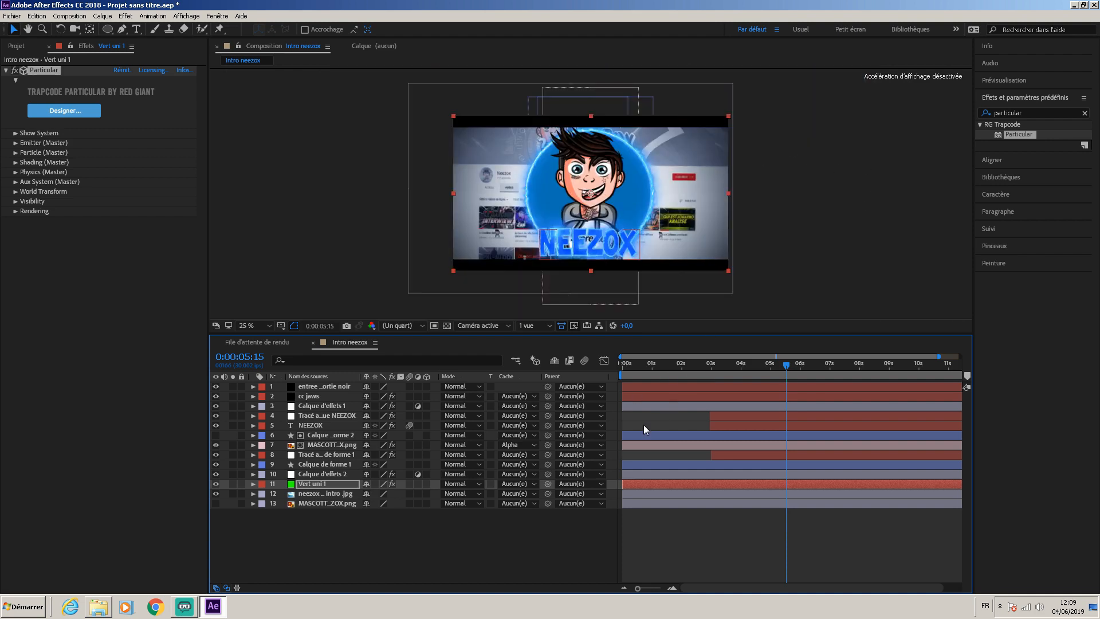
drag(625, 485, 702, 483)
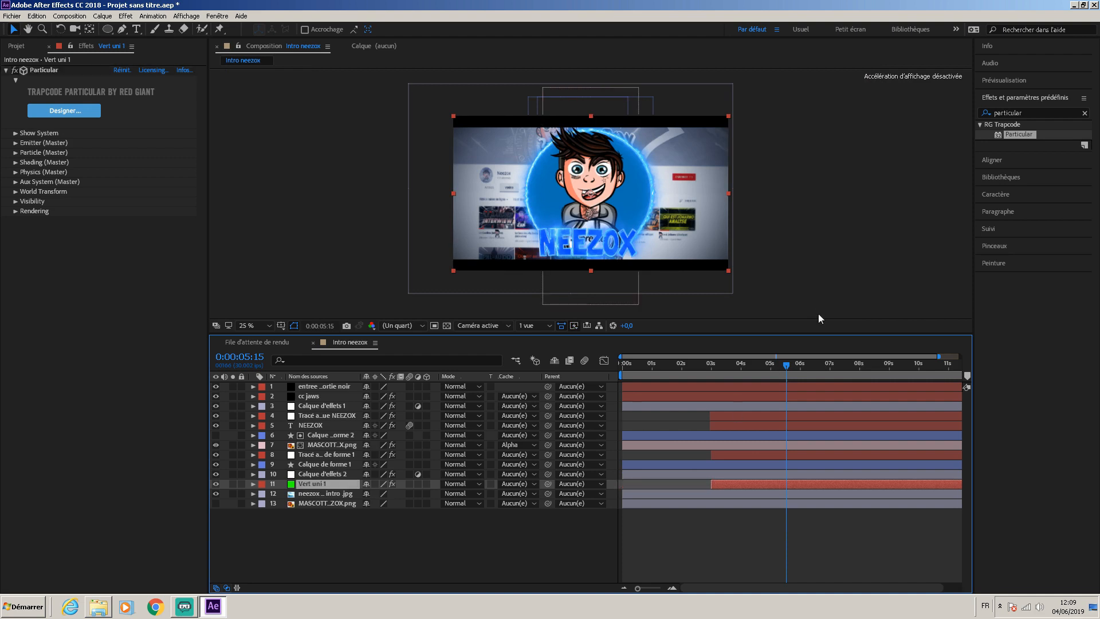
Play the composition from 0:00:01:19 and scrub through it to check the mascot particles' entrance
drag(788, 369, 672, 367)
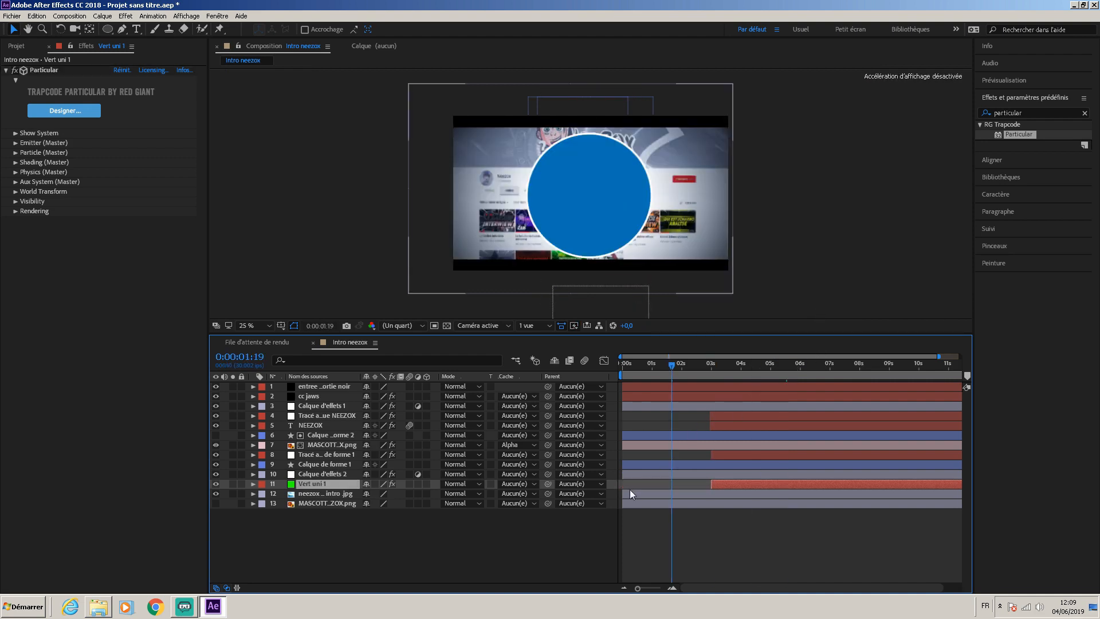
click(1030, 80)
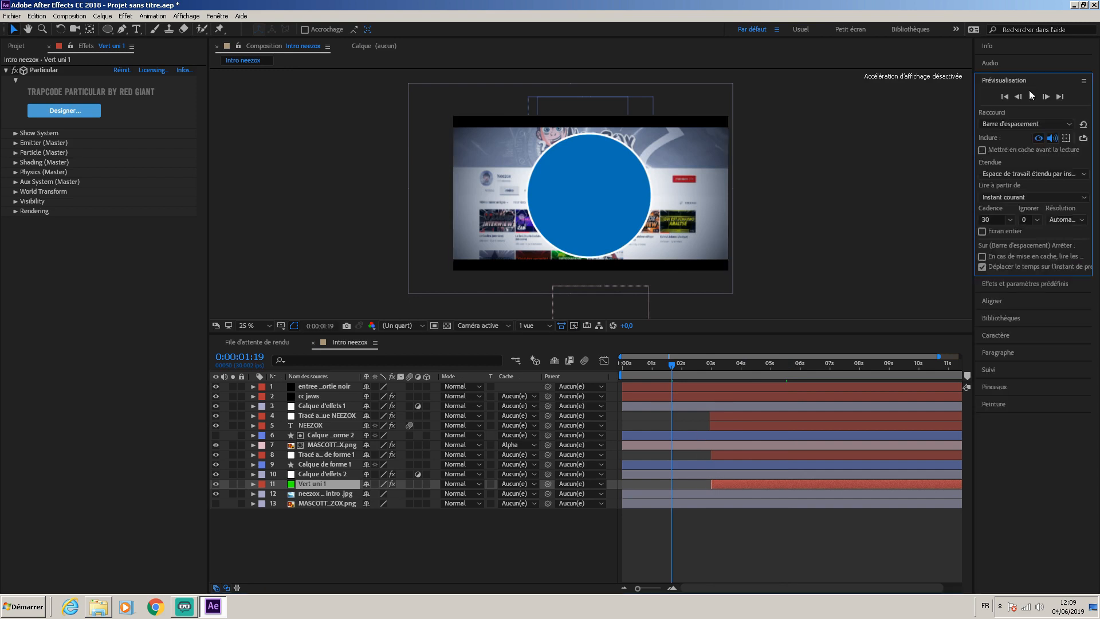
click(1030, 98)
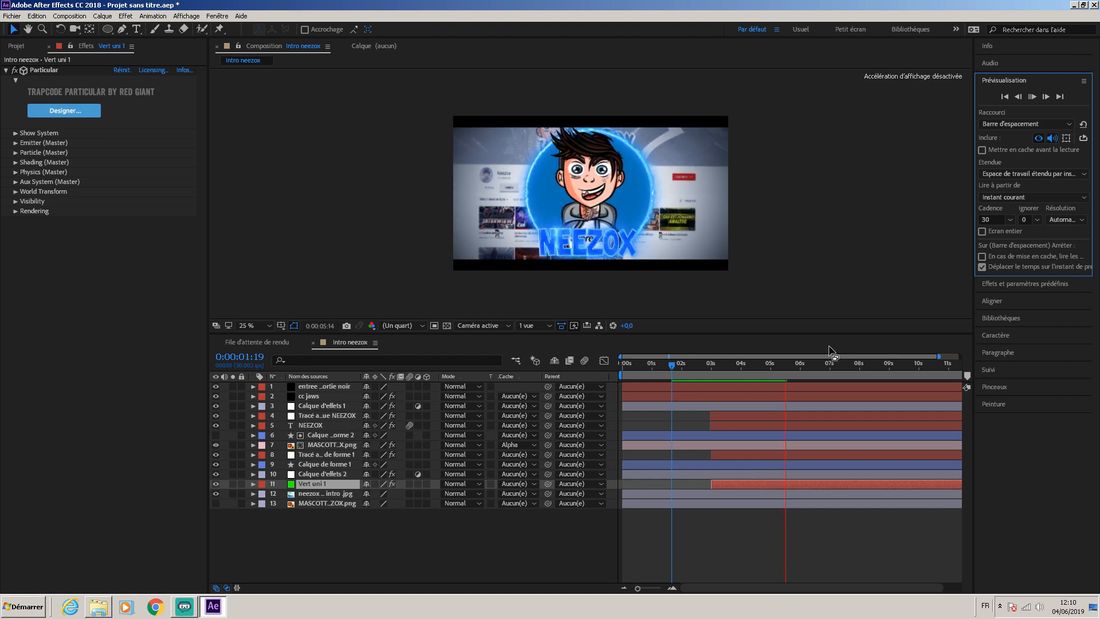
click(670, 366)
key(space)
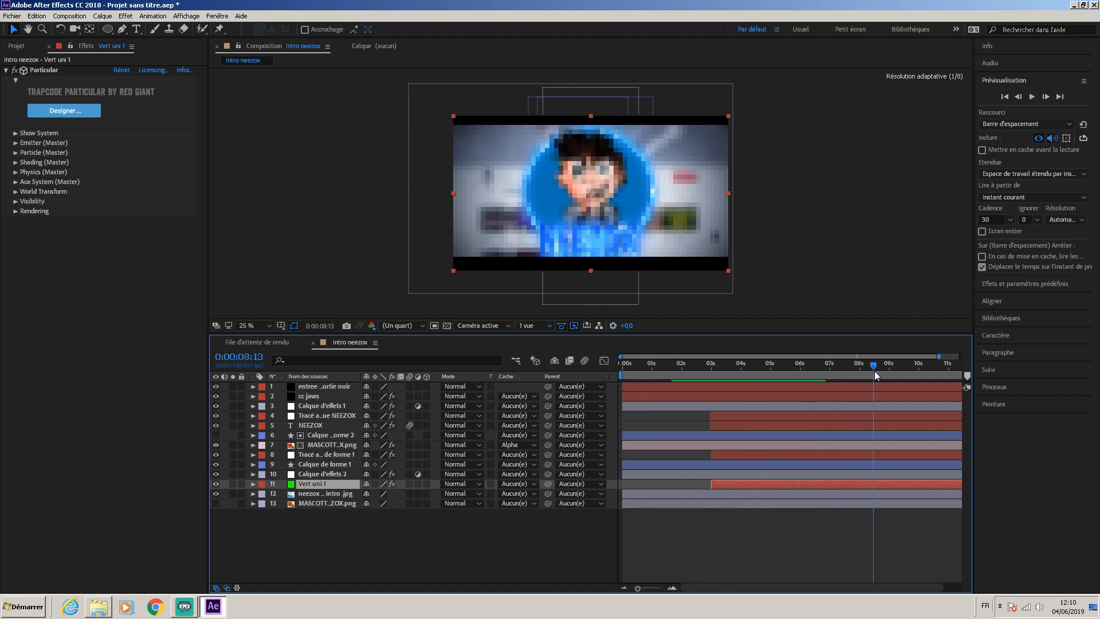
key(space)
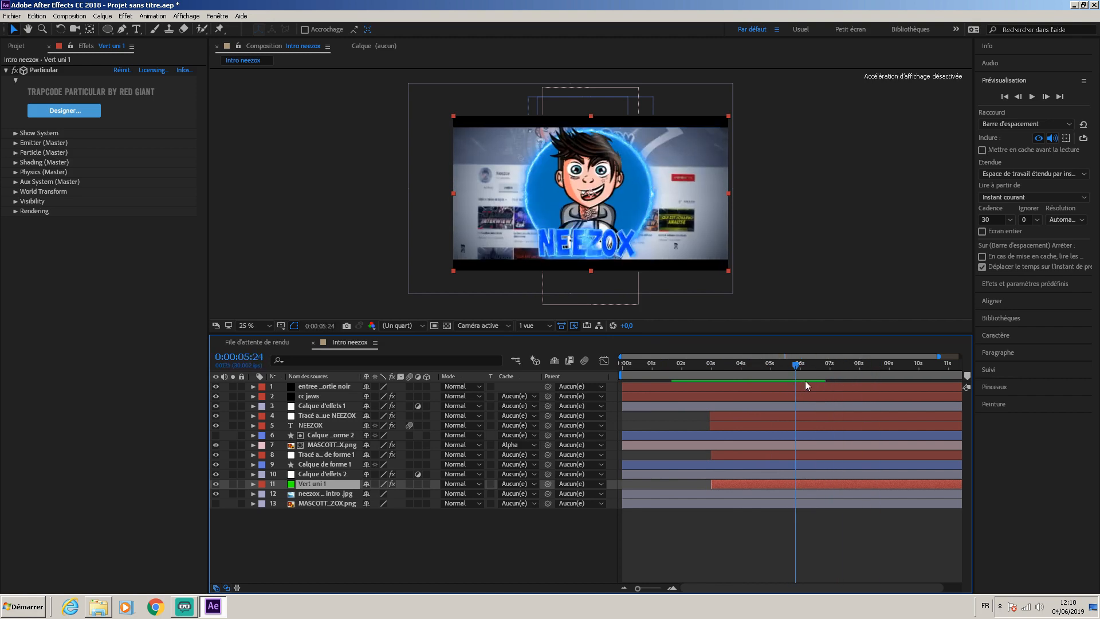
drag(788, 392, 679, 439)
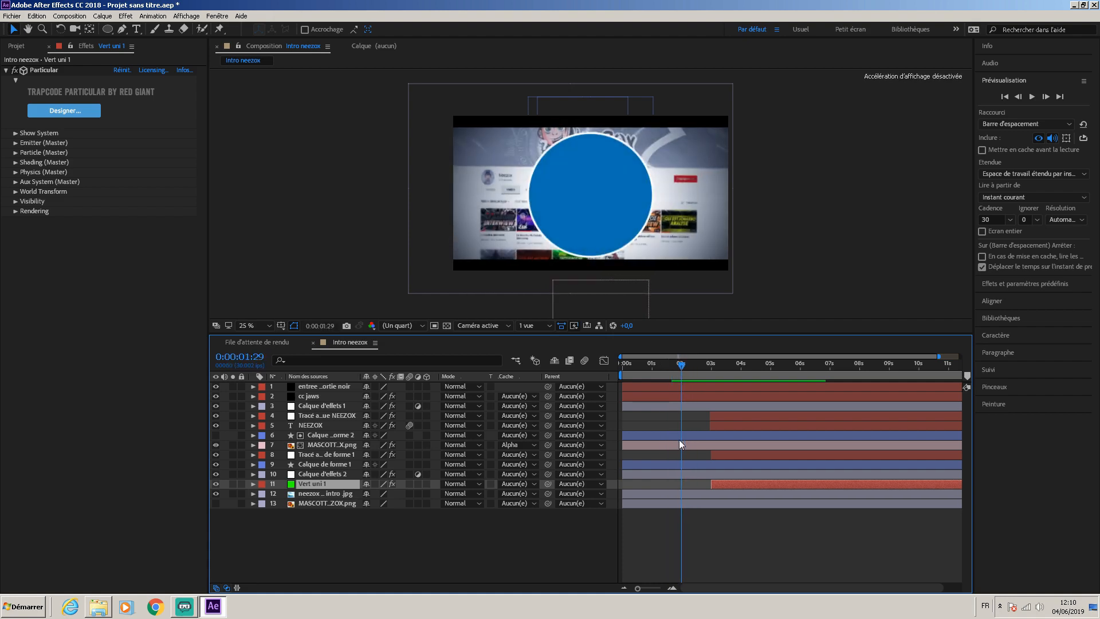
Create a new adjustment layer and place it just below the cc jaws layer
click(350, 545)
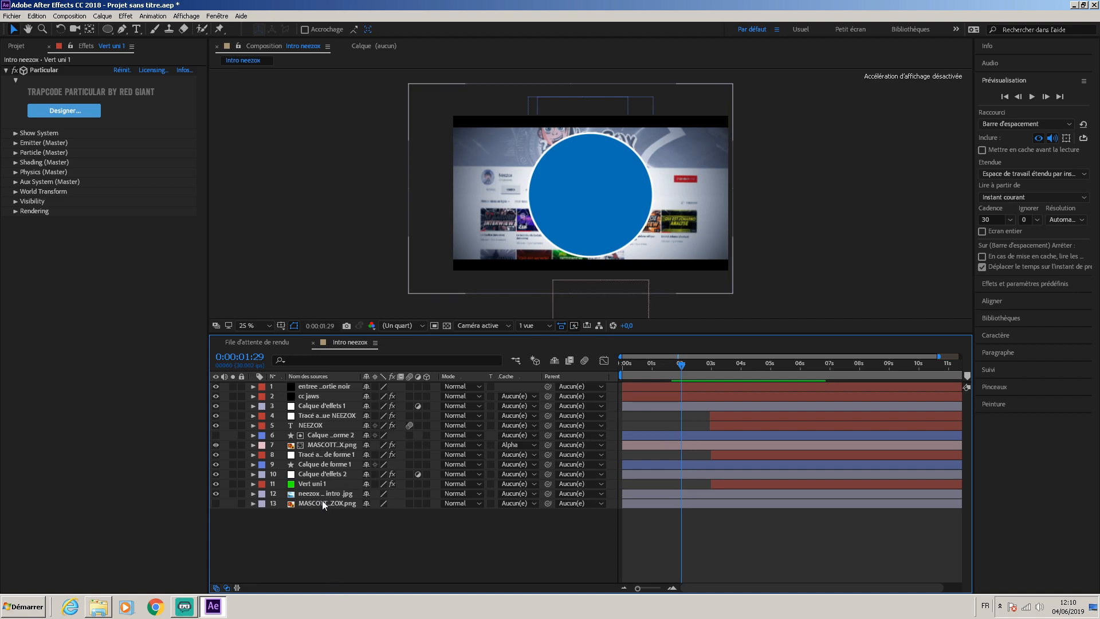
right_click(324, 554)
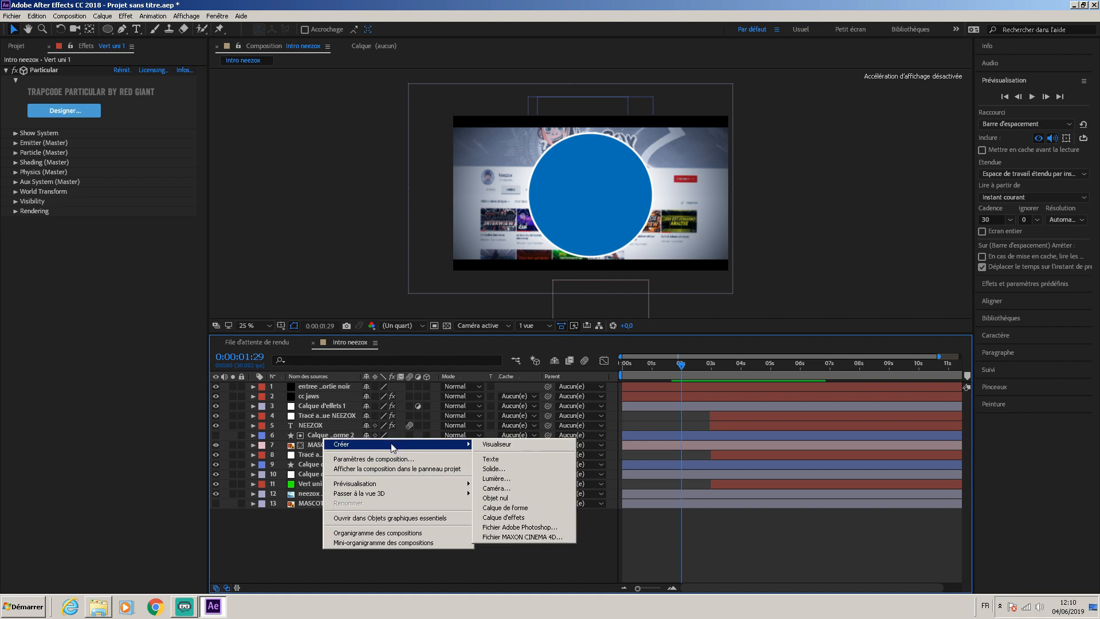
mouse_move(470, 446)
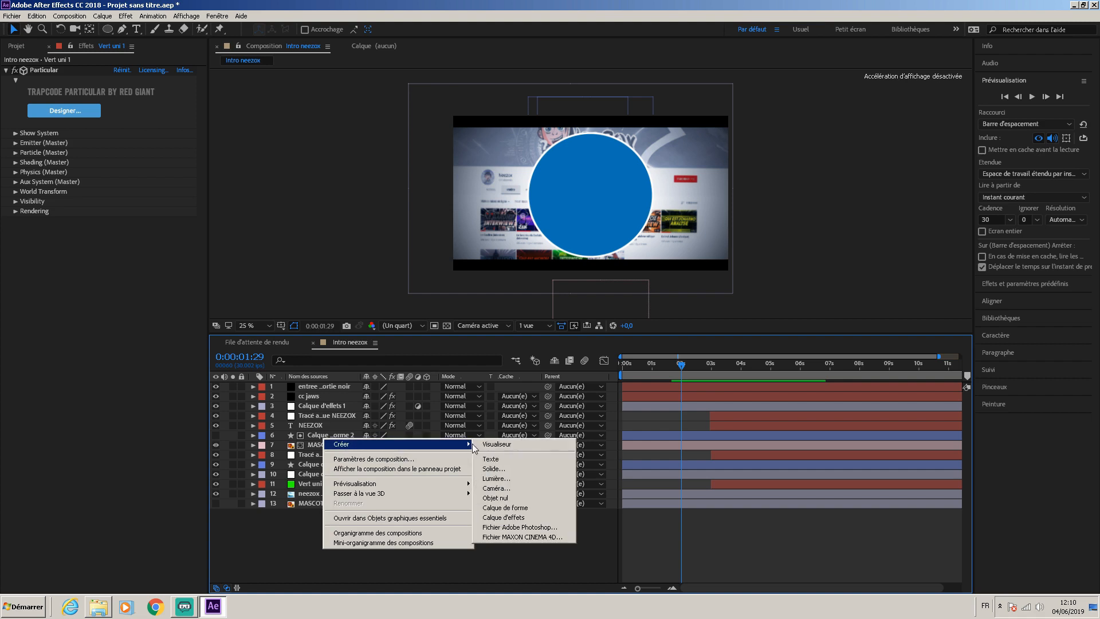
click(504, 517)
drag(317, 387, 304, 410)
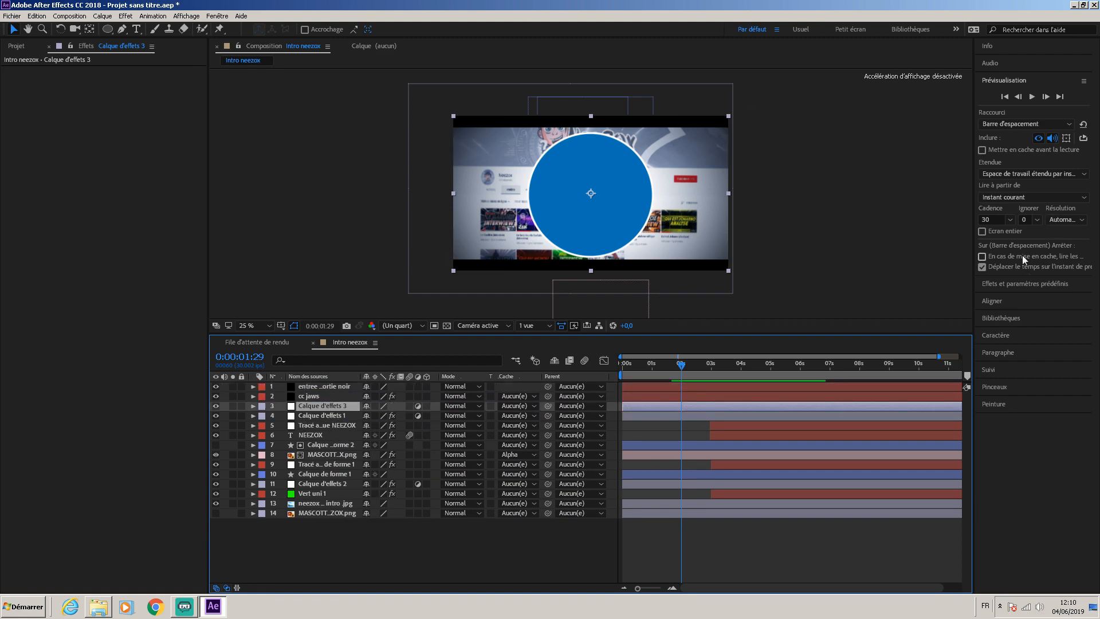
Search the effects for "magic" and apply Magic Bullet Looks to the adjustment layer Calque d'effets 3
click(1015, 286)
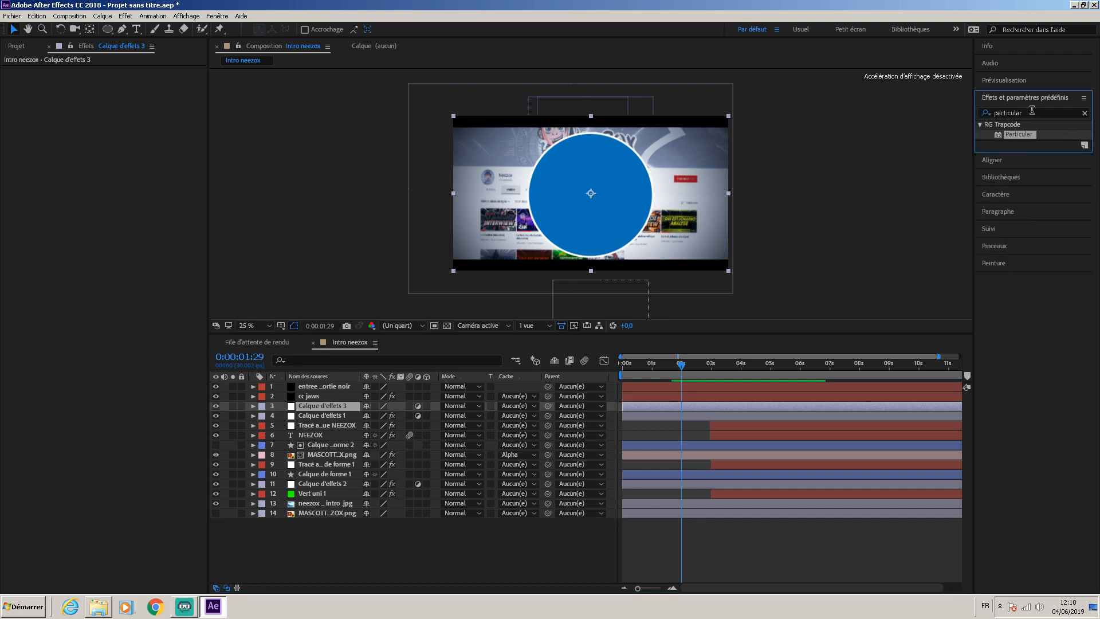
click(1005, 113)
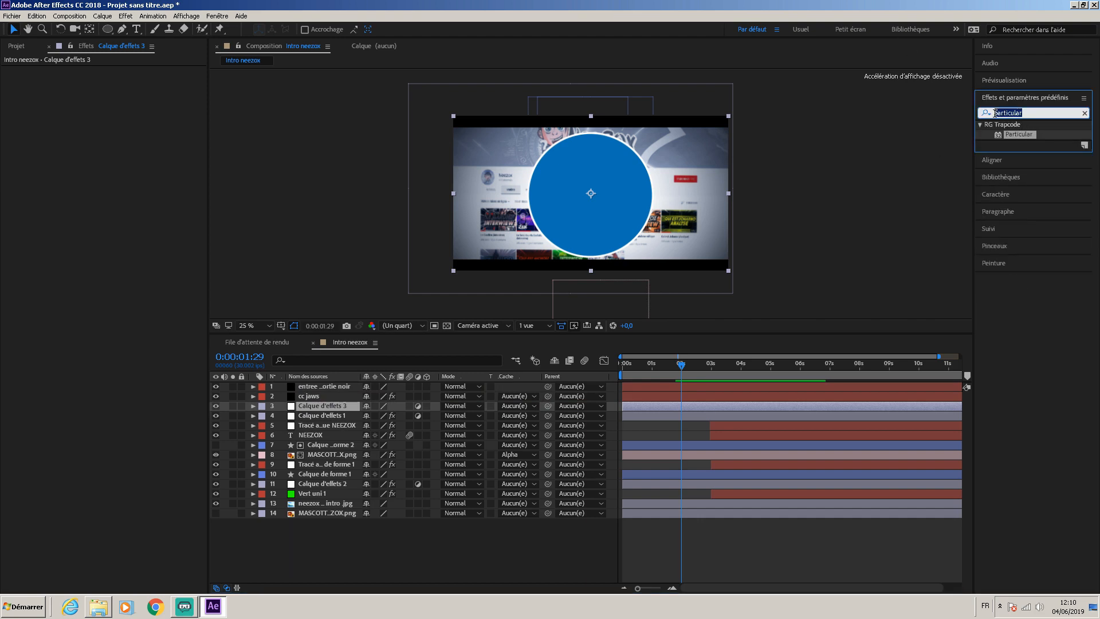
text(magic)
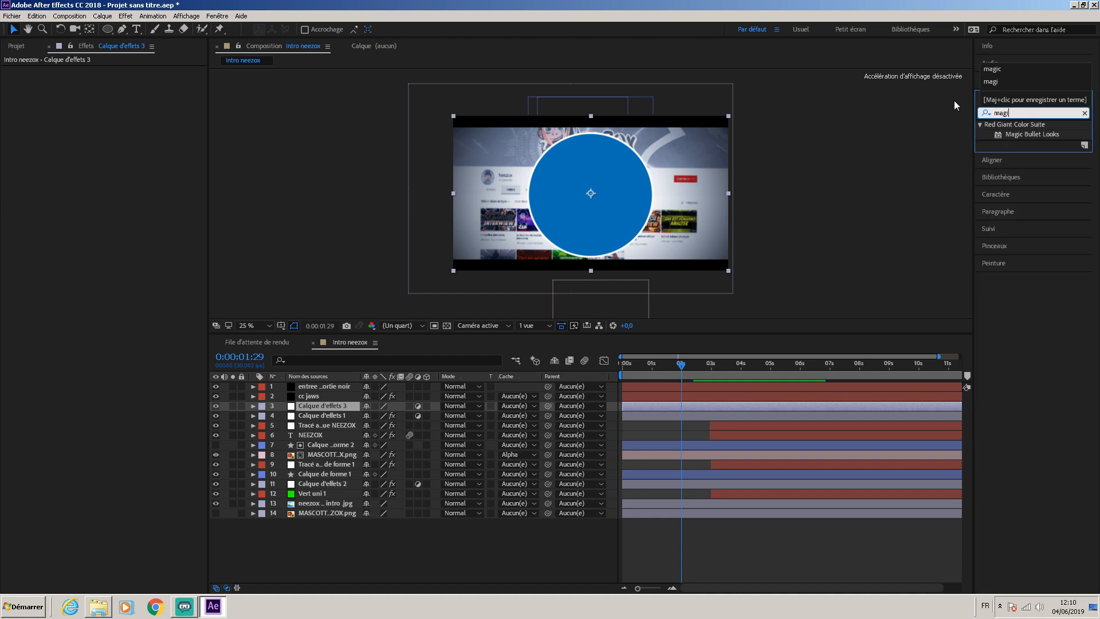
click(1021, 136)
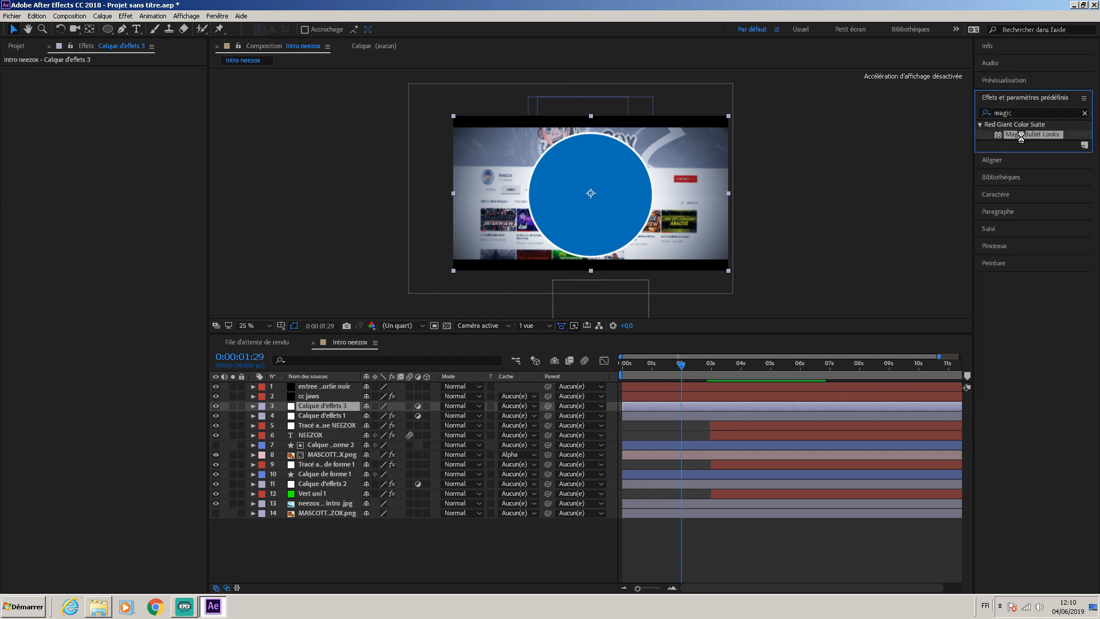
double_click(1021, 135)
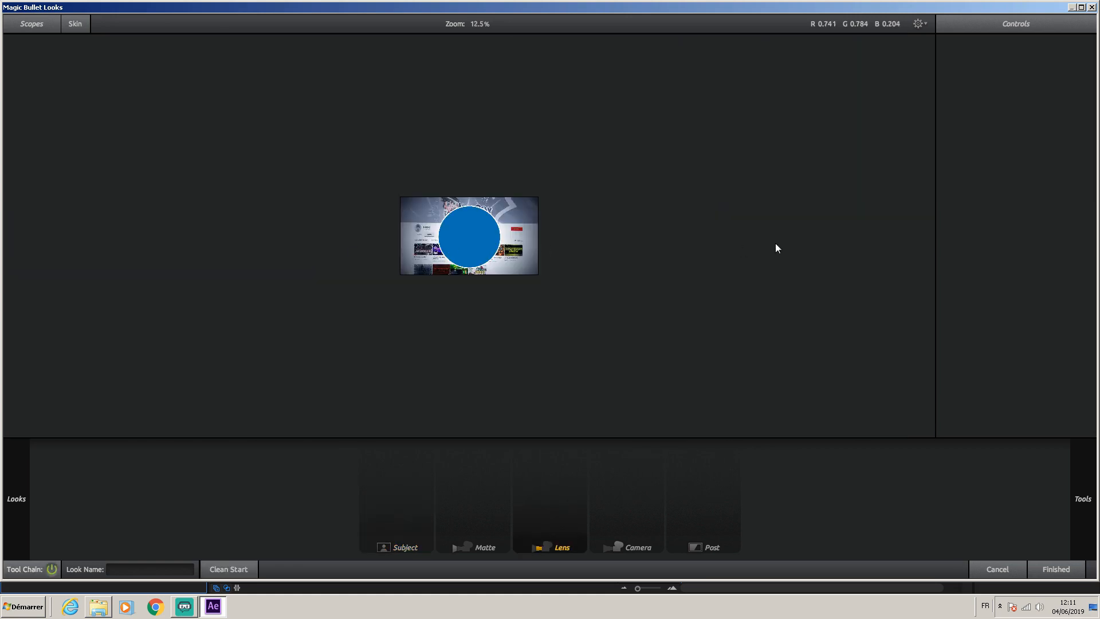
scroll(486, 245, up, 2)
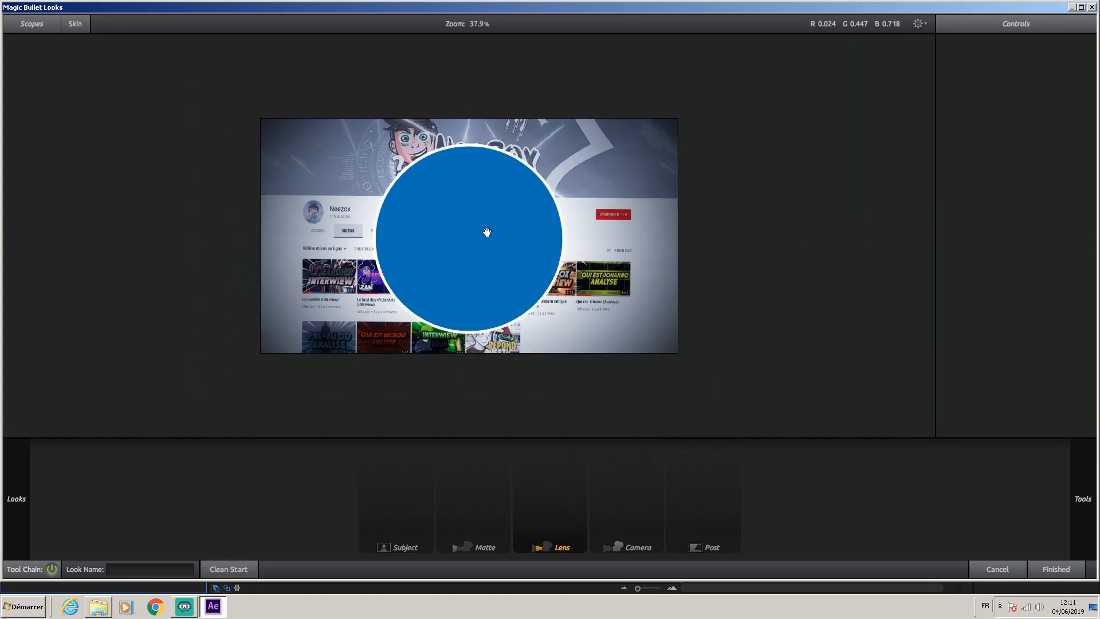
scroll(482, 231, down, 1)
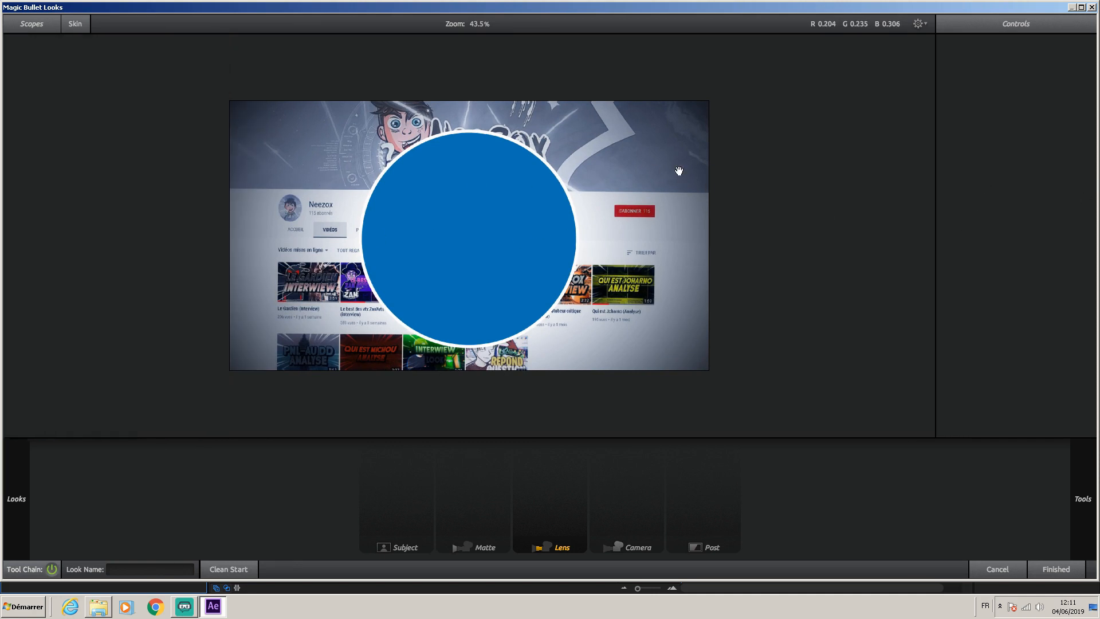
mouse_move(2, 191)
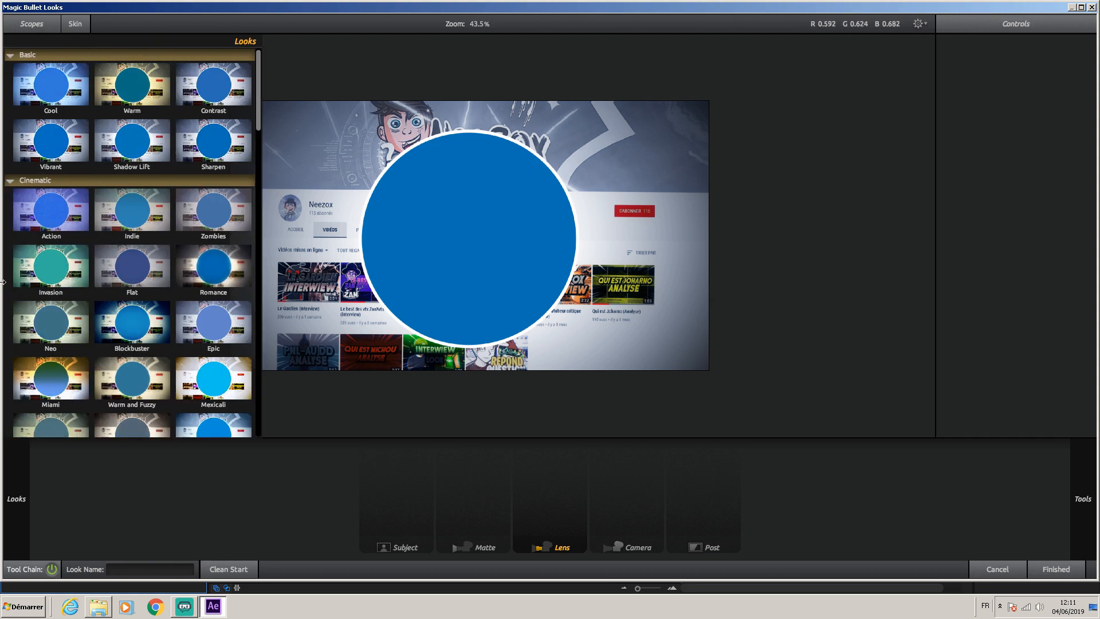
scroll(193, 212, down, 3)
click(166, 211)
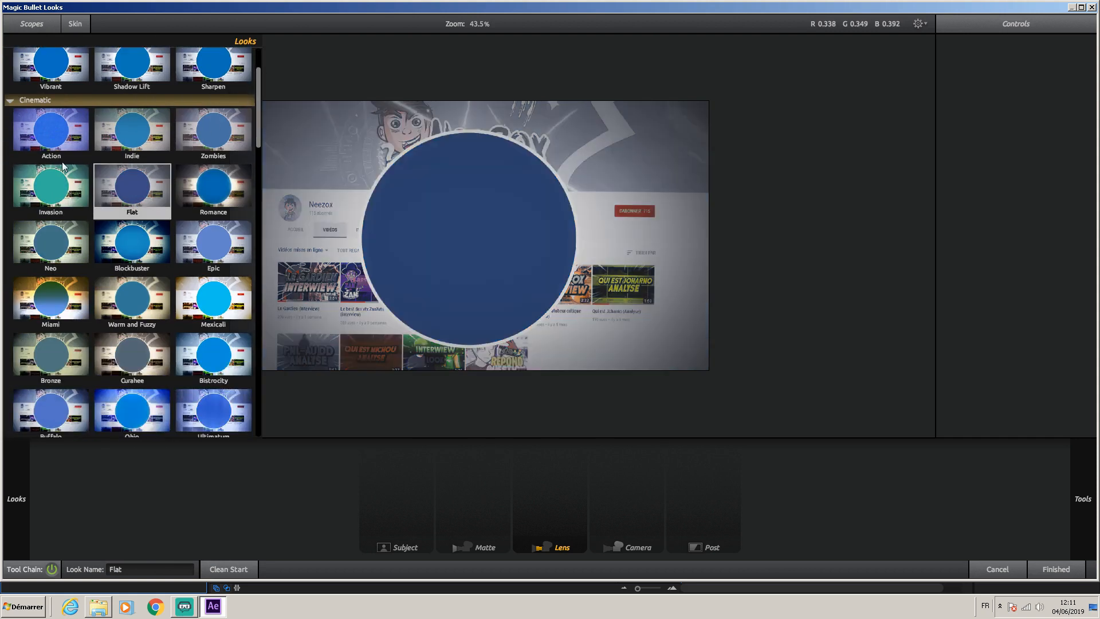
scroll(155, 166, down, 1)
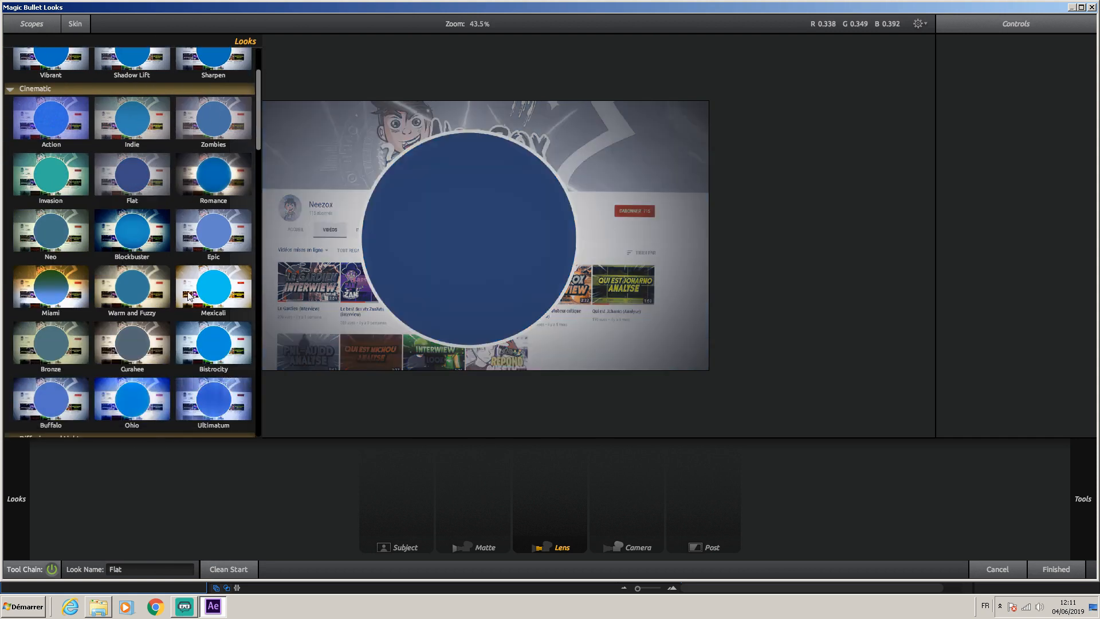
click(105, 216)
scroll(172, 249, down, 7)
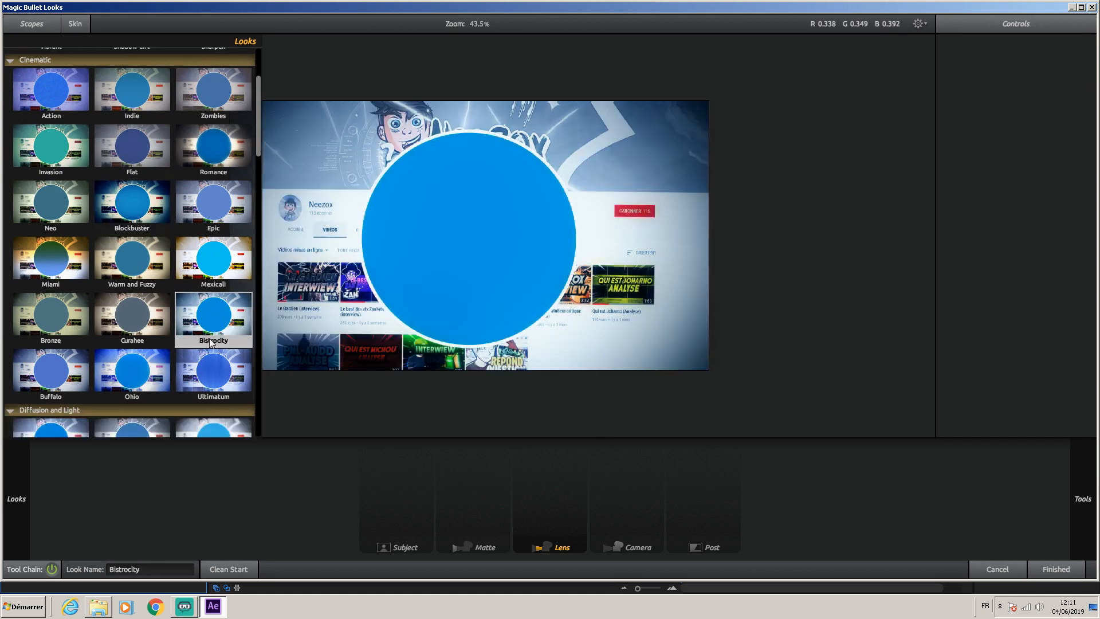
click(120, 217)
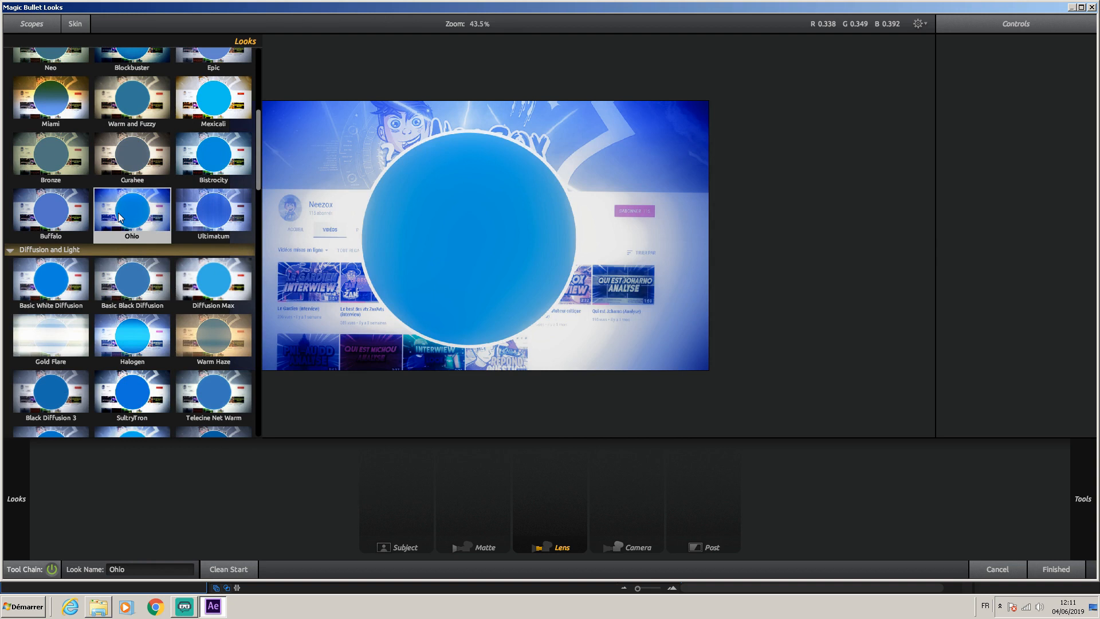
scroll(121, 217, down, 2)
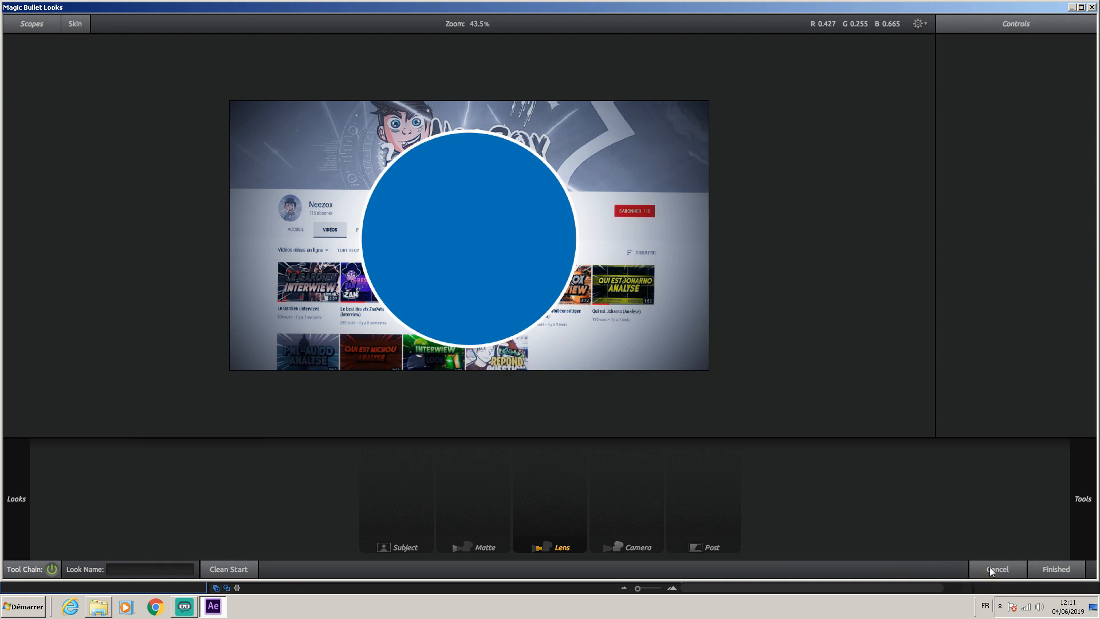
click(991, 570)
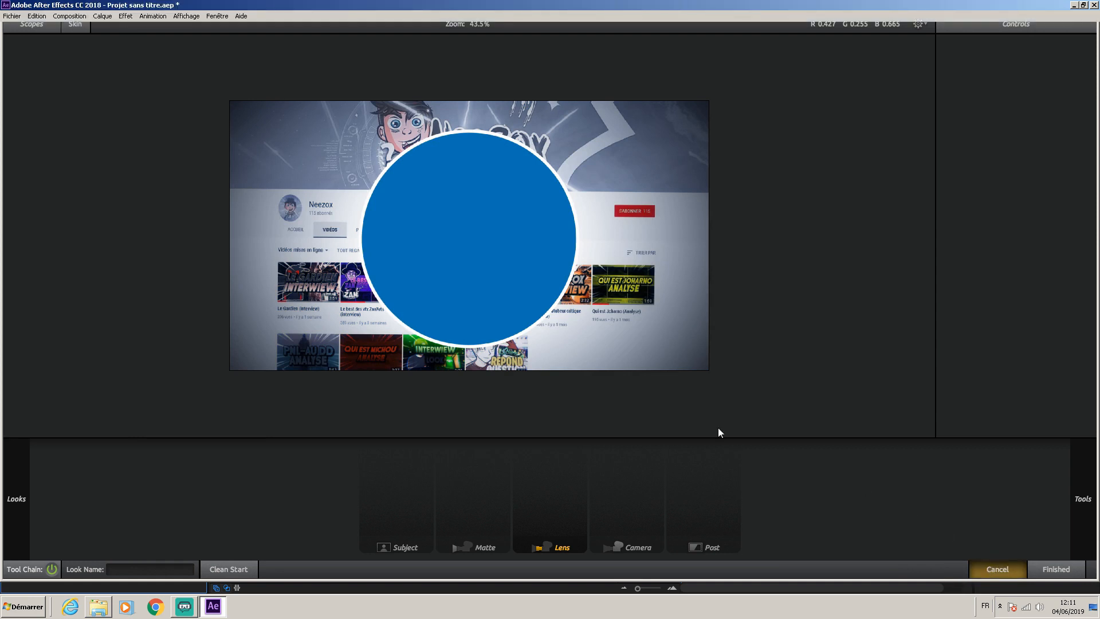
Go to 0:00:07:08 and open the adjustment layer's Magic Bullet Looks preset library for editing
drag(679, 368, 842, 369)
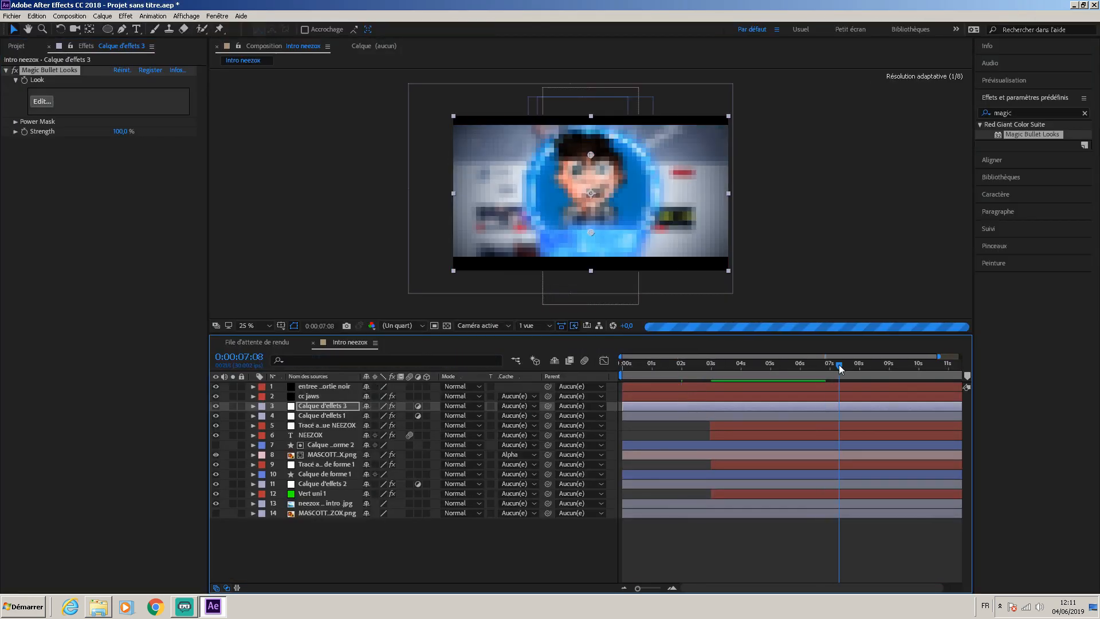
click(42, 102)
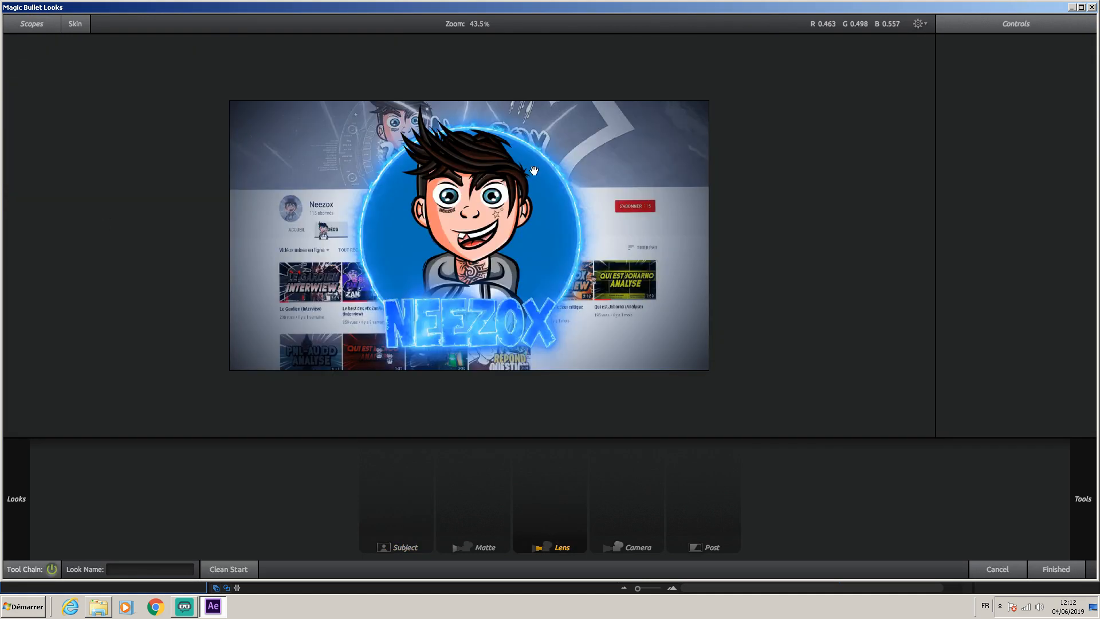
mouse_move(10, 177)
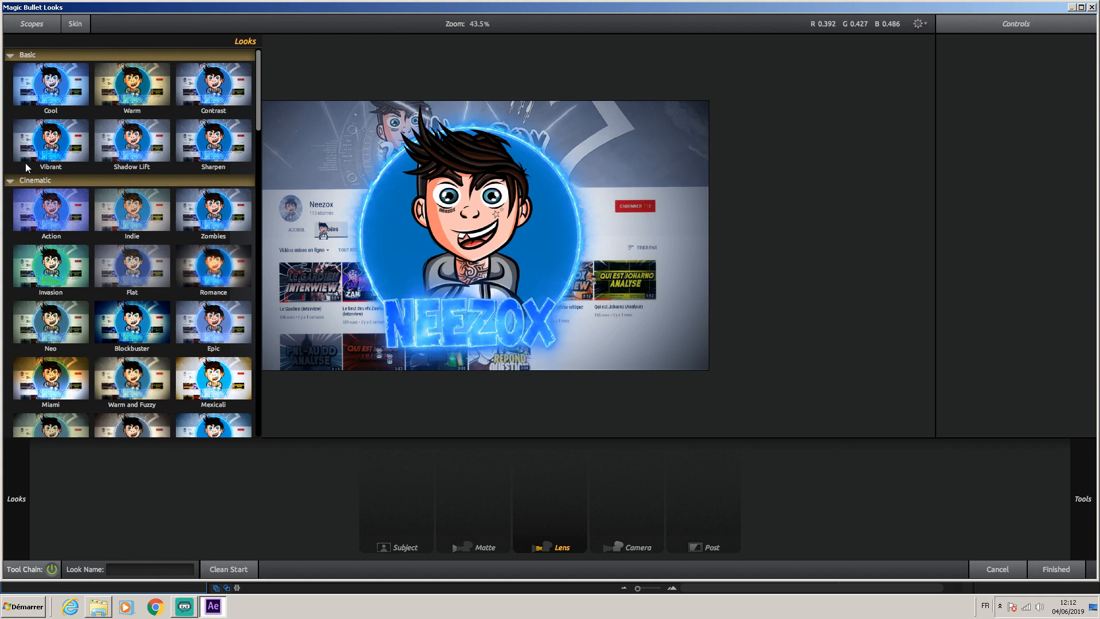
Compare the Flat, Warm and Fuzzy, Bistrocity and Ohio cinematic looks and apply Ohio
click(115, 222)
click(135, 268)
scroll(134, 275, down, 1)
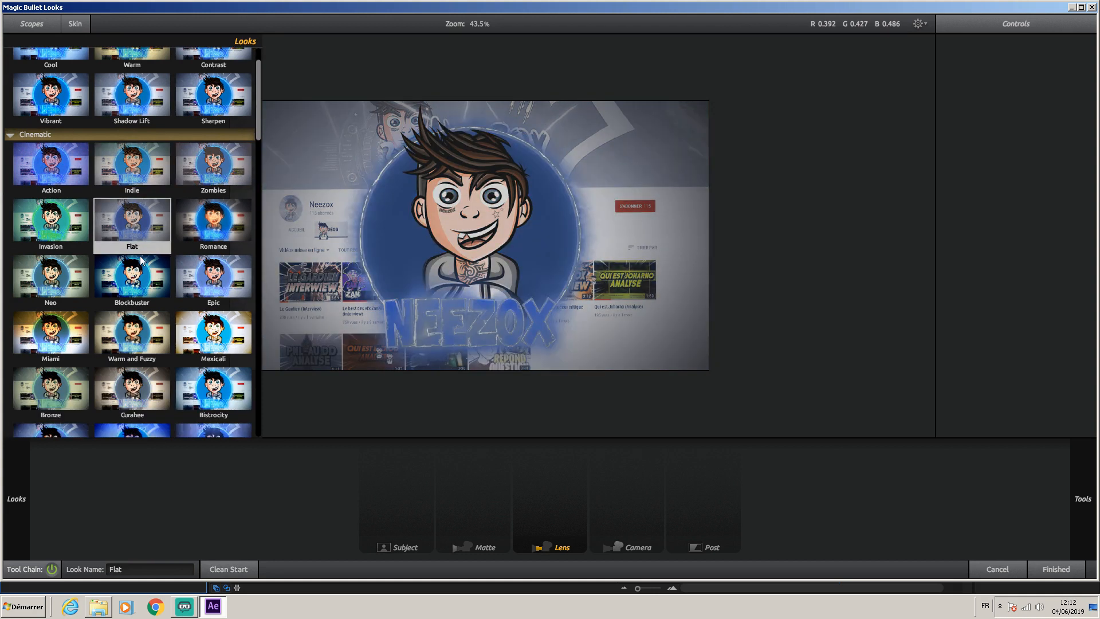
click(132, 281)
scroll(131, 284, down, 1)
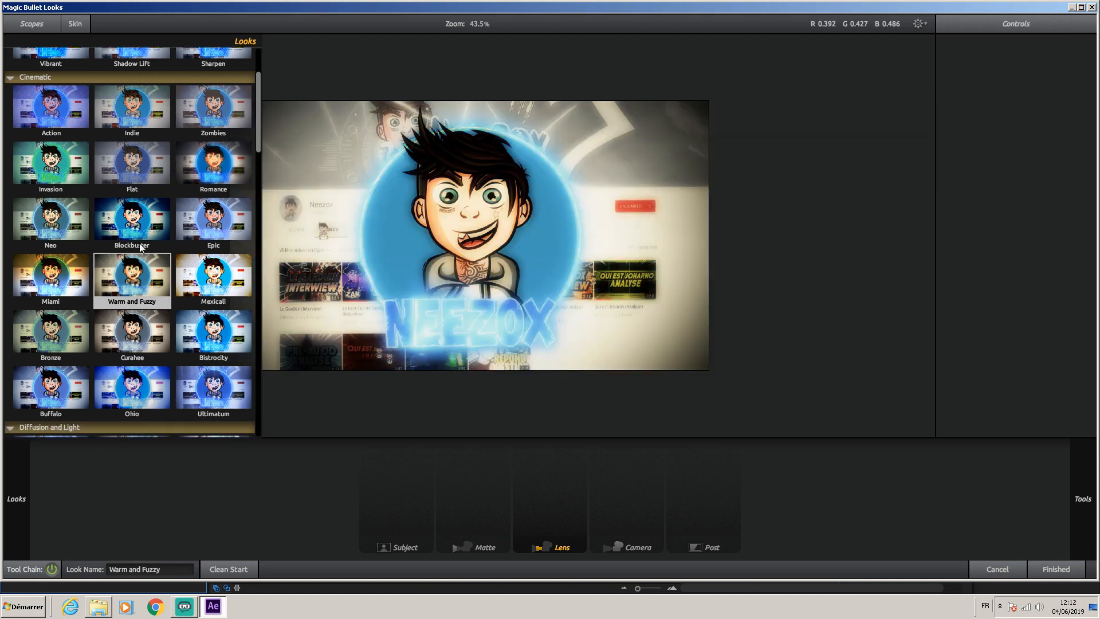
click(190, 347)
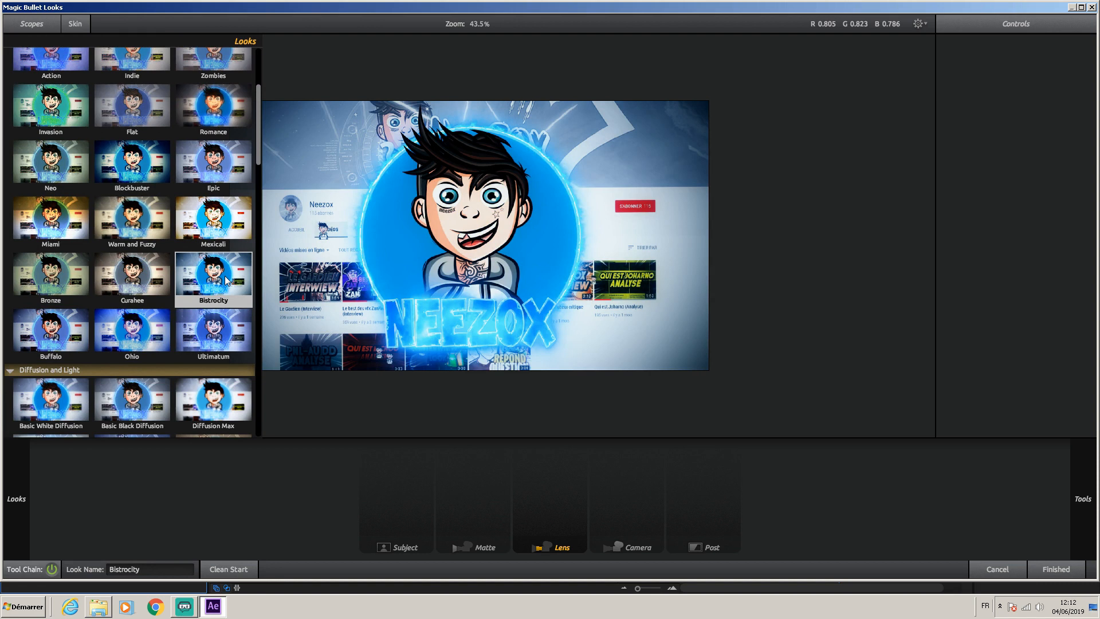
scroll(189, 287, down, 2)
scroll(172, 298, down, 1)
click(146, 302)
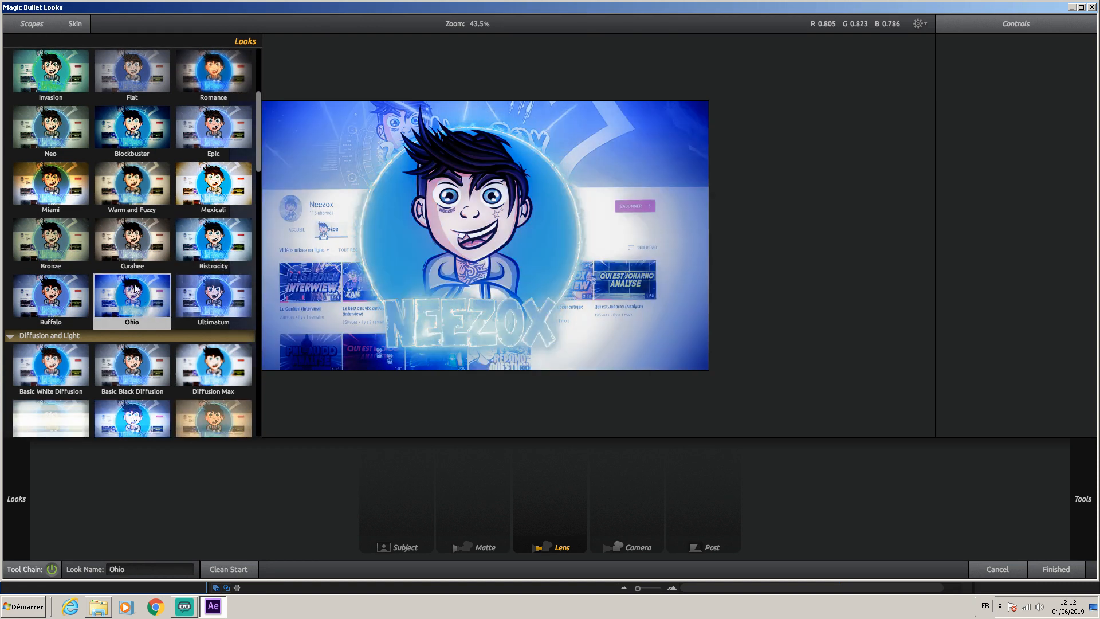
click(193, 241)
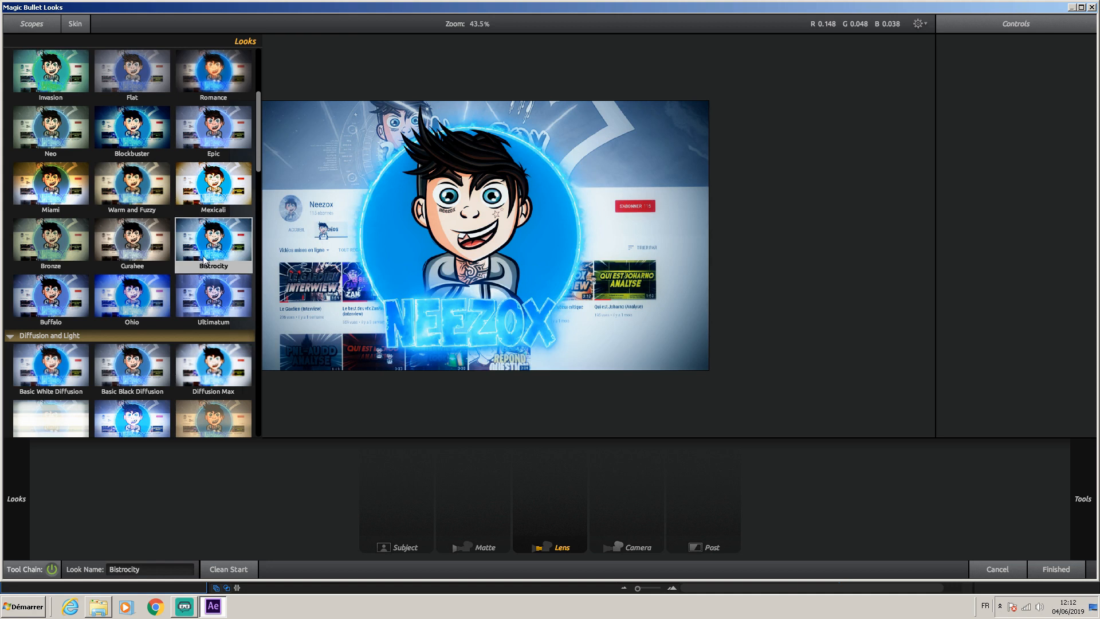
click(148, 295)
click(146, 293)
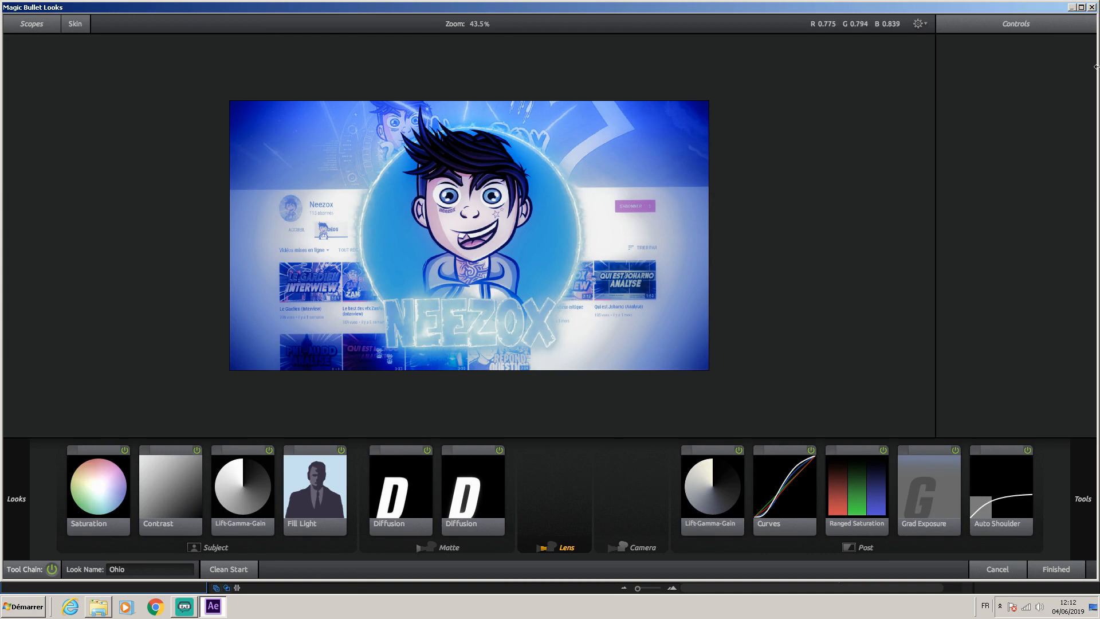
Browse the Lens, Matte, Camera and Post tools that can be added to the look
mouse_move(1095, 67)
mouse_move(1096, 104)
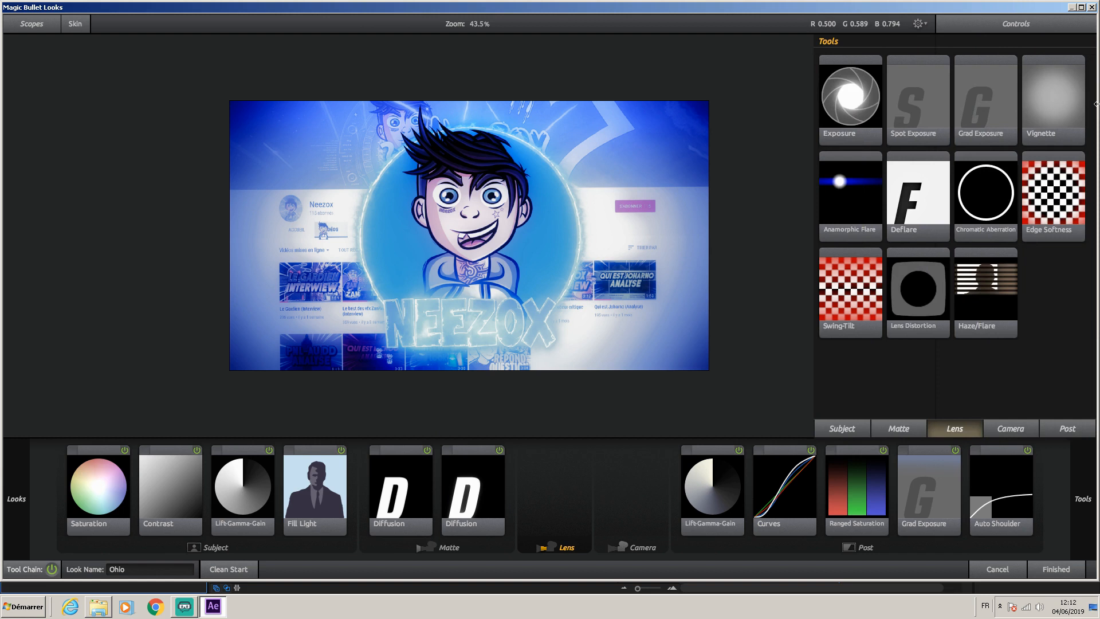
click(902, 431)
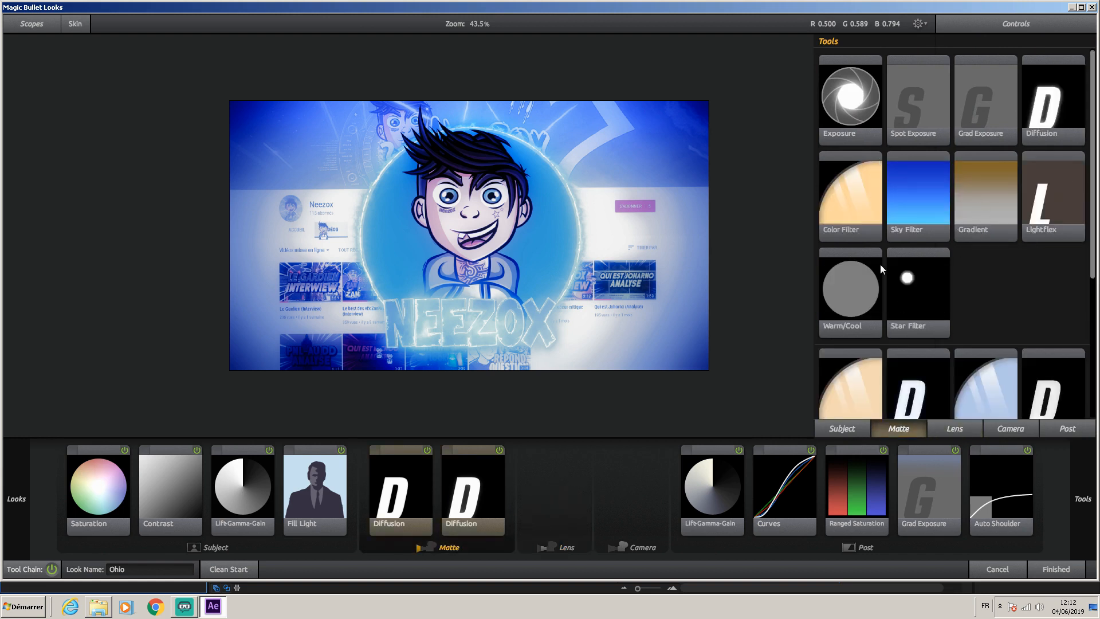
scroll(894, 240, down, 1)
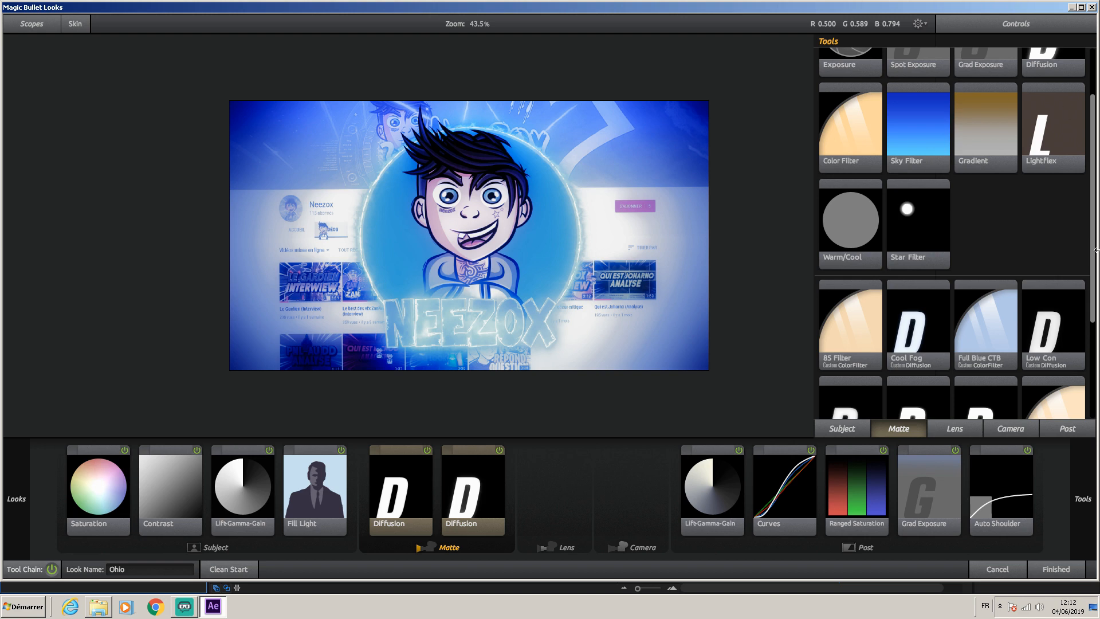
scroll(946, 346, down, 1)
click(1021, 431)
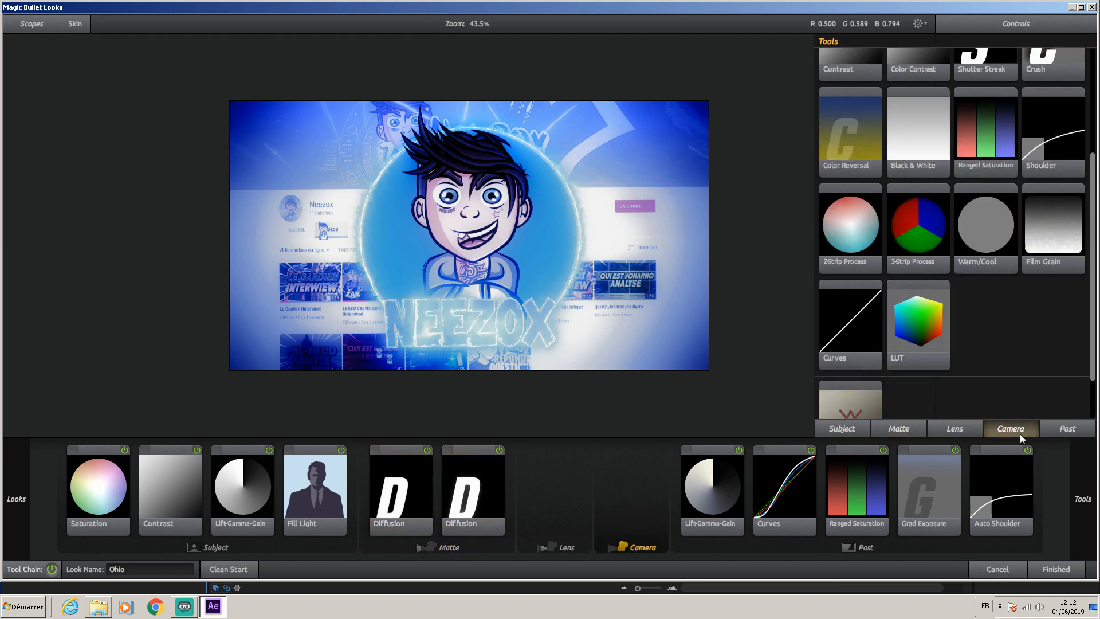
click(1064, 425)
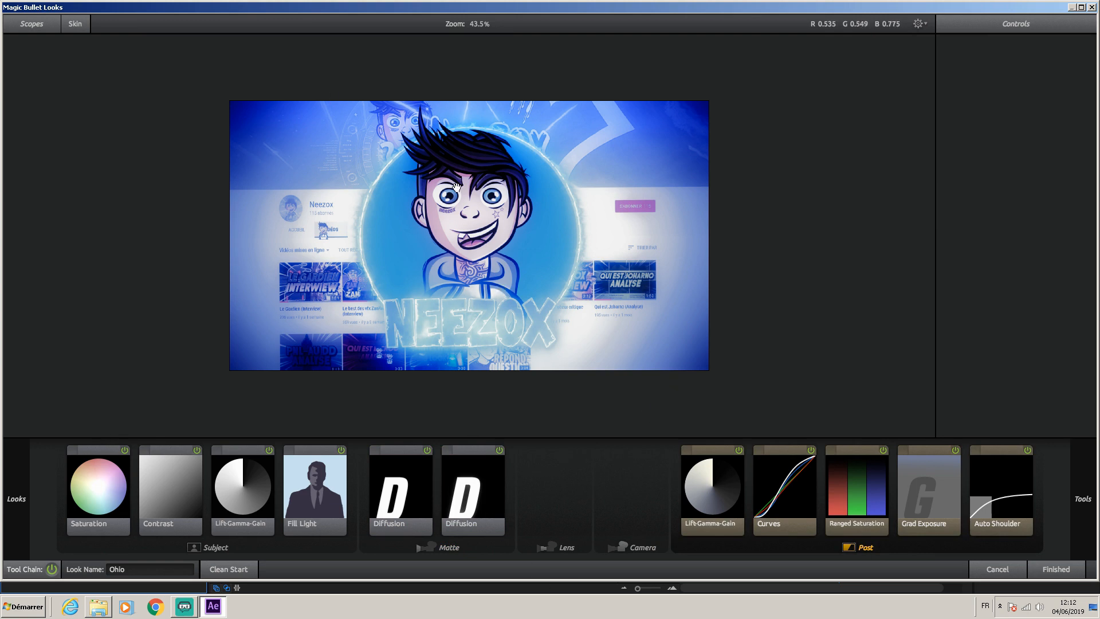
Disable the second Diffusion tool in the Matte stage and the Grad Exposure tool in the Post stage, keeping the first Diffusion enabled
click(499, 450)
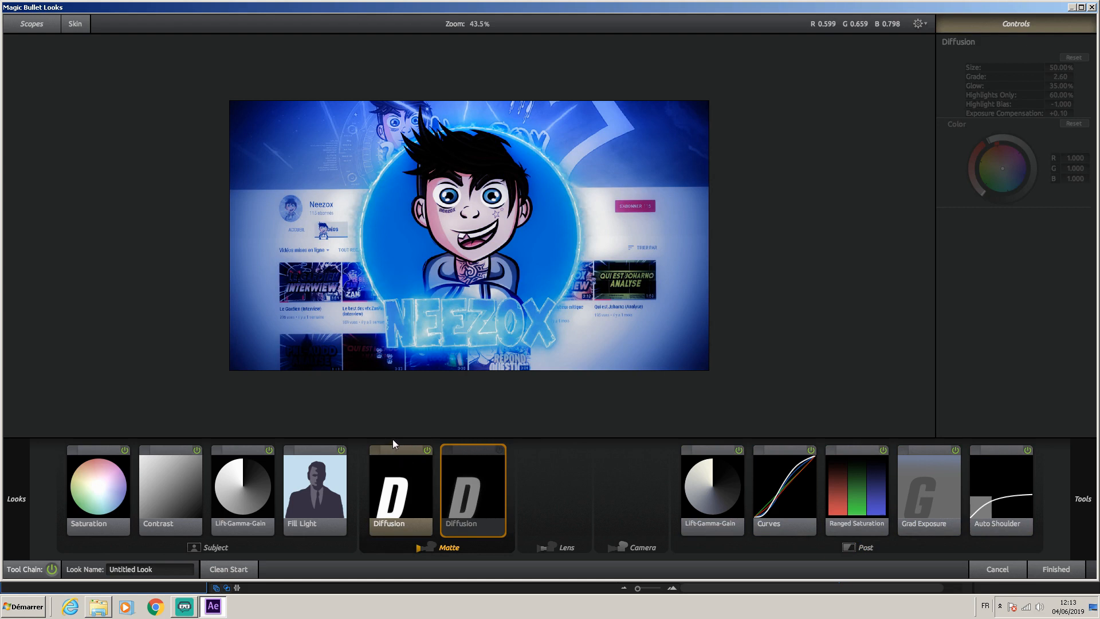
click(427, 451)
click(427, 451)
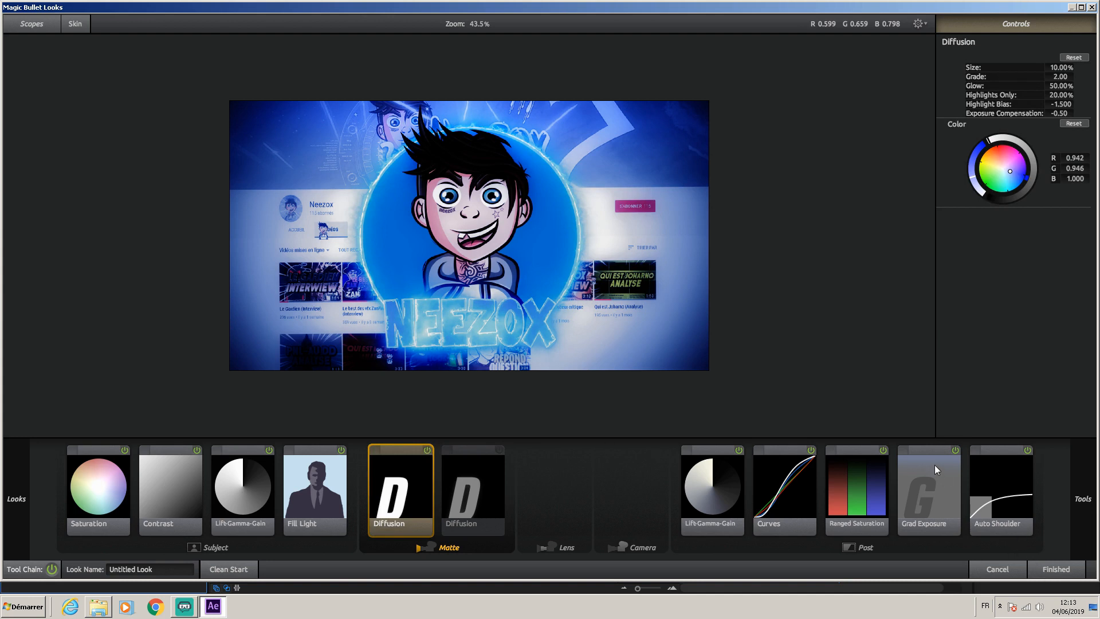
click(956, 452)
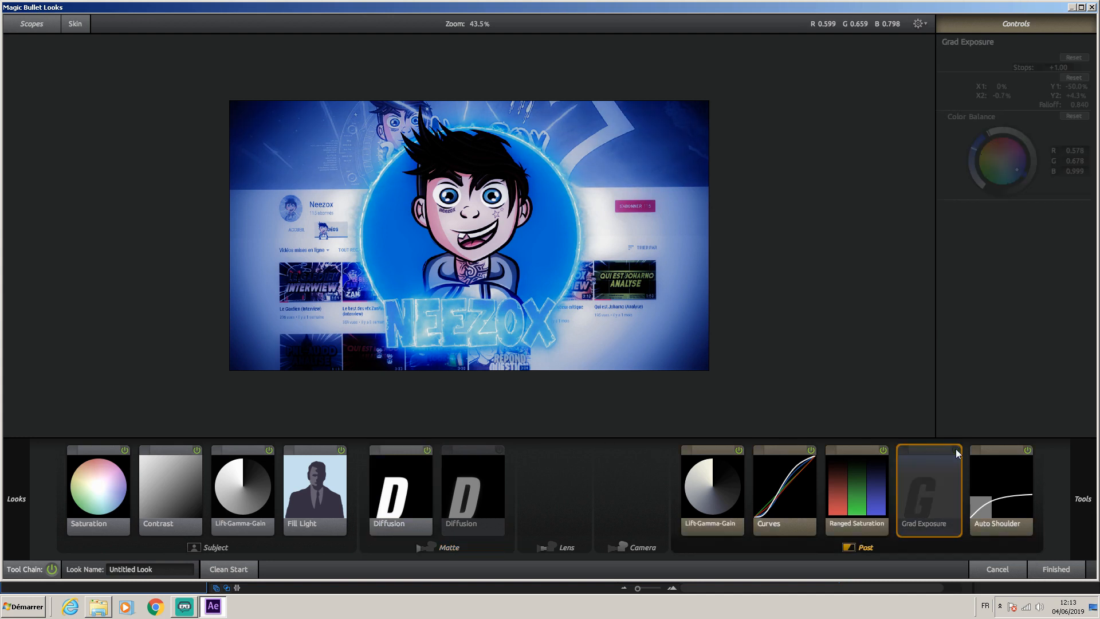
Re-enable the Grad Exposure tool, briefly compare the image without the Contrast tool, and apply the edited look
click(956, 452)
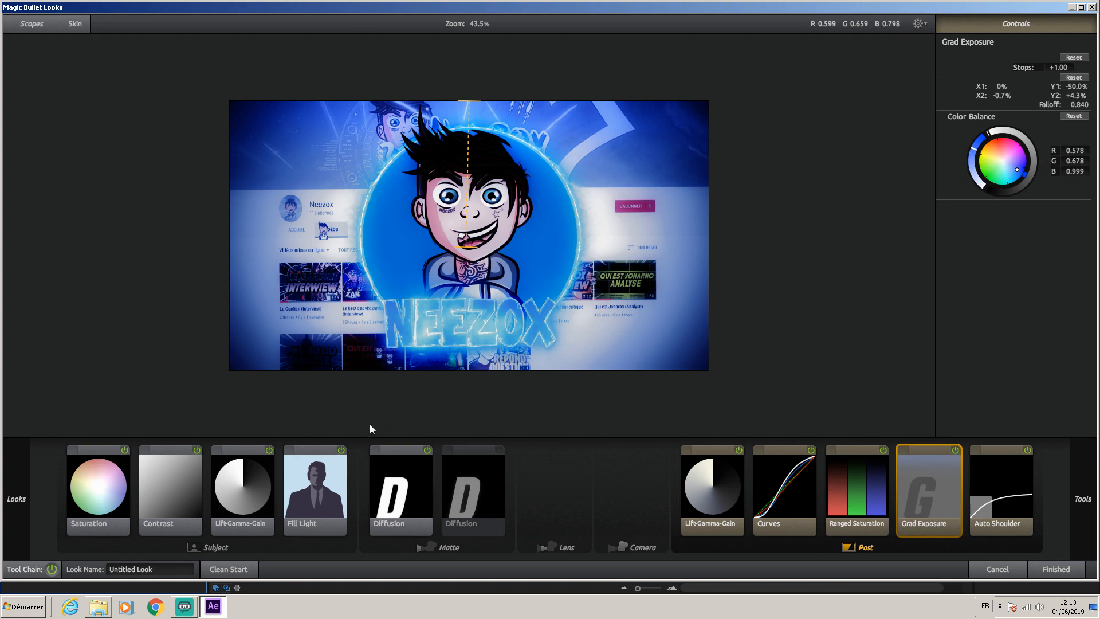
click(197, 453)
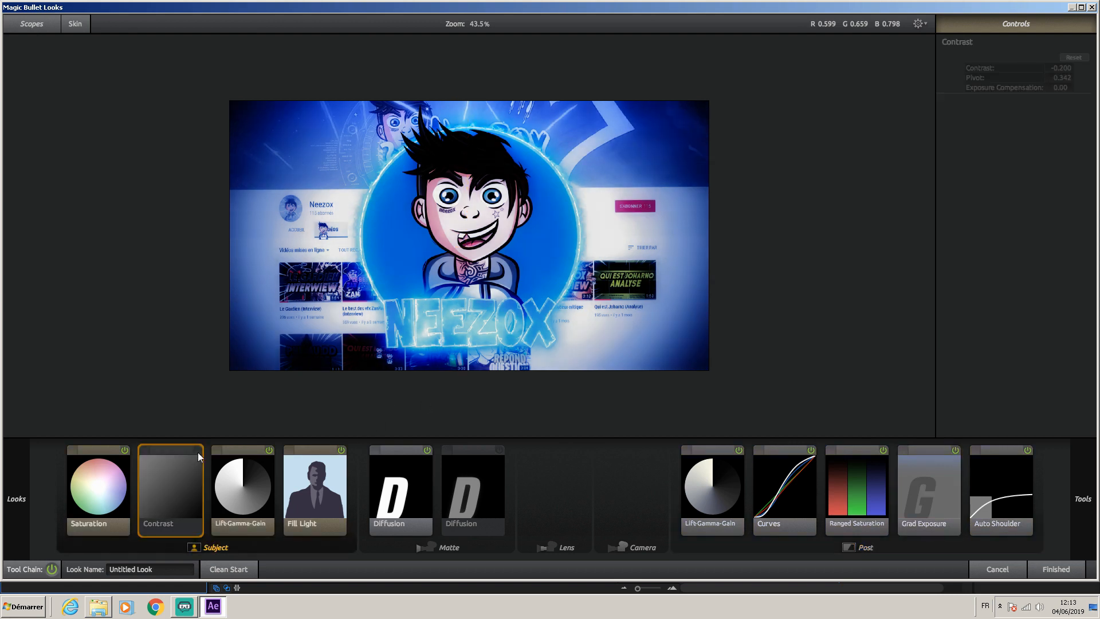
click(197, 452)
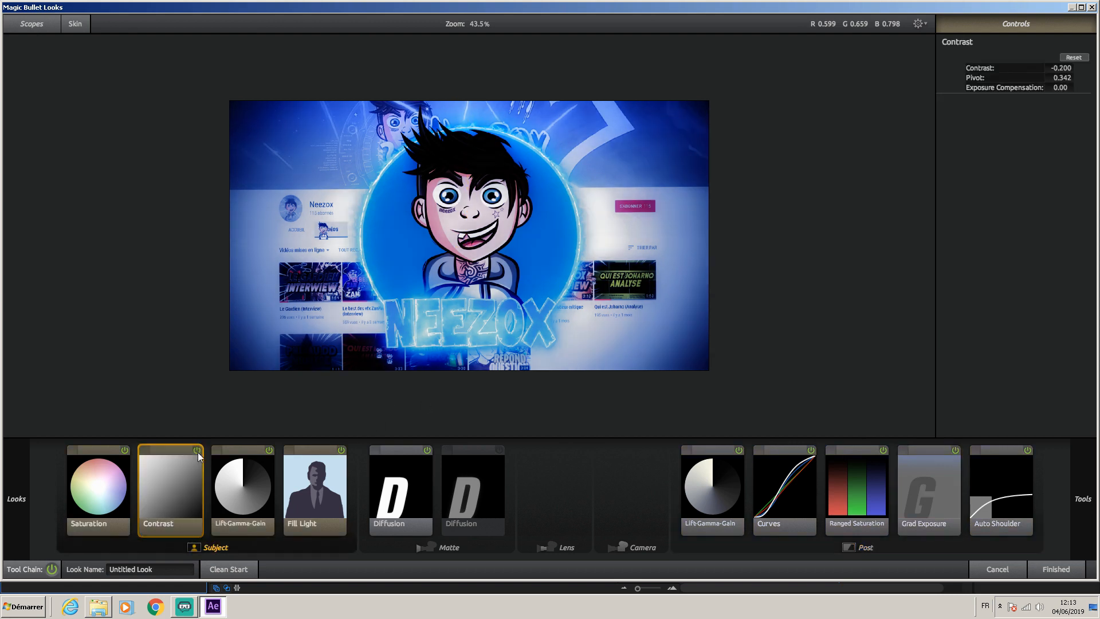
click(1062, 568)
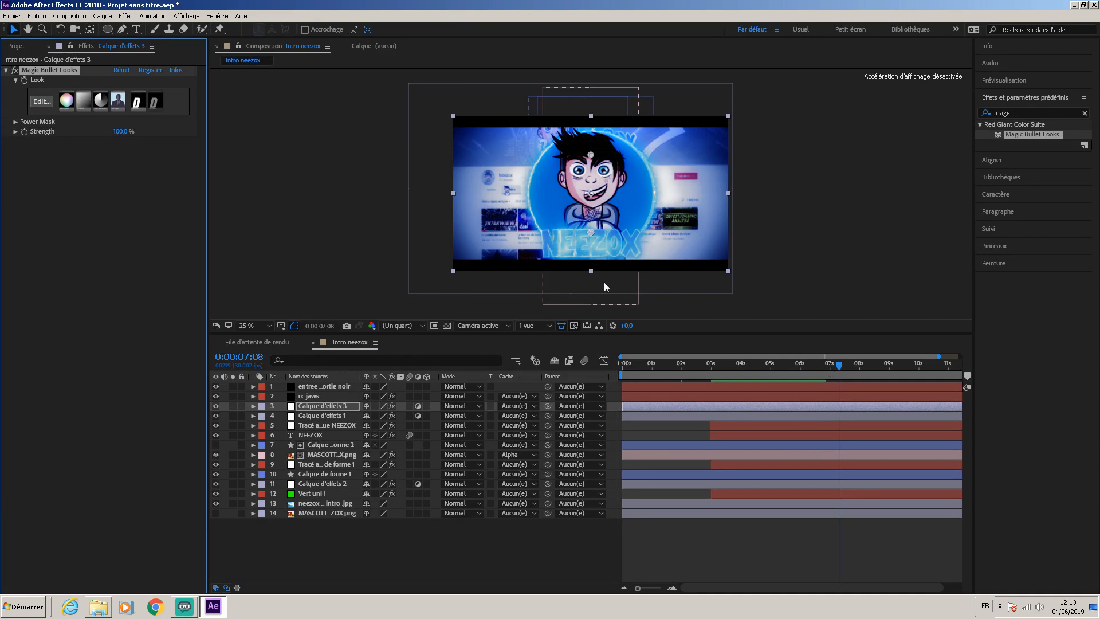
Check the graded frame, then set the Magic Bullet Looks Strength to 83%, judging it at 0:00:06:18
key(period)
key(period)
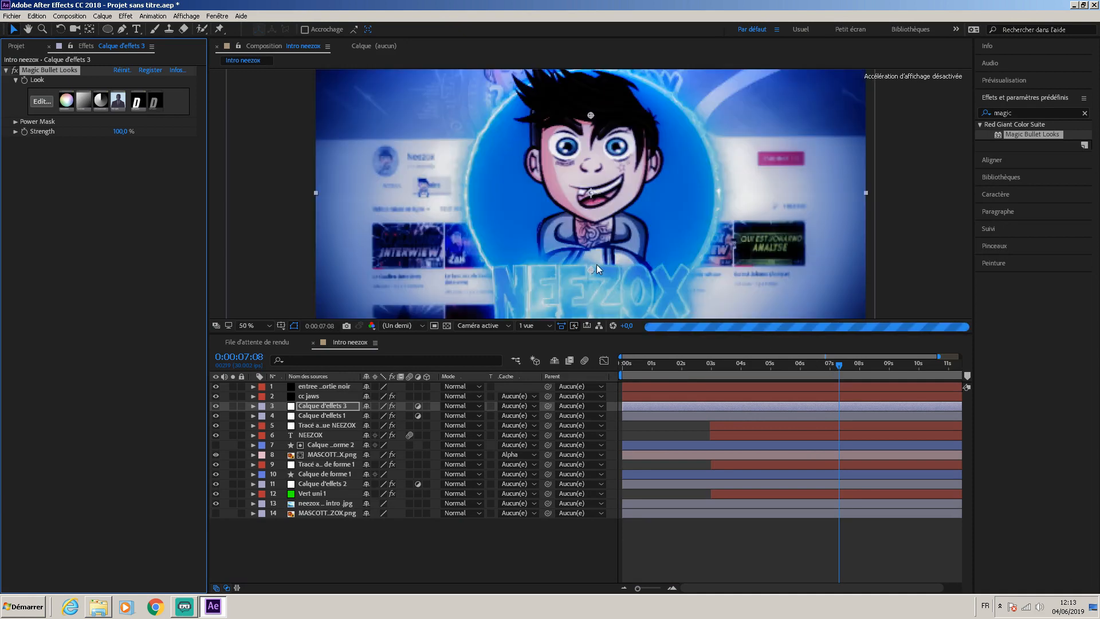
key(comma)
key(comma)
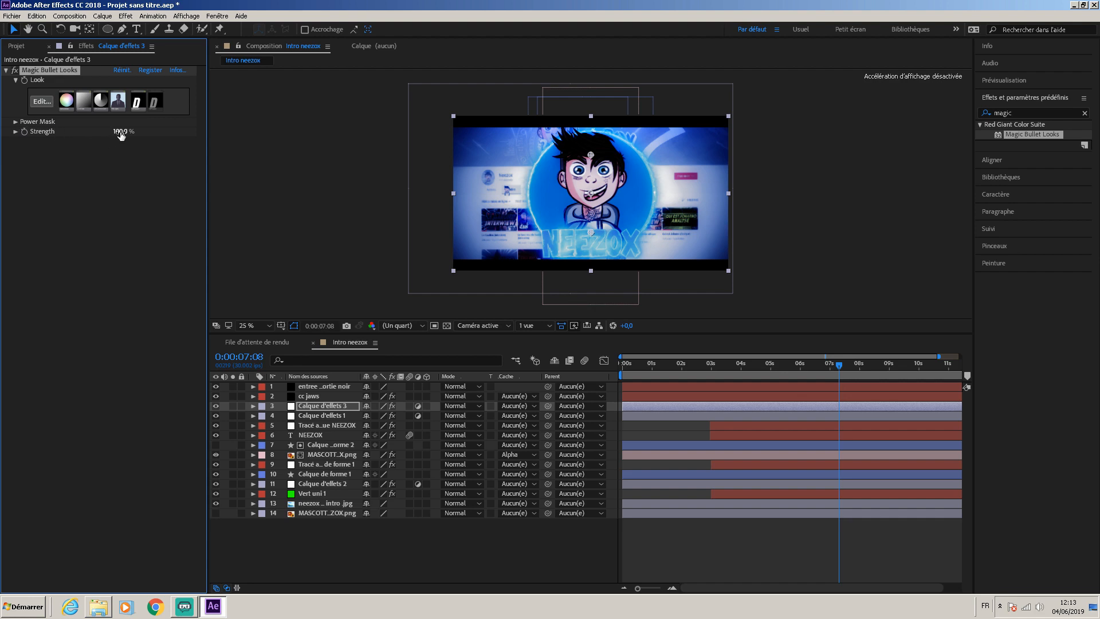
drag(120, 133, 118, 132)
drag(840, 369, 819, 370)
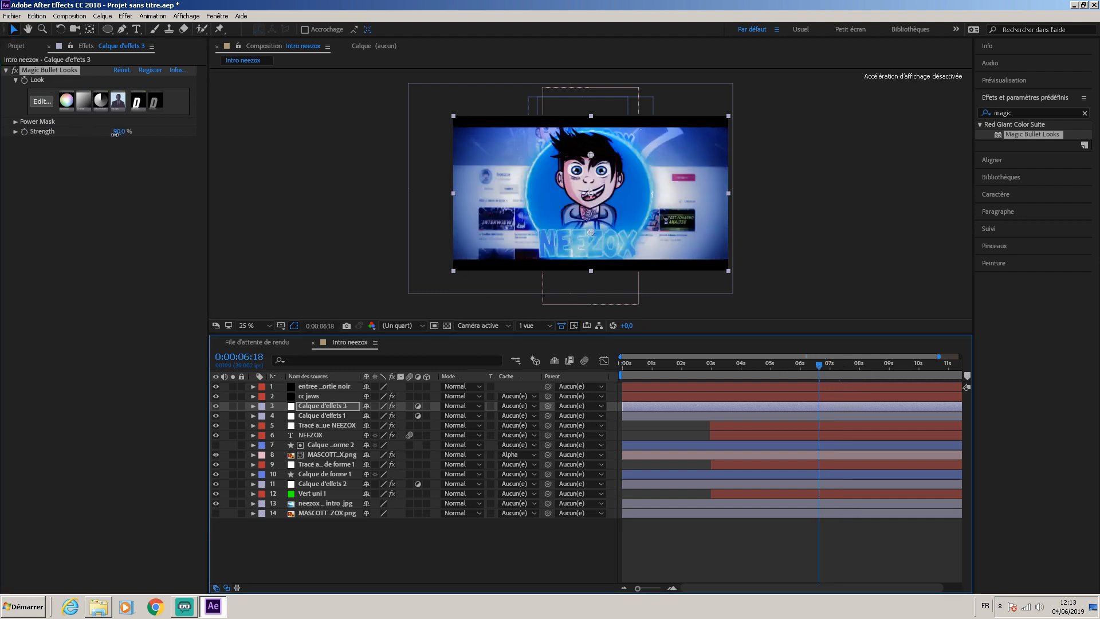
drag(114, 133, 103, 141)
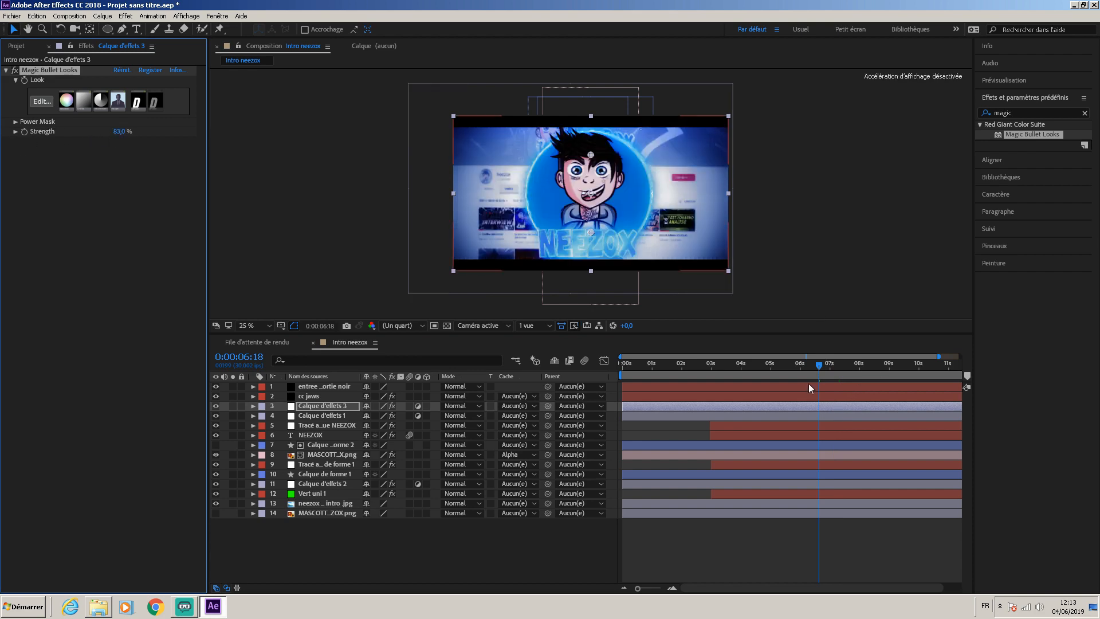
Preview the graded intro from the start of the composition
drag(823, 368, 623, 368)
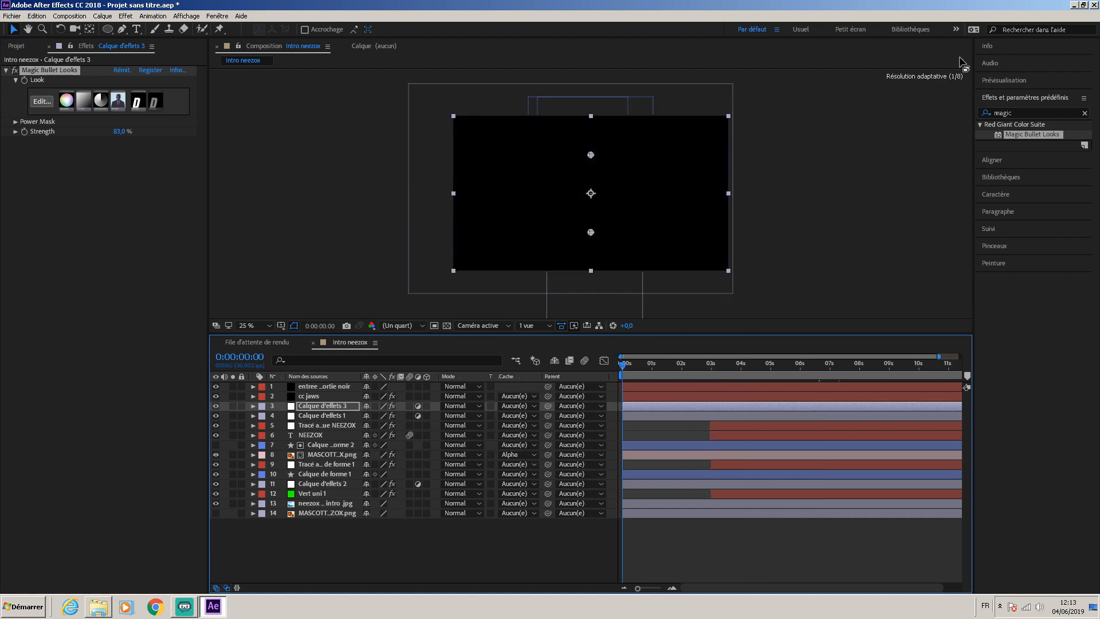
click(988, 81)
click(1033, 98)
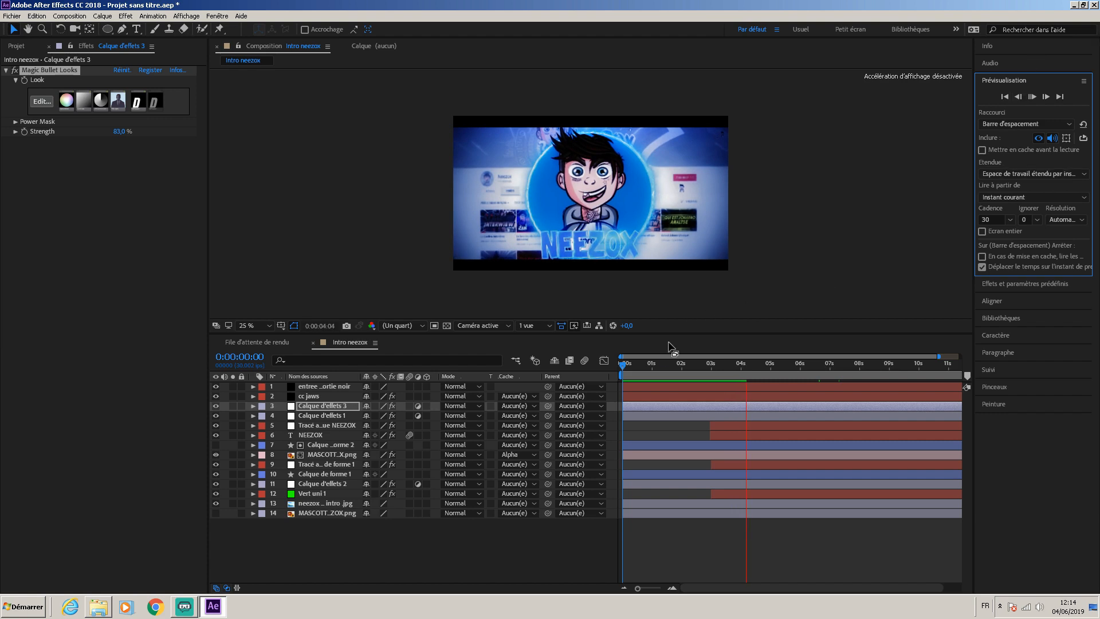
At 0:00:06:10, reopen the look for editing and add Edge Softness to its Lens stage
drag(622, 363, 812, 380)
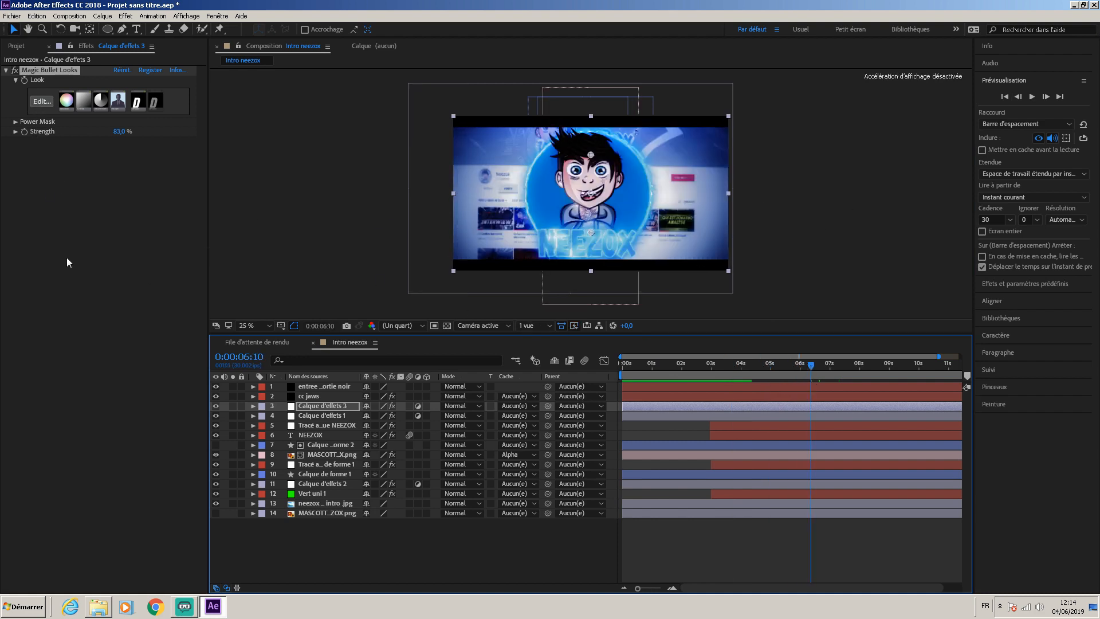
click(44, 102)
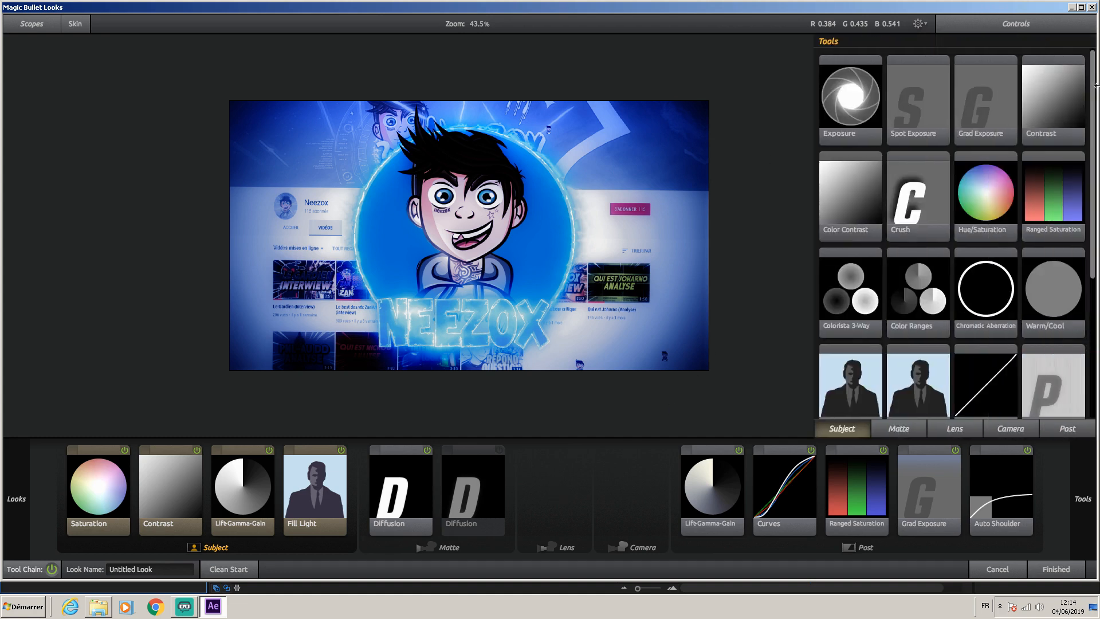
mouse_move(923, 116)
scroll(1056, 318, down, 3)
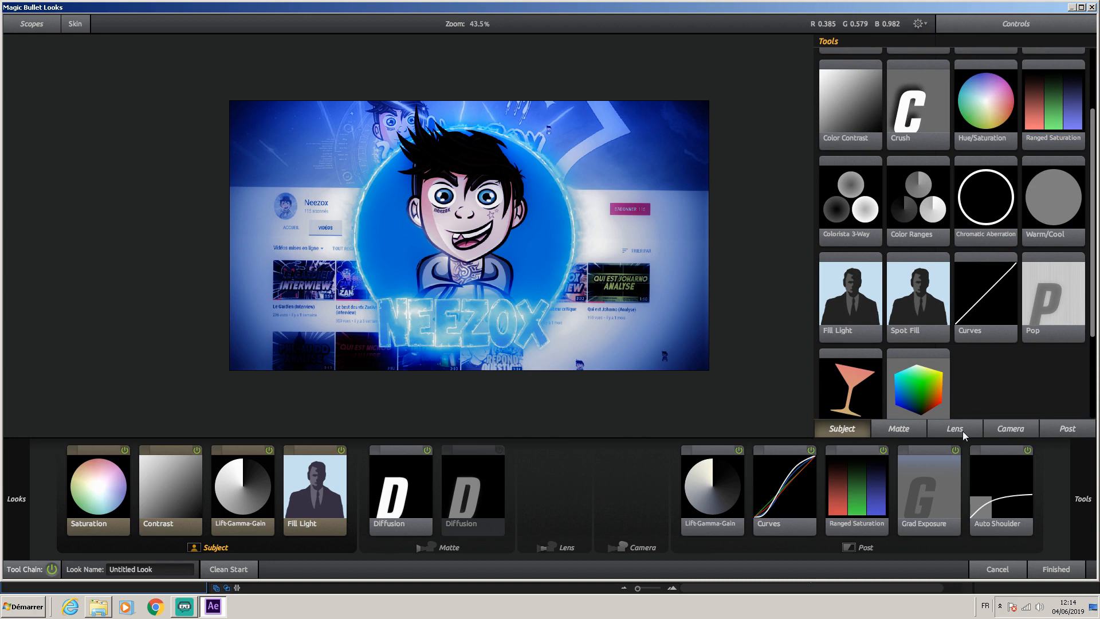
click(951, 431)
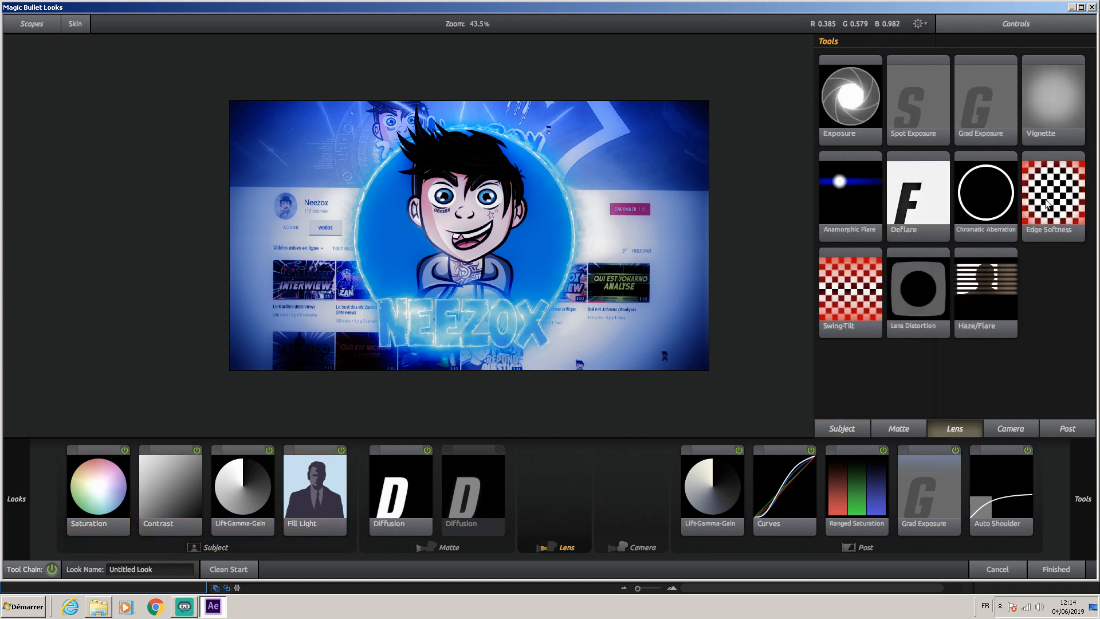
drag(1058, 198, 554, 499)
Reshape the Edge Softness area around the mascot's circle to a radius of about 0.919 and an aspect of about 1.002
scroll(472, 362, down, 5)
scroll(430, 232, up, 4)
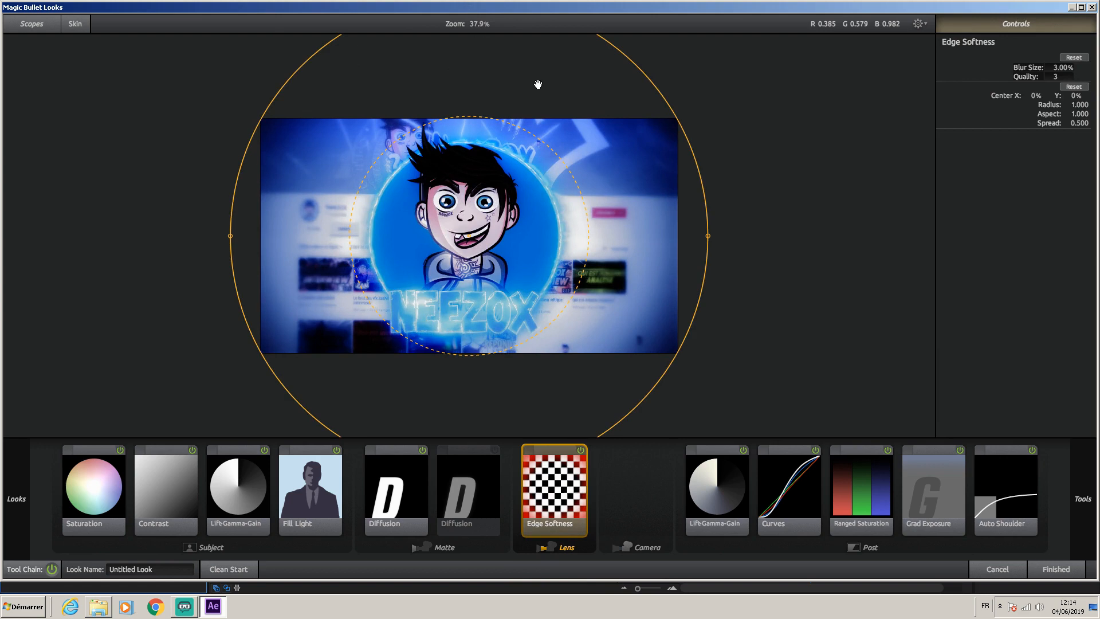
scroll(562, 104, down, 3)
drag(567, 235, 561, 241)
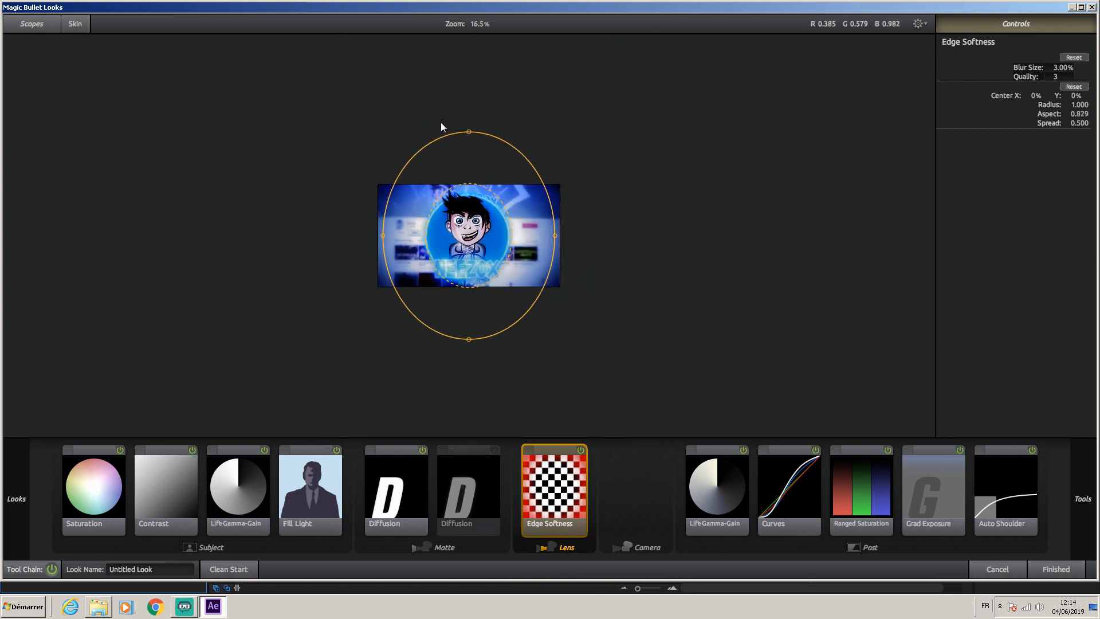
drag(472, 129, 468, 147)
scroll(468, 146, up, 5)
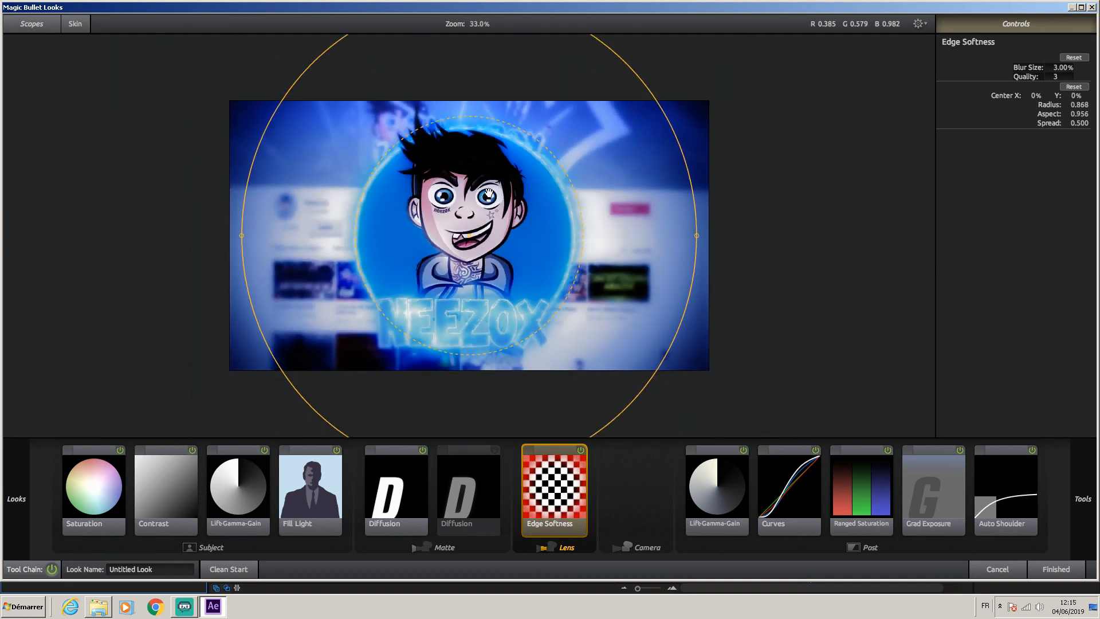
scroll(490, 187, down, 4)
drag(466, 353, 470, 367)
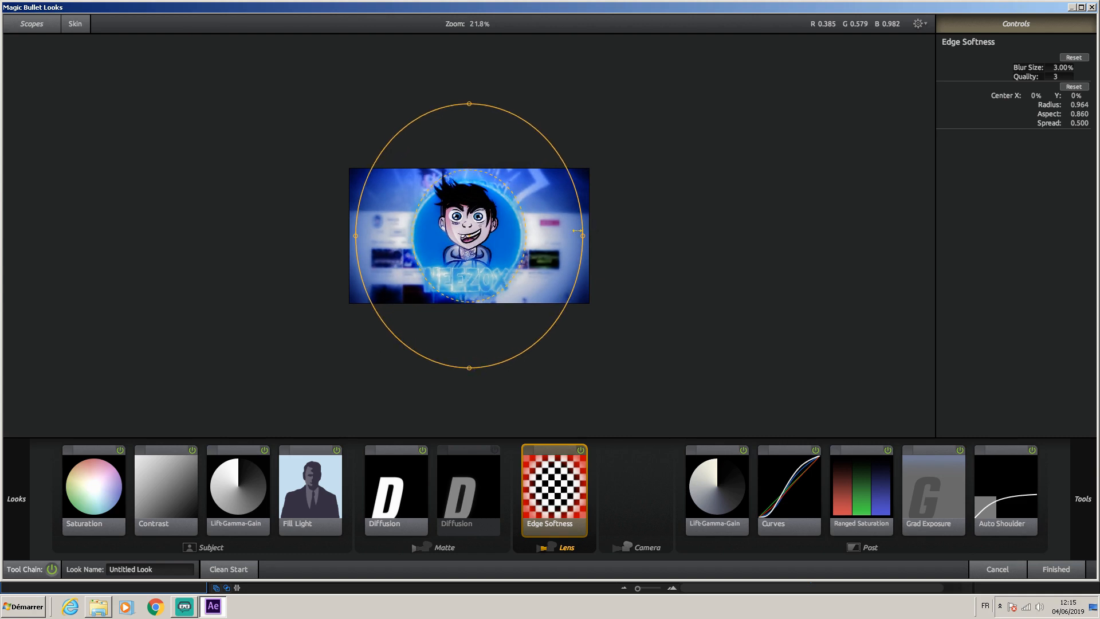
drag(583, 236, 596, 236)
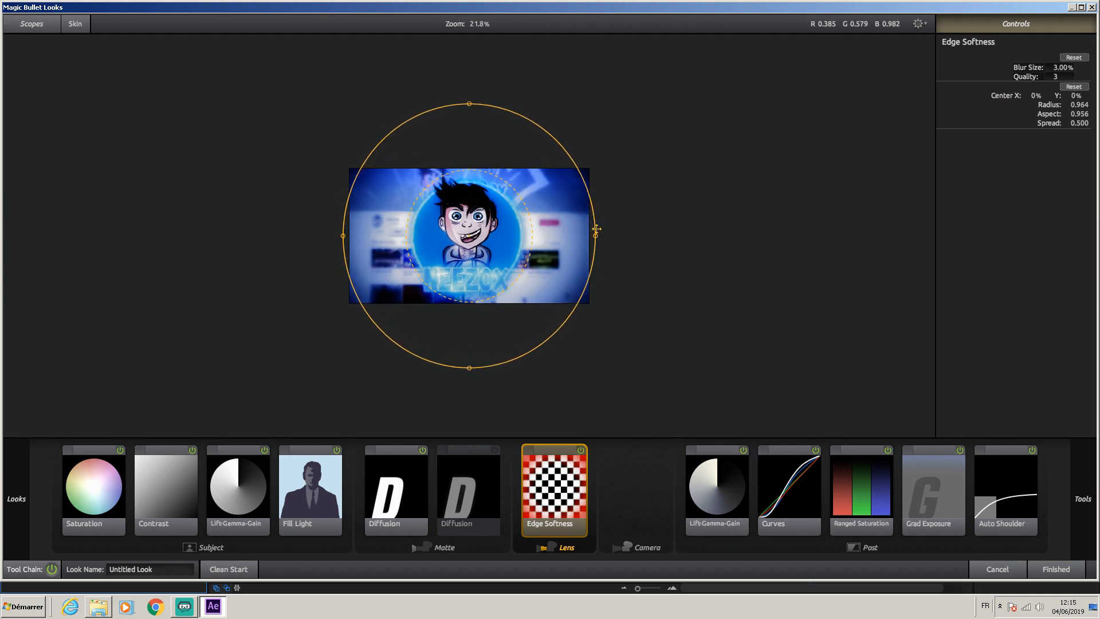
scroll(507, 230, up, 2)
drag(470, 62, 470, 70)
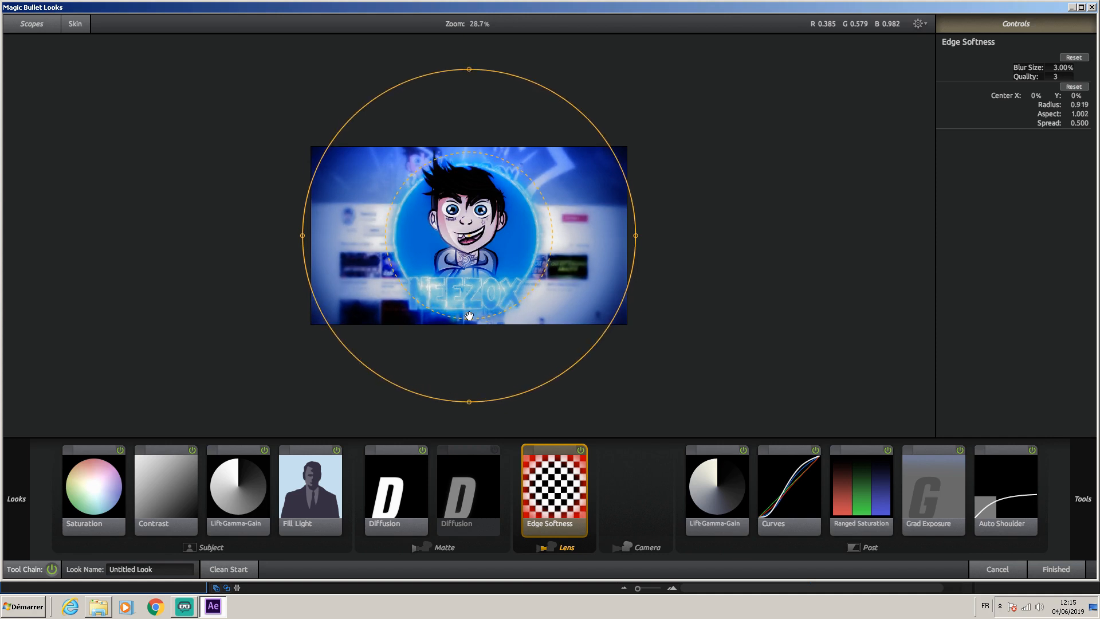
scroll(497, 221, down, 1)
scroll(497, 209, up, 3)
scroll(498, 206, down, 2)
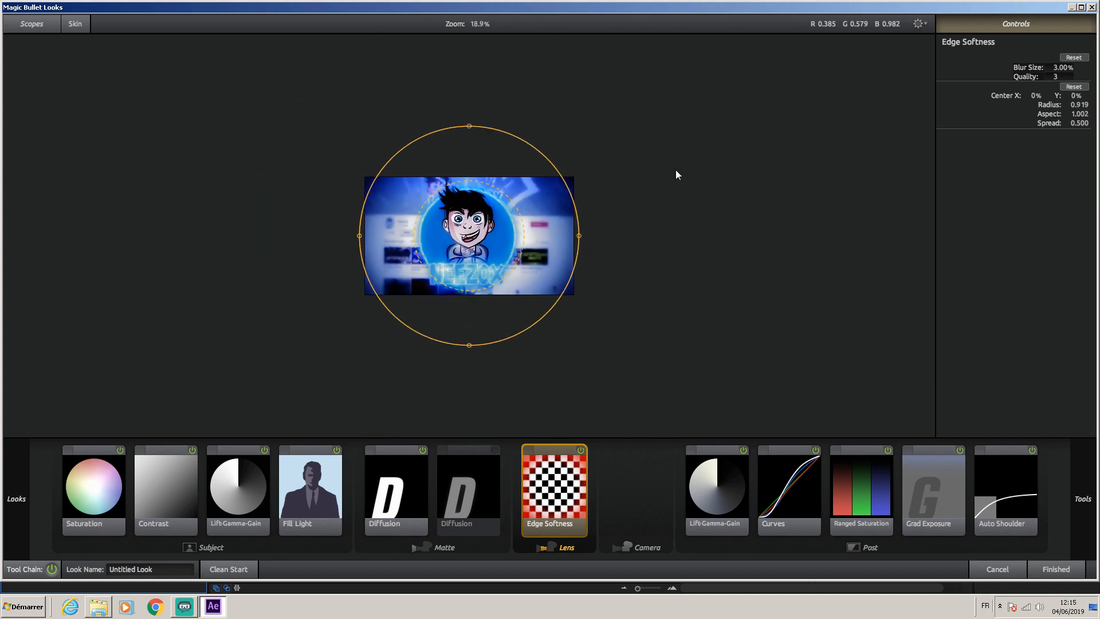
Reduce the Edge Softness Blur Size to 1.05%
drag(1063, 68, 1054, 68)
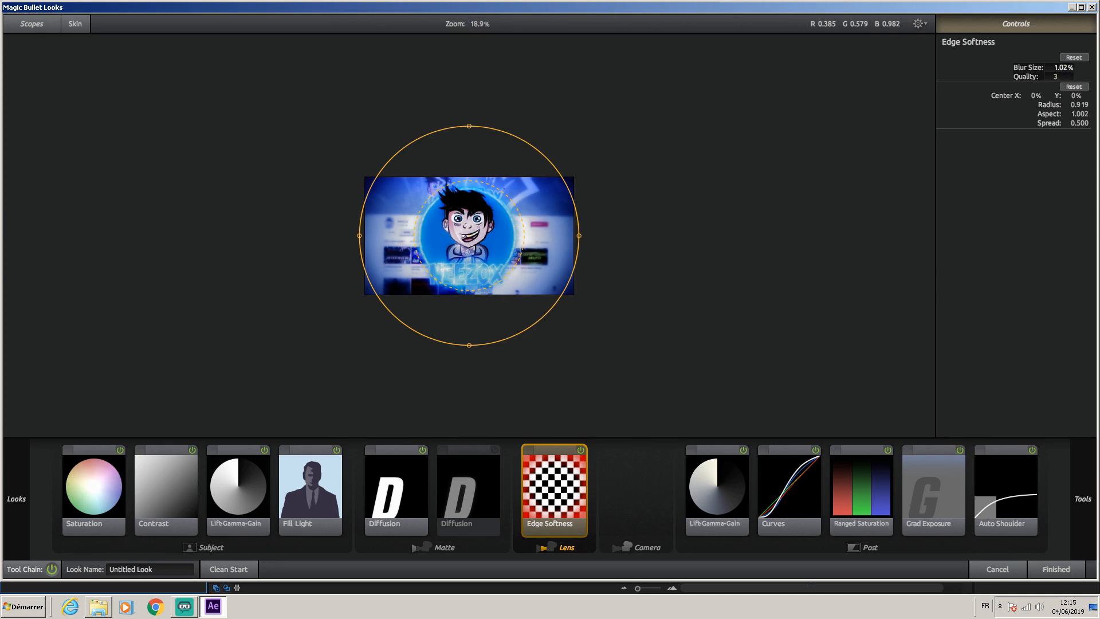
scroll(607, 250, up, 4)
scroll(613, 191, down, 2)
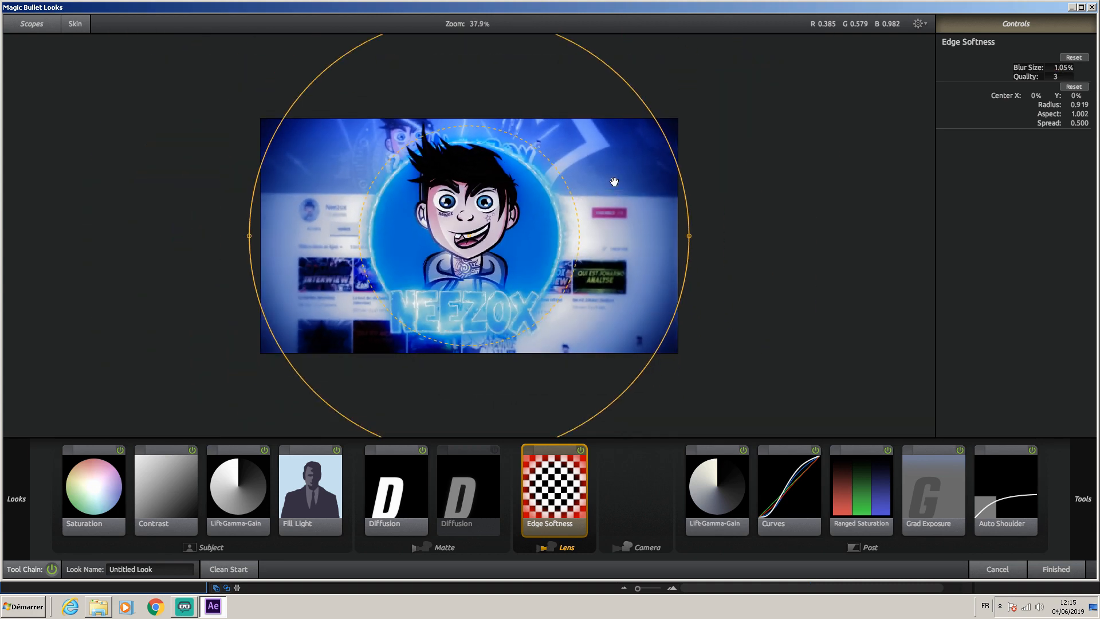
Enlarge the Edge Softness ellipse to a radius of about 1.696 and an aspect of about 0.718, and apply the look
scroll(611, 190, down, 1)
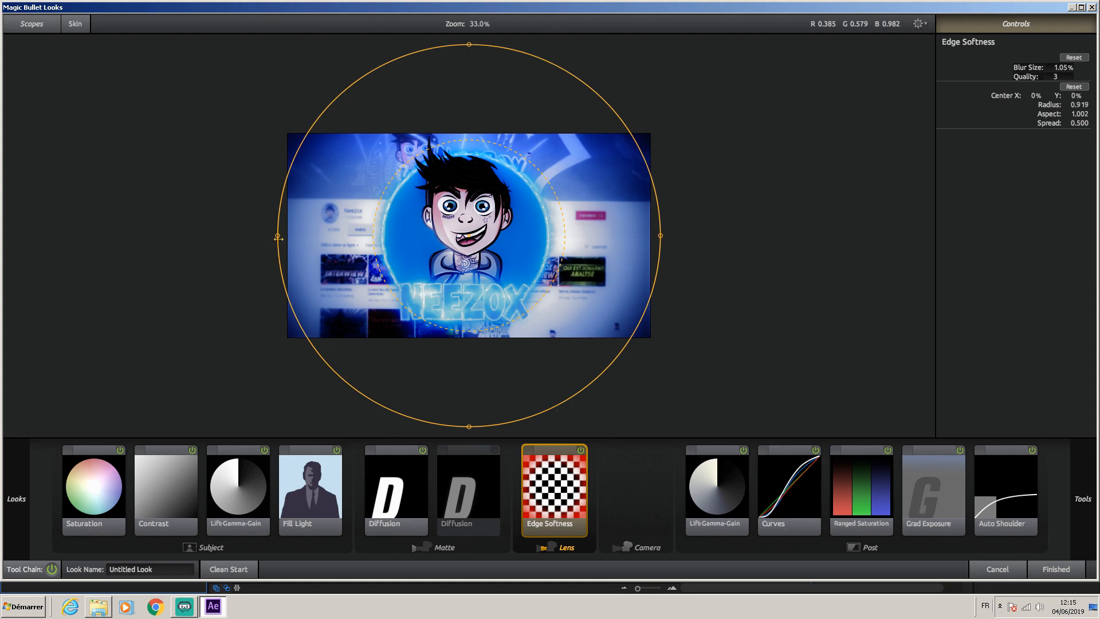
mouse_move(278, 235)
mouse_down()
mouse_move(263, 232)
mouse_move(276, 223)
mouse_up()
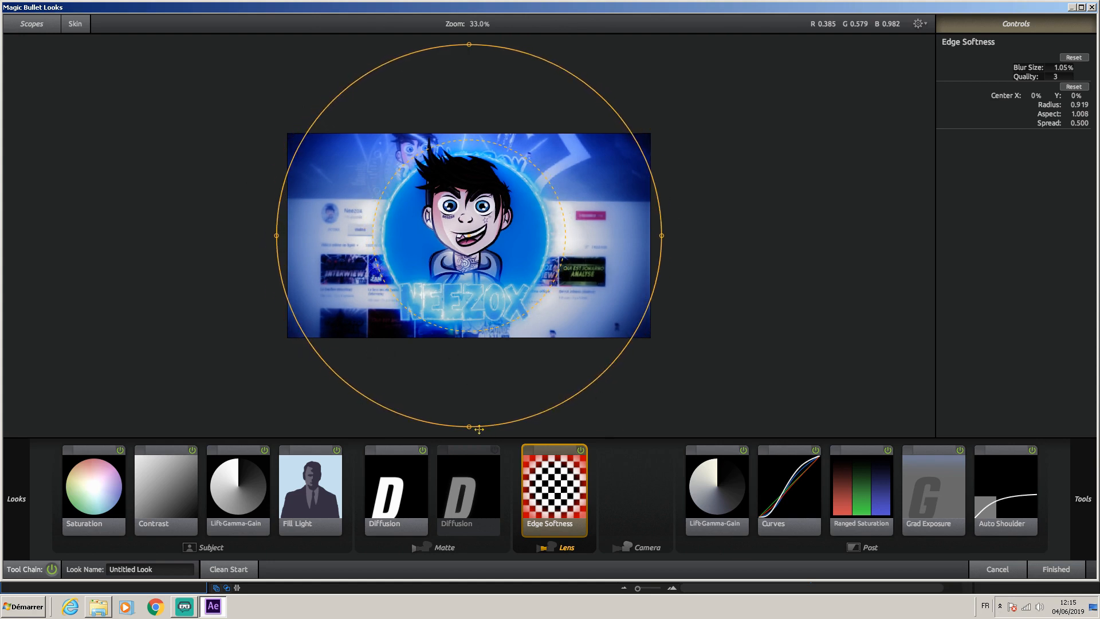
drag(469, 425, 496, 464)
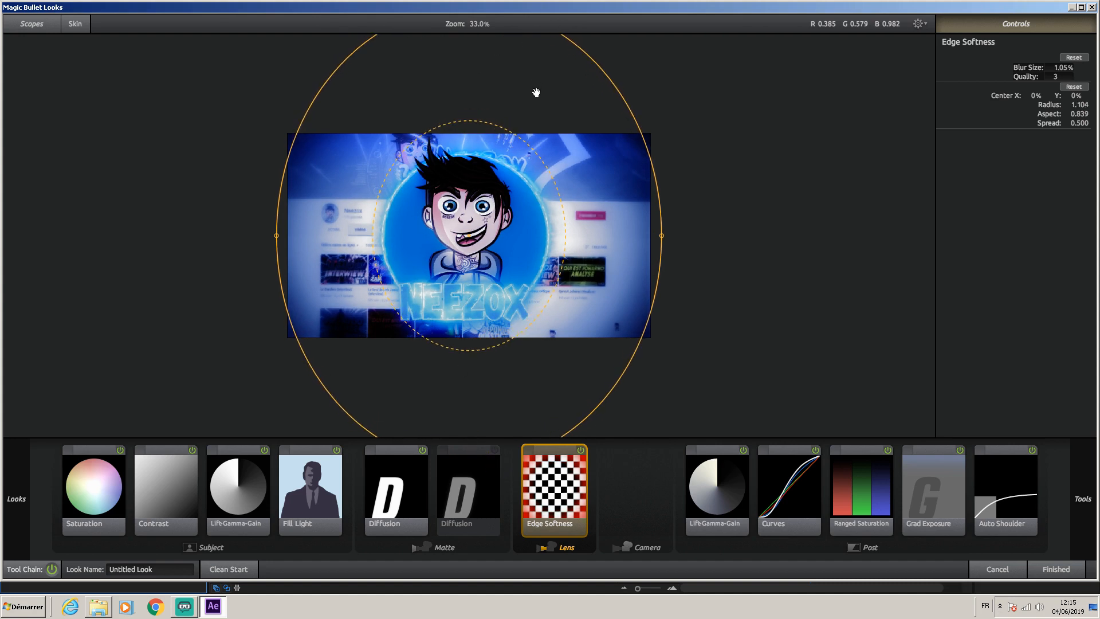
scroll(516, 139, down, 3)
scroll(516, 139, up, 2)
drag(474, 86, 474, 4)
drag(596, 236, 636, 231)
scroll(501, 248, up, 2)
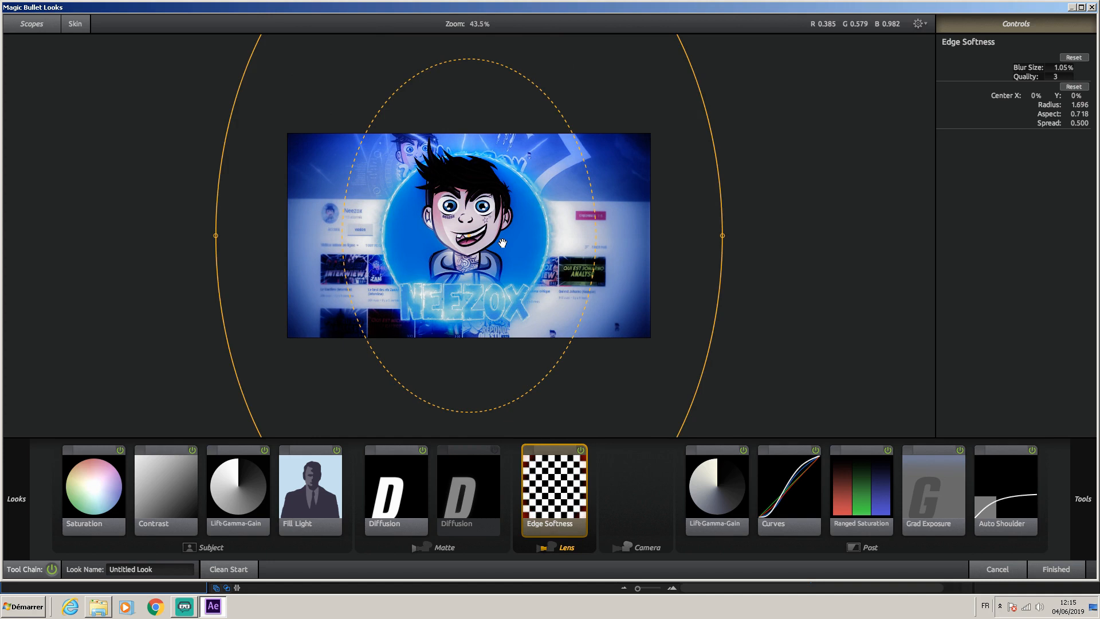
scroll(503, 243, up, 1)
scroll(508, 237, down, 4)
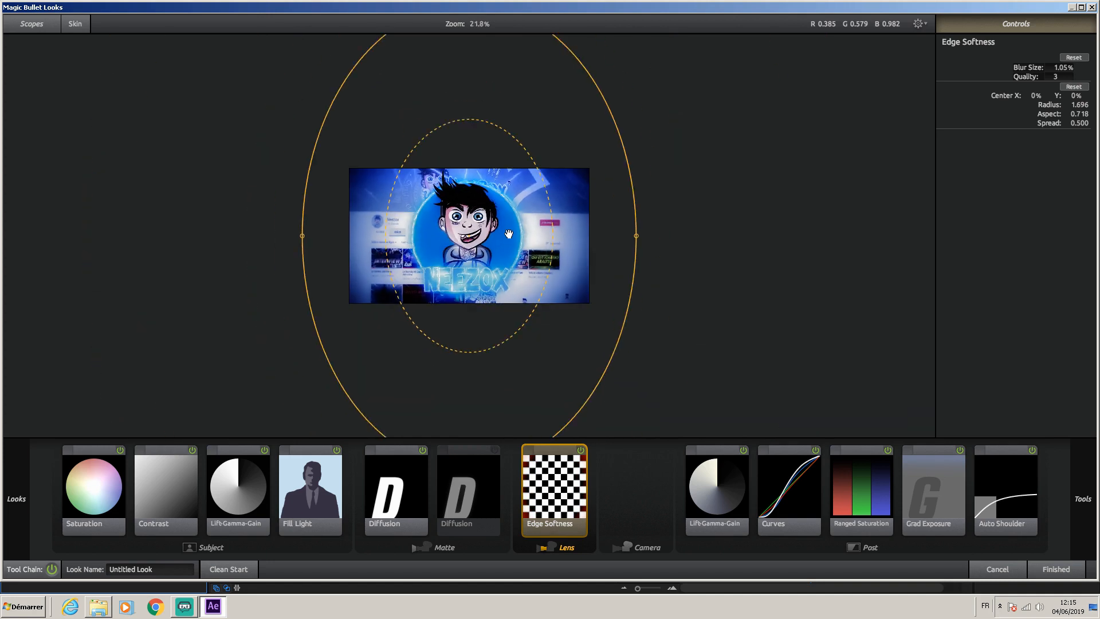
click(1047, 569)
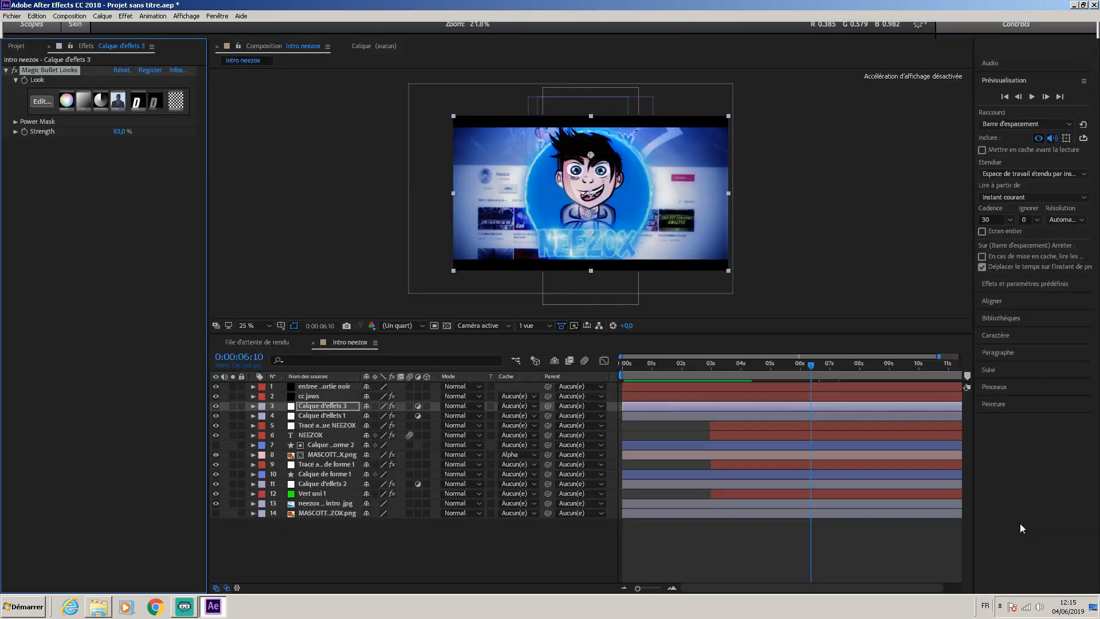
Preview the intro from the start, inspect the softened frame at 0:00:06:17, and return to 0:00:00:00
drag(809, 366, 611, 395)
click(1031, 96)
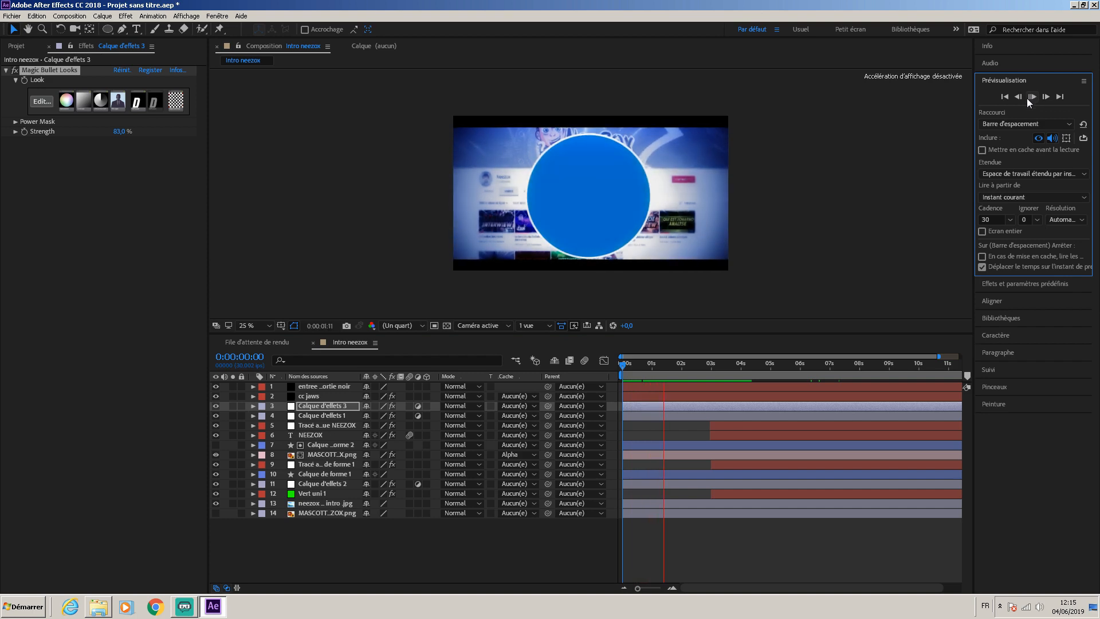
click(710, 373)
drag(711, 373, 820, 367)
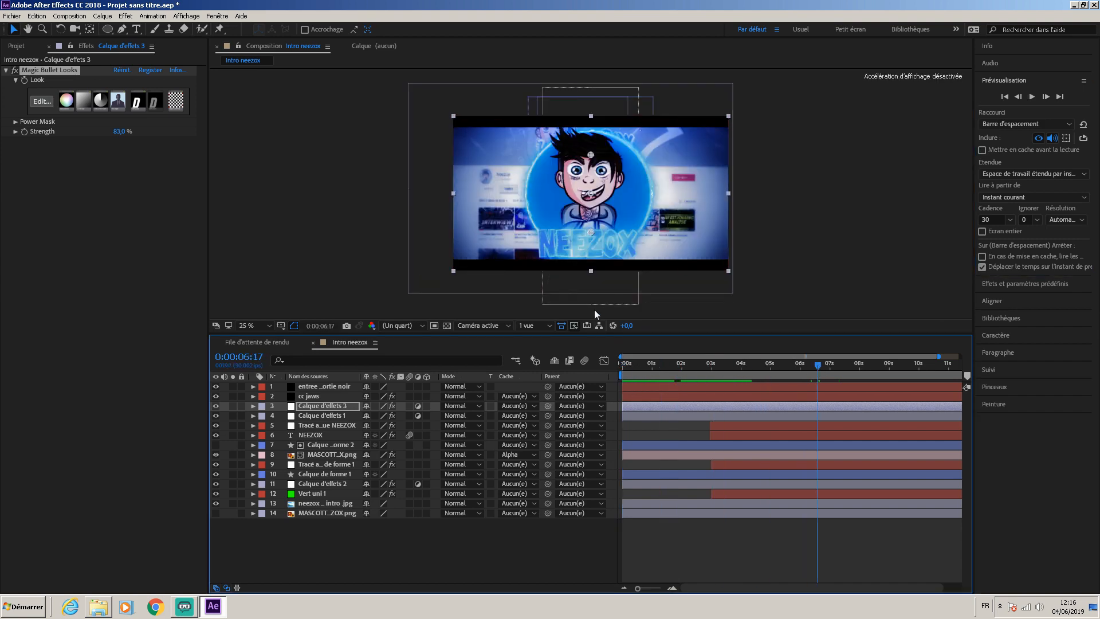
key(period)
key(comma)
drag(820, 367, 160, 504)
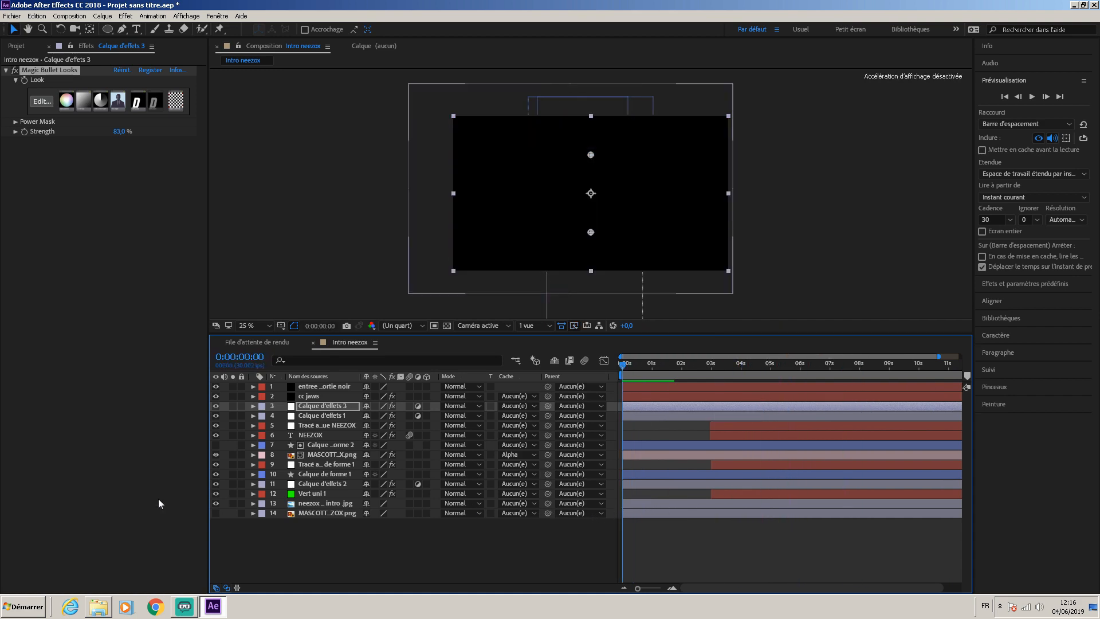
Go to 0:00:02:28 and show the effects of the adjustment layer Calque d'effets 1
click(315, 548)
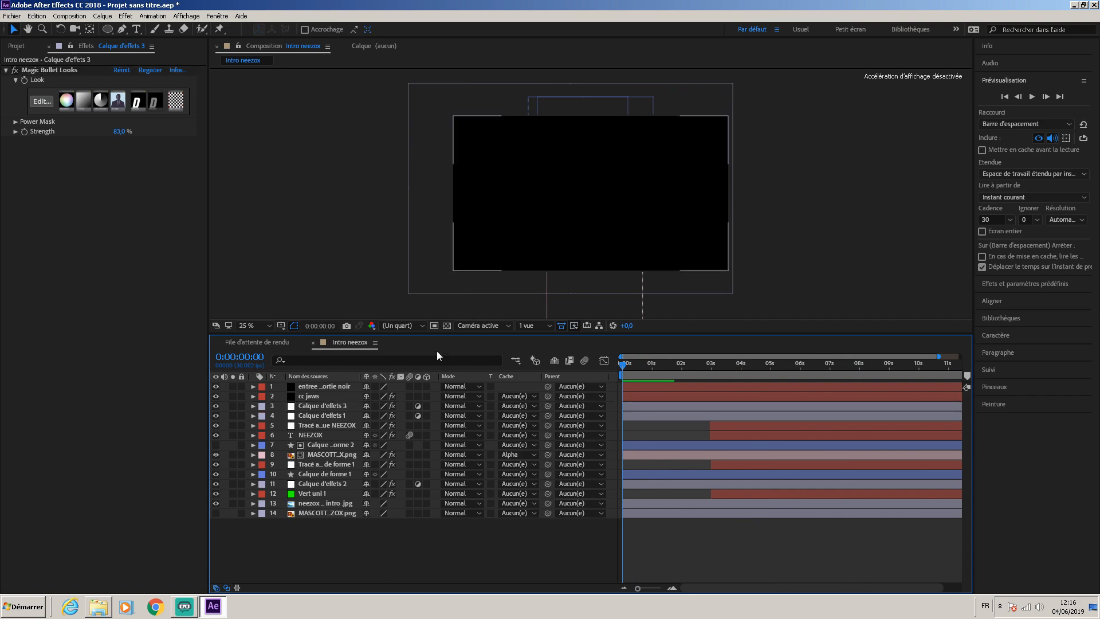
drag(624, 367, 711, 355)
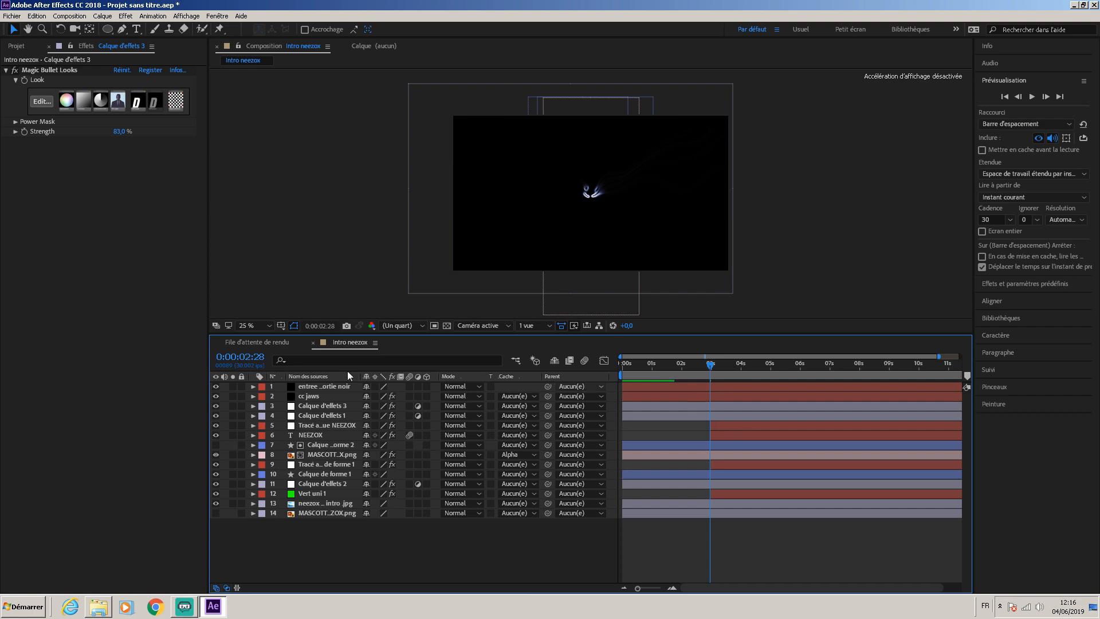
click(311, 404)
click(310, 417)
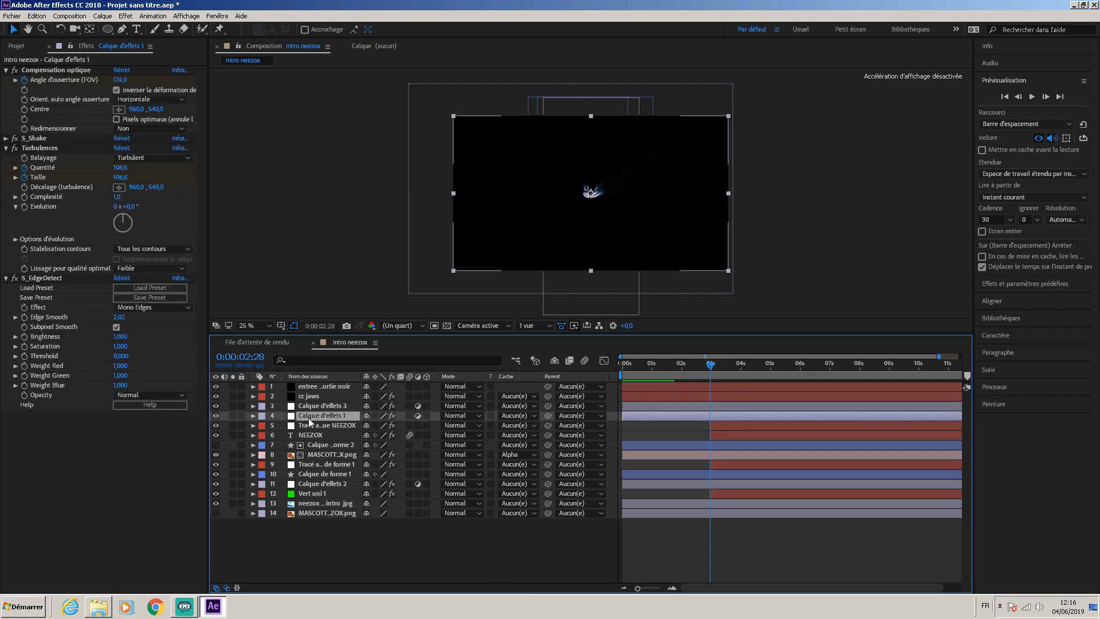
Create an adjustment layer, place it just below cc jaws, and make it start at 0:00:02:28
right_click(361, 572)
mouse_move(462, 459)
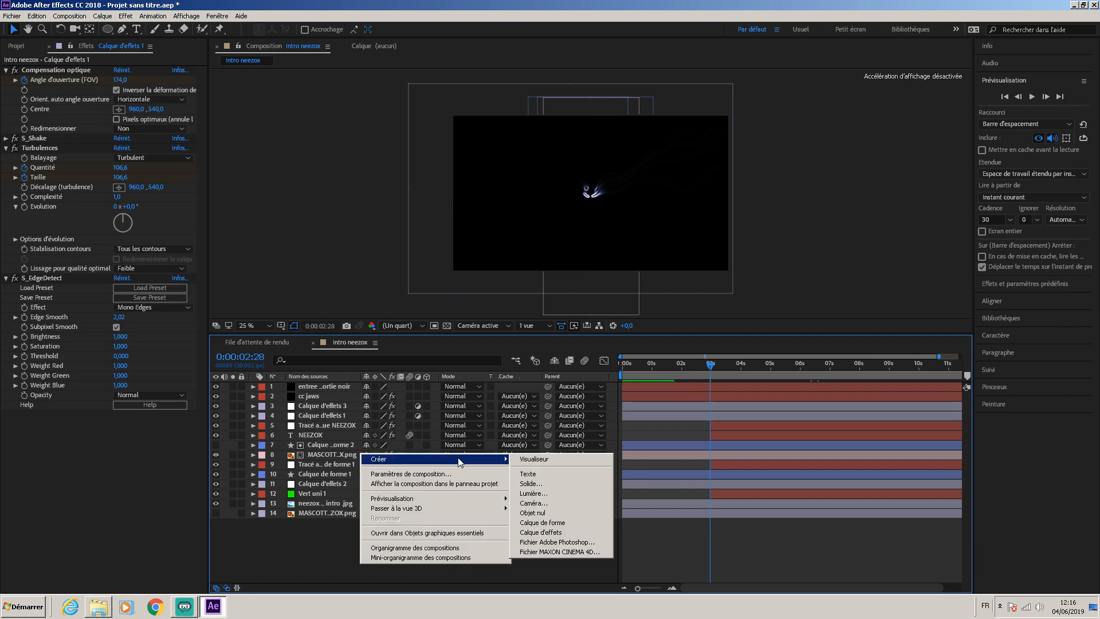
click(544, 533)
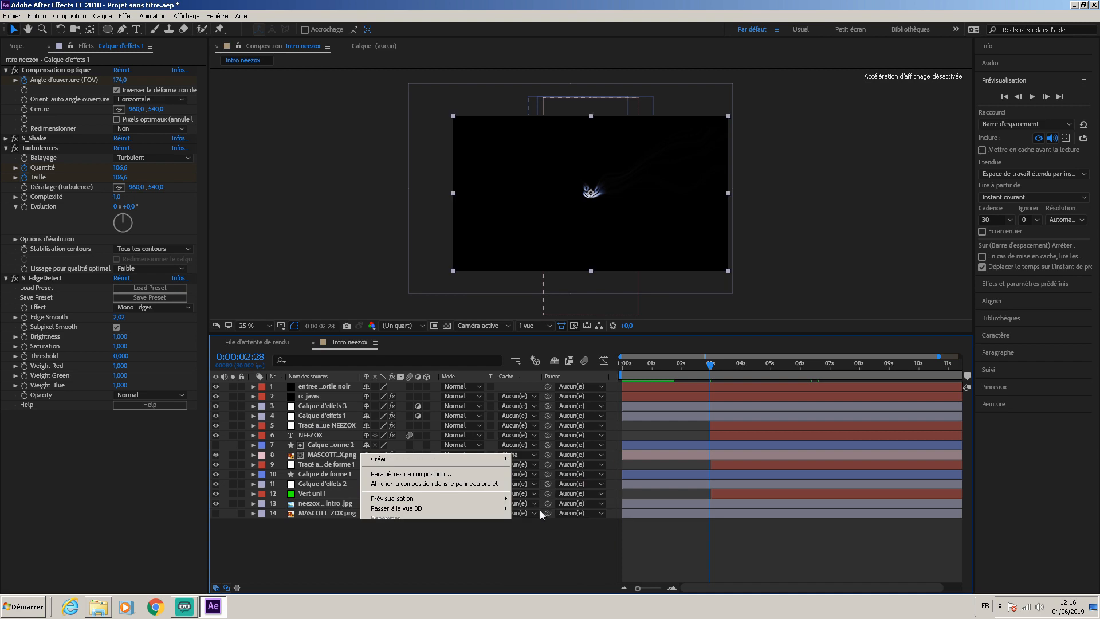
drag(330, 391, 339, 418)
drag(623, 406, 710, 413)
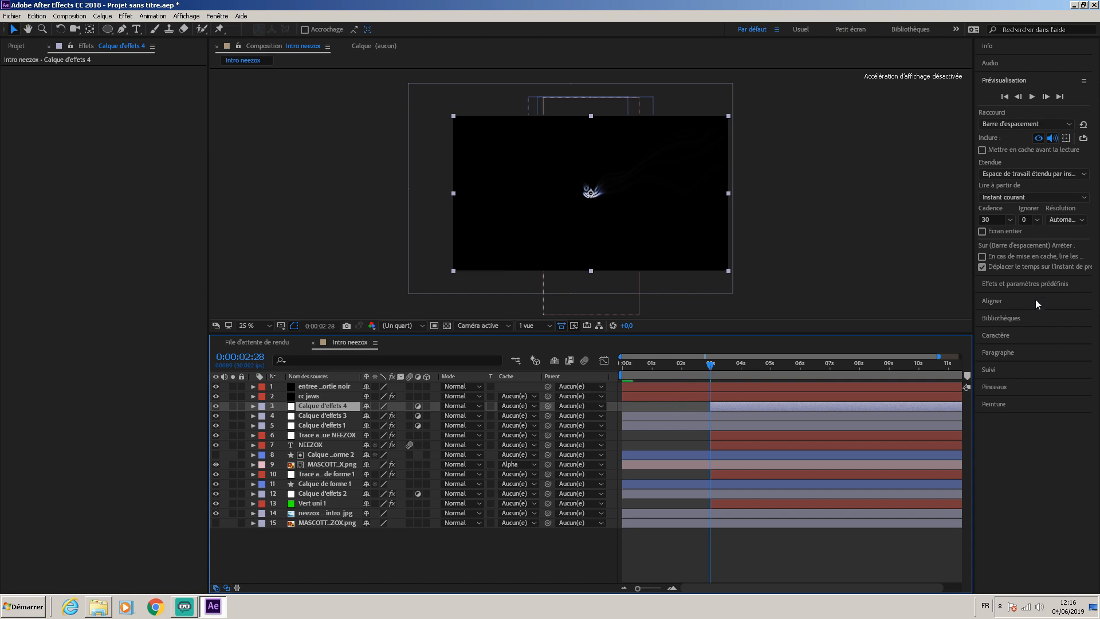
Find the Sapphire film effects with "s_film" and apply S_FilmDamage to Calque d'effets 4
click(1024, 290)
click(1023, 112)
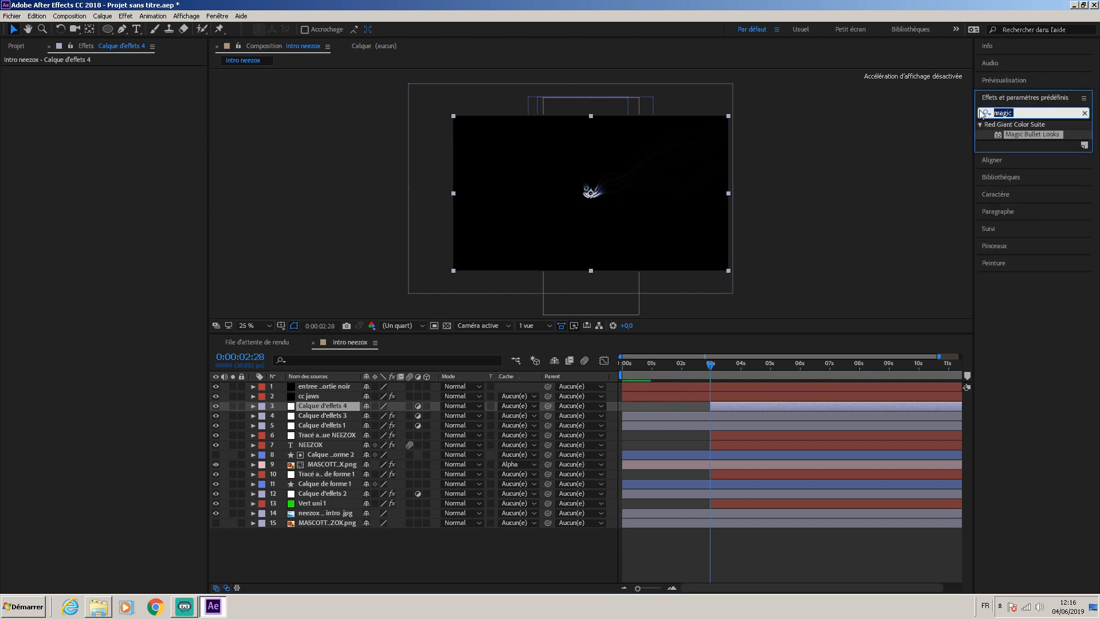
text(s_film)
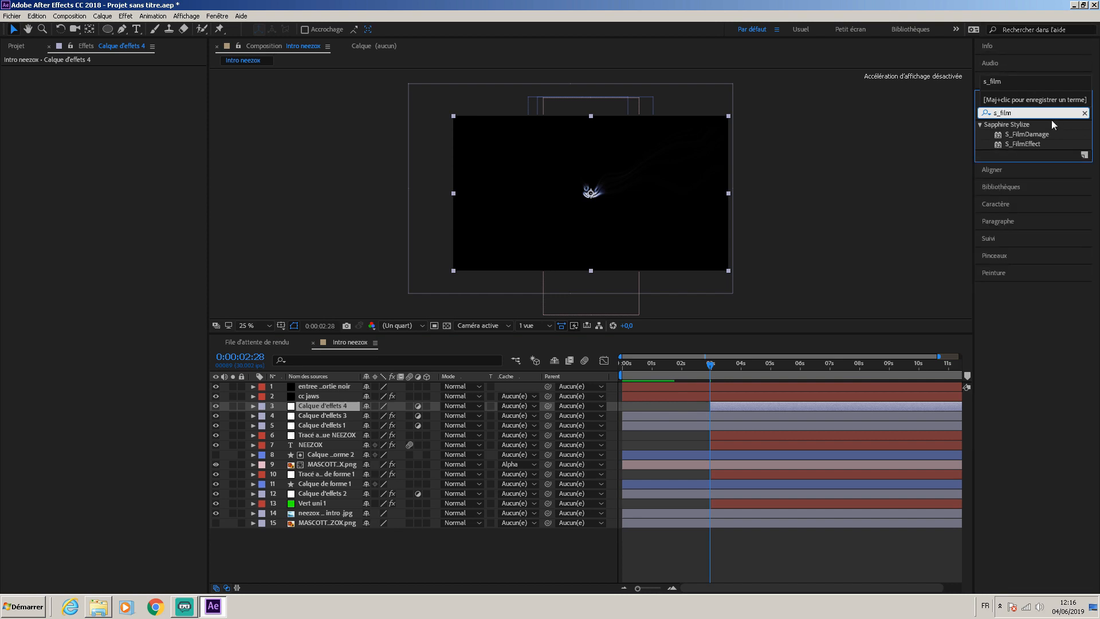
double_click(1040, 133)
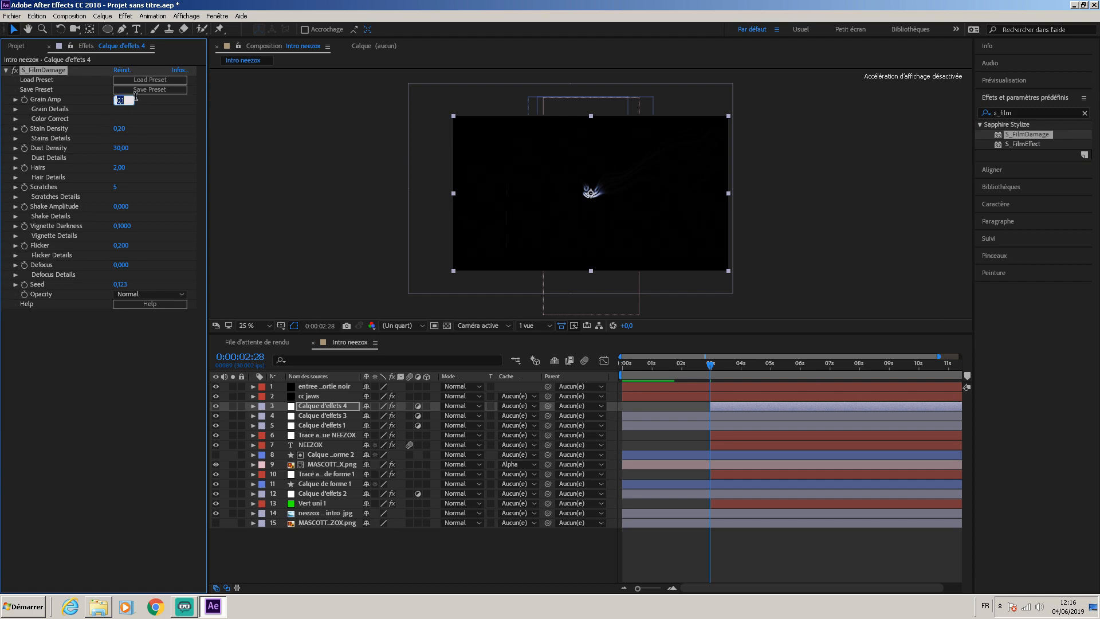
Set S_FilmDamage's Grain Amp to 0, Dust Density to 2, Hairs to 0.5 and Scratches to 0, checking the frame at 0:00:05:02
click(118, 131)
drag(119, 148, 107, 153)
click(85, 322)
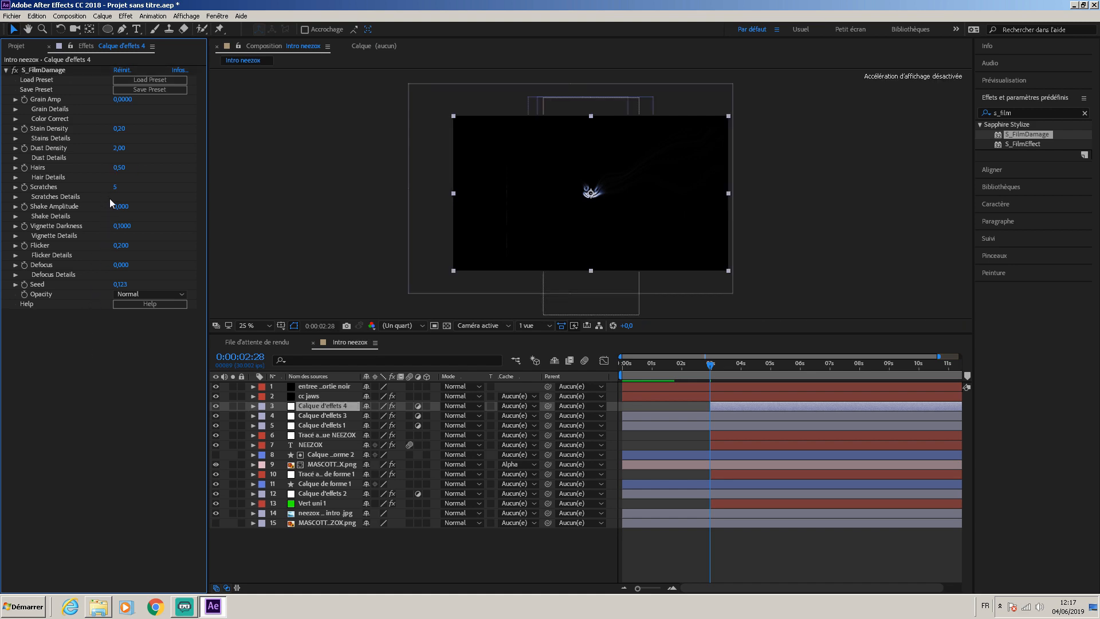
drag(114, 191, 108, 194)
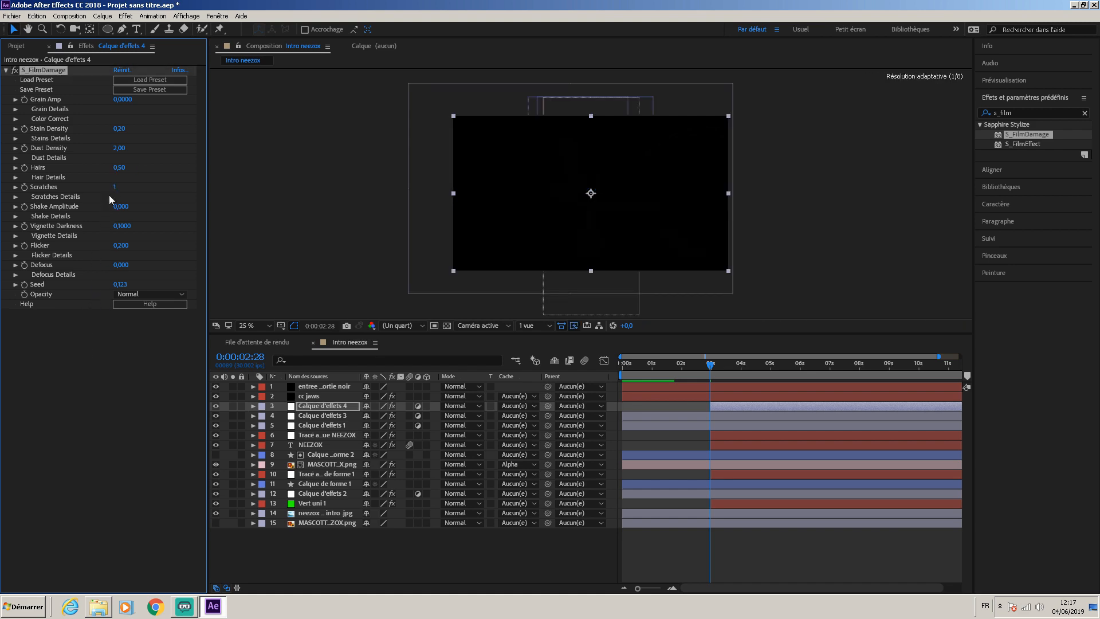
drag(715, 368, 771, 364)
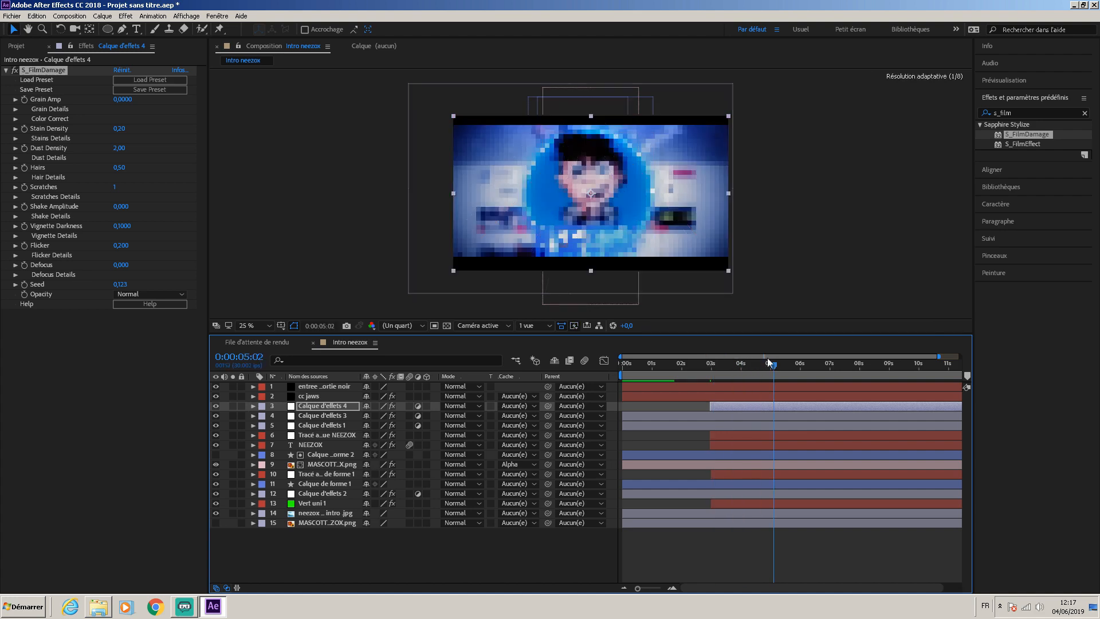
click(117, 190)
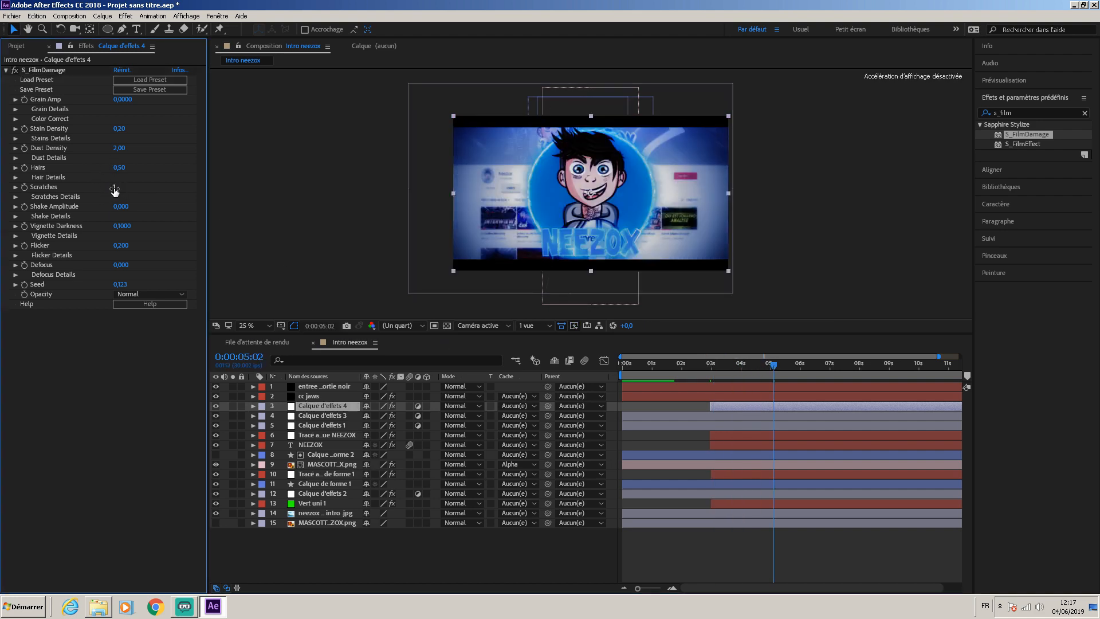
click(73, 196)
Preview the film-damaged intro from the start, inspect the frame at 0:00:05:21, and return to 0:00:00:00
drag(772, 373, 511, 389)
click(1007, 81)
click(1032, 96)
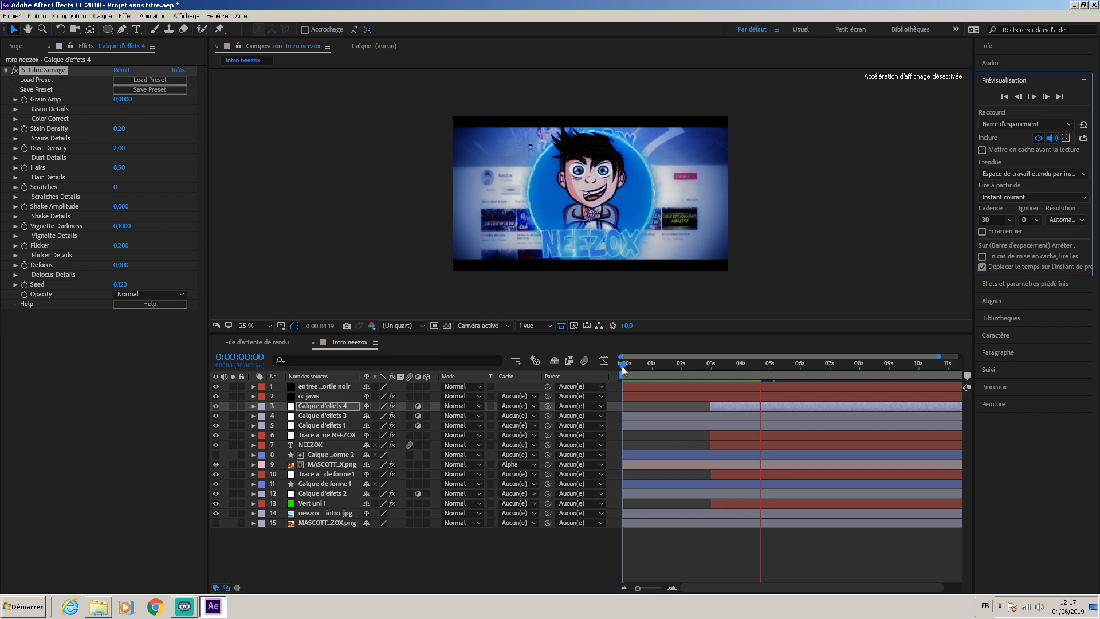
drag(623, 365, 788, 356)
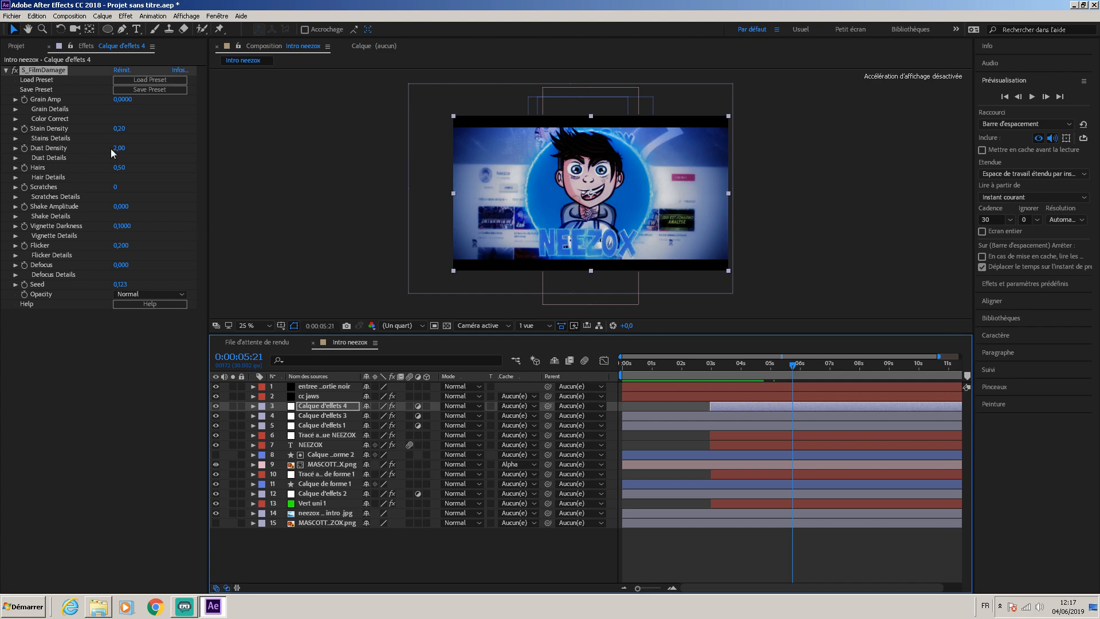
drag(795, 366, 730, 409)
key(space)
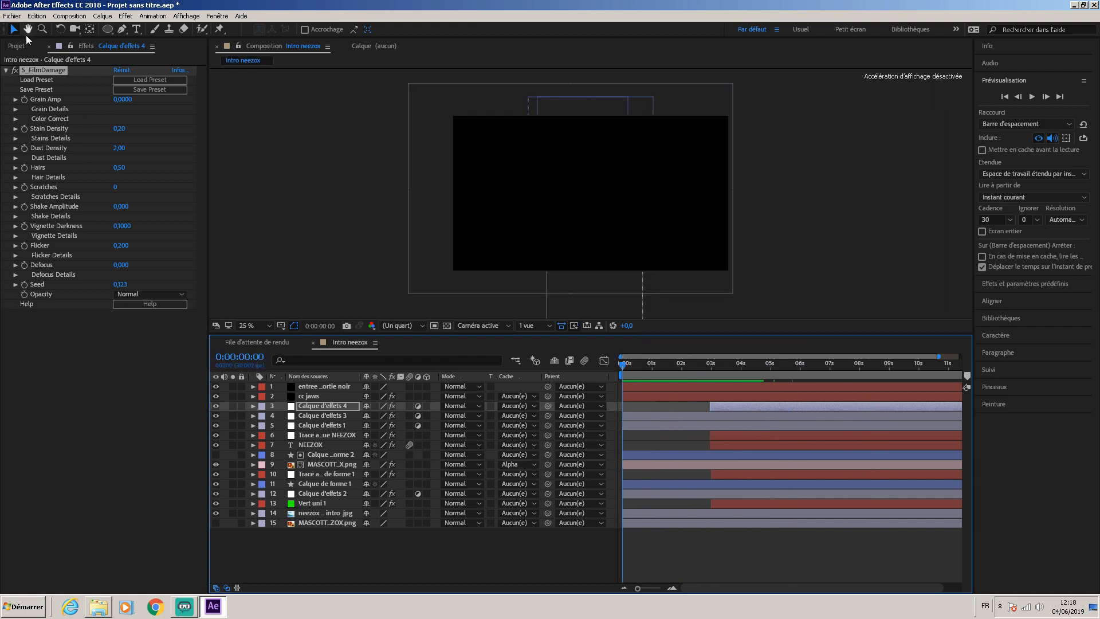
Go to 0:00:00:11, select the shape layer Calque de forme 1, and open Animation Composer
key(ctrl+0)
drag(77, 95, 635, 365)
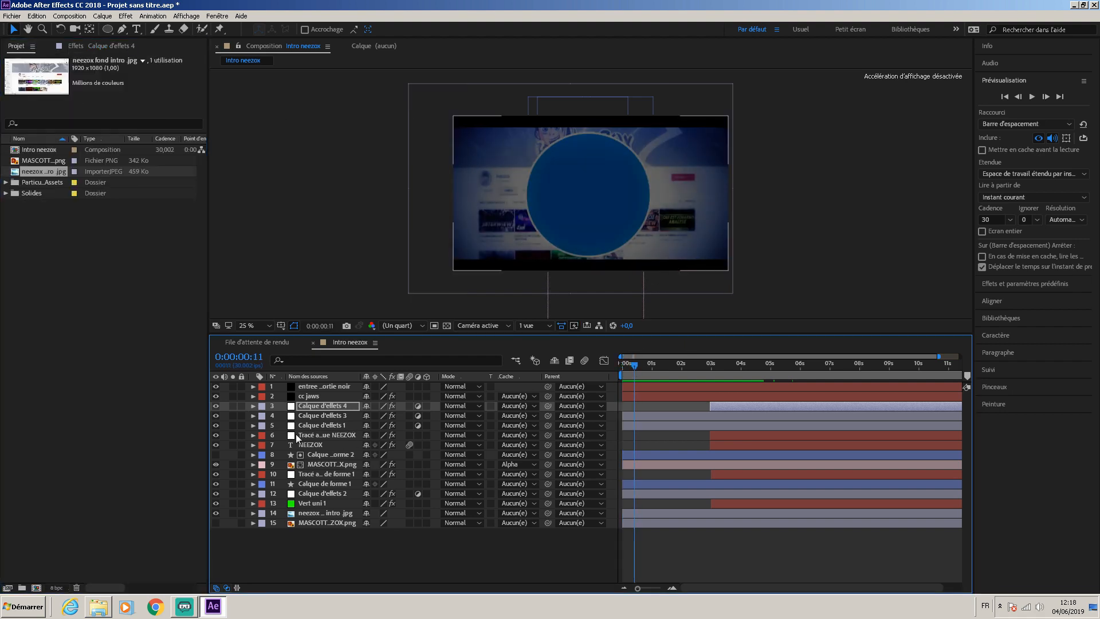
click(321, 483)
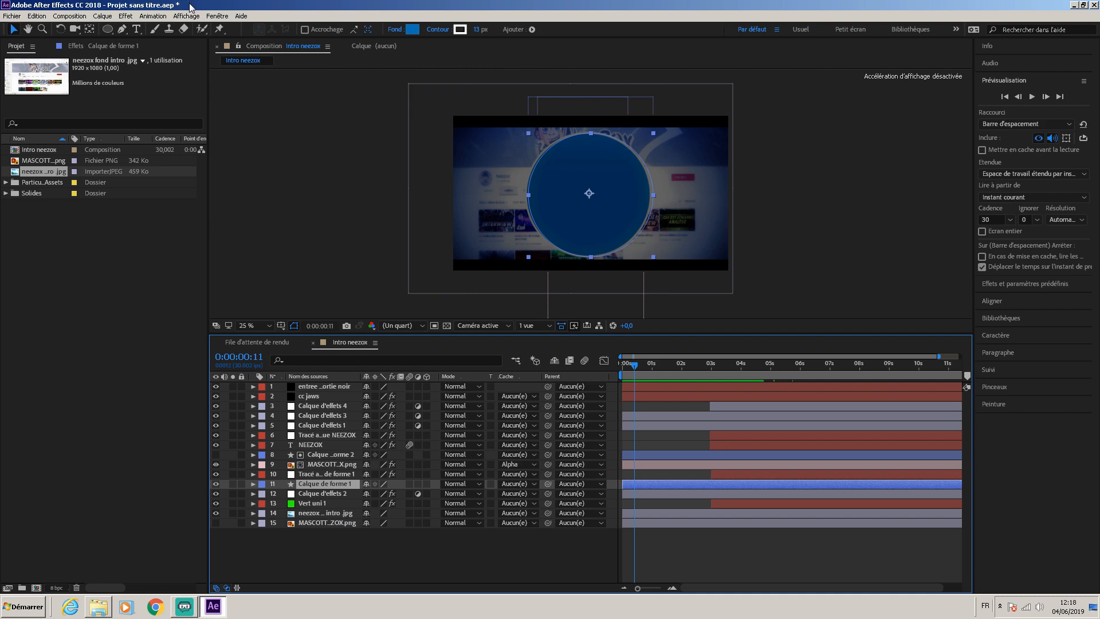
click(217, 16)
click(257, 98)
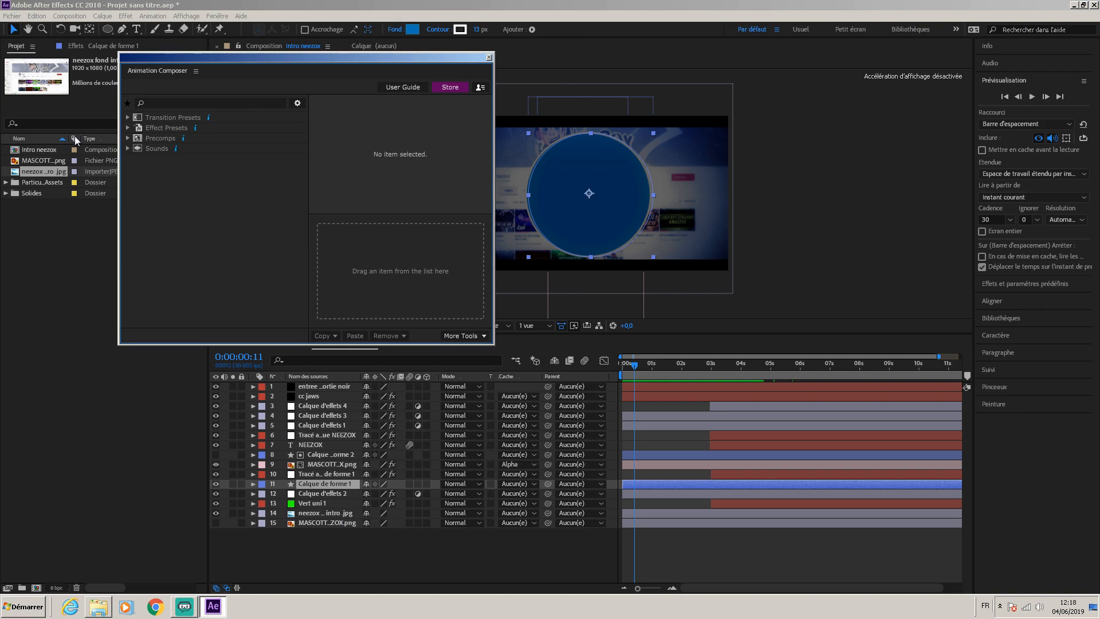
Apply the third Transition Presets animation as both In and Out transitions to Calque de forme 1 and Calque de forme 2
click(222, 117)
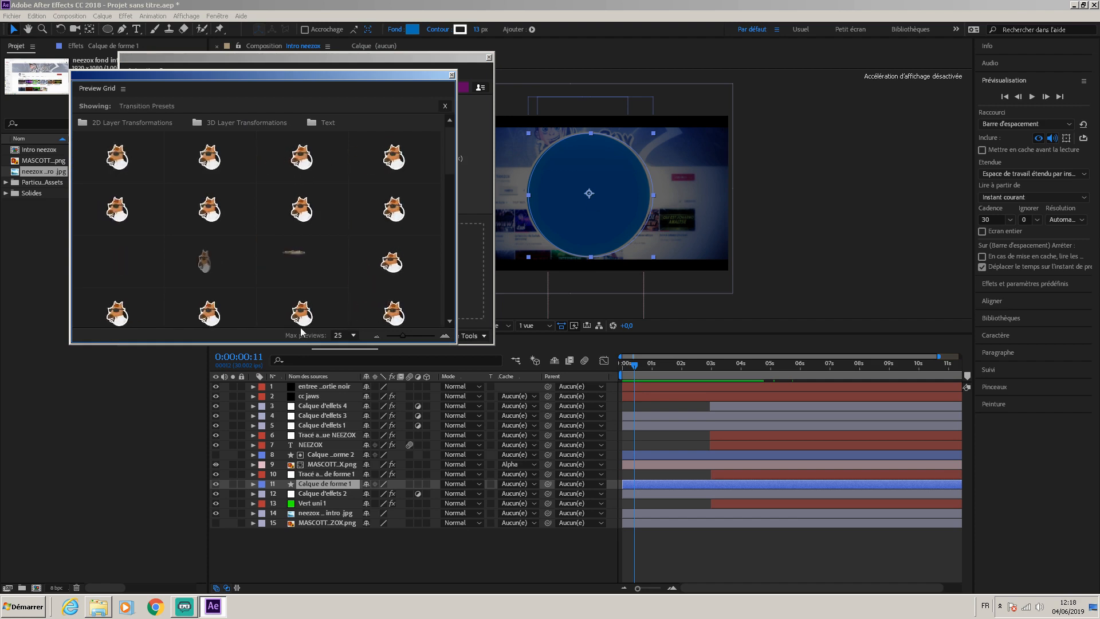
click(304, 159)
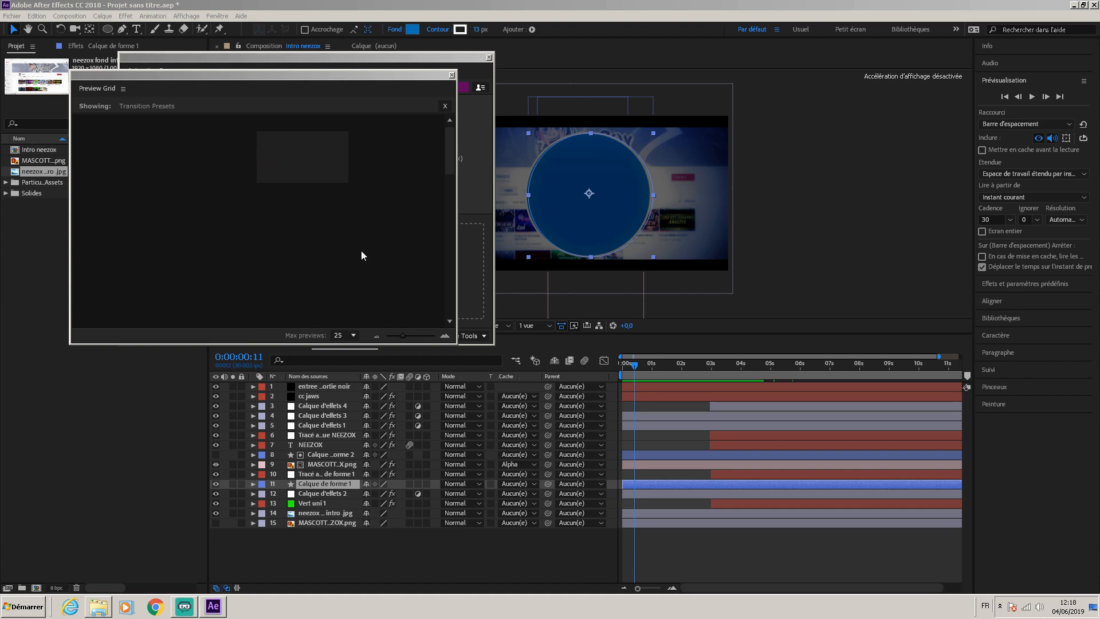
double_click(274, 267)
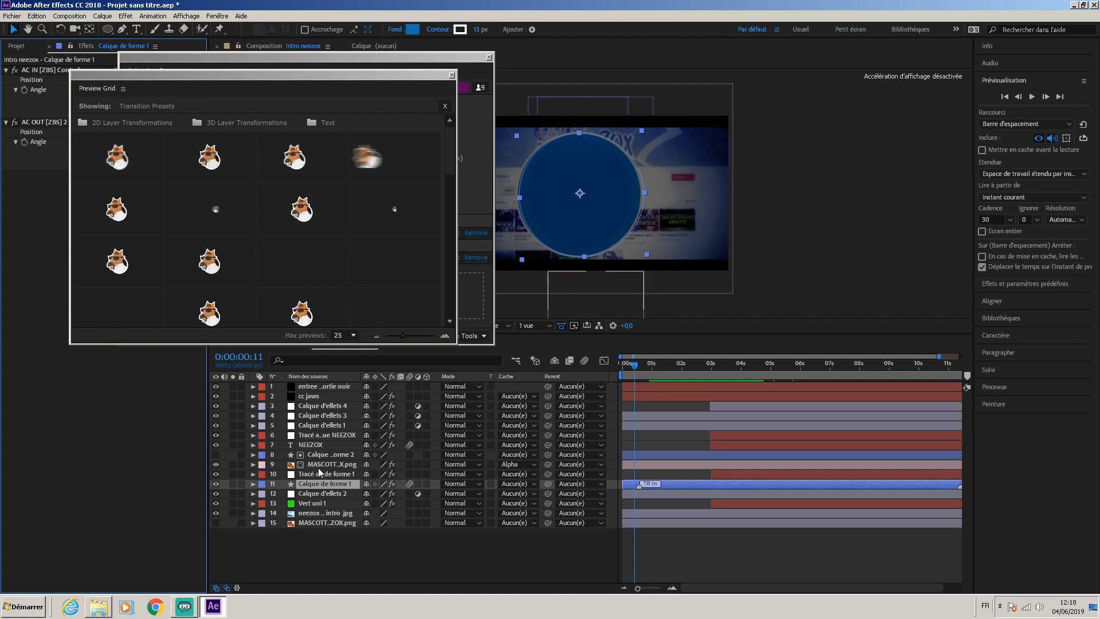
click(323, 454)
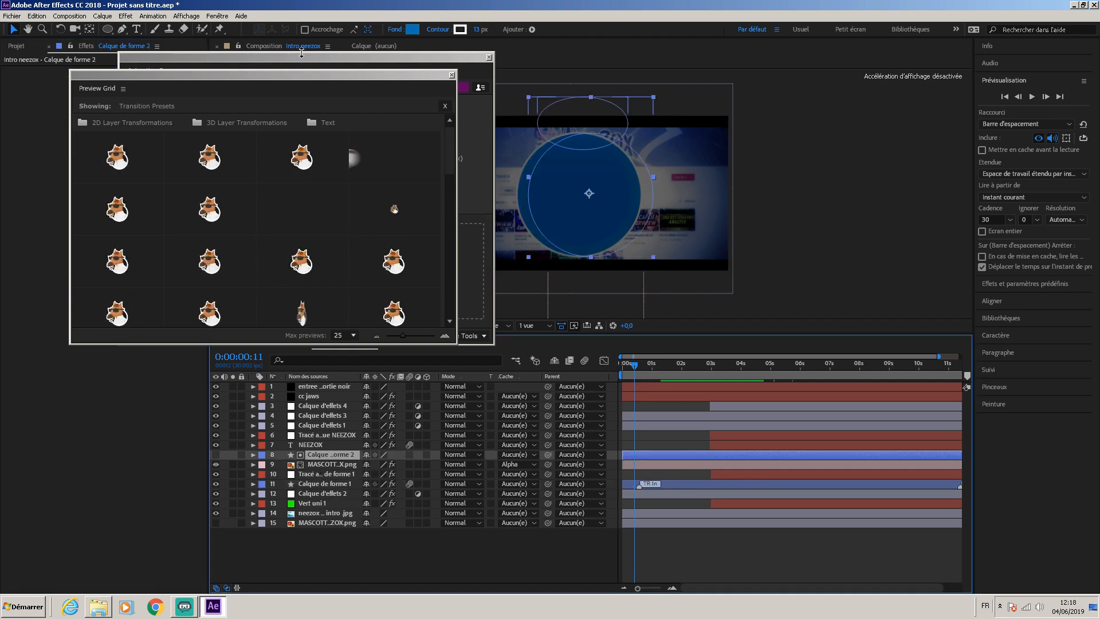
click(314, 168)
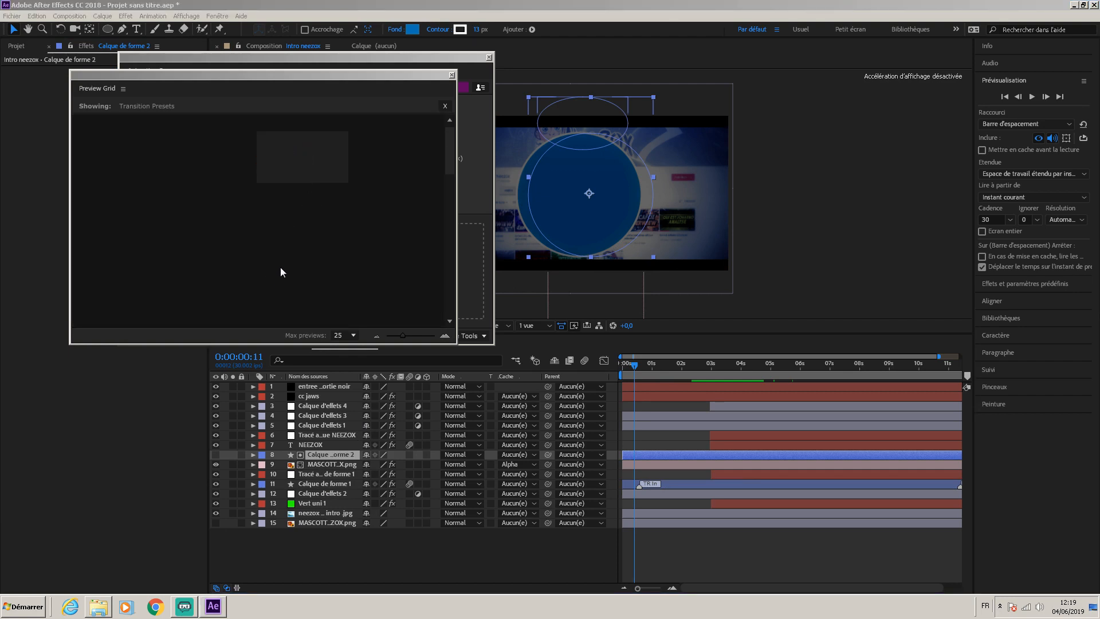
Apply the same transition preset to the NEEZOX text layer as an Out transition only
click(324, 445)
click(298, 165)
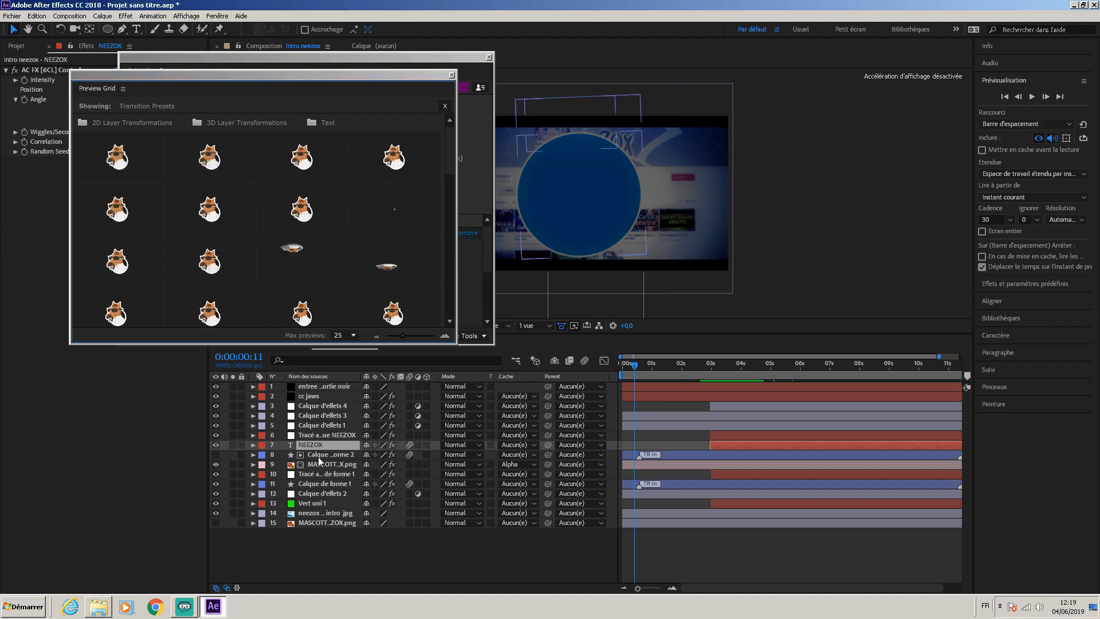
click(302, 153)
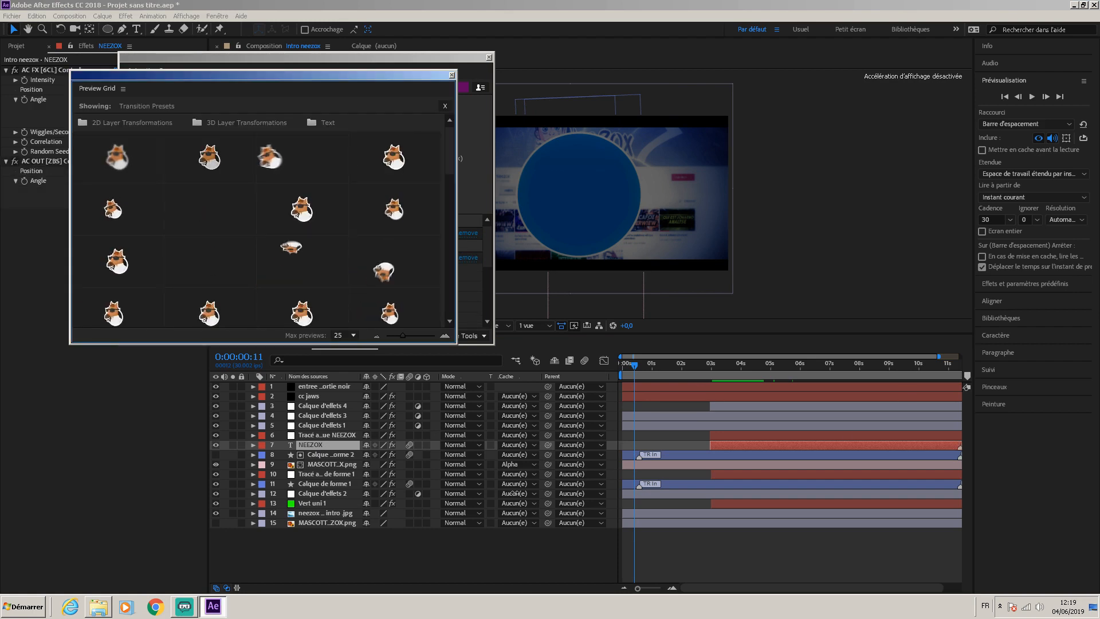
Apply the same preset as an Out transition only to the Tracé automatique Calque de forme 1 layer
click(318, 454)
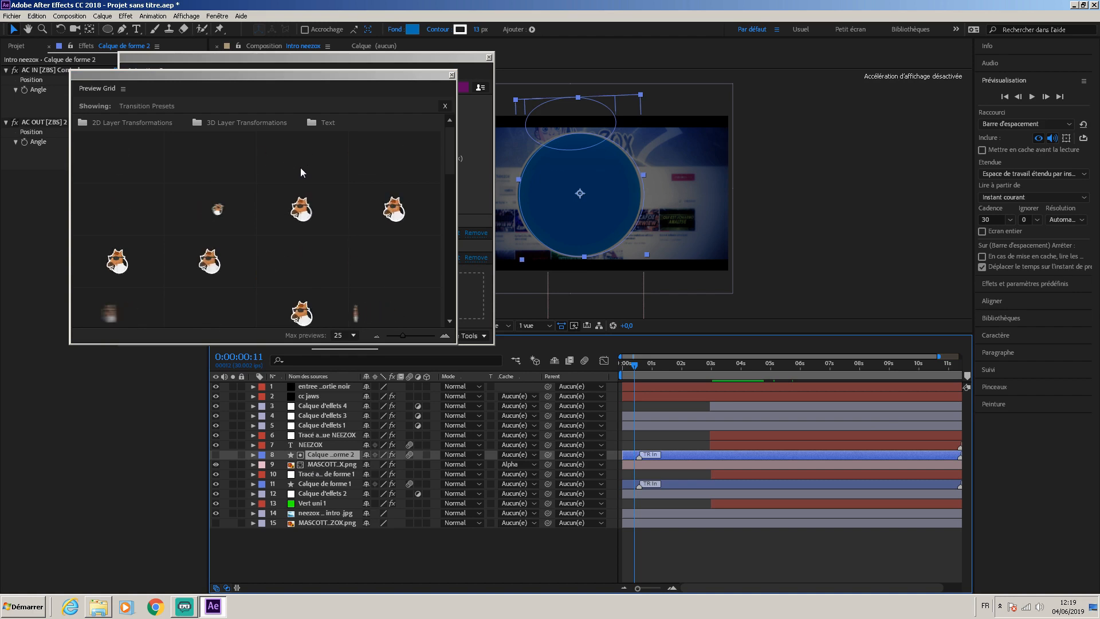
click(324, 481)
click(327, 474)
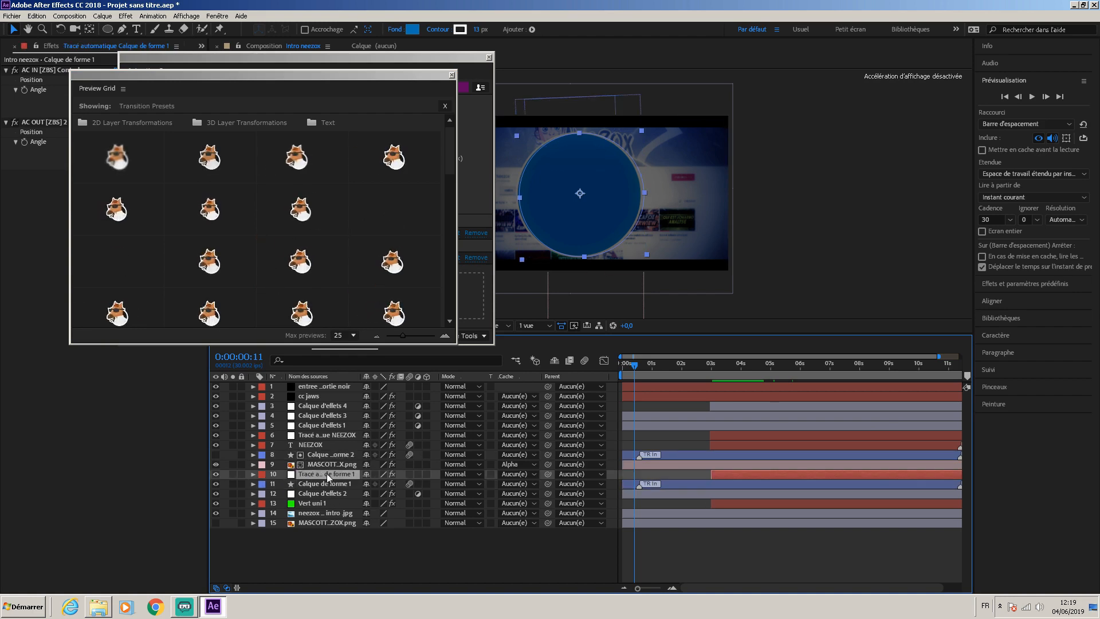
click(294, 163)
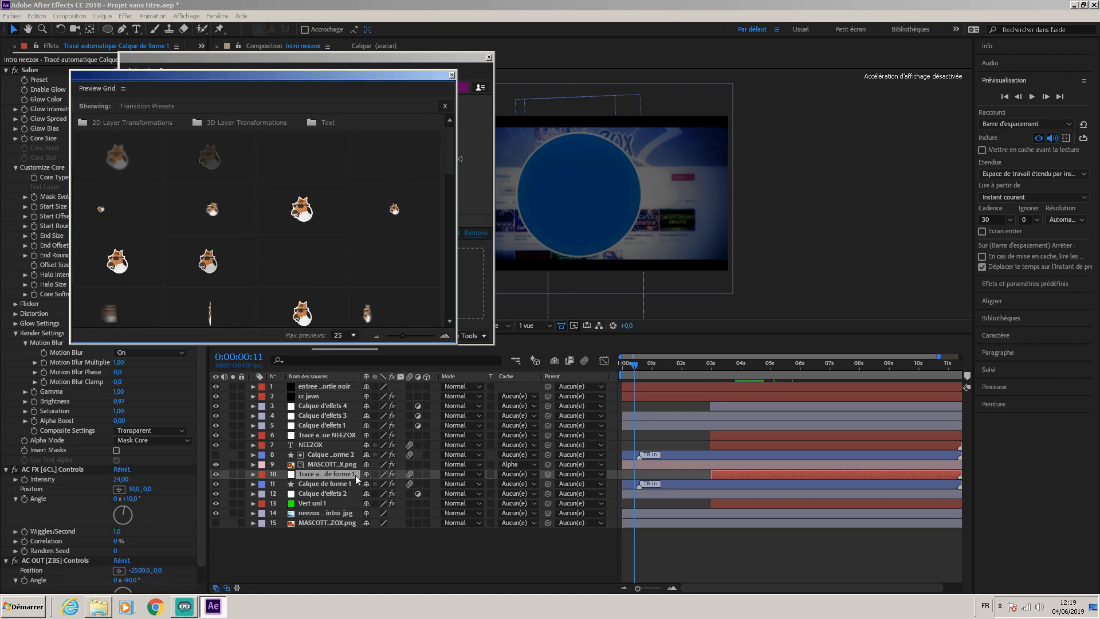
Delete the hidden MASCOTTE NEEZOX.png layer at the bottom of the layer stack
click(318, 485)
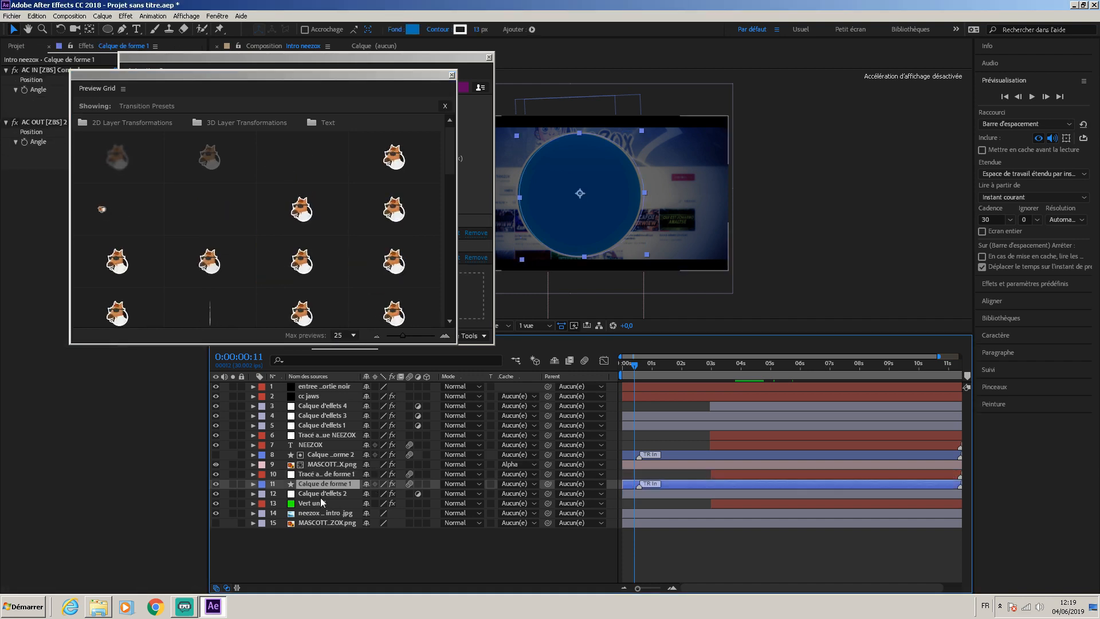
click(322, 494)
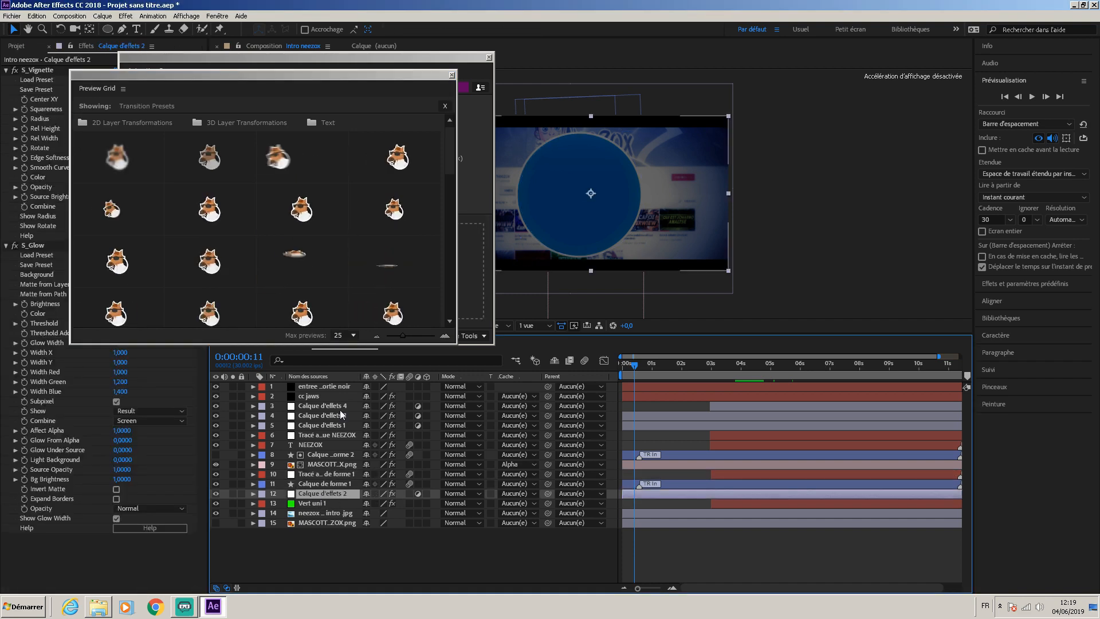
click(334, 523)
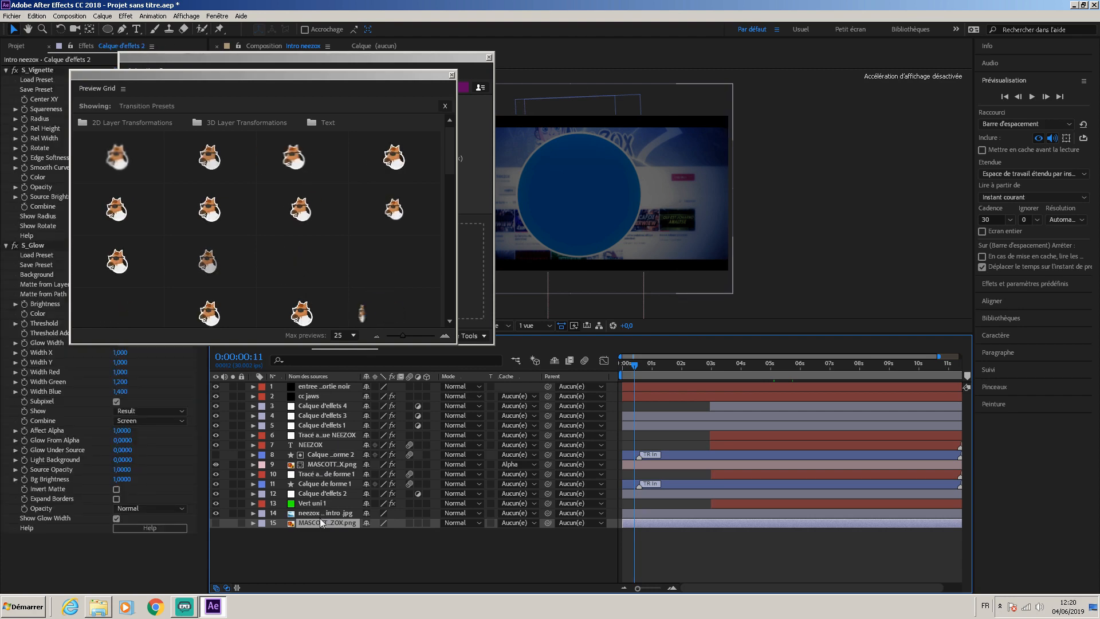
key(Delete)
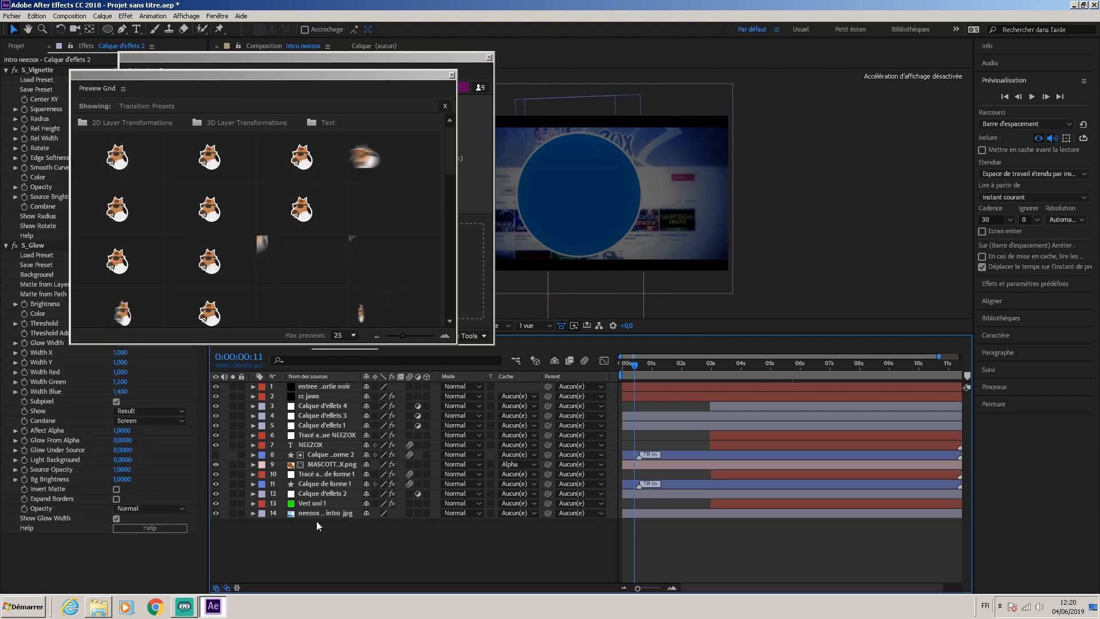
Go to 0:00:02:00 and apply the same preset as an Out transition only to the visible MASCOTTE NEEZOX.png layer
click(308, 466)
click(641, 364)
drag(661, 360, 685, 371)
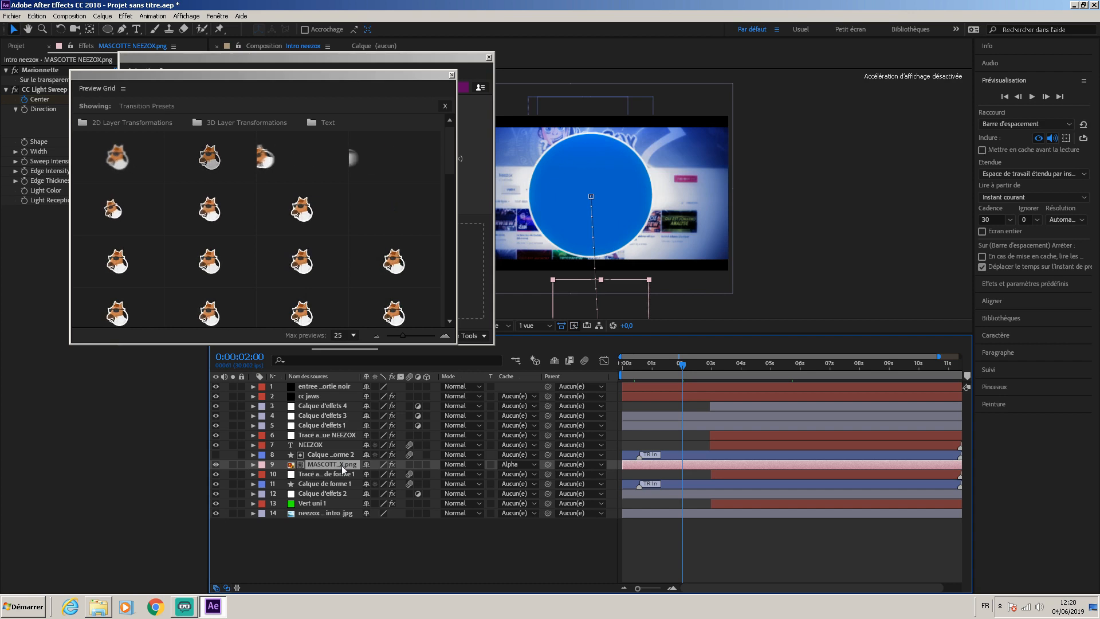
click(297, 171)
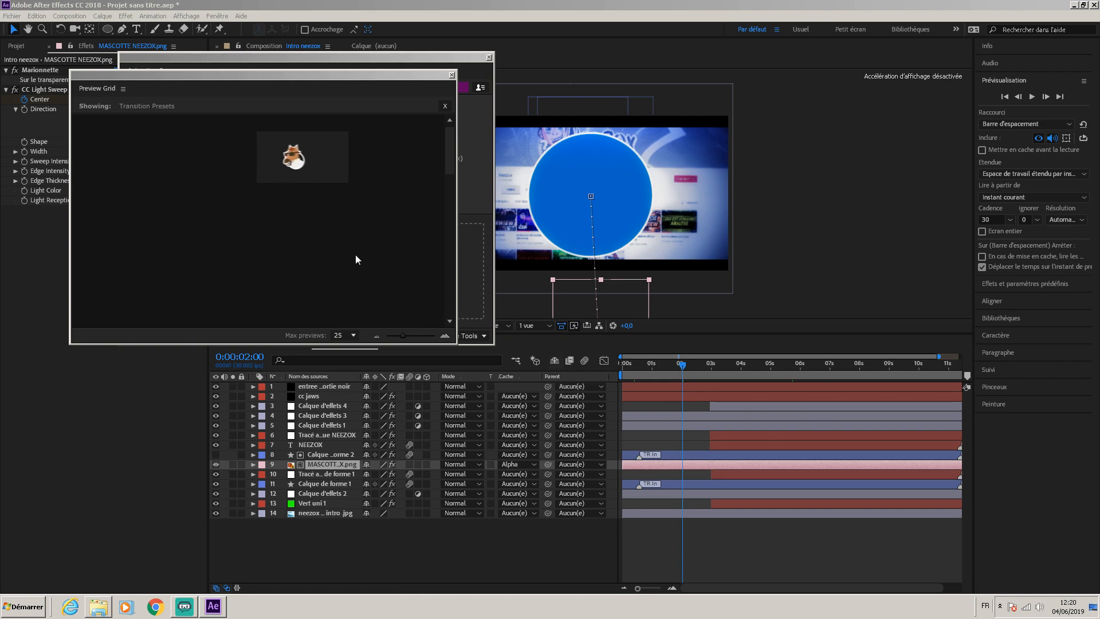
click(273, 271)
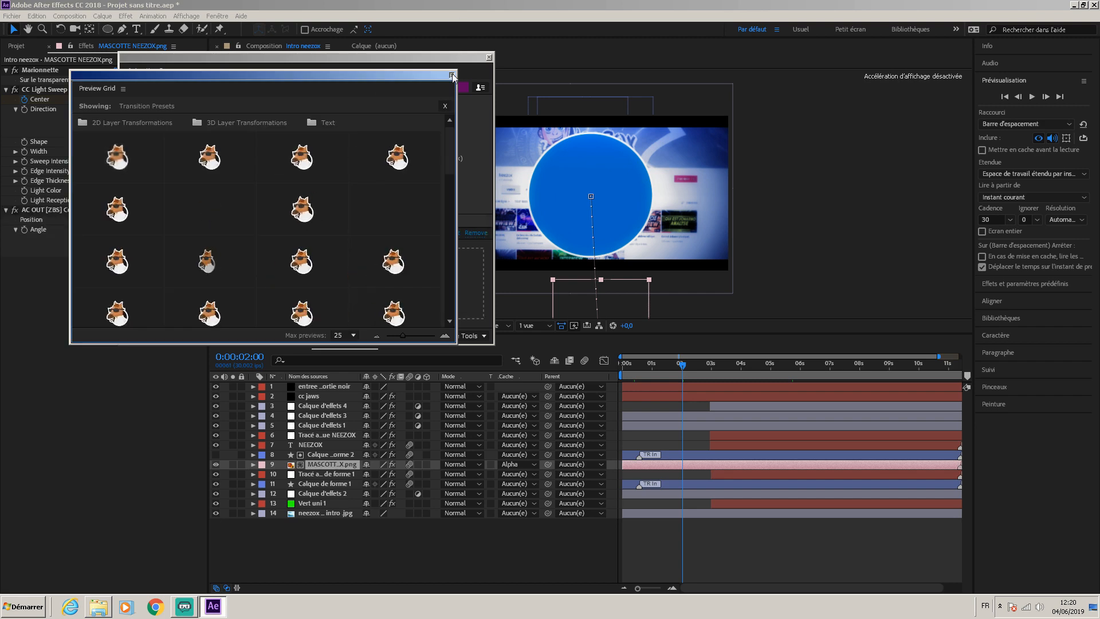
Close the Animation Composer windows and return to 0:00:00:00
click(490, 56)
click(489, 56)
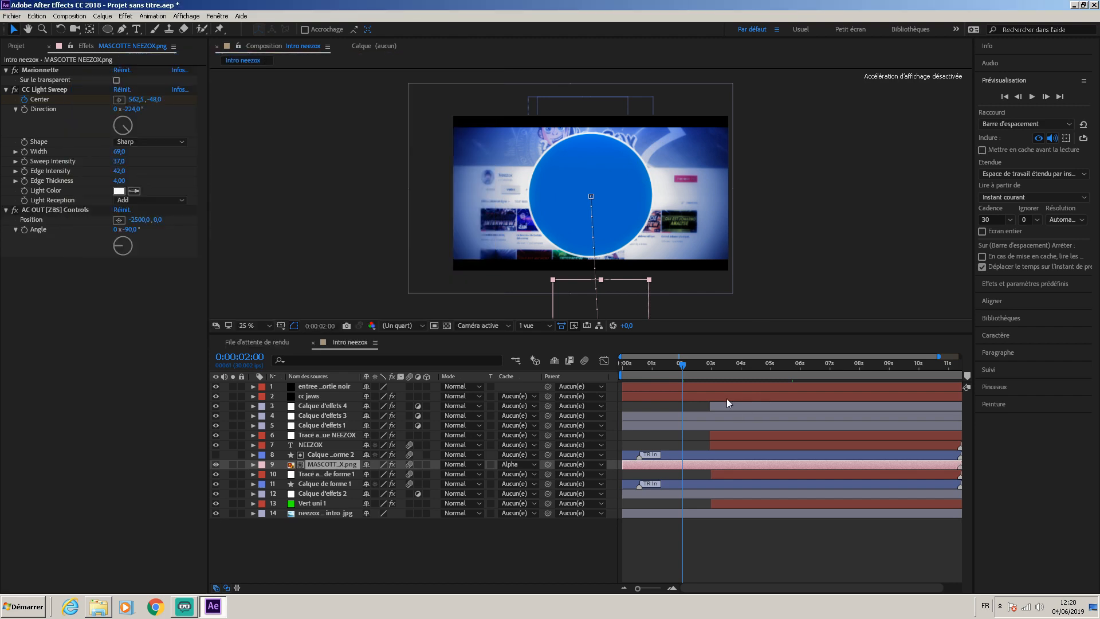
drag(684, 374, 581, 380)
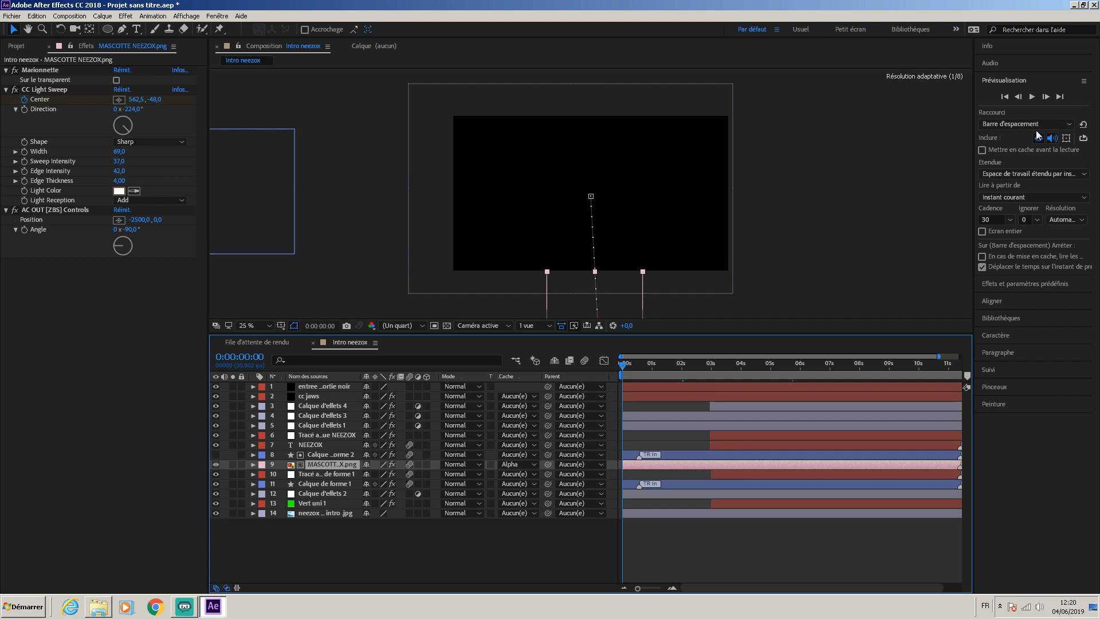
Preview the intro from its start and move the current time to 0:00:08:15
click(1032, 96)
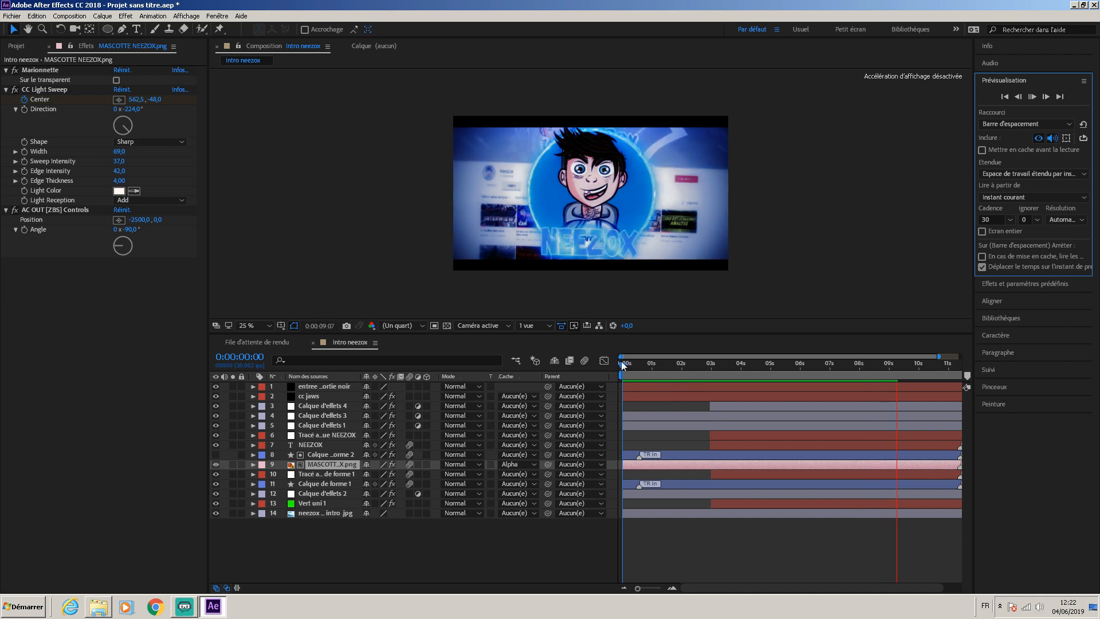
drag(621, 361, 875, 372)
Try the Vert uni 1 layer above Calque d'effets 2, check the frame at 0:00:07:22, and restore the original layer order
click(321, 503)
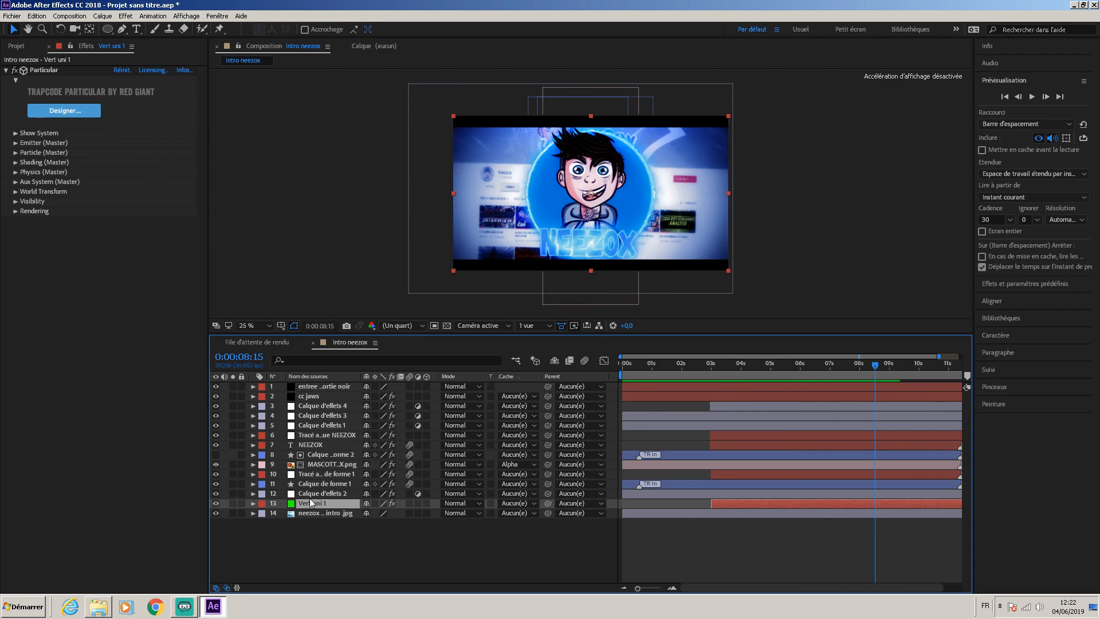
drag(321, 505, 327, 491)
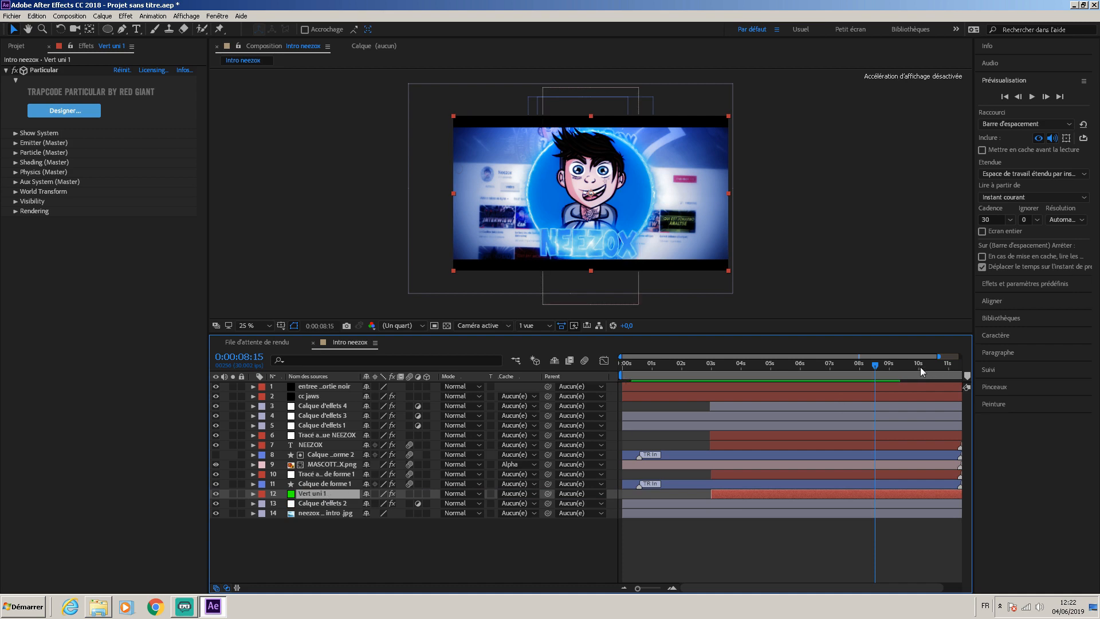
drag(875, 364, 854, 369)
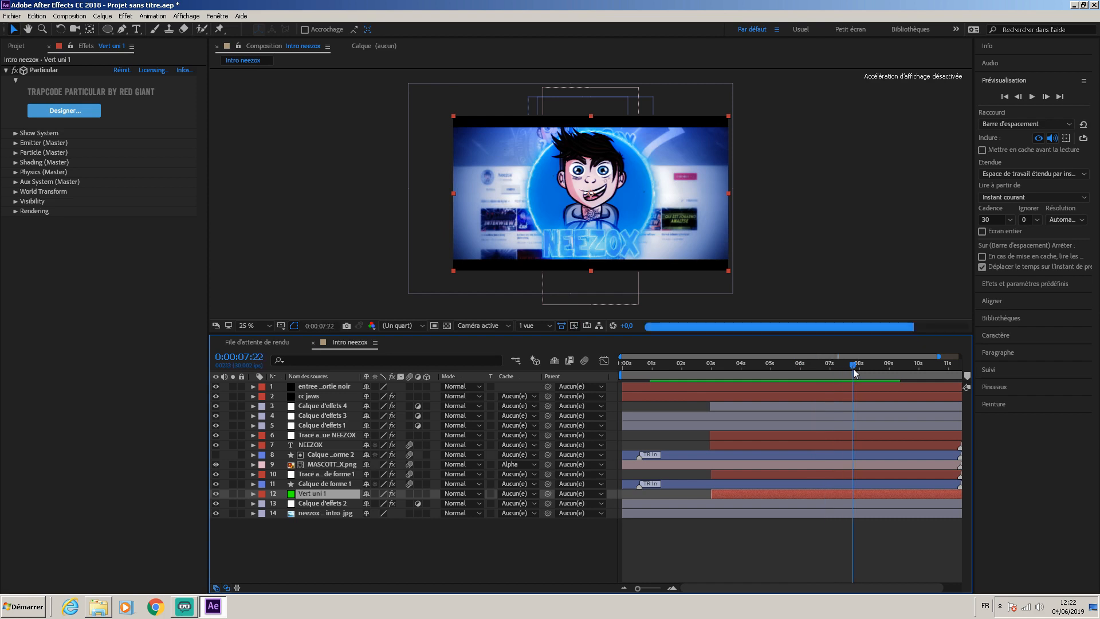
drag(307, 493, 312, 507)
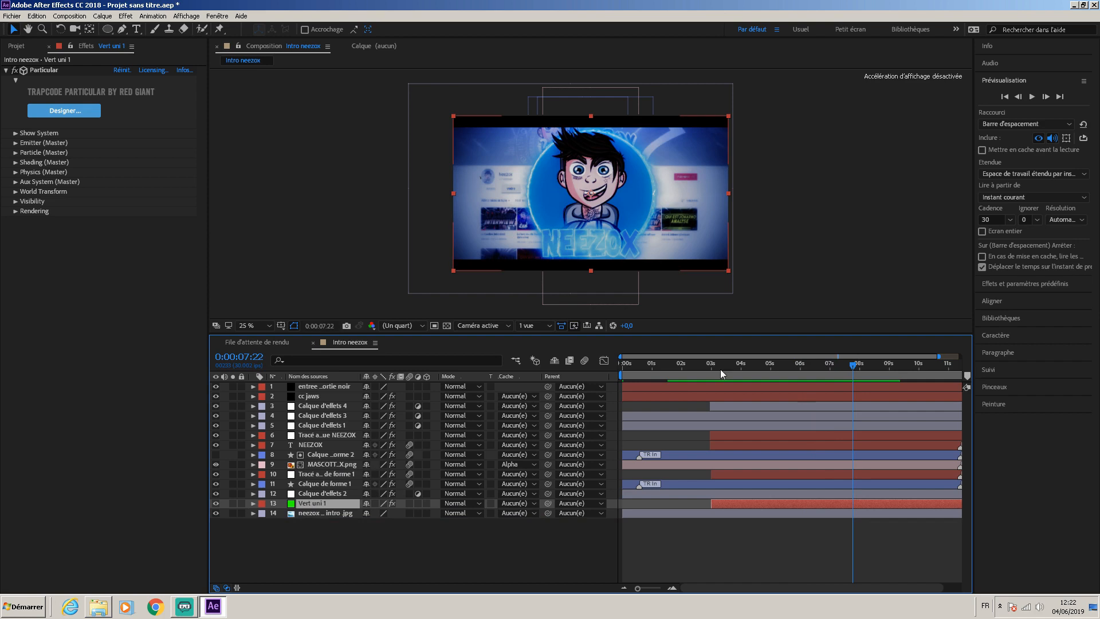
At 0:00:11:23, apply the Ease Position & Rotate 1 Out transition to the Tracé automatique NEEZOX layer and close the Animation Composer windows
drag(854, 367, 937, 373)
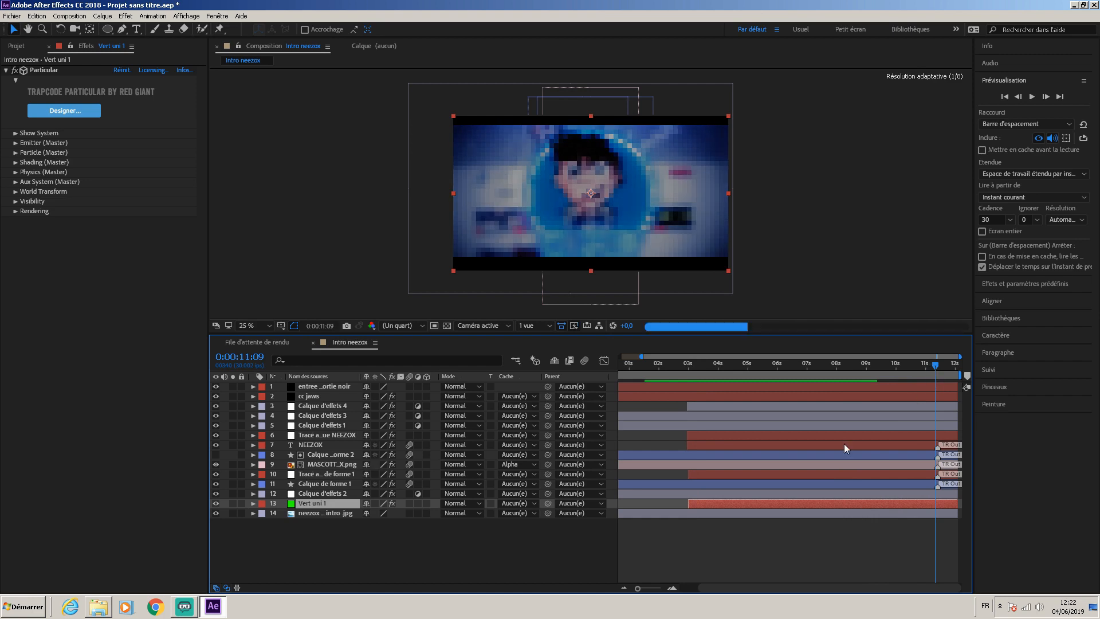
click(949, 365)
drag(949, 366, 950, 370)
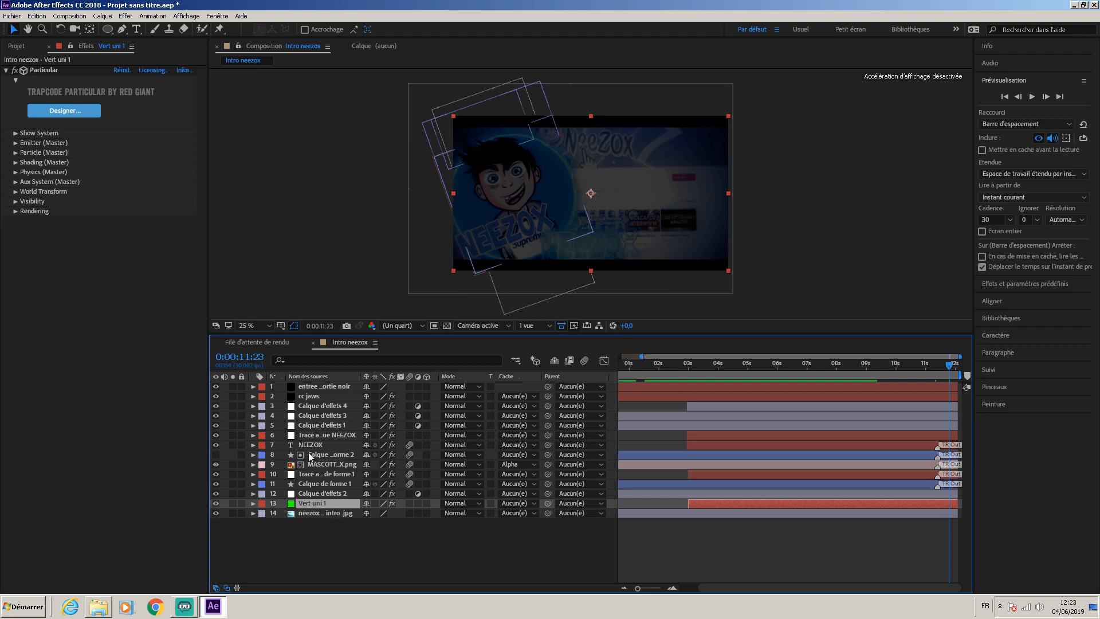
click(314, 437)
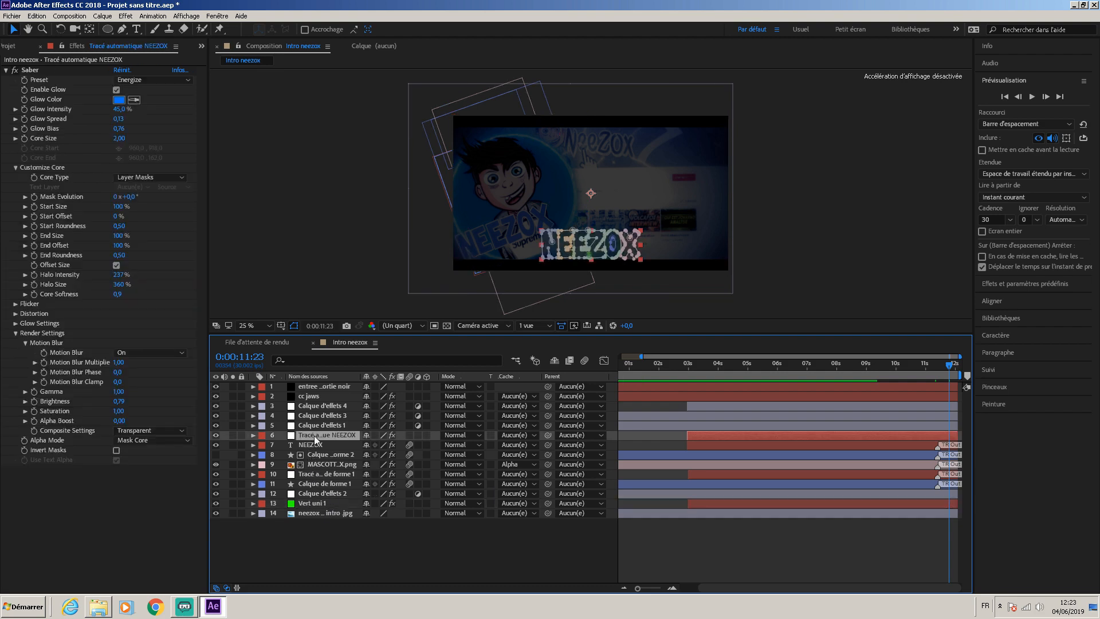
click(217, 16)
click(249, 92)
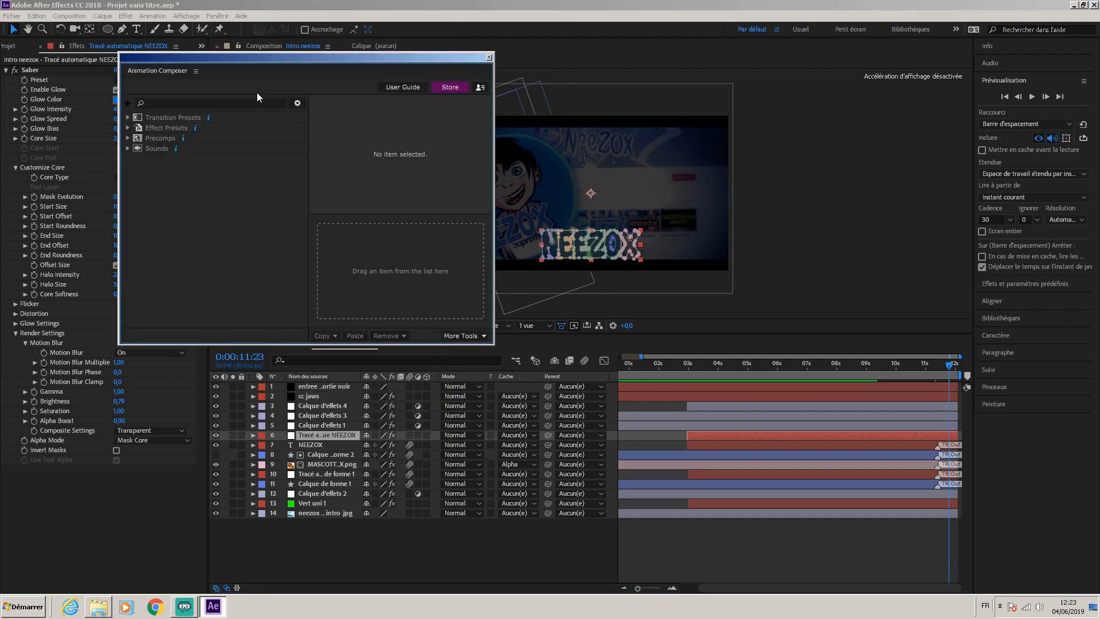
click(222, 117)
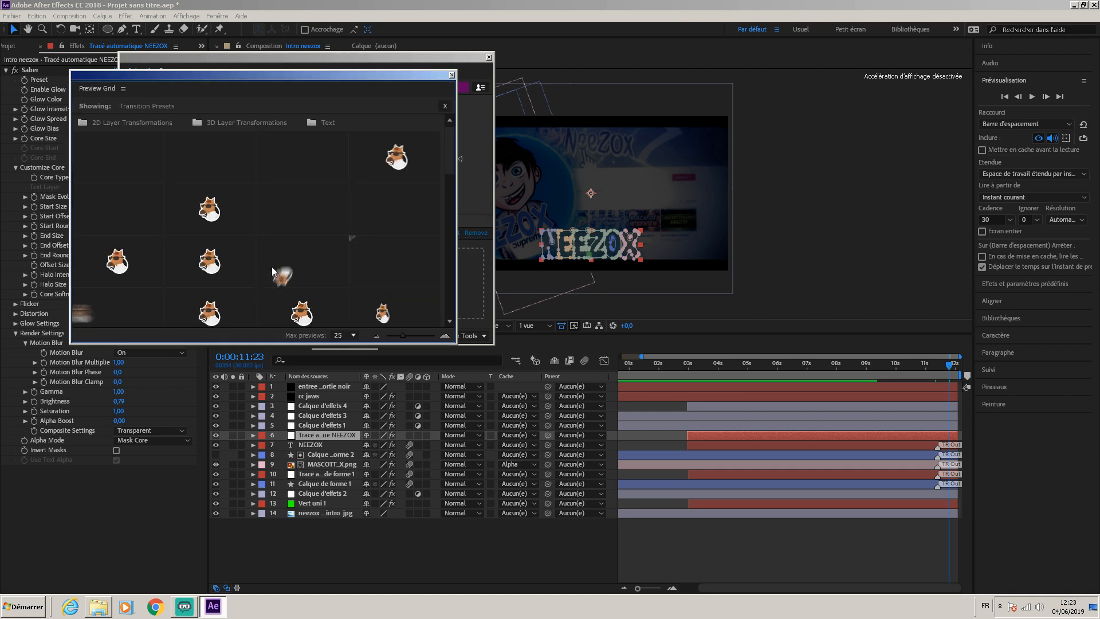
double_click(272, 267)
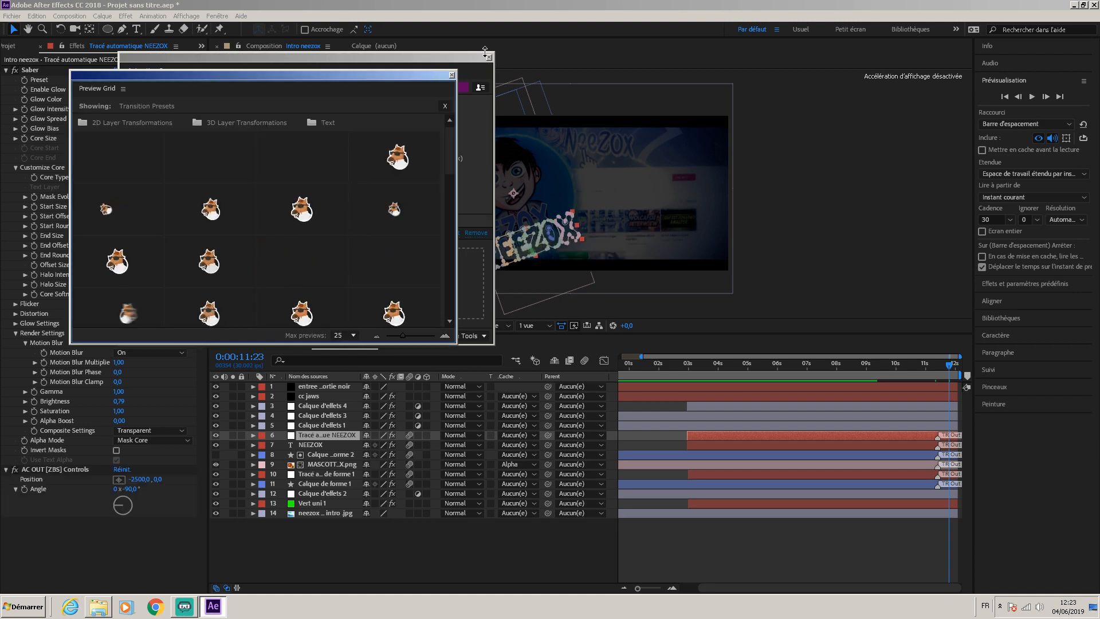
click(450, 75)
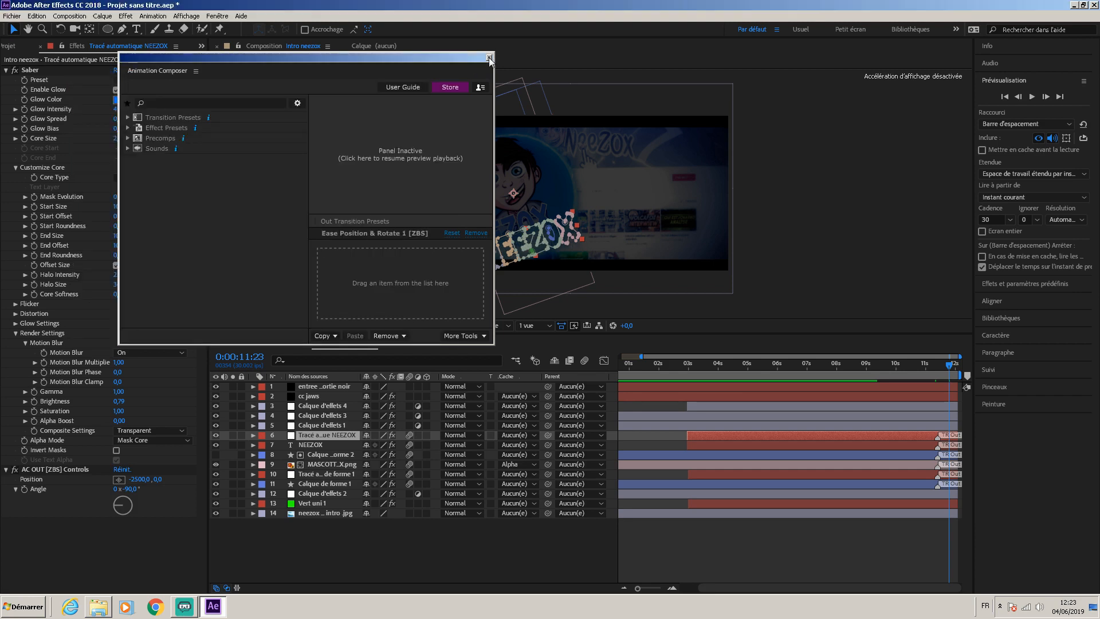
click(489, 58)
At 0:00:11:18, set the opacity of the entree et sortie noir layer to 100%
mouse_move(943, 364)
mouse_down()
mouse_move(921, 365)
mouse_move(946, 365)
mouse_up()
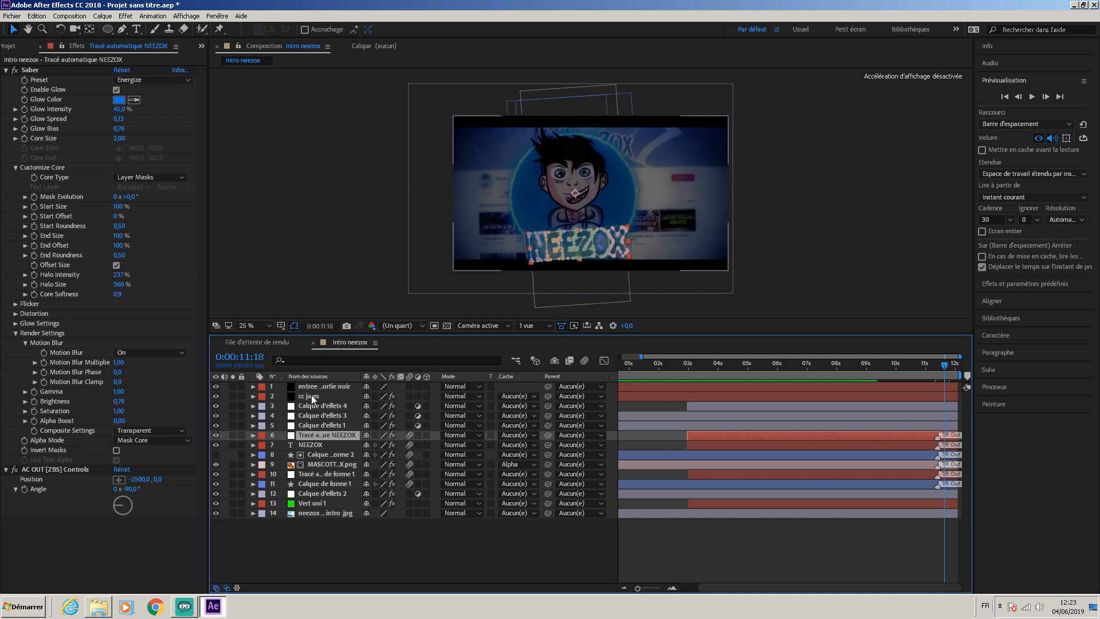
click(316, 388)
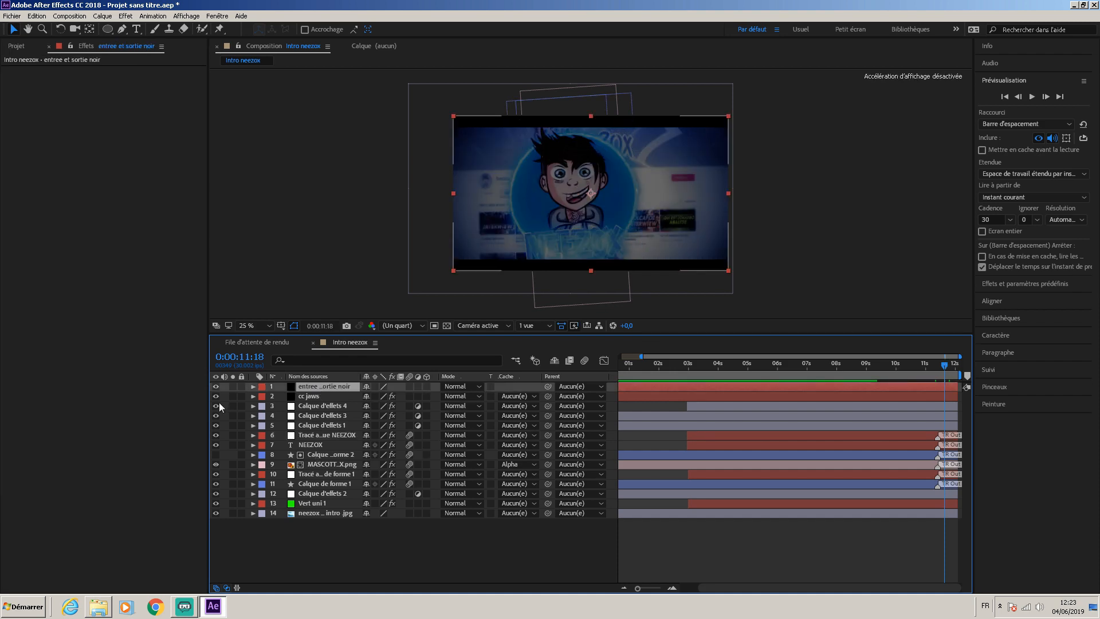
click(253, 387)
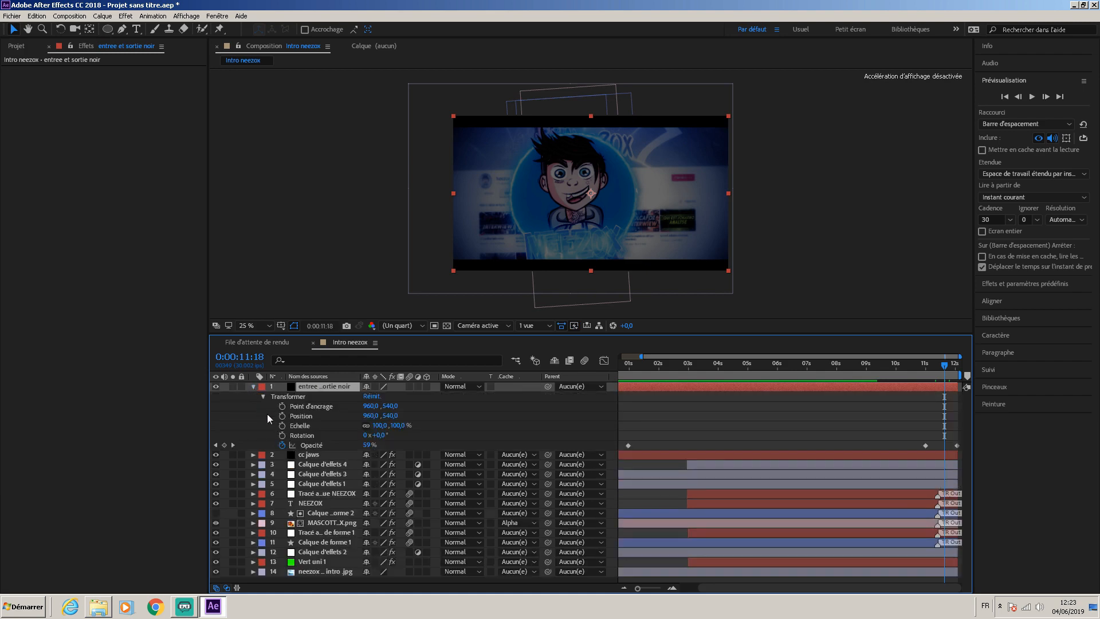
drag(369, 447, 951, 404)
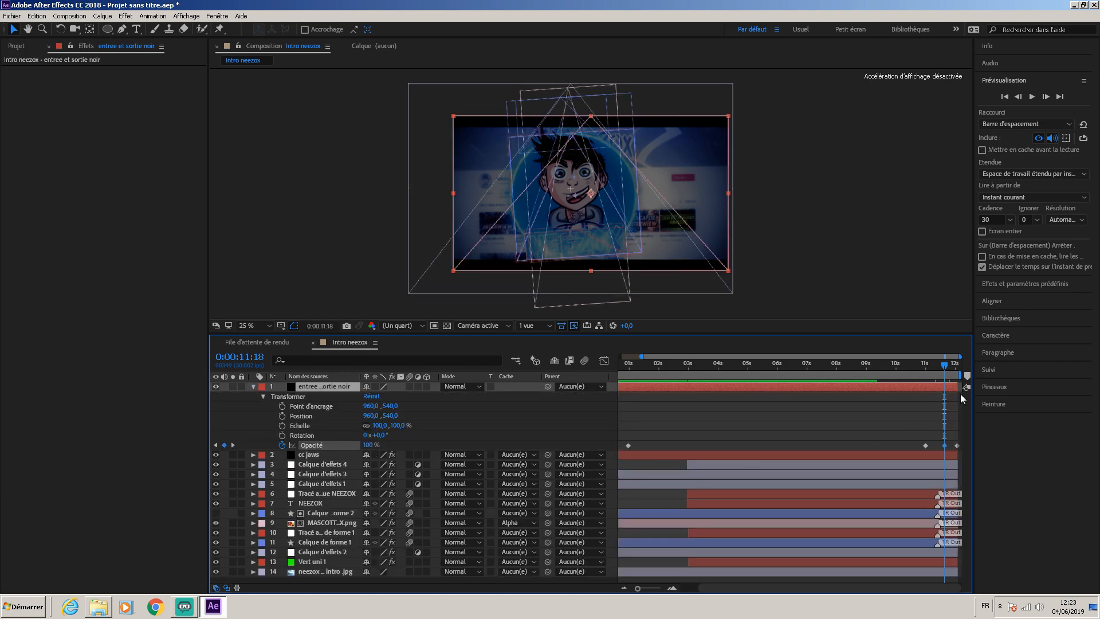
Preview the intro from 0:00:06:01 and stop the playback
drag(946, 367, 781, 398)
click(1032, 96)
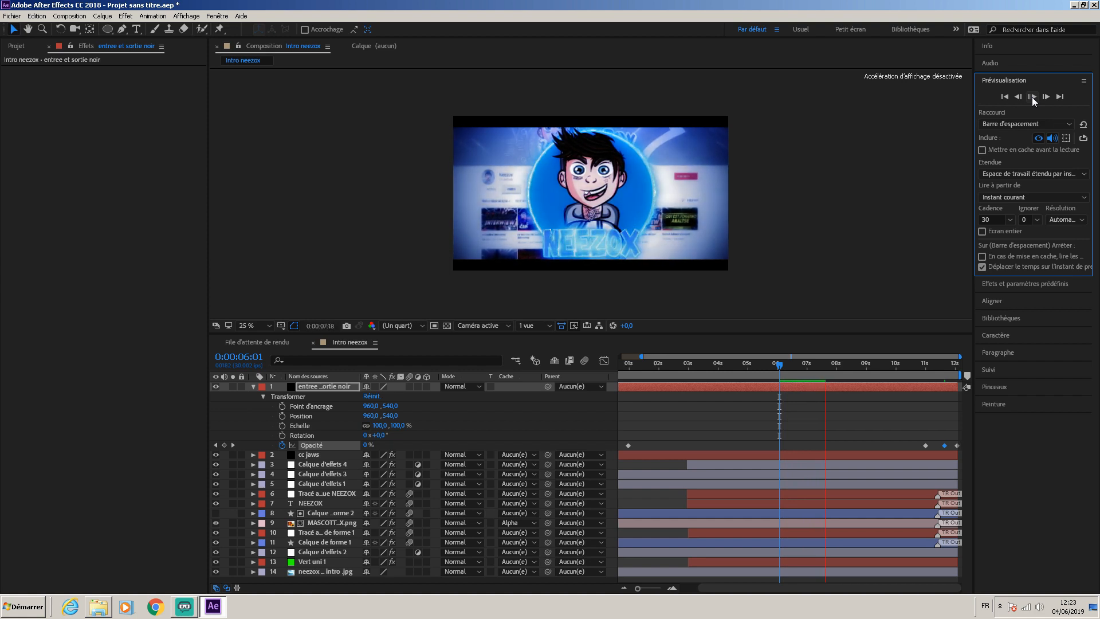
click(1033, 97)
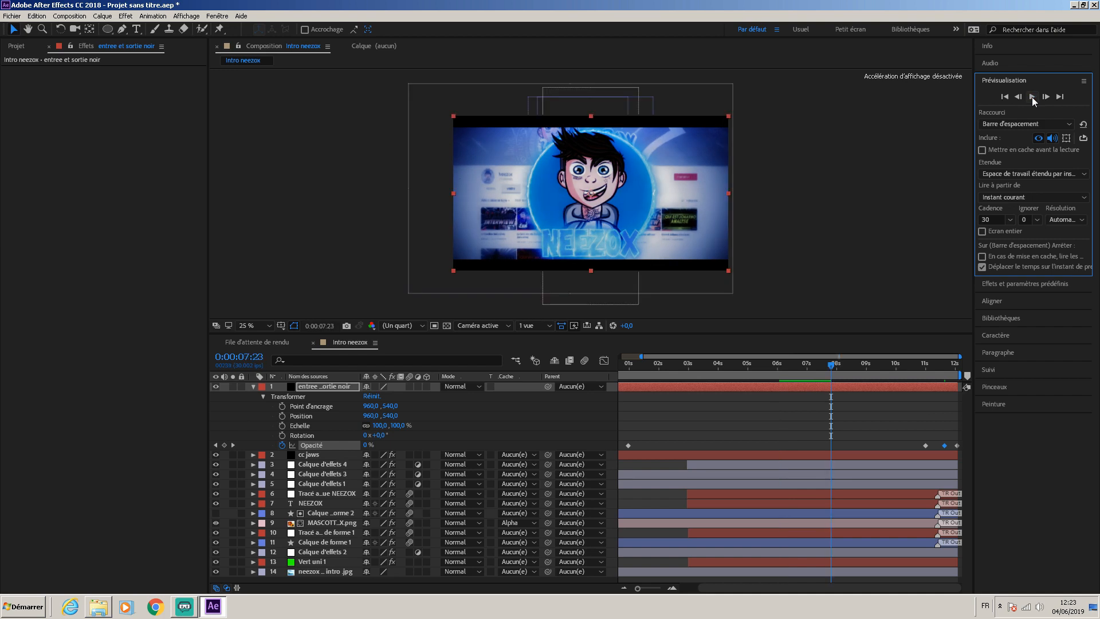
Select the Intro neezox composition in the project and add it to the render queue
click(13, 48)
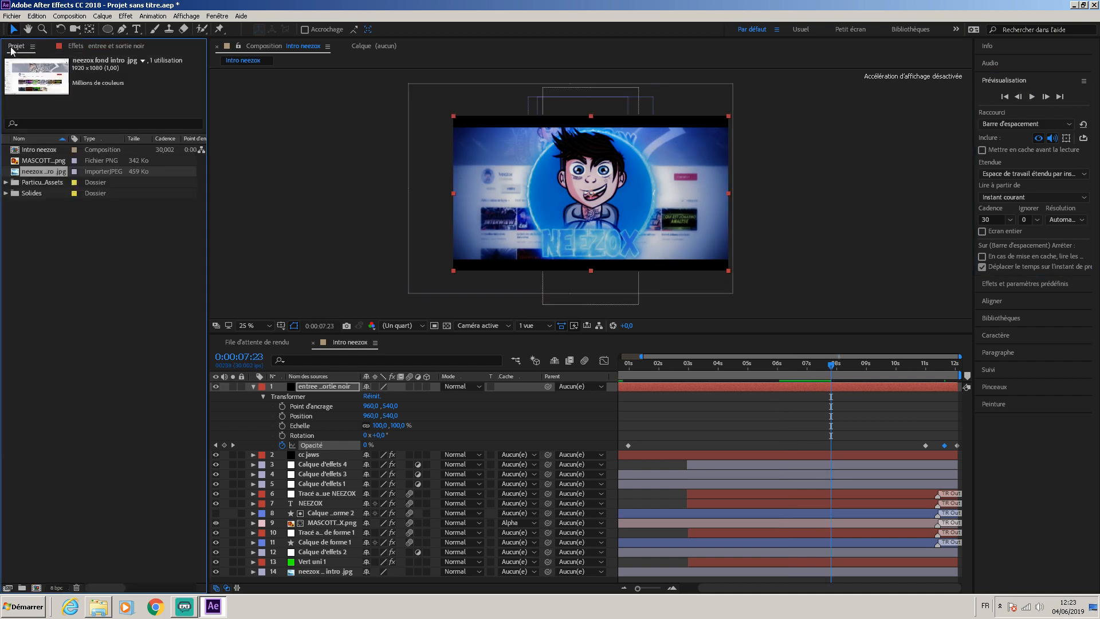
click(65, 378)
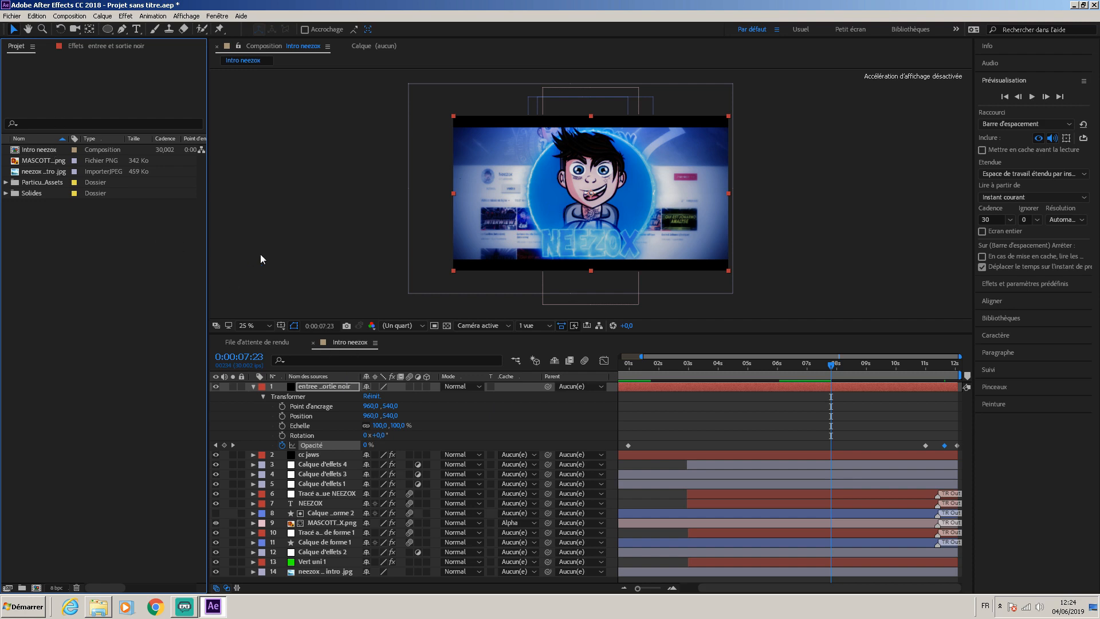
click(244, 342)
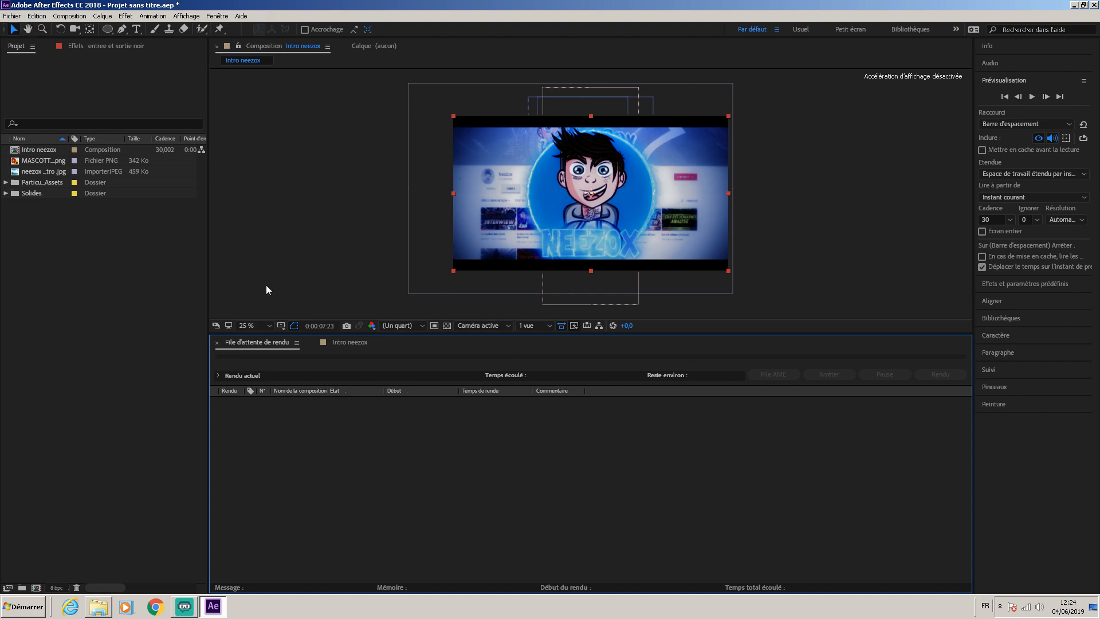
click(9, 16)
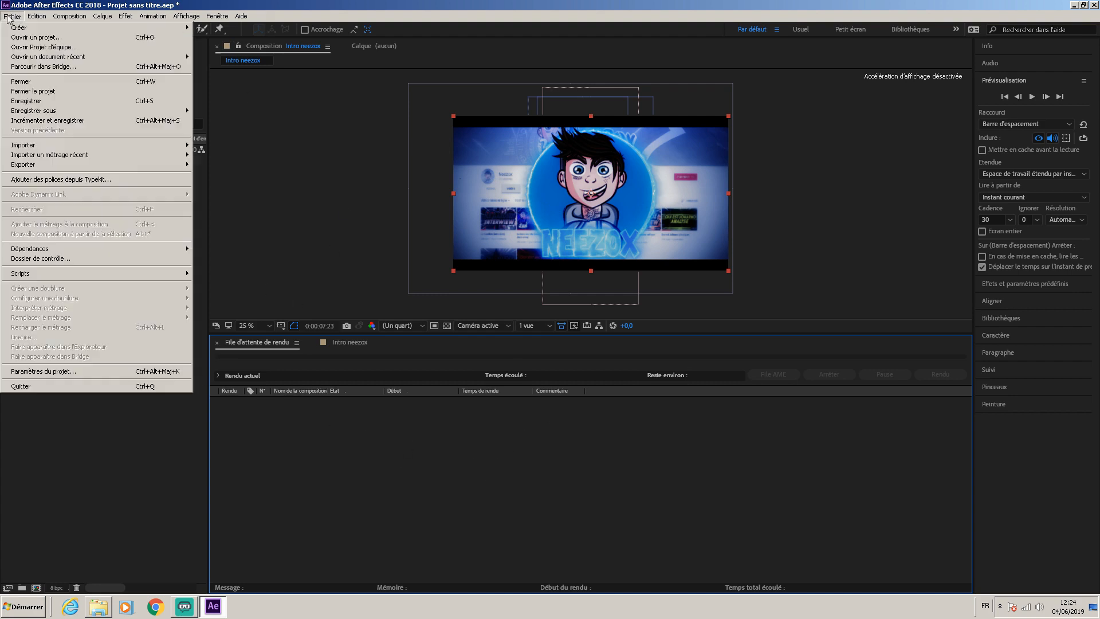
click(96, 476)
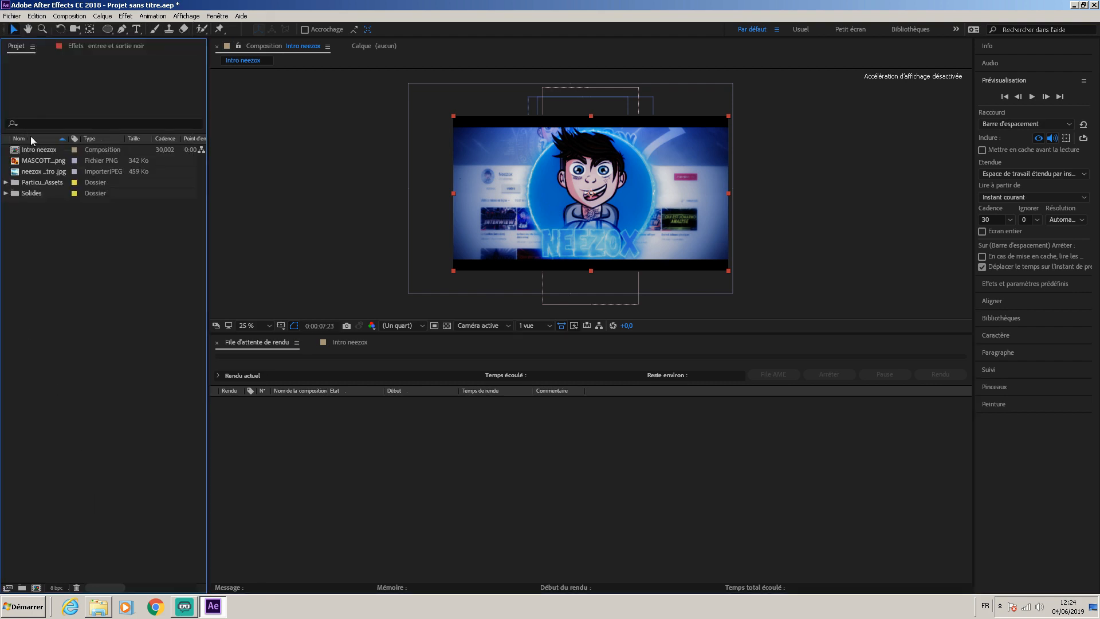
click(40, 148)
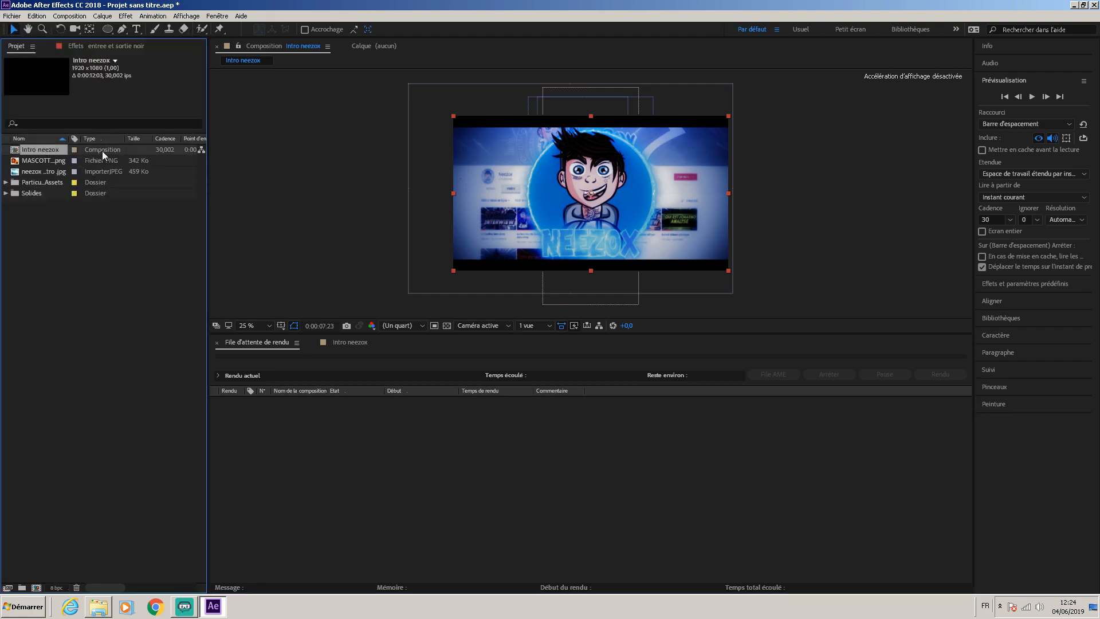
click(13, 15)
mouse_move(21, 172)
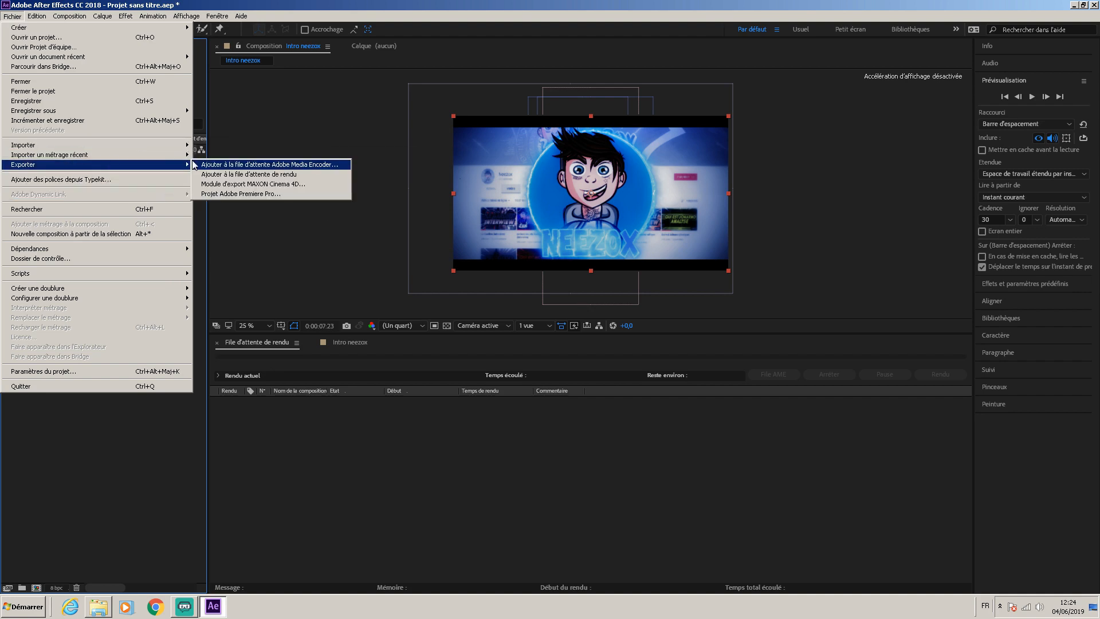
click(255, 175)
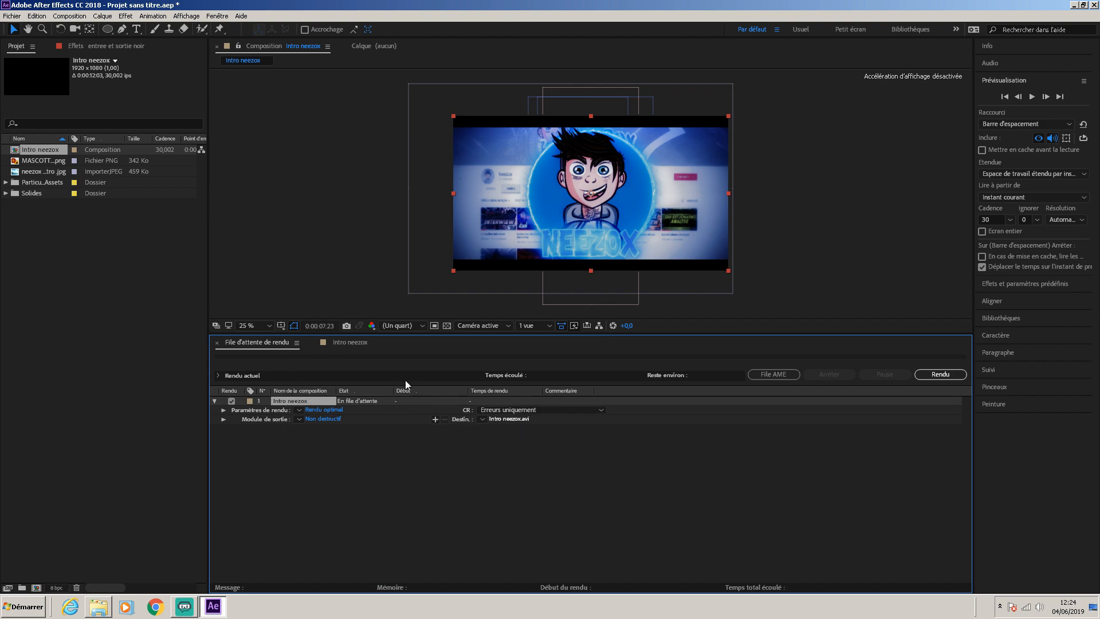
Look at the output destination for Intro neezox.avi, cancel without saving, and return to the Intro neezox timeline
click(509, 419)
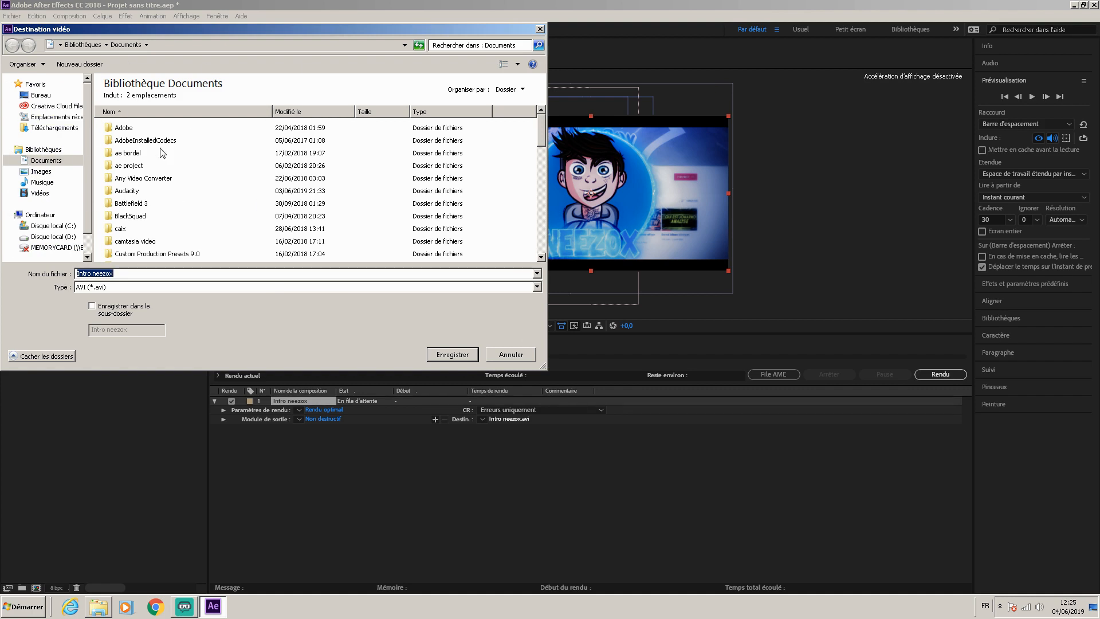
click(510, 355)
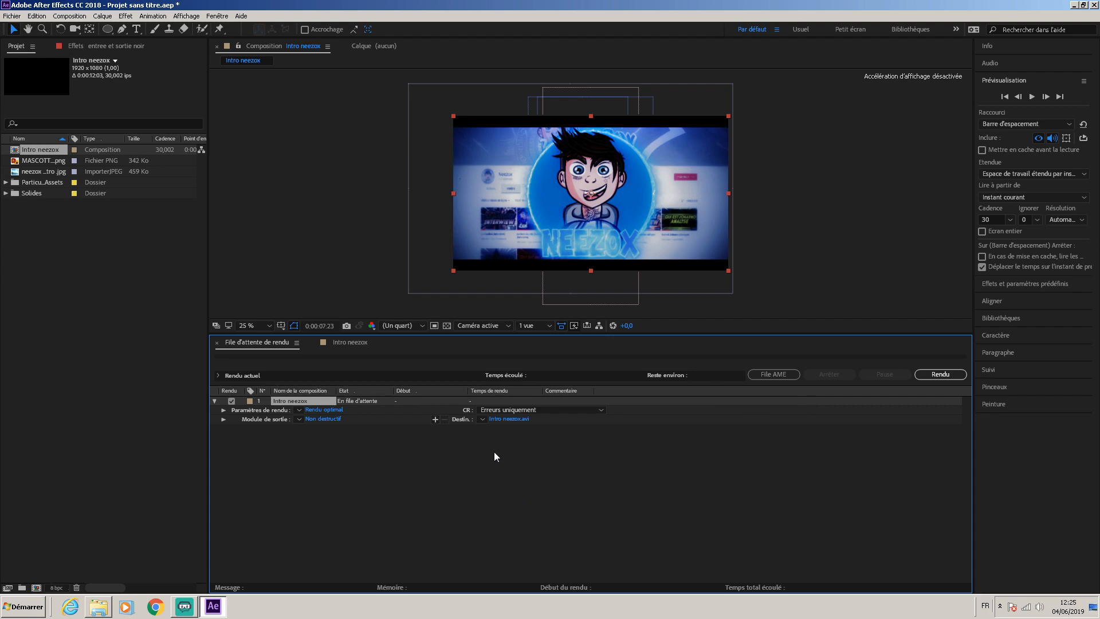
click(58, 280)
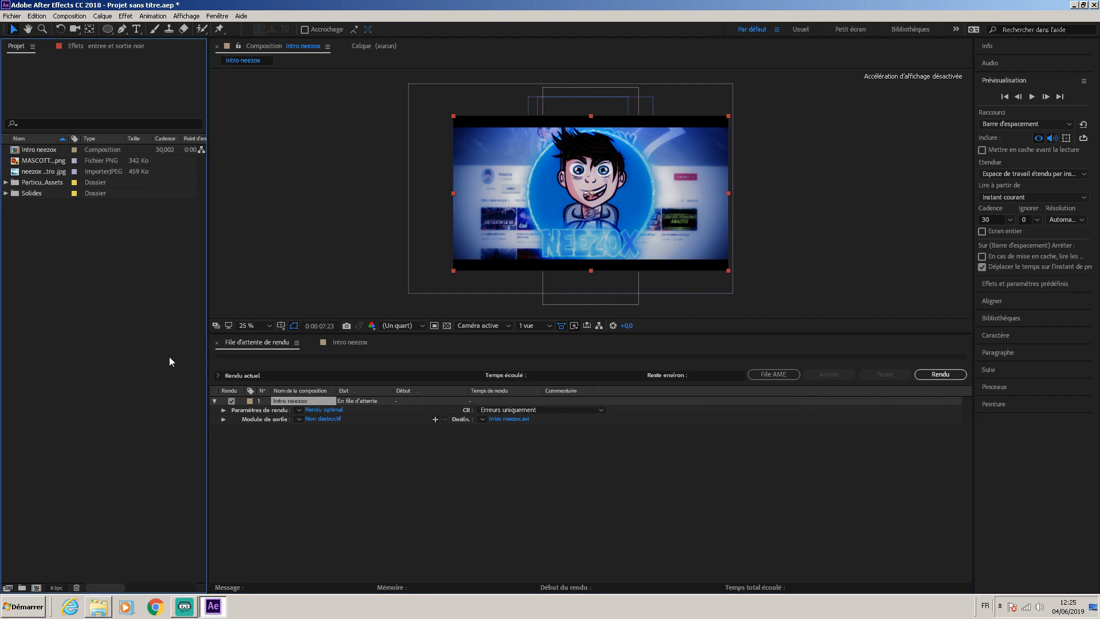
click(255, 345)
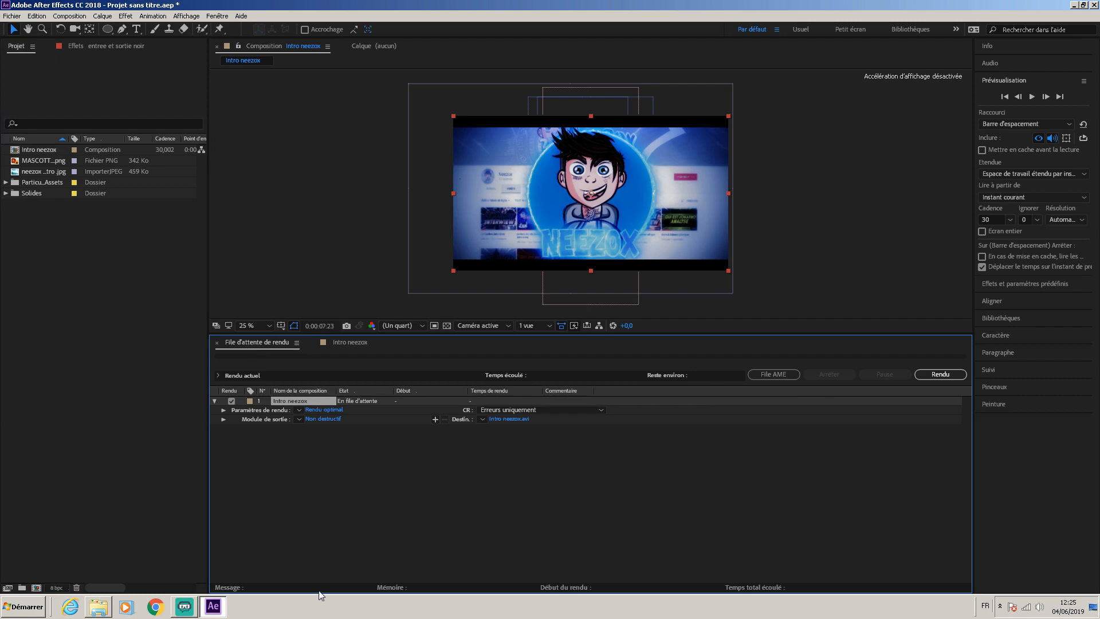
click(341, 344)
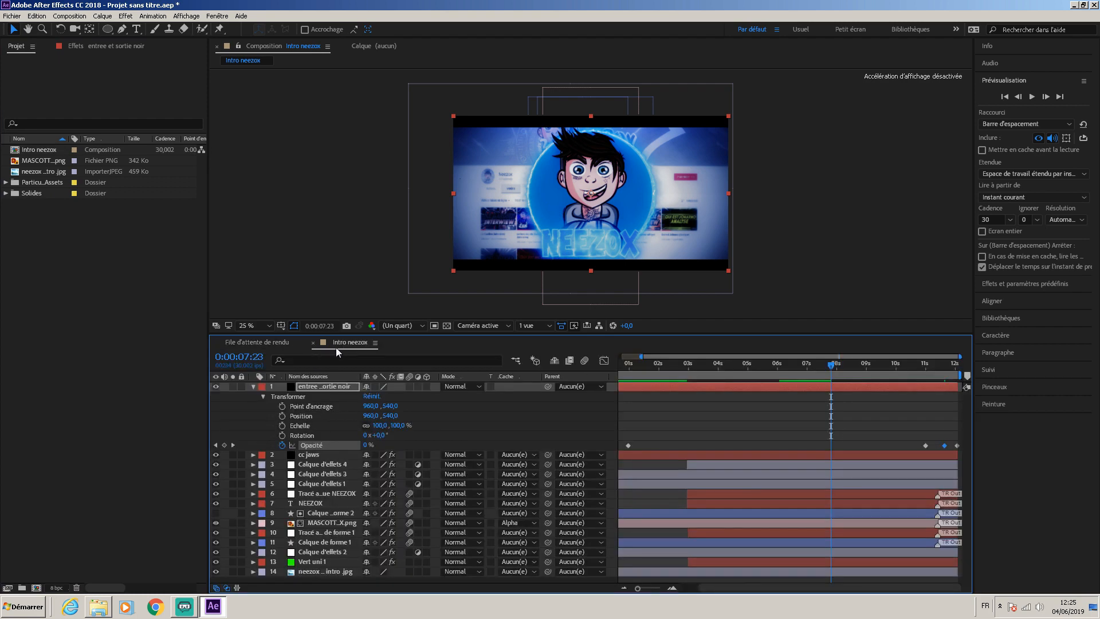
Check the end of the intro, return to 0:00:00:00, and show the composition's full duration in the timeline
drag(834, 367, 956, 374)
key(space)
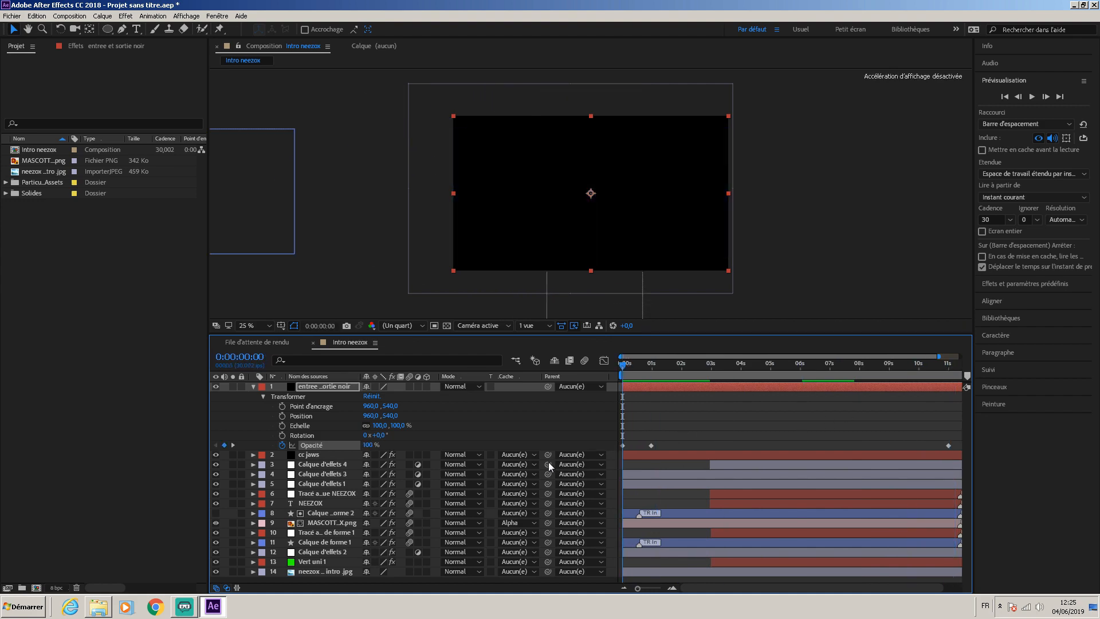
drag(939, 357, 987, 355)
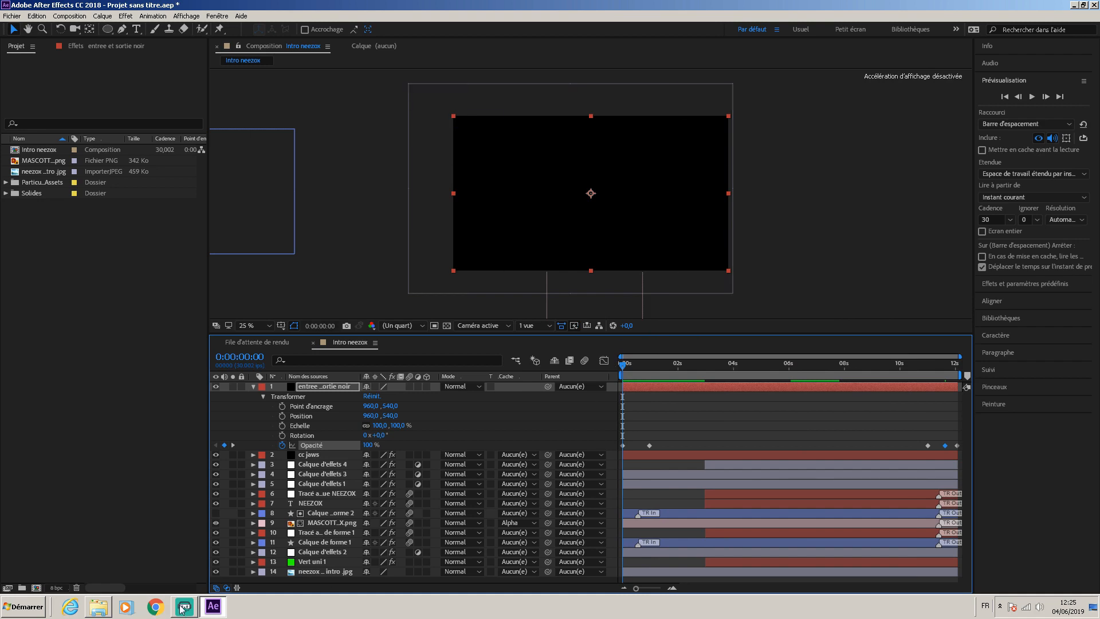
click(213, 605)
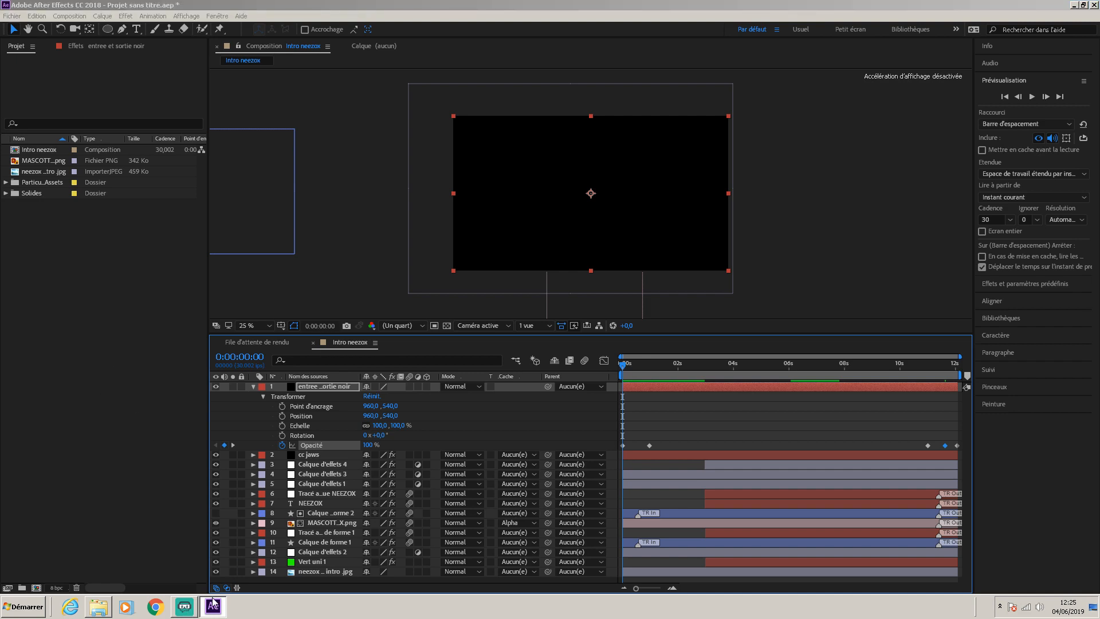
click(182, 606)
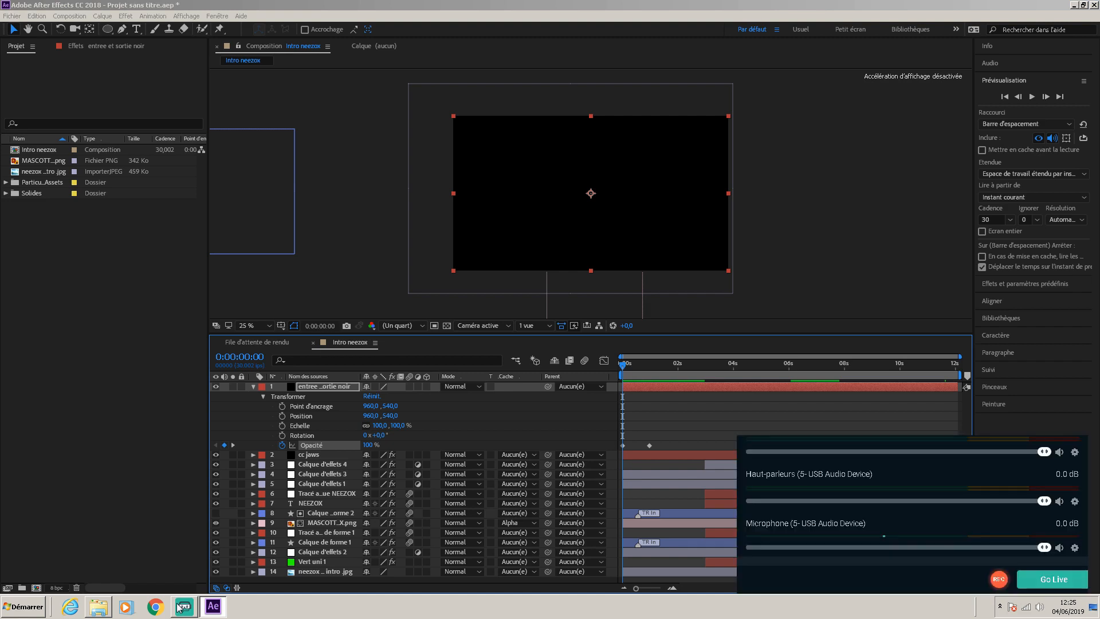